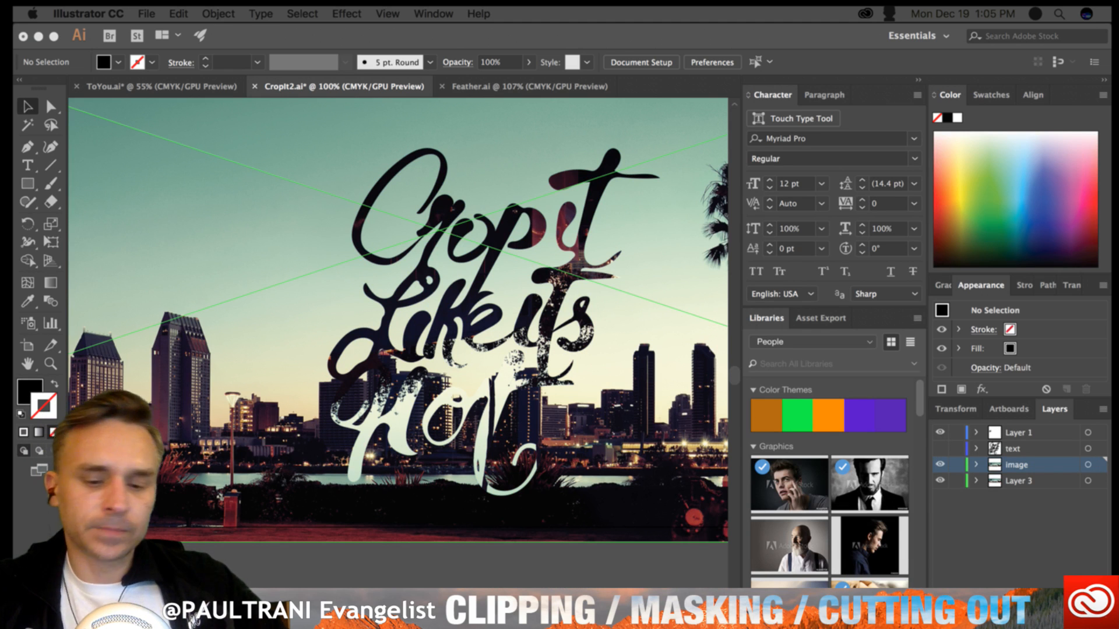
- Hide Layer 1, show the text layer, and move the black lettering down so it overlaps the skyline
left_click(378, 474)
left_click_drag(390, 244, 368, 296)
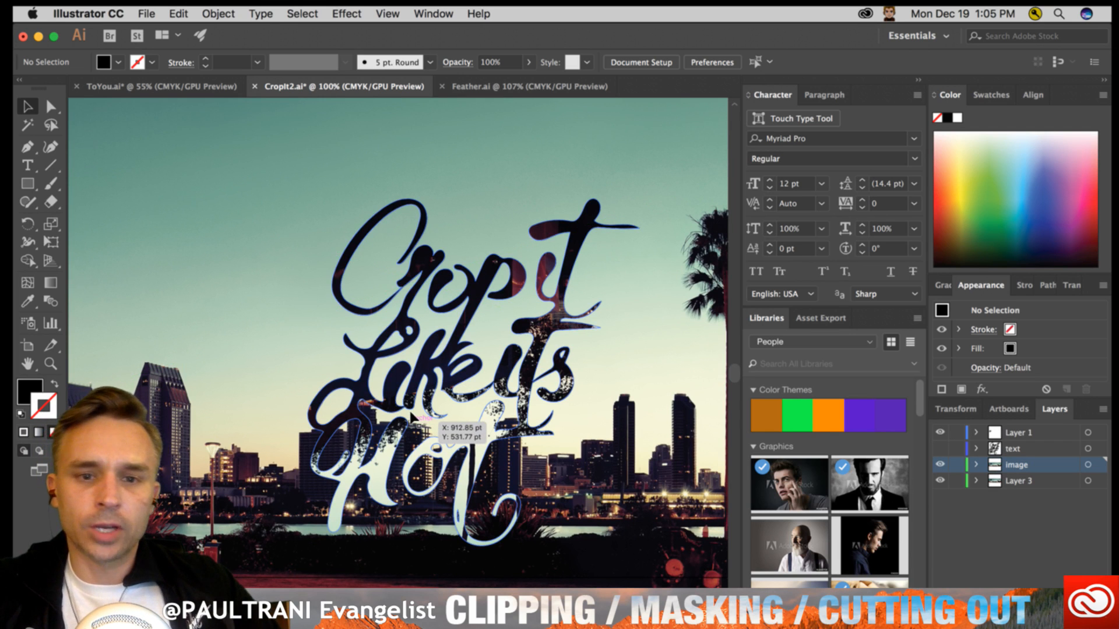
left_click(940, 431)
left_click(940, 449)
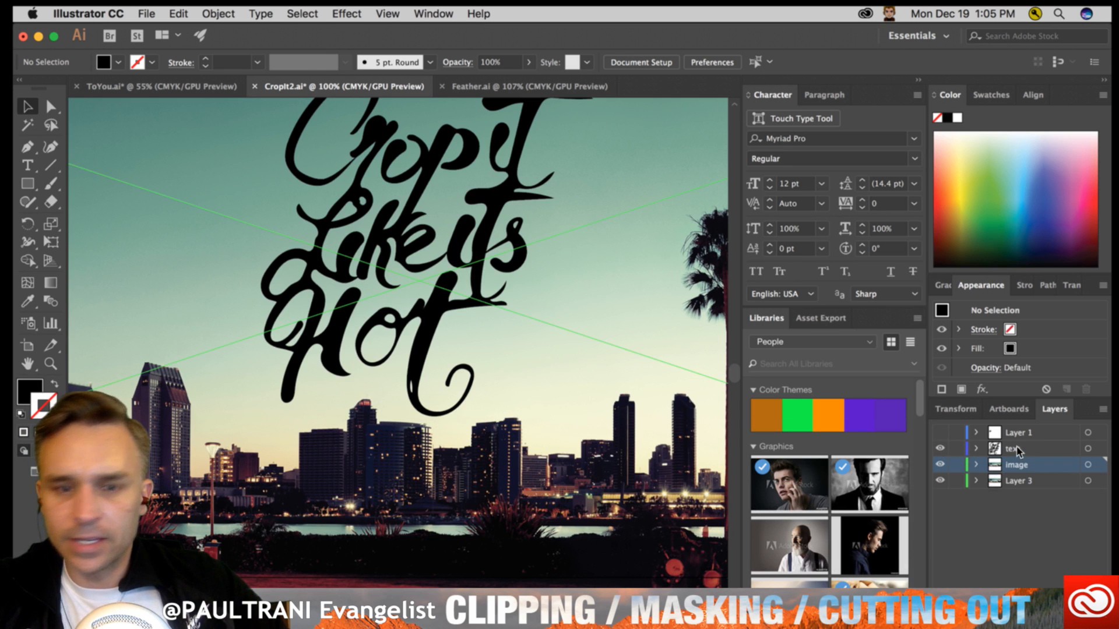
left_click_drag(376, 140, 393, 200)
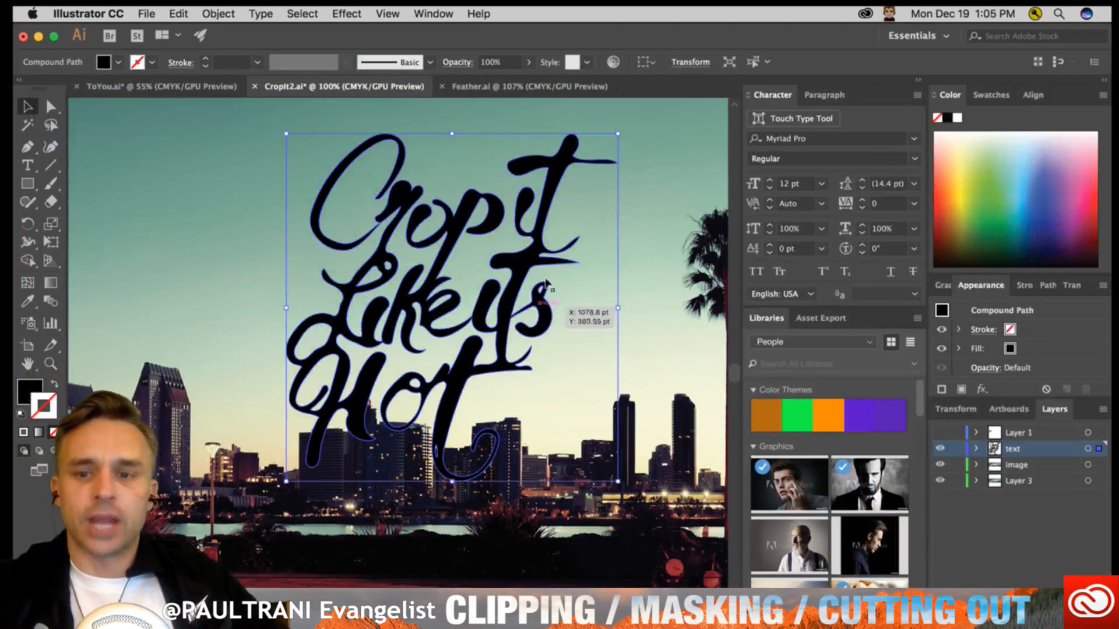
- Make a clipping mask from the lettering and the skyline photo, and hide the background photo behind it
left_click(175, 138, "shift")
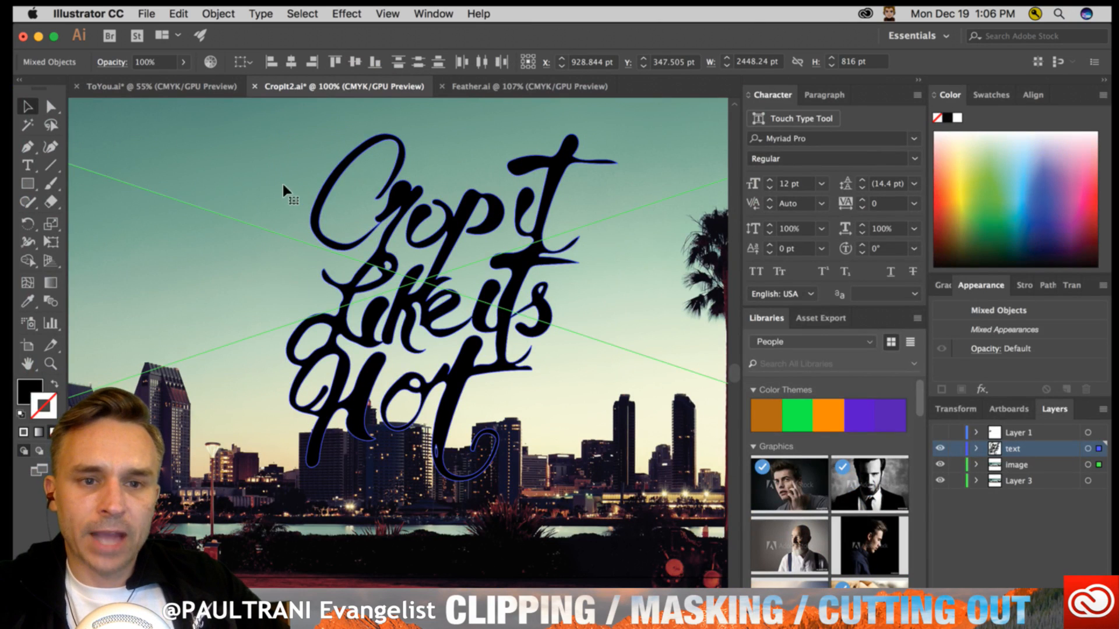
right_click(401, 187)
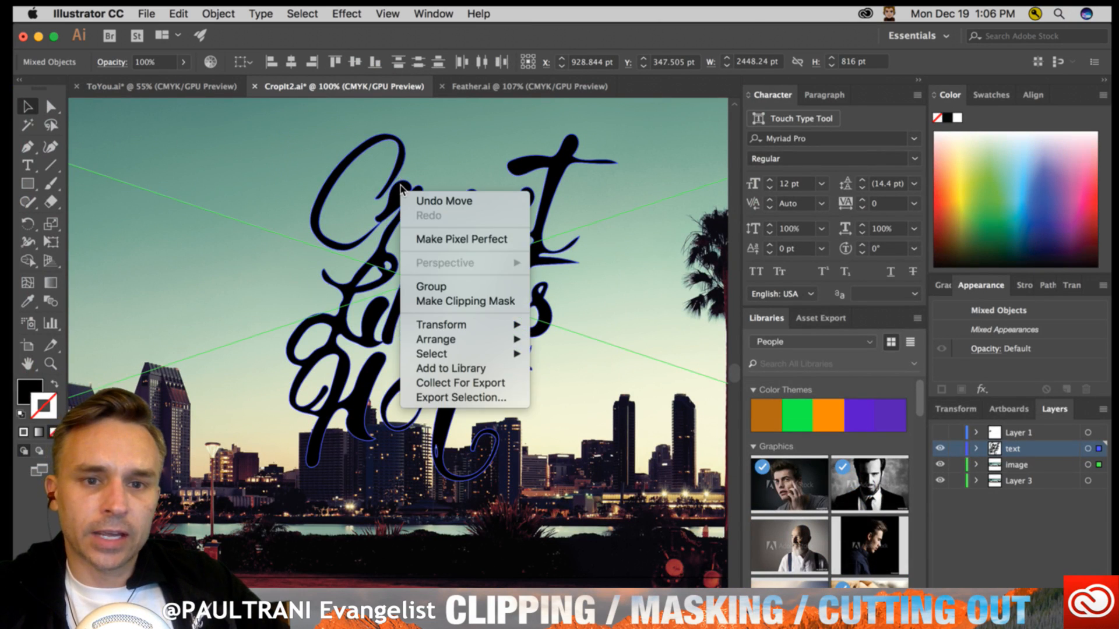
left_click(499, 301)
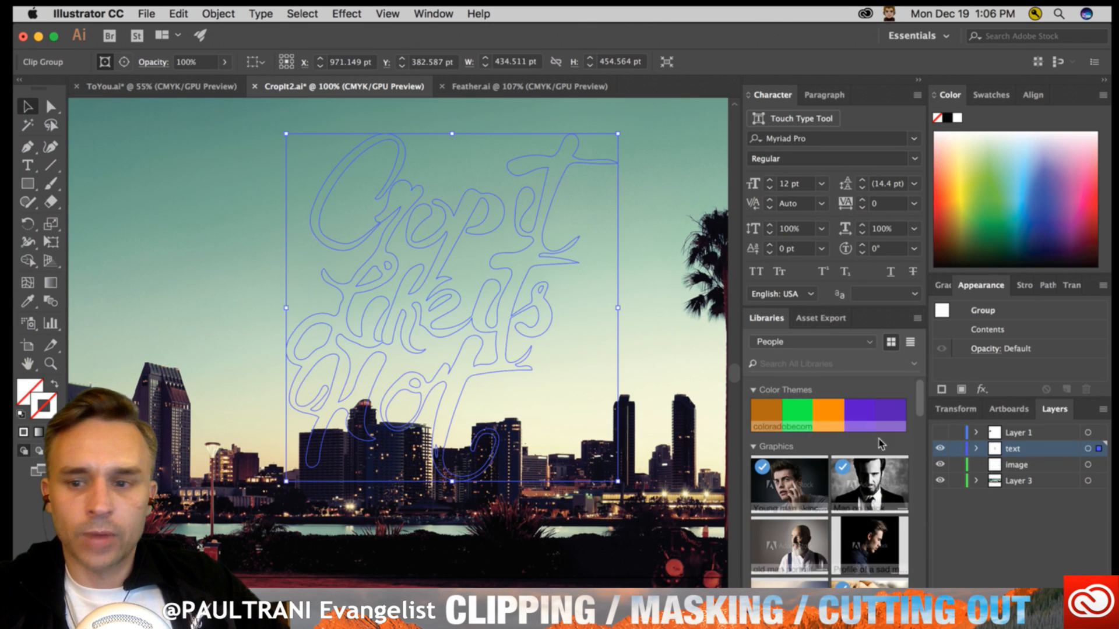
left_click(940, 465)
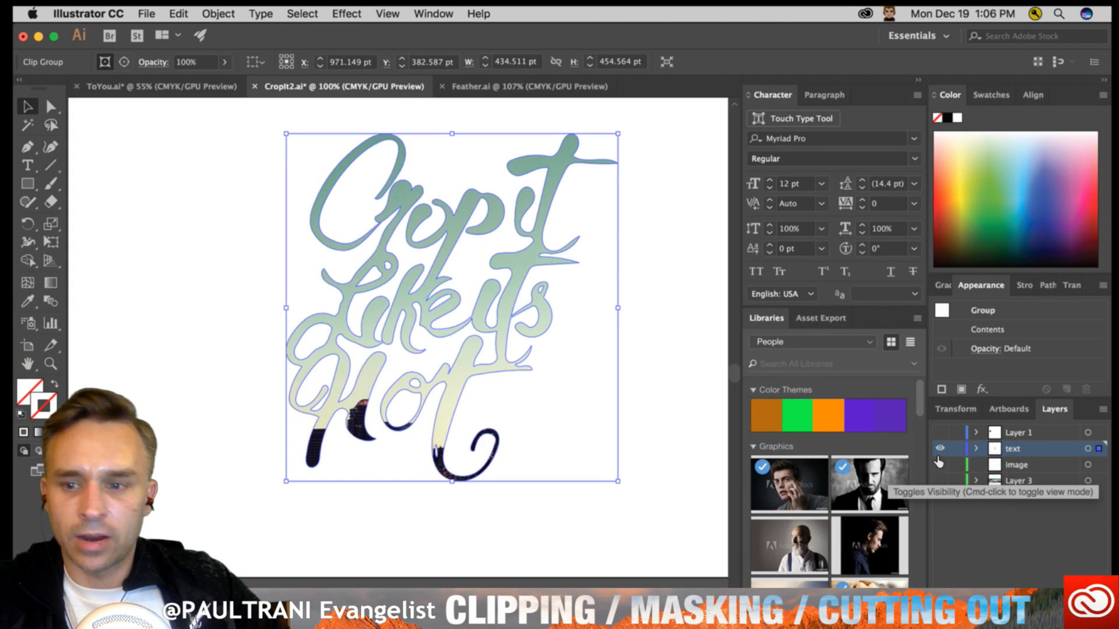
- Isolate the clip group and reposition the linked photo inside the lettering
double_click(354, 275)
left_click_drag(147, 479, 226, 428)
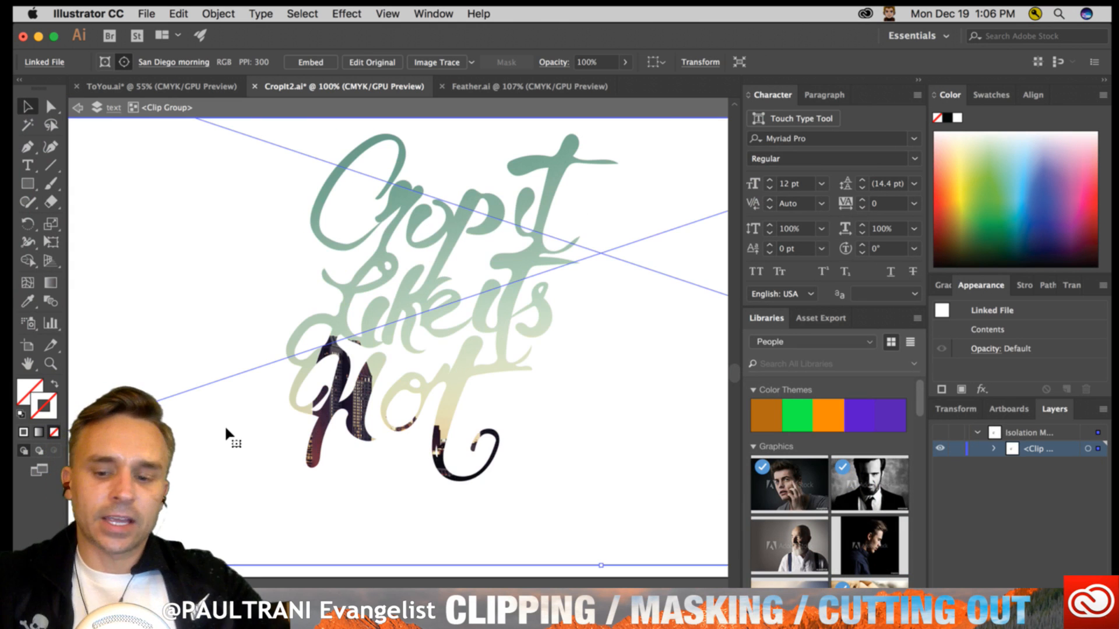
key("super+minus")
key("super+minus")
left_click_drag(238, 374, 445, 344)
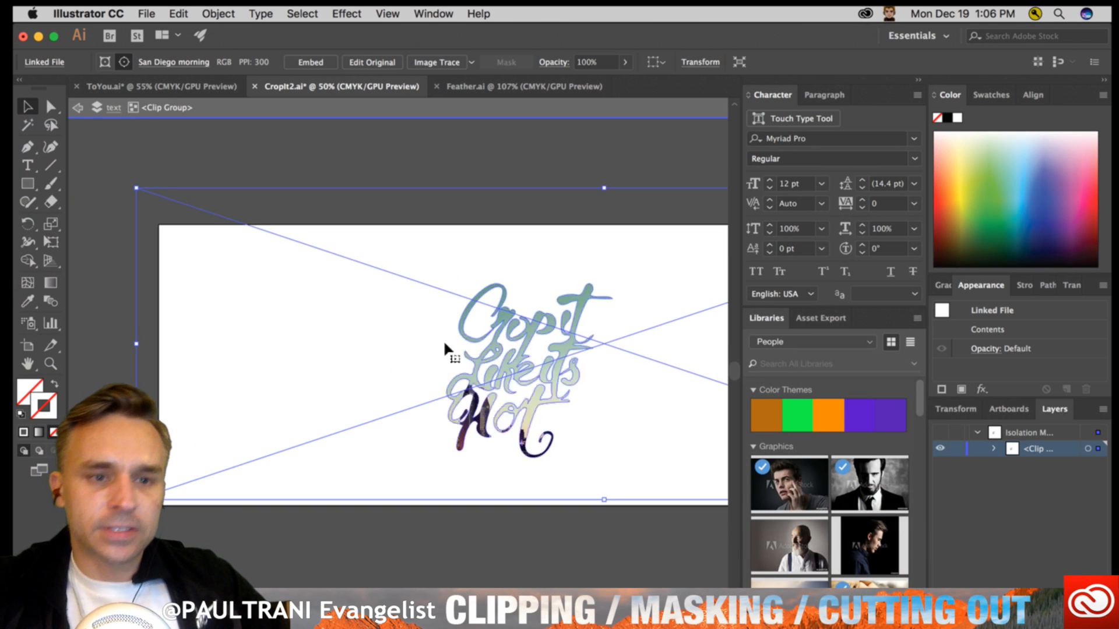
- Rotate the clipped photo upside down and shift it so its dark skyline area fills most of the lettering
key("r")
left_click_drag(117, 183, 809, 474)
left_click_drag(177, 313, 335, 345)
key("v")
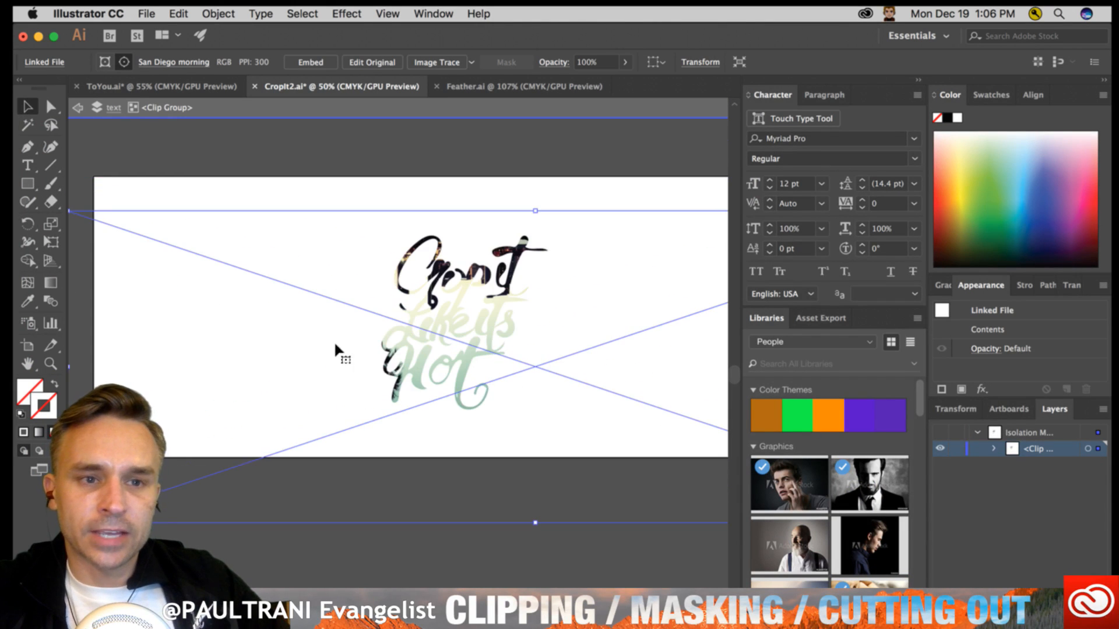
scroll(335, 344, "up", 3)
left_click_drag(331, 297, 343, 313)
left_click_drag(203, 386, 350, 388)
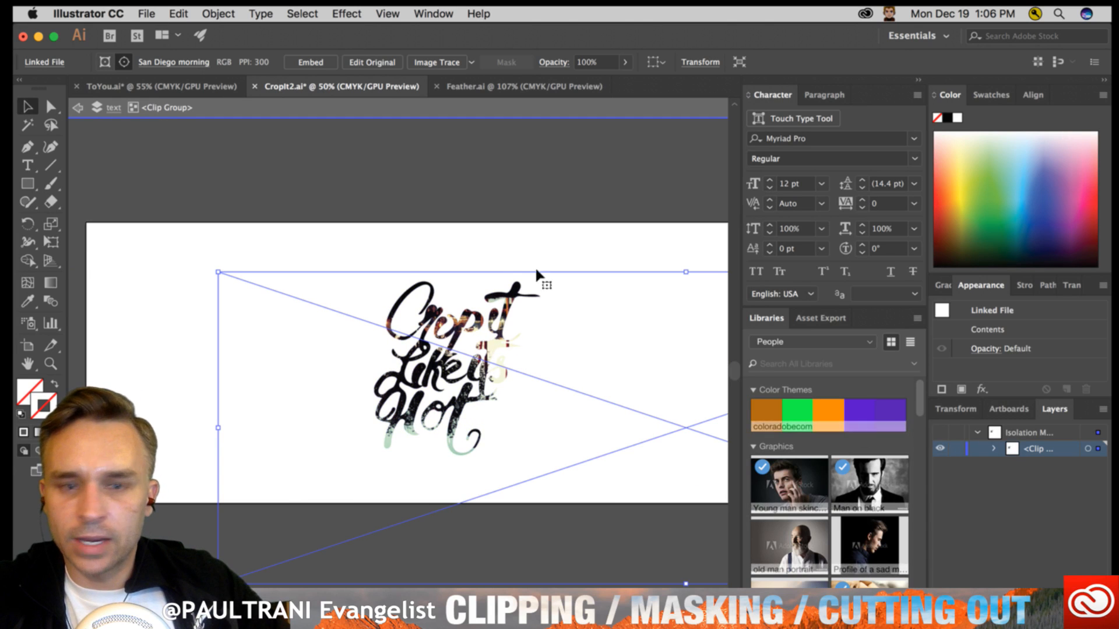
- Exit isolation mode, show Layer 3 behind the clipped lettering, and view the artwork at 100%
left_click(80, 108)
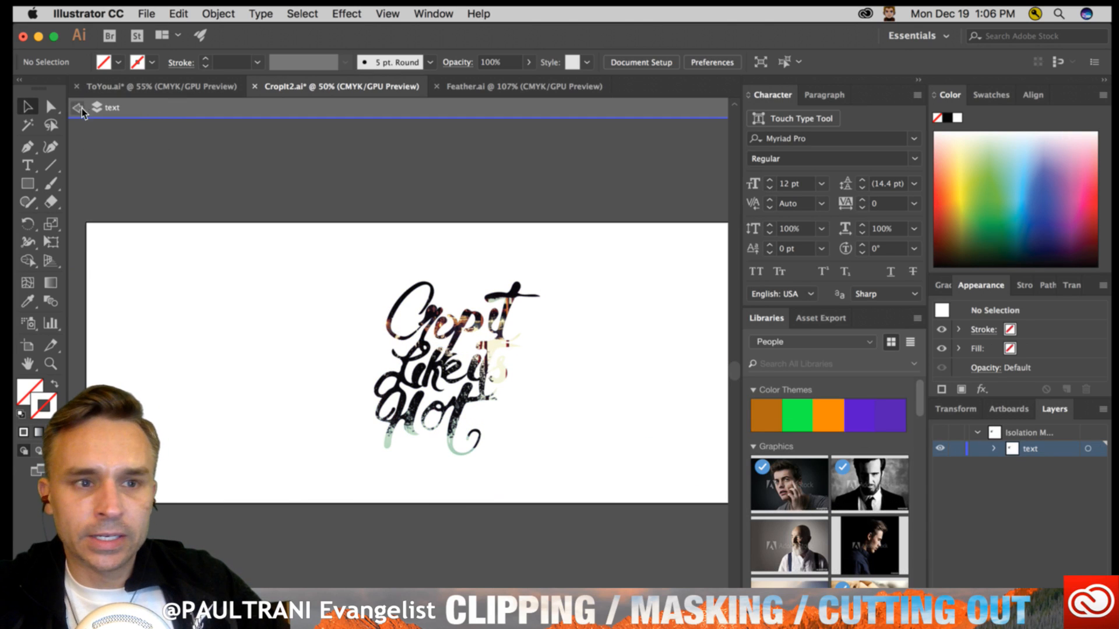
left_click(81, 107)
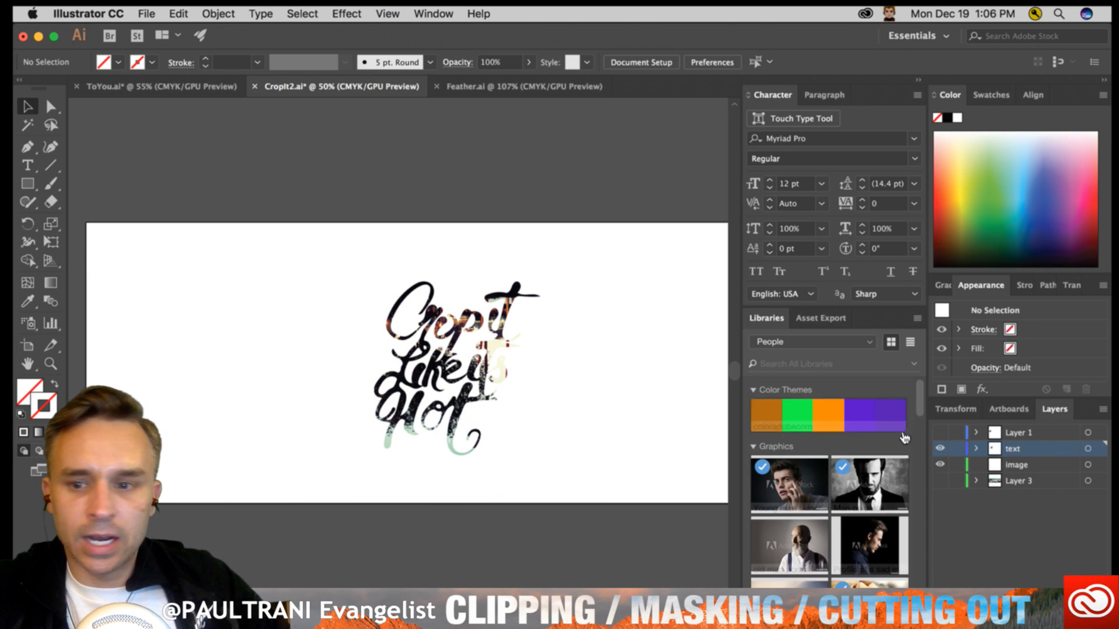
left_click(940, 480)
key("super+1")
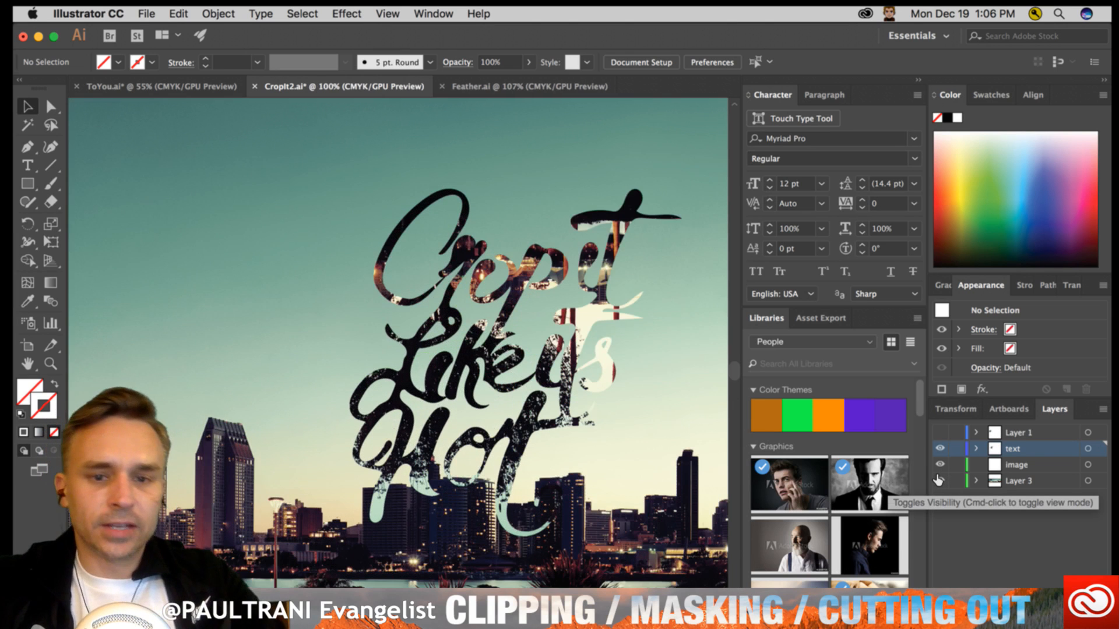
left_click_drag(356, 327, 293, 346)
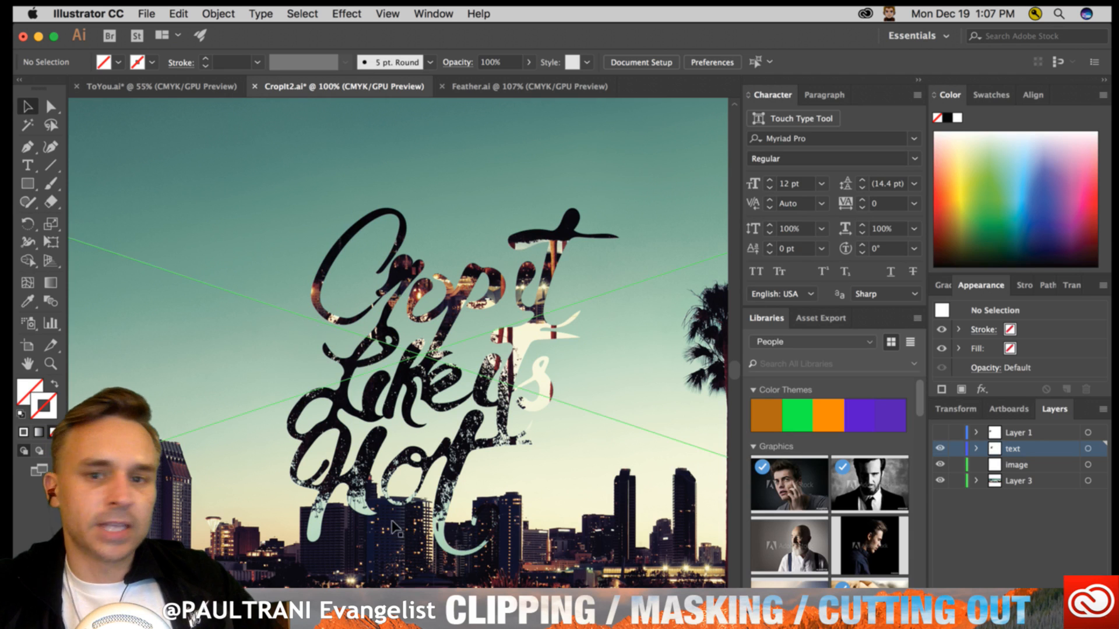
- Switch to the Feather.ai document and move the white heart slightly to the right over the photo
left_click(366, 397)
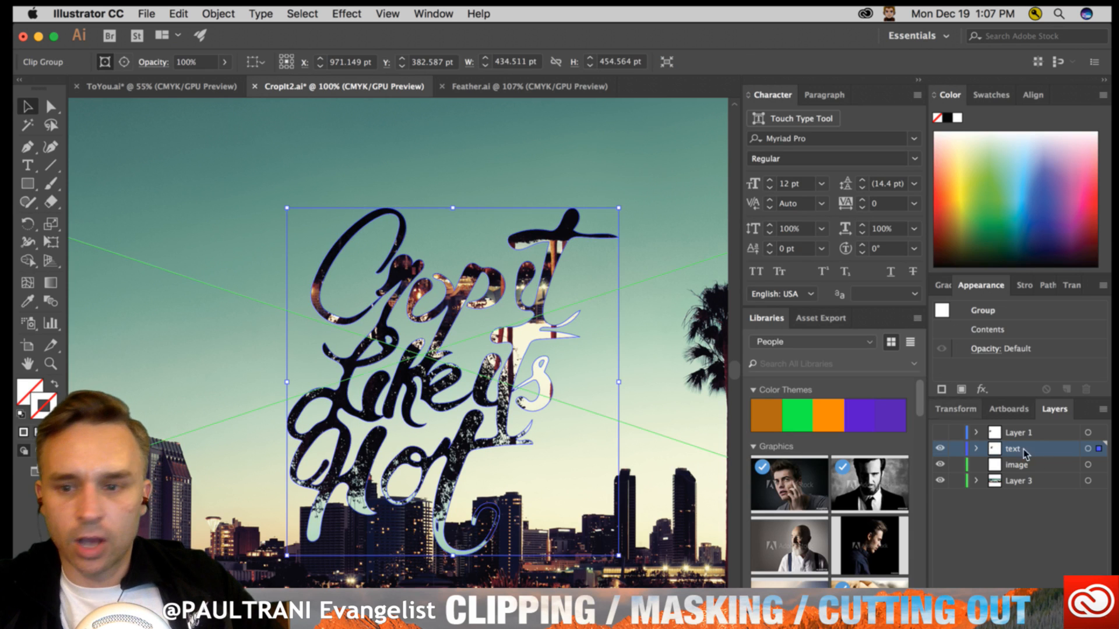
left_click(466, 87)
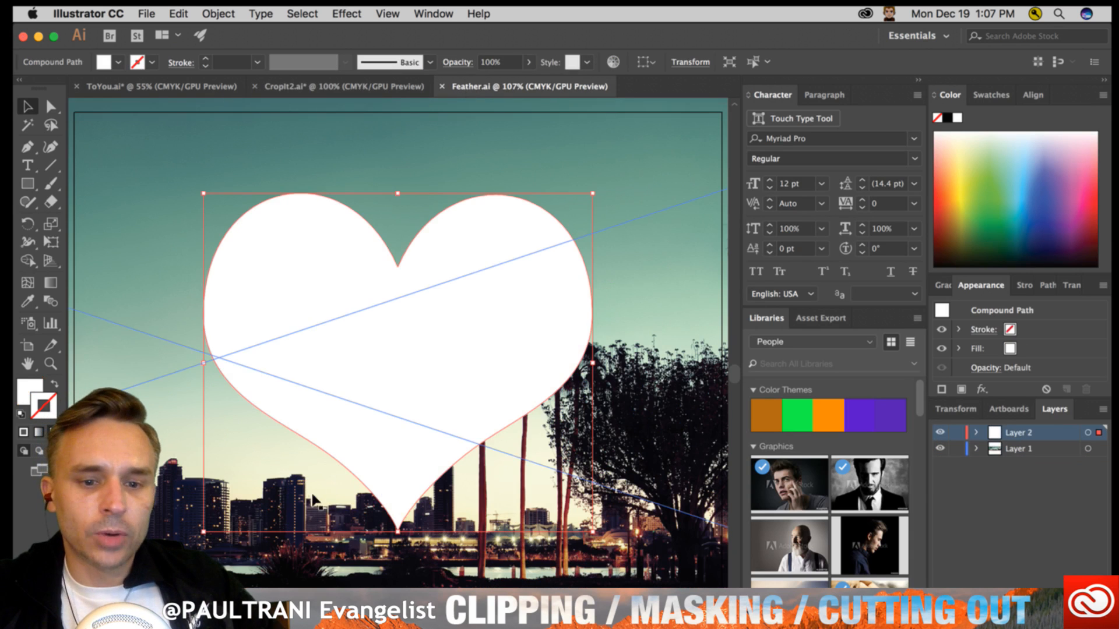
left_click(312, 617)
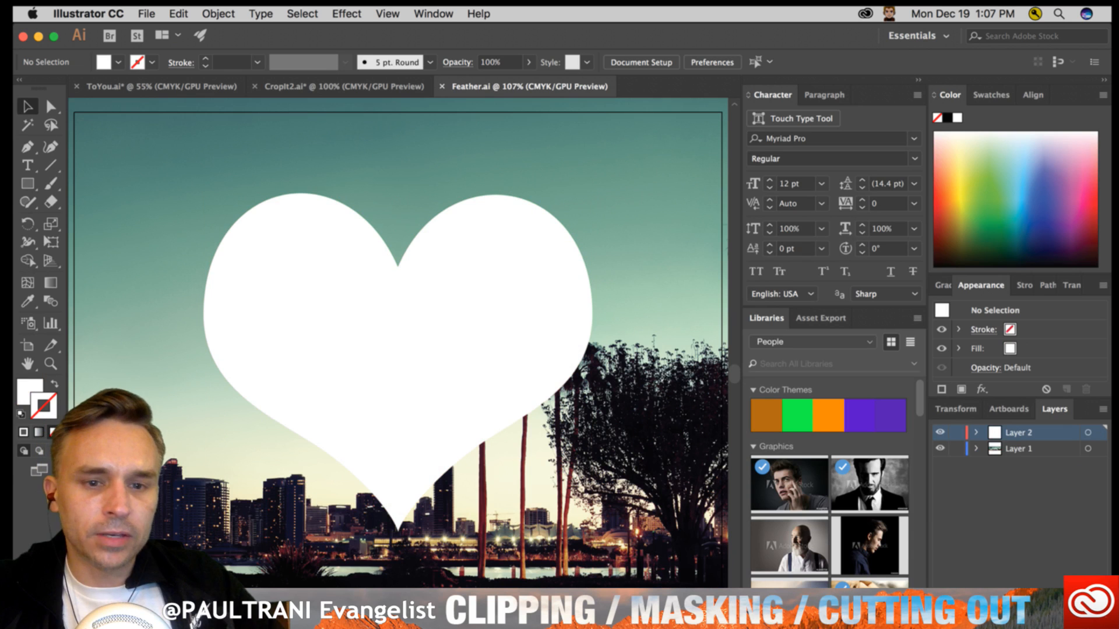
left_click(373, 85)
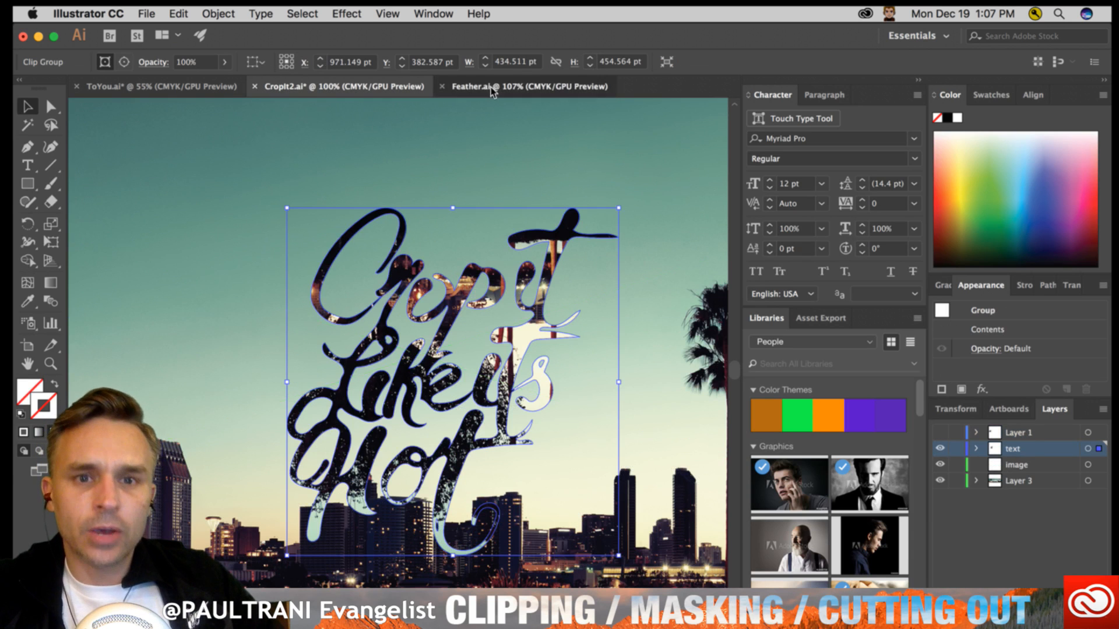
left_click(493, 88)
left_click_drag(308, 254, 302, 278)
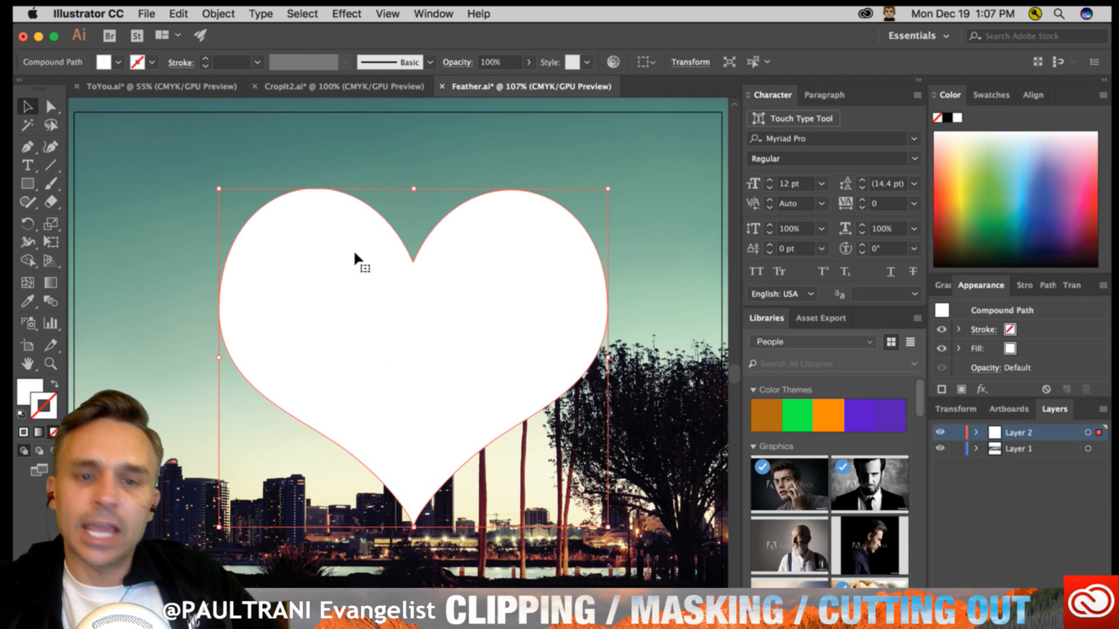
- Apply a Feather effect with a 50 pt radius to the white heart, with the preview on
left_click(361, 12)
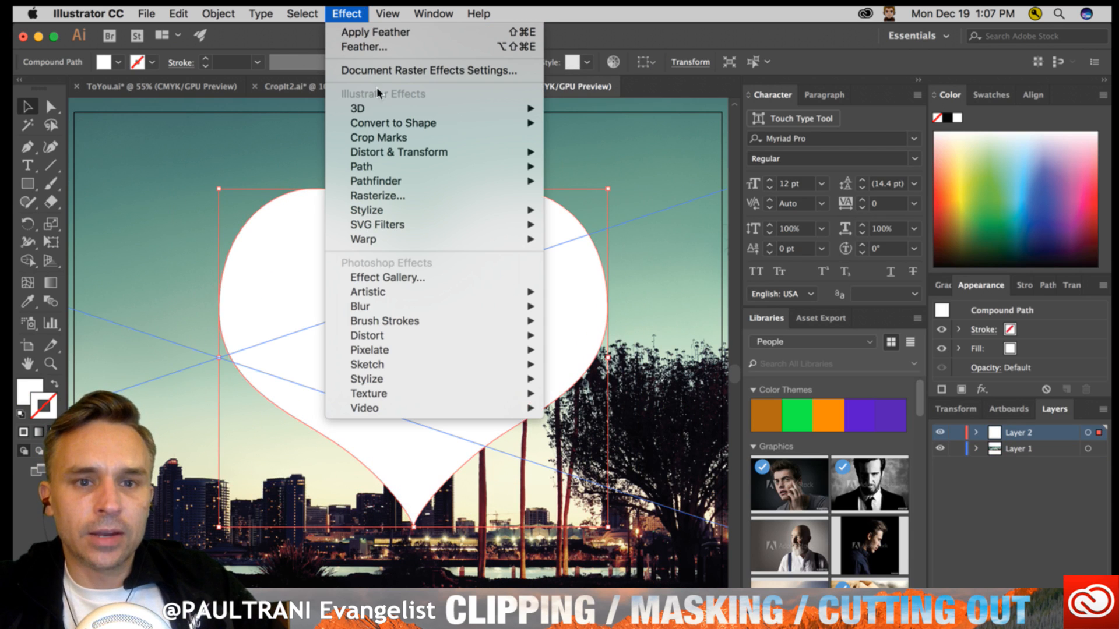
mouse_move(381, 207)
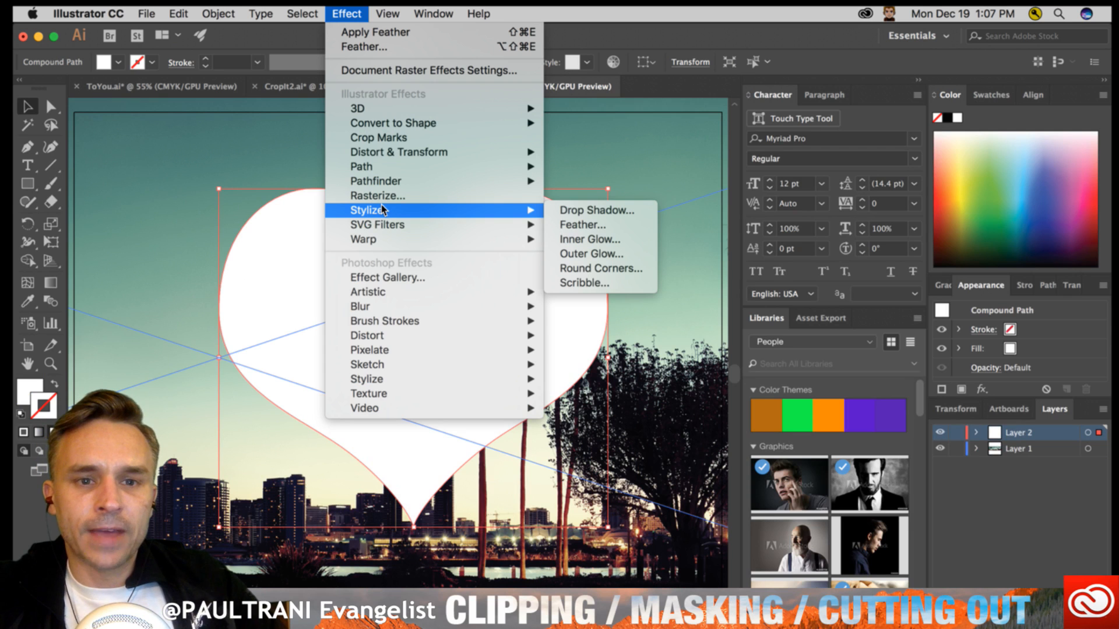
left_click(606, 230)
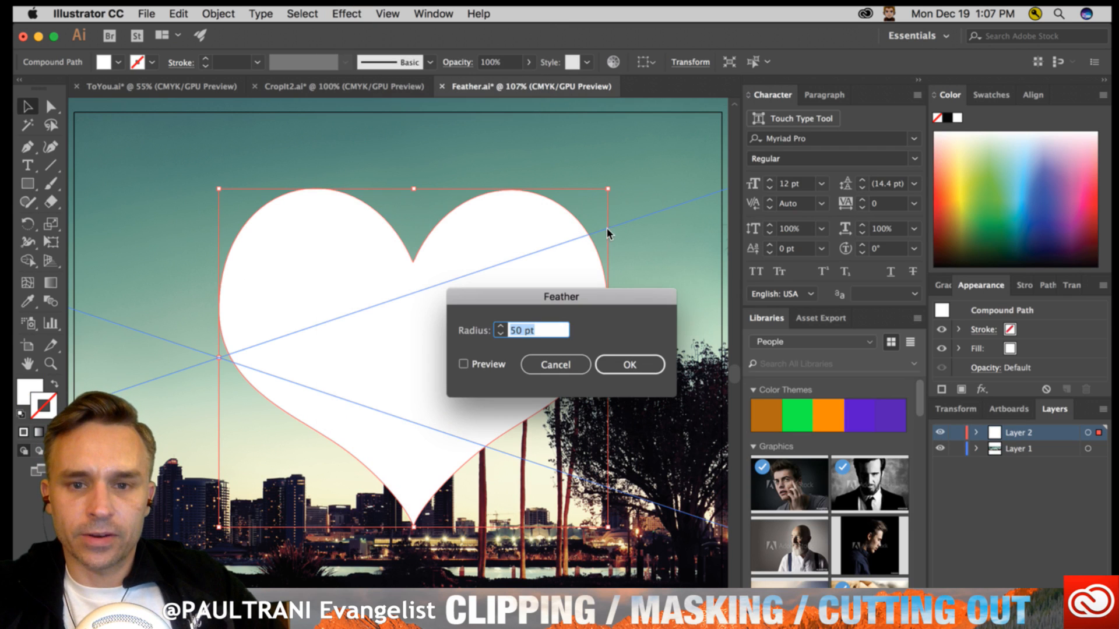
left_click(464, 365)
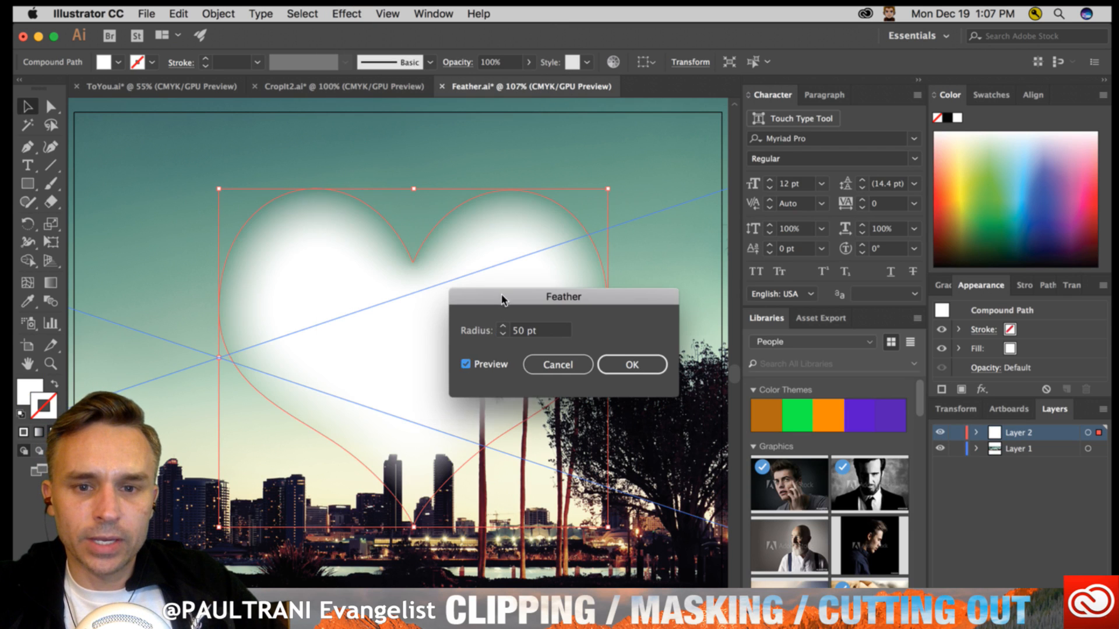
left_click_drag(498, 298, 636, 296)
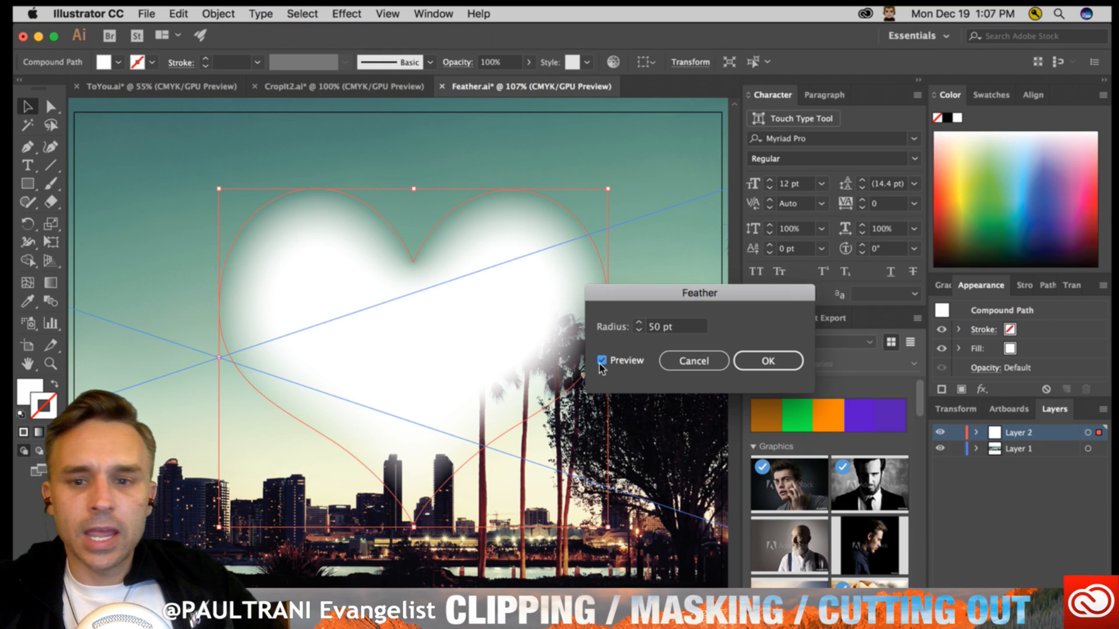
left_click(763, 360)
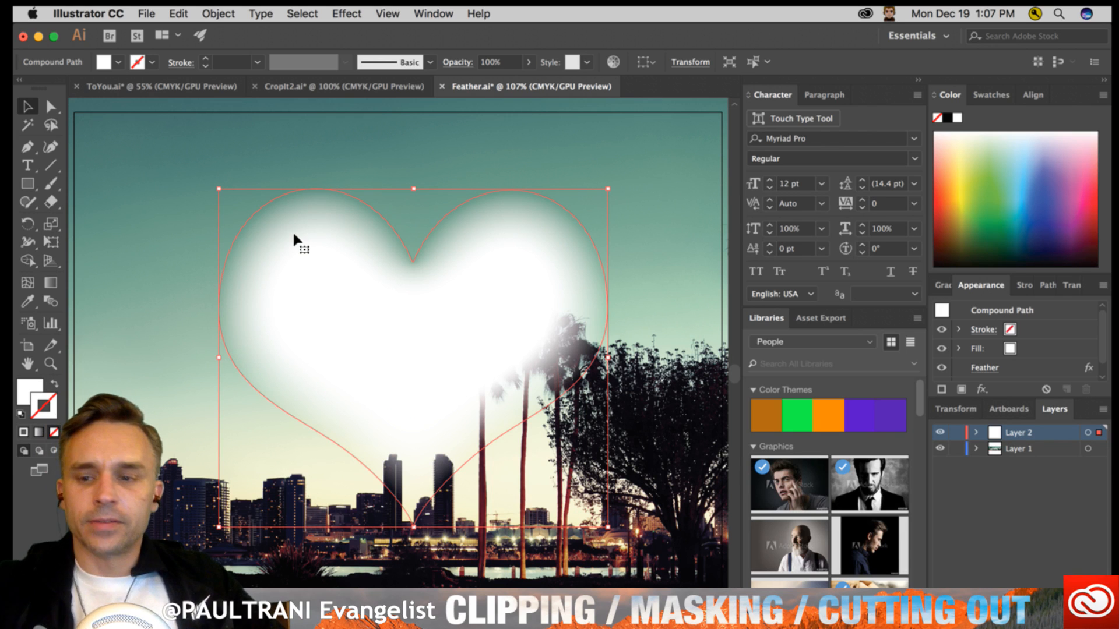
- Mask the photo with the feathered heart as a clipping opacity mask, and dock the floating Transparency controls
key("super+a")
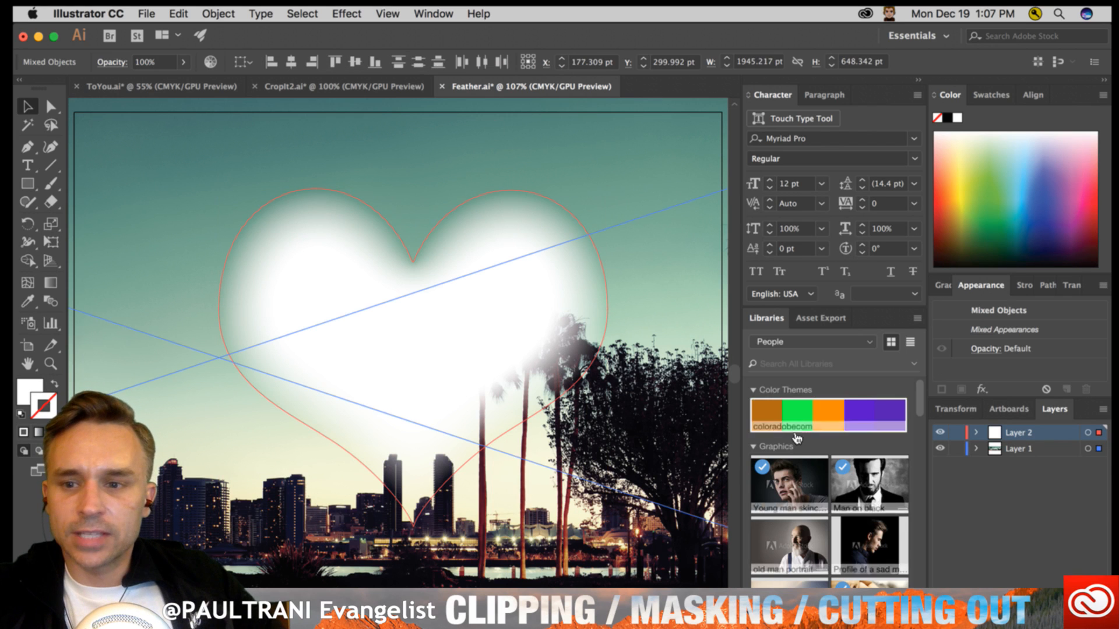
left_click(1066, 290)
left_click_drag(1070, 287, 547, 235)
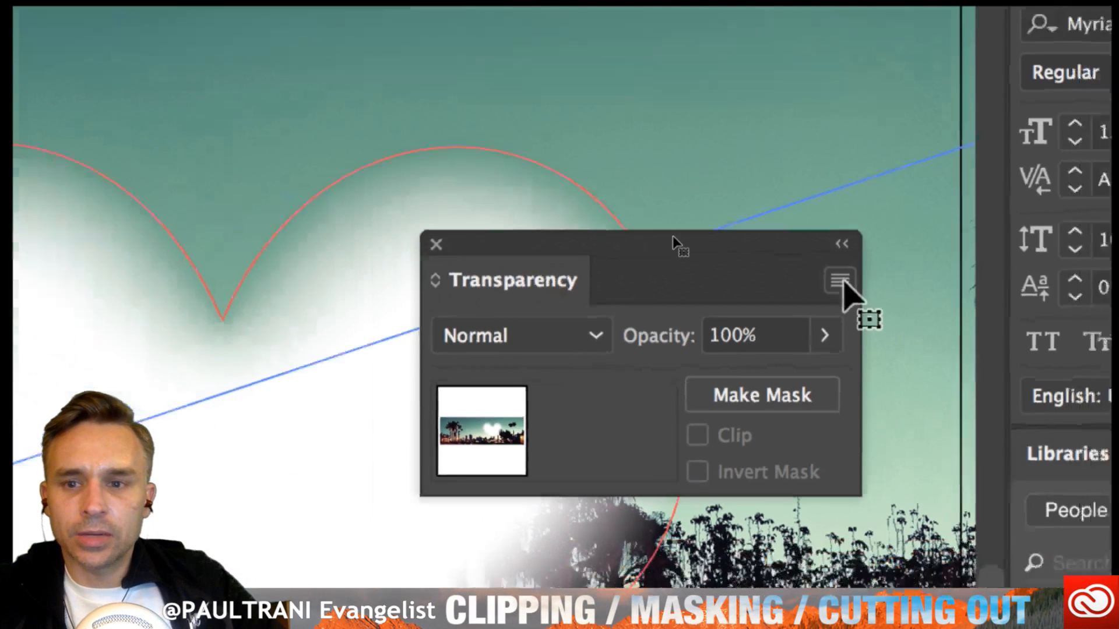
left_click(838, 280)
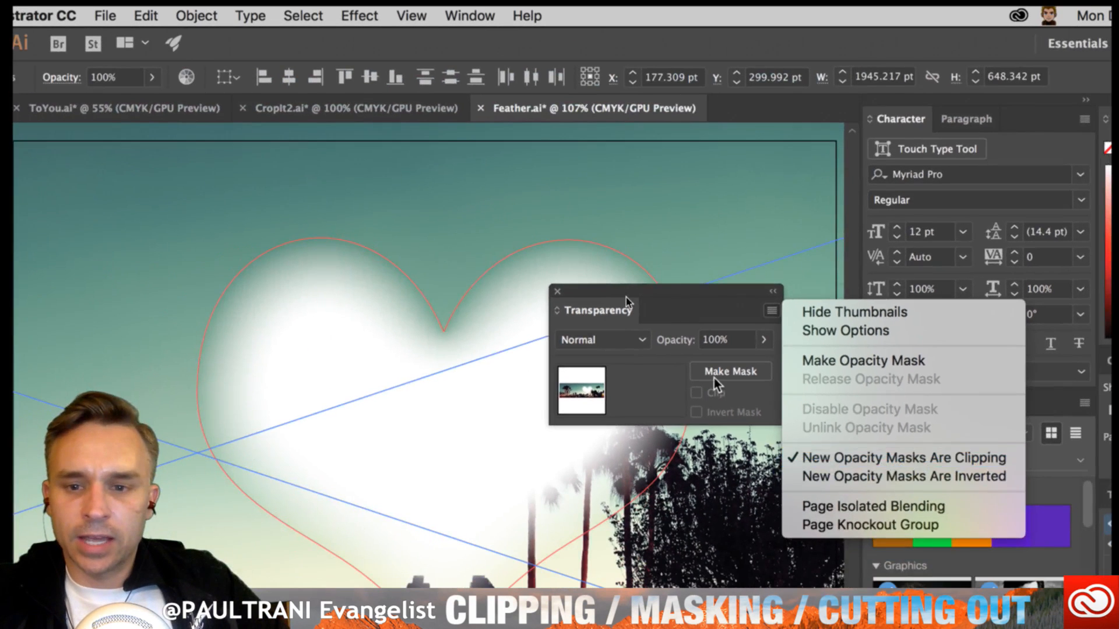
left_click(714, 379)
left_click(713, 380)
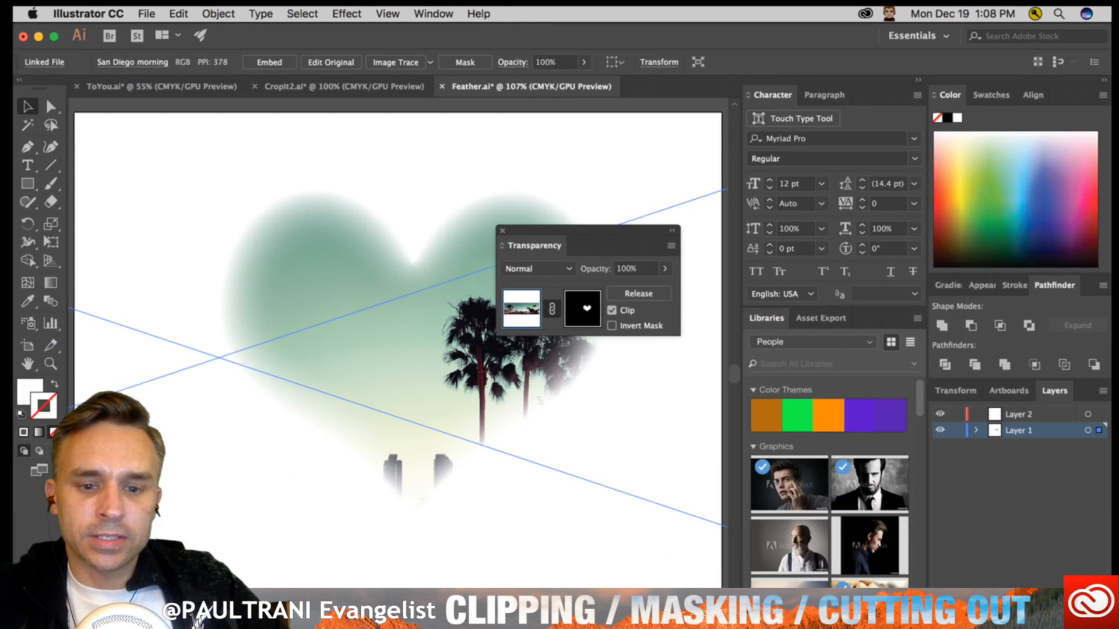
left_click(364, 590)
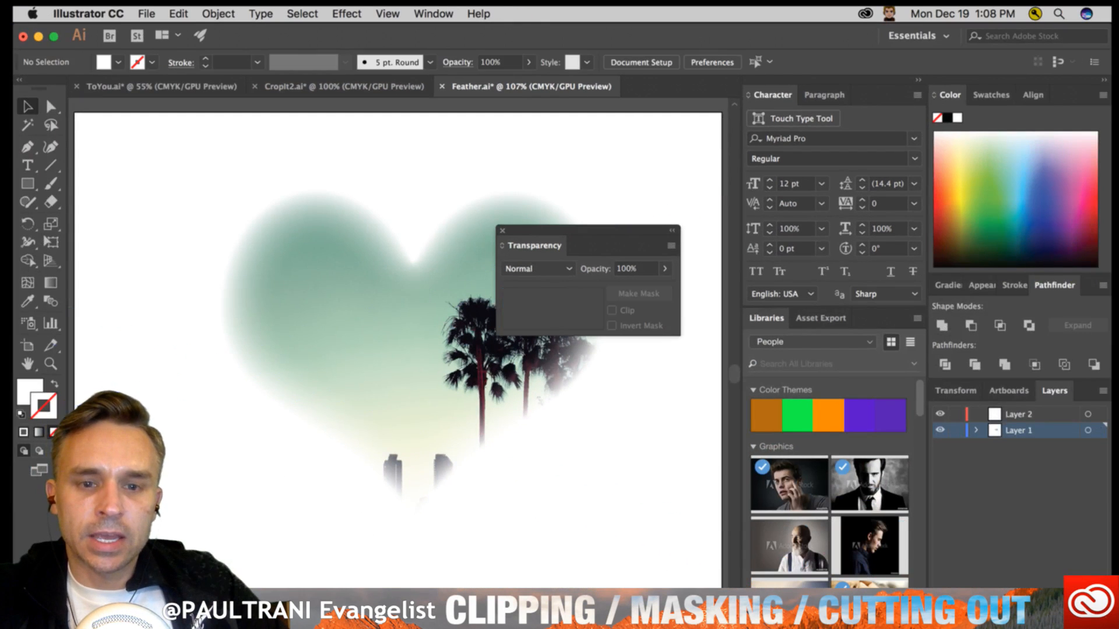
left_click_drag(518, 246, 1008, 284)
- Isolate the masked San Diego morning photo and move it, with its linked heart mask, slightly right and up
double_click(335, 261)
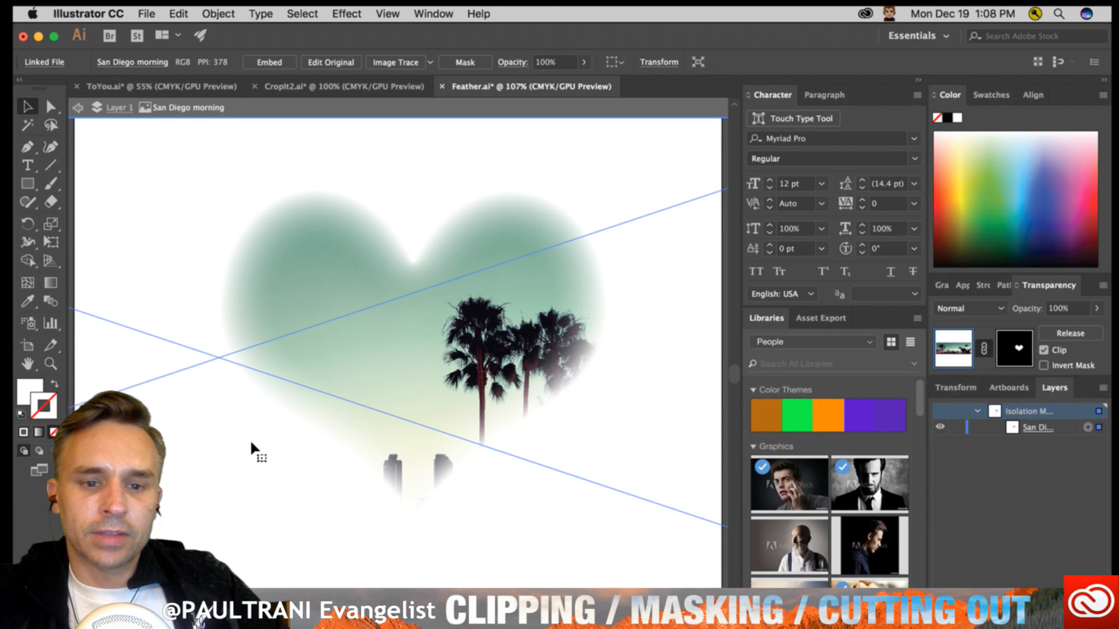
left_click_drag(245, 452, 214, 452)
left_click_drag(223, 495, 287, 454)
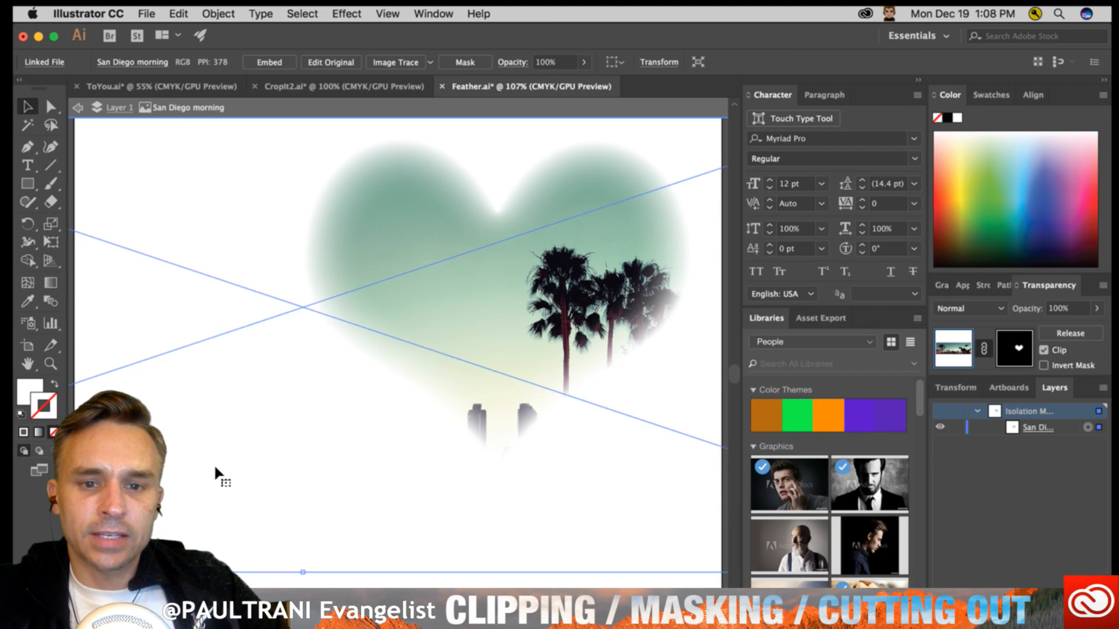
left_click_drag(215, 469, 167, 507)
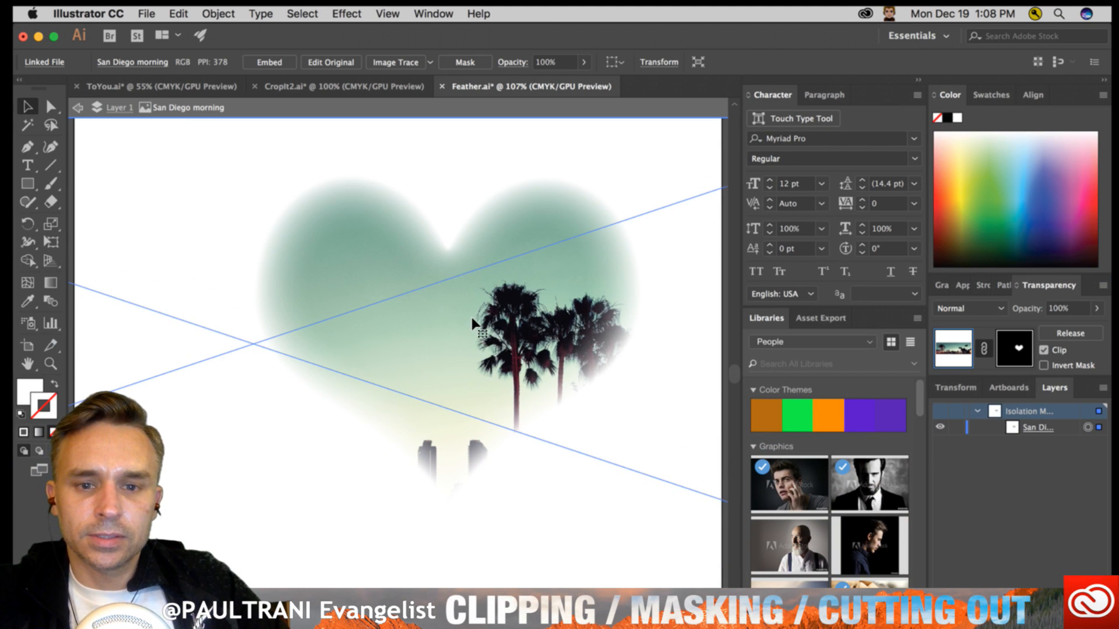
left_click(1027, 426)
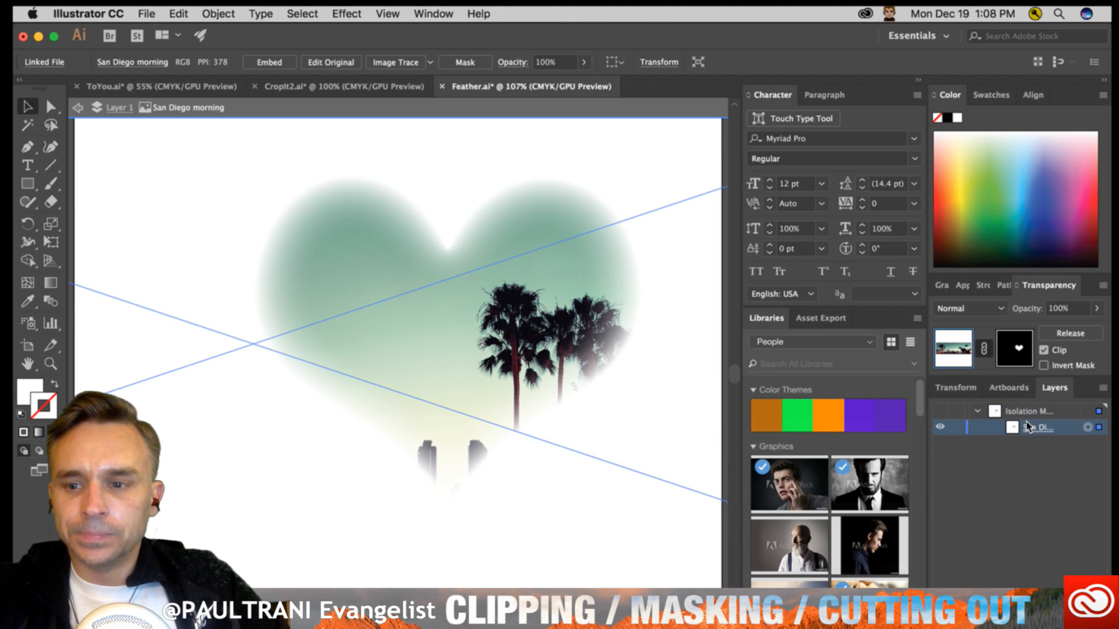
- Step out to the Layer 1 level and move the masked photo with its linked heart to the right and back left
left_click(383, 413)
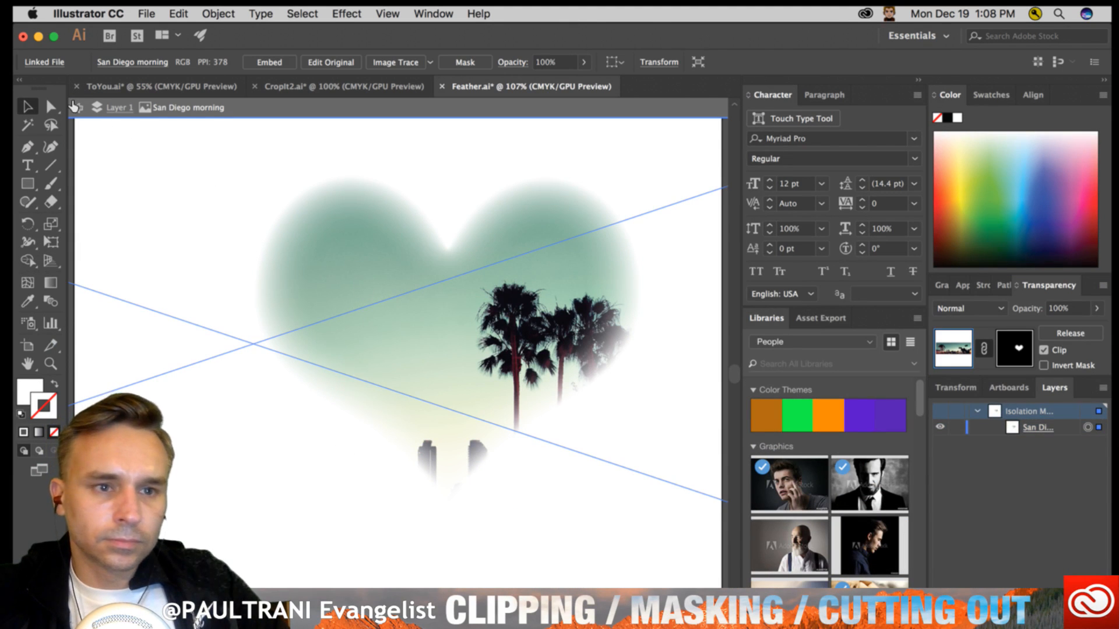
left_click(113, 107)
left_click_drag(292, 354, 380, 358)
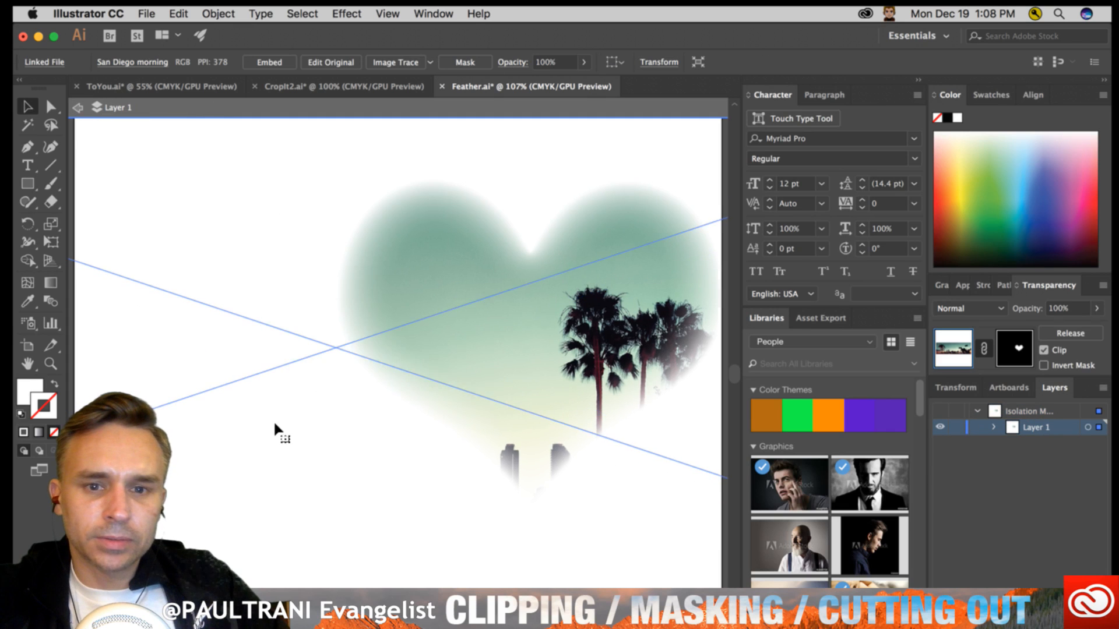
left_click_drag(275, 422, 181, 425)
- Isolate the San Diego morning photo again and try moving it while it is still linked to the heart mask
double_click(406, 379)
left_click_drag(384, 387, 160, 482)
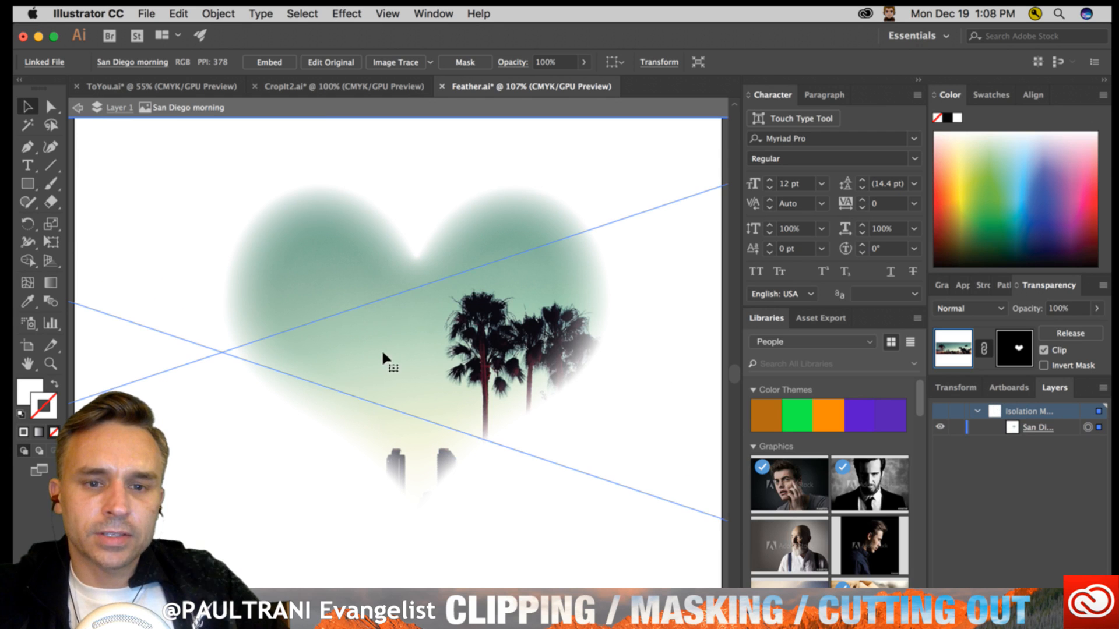
key("super+z")
left_click_drag(537, 322, 357, 325)
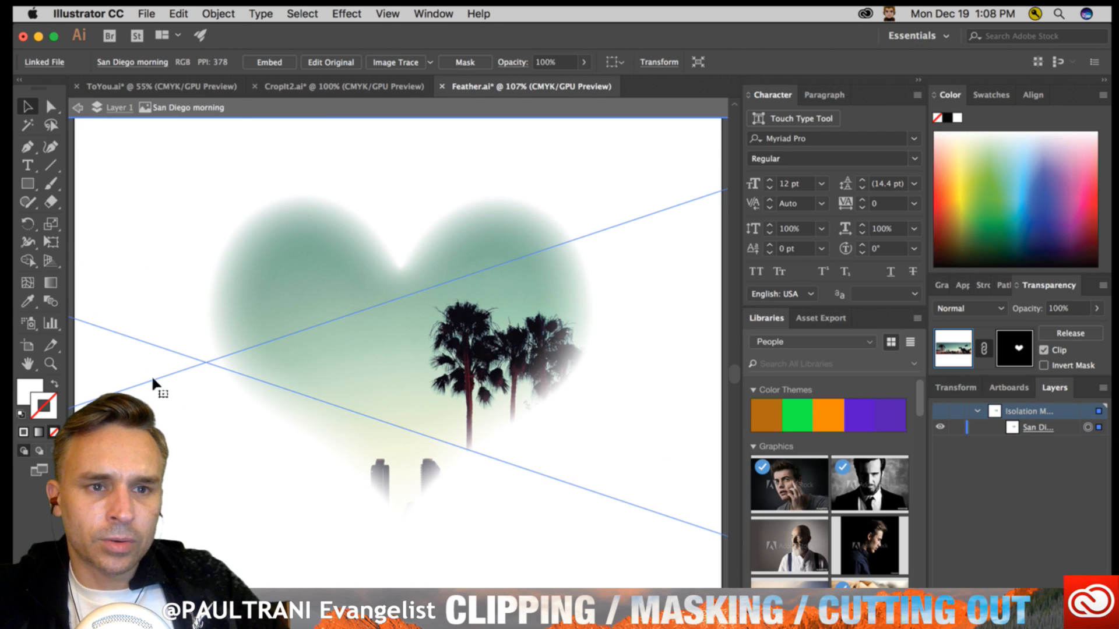
- Leave isolation mode completely and move the masked photo, together with its linked heart, to the right on the artboard
left_click(78, 107)
left_click(77, 107)
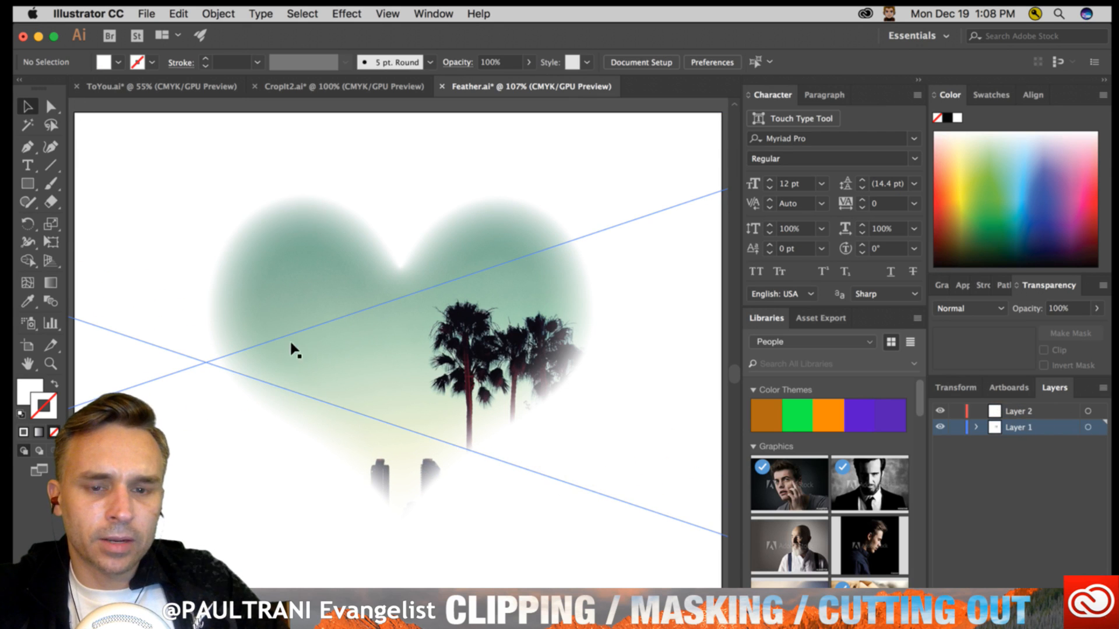
left_click_drag(289, 436, 369, 440)
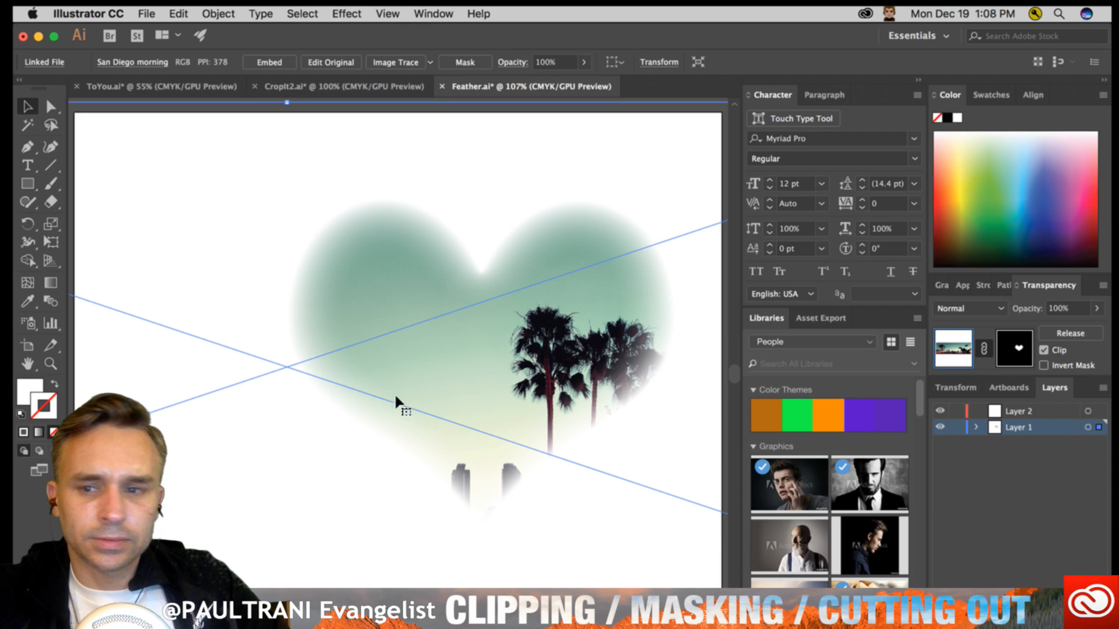
- Isolate the photo, unlink its opacity mask, and shift it up and right until the city skyline fills the fixed heart, then leave isolation
double_click(396, 428)
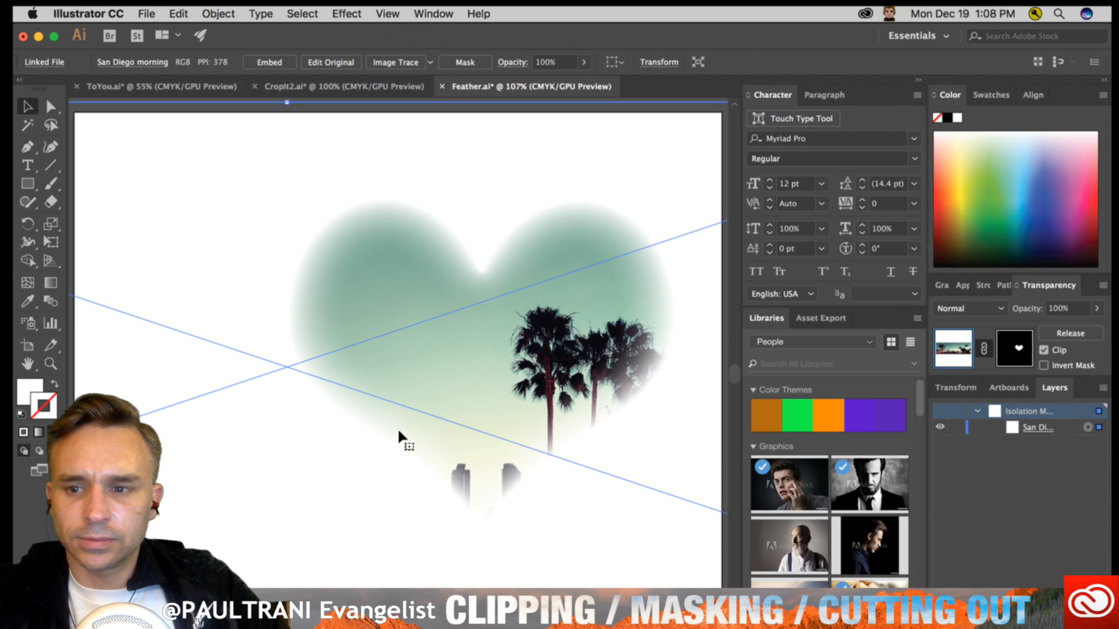
left_click(984, 348)
left_click_drag(423, 475, 472, 431)
left_click_drag(1030, 285, 539, 238)
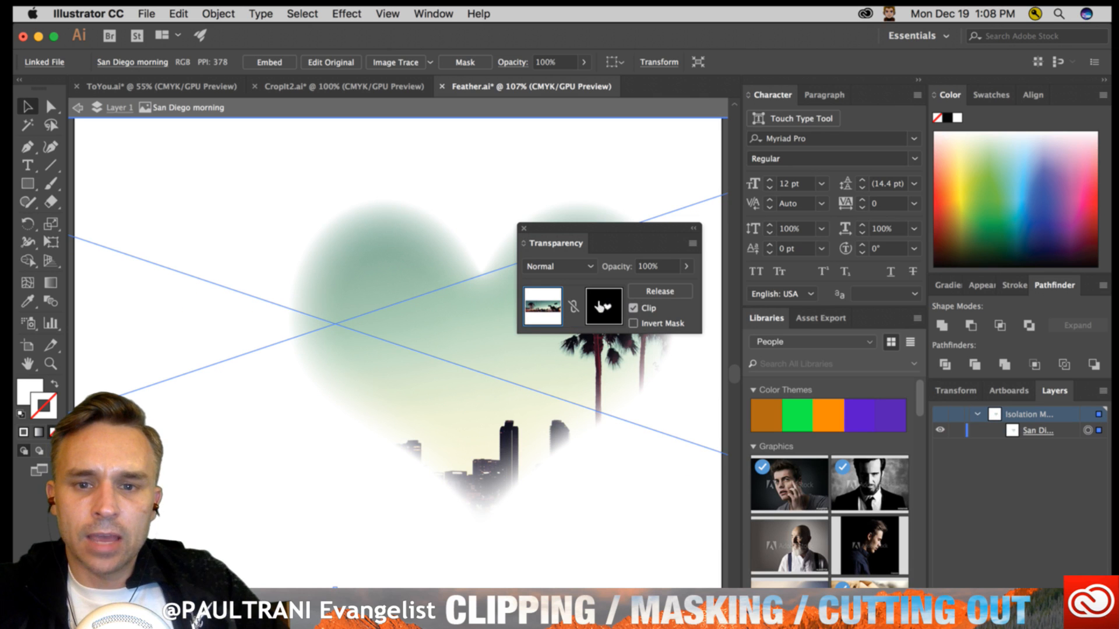
left_click_drag(580, 251, 1026, 286)
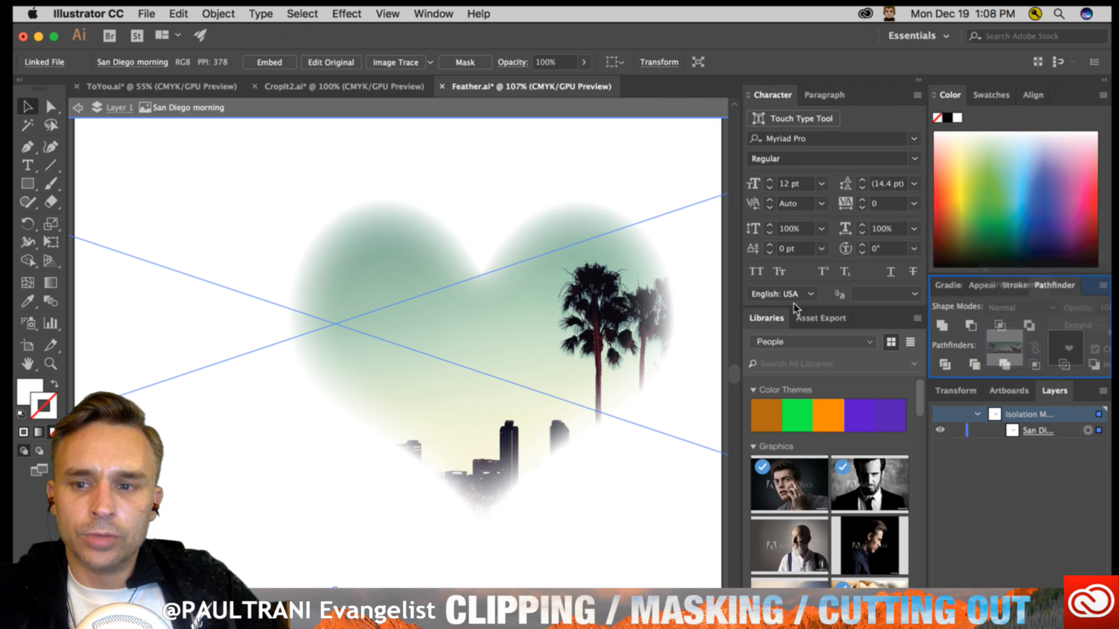
left_click_drag(260, 474, 285, 504)
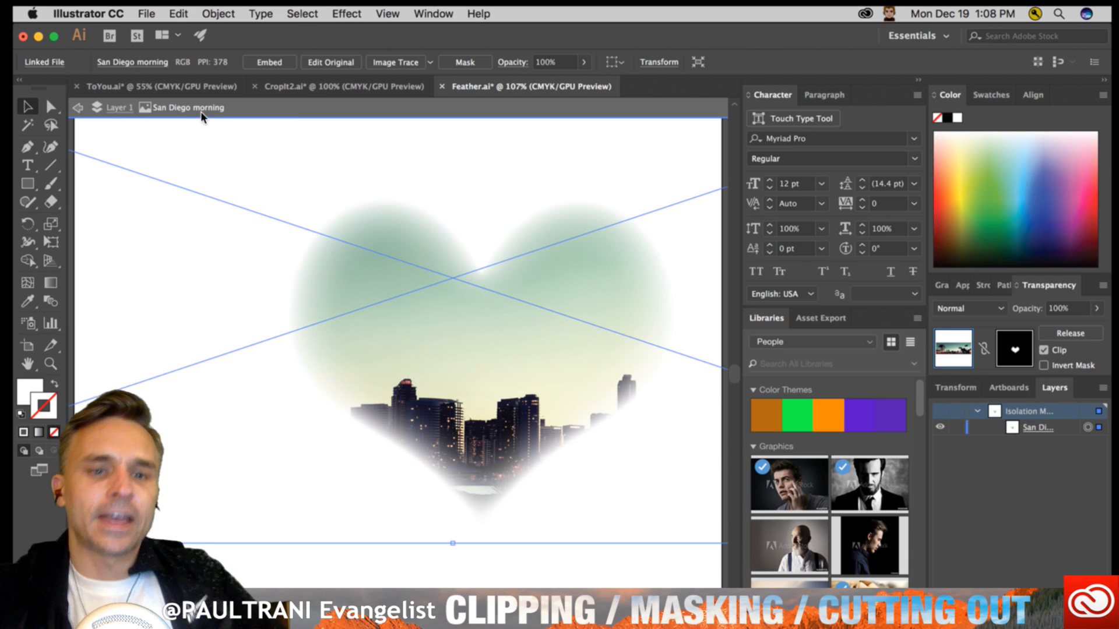
left_click(312, 108)
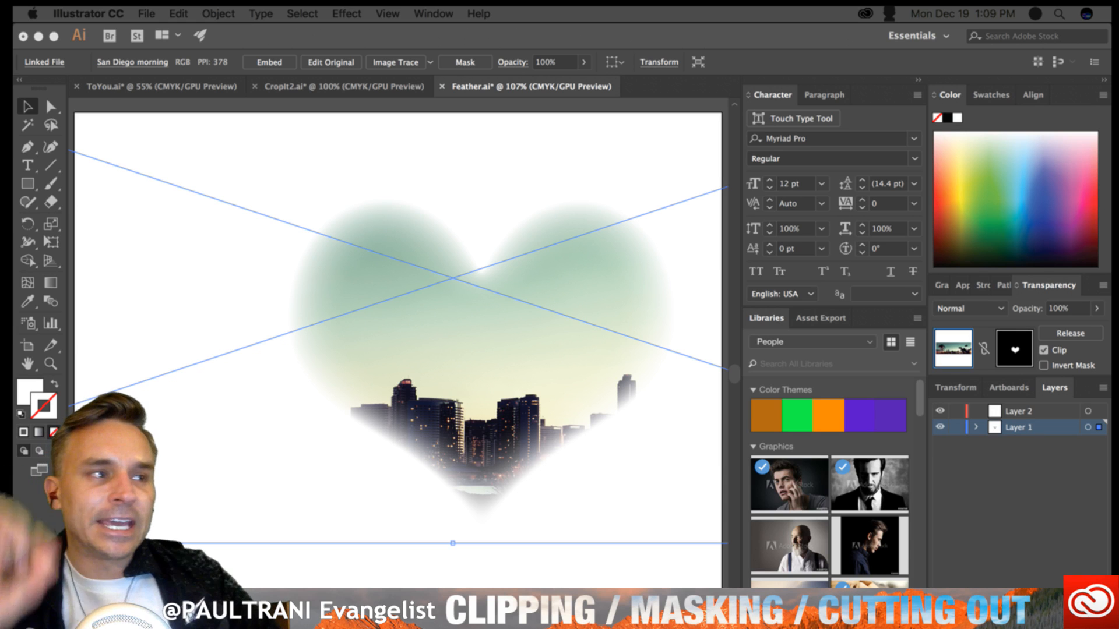
left_click(318, 195)
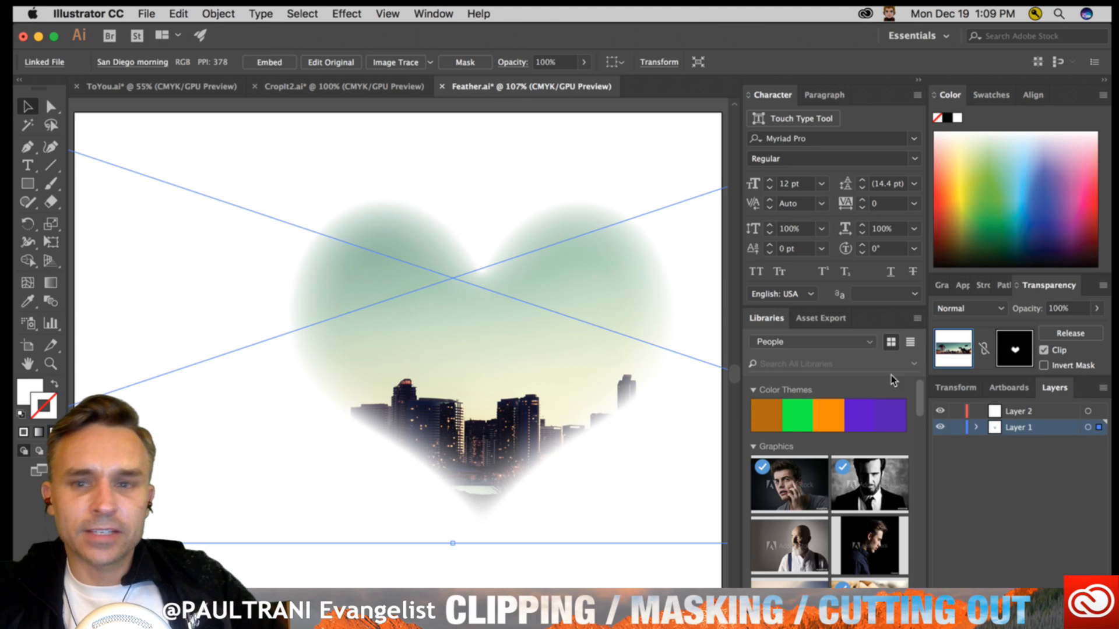
- Switch to the ToYou.ai document and view the pattern-filled lettering enlarged in full-screen mode
left_click(147, 87)
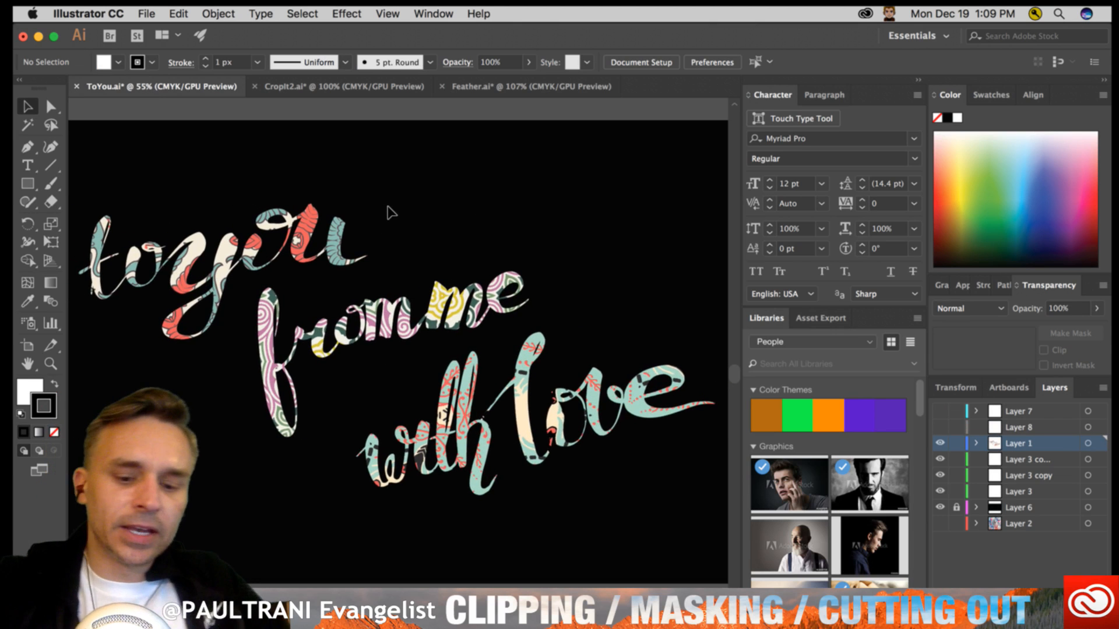
key("f")
key("f")
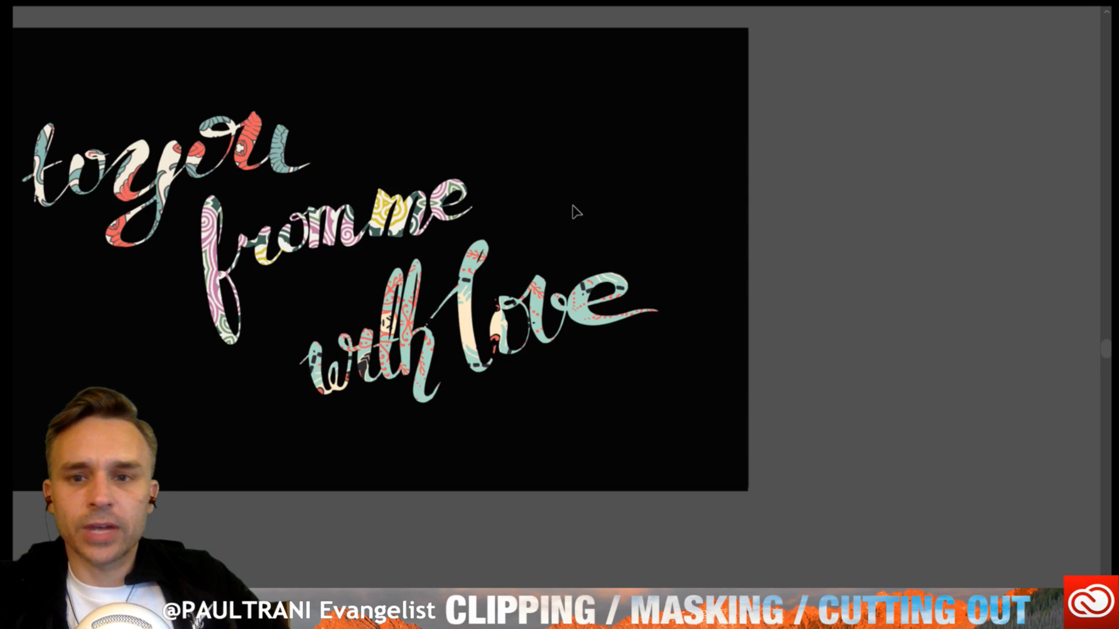
key("ctrl+=")
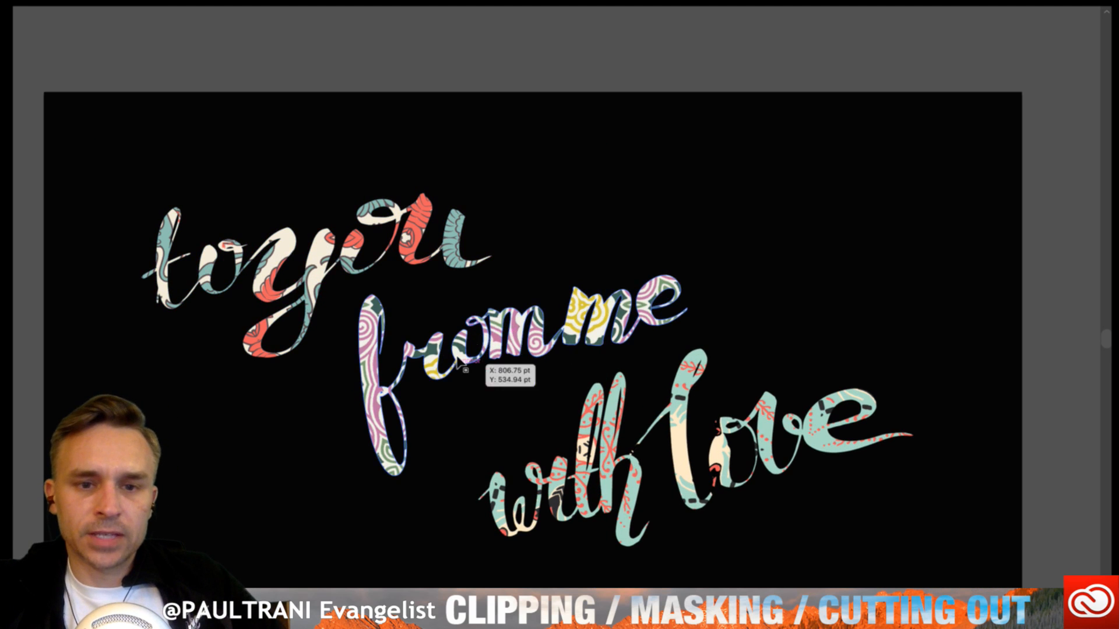
key("f")
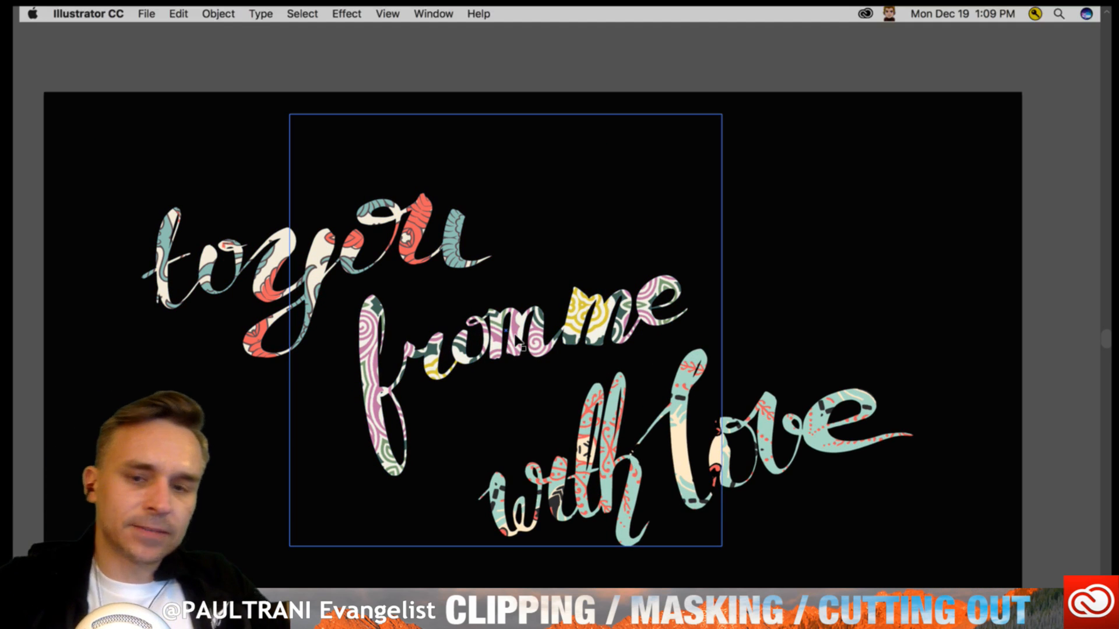
- Minimize Illustrator to reach Photoshop, and open and play the moose double-exposure movie in QuickTime Player
left_click(39, 37)
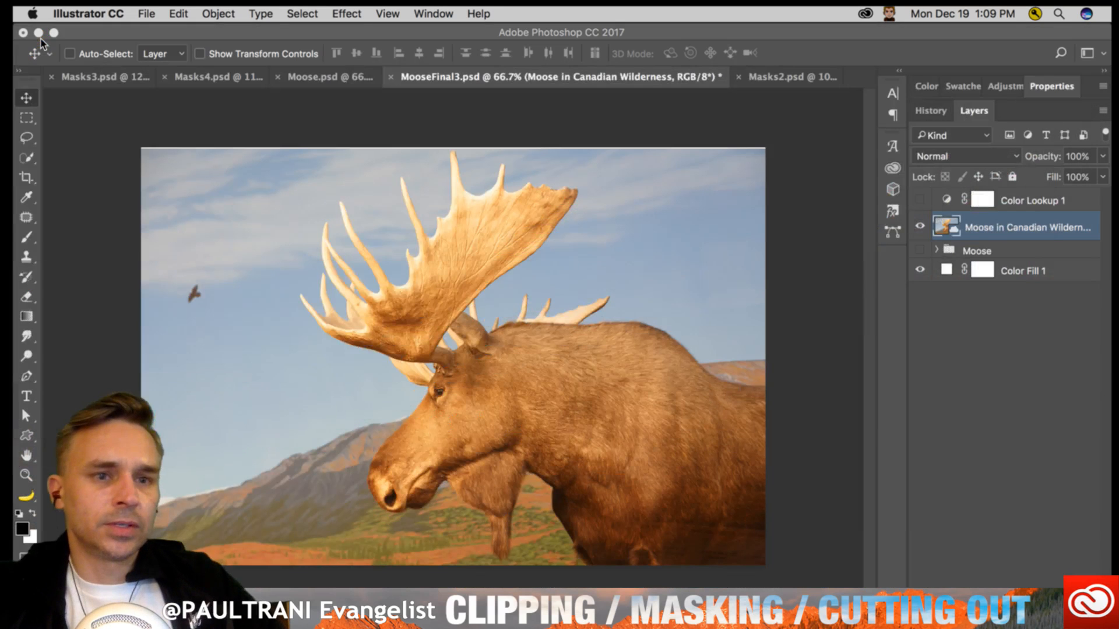
left_click(80, 124)
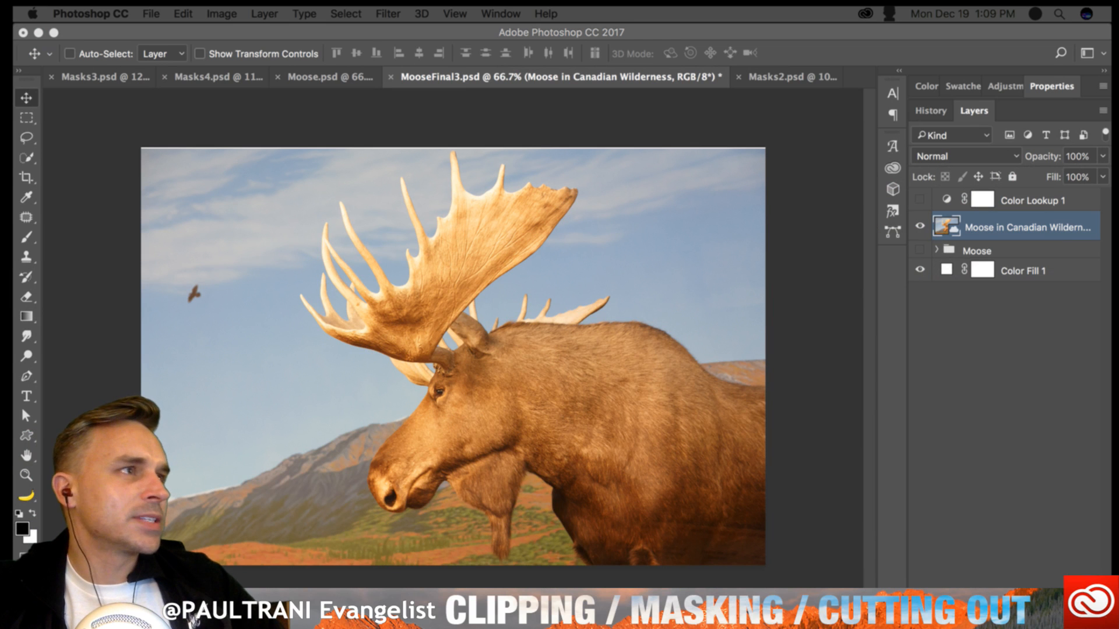
left_click_drag(291, 626, 428, 46)
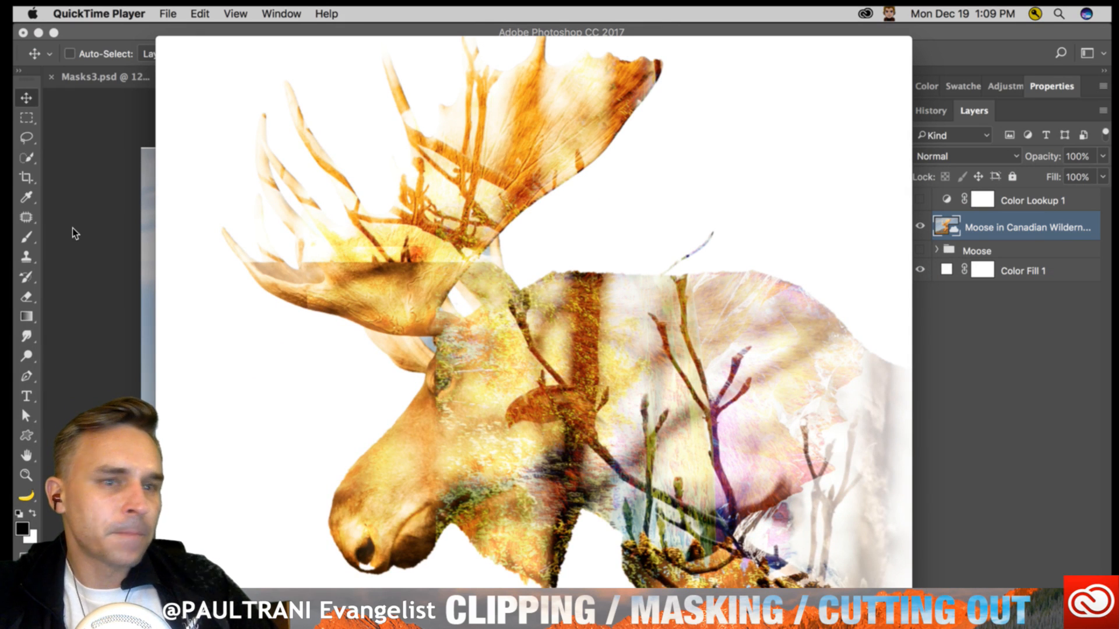
mouse_move(528, 581)
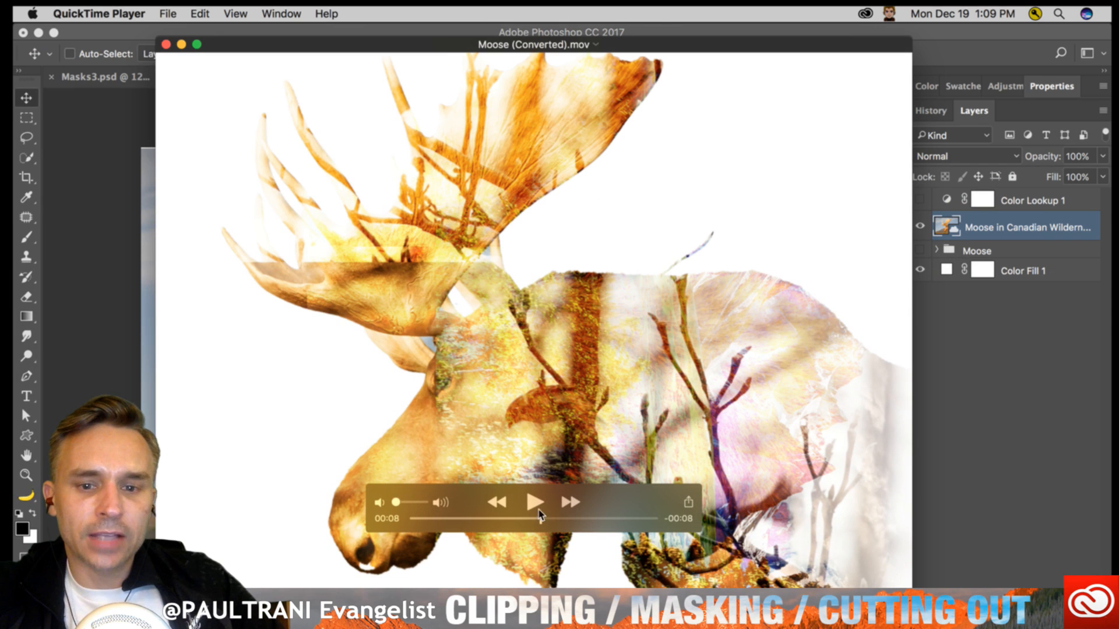
left_click_drag(471, 500, 266, 583)
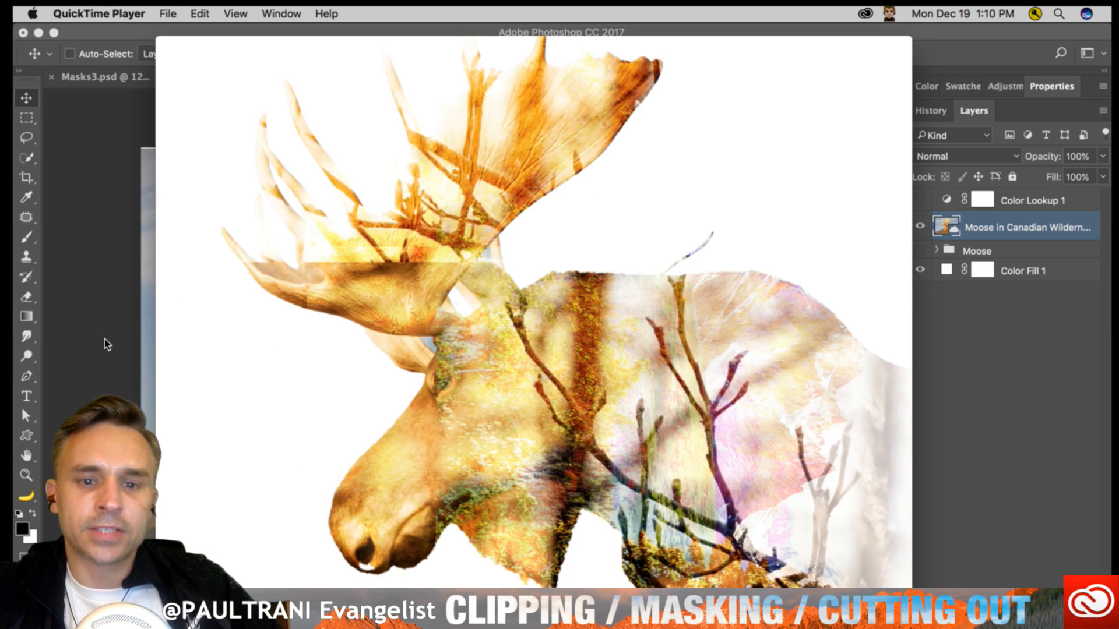
mouse_move(257, 500)
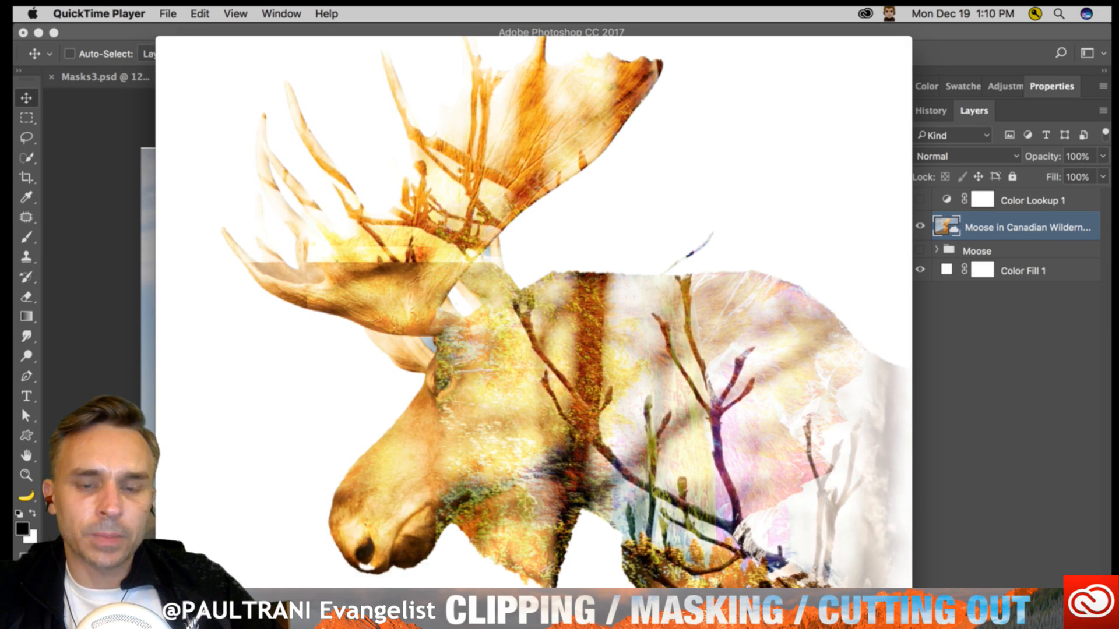
- Pause the moose movie, close it without saving, and return to MooseFinal3.psd in Photoshop
key("space")
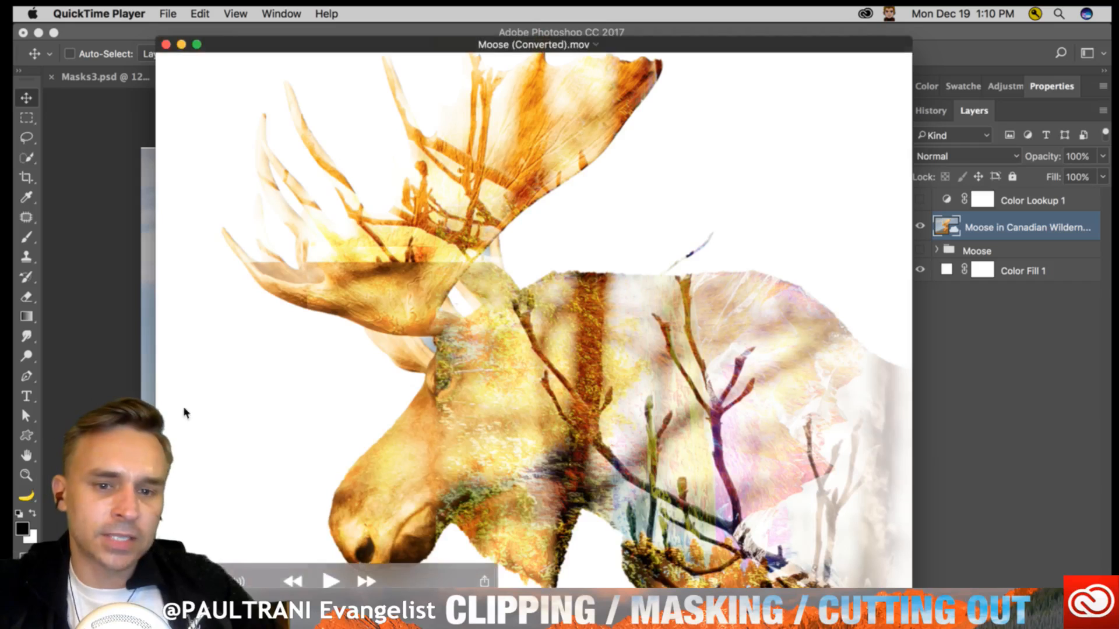
left_click(166, 44)
left_click(460, 227)
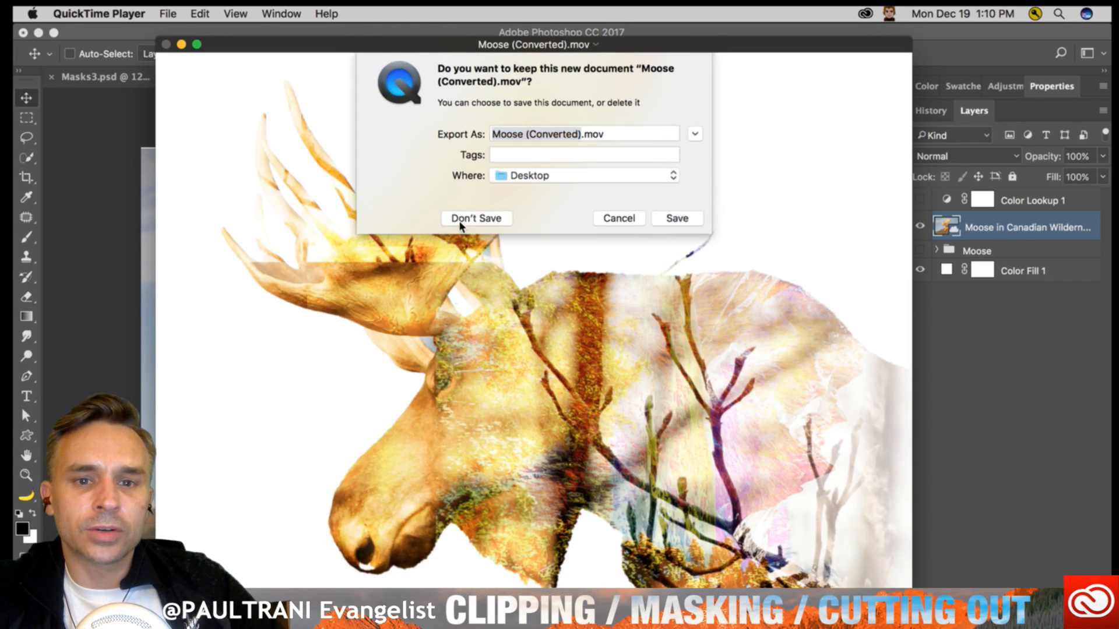
left_click(274, 140)
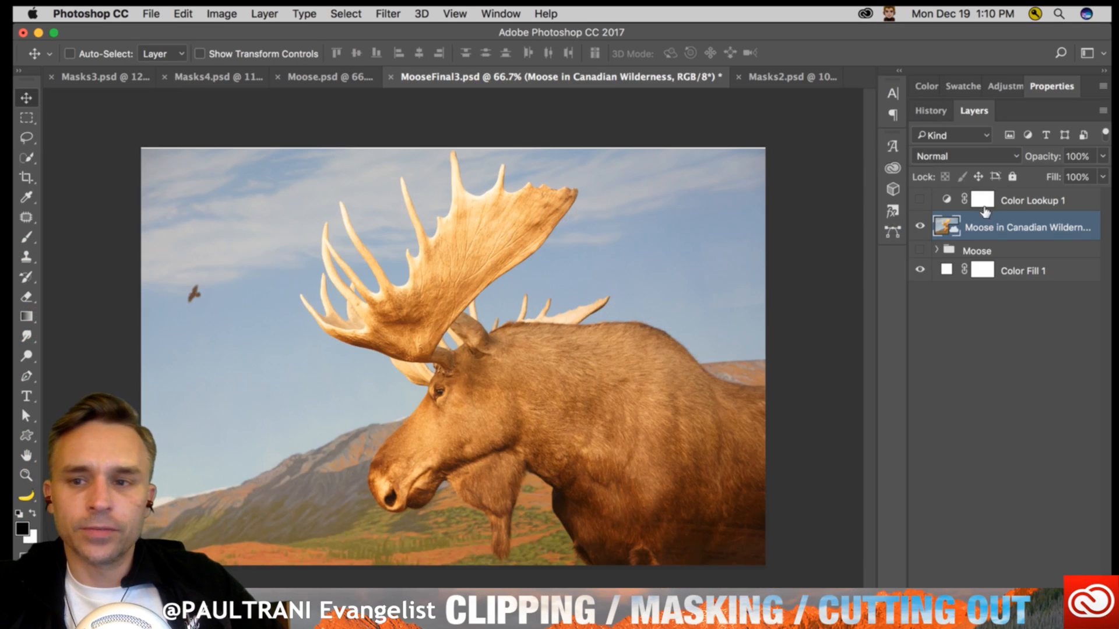
- Create a Focus Area selection of the moose from the Moose in Canadian Wilderness layer, viewed at 100%
key("super")
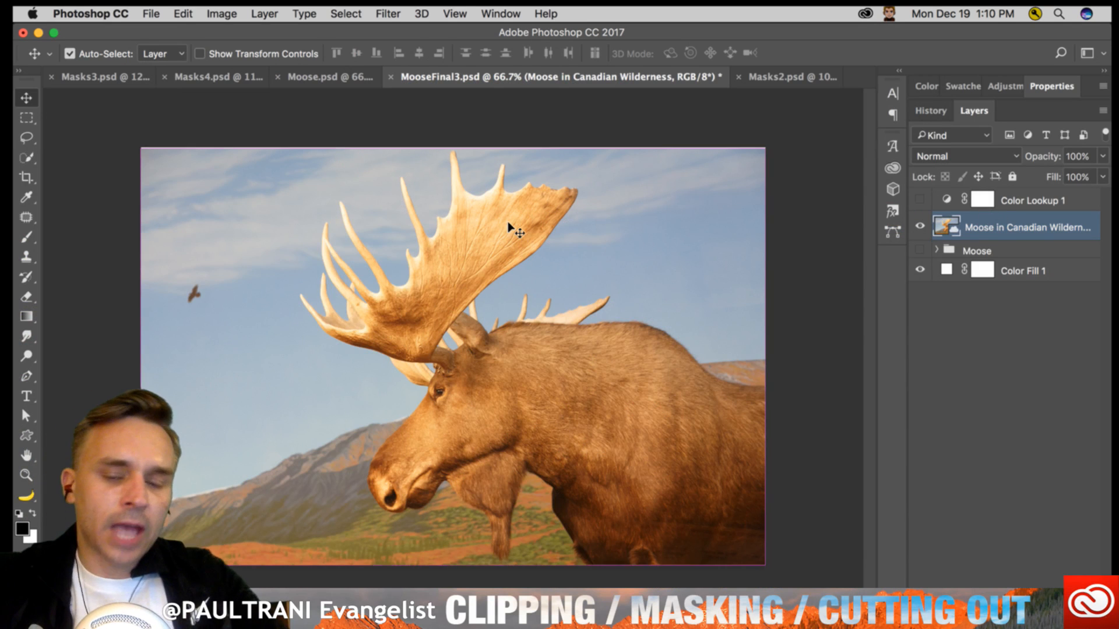
key("super+1")
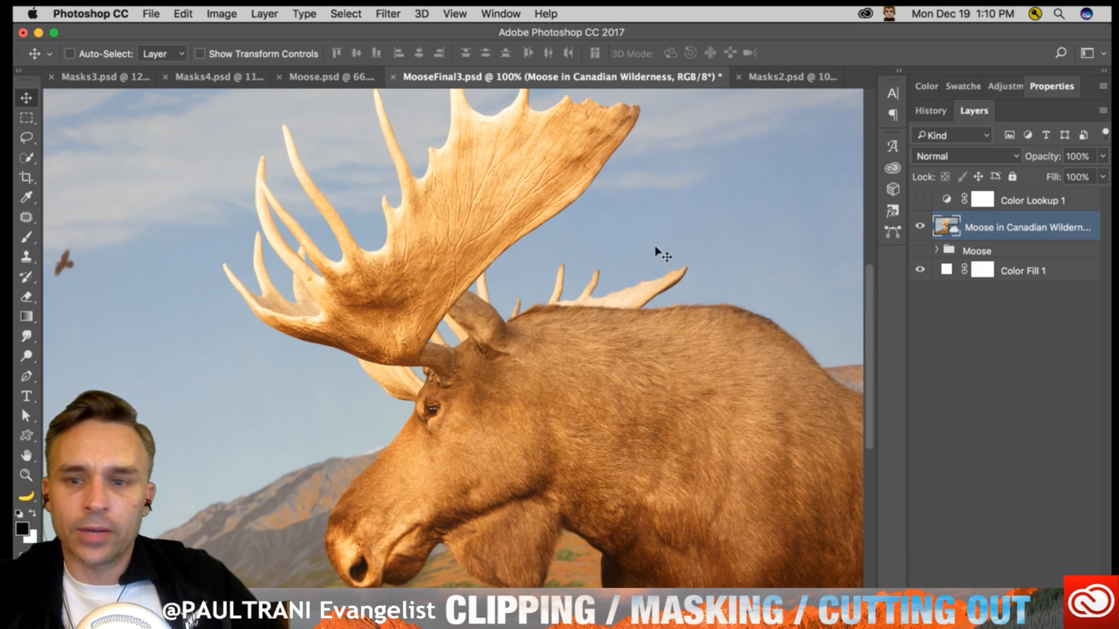
left_click(300, 11)
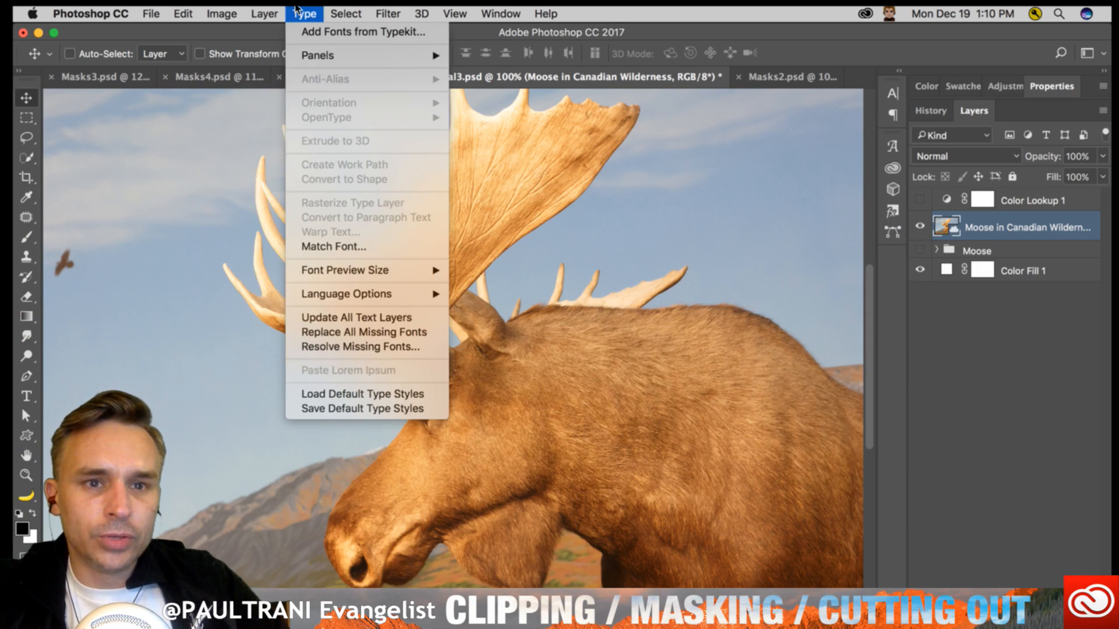
mouse_move(346, 13)
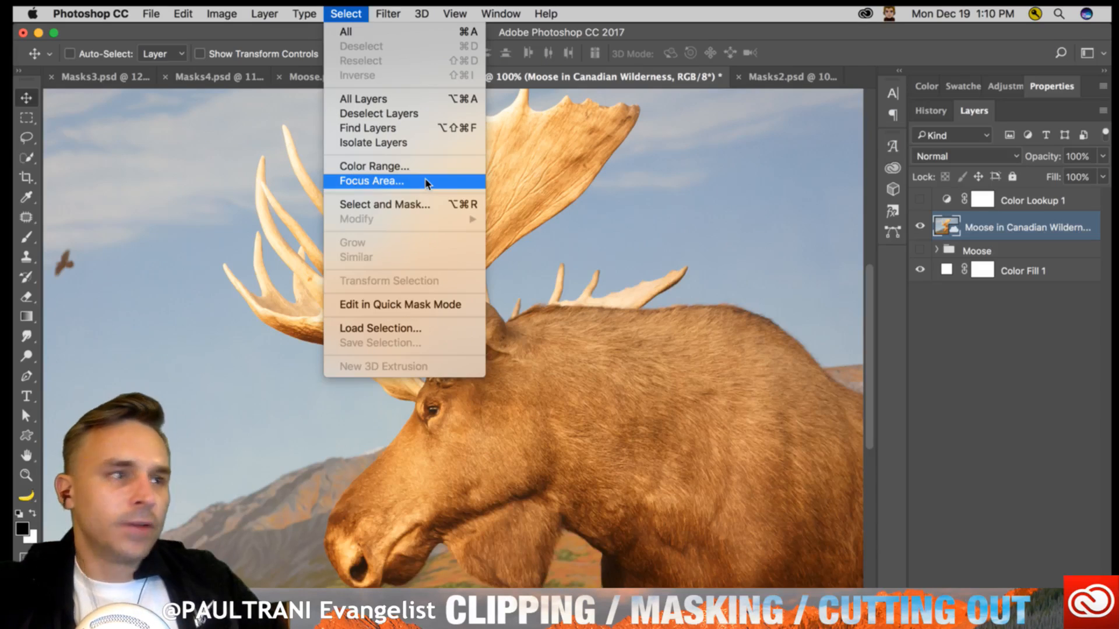
left_click(426, 183)
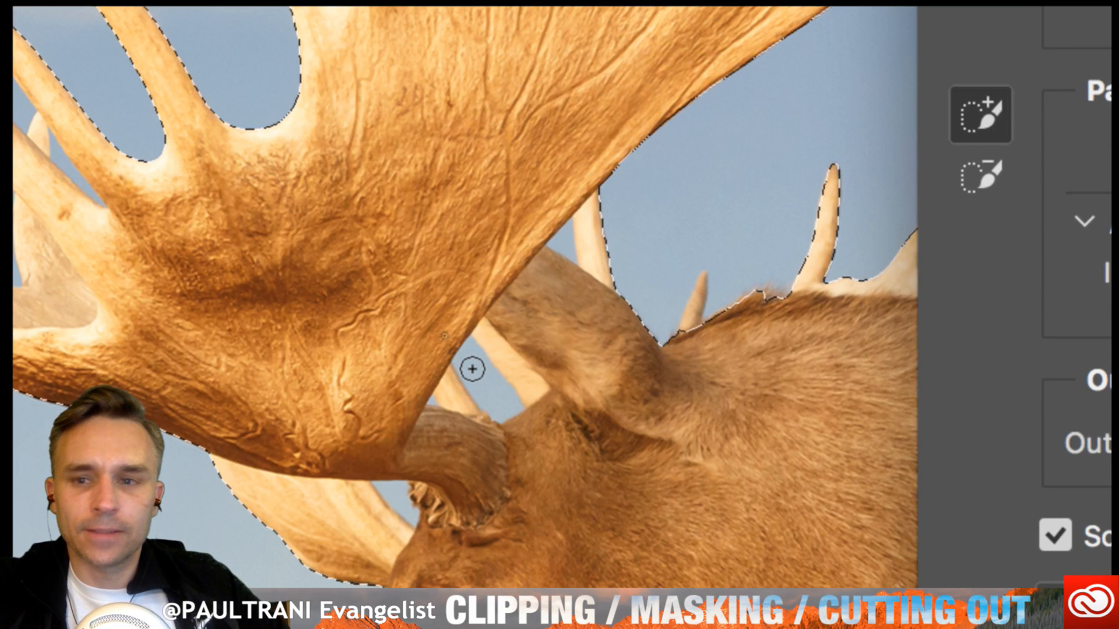
- Subtract the sky gaps between the antlers and around the moose's ear and head from the focus area selection
left_click(978, 177)
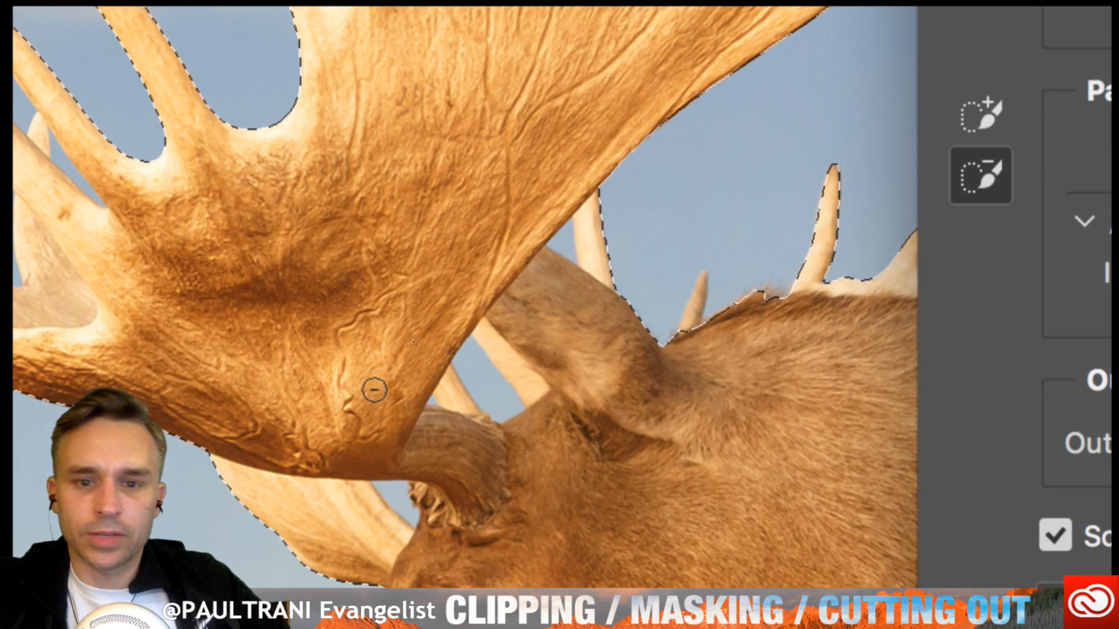
left_click_drag(475, 362, 491, 392)
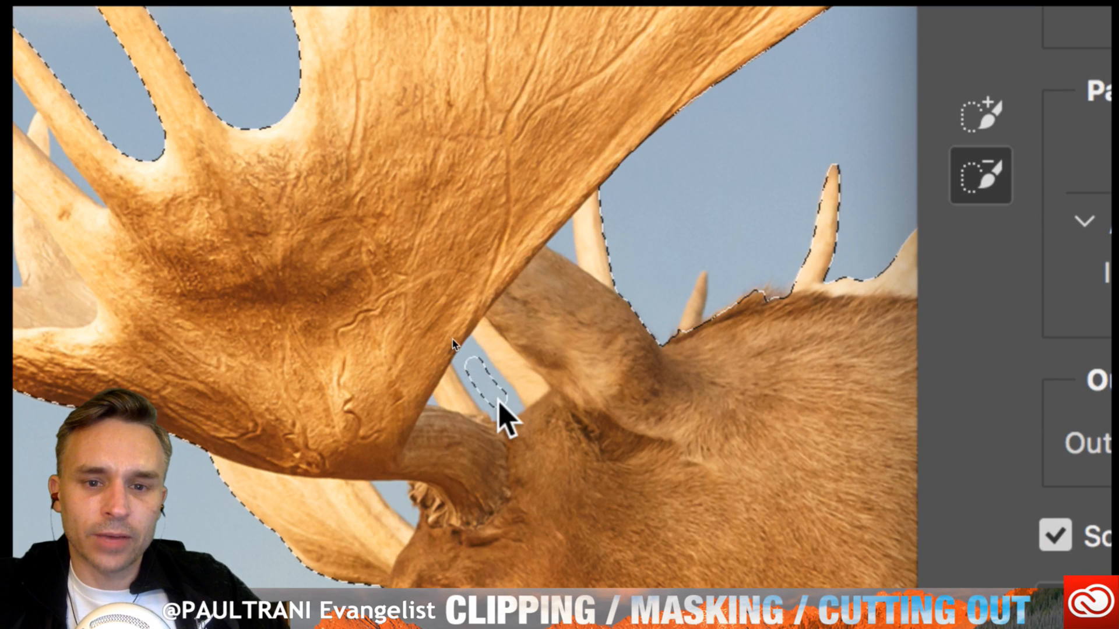
left_click_drag(471, 356, 470, 364)
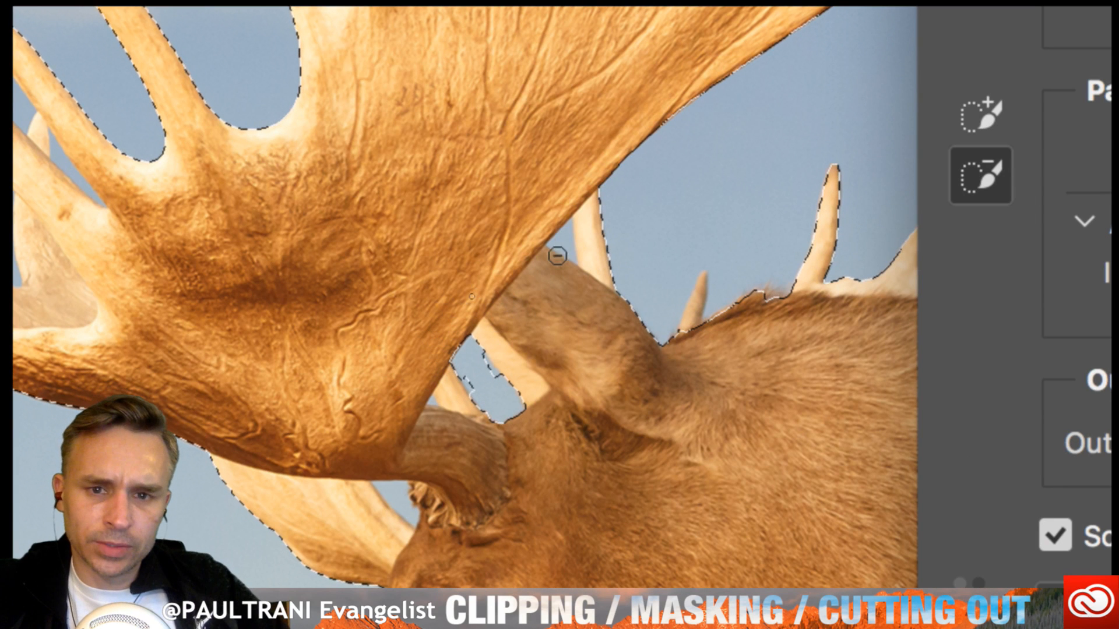
left_click(393, 493)
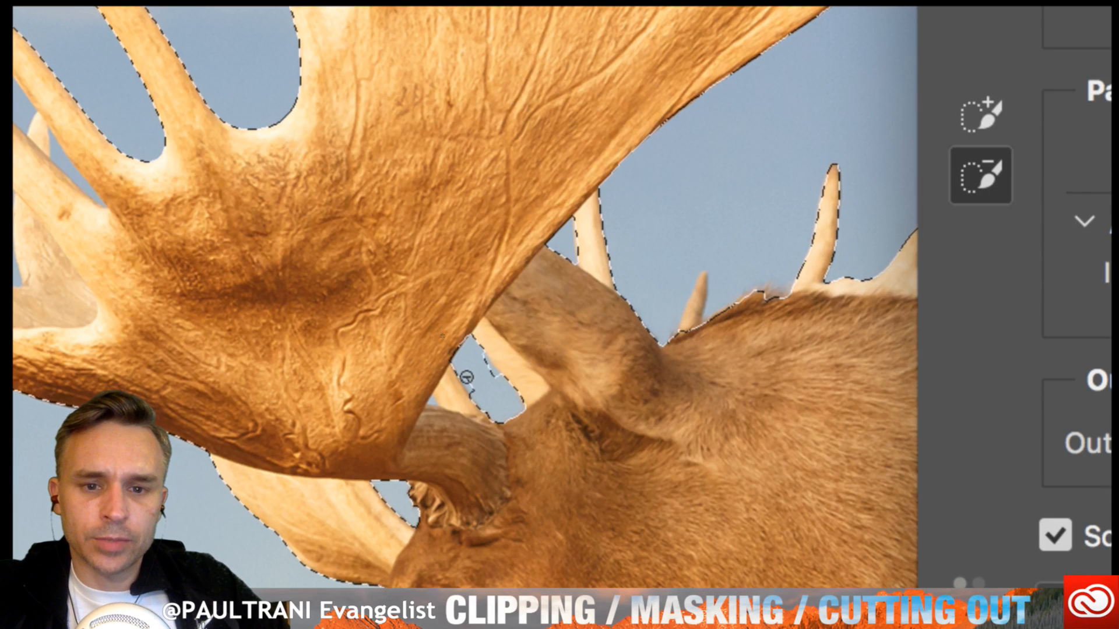
left_click(480, 358)
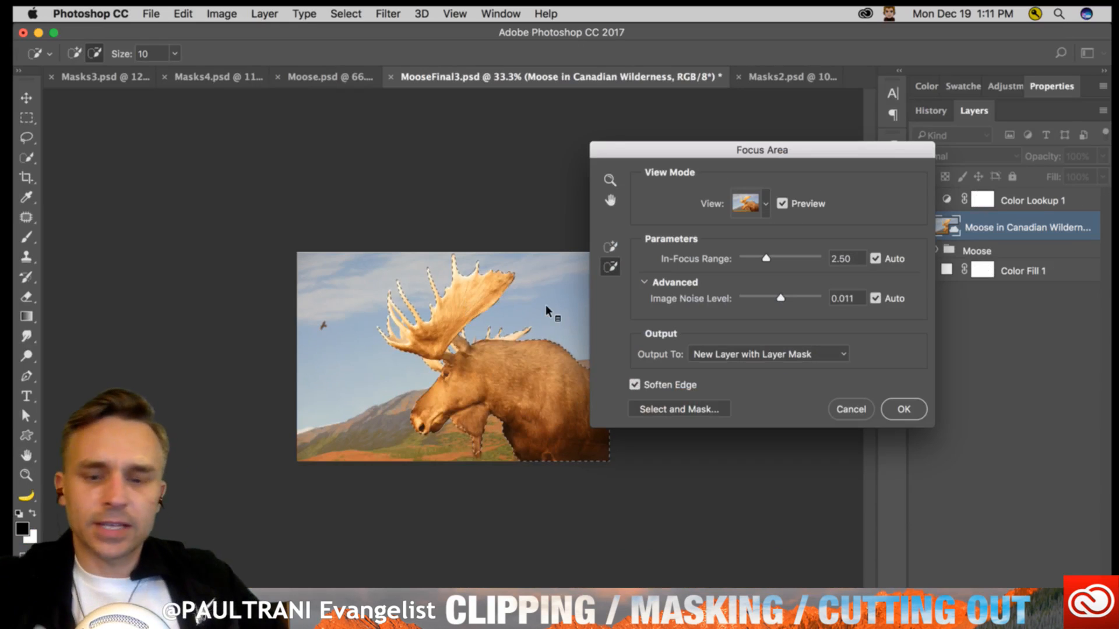
- Output the focus area selection of the moose at 100% view as a New Layer with Layer Mask
key("super+equal")
key("super+equal")
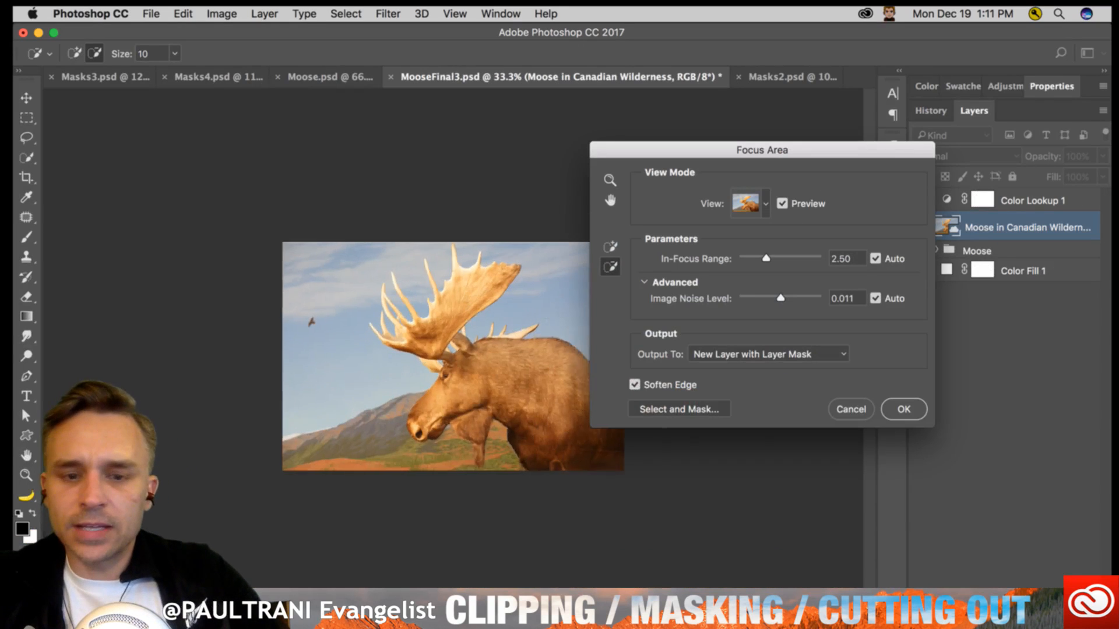
key("super+equal")
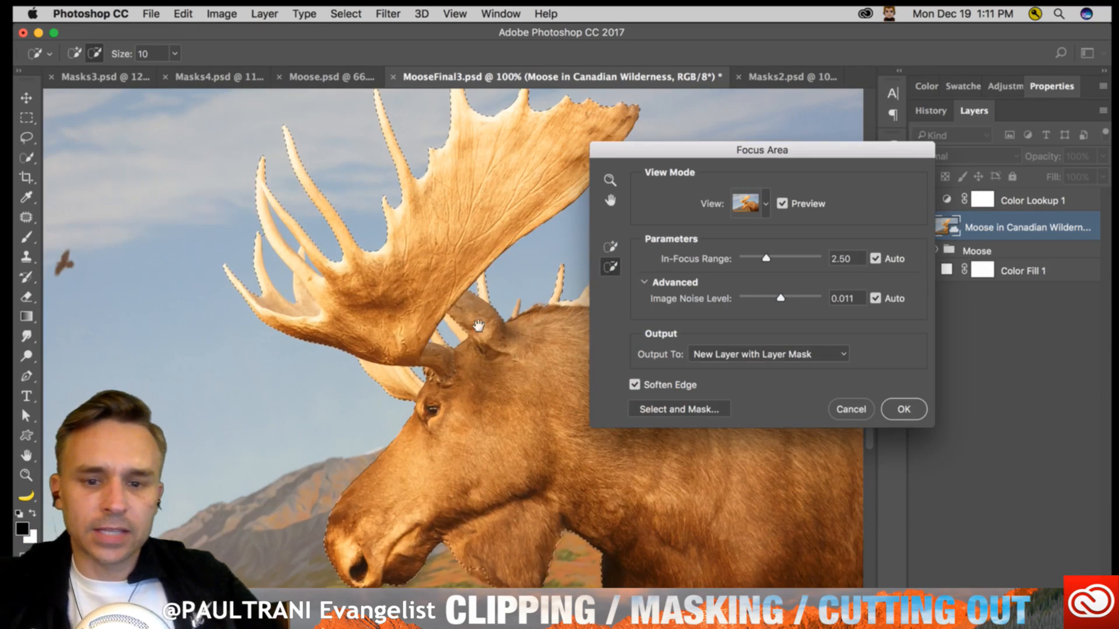
scroll(406, 331, "down", 3)
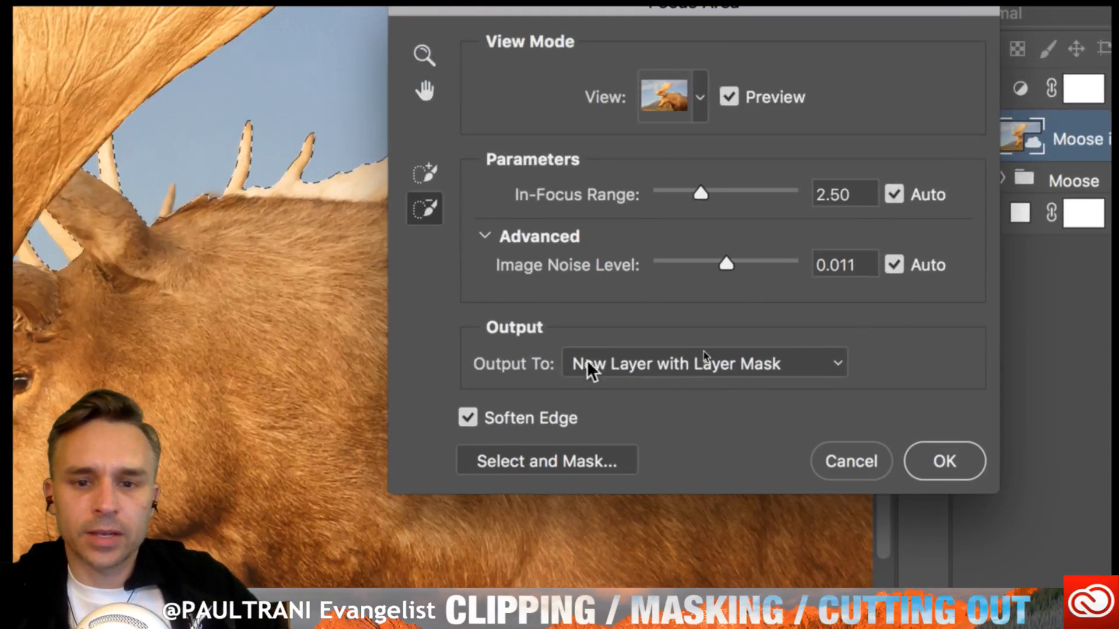
left_click(685, 364)
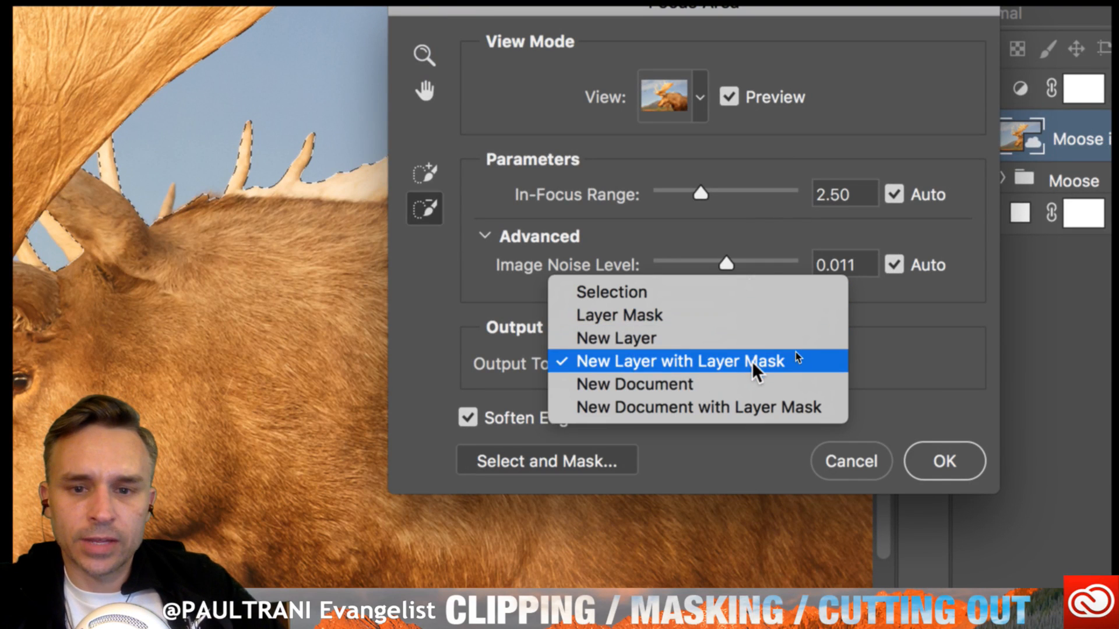
left_click(793, 362)
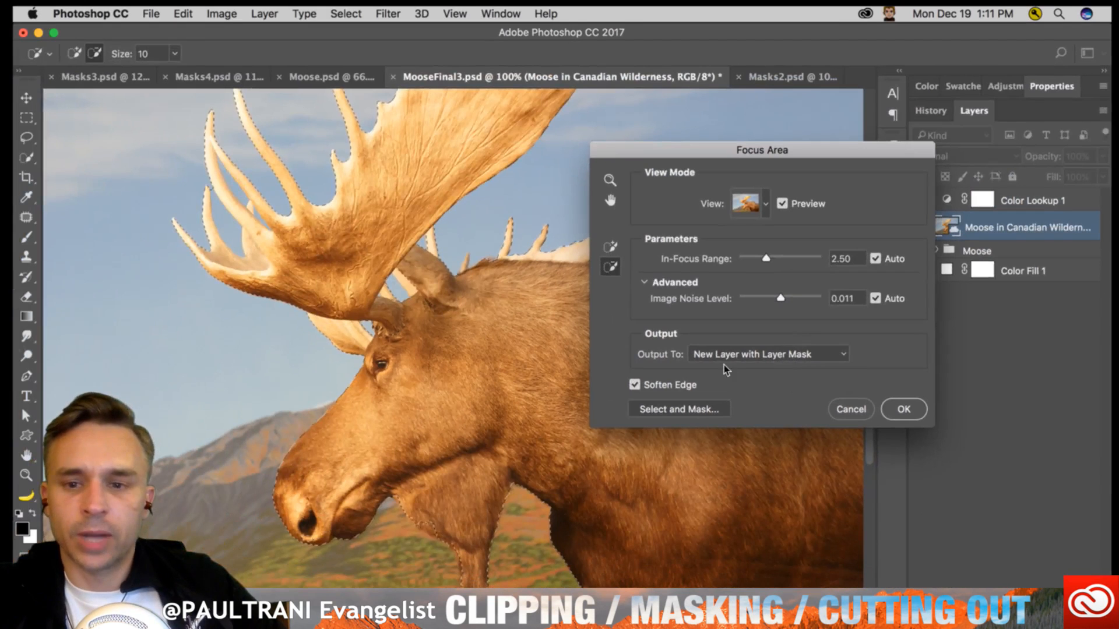
left_click(904, 409)
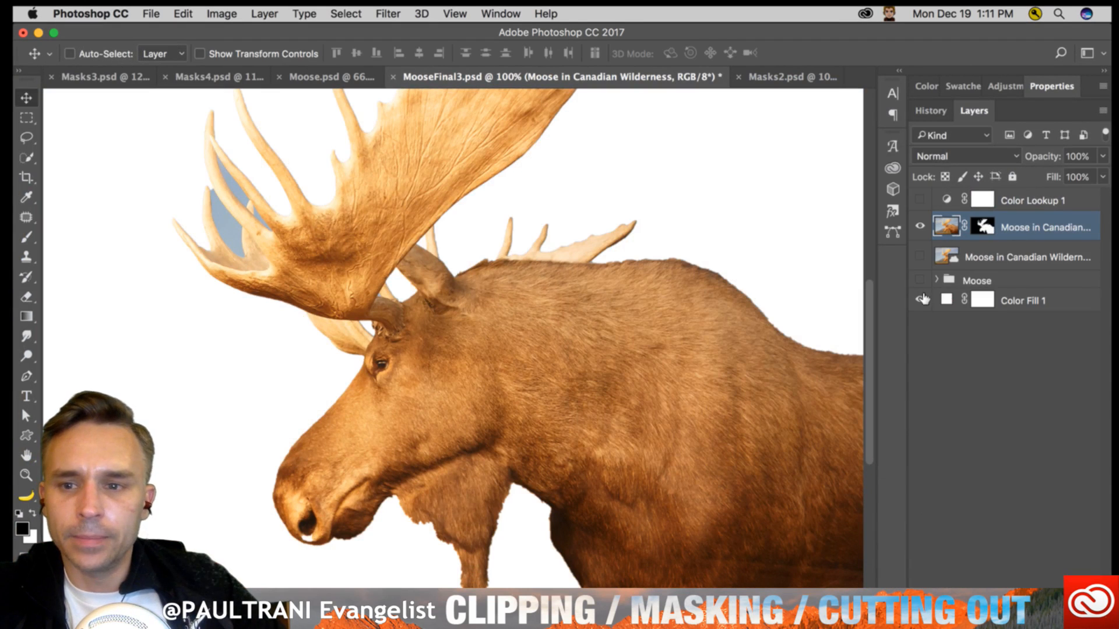
- Hide the Color Fill 1 and masked moose layers, and show and select the original Moose in Canadian Wilderness layer
left_click(919, 300)
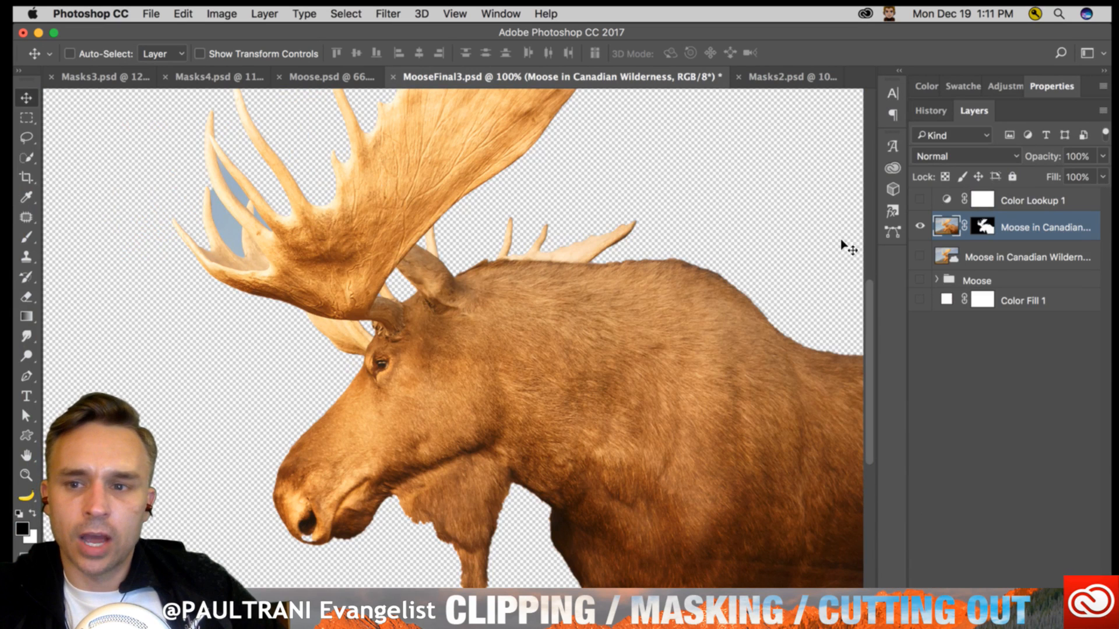
left_click(982, 226)
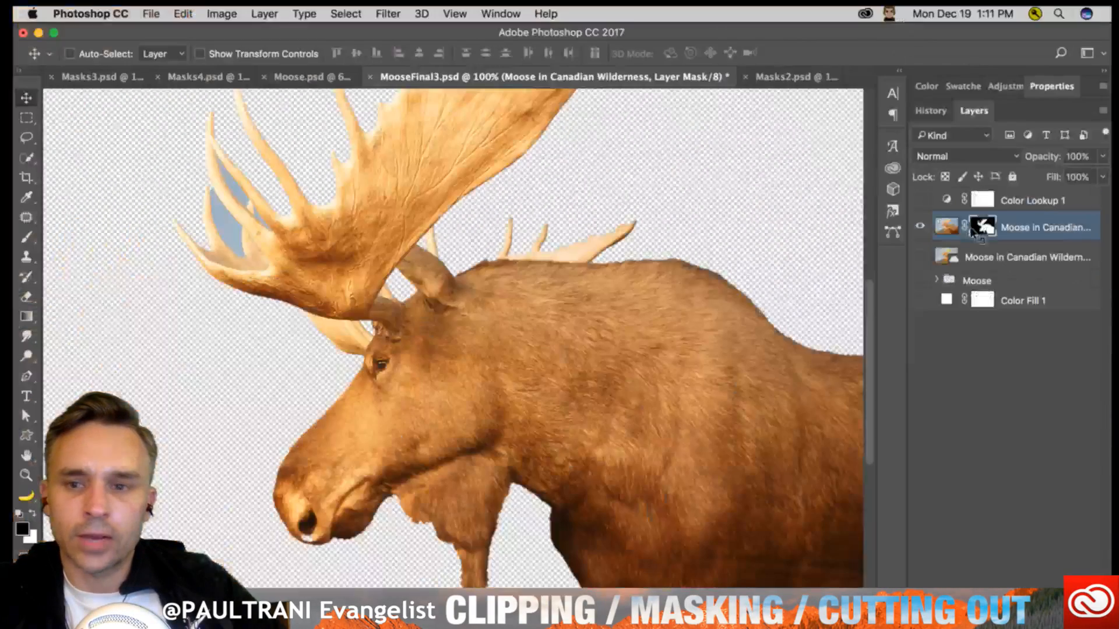
left_click(920, 226)
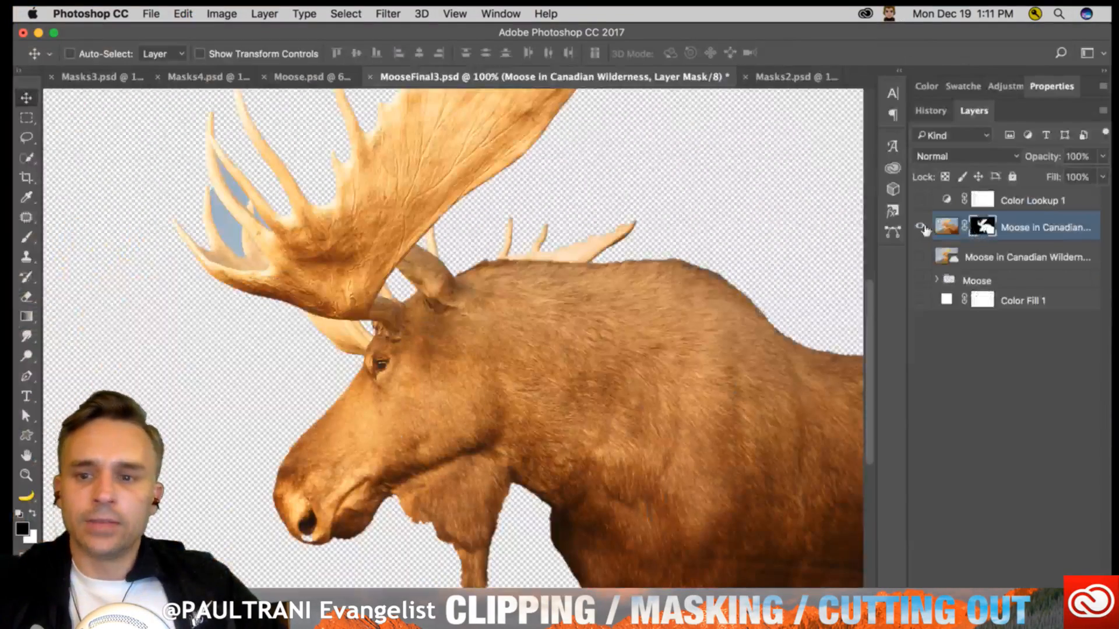
left_click(920, 256)
left_click(994, 254)
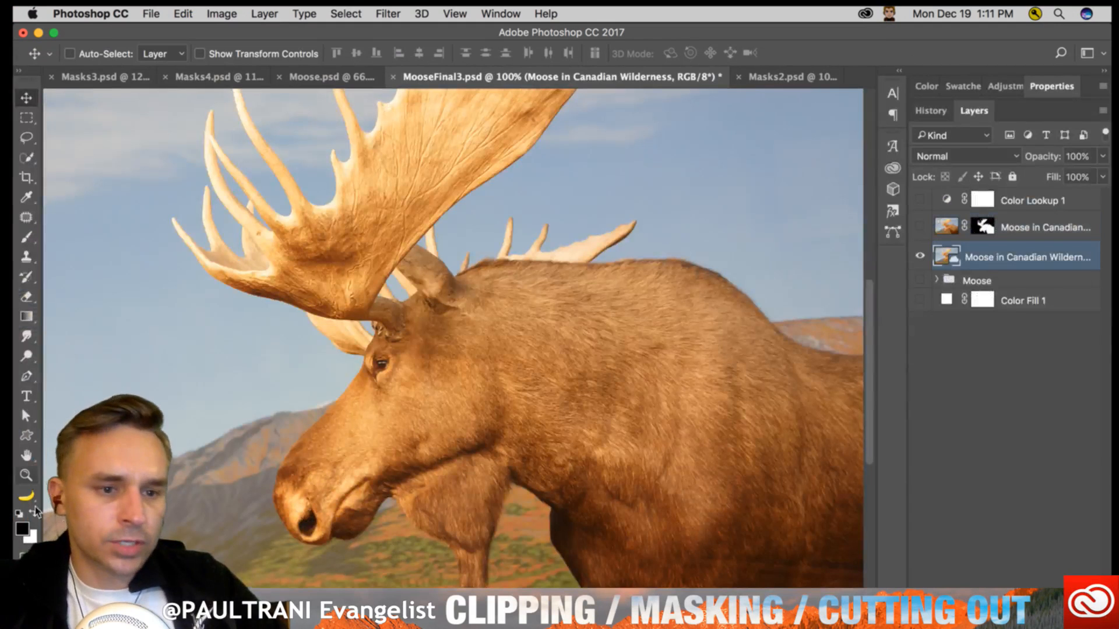
- Draw a black heart custom shape about 1236 by 1077 px over the moose and shift it slightly down and left
left_click(27, 437)
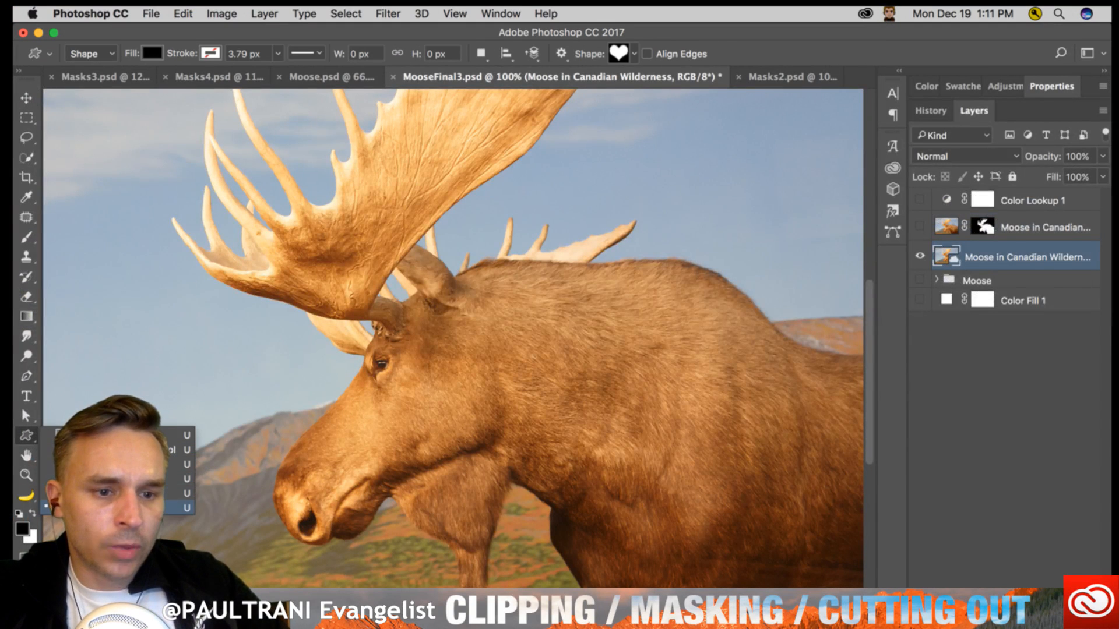
left_click(116, 508)
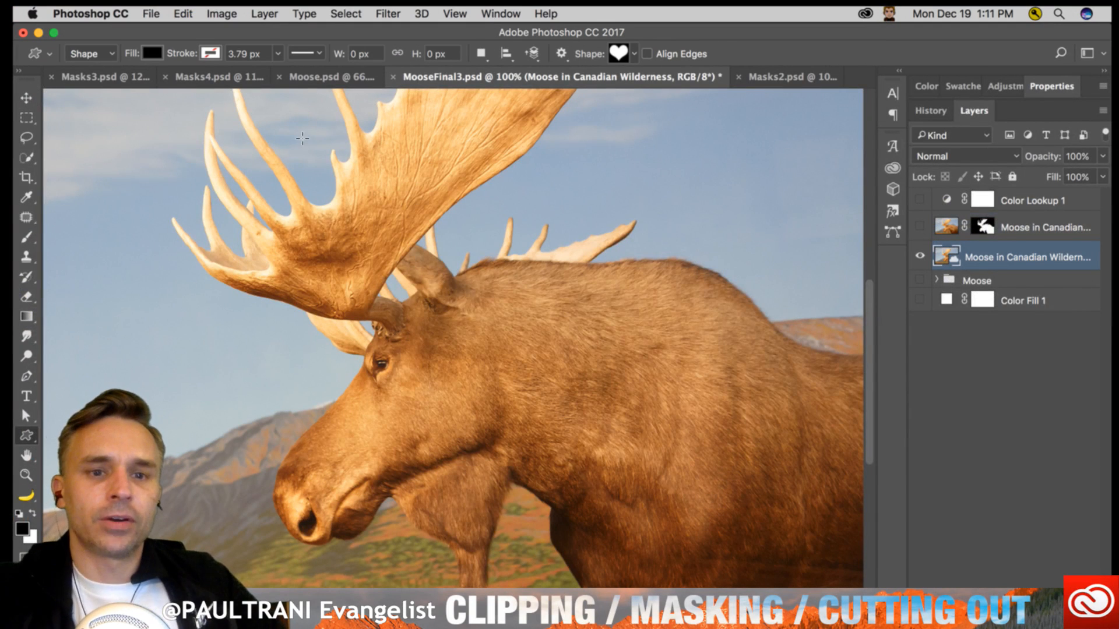
left_click_drag(303, 140, 722, 547)
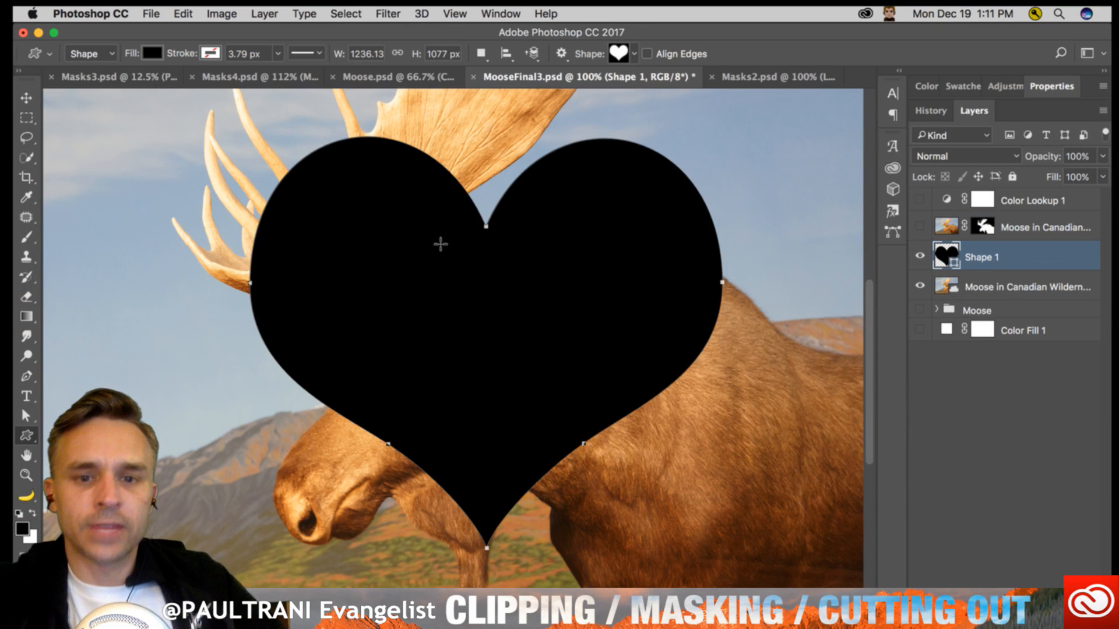
left_click(27, 99)
left_click_drag(337, 255, 386, 277)
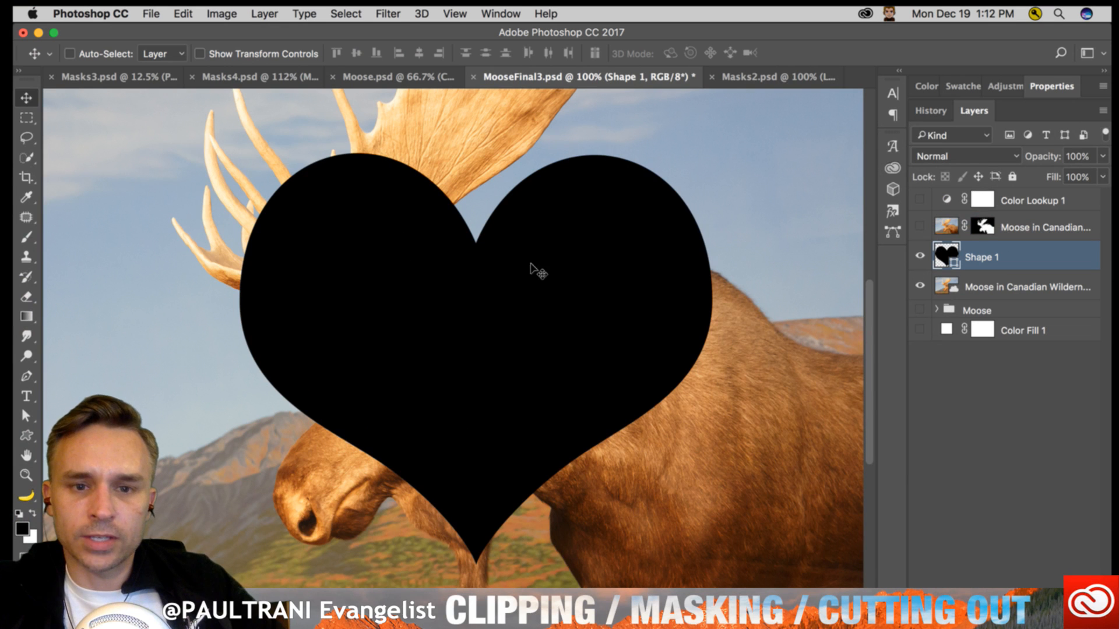
- Load the Shape 1 heart as a selection, hide that layer, and select the original Moose in Canadian Wilderness layer
left_click(943, 253, "super")
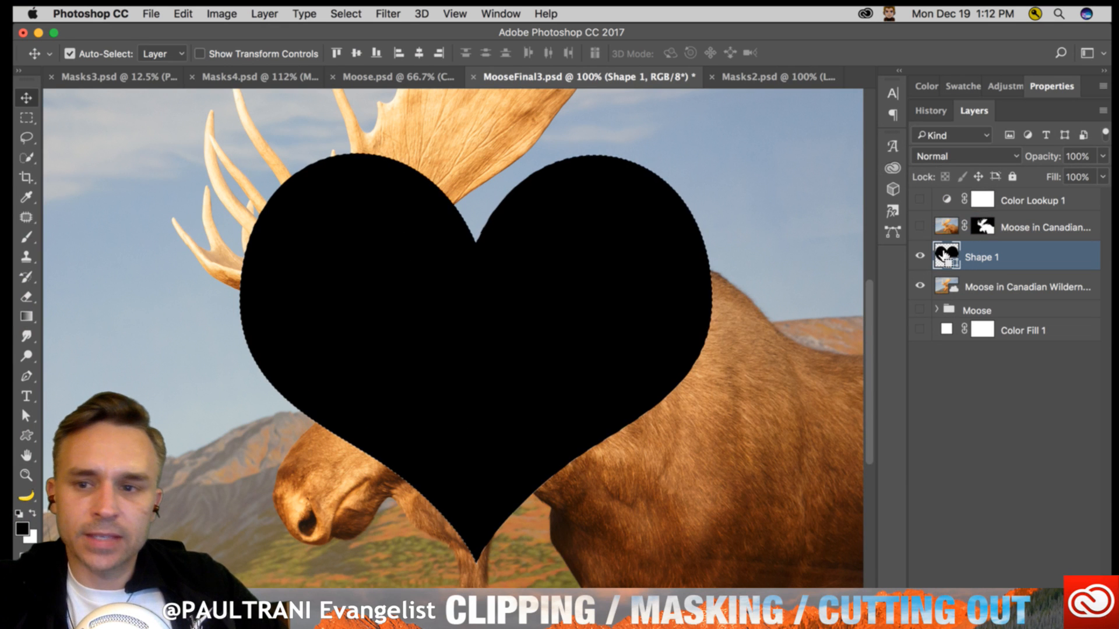
left_click(919, 257)
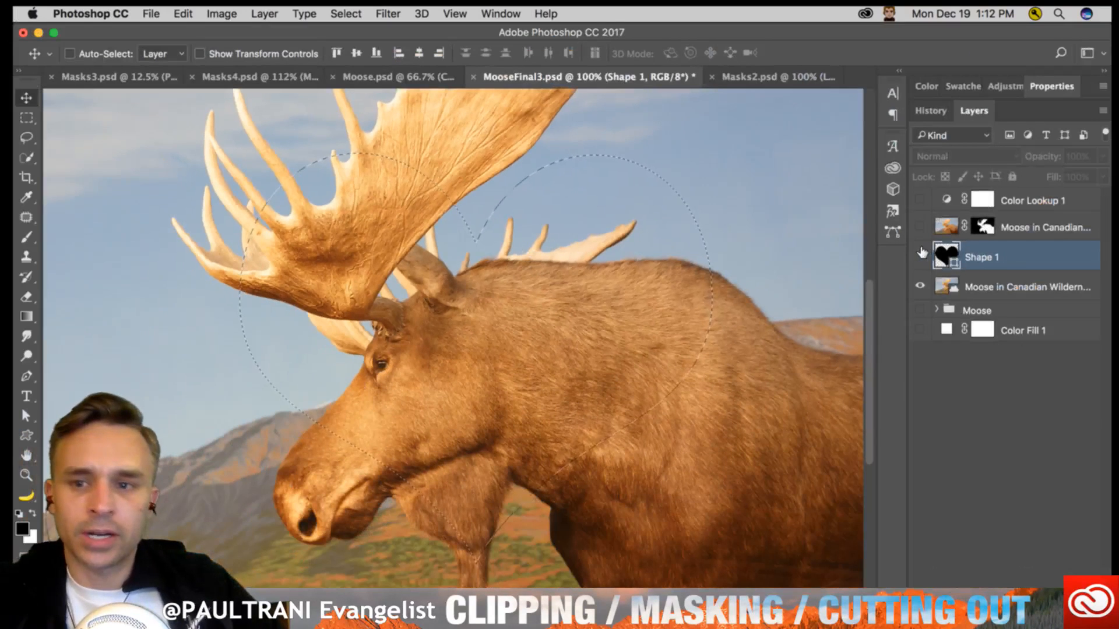
left_click(920, 257)
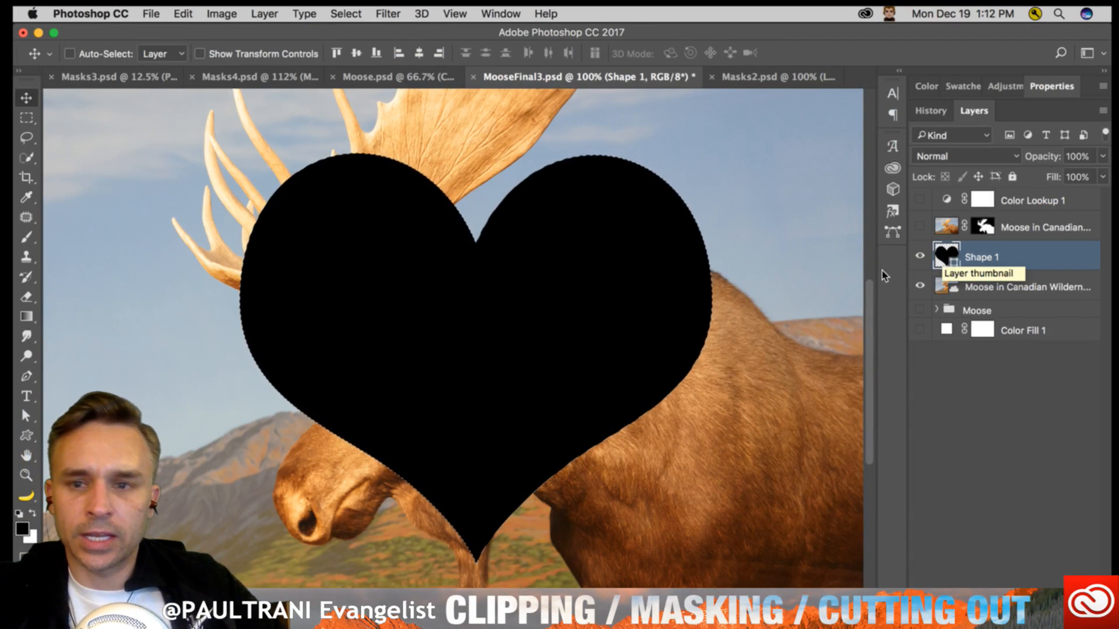
left_click(919, 257)
left_click(967, 284)
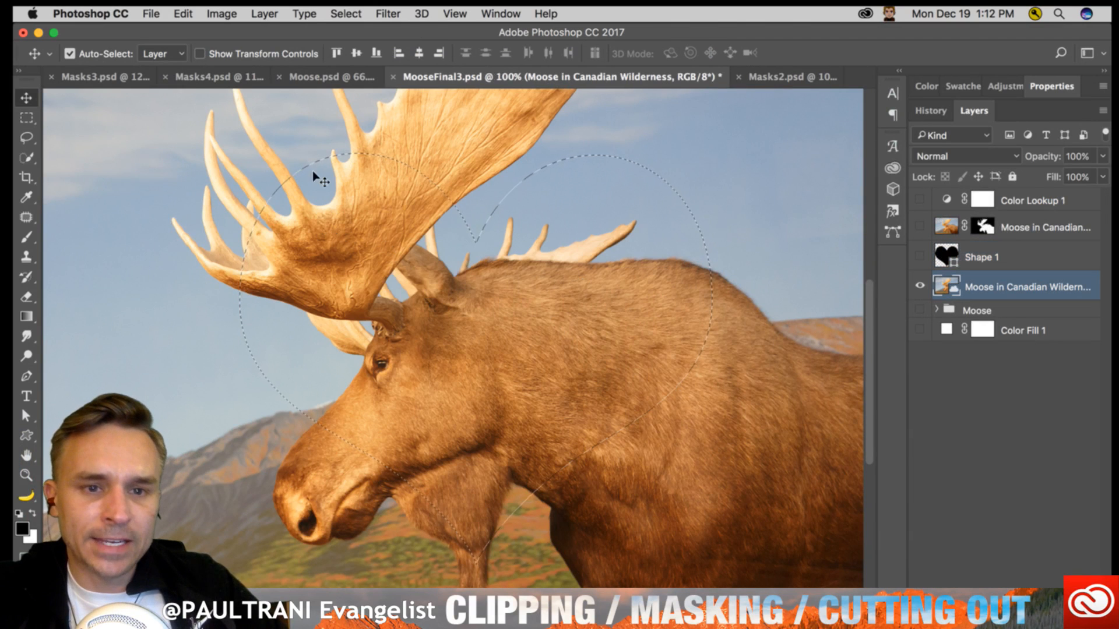
- Add a layer mask from the heart selection to the moose layer with the Layers panel floated, and dock the panel beside History again
scroll(319, 176, "left", 12)
scroll(326, 178, "right", 10)
left_click_drag(333, 184, 518, 204)
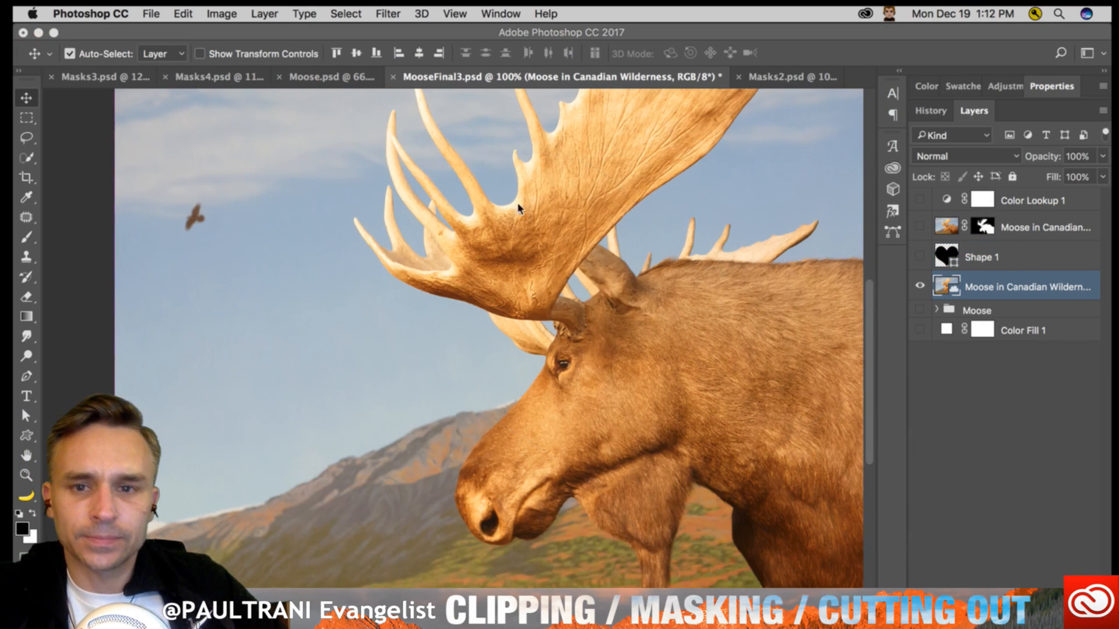
key("space")
scroll(519, 195, "right", 8)
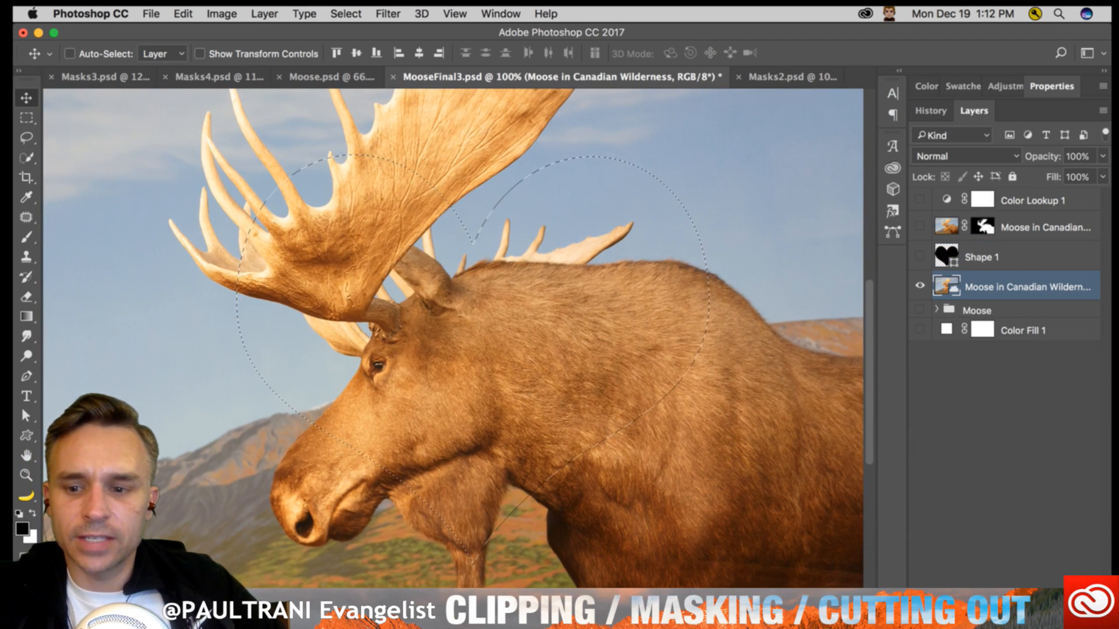
left_click_drag(970, 112, 515, 69)
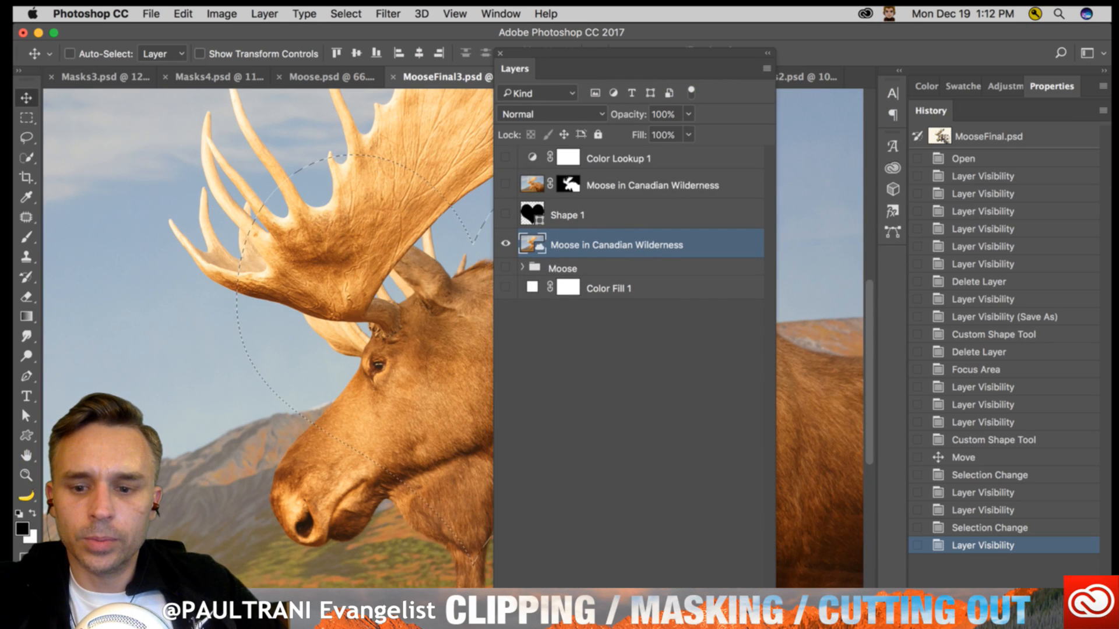
left_click_drag(609, 65, 610, 6)
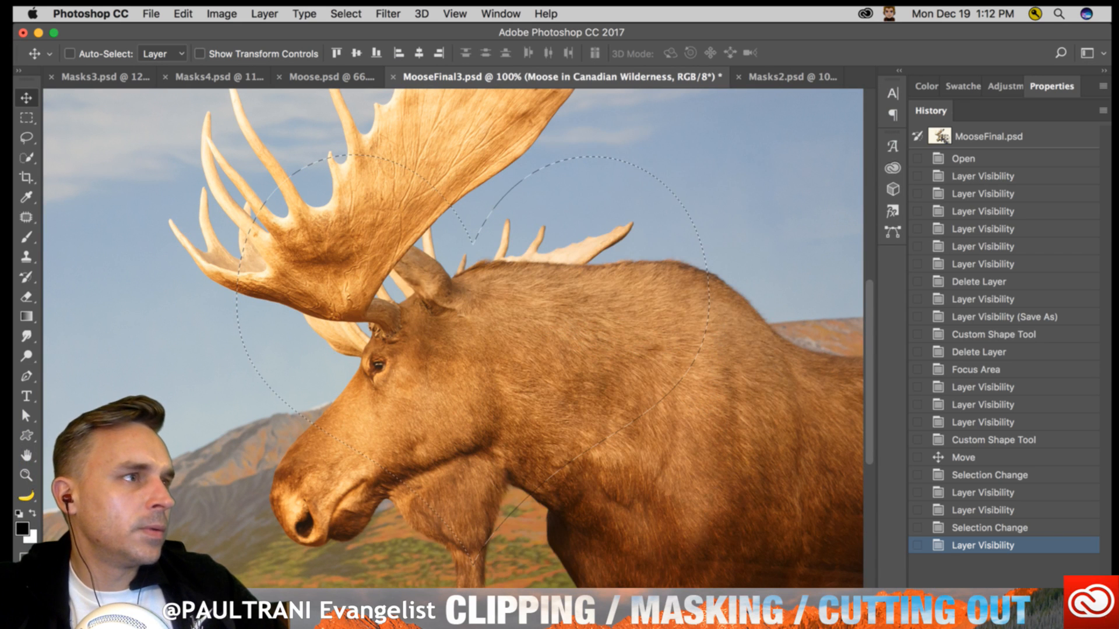
left_click_drag(574, 583, 648, 167)
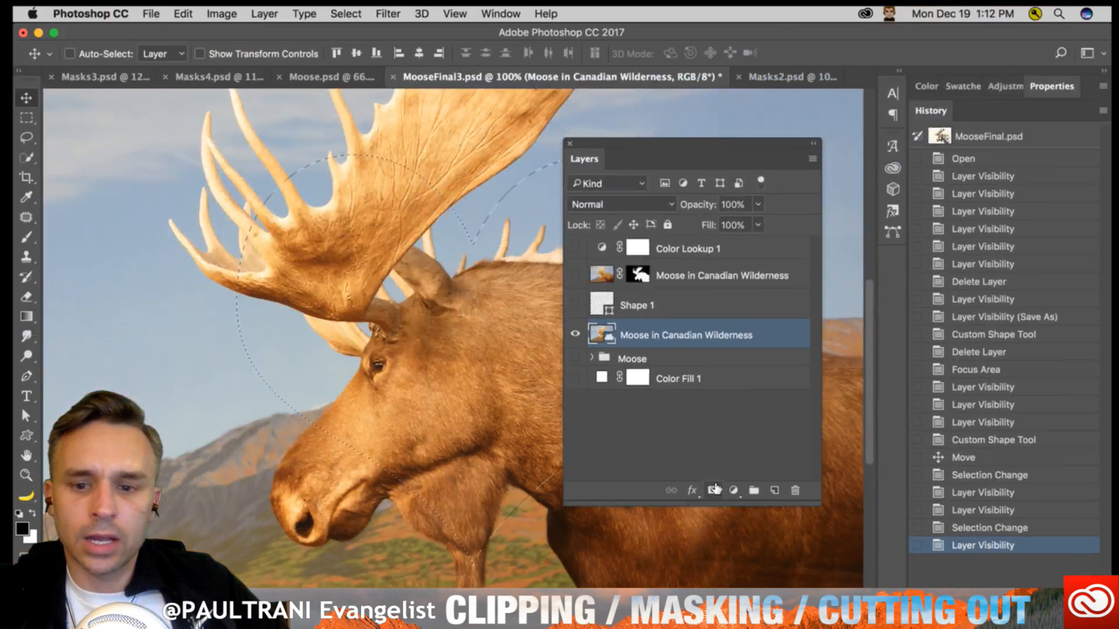
left_click(714, 489)
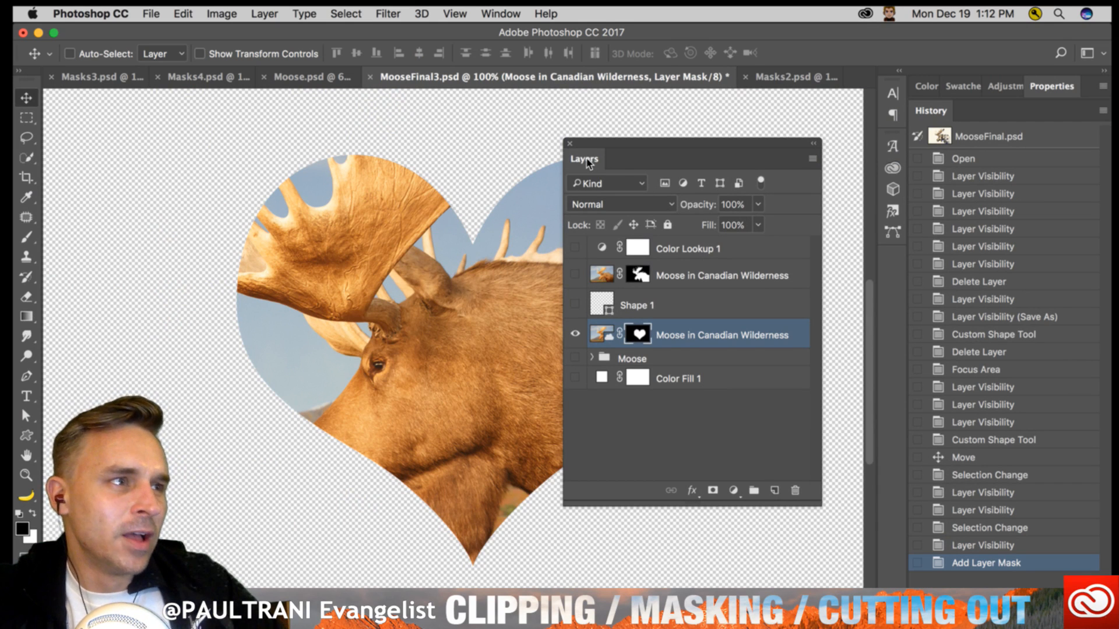
left_click_drag(590, 163, 997, 117)
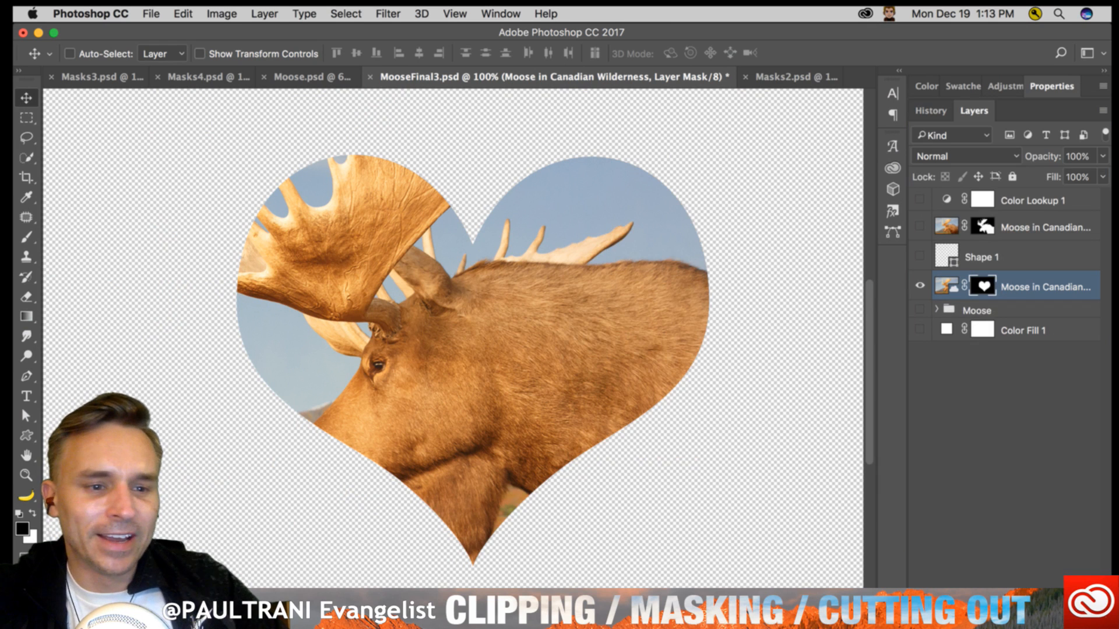
- Open the Customize Toolbar settings and accept them without changes, and reopen and cancel them
left_click(26, 496)
left_click(73, 495)
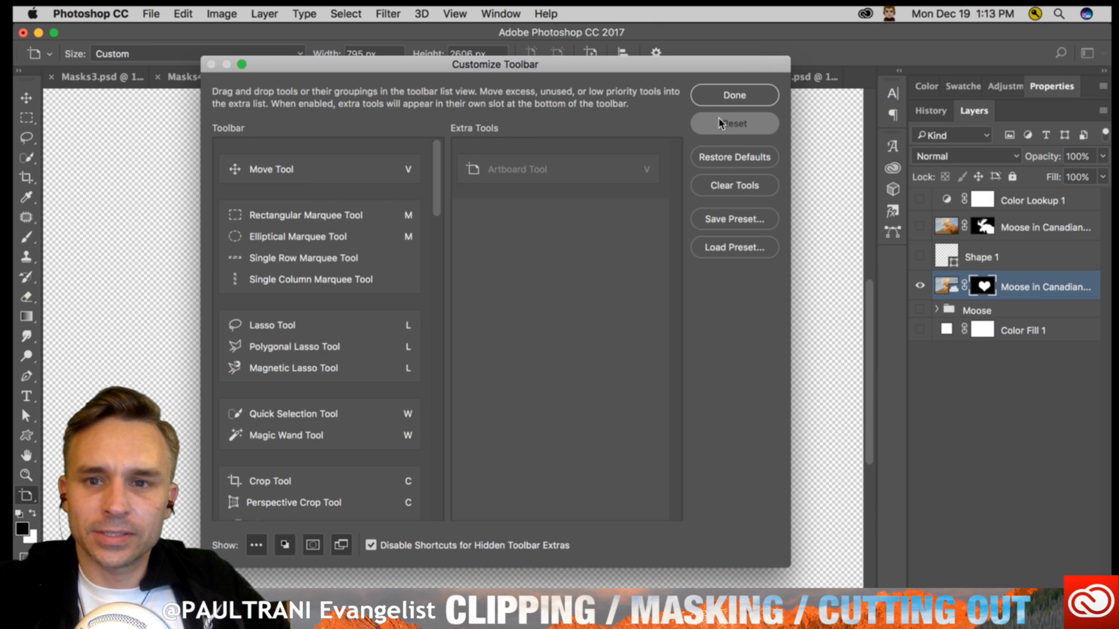
left_click(721, 96)
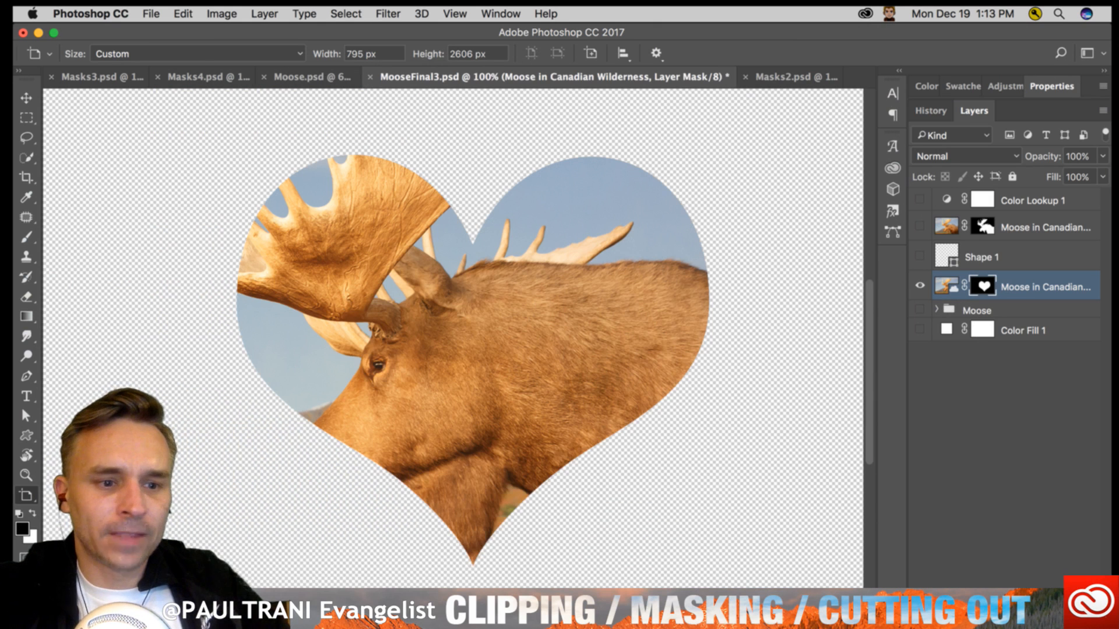
left_click(27, 495)
left_click(49, 495)
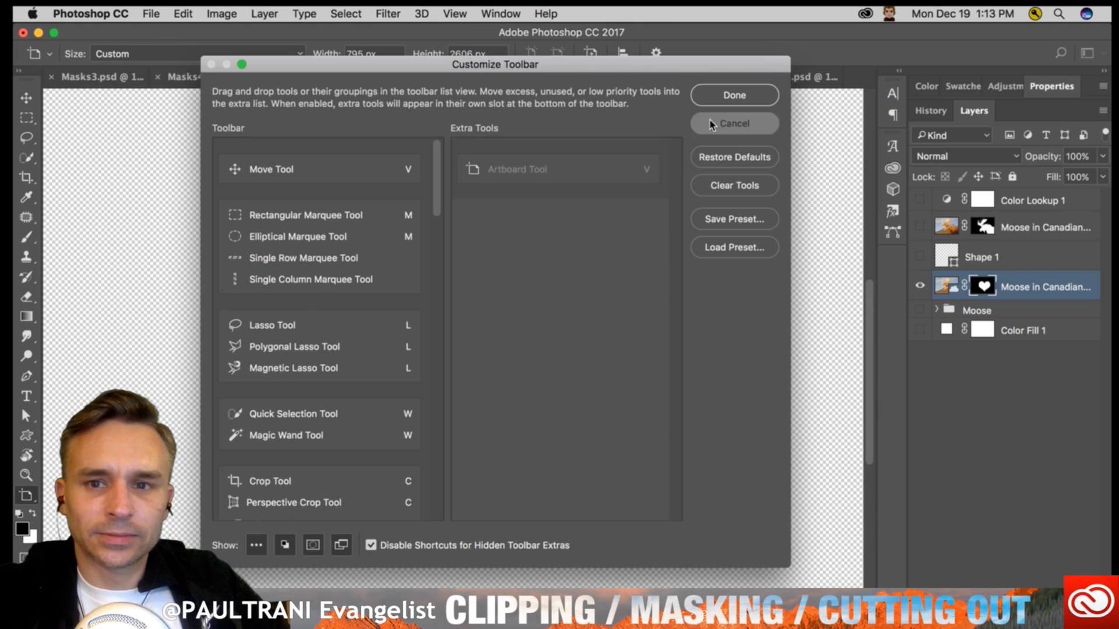
left_click(734, 124)
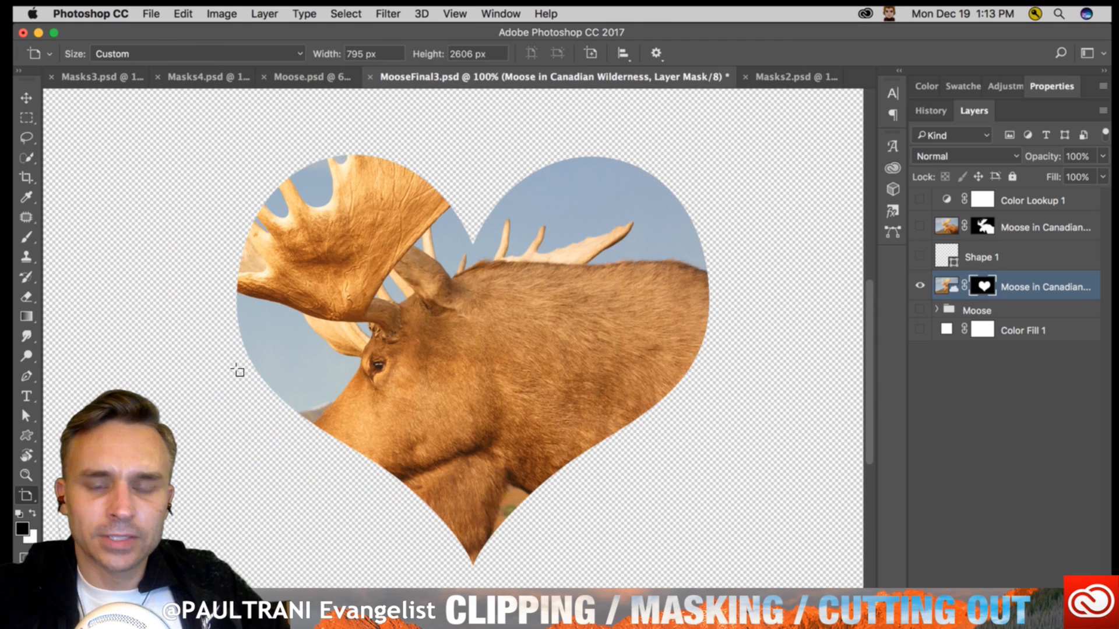
left_click(26, 494)
left_click(49, 495)
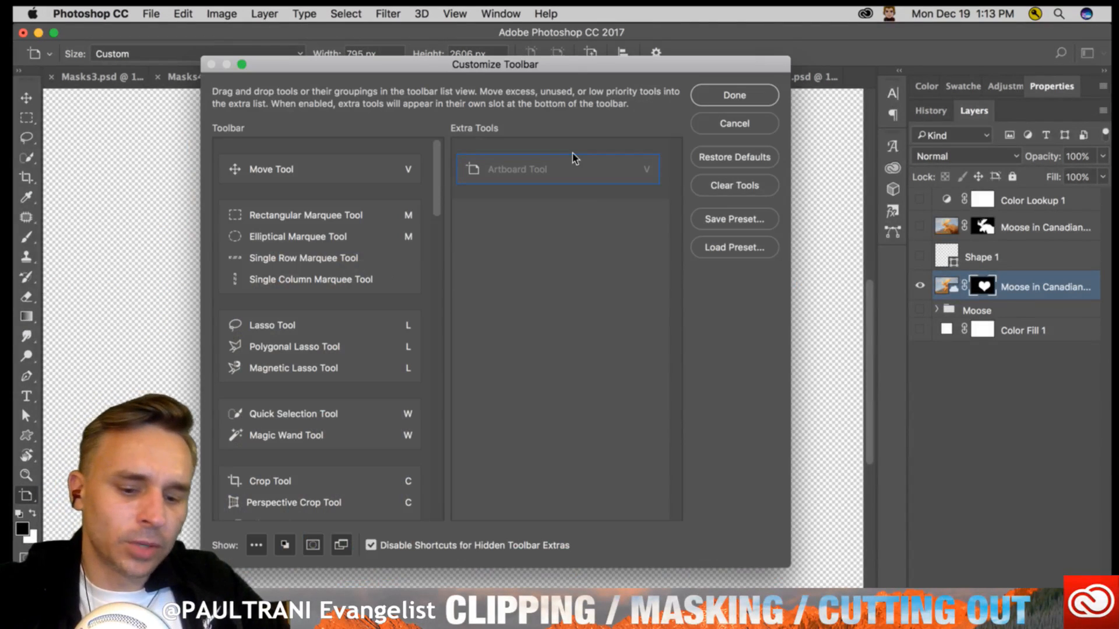
key("alt")
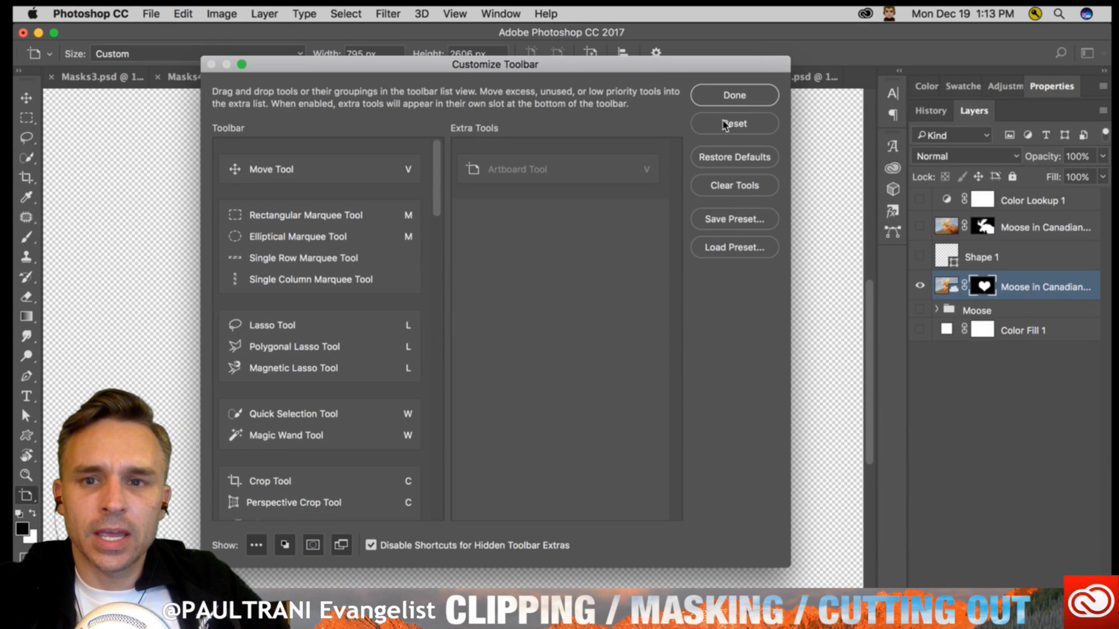
left_click(729, 123)
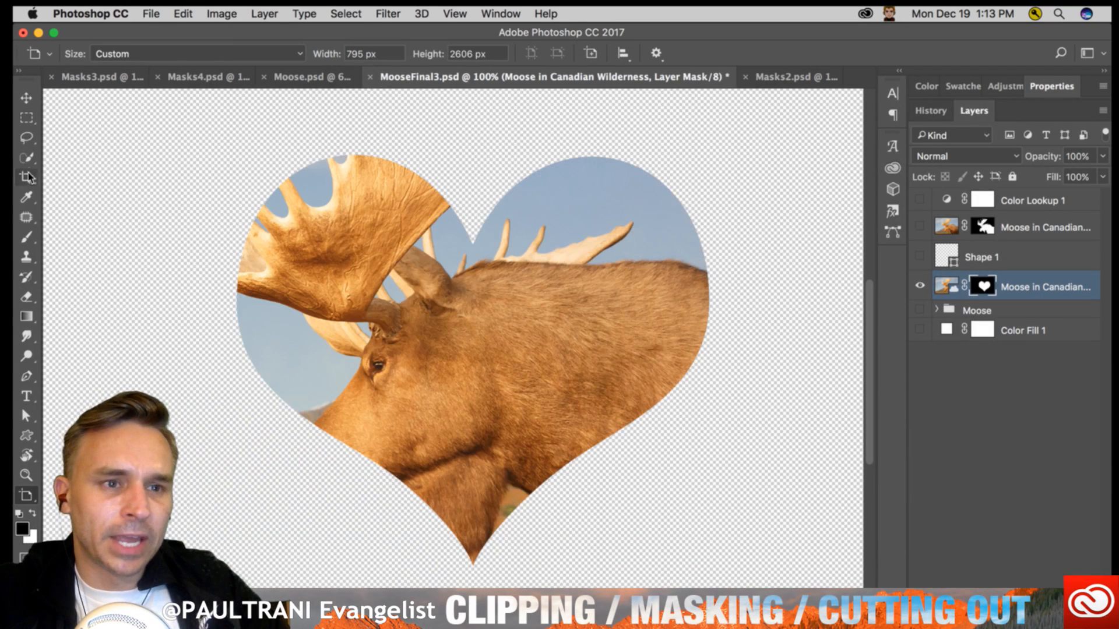
left_click(28, 119)
left_click(31, 499)
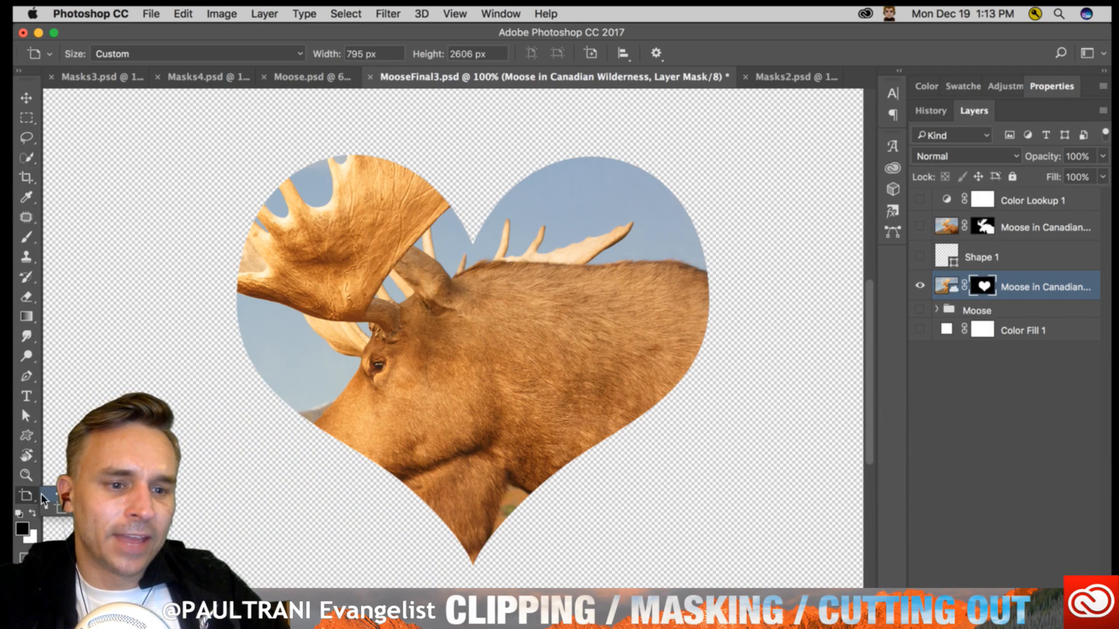
left_click(63, 516)
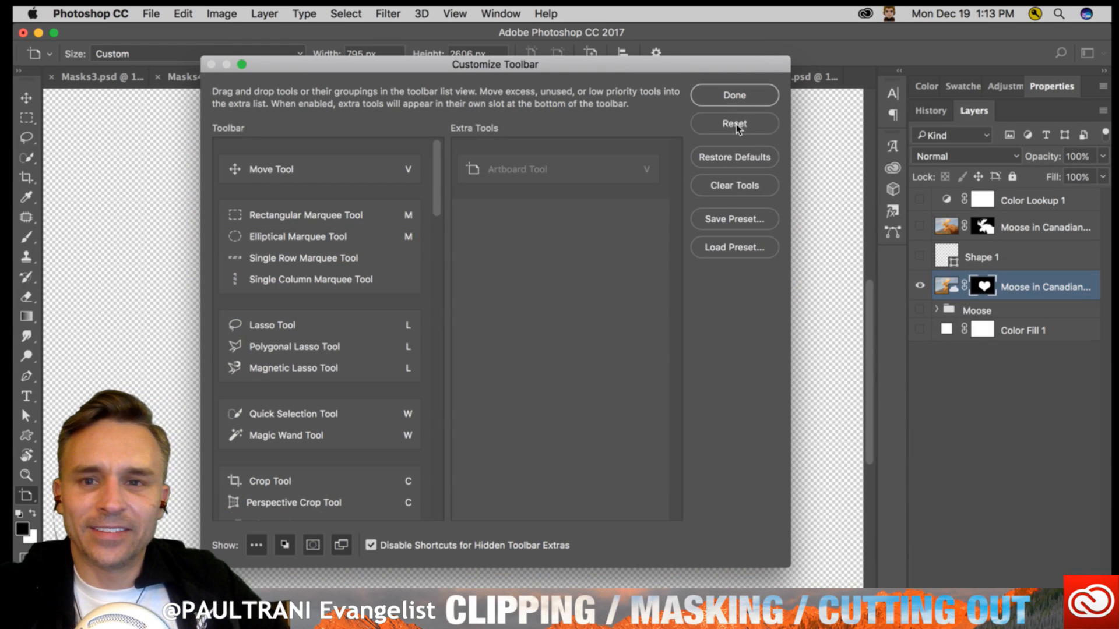
left_click(725, 96)
- Restore the toolbar's default tool layout in the Customize Toolbar settings and accept it
left_click(63, 495)
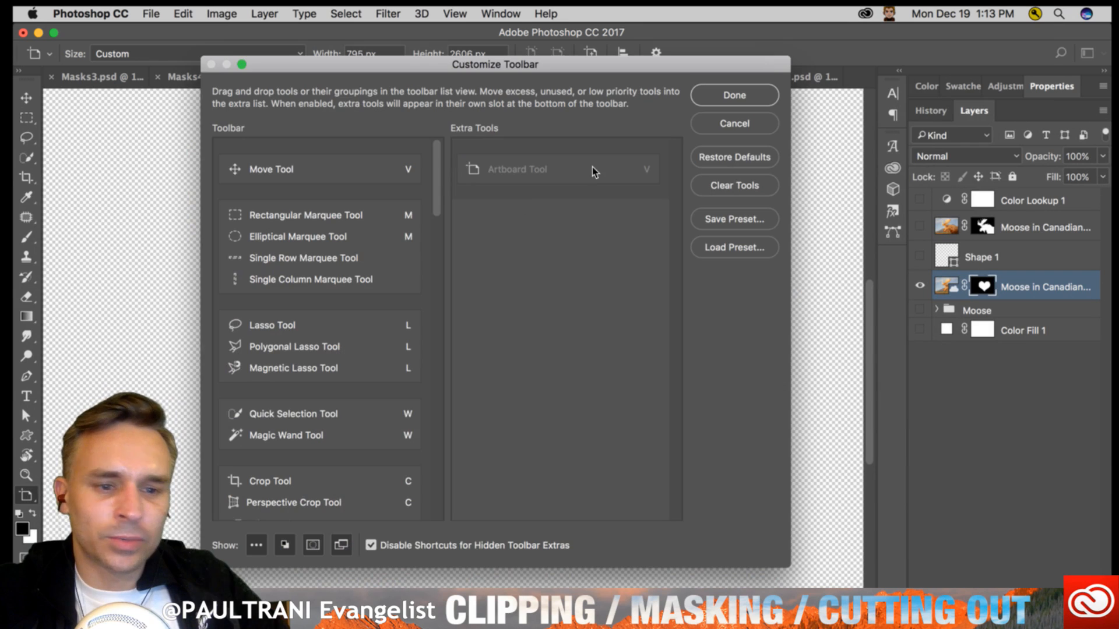
left_click(722, 158)
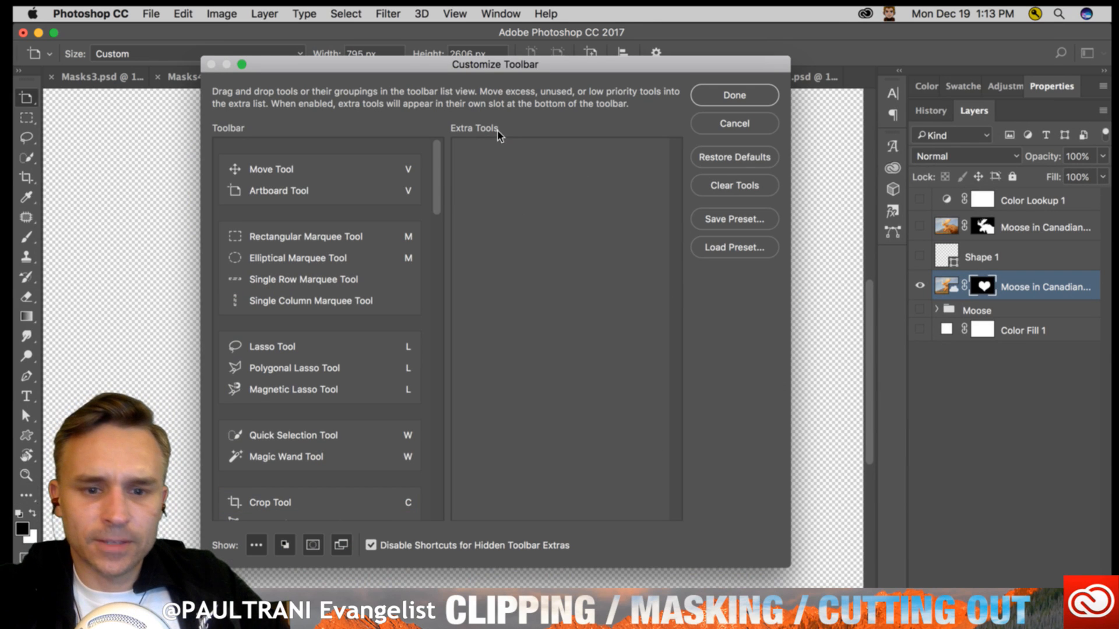
left_click(728, 96)
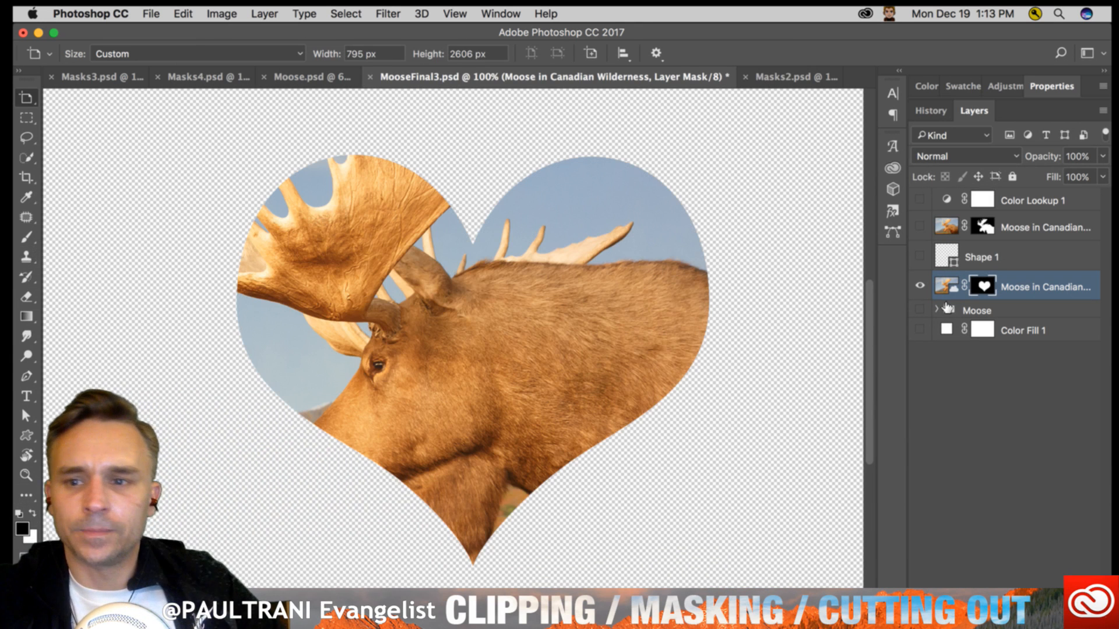
- Shift the moose and its linked heart mask slightly down with the Move tool, and unlink the mask from the image
key("v")
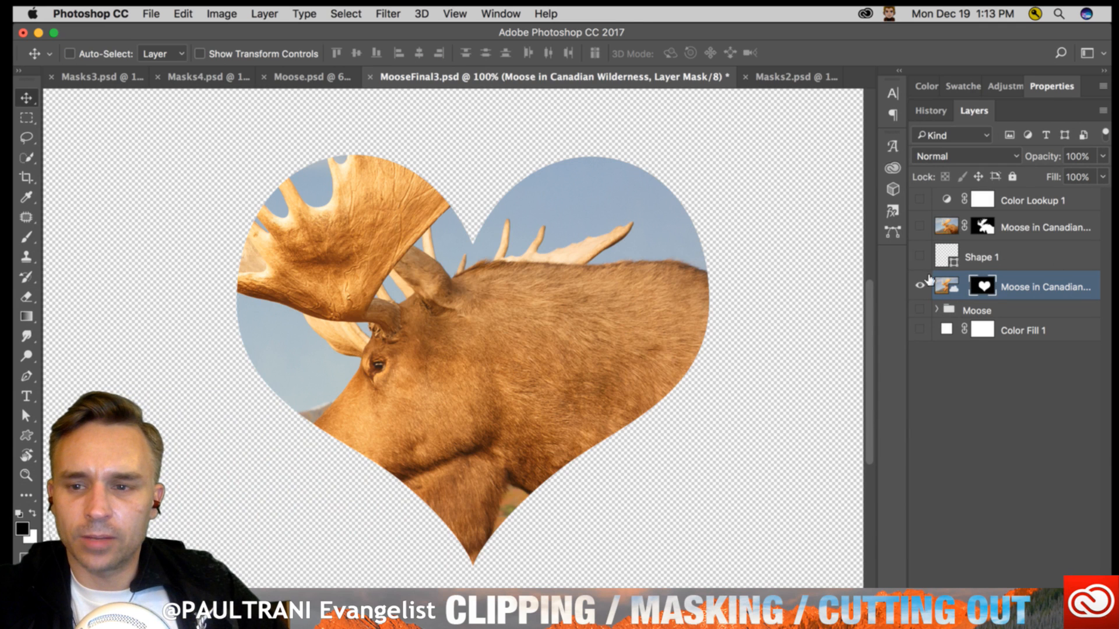
left_click(955, 285)
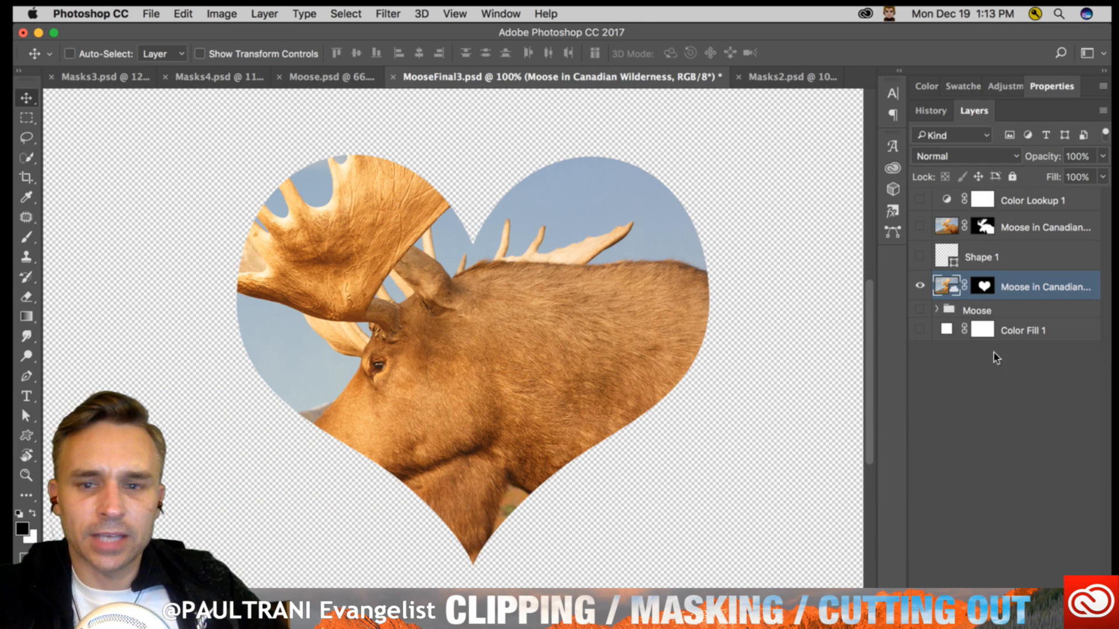
left_click_drag(511, 267, 377, 286)
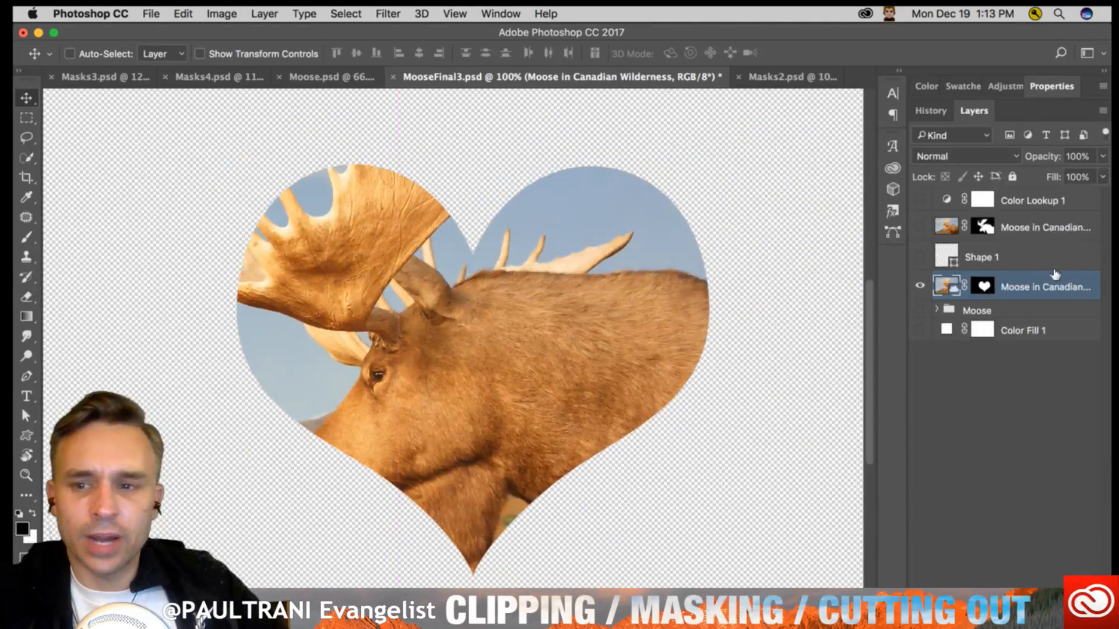
left_click(982, 286)
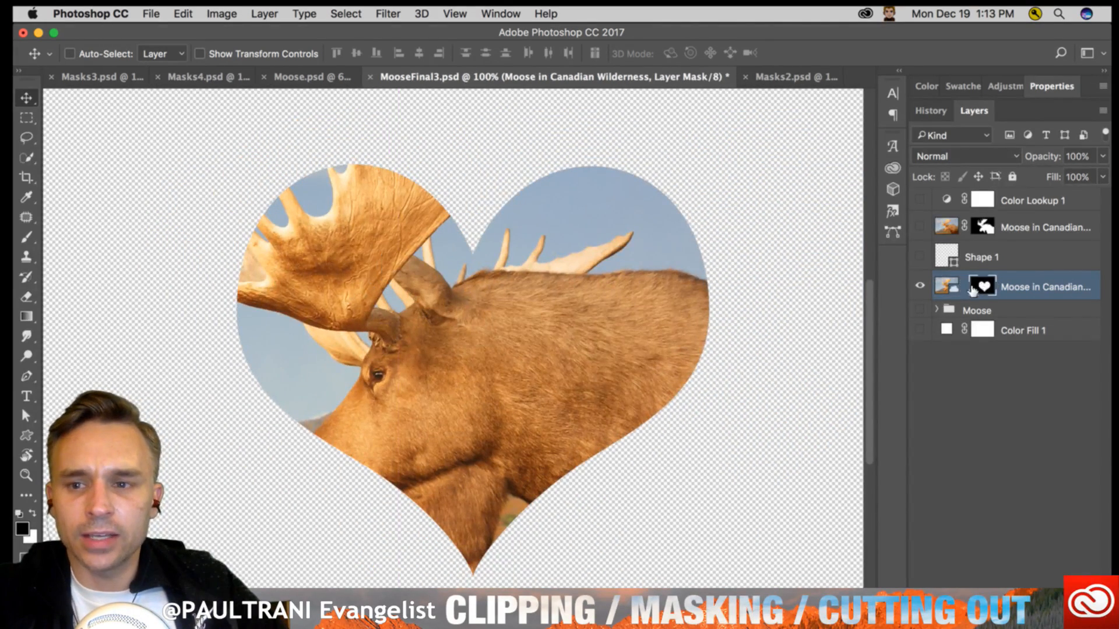
left_click(948, 285)
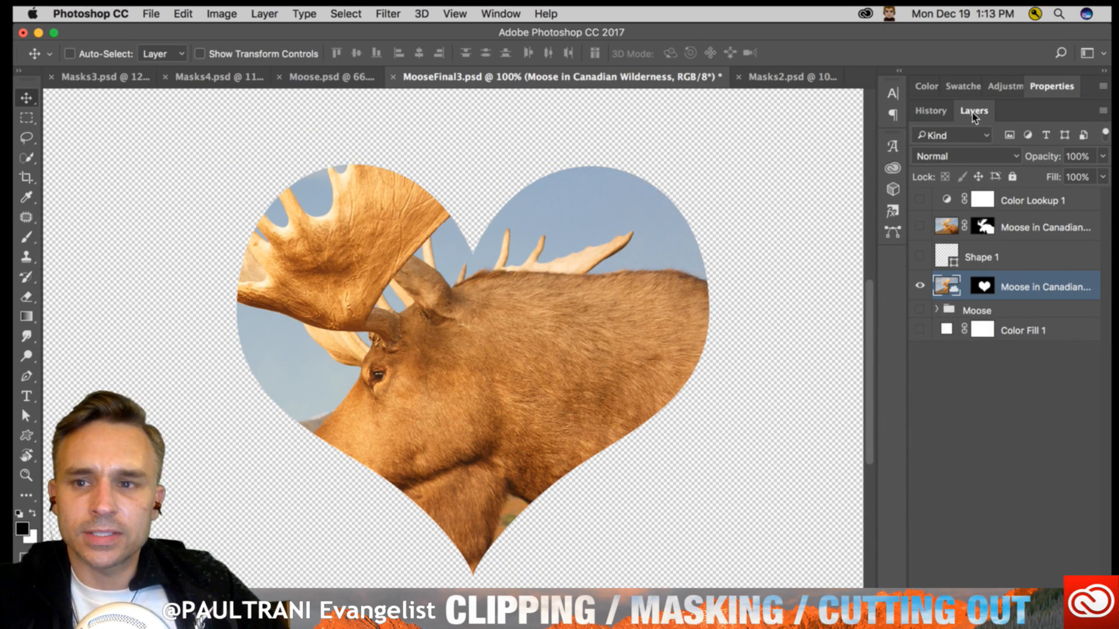
- Float the Layers panel, switch back and forth between the moose image and its heart mask thumbnails, and dock the panel again
left_click_drag(974, 115, 592, 124)
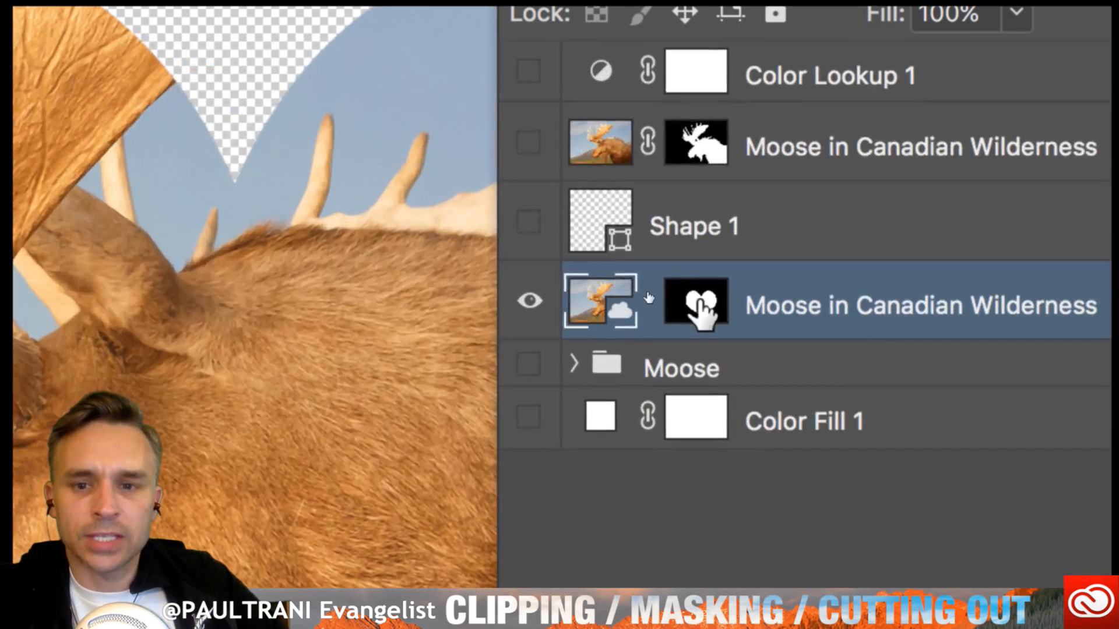
left_click(674, 297)
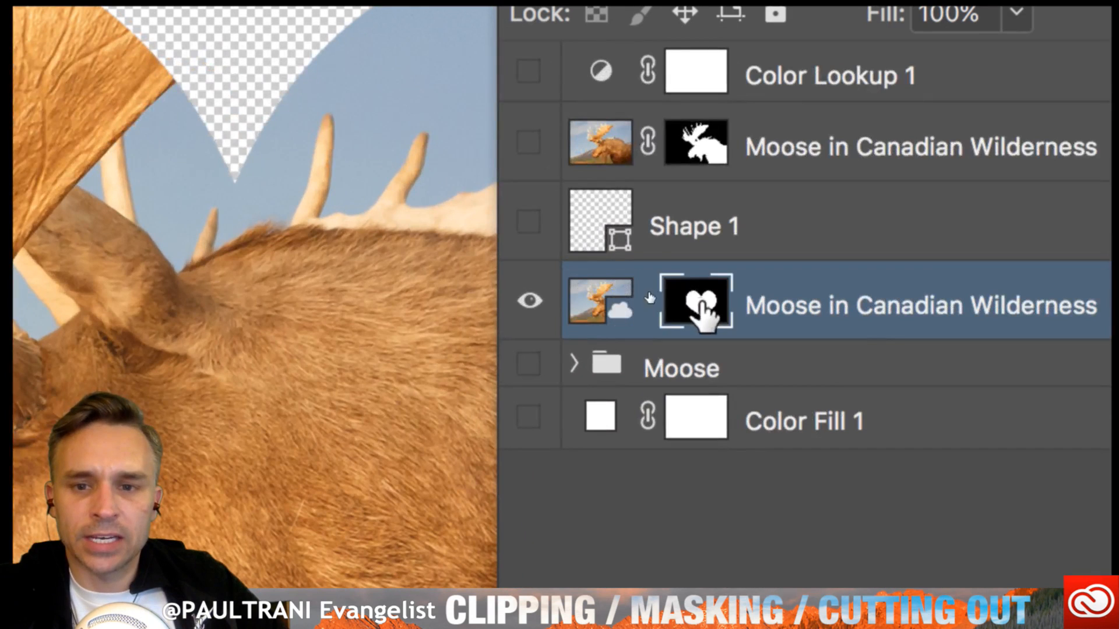
left_click(614, 306)
left_click(702, 306)
left_click(618, 303)
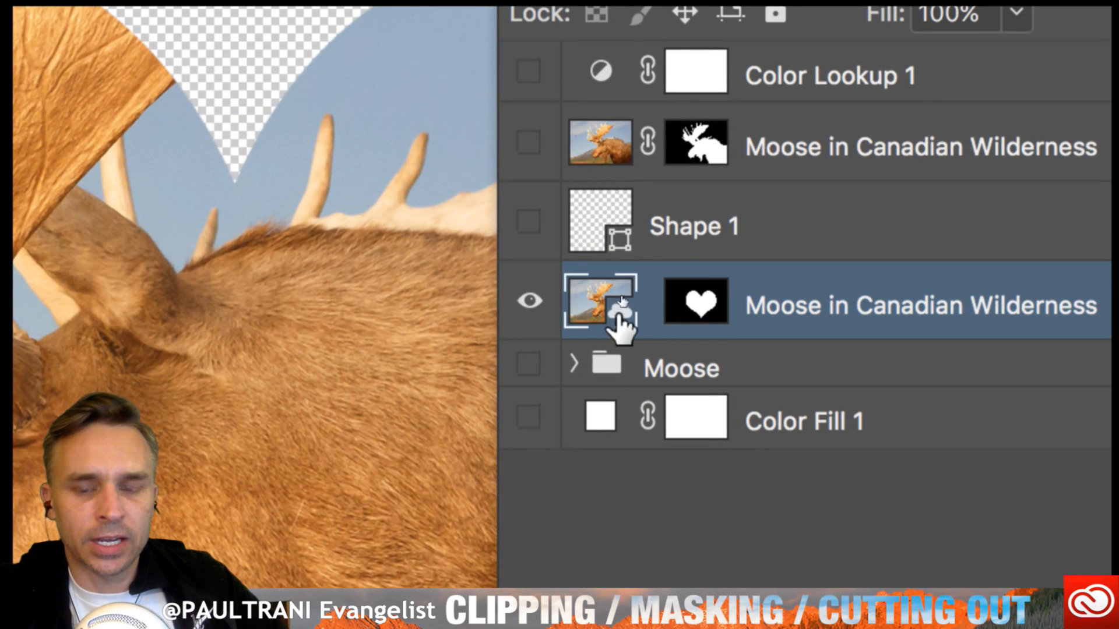
left_click(702, 306)
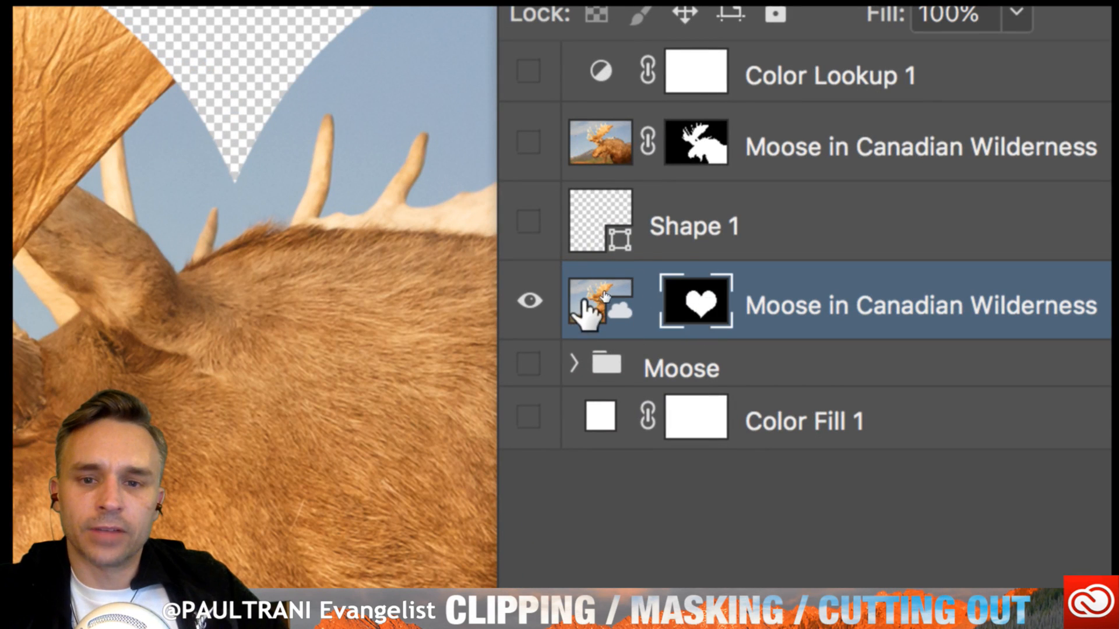
left_click(585, 303)
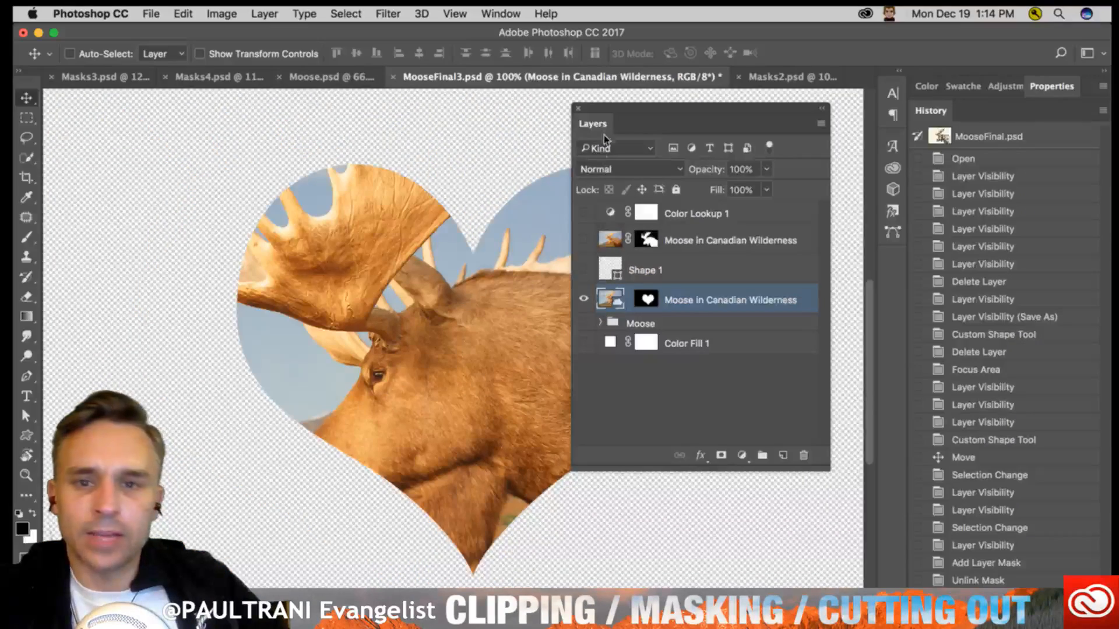
left_click_drag(604, 135, 946, 115)
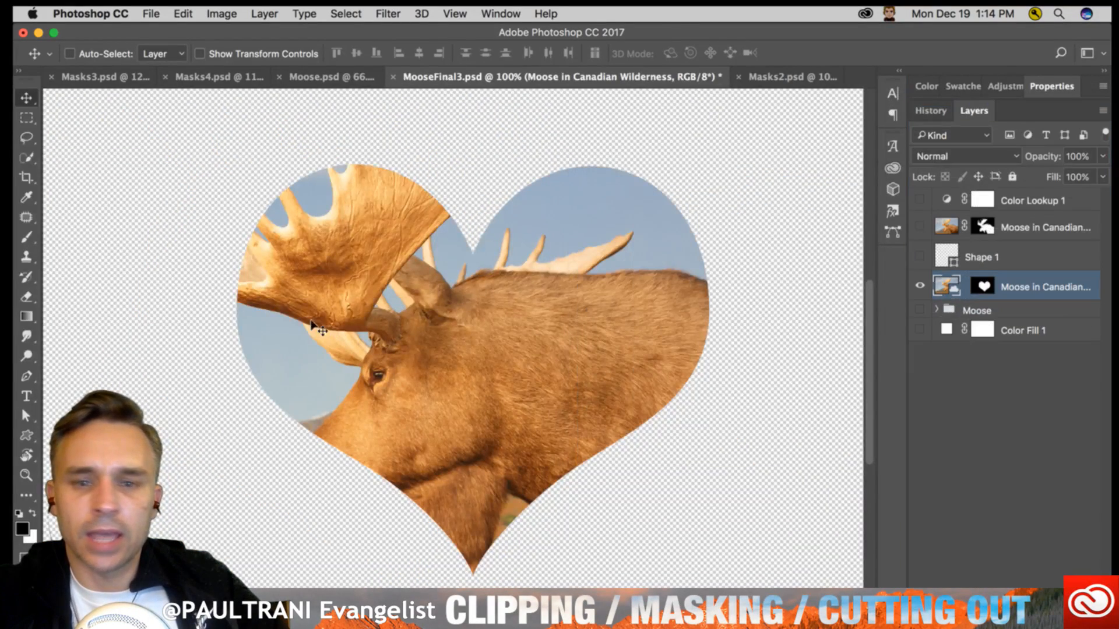
- Reposition the unlinked moose image up and to the right inside the fixed heart mask, and make the mask active
left_click_drag(312, 326, 389, 270)
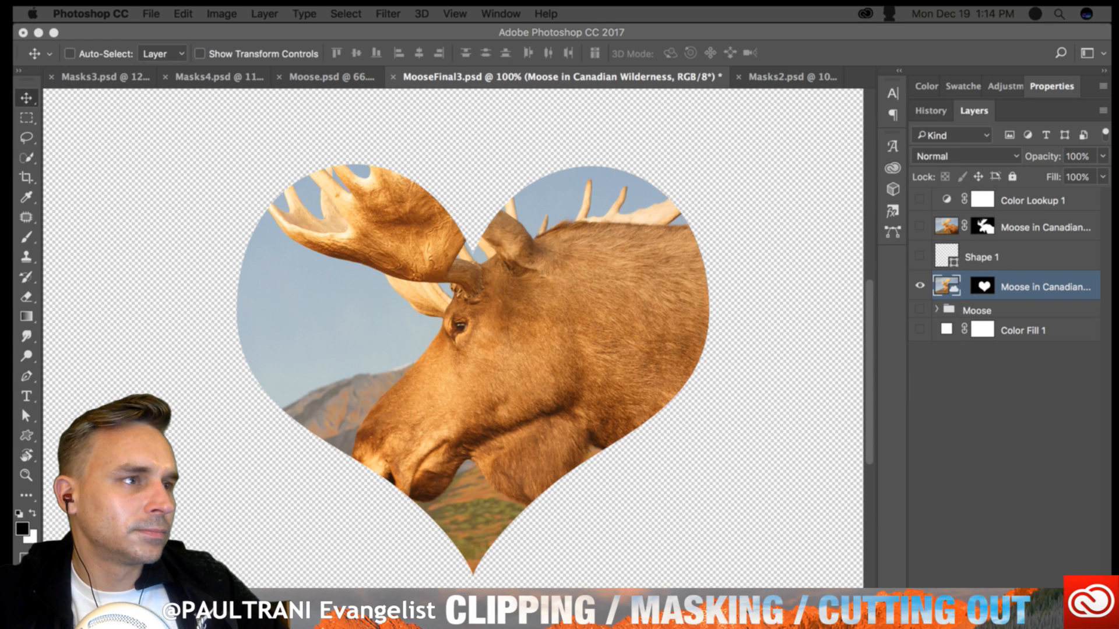
left_click(527, 199)
left_click(984, 284)
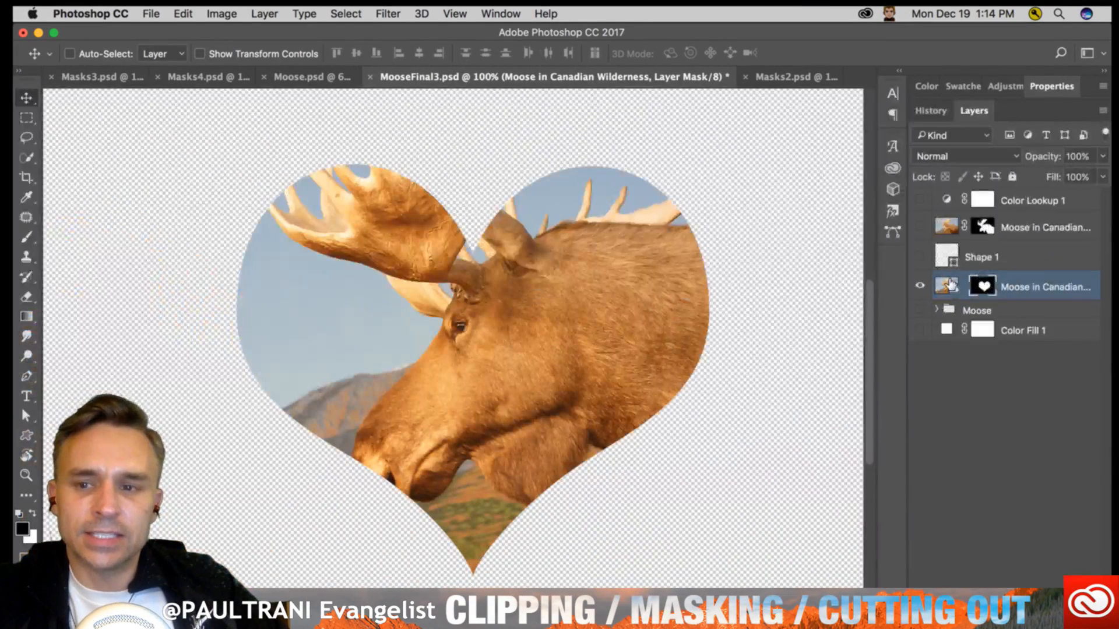
left_click(948, 286)
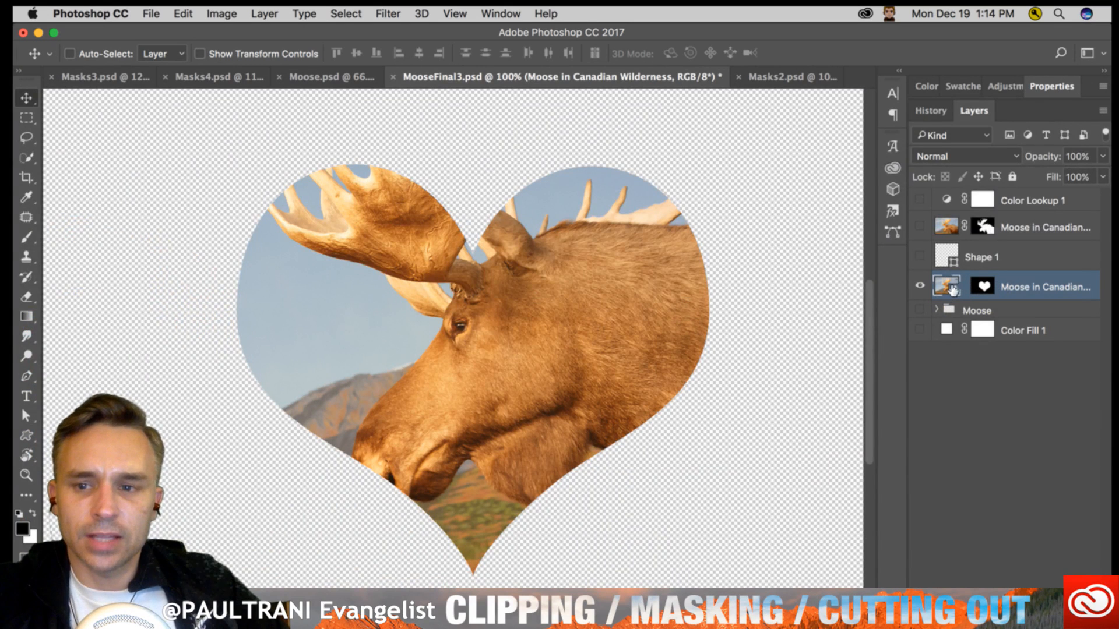
mouse_move(336, 316)
left_mouse_down()
mouse_move(338, 359)
mouse_move(335, 349)
mouse_move(300, 361)
mouse_move(332, 359)
mouse_move(315, 330)
mouse_move(324, 317)
left_mouse_up()
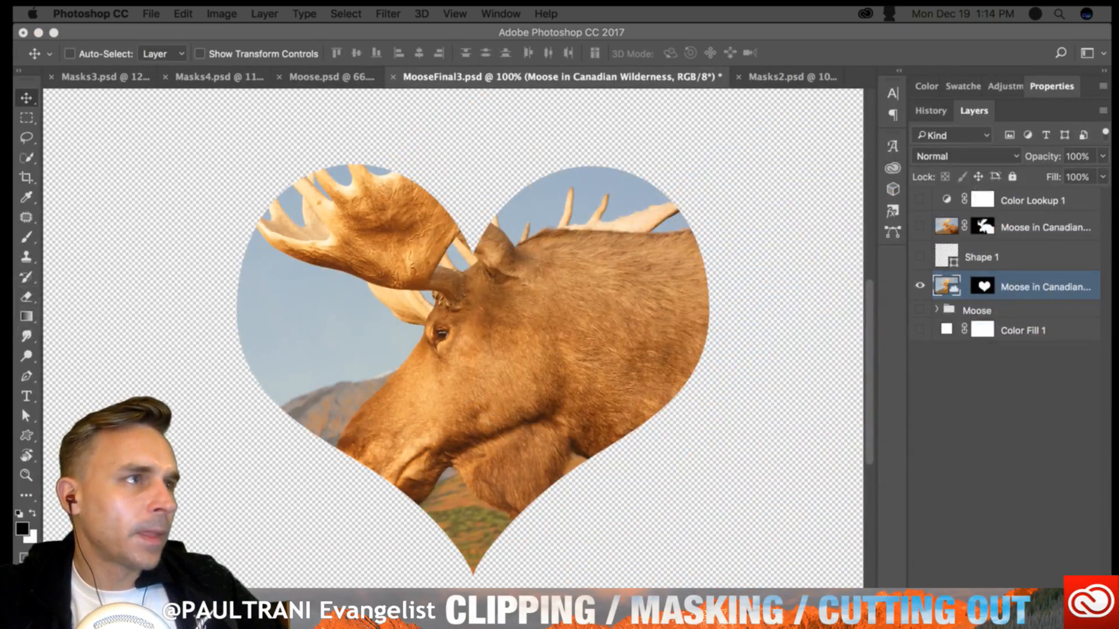
left_click(660, 237)
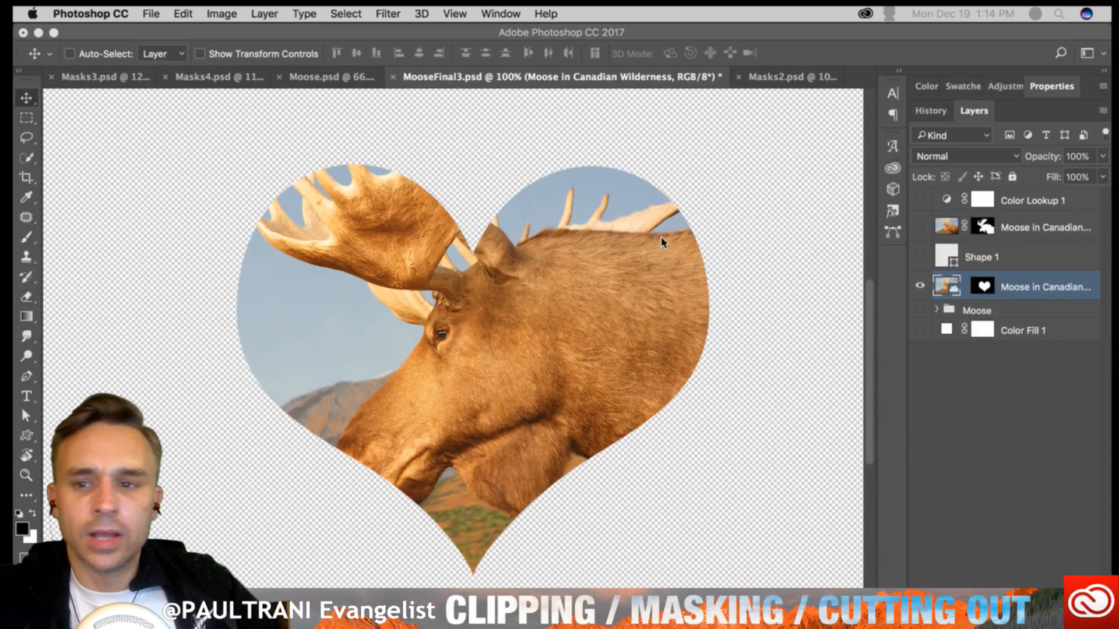
left_click(983, 286)
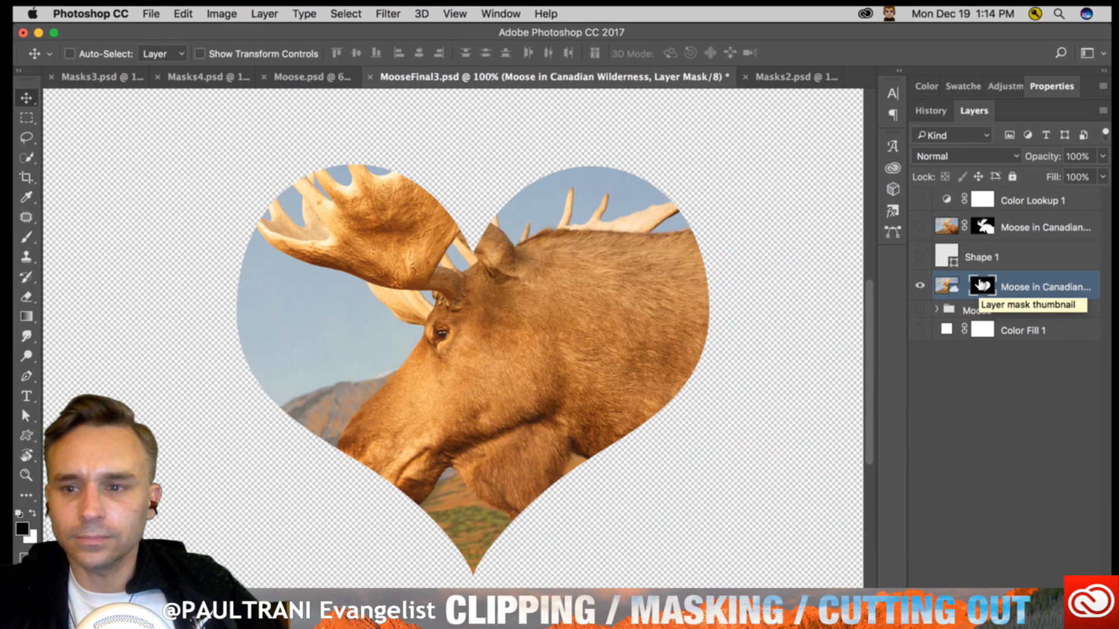
- Hide the heart-masked moose layer, show the moose cutout layer, and move the cutout layer directly above the Moose group
left_click(920, 286)
left_click(919, 227)
left_click(944, 228)
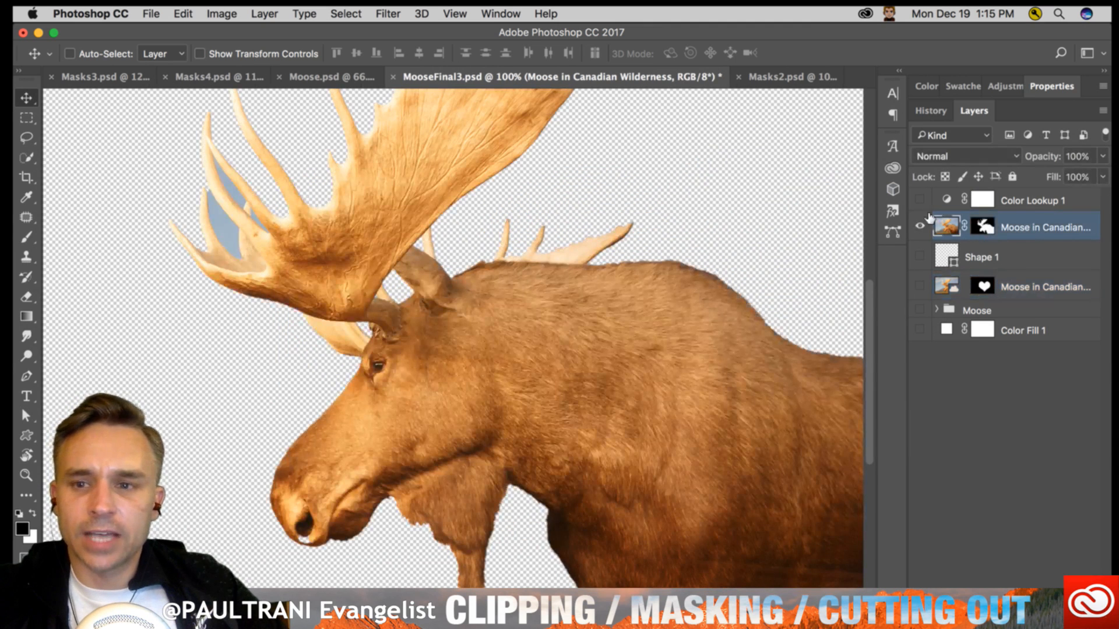
left_click_drag(951, 225, 930, 289)
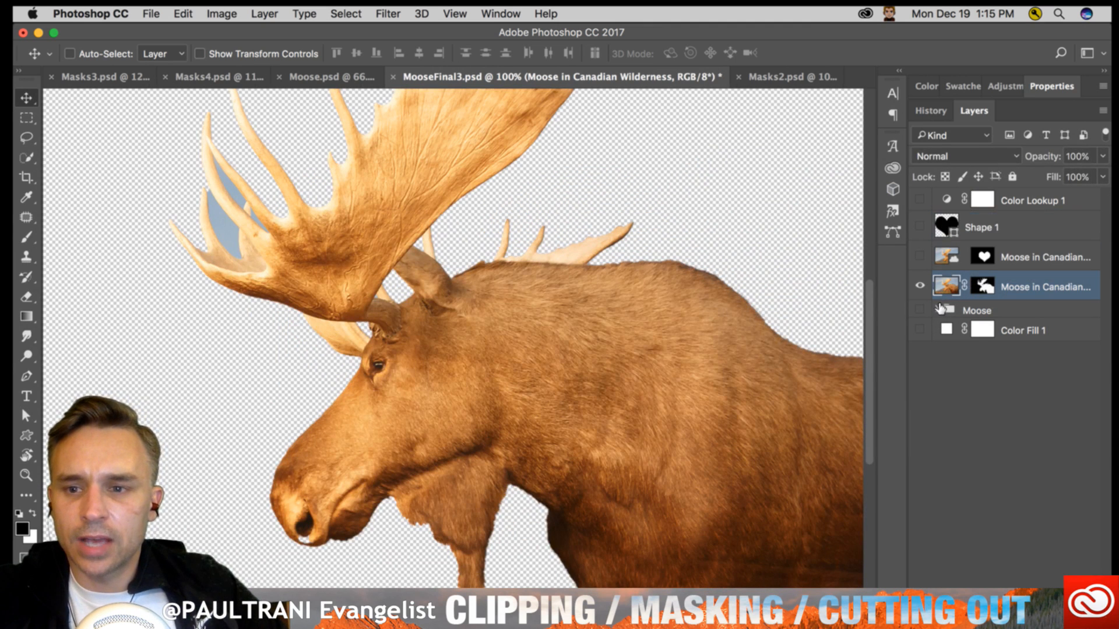
- Delete the heart-shaped layer mask from the hidden Moose in Canadian Wilderness layer
left_click(939, 309)
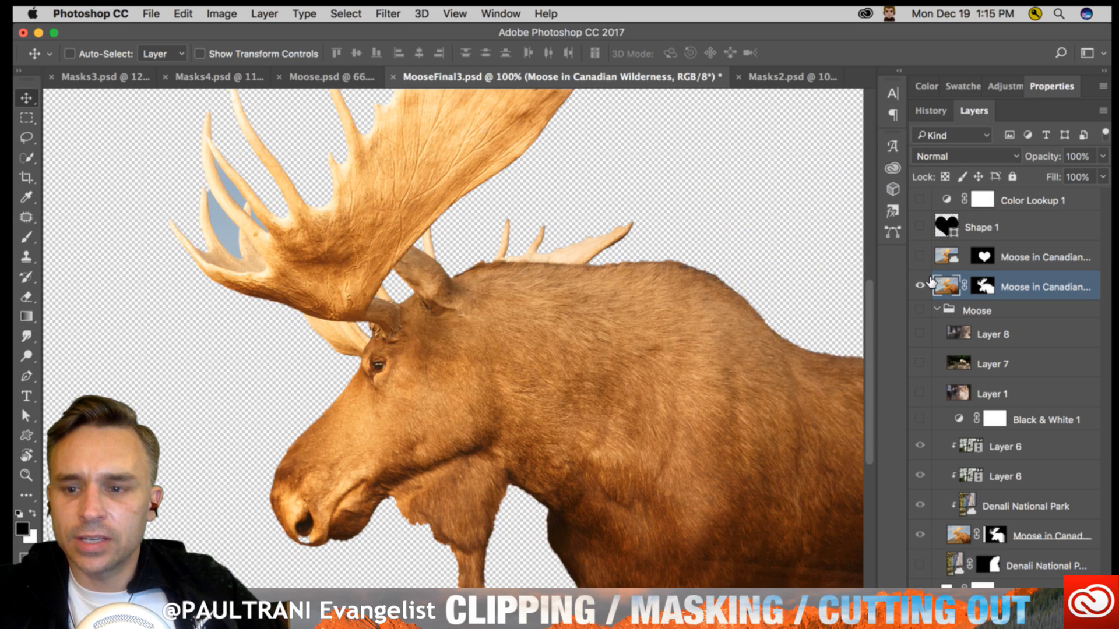
left_click(983, 257)
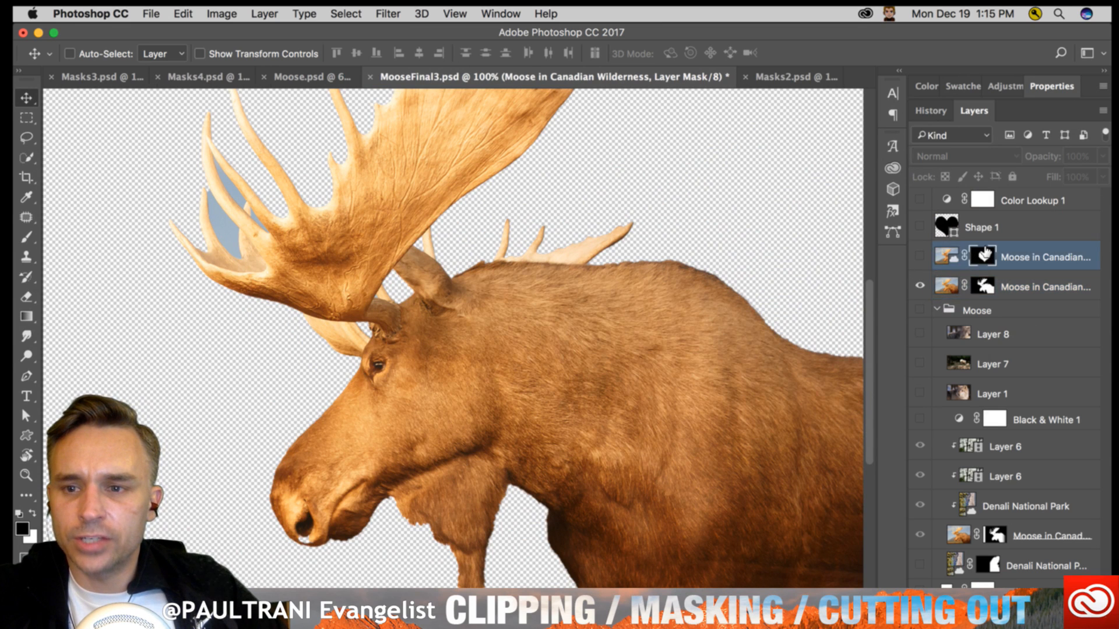
right_click(983, 256)
left_click(948, 282)
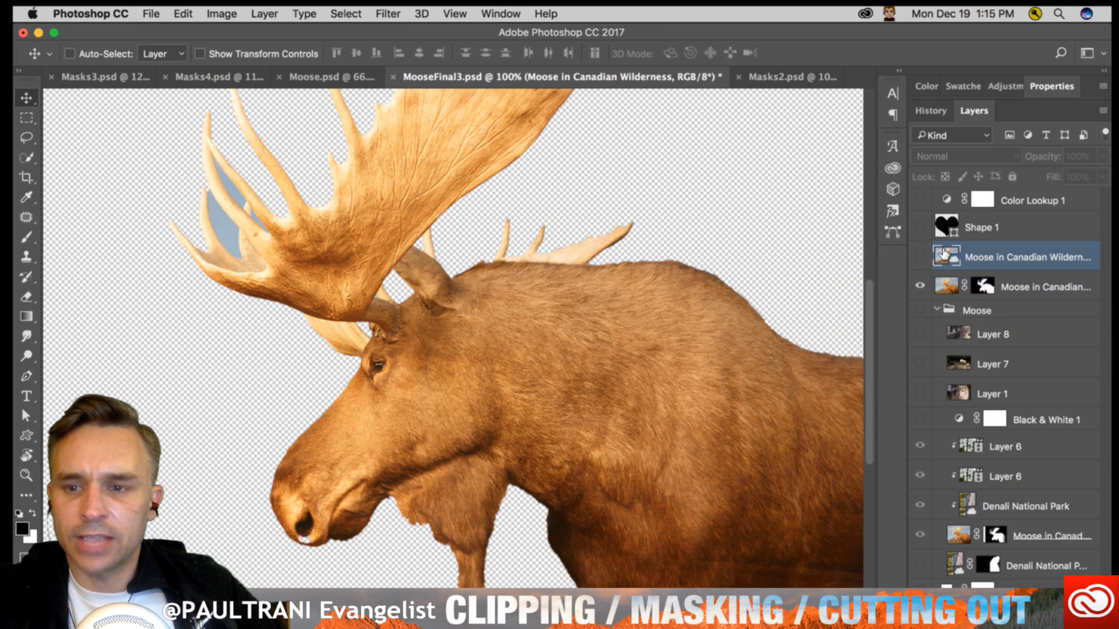
- Move the unmasked moose photo layer beneath the moose cutout layer and make it visible
left_click(937, 310)
left_click_drag(991, 263, 994, 290)
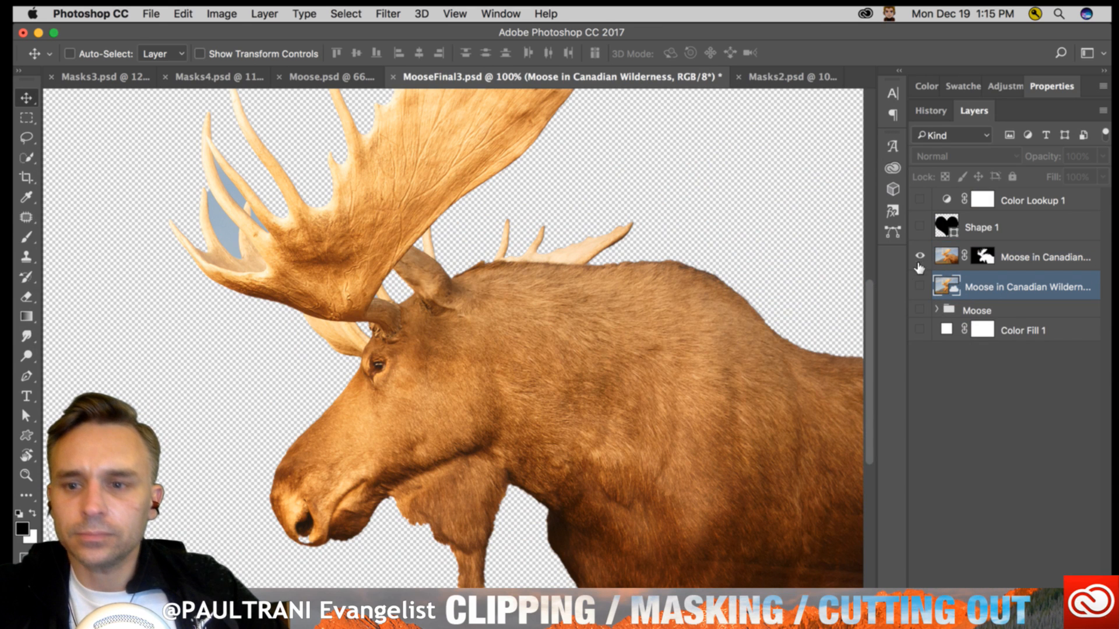
left_click(915, 289)
- Try a new position for the moose cutout, undo that move, and line the cutout up with the photo beneath
left_click(951, 254)
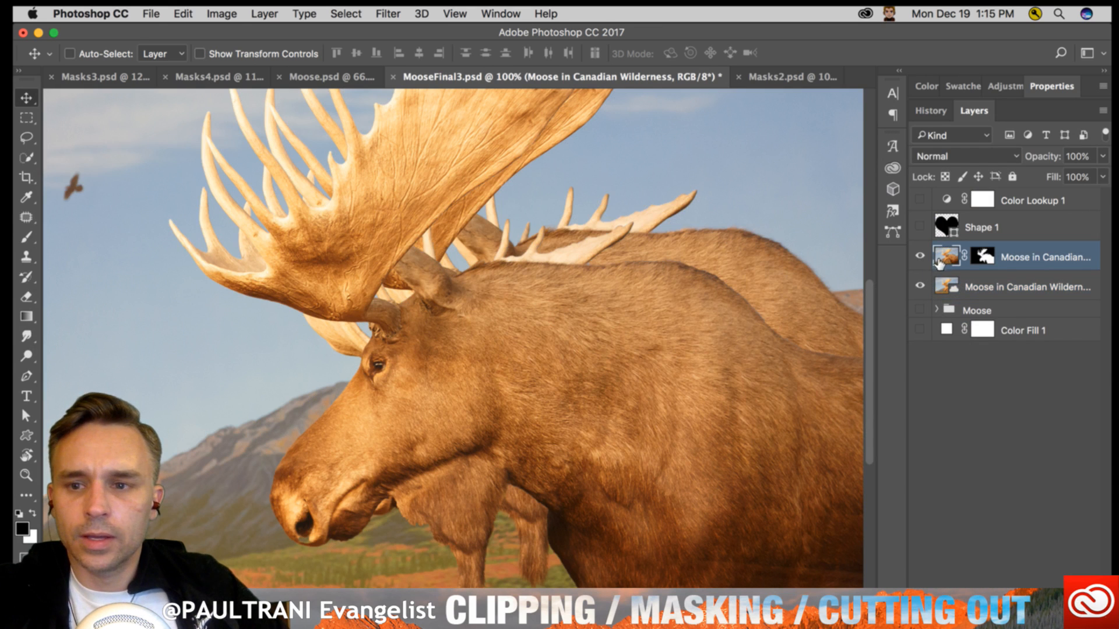
left_click_drag(394, 247, 280, 203)
key("super+z")
- Toggle the visibility of the unmasked moose photo layer to compare the cutout with and without its background
left_click(950, 286)
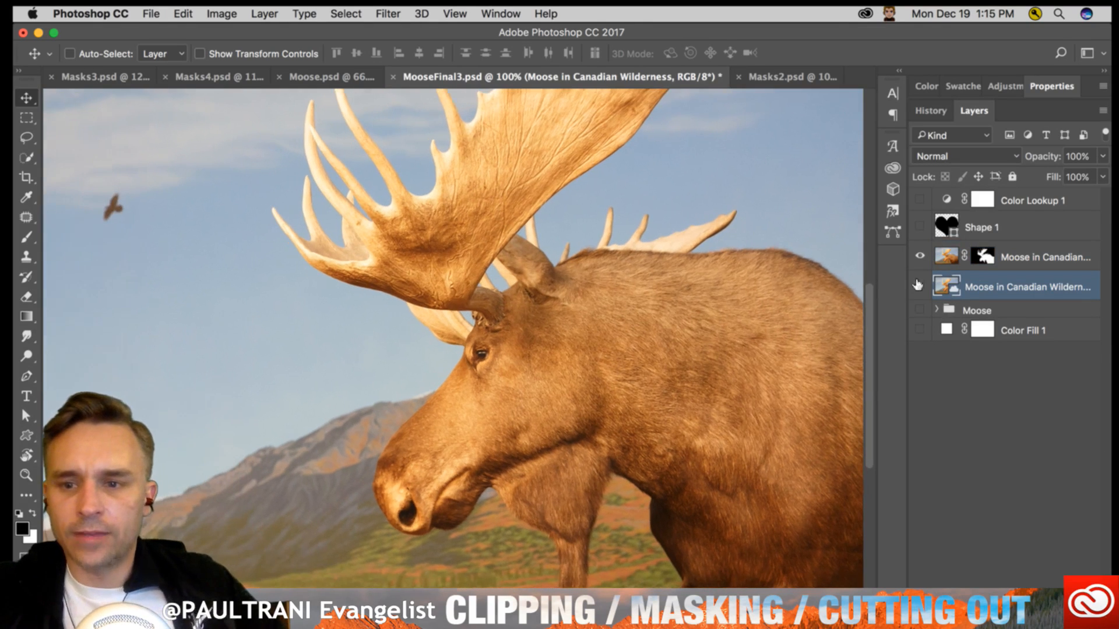
left_click(920, 286)
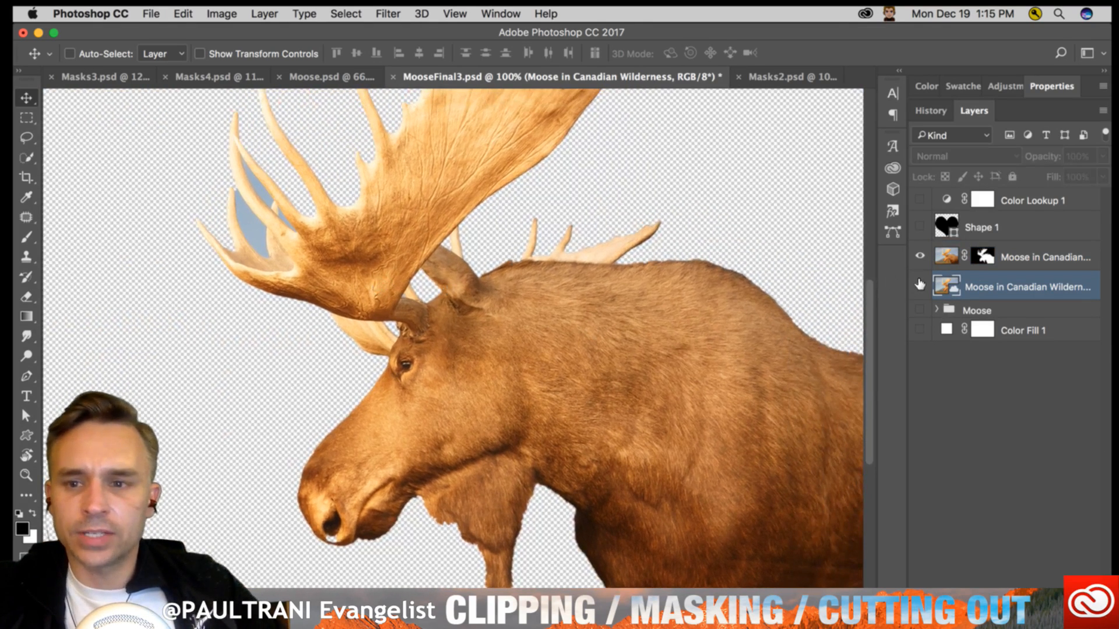
left_click(919, 286)
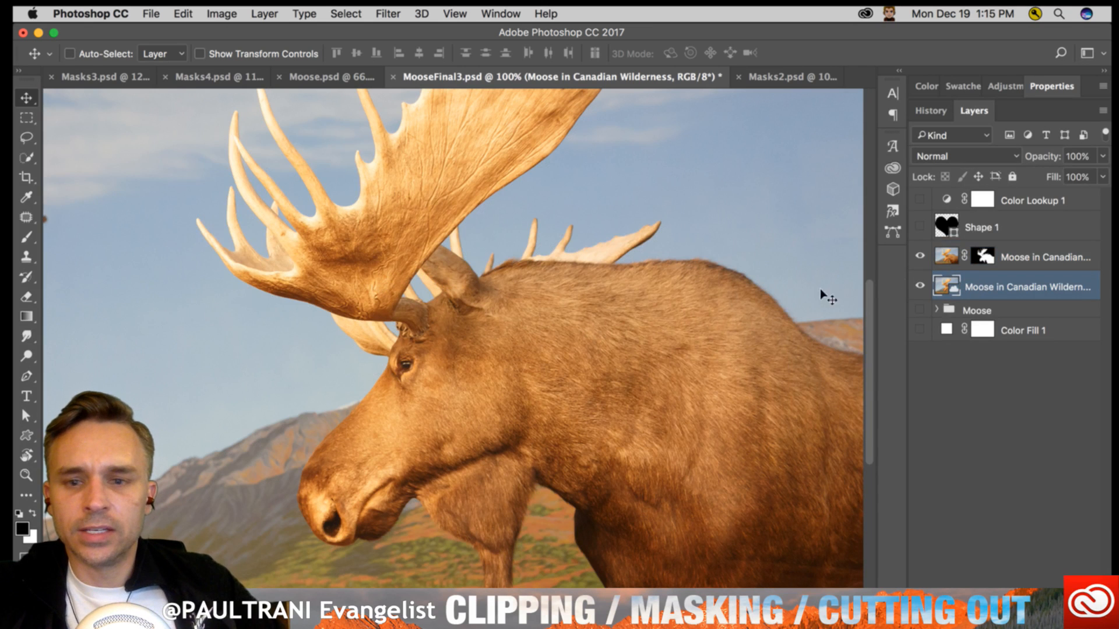
left_click(920, 285)
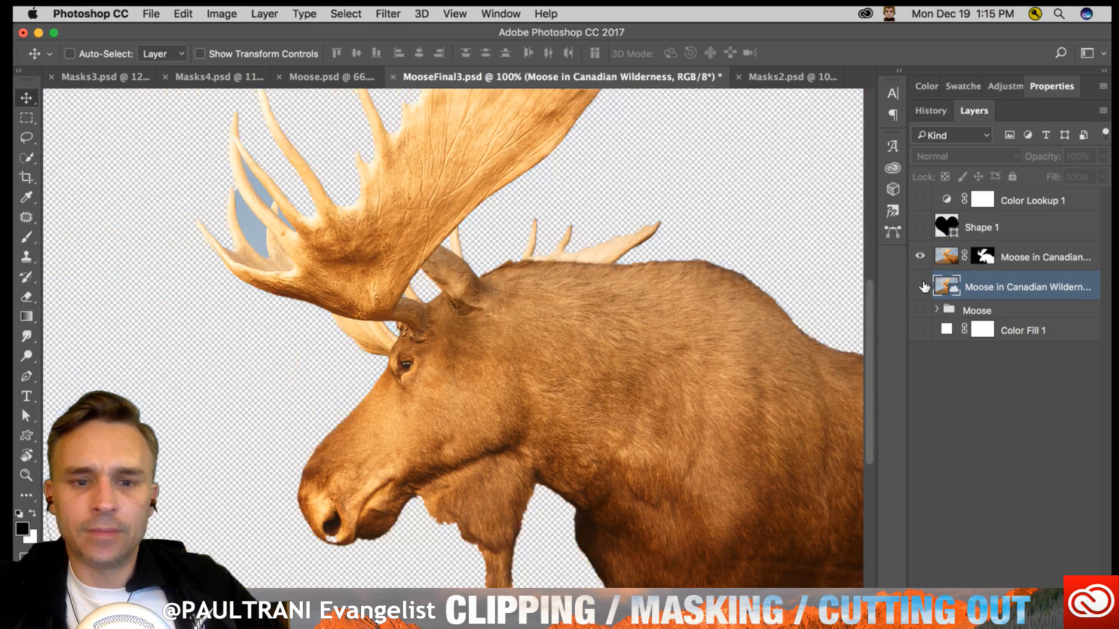
- Compare the moose cutout with and without the full photo beneath it, and select the cutout layer
left_click(920, 286)
left_click(920, 286)
left_click(921, 286)
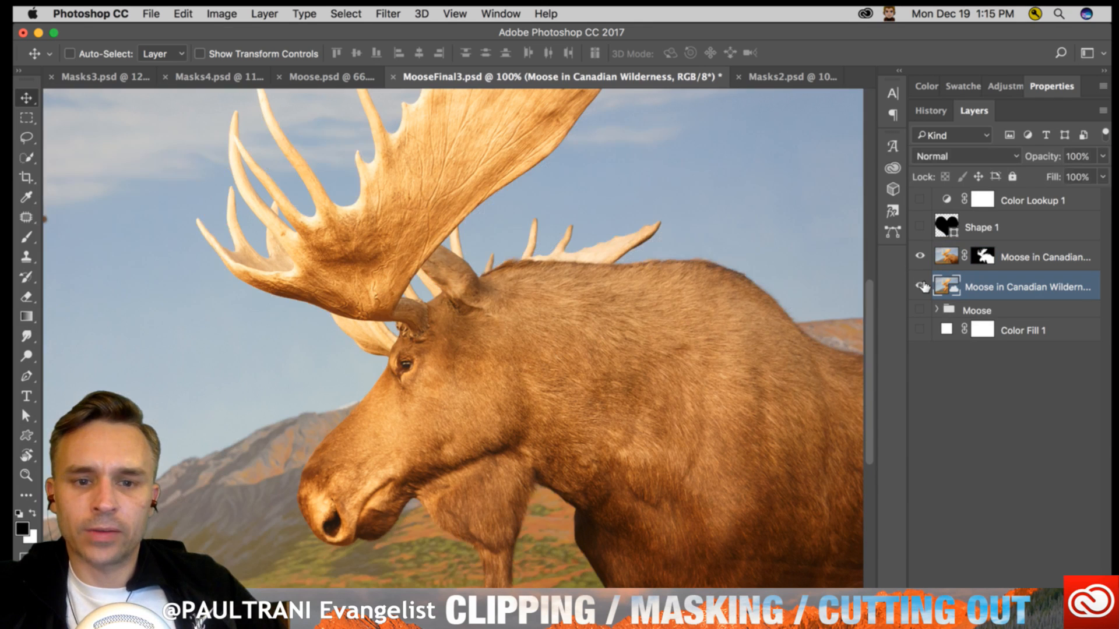
left_click(945, 257)
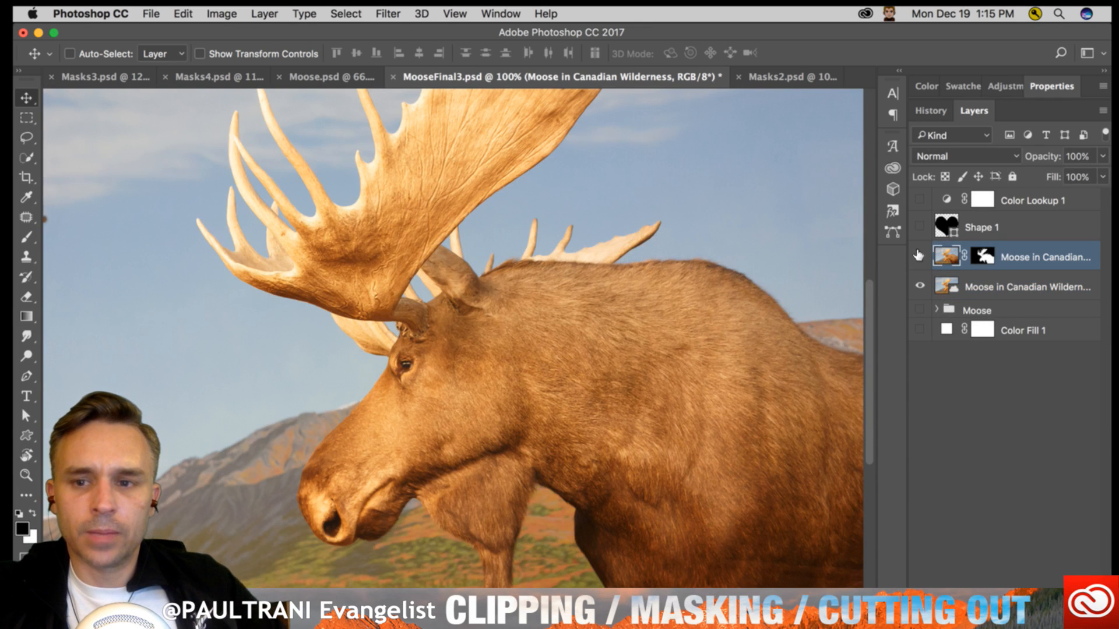
left_click(920, 285)
left_click(921, 256)
left_click(920, 256)
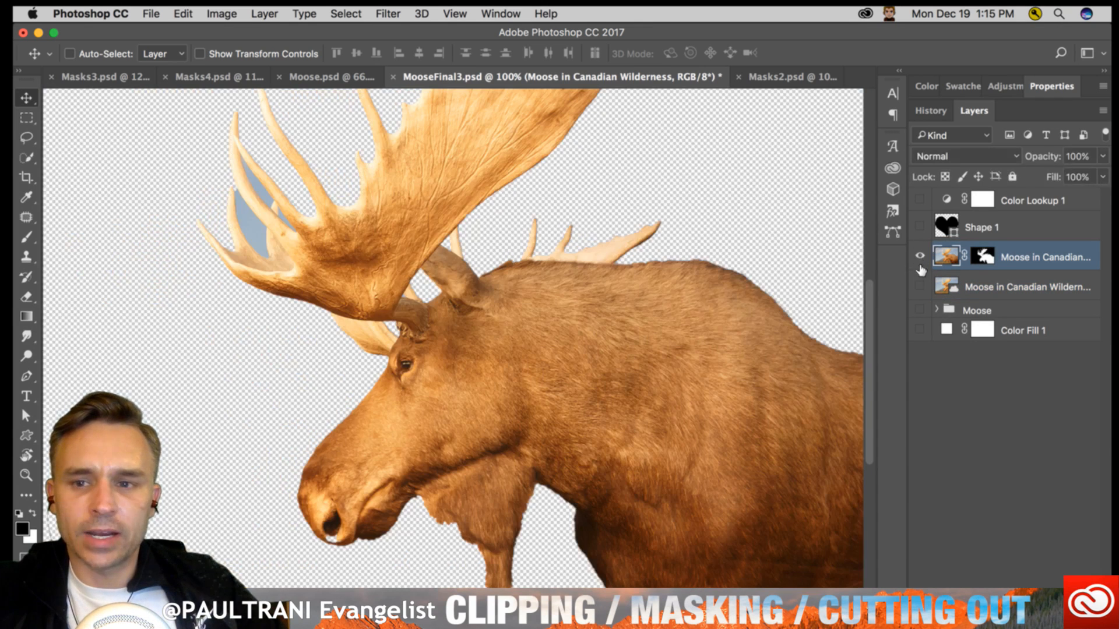
left_click(920, 285)
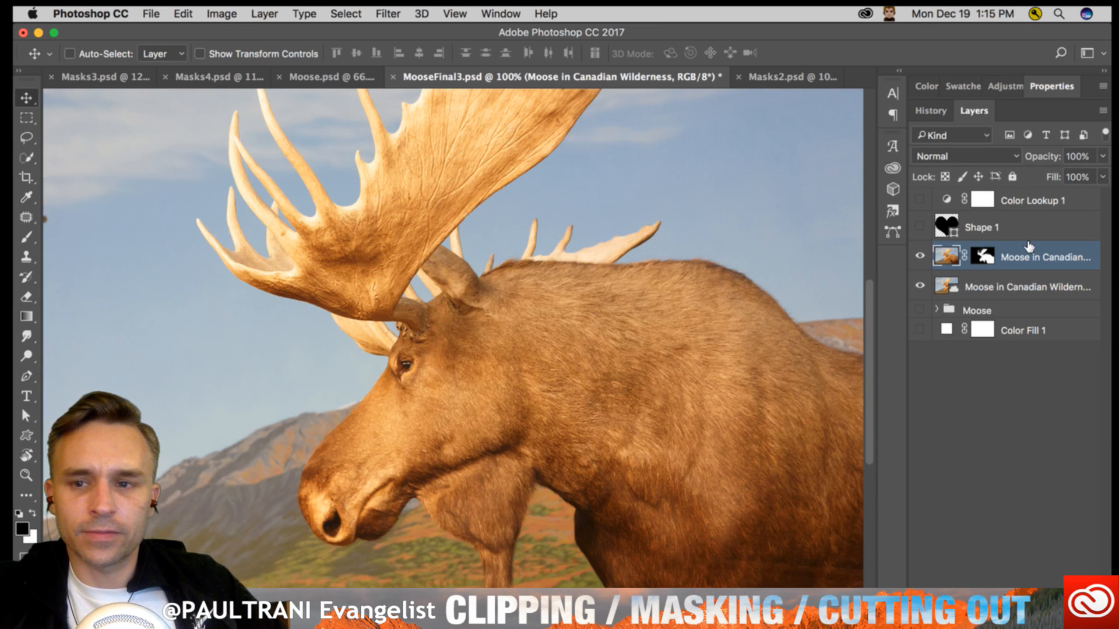
- Copy the bird footage Layer 6 out of the Moose group to just above the moose cutout layer
left_click(936, 309)
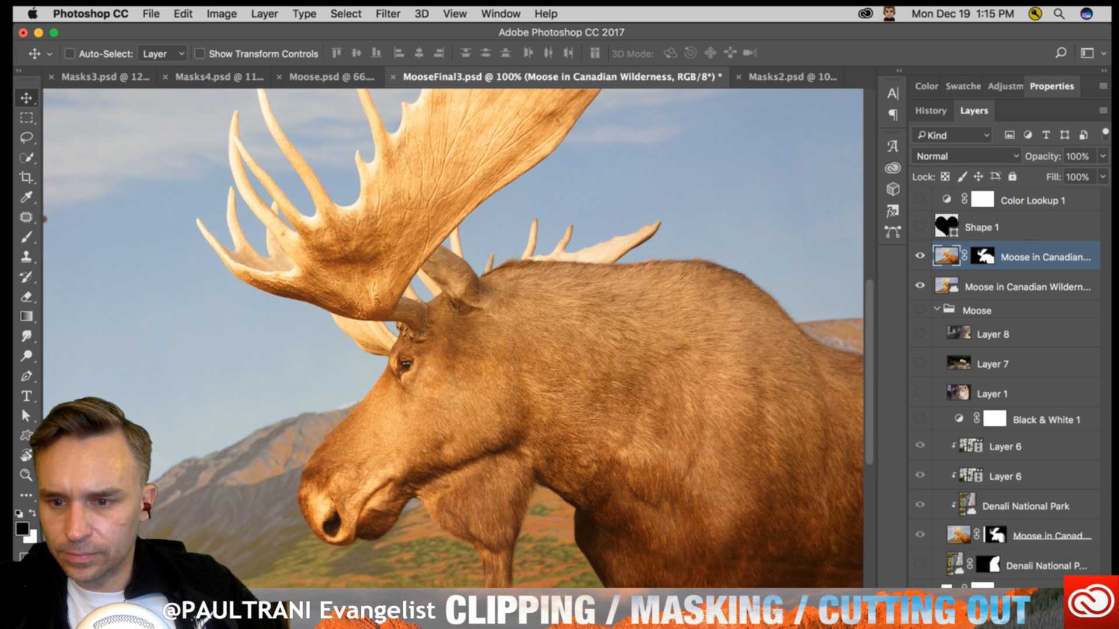
left_click_drag(991, 447, 991, 250)
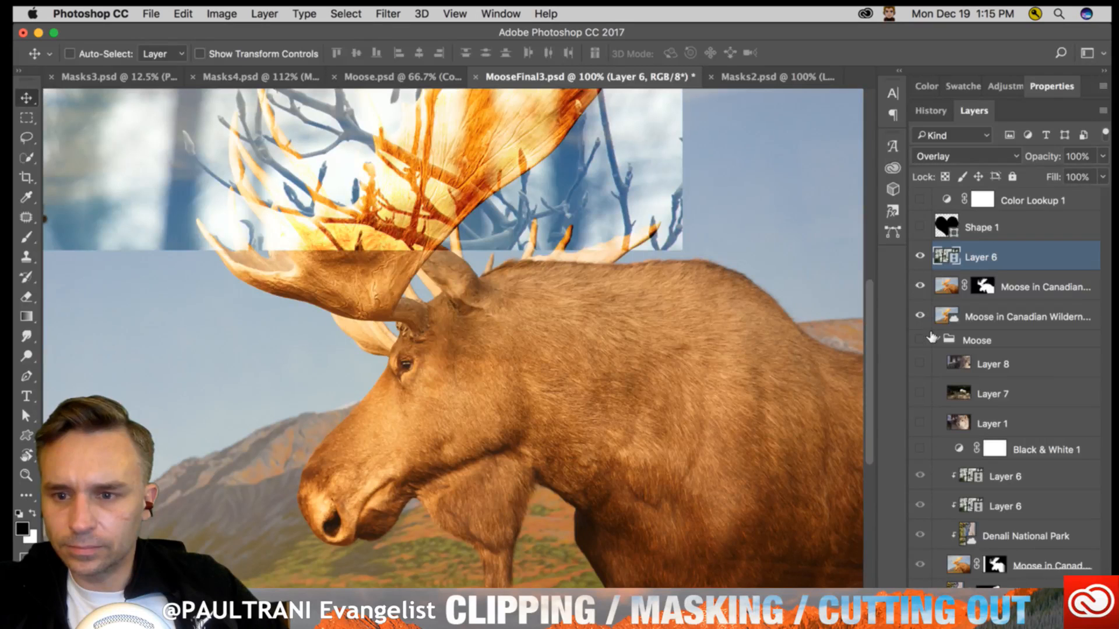
left_click(935, 338)
- Set the copied Layer 6 to Normal blending and position the bird footage over the moose's head and body
left_click(991, 159)
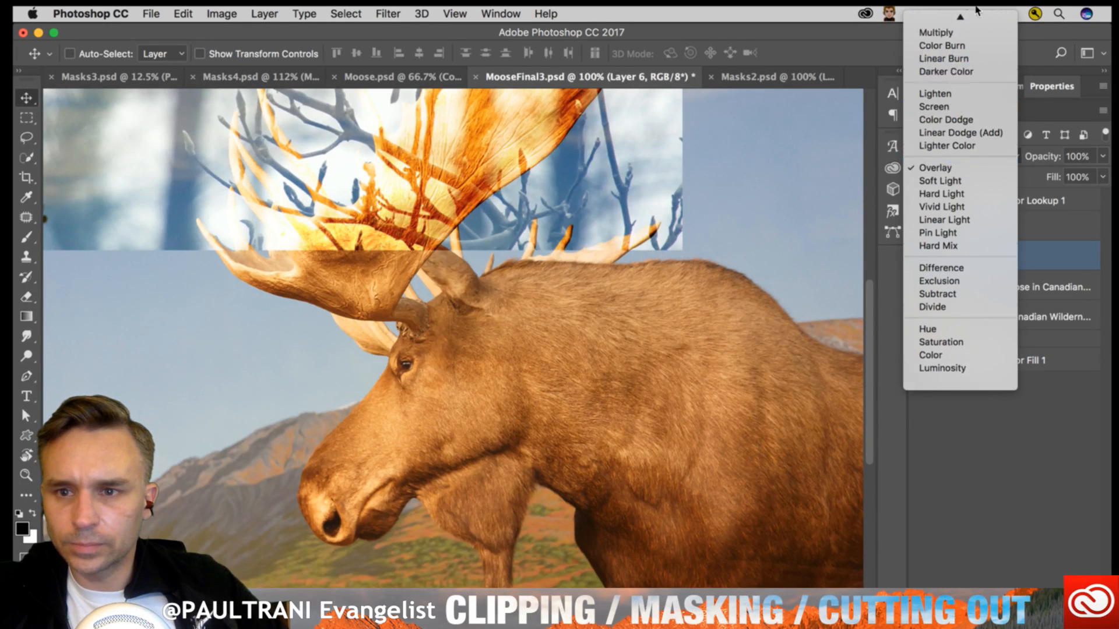
left_click(932, 42)
left_click_drag(270, 171, 382, 479)
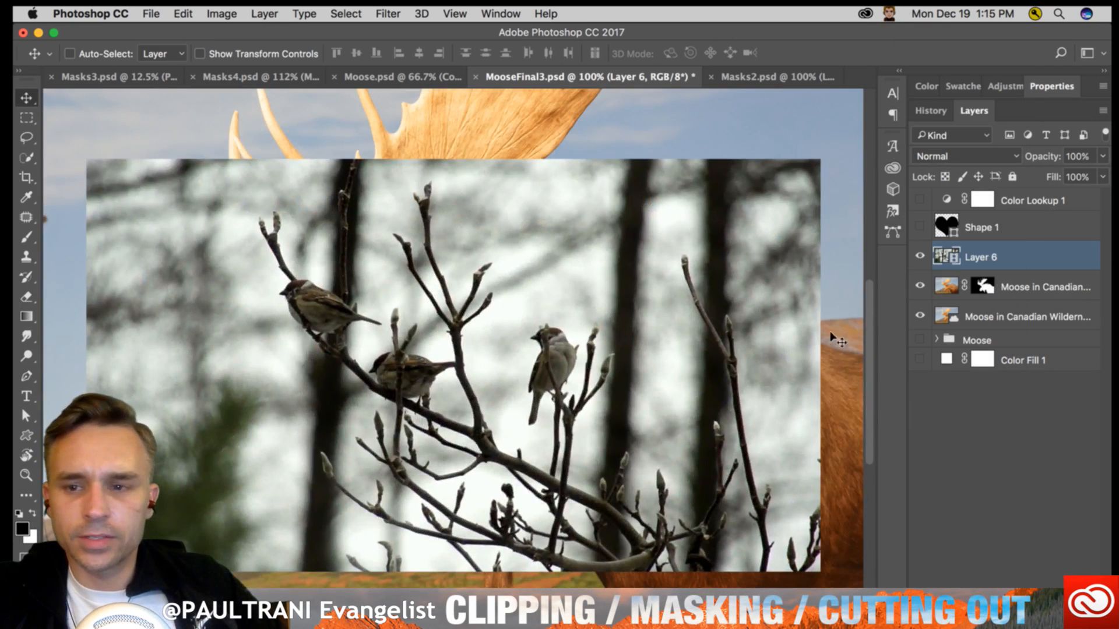
- Mask Layer 6 with a selection loaded from the moose cutout's mask, and shift the bird footage to the right inside that unlinked mask
left_click(982, 287, "super")
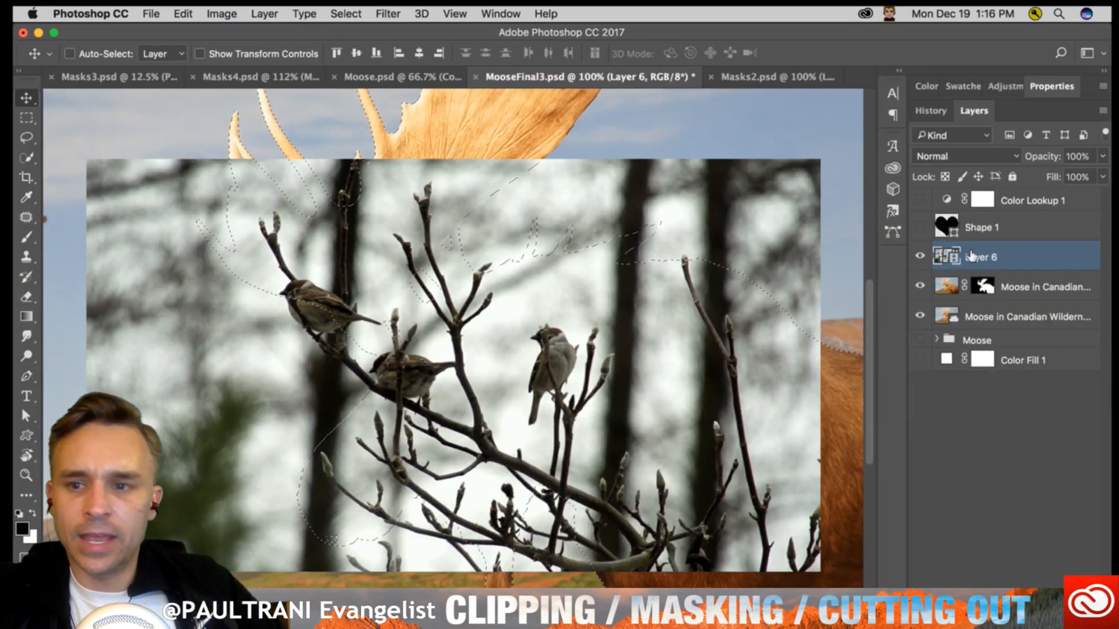
left_click(987, 612)
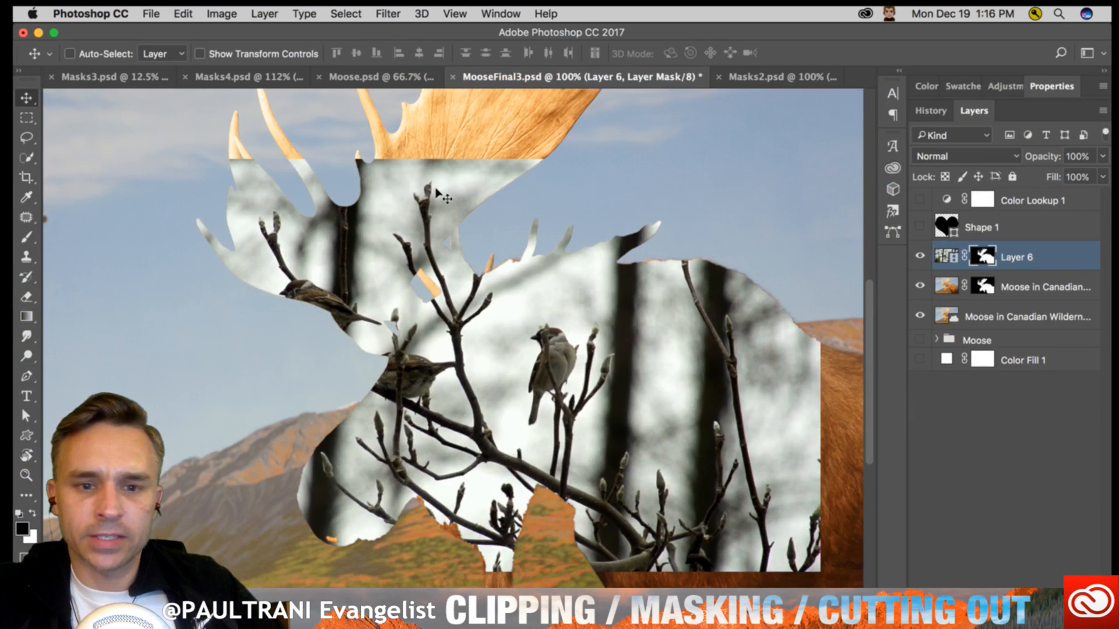
left_click(946, 257)
left_click_drag(155, 344, 302, 321)
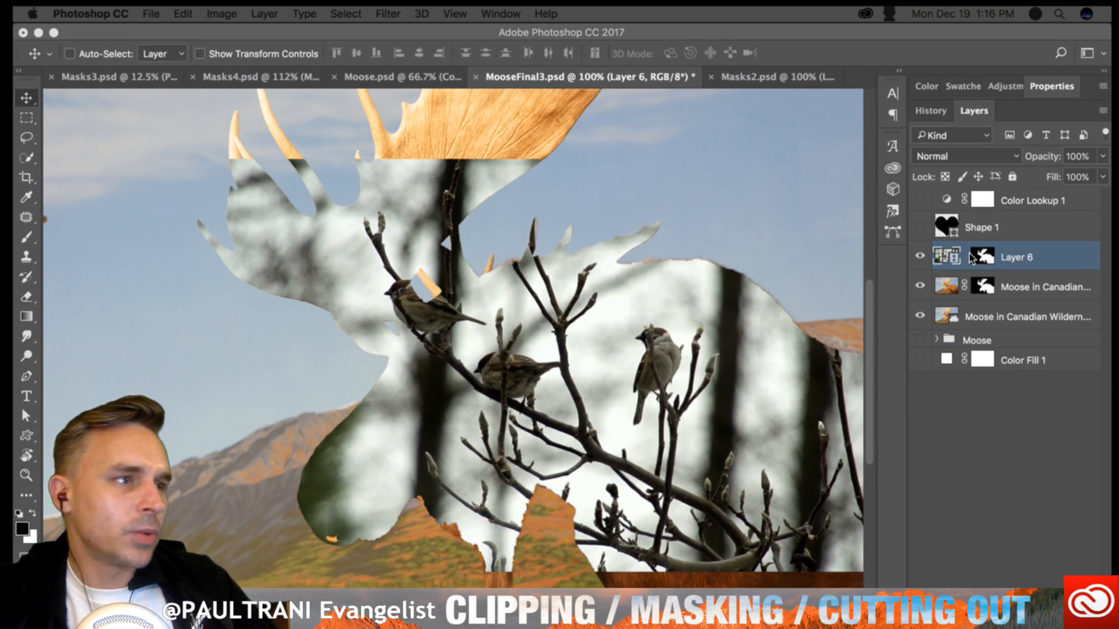
left_click(899, 69)
left_click(900, 73)
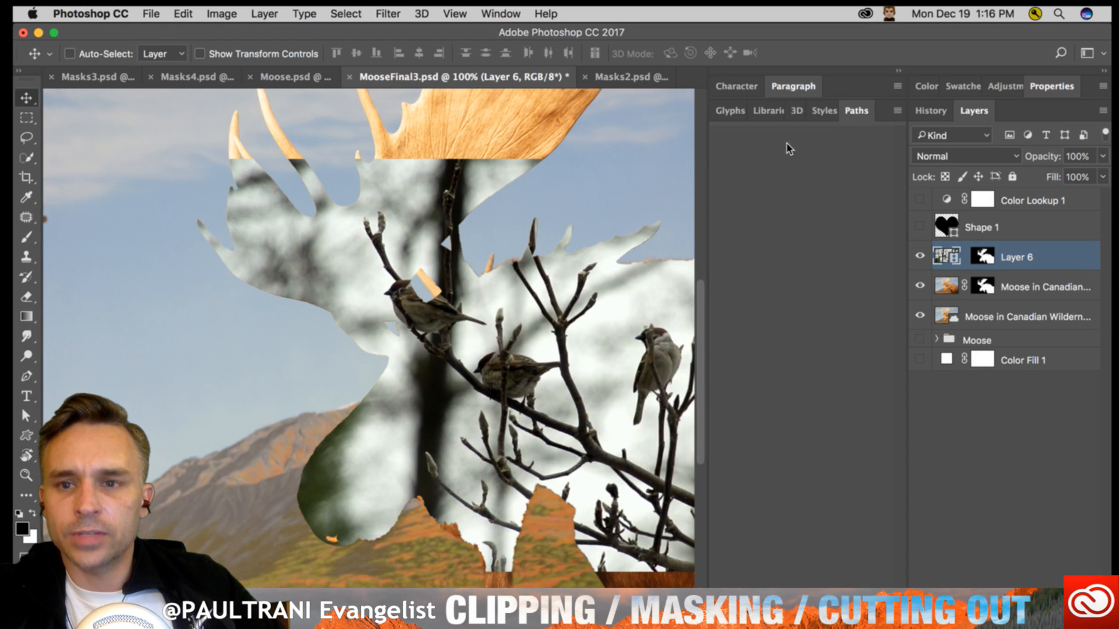
left_click(763, 111)
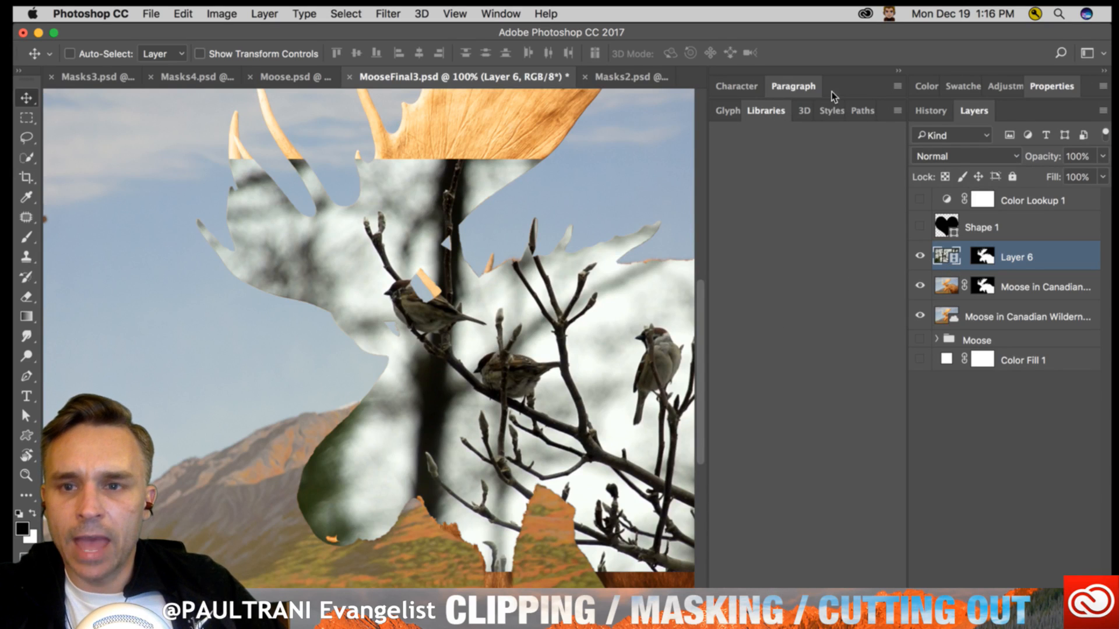
left_click(901, 74)
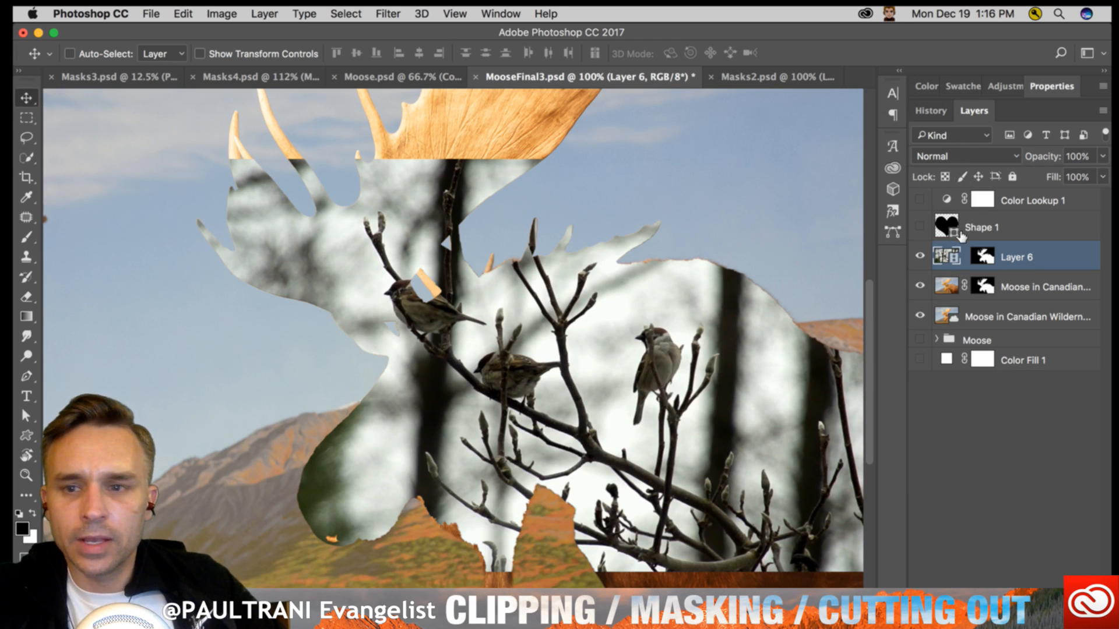
- Reposition the bird footage inside the moose-shaped mask, and delete the layer mask from Layer 6
left_click_drag(317, 337, 270, 314)
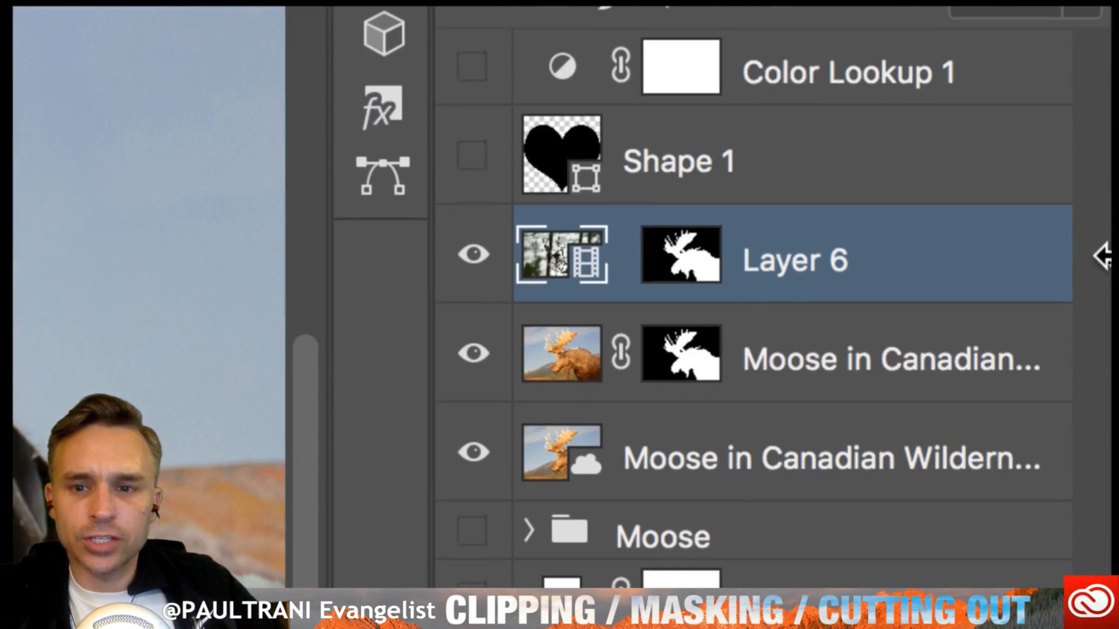
left_click(982, 254)
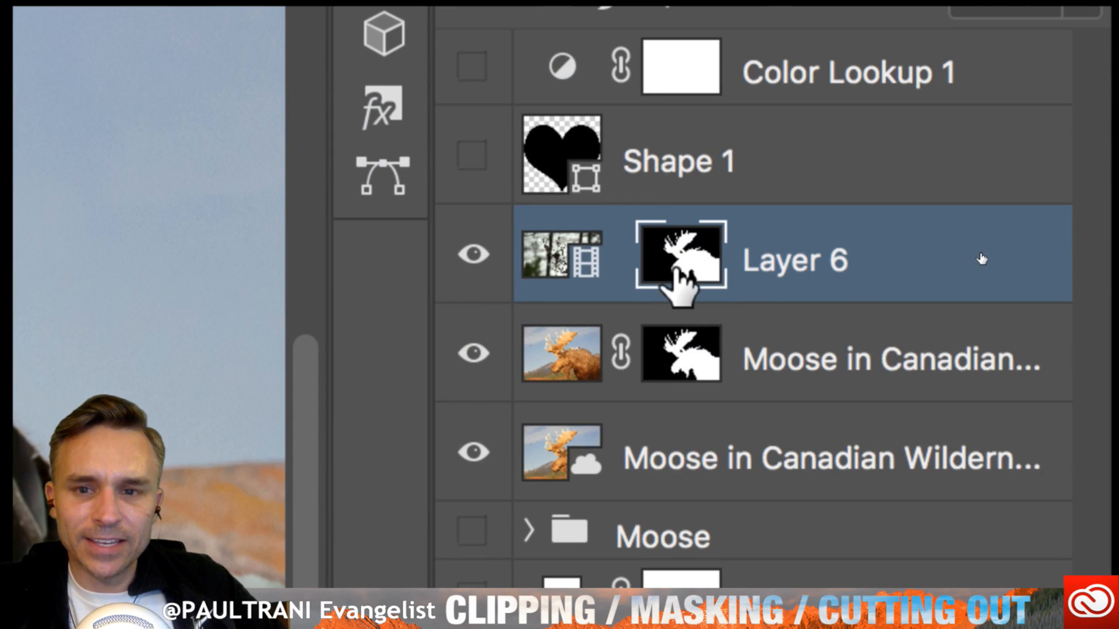
left_click(666, 369)
left_click(671, 269)
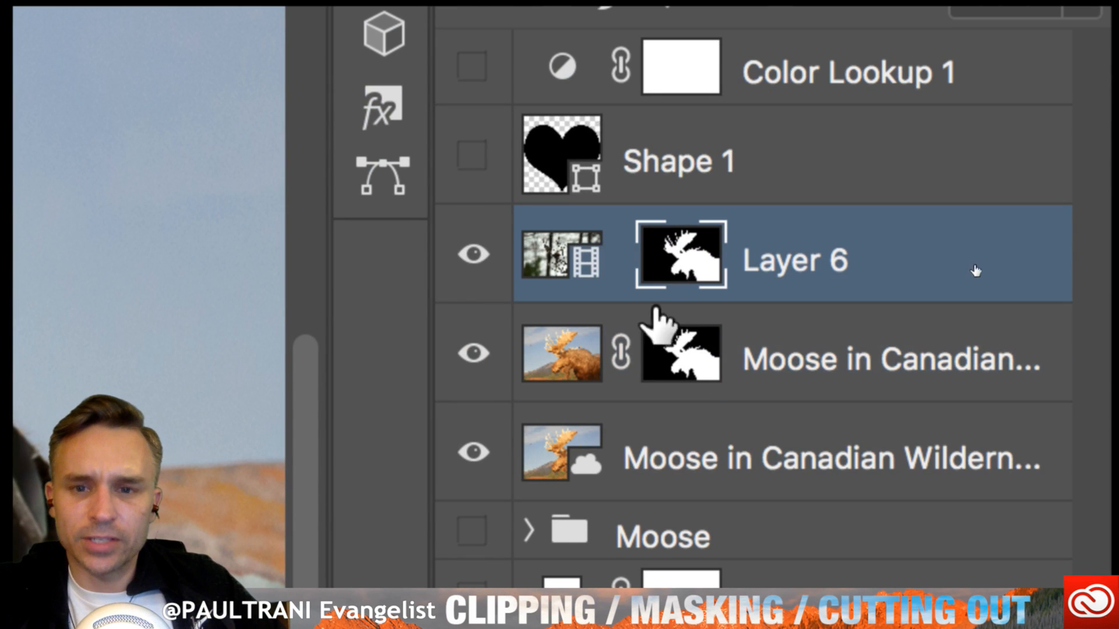
right_click(674, 244)
left_click(475, 347)
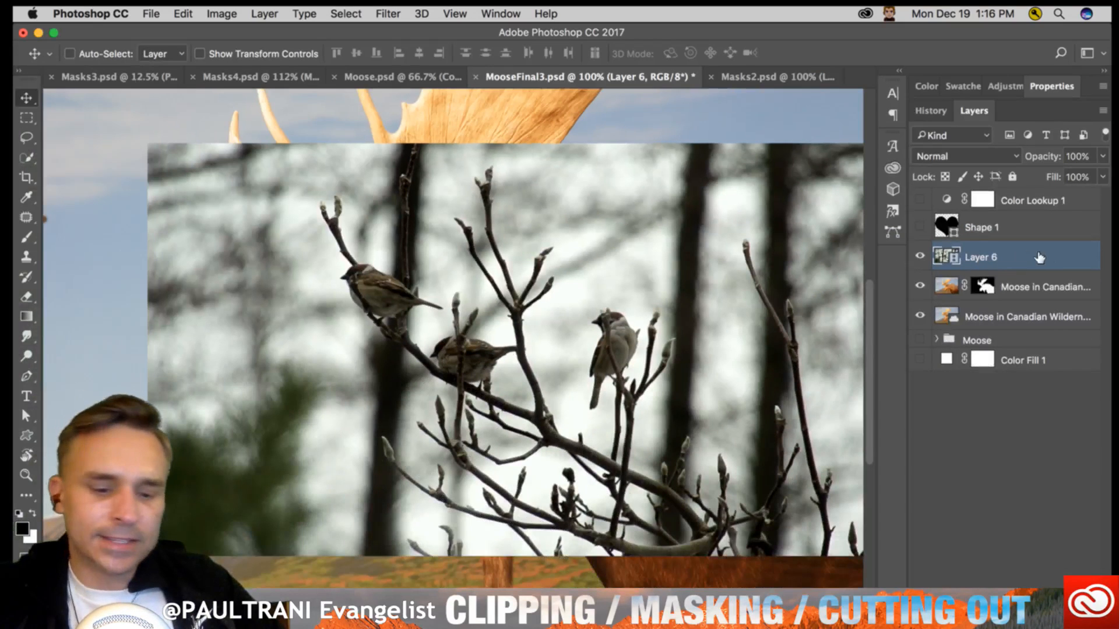
- Hide the unmasked moose photo layer and clip Layer 6 to the moose cutout with a clipping mask
right_click(1066, 253)
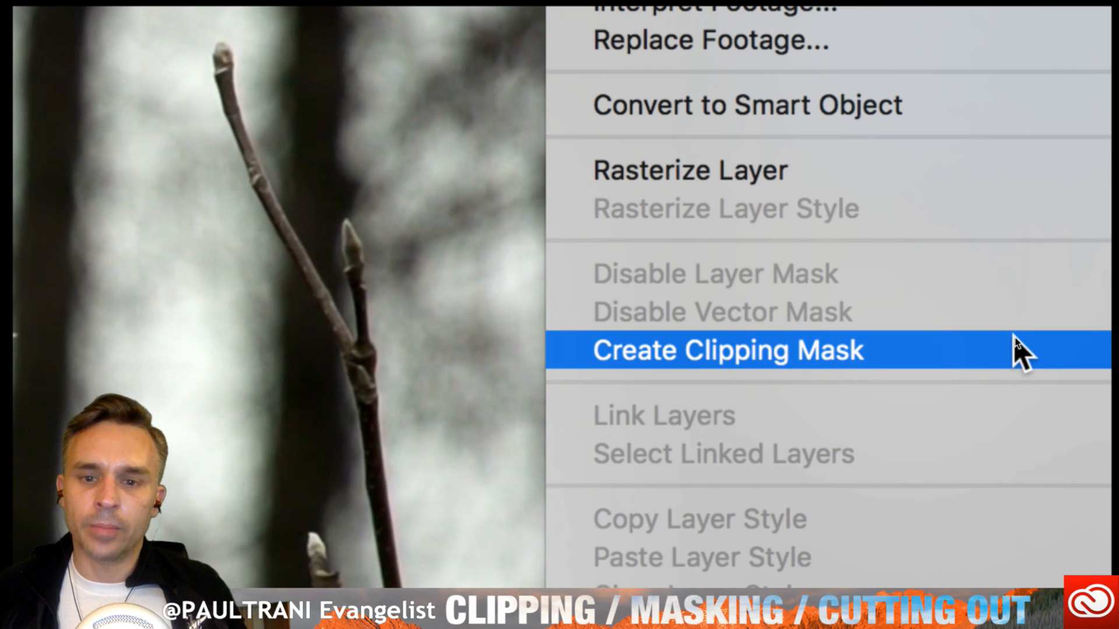
left_click(1020, 352)
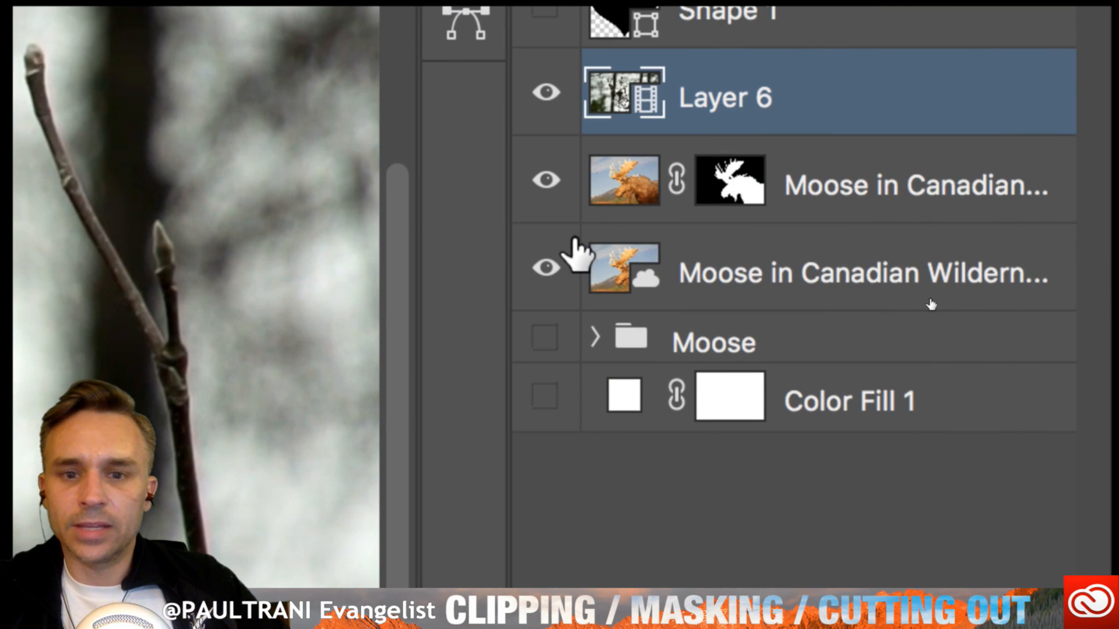
left_click(545, 268)
left_click(721, 186)
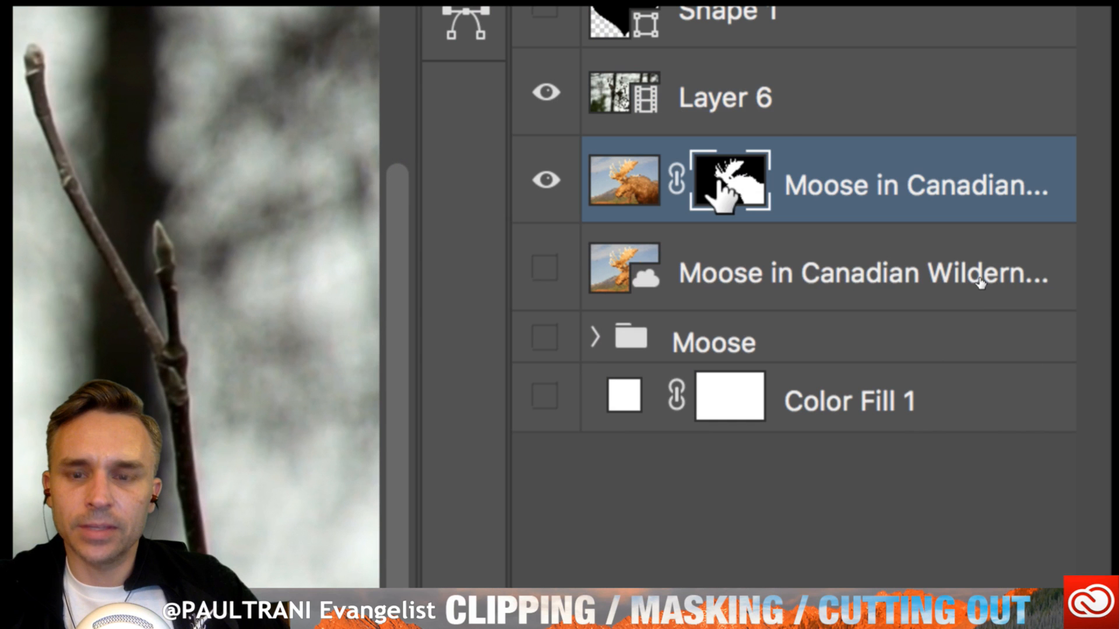
left_click(799, 100)
right_click(879, 110)
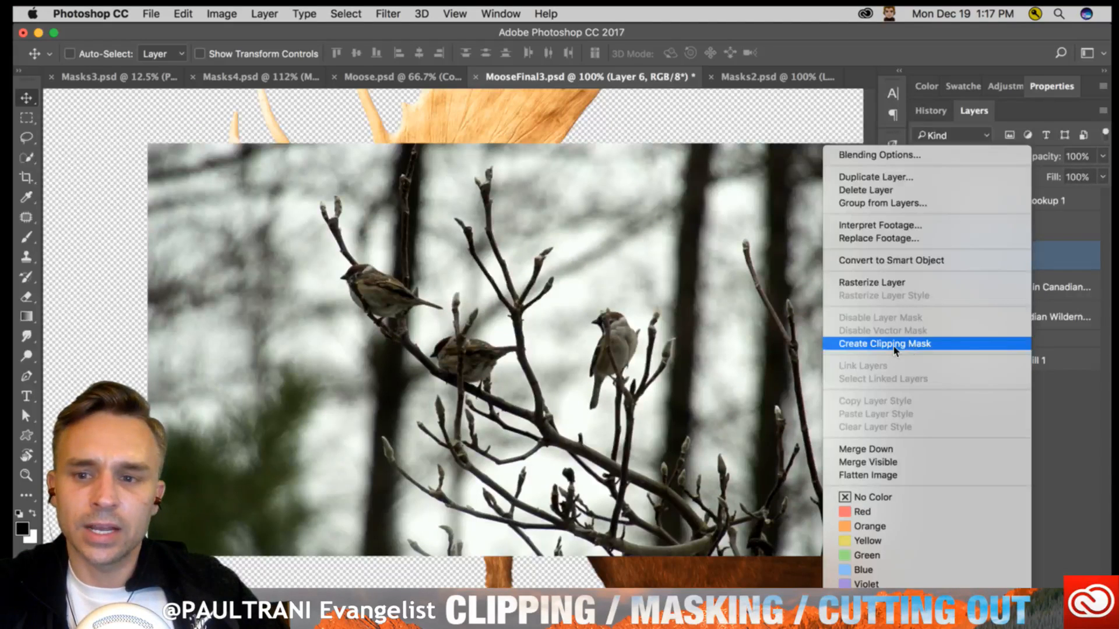
left_click(895, 345)
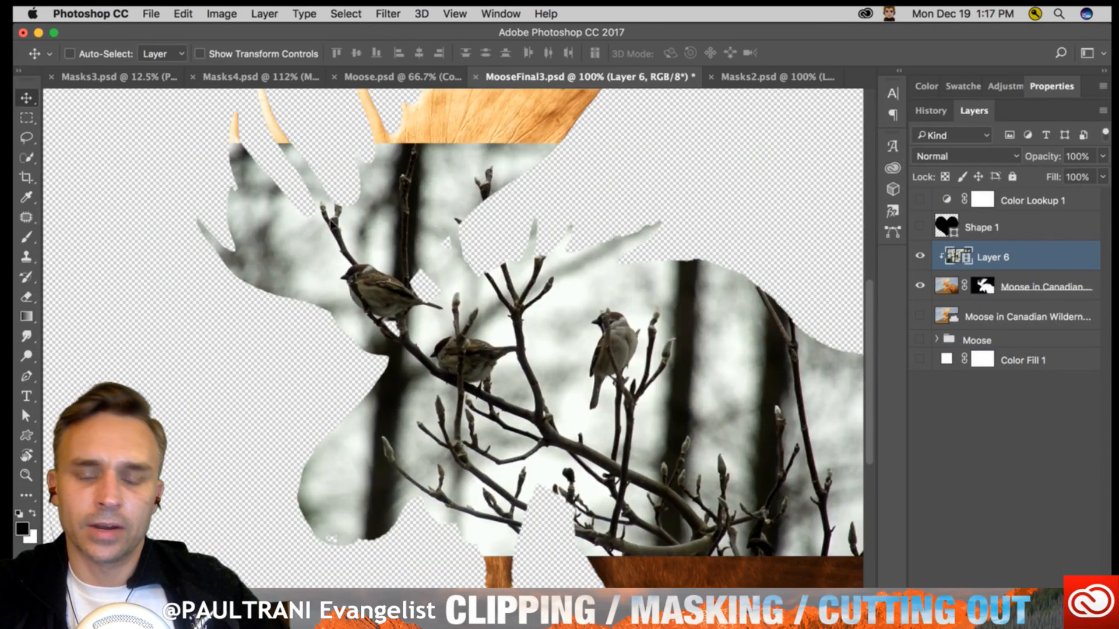
- Nudge the clipped bird footage up and slightly left, and try moving the moose cutout beneath it before undoing that move
mouse_move(329, 274)
left_mouse_down()
mouse_move(443, 329)
mouse_move(329, 309)
mouse_move(309, 256)
mouse_move(320, 256)
left_mouse_up()
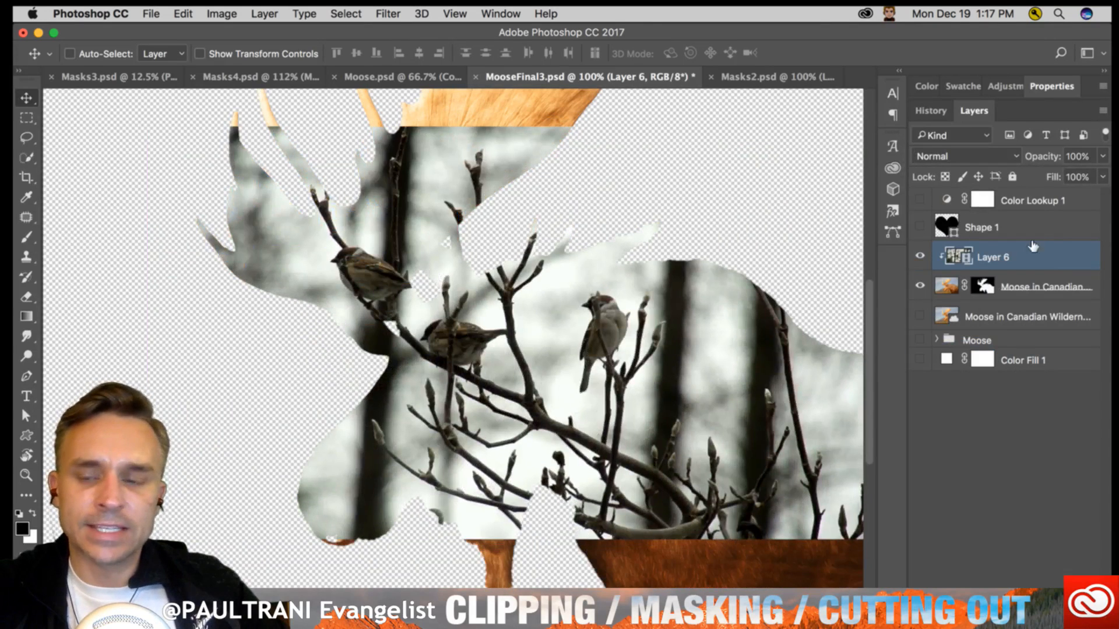
left_click(1042, 283)
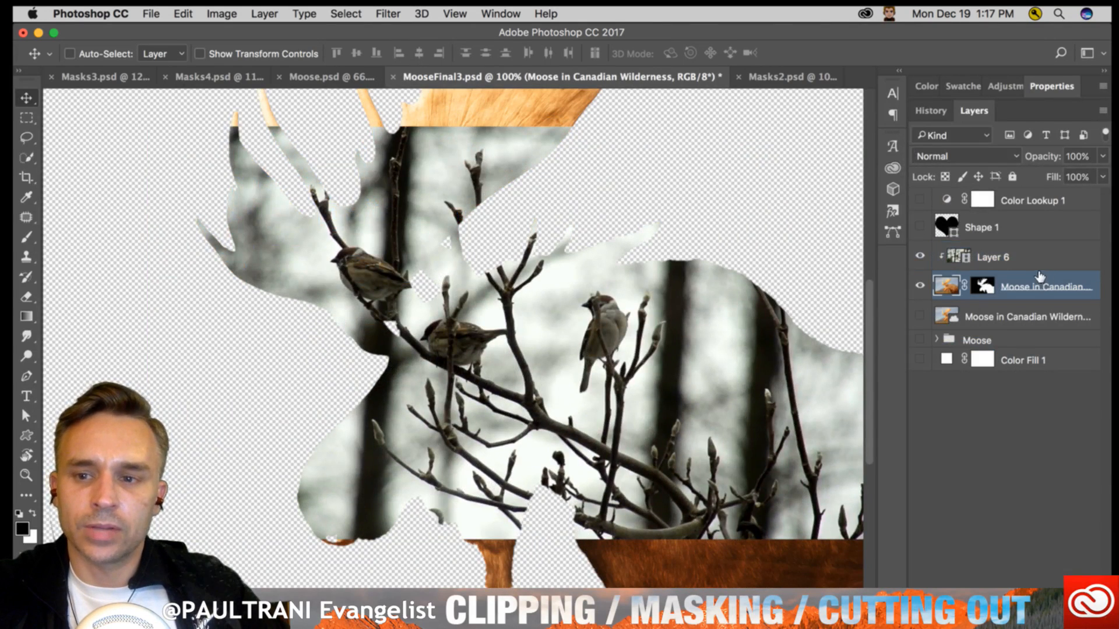
left_click_drag(332, 287, 320, 265)
key("super+z")
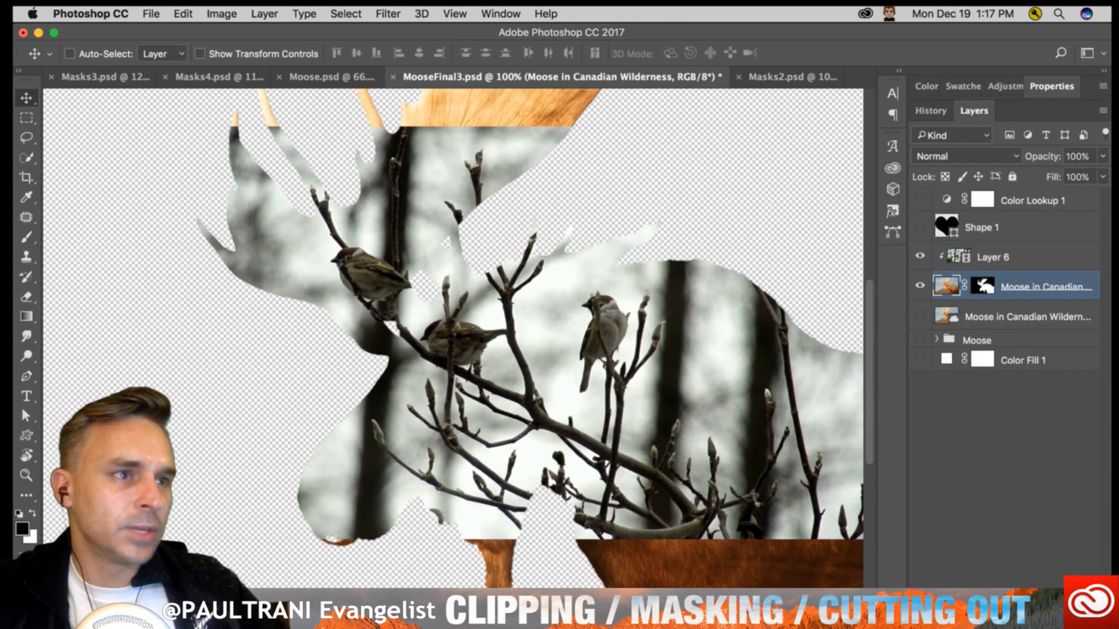
left_click(275, 393)
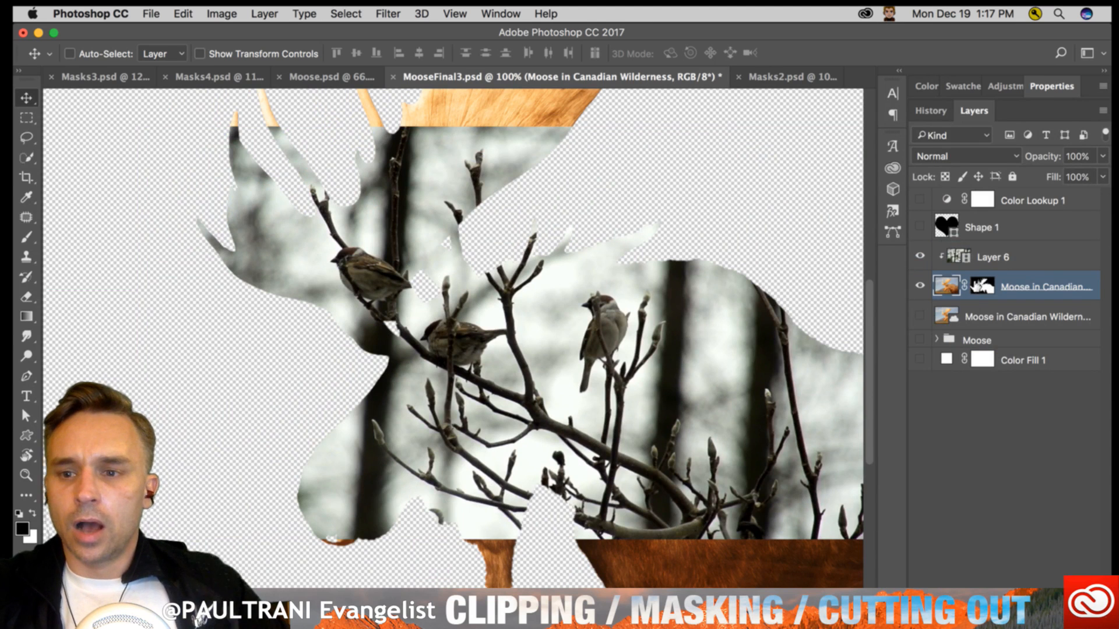
- Set Layer 6's blend mode to Overlay and show the white Color Fill 1 layer as the background
left_click(956, 256)
left_click(977, 162)
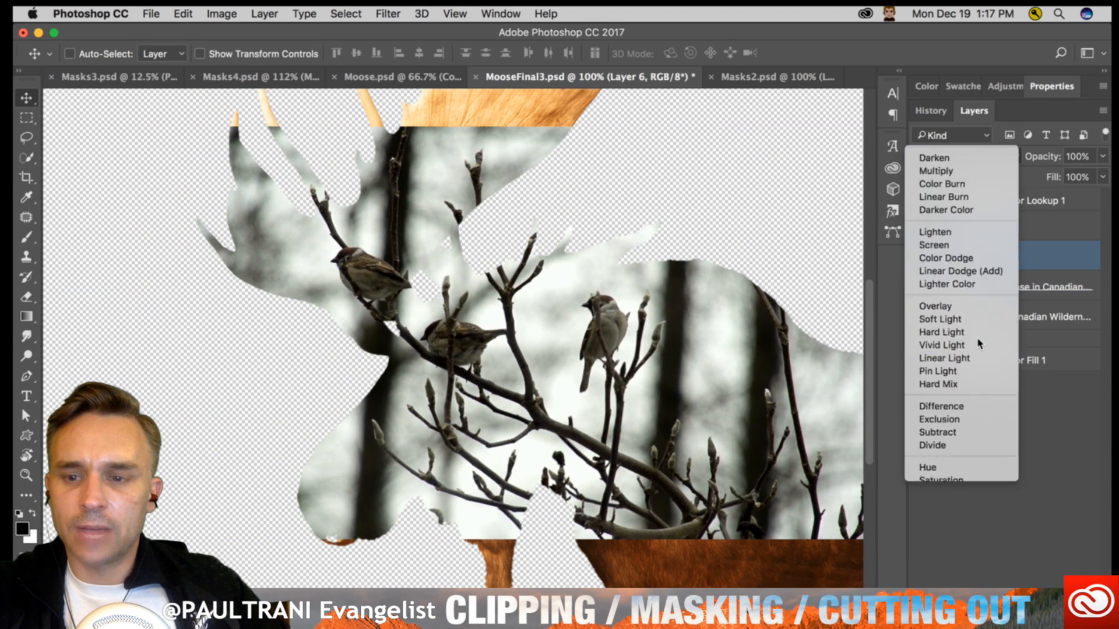
left_click(977, 338)
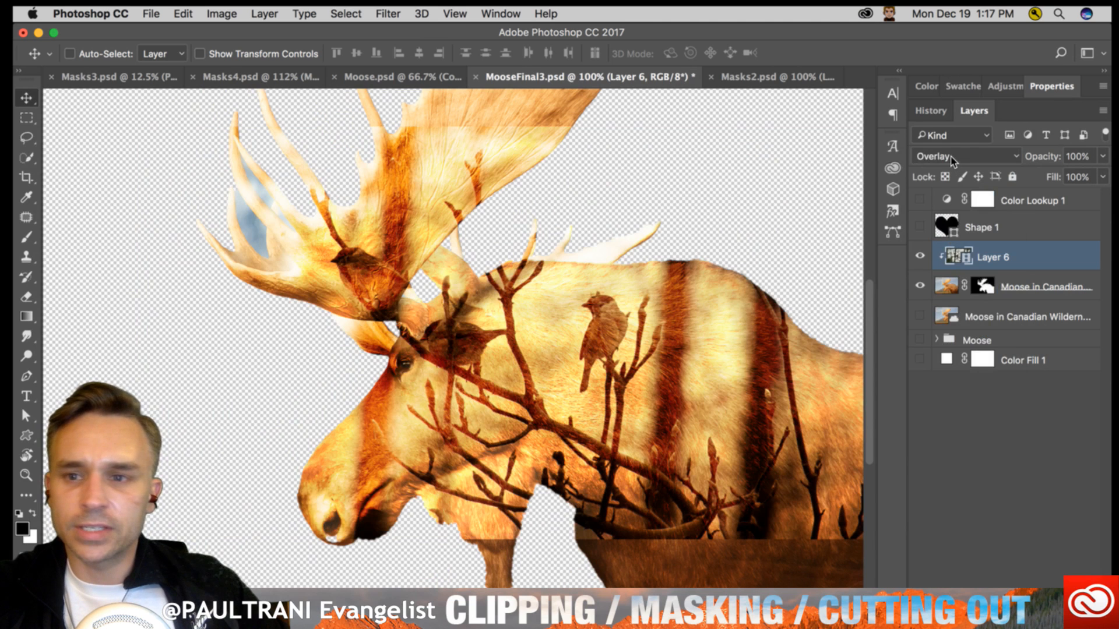
left_click(919, 360)
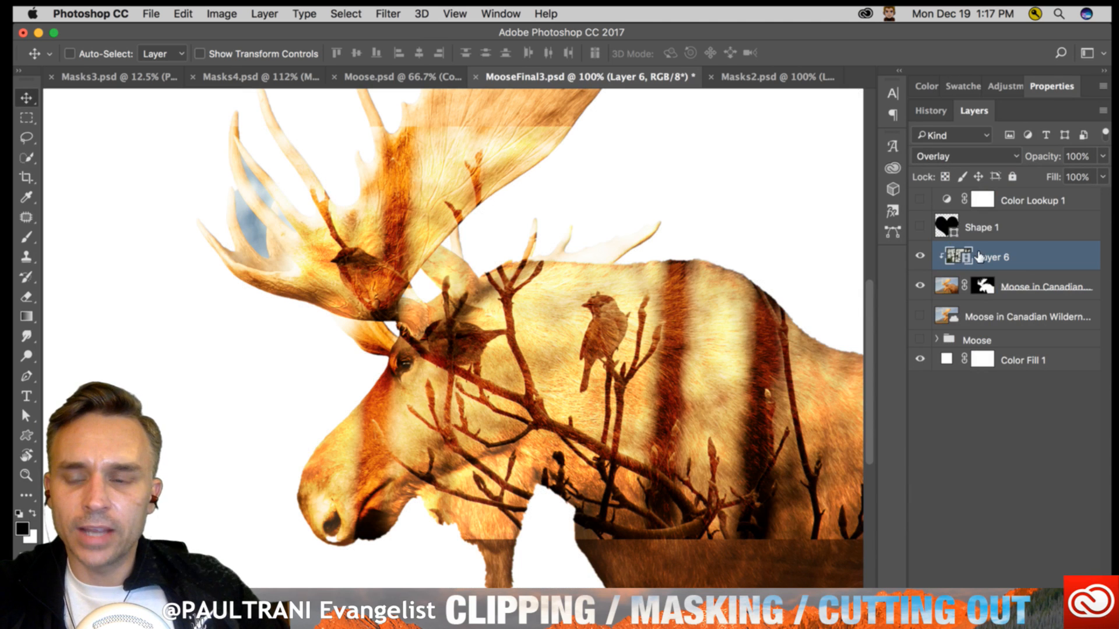
- Shift the bird footage slightly to the right within the moose and set its blend mode to Darken
left_click_drag(349, 280, 373, 281)
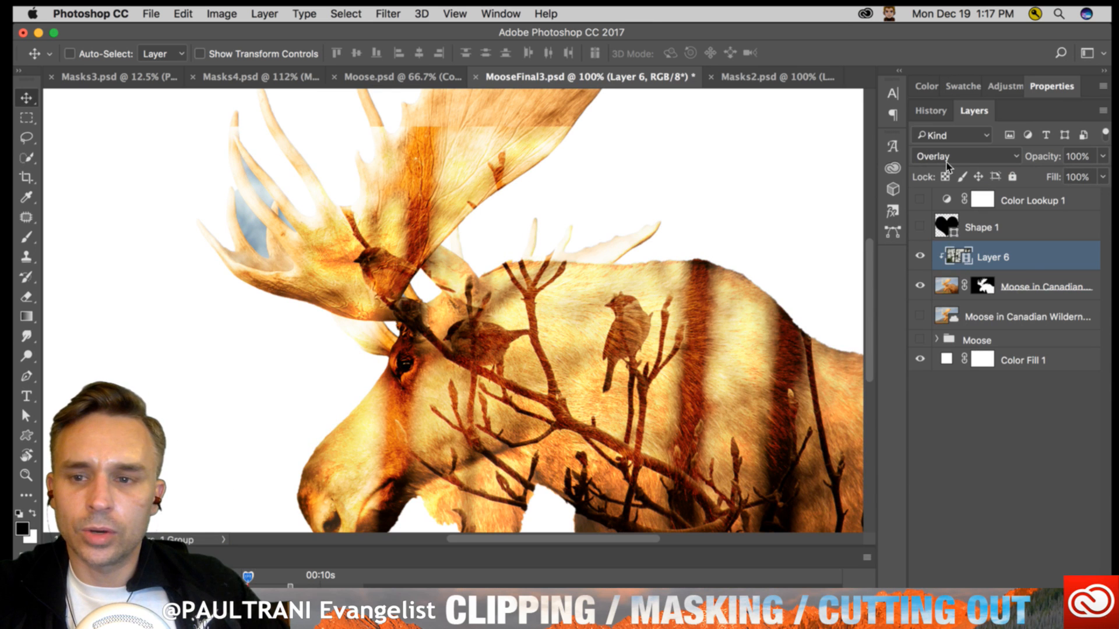
left_click(963, 155)
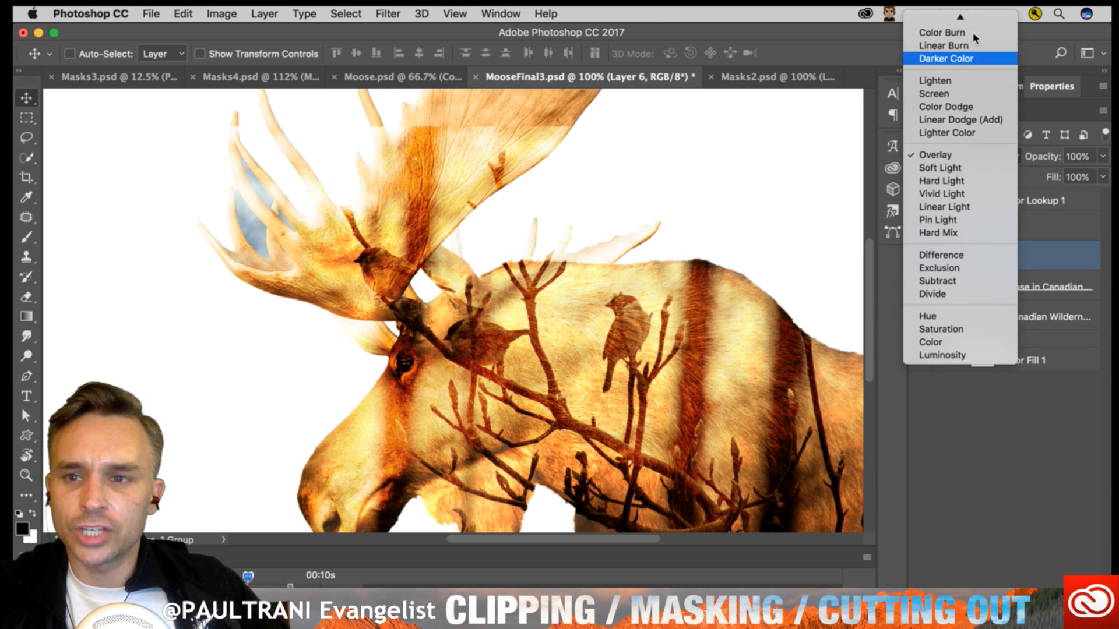
left_click(945, 53)
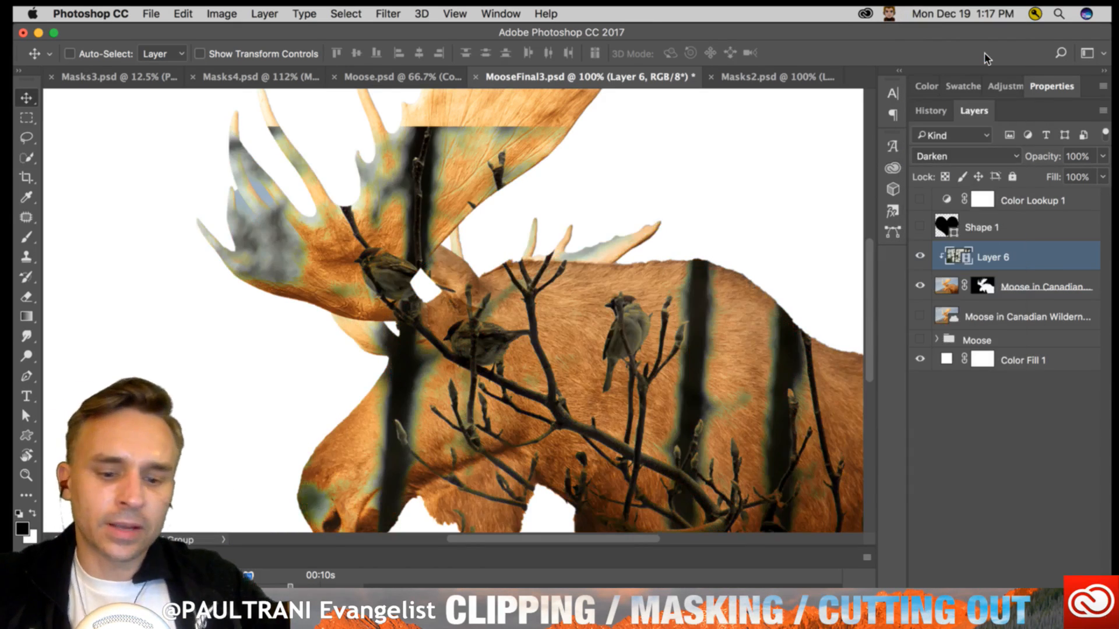
- Cycle Layer 6 through the darkening blend modes to Darker Color
key("super+0")
key("super+minus")
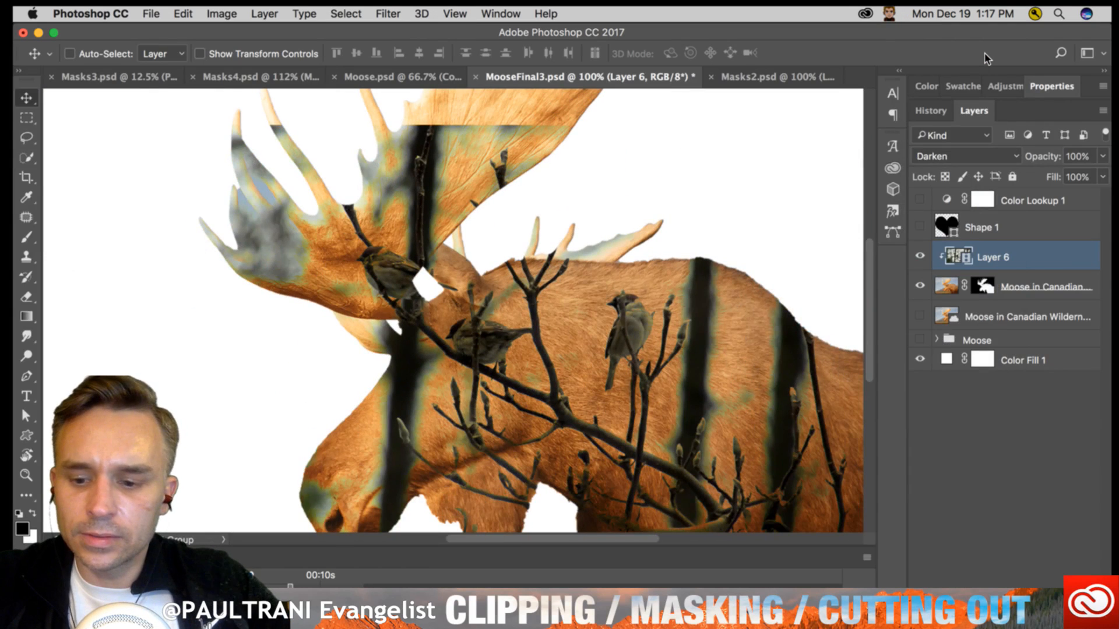
key("shift+plus")
- Set Layer 6's blend mode to Color Dodge and play back the bird footage clipped to the moose
key("shift+plus")
key("shift+plus")
key("shift+plus")
key("shift+plus")
key("shift+plus")
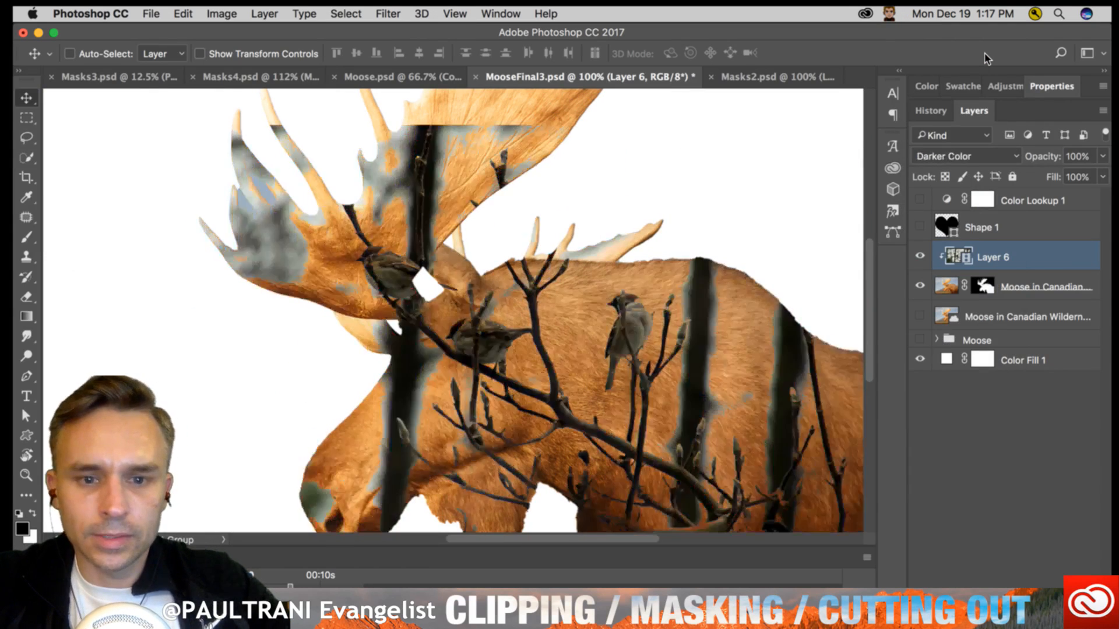
key("shift+plus")
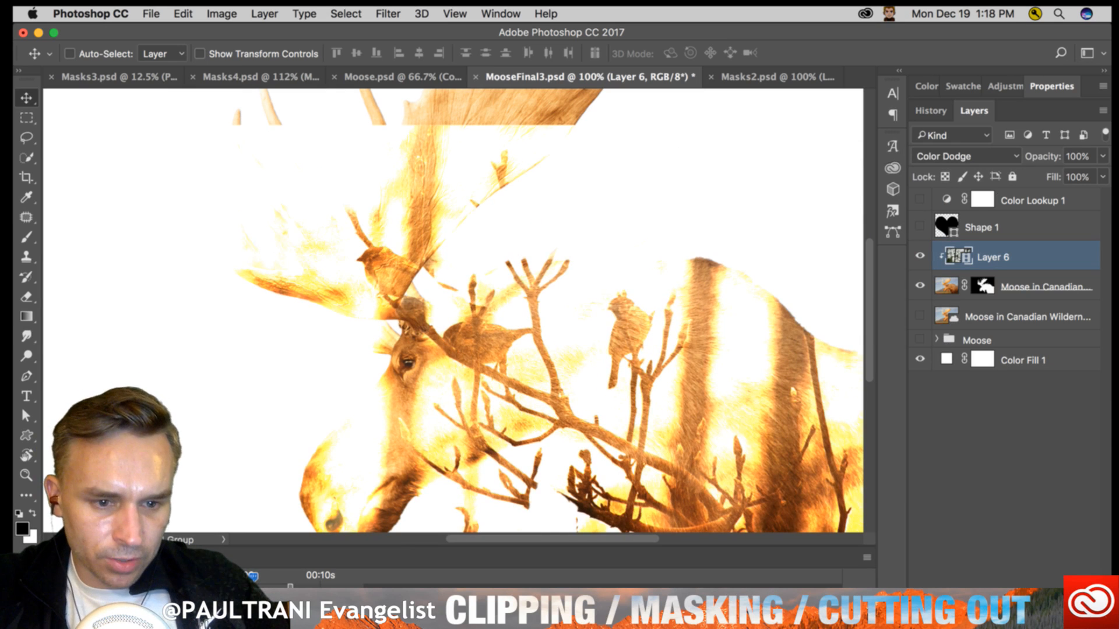
key("space")
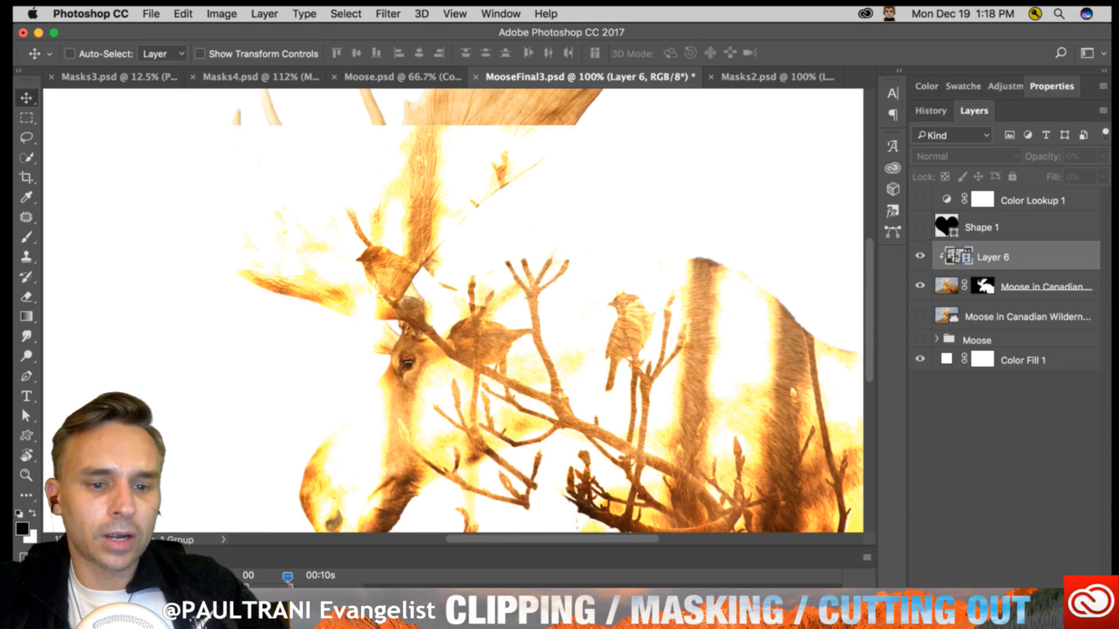
left_click(989, 262)
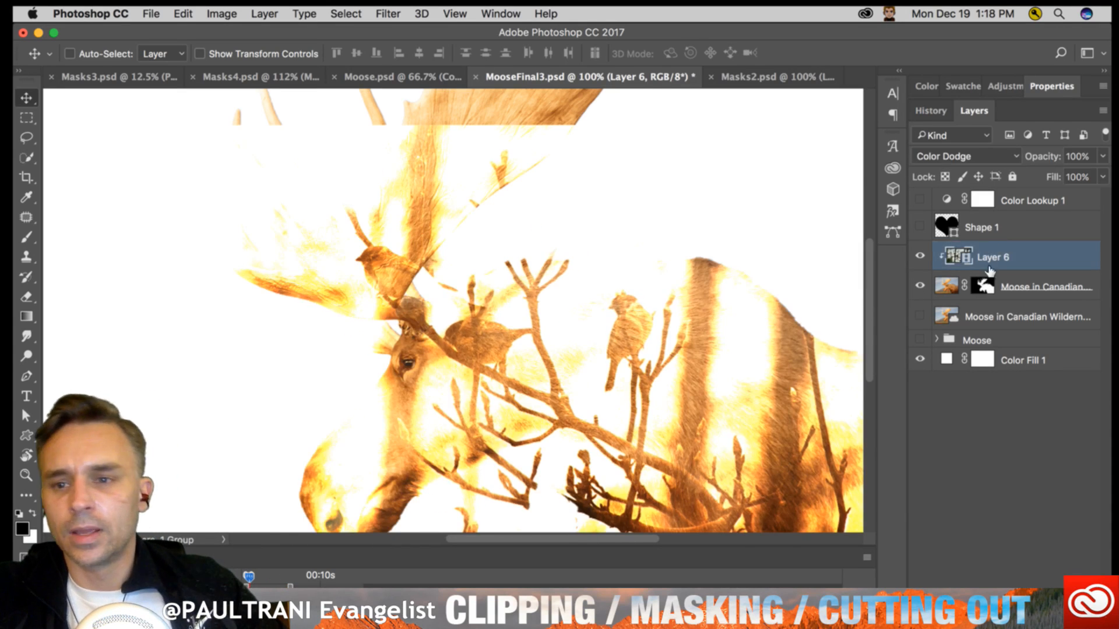
- Show only the Moose group over the white fill and play back its double-exposure footage
left_click(920, 339)
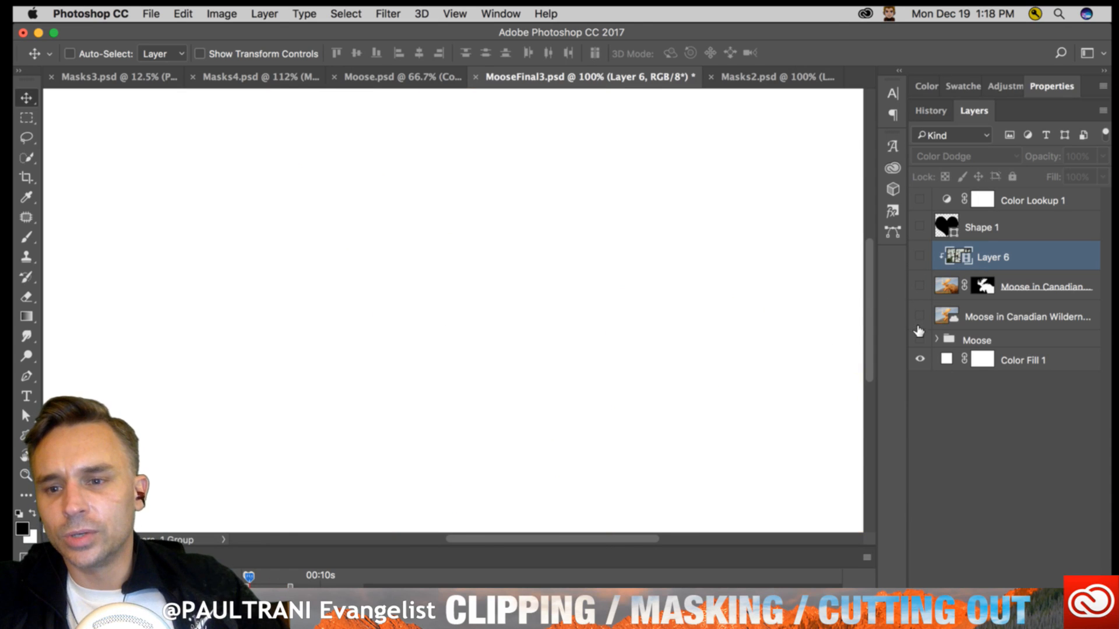
left_click(976, 340)
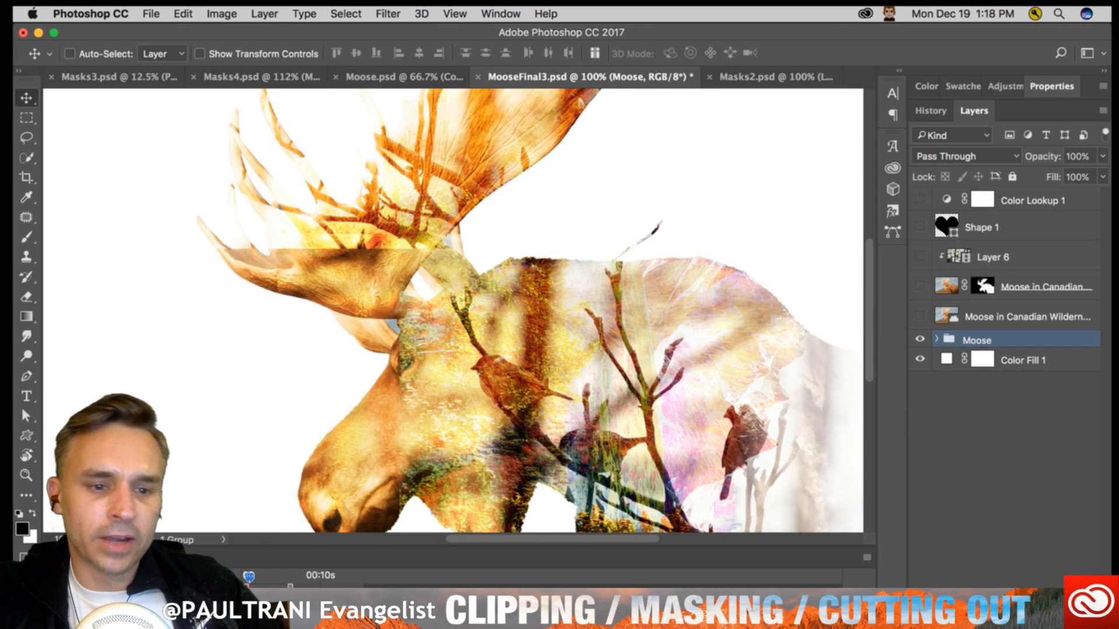
key("space")
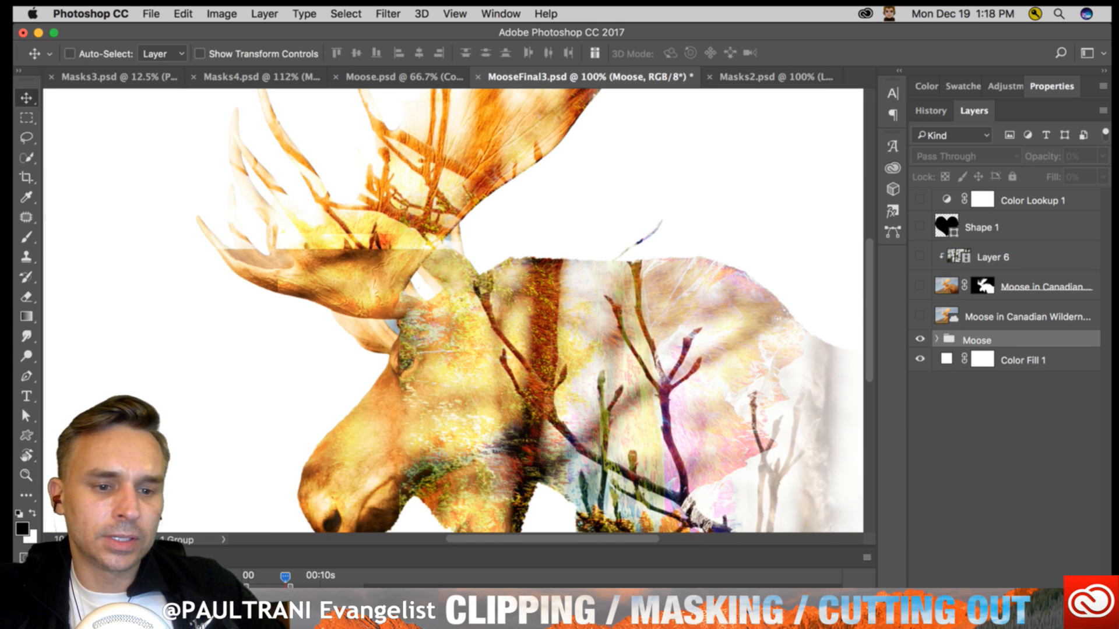
key("space")
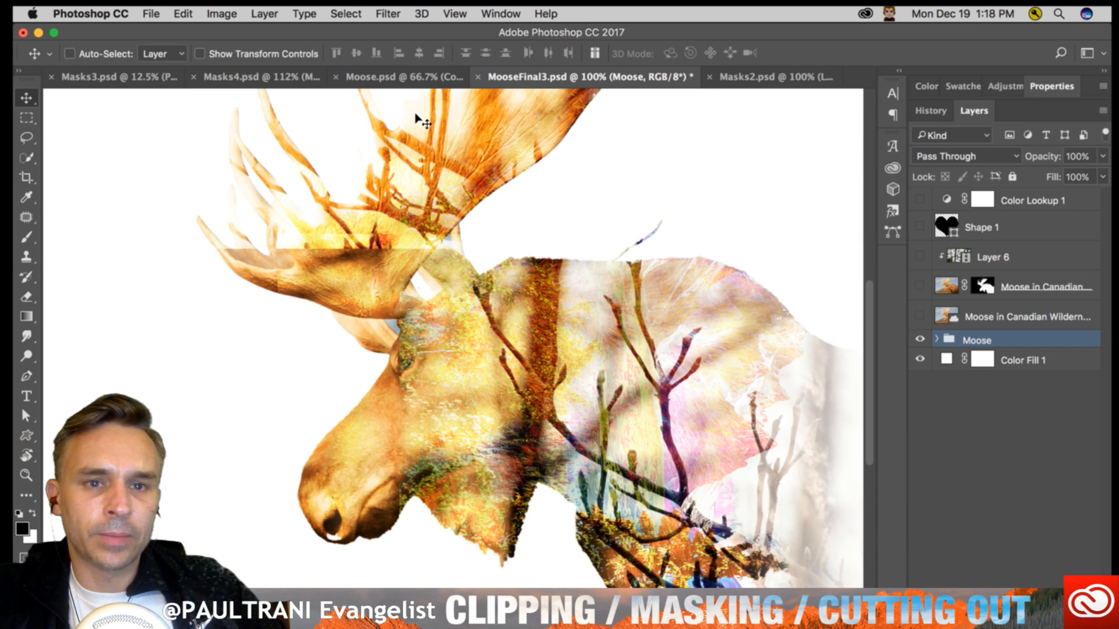
scroll(416, 114, "left", 1)
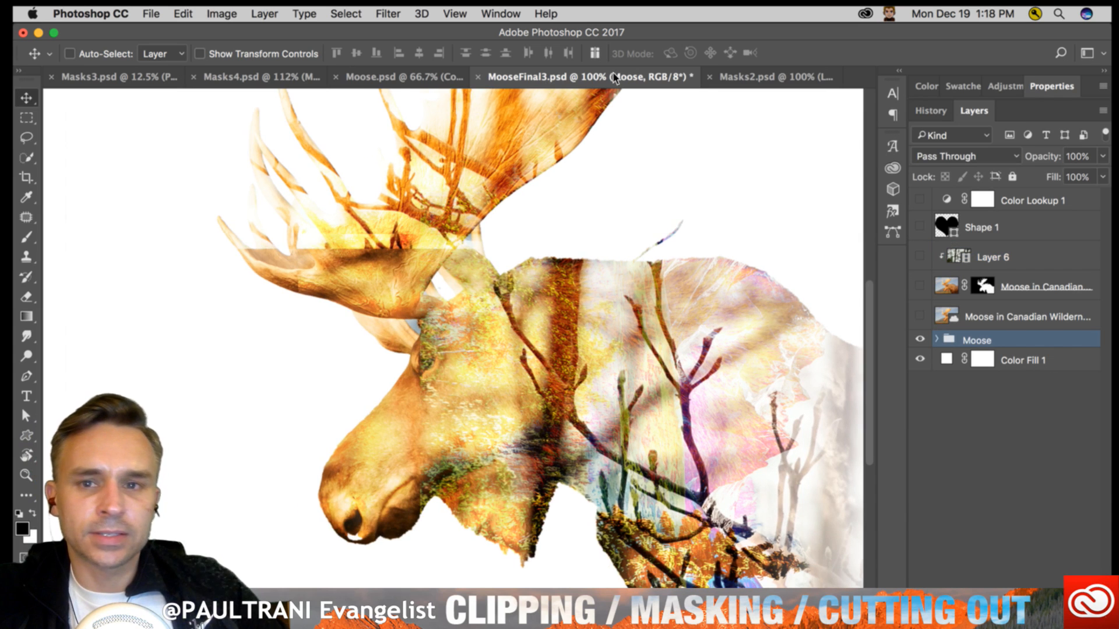
- Switch to Masks2.psd, leave only the bottom Layer 0 visible, and make it the active layer
left_click(771, 78)
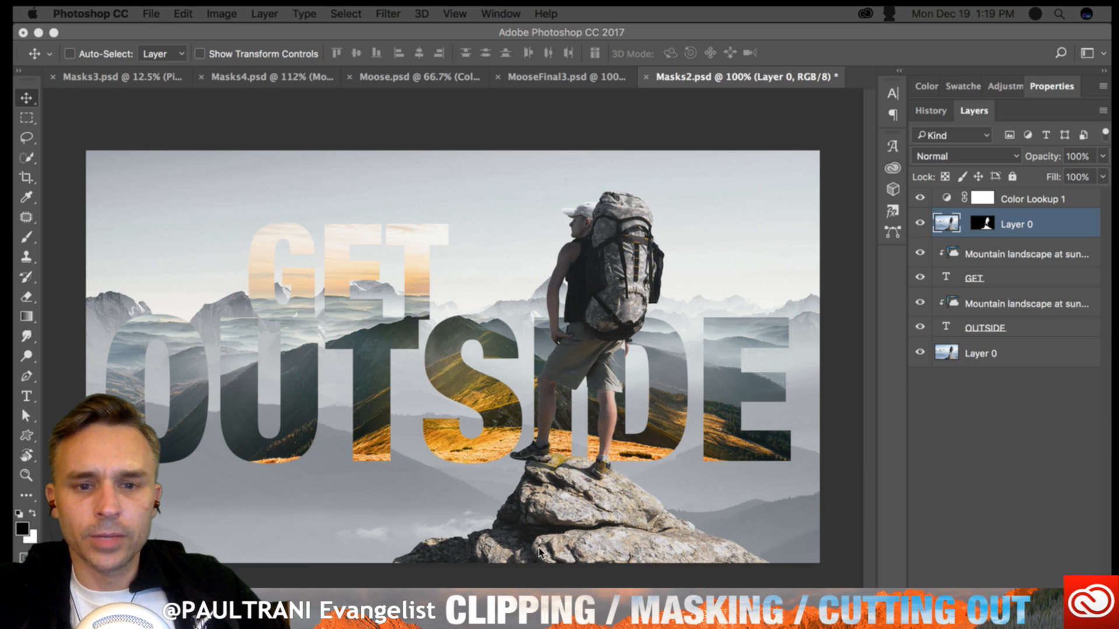
left_click(560, 408)
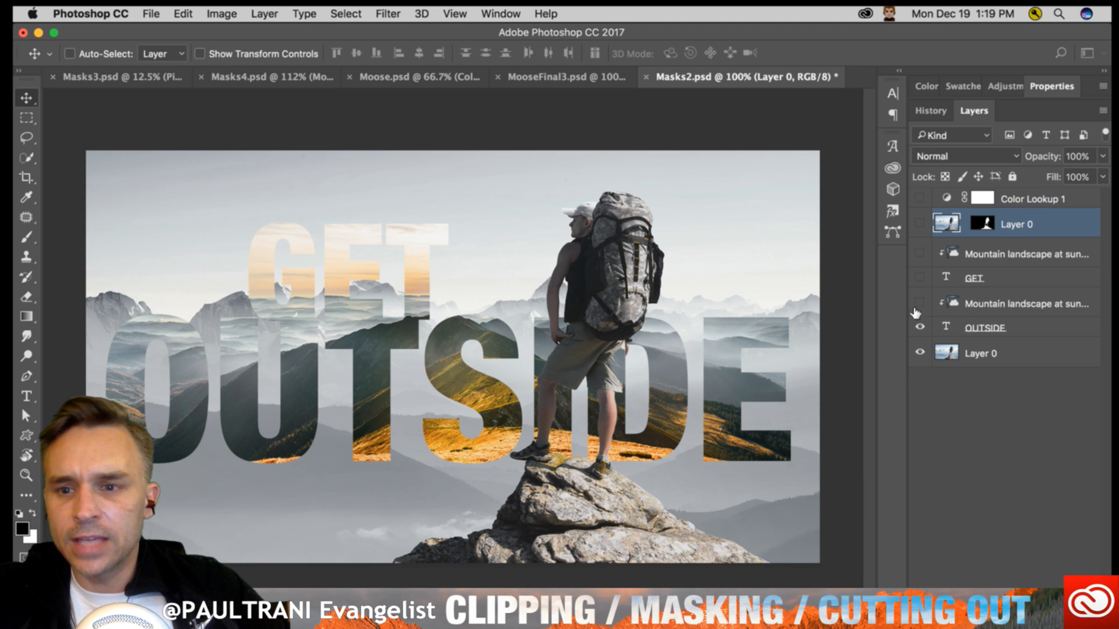
left_click(919, 352, "alt")
left_click(949, 349)
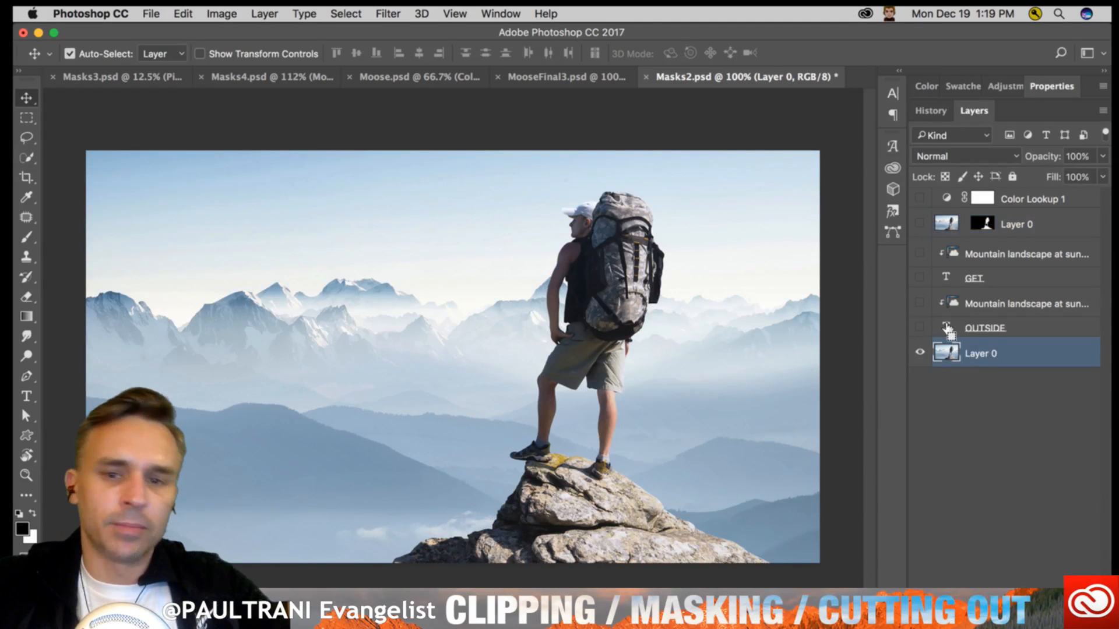
- Select the hiker's upper body and backpack on the bottom Layer 0 with the Quick Selection tool at brush size 45
key("super+plus")
left_click_drag(612, 252, 378, 332)
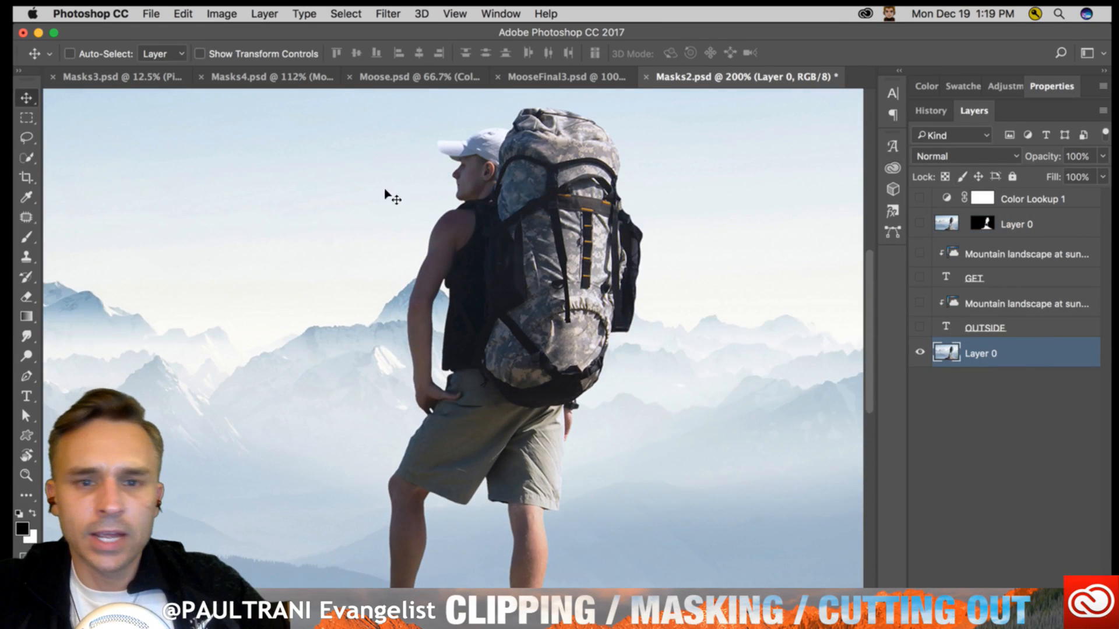
left_click(355, 9)
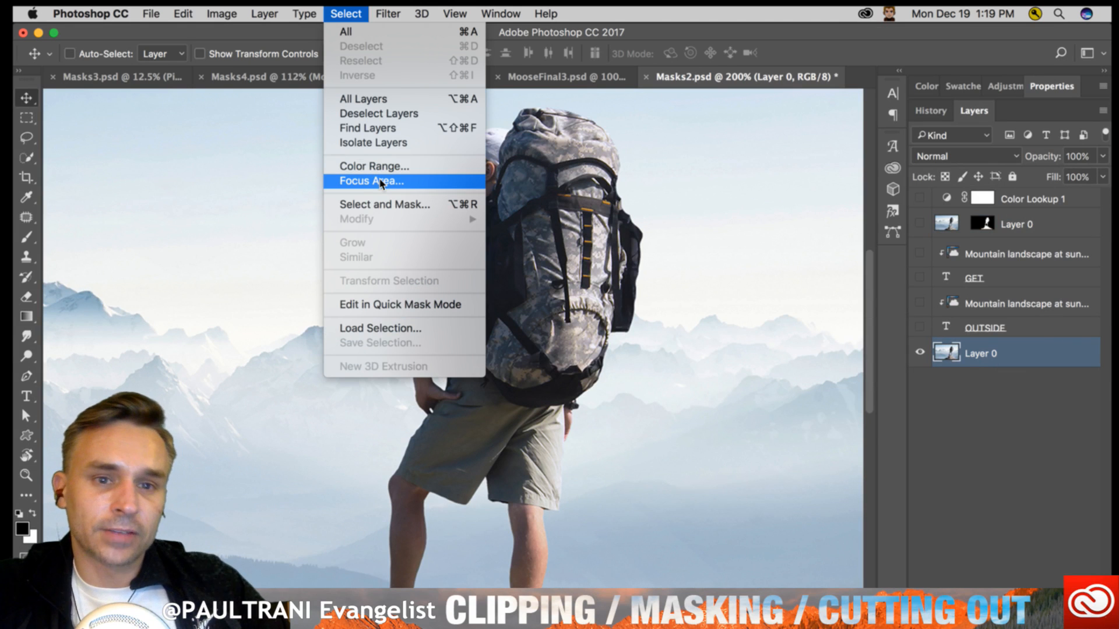
left_click(523, 226)
left_click(27, 157)
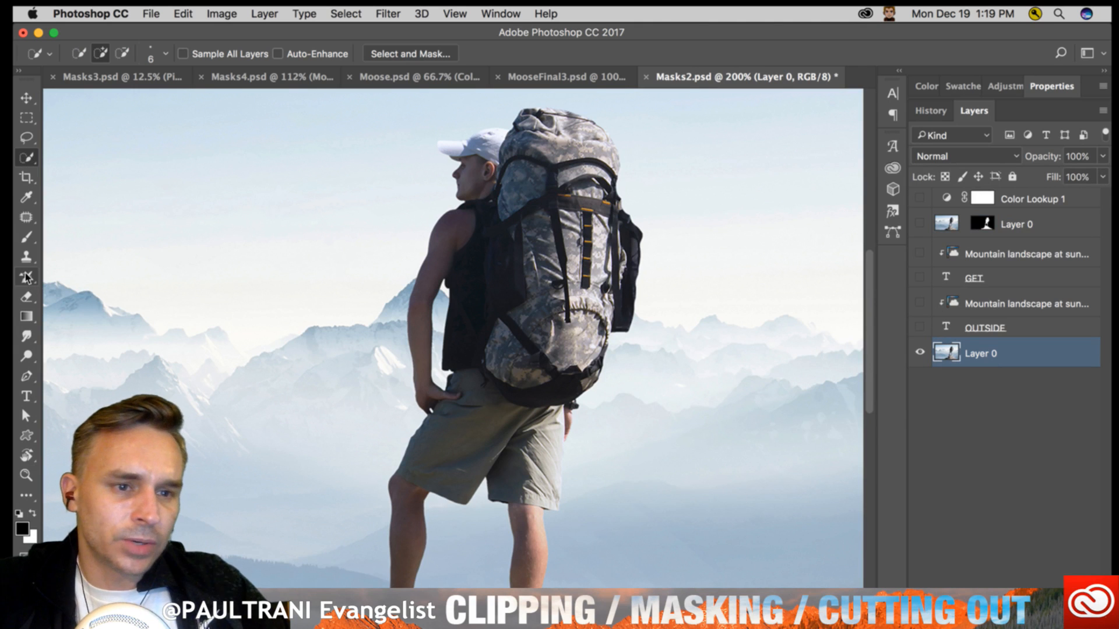
left_click(27, 158)
left_click(80, 159)
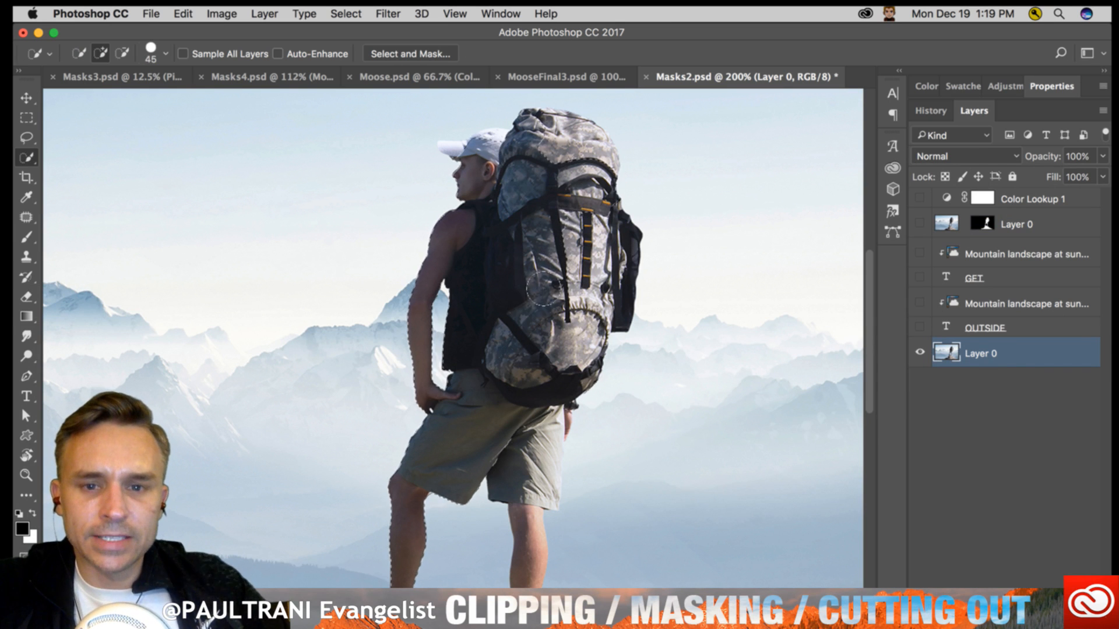
left_click_drag(539, 294, 515, 308)
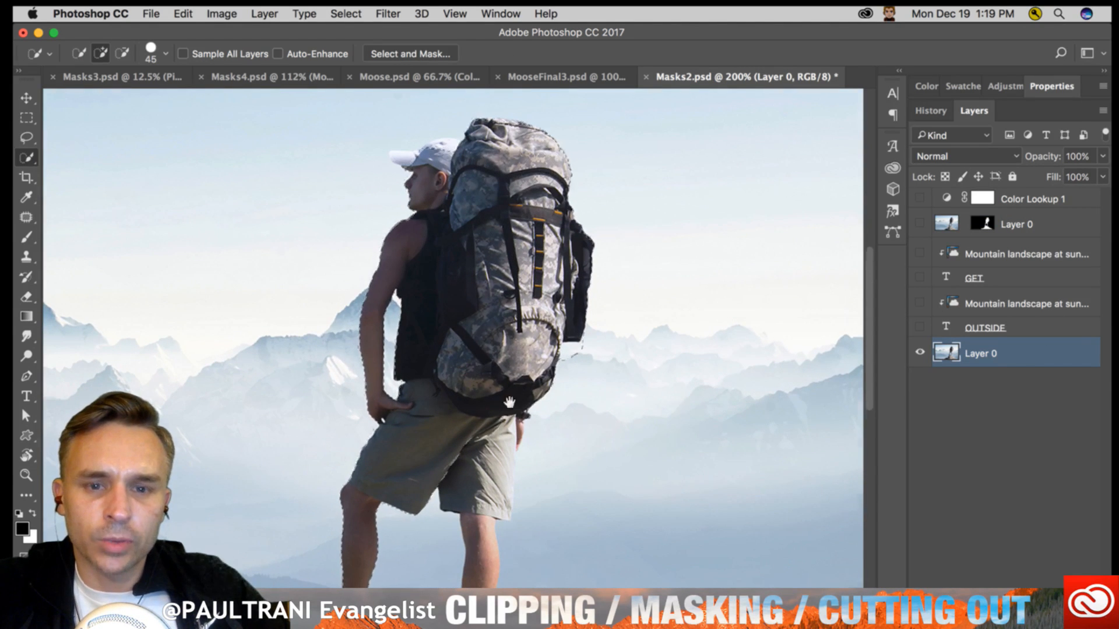
- Add the hiker's shorts and legs to the selection, reducing the brush size to 25
left_click_drag(510, 402, 551, 201)
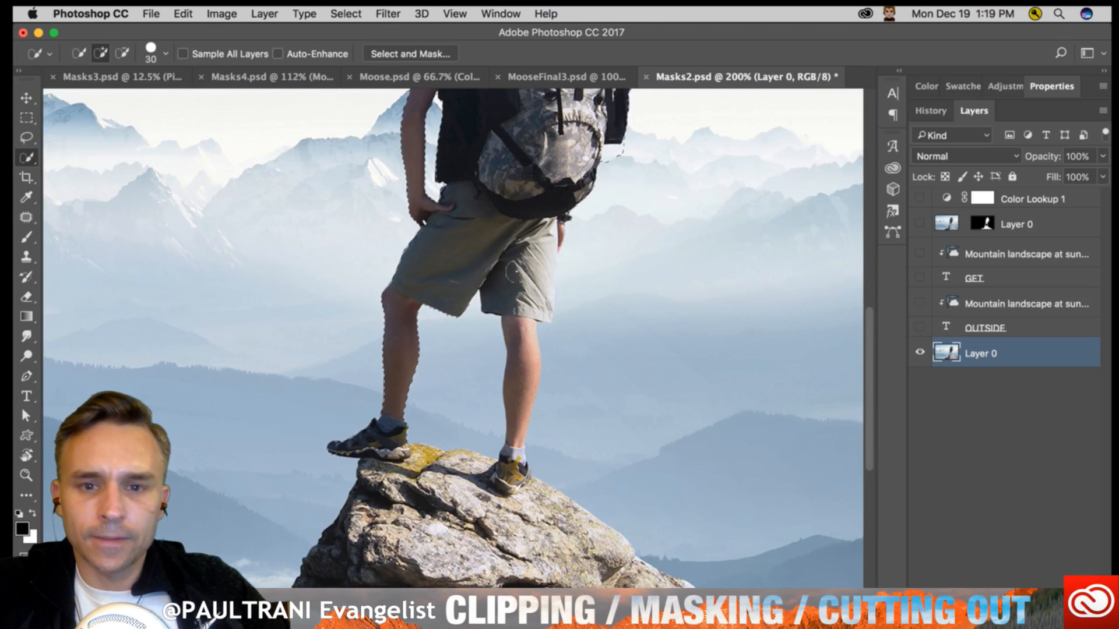
key("bracketleft")
key("bracketleft")
left_click_drag(522, 329, 514, 464)
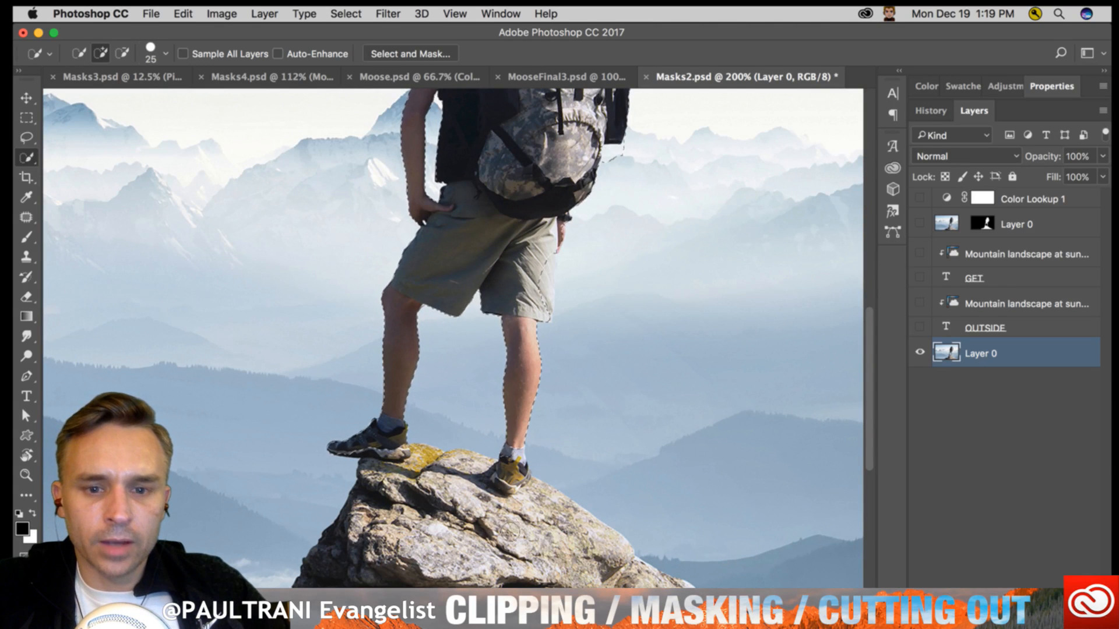
- Add the rocks beneath the hiker to the selection, down to the image's lower edge
left_click_drag(373, 540, 384, 383)
mouse_move(621, 505)
left_mouse_down()
mouse_move(353, 460)
mouse_move(188, 514)
mouse_move(291, 502)
mouse_move(679, 502)
left_mouse_up()
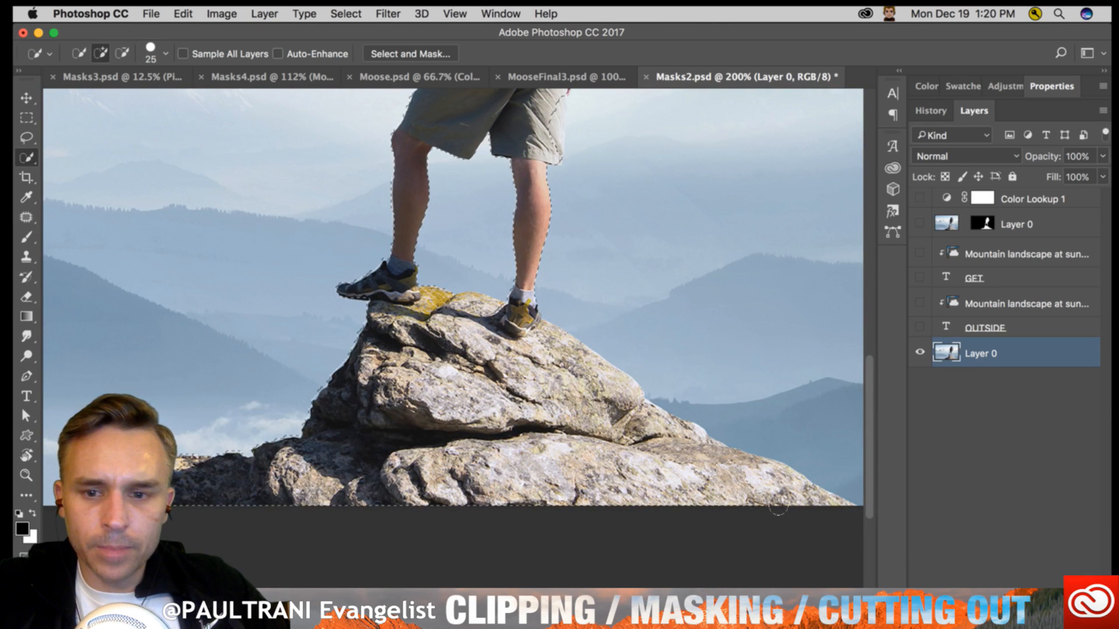
left_click_drag(778, 507, 839, 507)
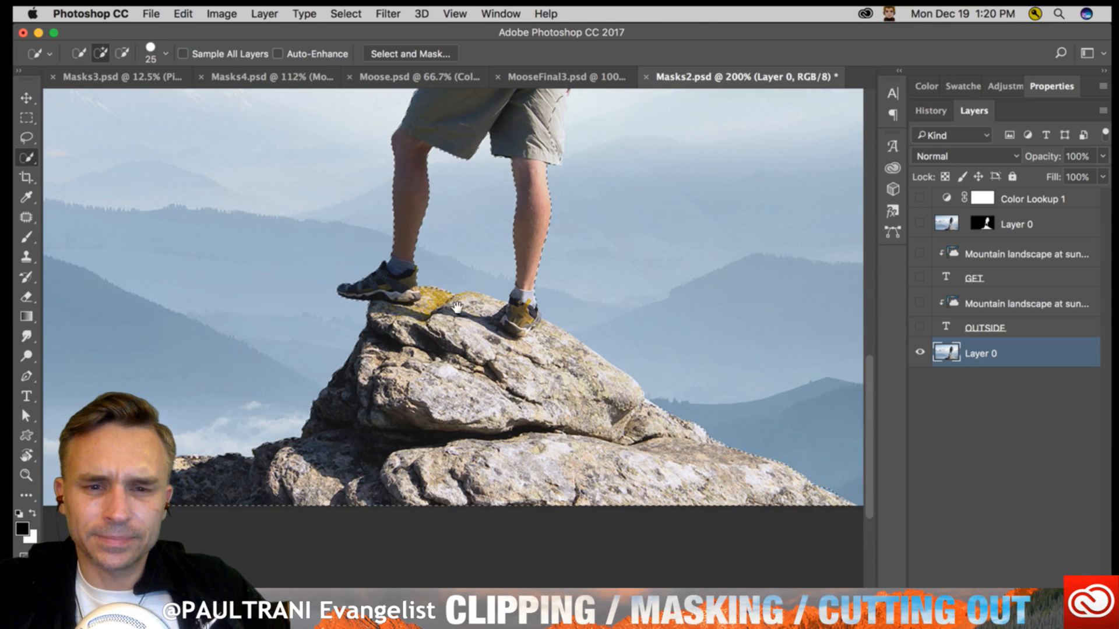
left_click_drag(456, 307, 454, 514)
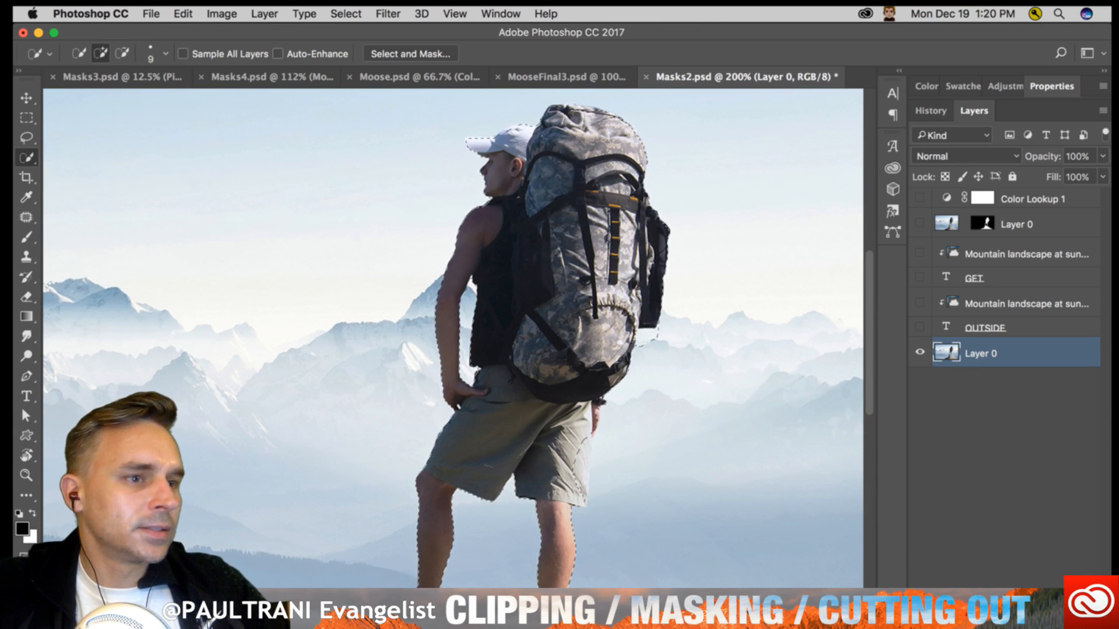
- Try deleting the background around the hiker on Layer 0, and restore both the image and the hiker selection
key("alt+super+r")
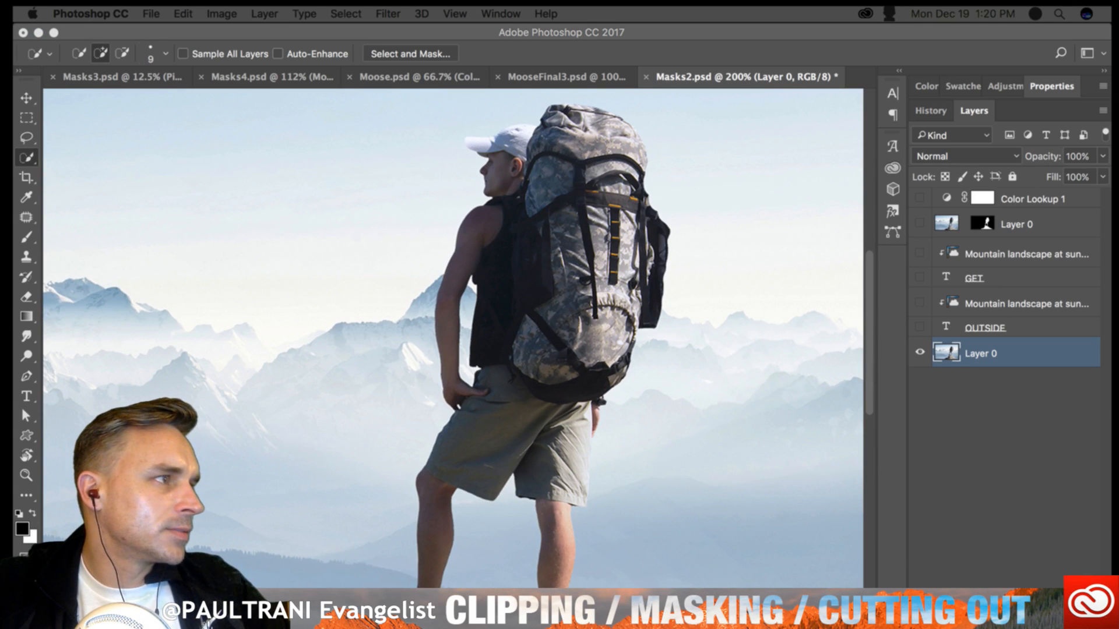
left_click(522, 399)
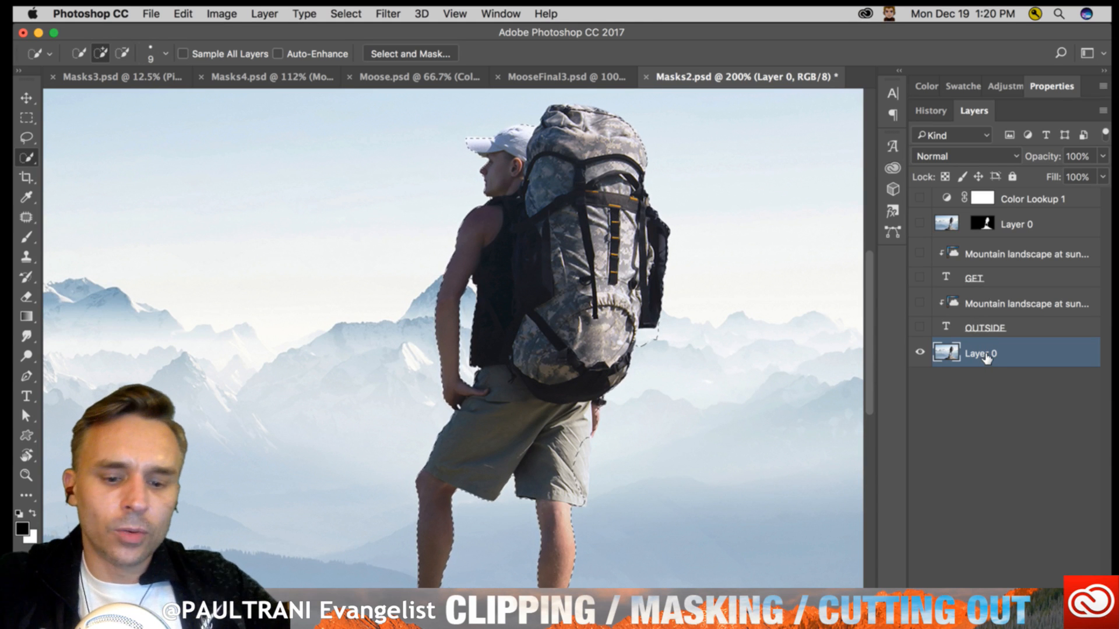
key("Delete")
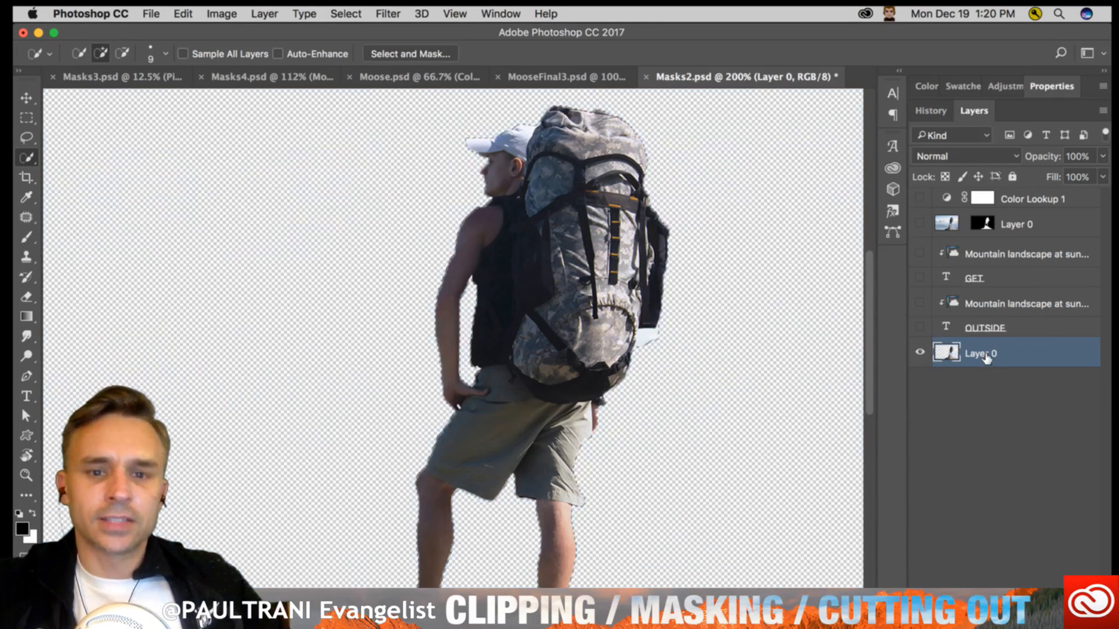
key("super+z")
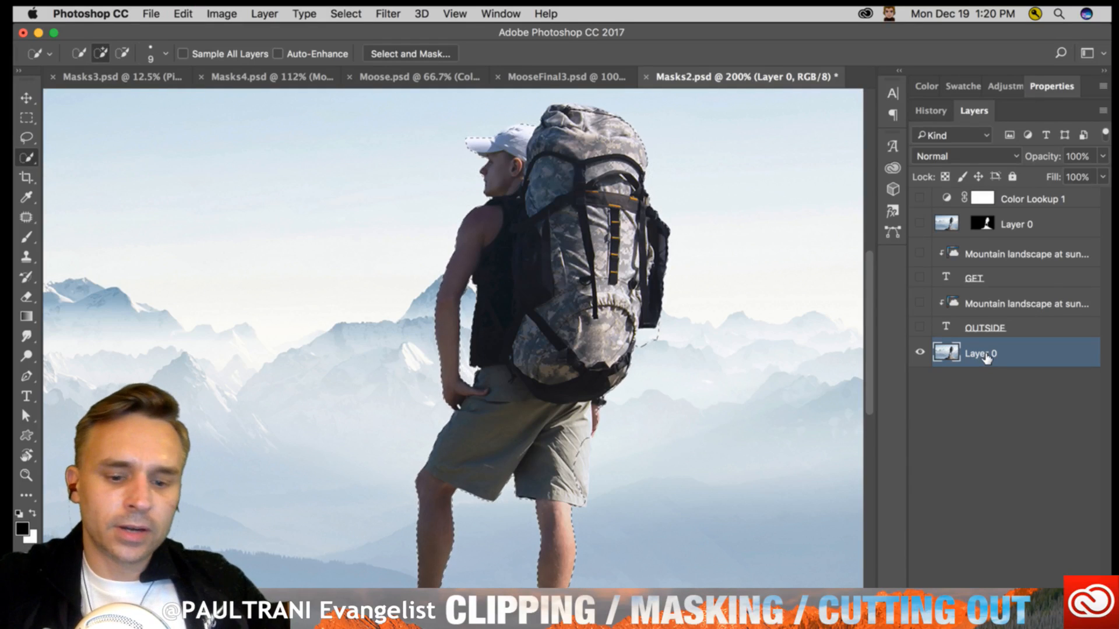
key("shift+super+i")
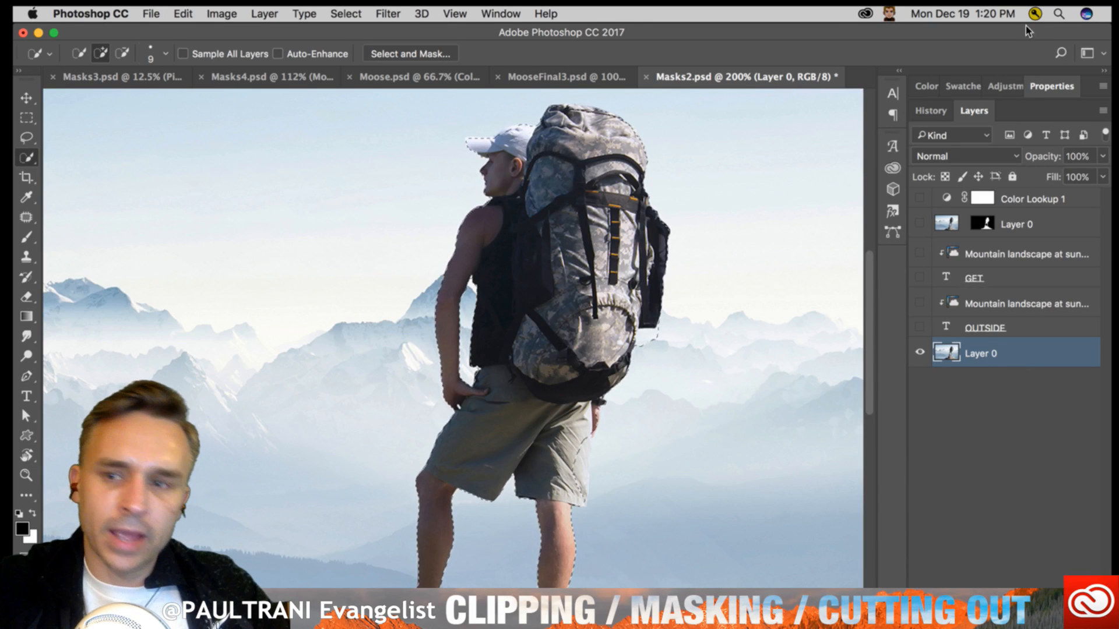
- Add a layer mask to the bottom Layer 0 from the hiker selection and dock the Layers panel beside Properties and History
left_click_drag(979, 111, 768, 118)
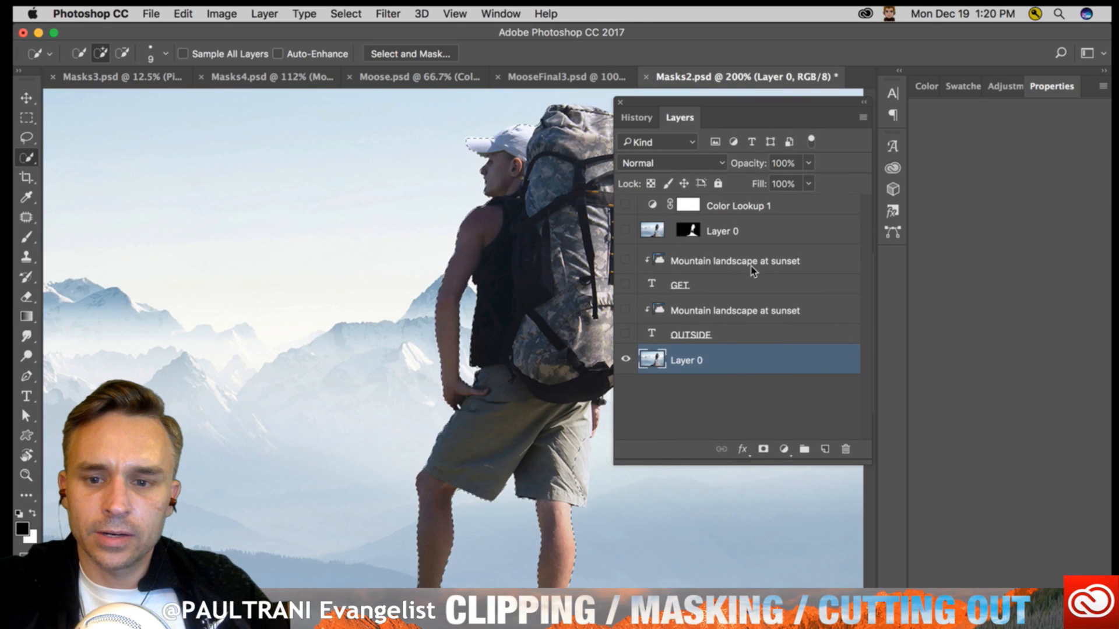
left_click(764, 448)
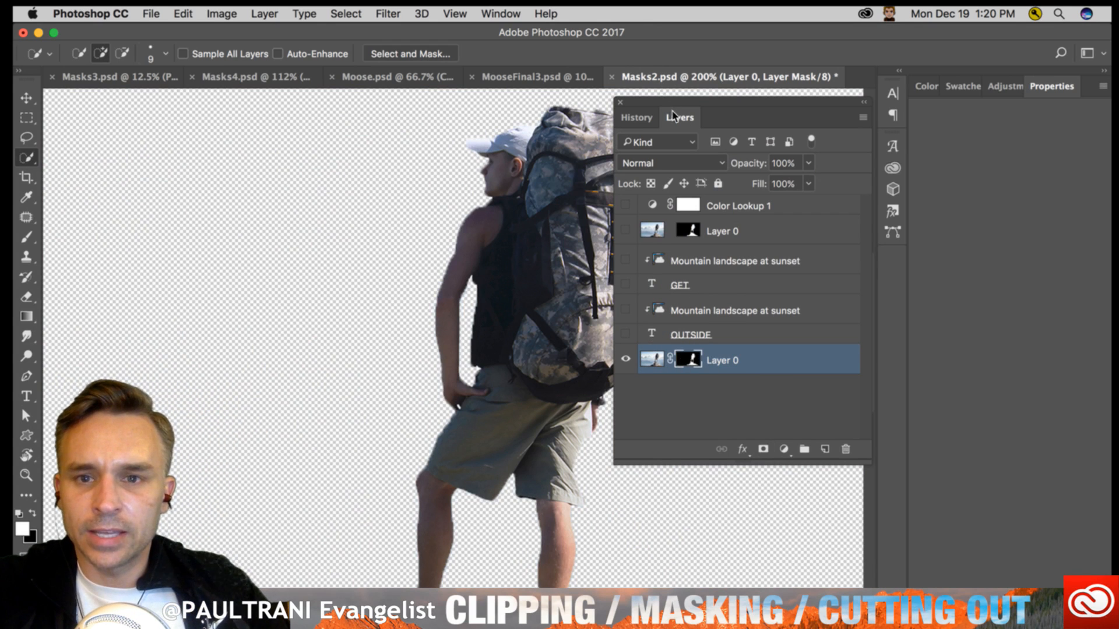
left_click_drag(721, 114, 1004, 87)
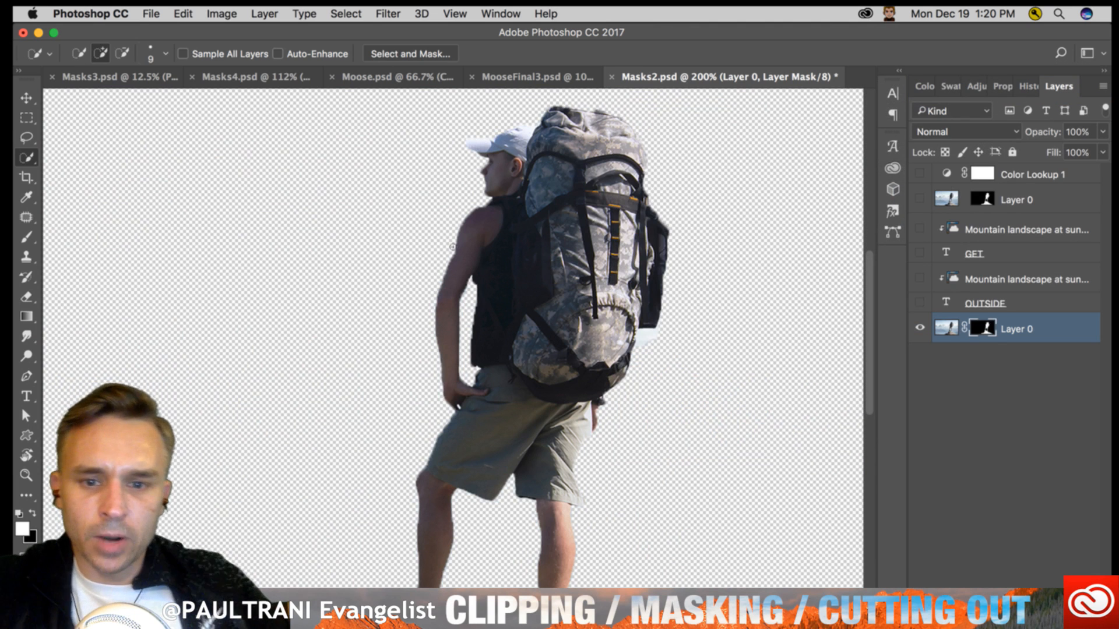
- Target Layer 0's image and set up the Brush tool with a white foreground and a hard round tip for the shorts area
key("super+plus")
key("super+plus")
left_click_drag(536, 365, 428, 181)
key("super+plus")
key("super+plus")
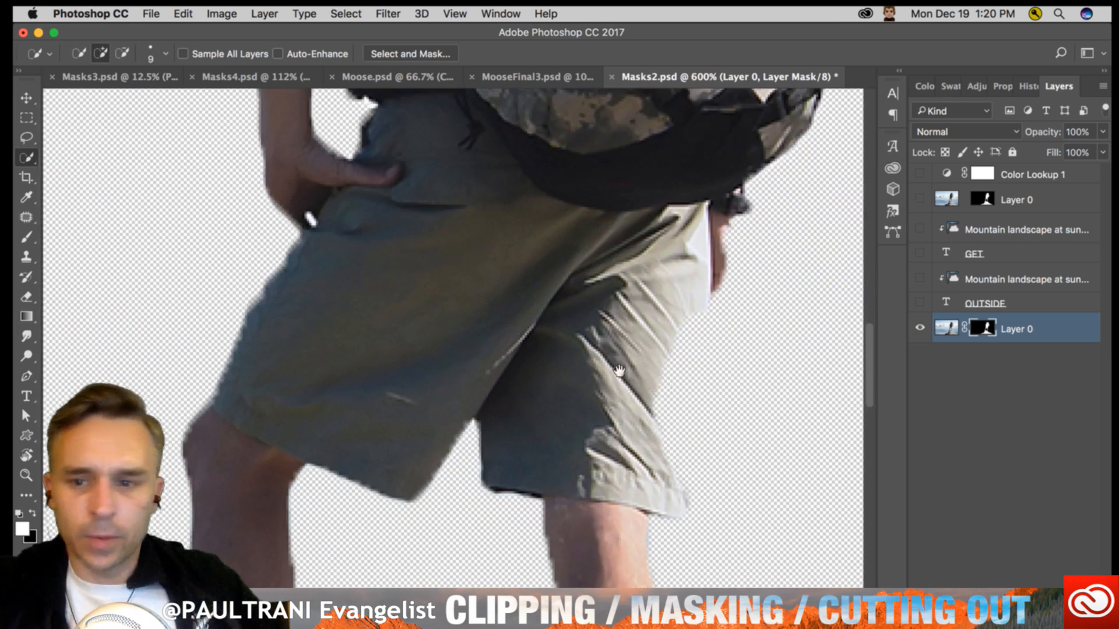
left_click_drag(577, 373, 403, 316)
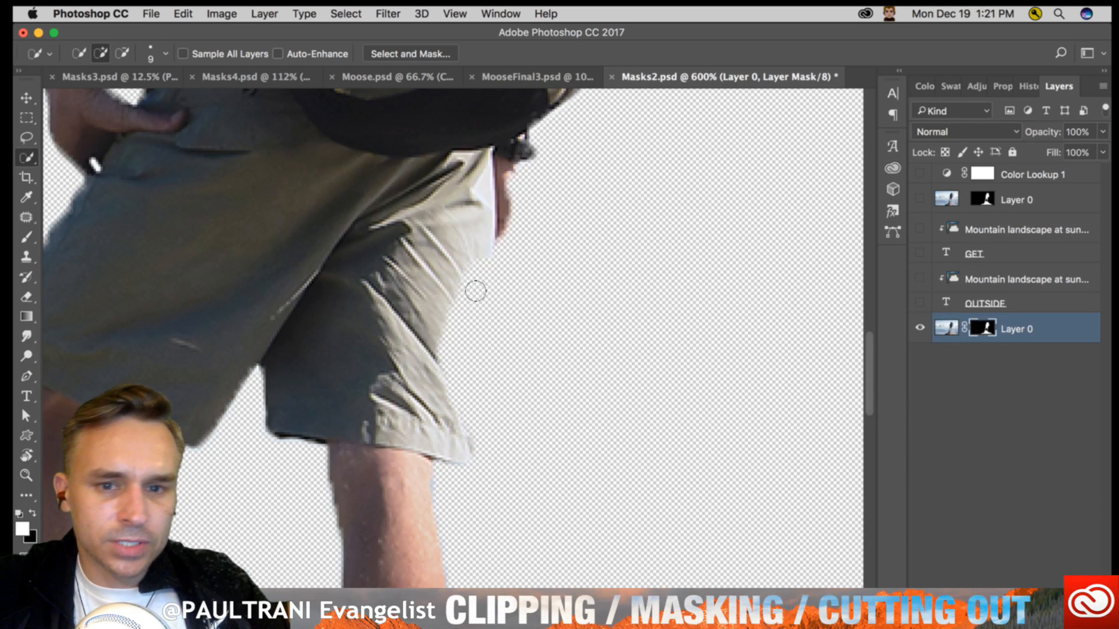
left_click(958, 327)
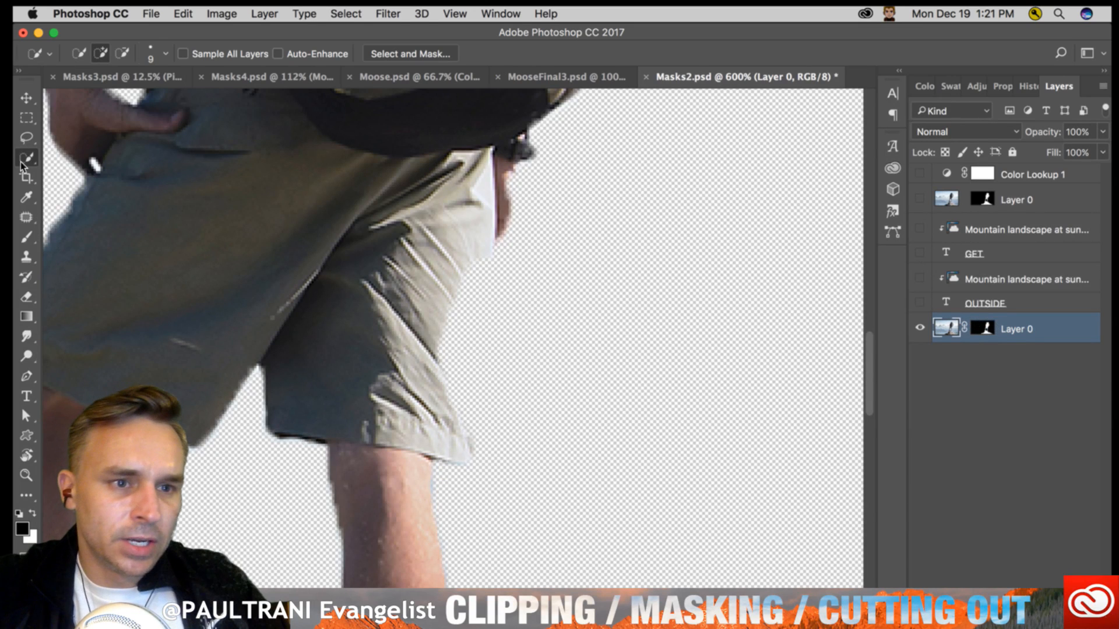
left_click(27, 237)
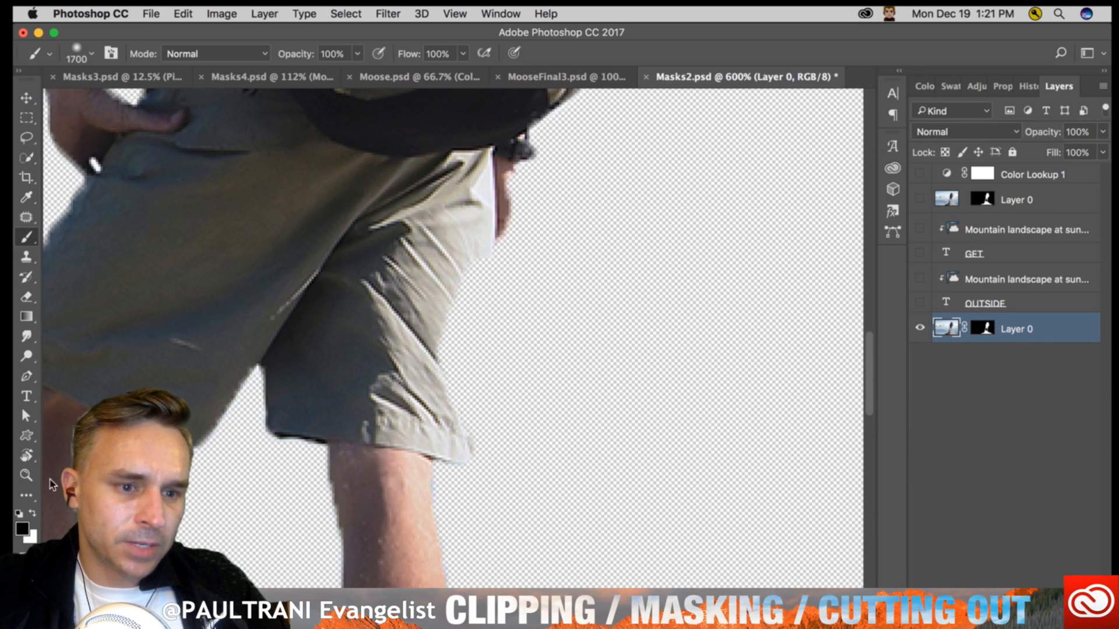
left_click(33, 513)
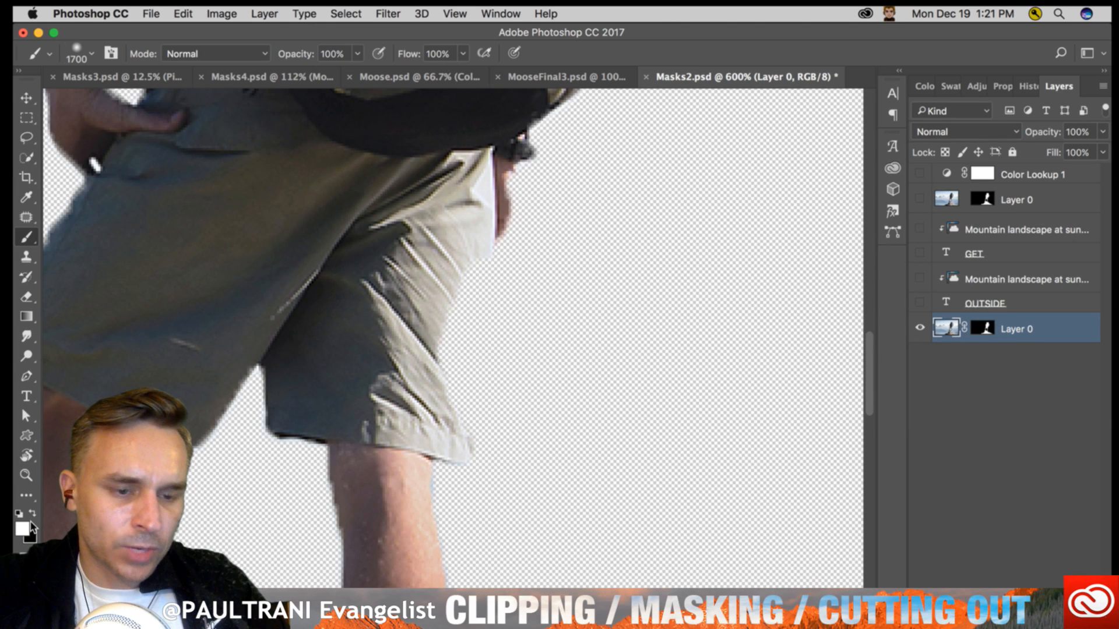
left_click(92, 53)
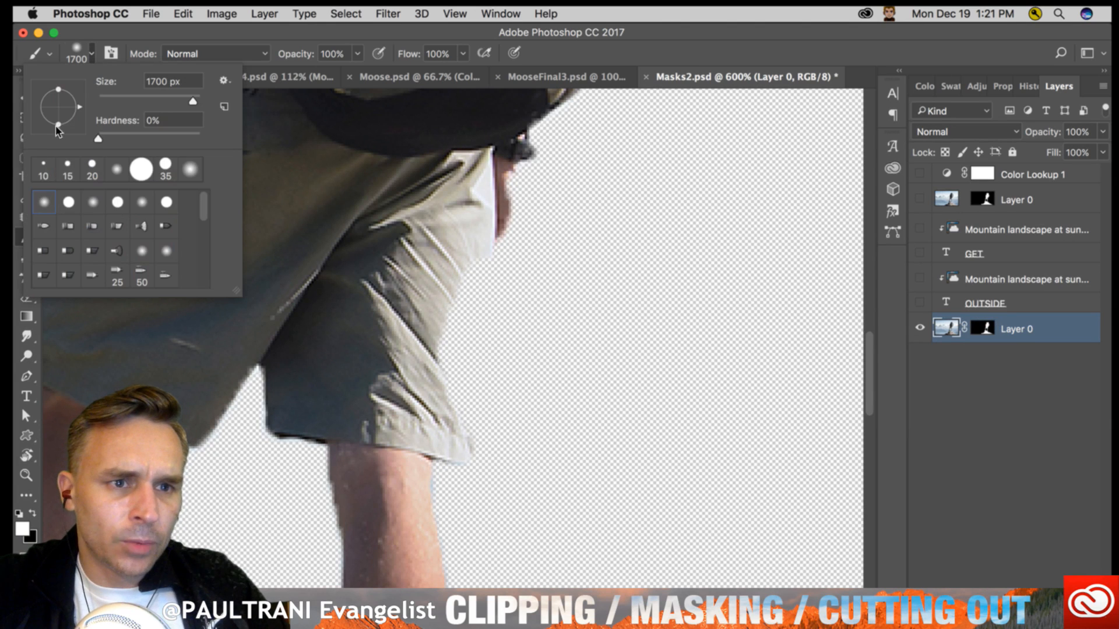
double_click(71, 199)
- Try a white brush stroke on Layer 0's image and another on its layer mask, undoing each and keeping the mask targeted
left_click(445, 374)
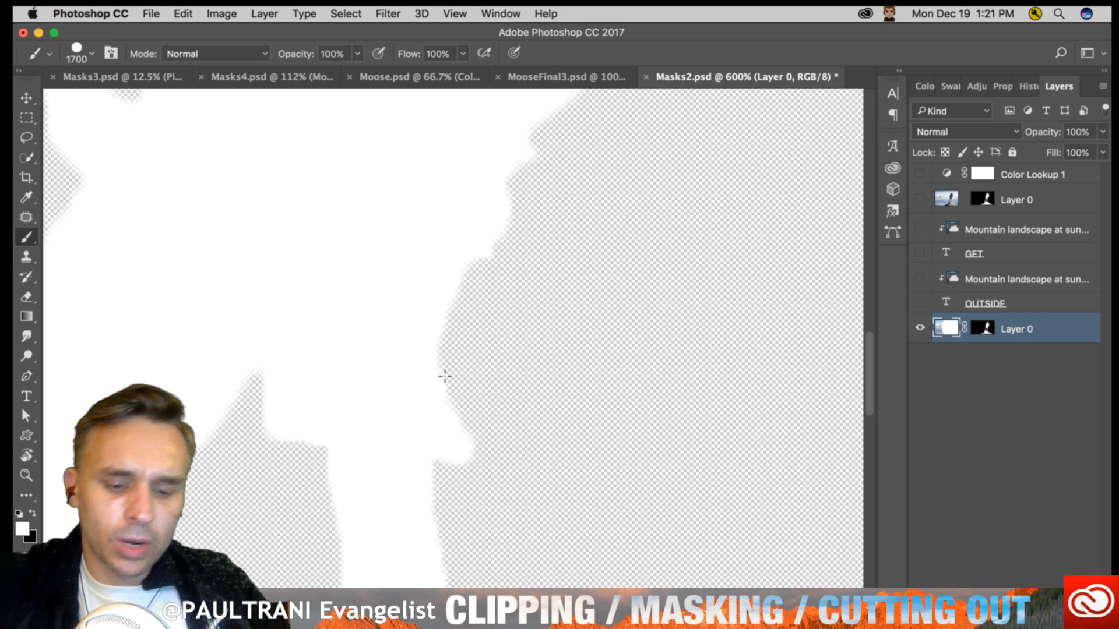
key("super+z")
left_click(983, 328)
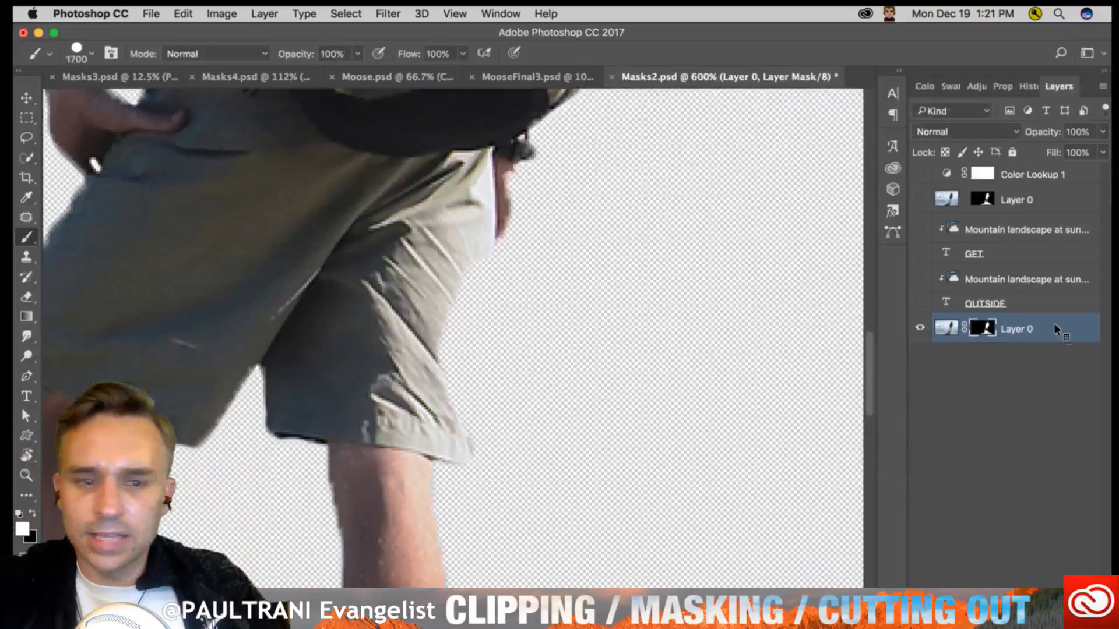
left_click(455, 318)
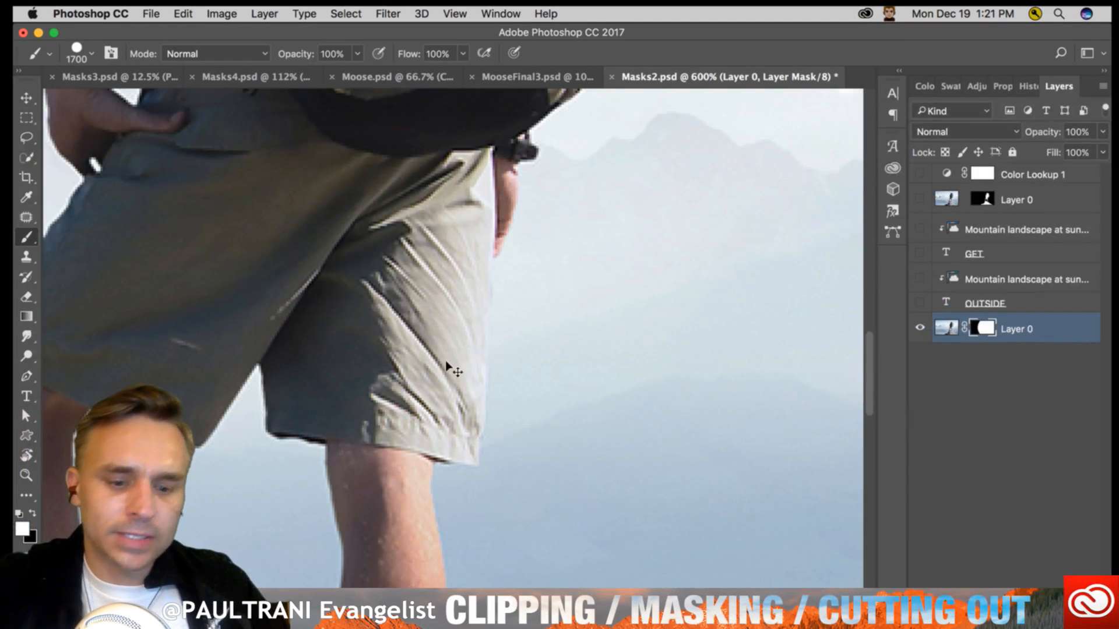
key("super+z")
- Reduce the brush size to 30 and restore the missing rear edge of the hiker's shorts in the mask, keeping the sky hidden
key("bracketleft")
key("bracketleft")
key("bracketleft")
key("bracketleft")
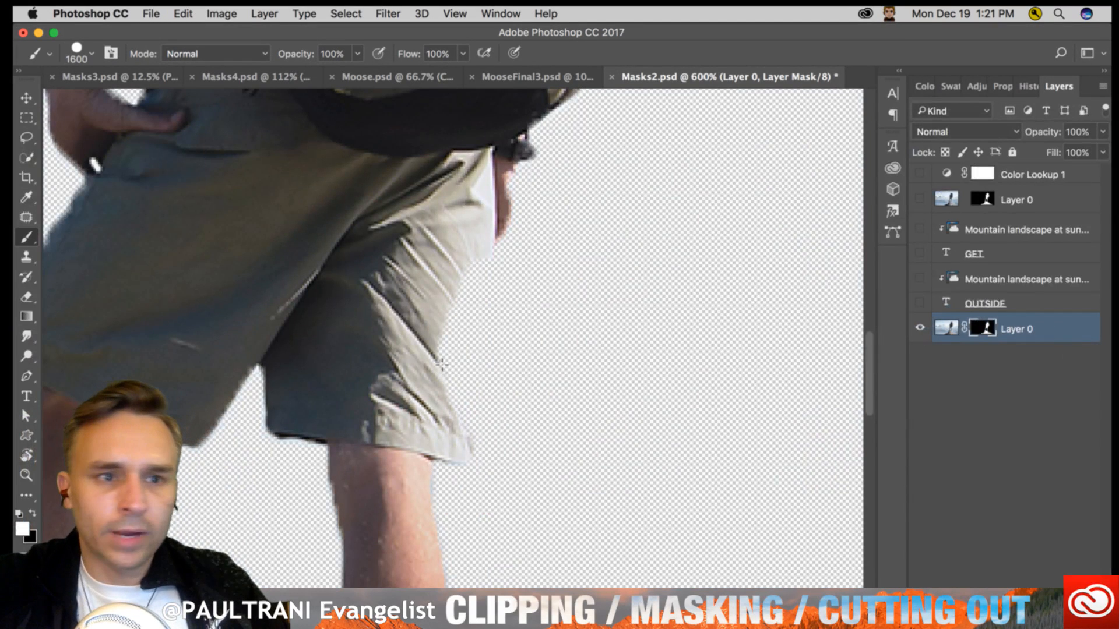
key("bracketleft")
key("bracketleft")
key("bracketleft")
key("bracketleft")
key("bracketleft")
key("bracketleft")
key("bracketleft")
key("bracketleft")
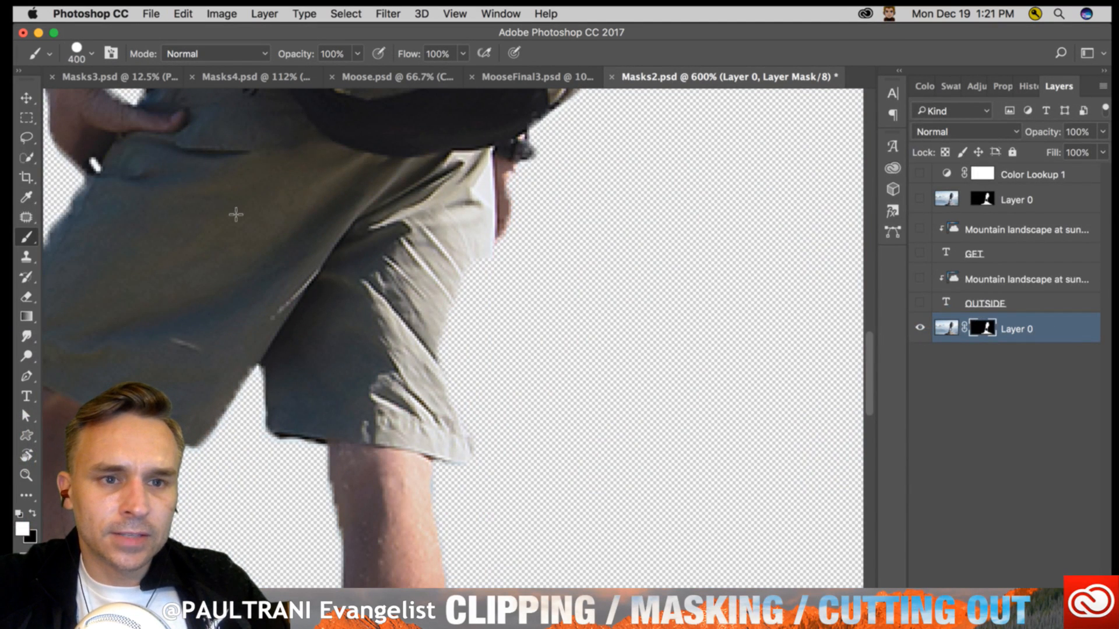
key("bracketleft")
key("bracketleft")
key("bracketleft")
key("bracketleft")
key("bracketleft")
key("bracketleft")
key("bracketleft")
key("bracketleft")
key("bracketleft")
key("bracketleft")
key("bracketleft")
key("bracketleft")
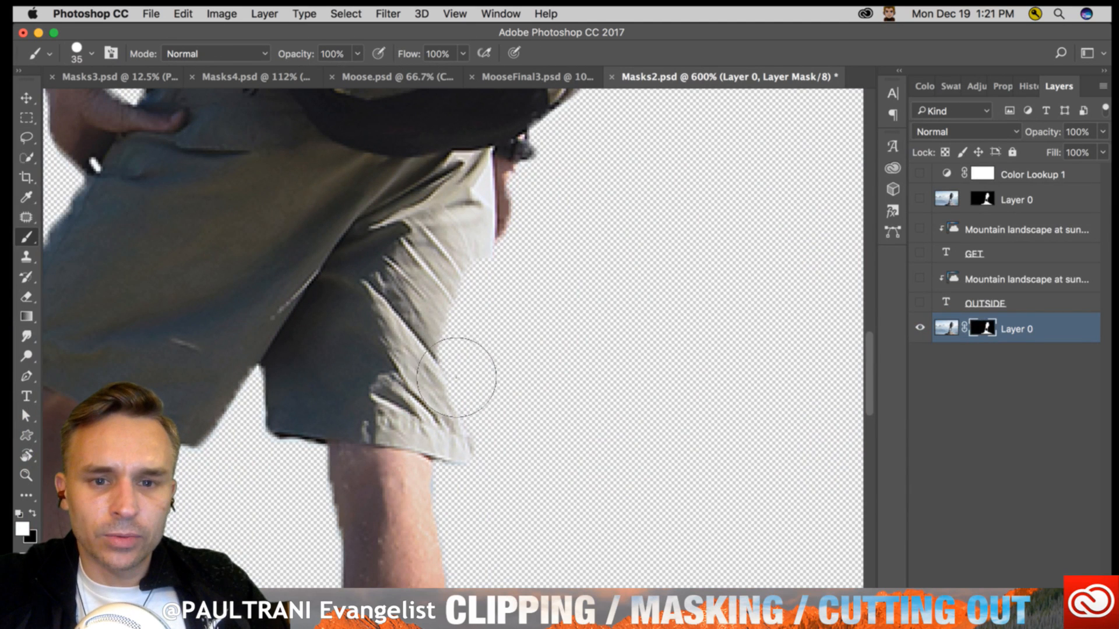
key("bracketleft")
left_click_drag(454, 355, 775, 356)
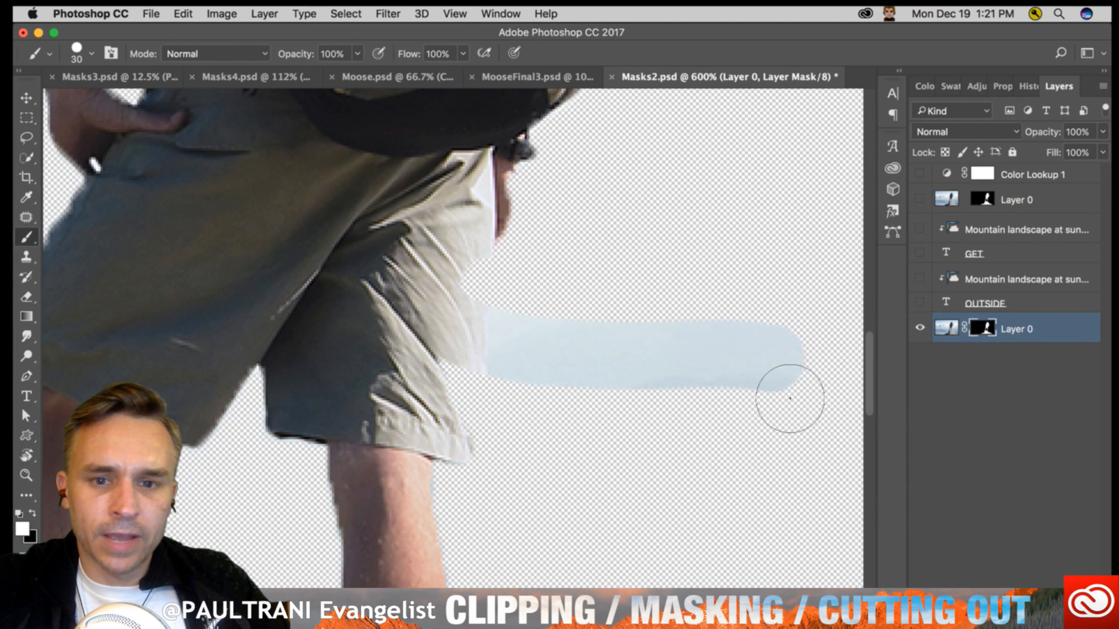
mouse_move(790, 398)
left_mouse_down()
mouse_move(482, 453)
mouse_move(612, 419)
mouse_move(455, 400)
mouse_move(472, 420)
mouse_move(793, 442)
mouse_move(716, 325)
mouse_move(704, 435)
left_mouse_up()
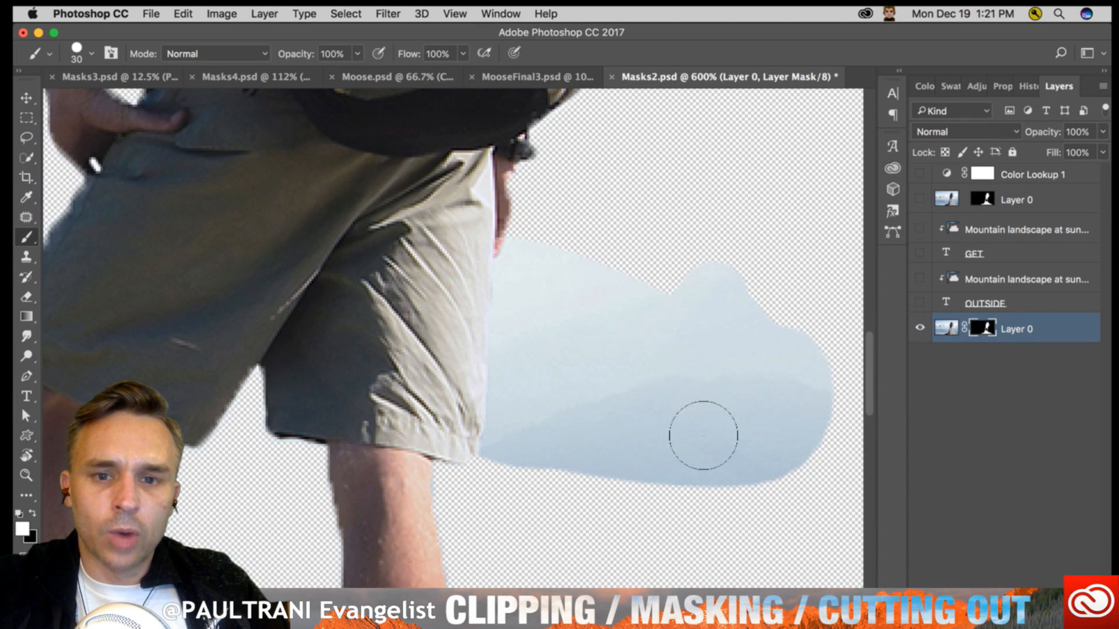
key("super+z")
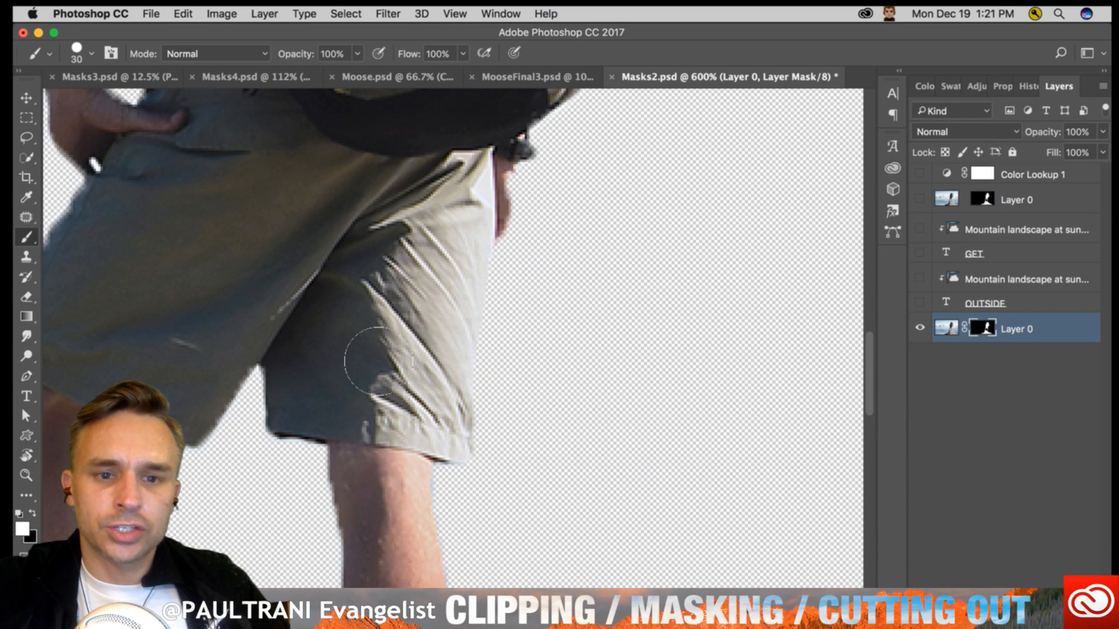
- Paint the mask black to hide the leftover sky patch beneath the backpack's side pocket
scroll(342, 237, "up", 5)
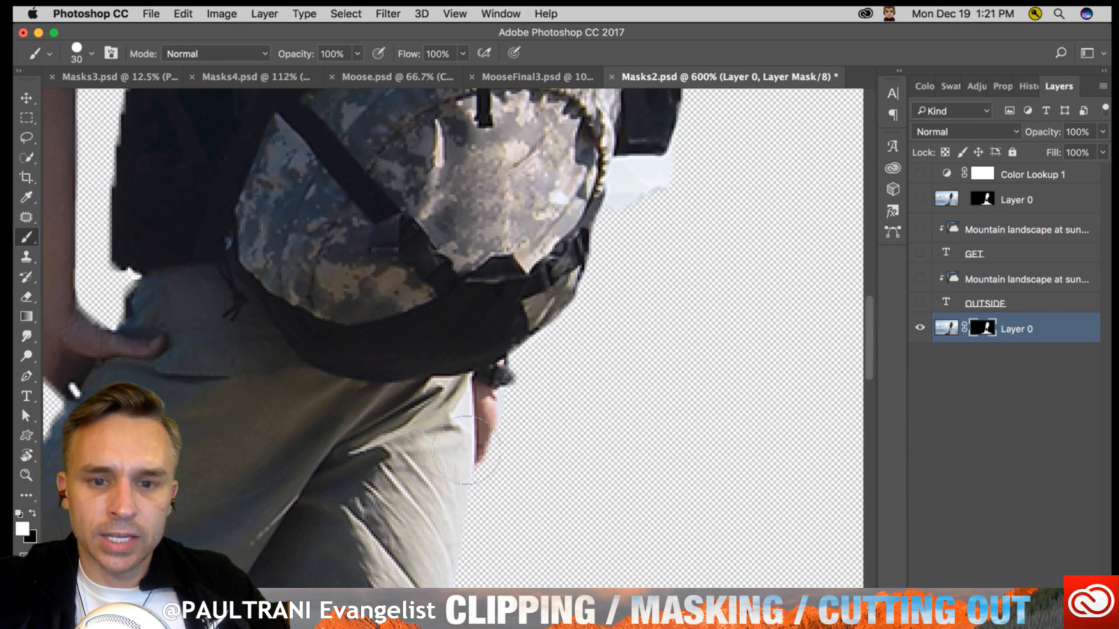
scroll(464, 450, "up", 5)
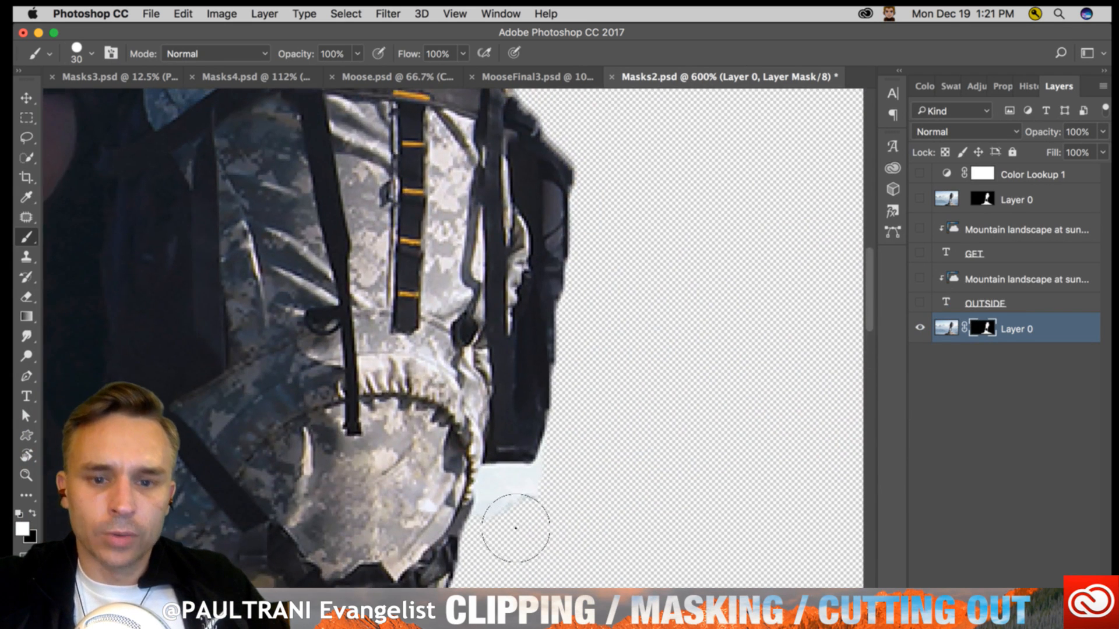
key("super+equal")
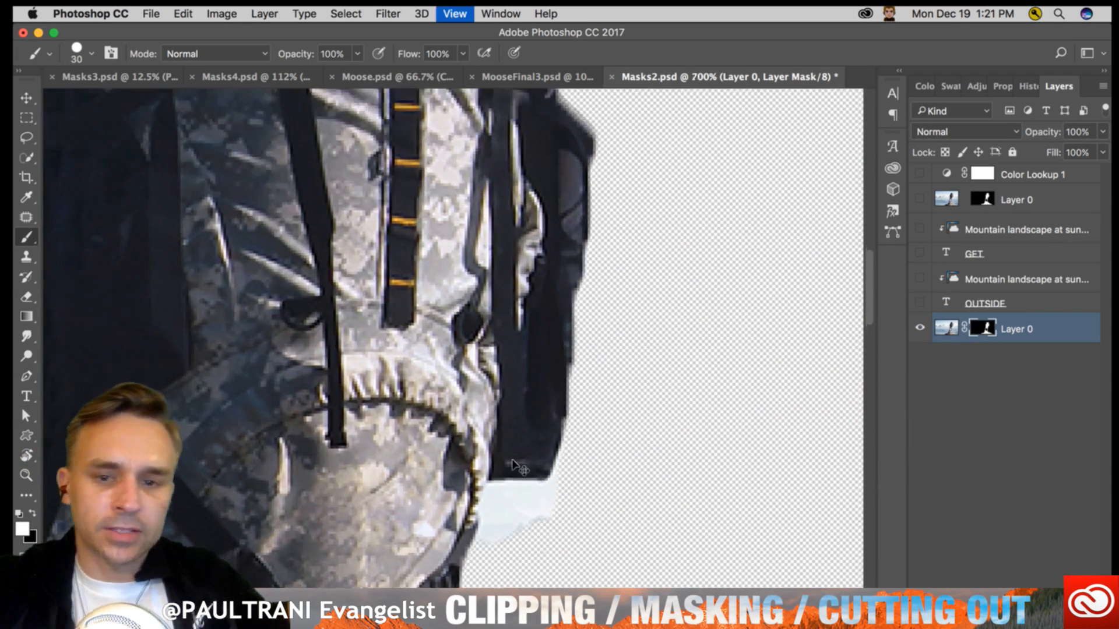
key("super+equal")
scroll(512, 466, "down", 5)
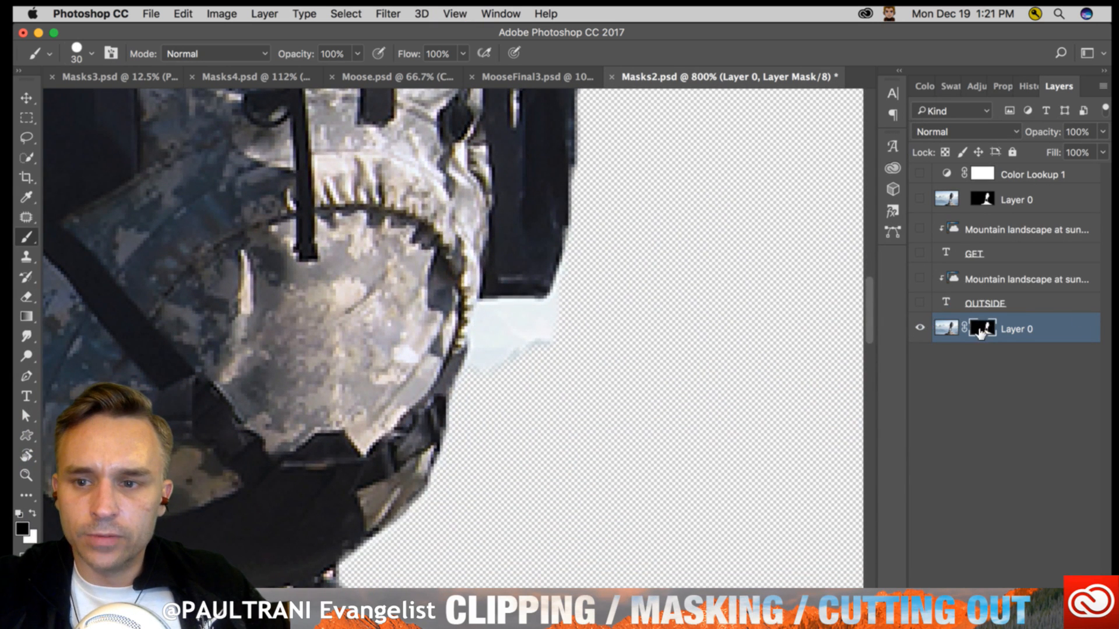
mouse_move(519, 362)
left_mouse_down()
mouse_move(492, 395)
mouse_move(540, 386)
left_mouse_up()
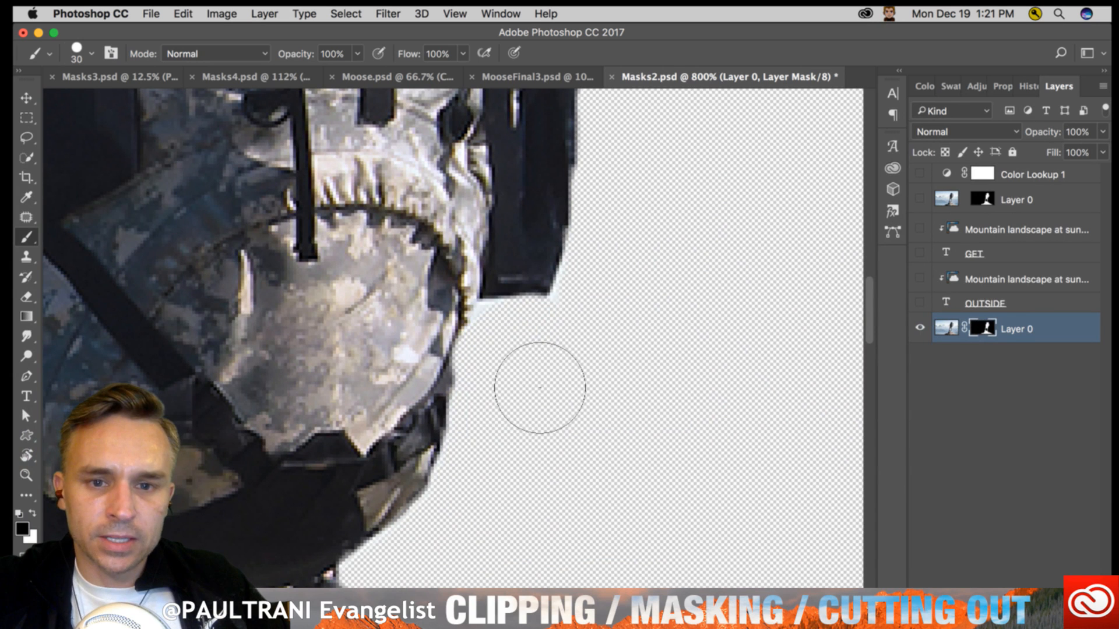
- Examine the whole hiker and rock cutout against the transparent background, viewing the full canvas at 100%
key("z")
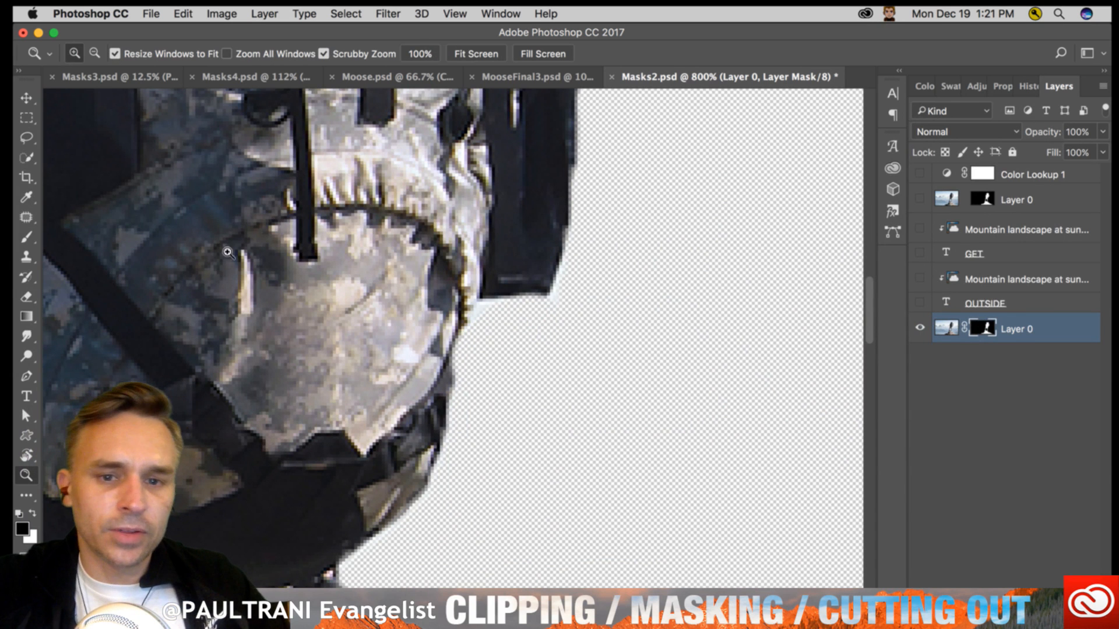
key("super+minus")
key("super+minus")
key("super+minus")
key("super+minus")
key("super+minus")
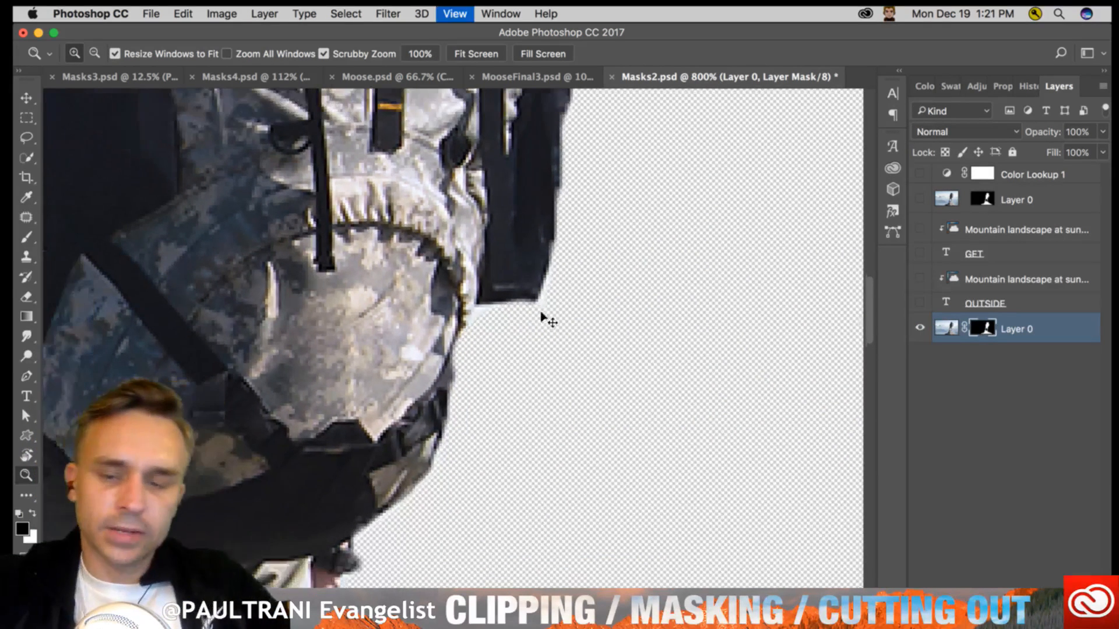
key("super+minus")
key("super+minus")
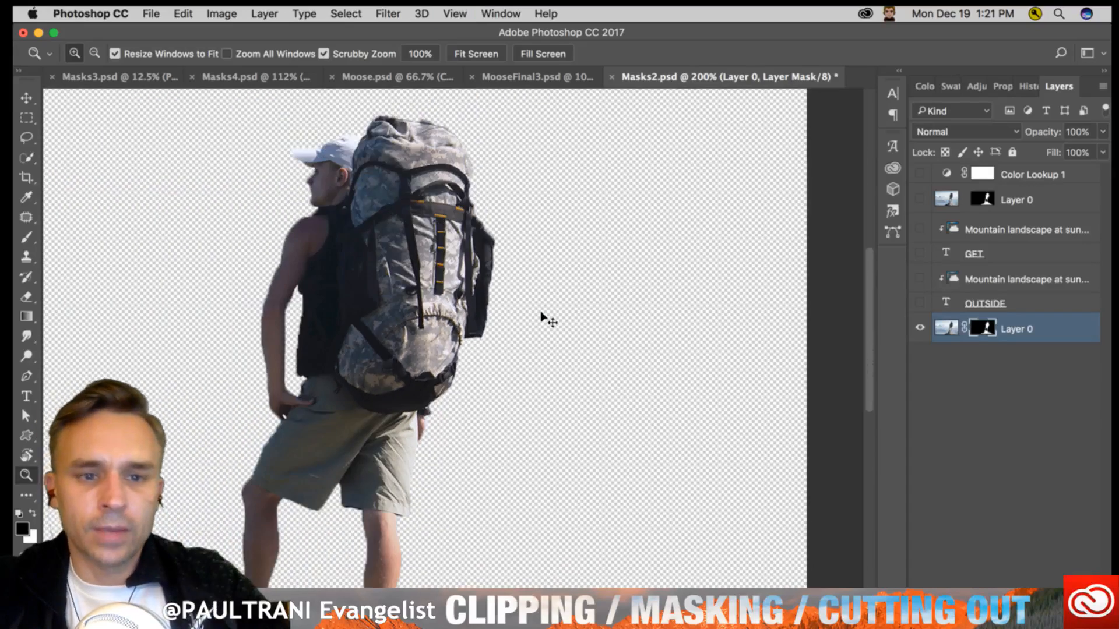
key("super+plus")
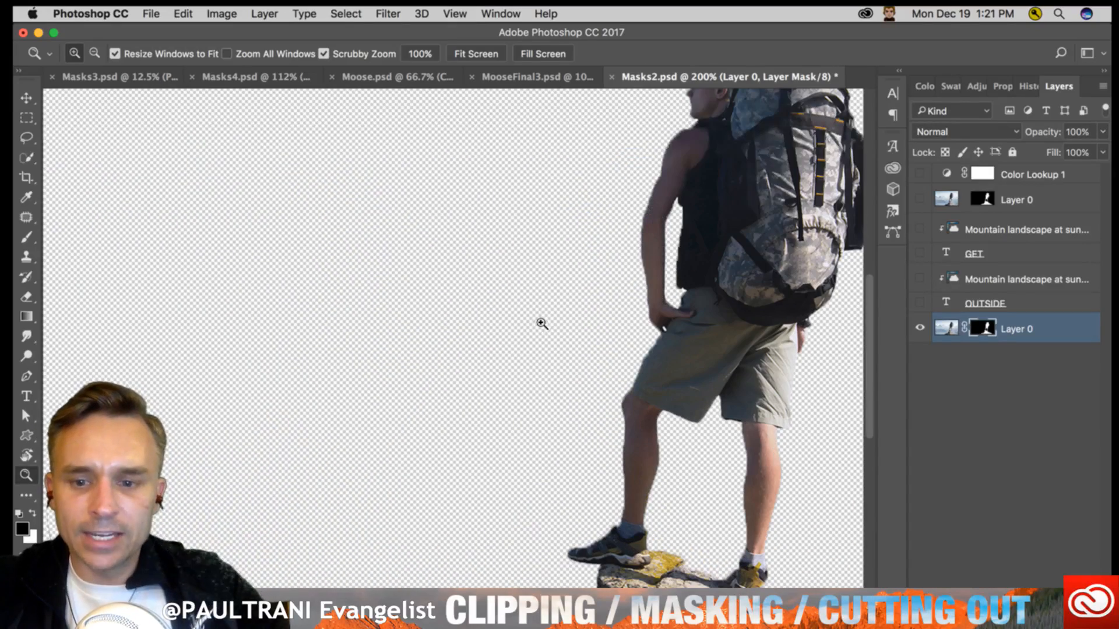
key("super+minus")
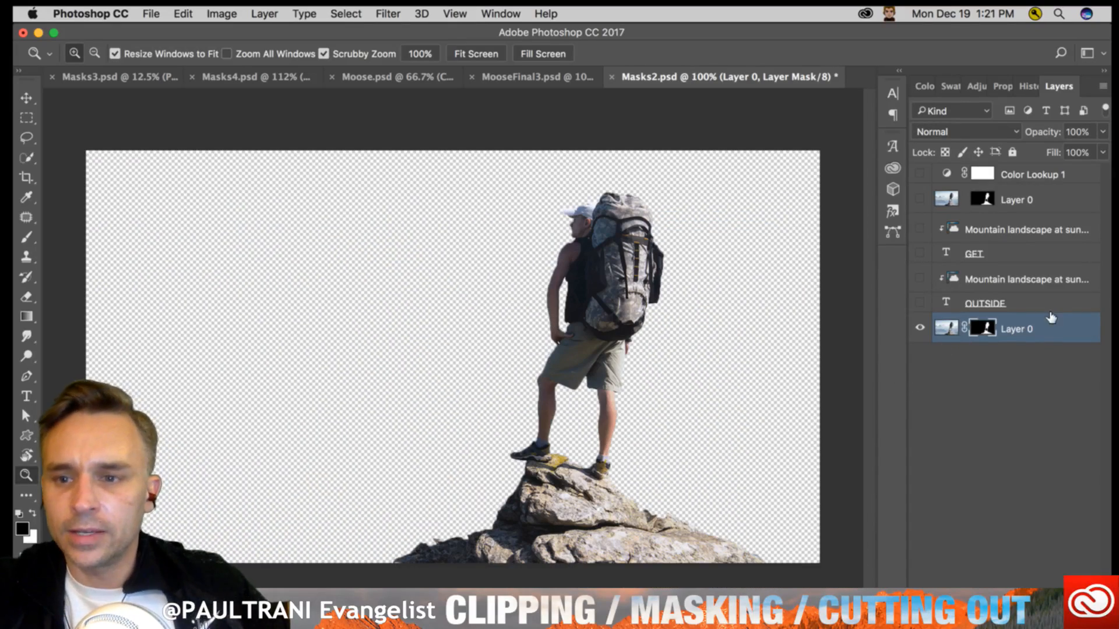
- Duplicate the masked Layer 0 and remove the layer mask from the lower copy so the full photo sits beneath the cutout
left_click_drag(1019, 326, 1070, 603)
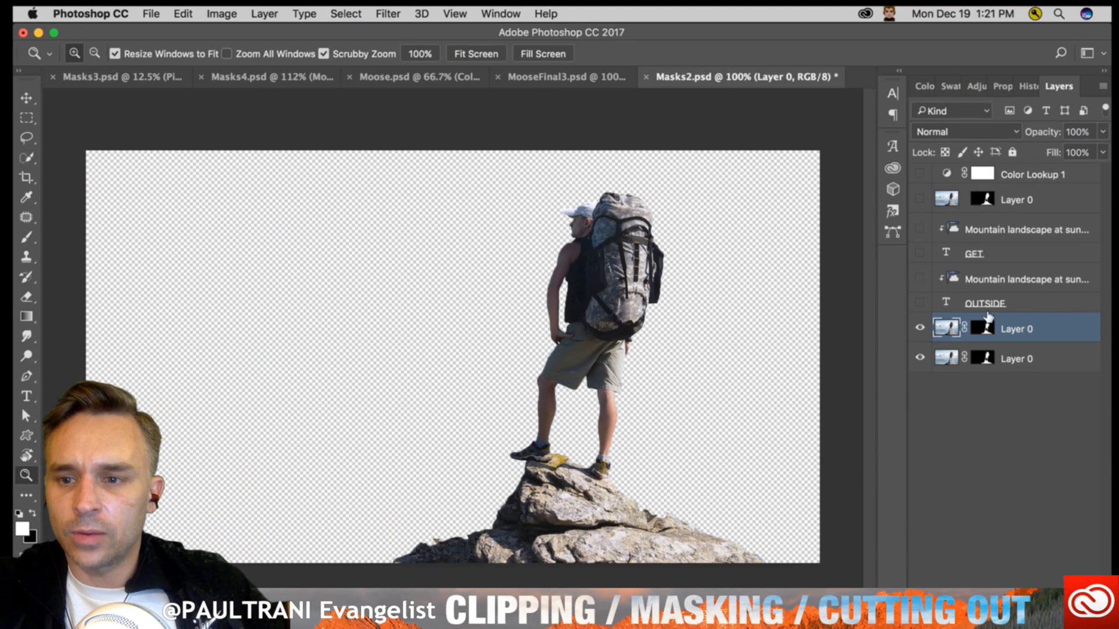
right_click(986, 325)
left_click(1060, 329)
left_click_drag(1060, 330, 1043, 386)
left_click(1019, 326)
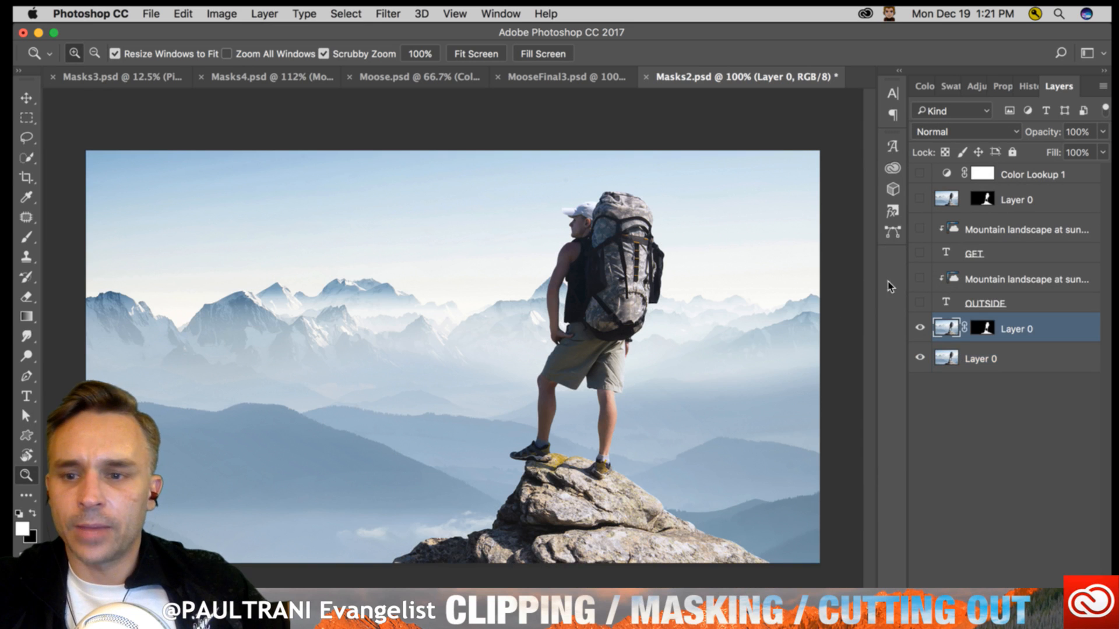
- Show the OUTSIDE text layer and move the word slightly higher across the mountains and hiker
left_click(26, 397)
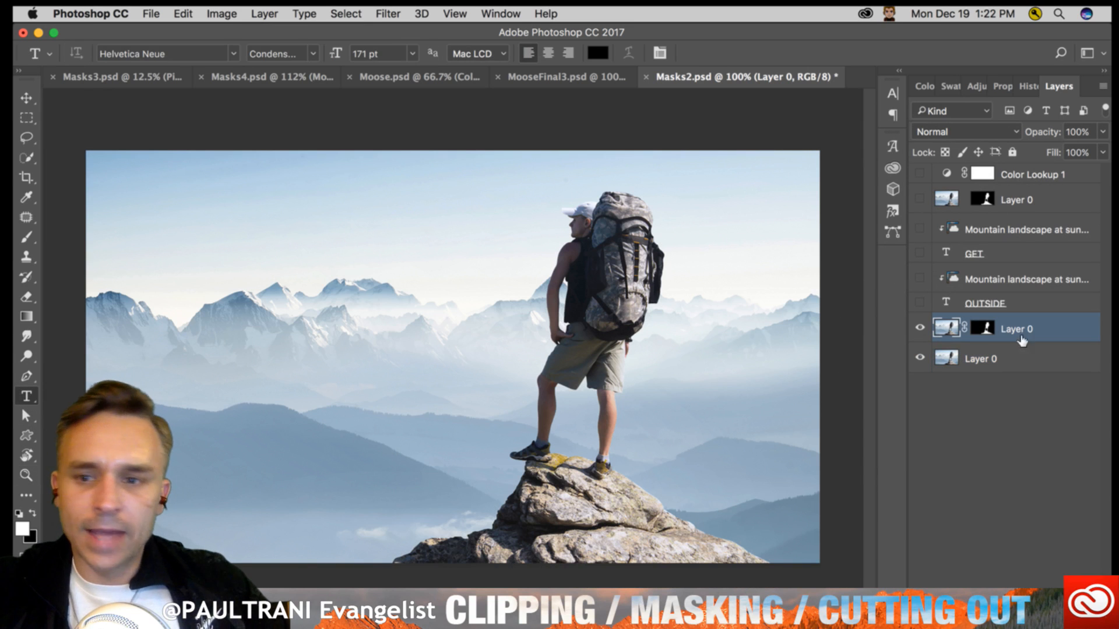
left_click(1004, 299)
left_click(919, 302)
key("v")
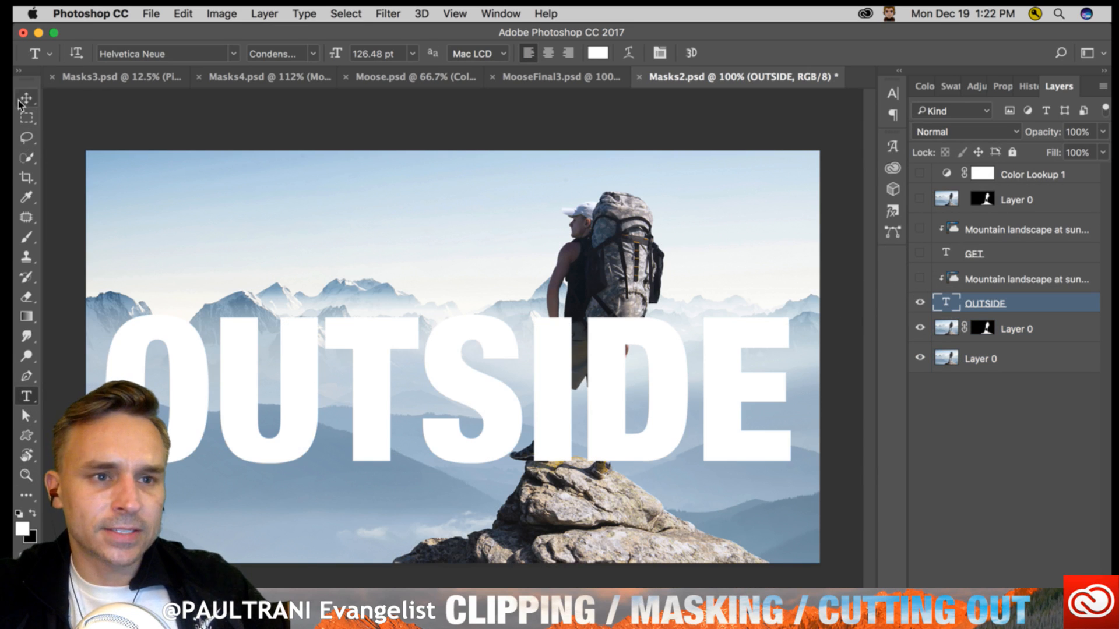
mouse_move(361, 456)
left_mouse_down()
mouse_move(342, 437)
mouse_move(373, 402)
mouse_move(369, 443)
left_mouse_up()
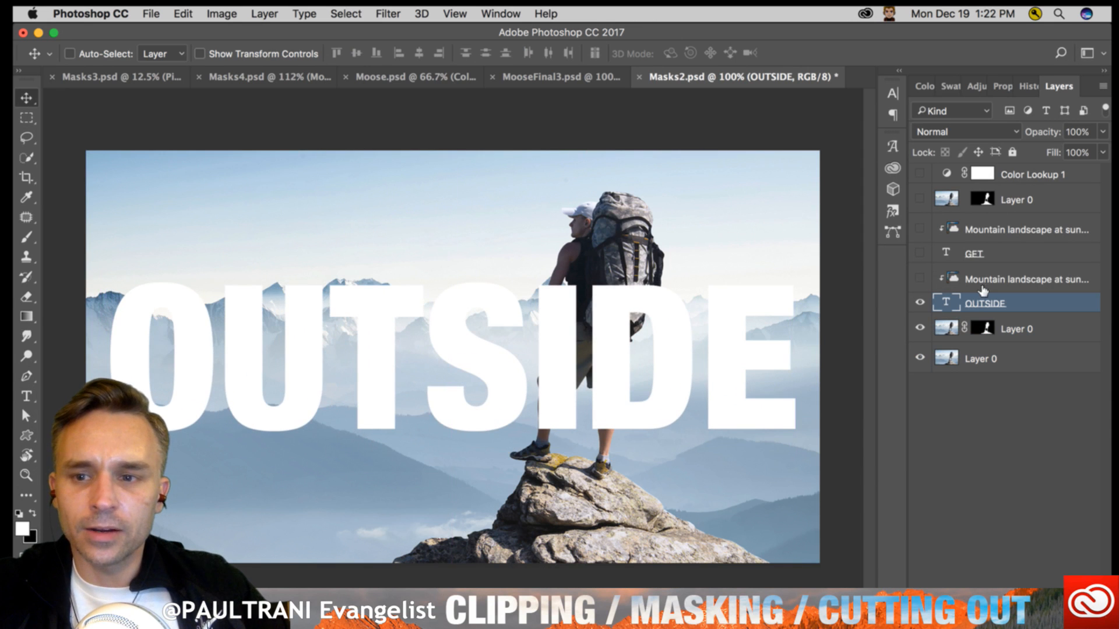
- Delete all the hidden layers above OUTSIDE, from the clipped Mountain landscape layer up to Color Lookup 1
left_click(1002, 278)
left_click(1041, 184, "shift")
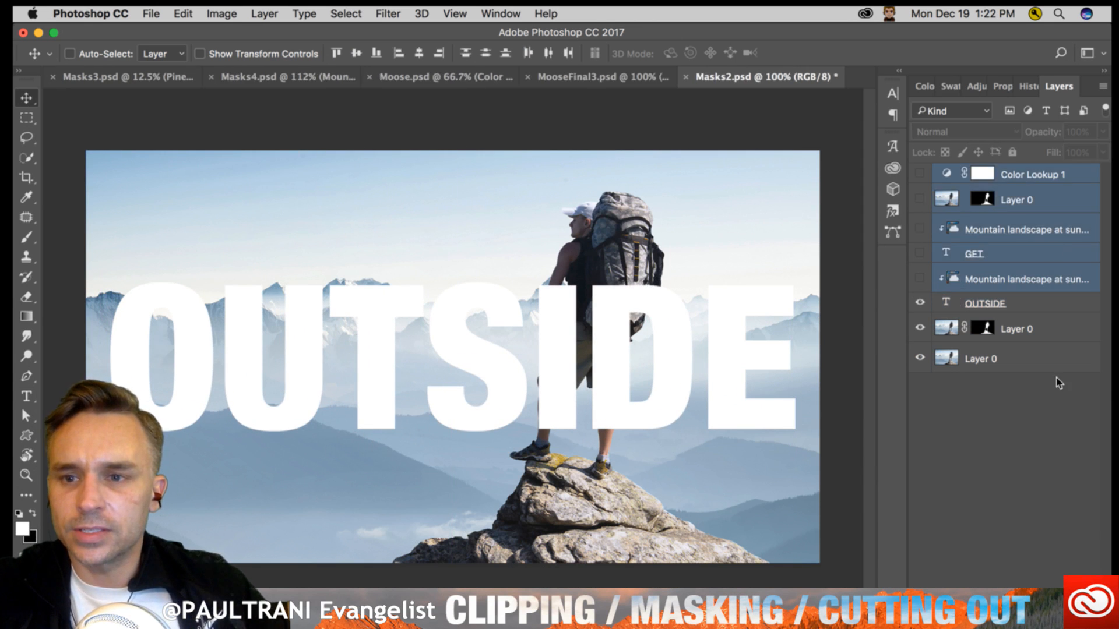
key("Delete")
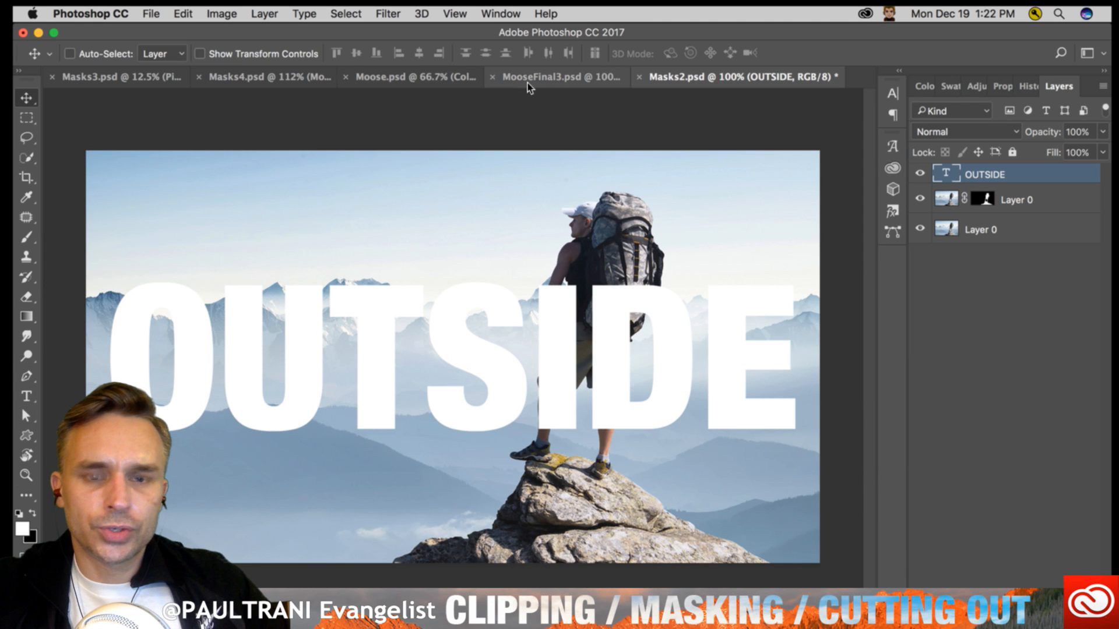
- Select the Mountain landscape at sunset image in Masks3.psd and dock that document's window below Masks2.psd
left_click(79, 85)
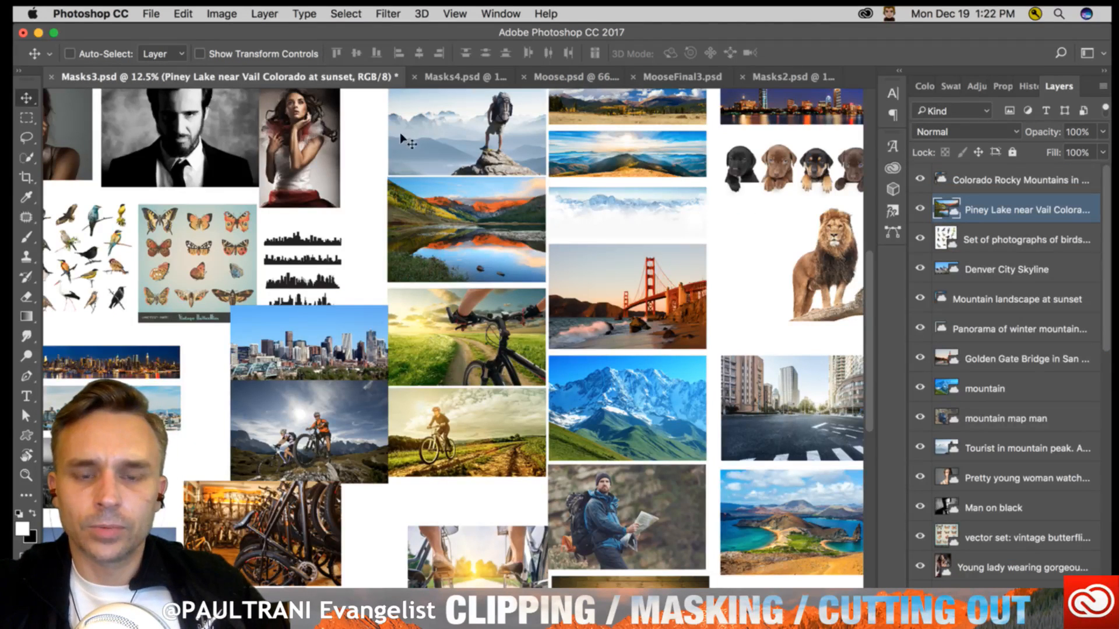
left_click(583, 120, "super")
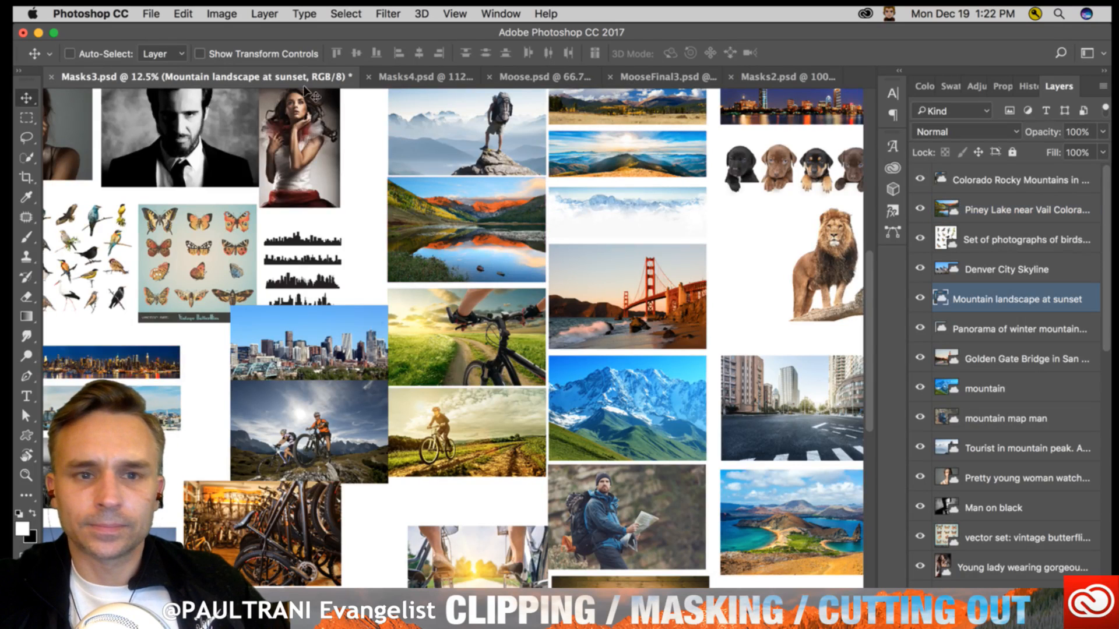
left_click_drag(275, 72, 276, 94)
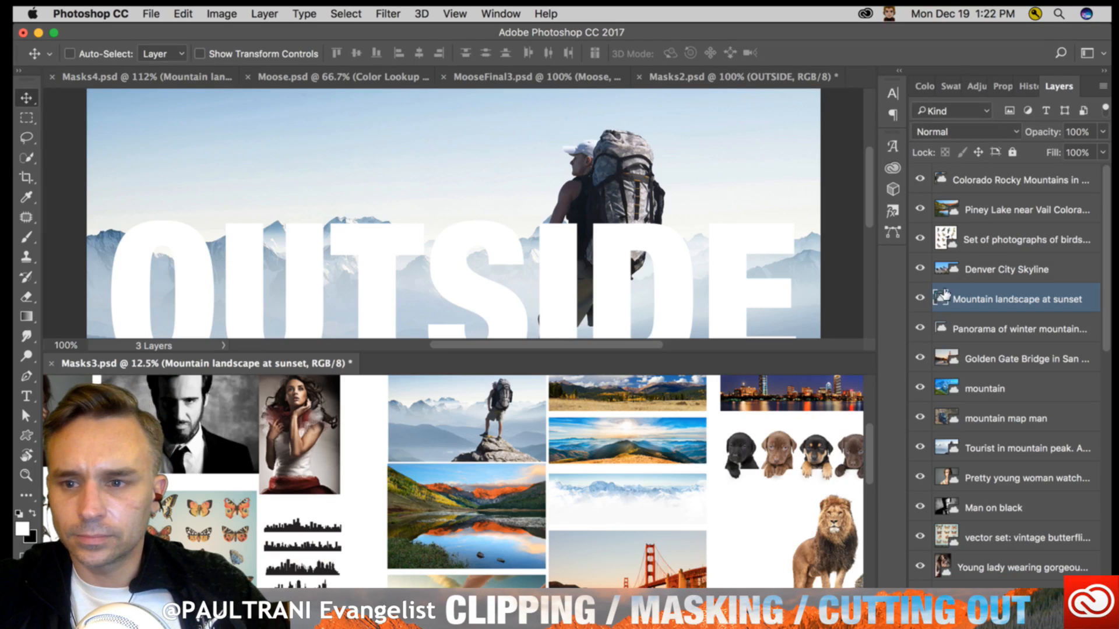
- Copy the Mountain landscape at sunset layer into Masks2.psd, then consolidate all documents into one window with Masks2.psd in front
left_click_drag(941, 300, 548, 233)
left_click(208, 406)
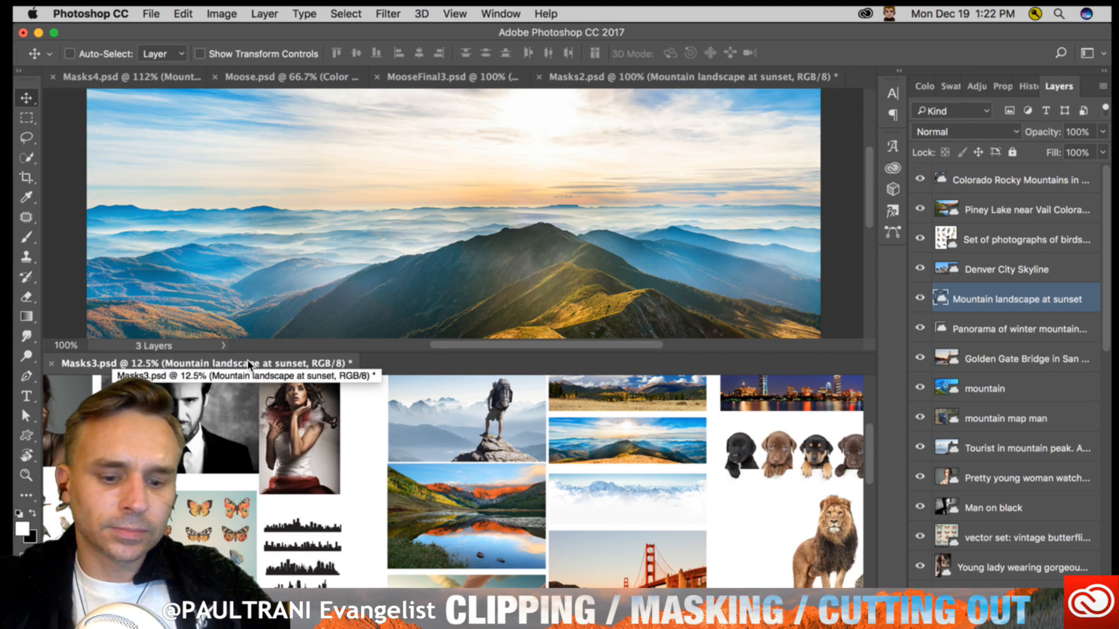
key("super+alt+shift+c")
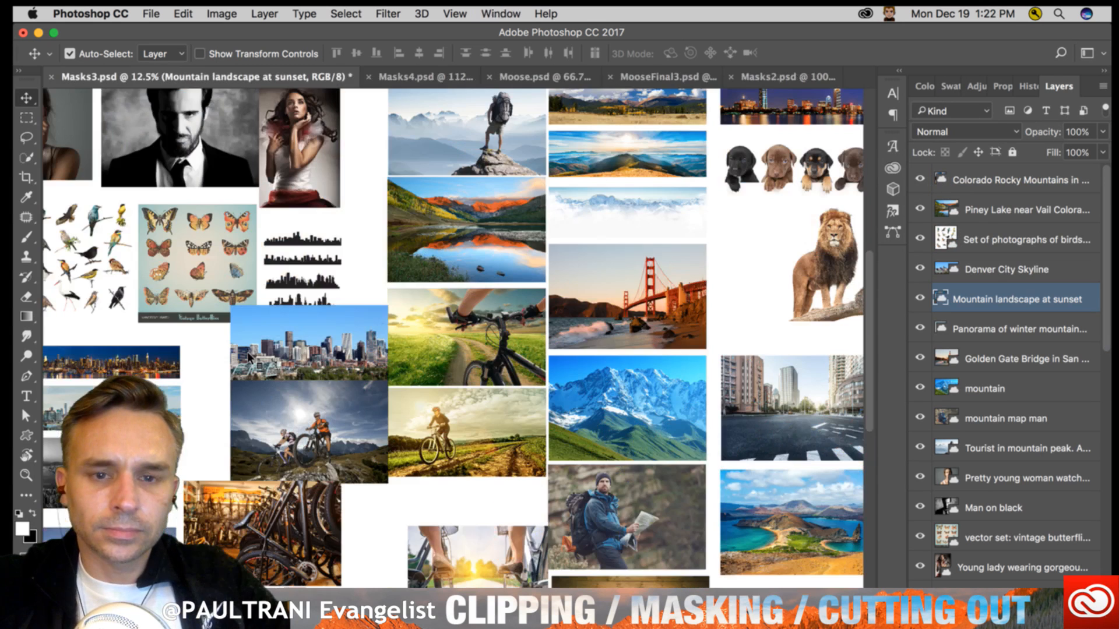
left_click(668, 82)
left_click(379, 76)
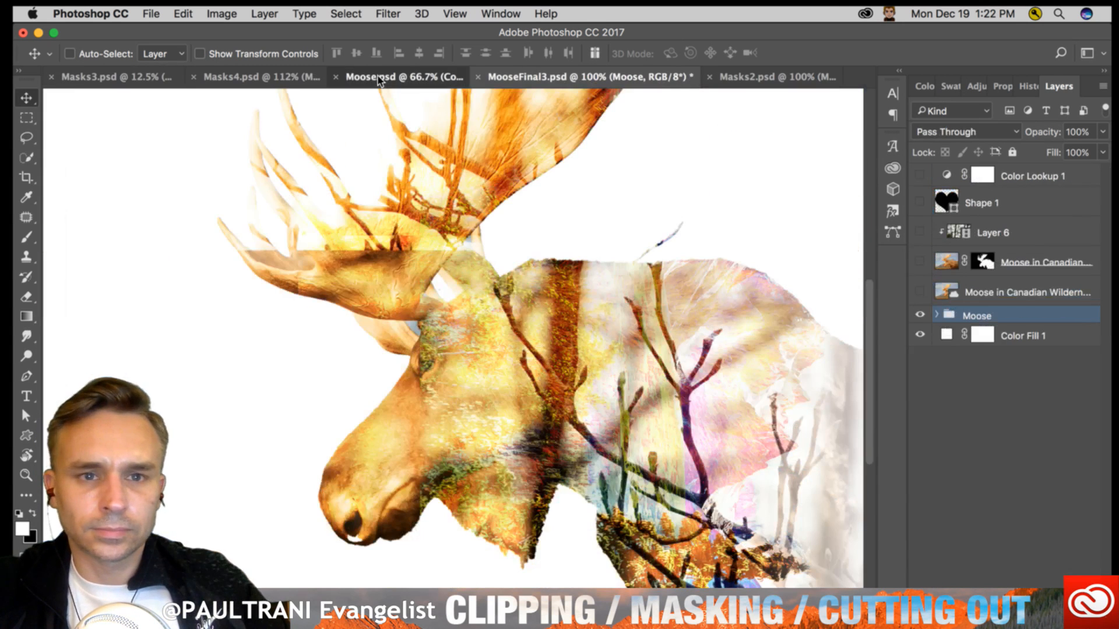
left_click(758, 77)
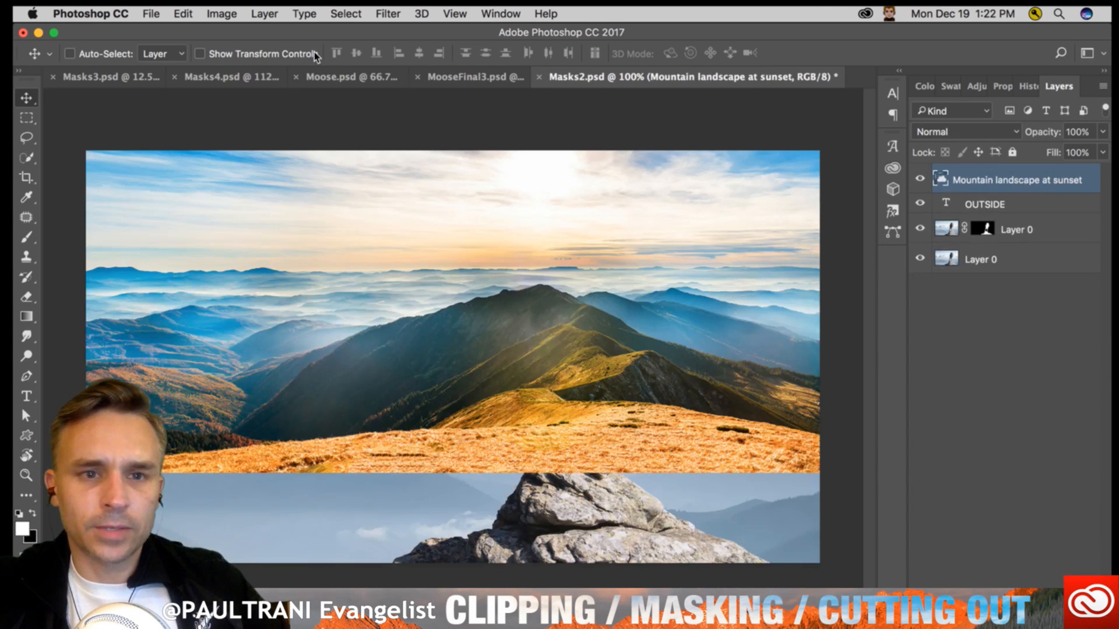
- Clip the Mountain landscape at sunset layer to the OUTSIDE text and position the image inside the letters
left_click_drag(408, 224, 389, 276)
key("super")
key("super+equal")
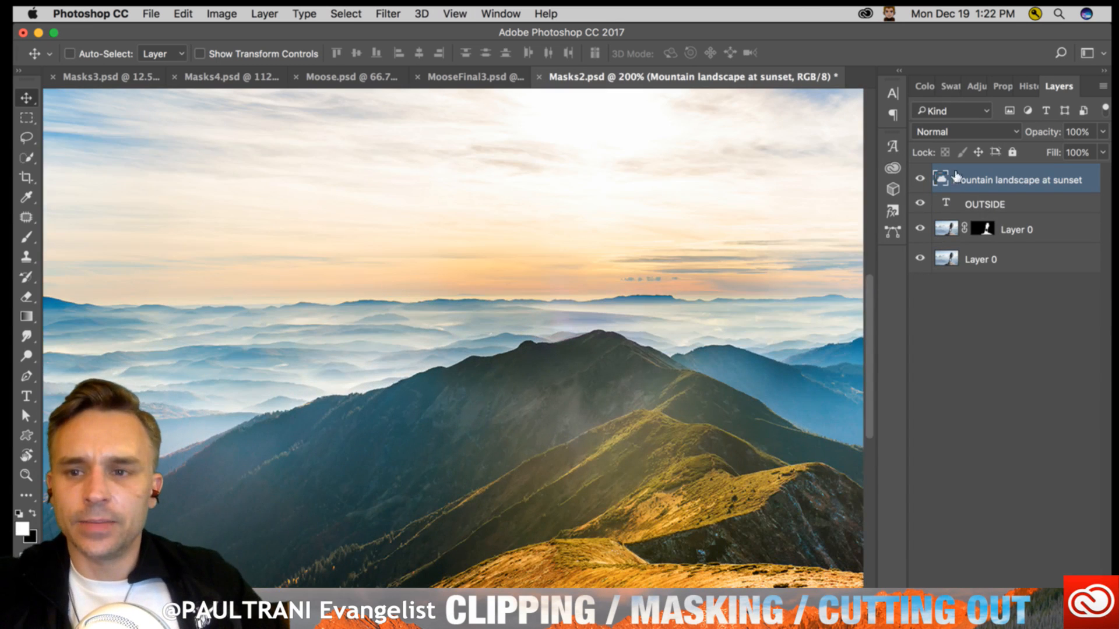
right_click(1035, 178)
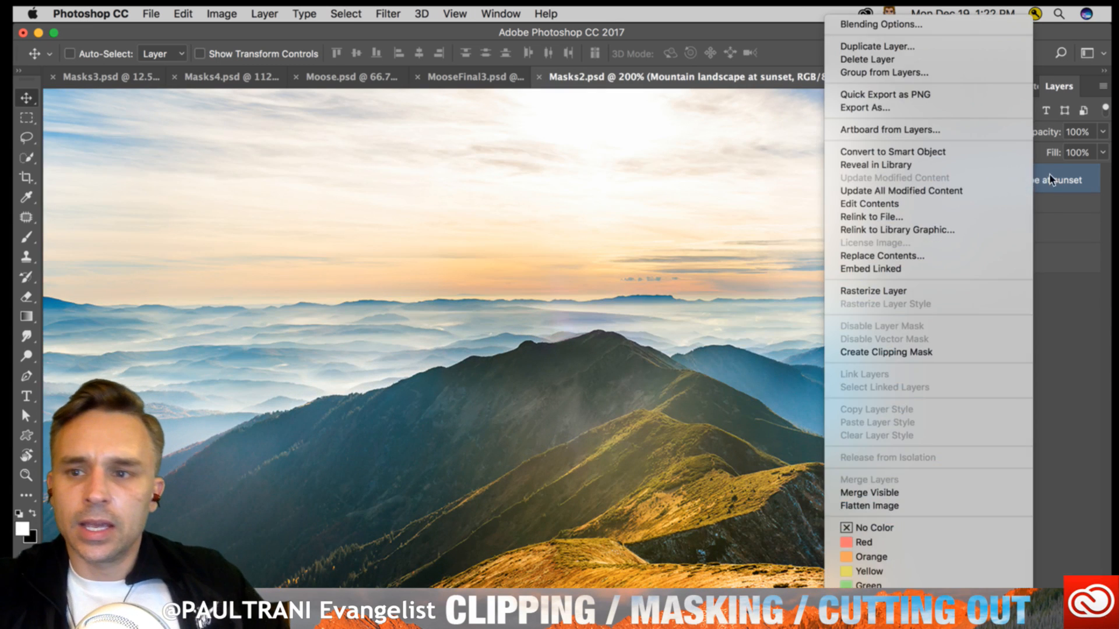
left_click(1051, 176)
right_click(1030, 177)
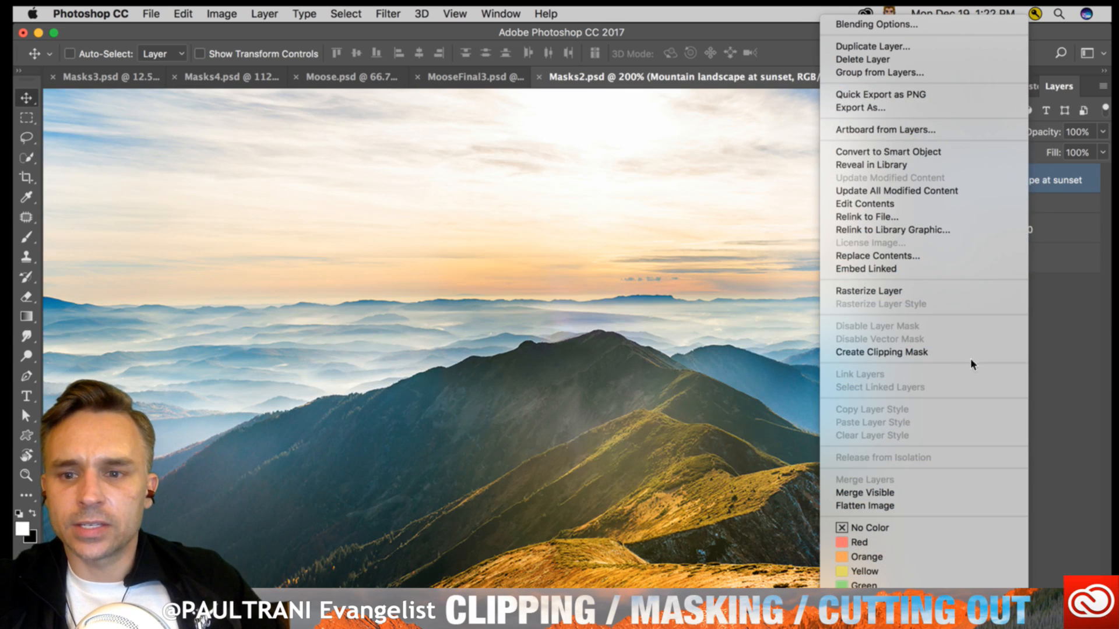
left_click(904, 353)
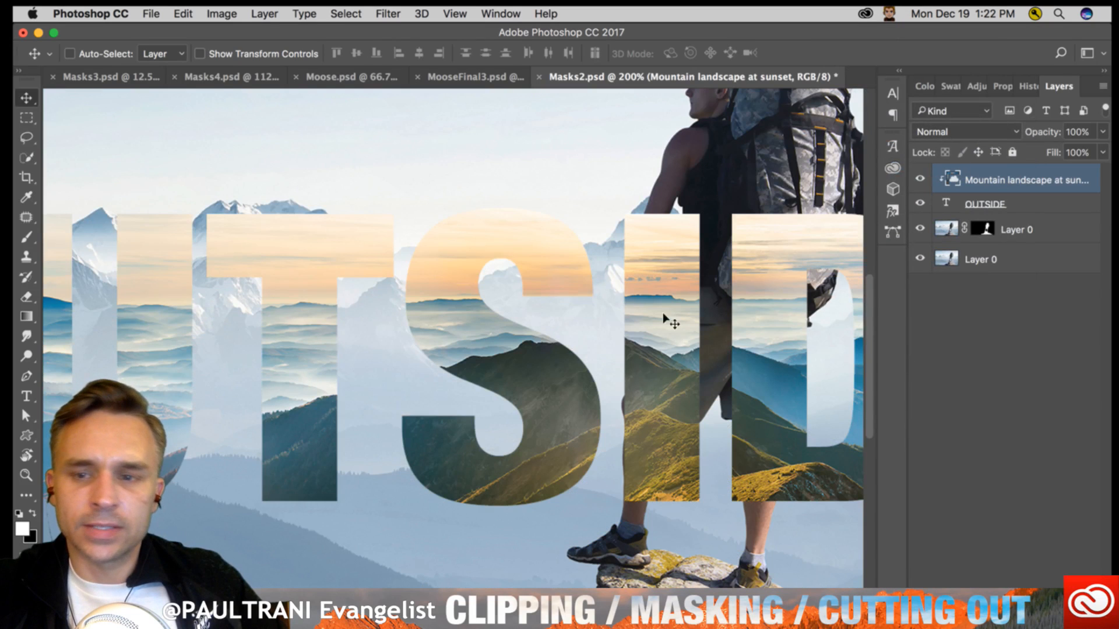
left_click_drag(319, 350, 482, 352)
key("super+minus")
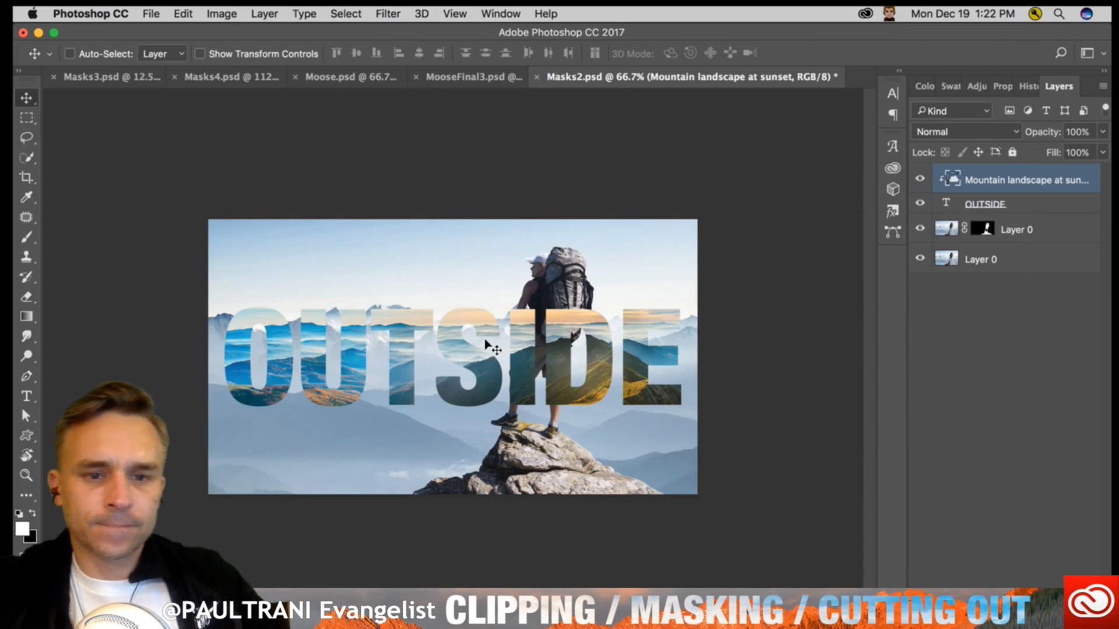
- Replace OUT with IN so the text reads INSIDE, and move the word slightly up and right over the hiker
key("t")
left_click_drag(405, 350, 163, 312)
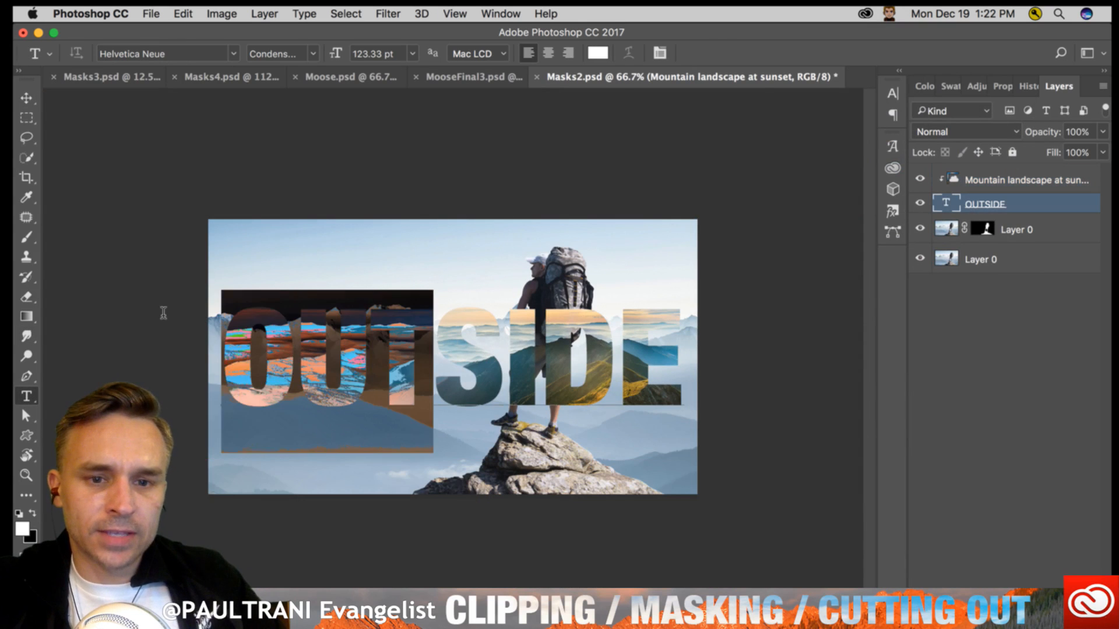
type("IN")
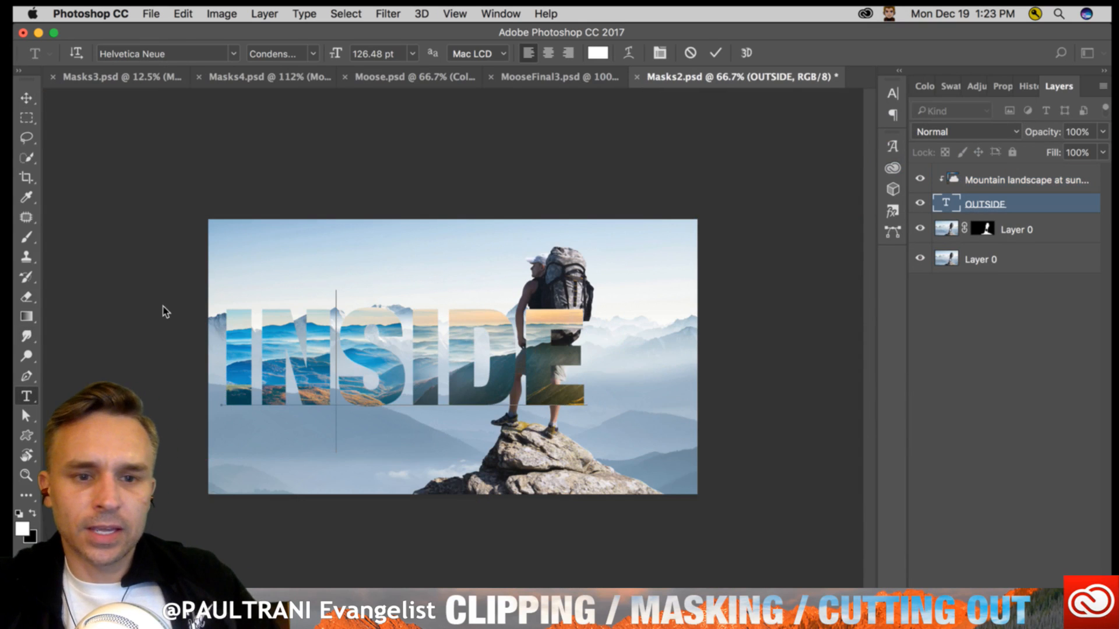
left_click(27, 100)
left_click_drag(325, 352, 398, 317)
left_click_drag(1056, 90, 694, 141)
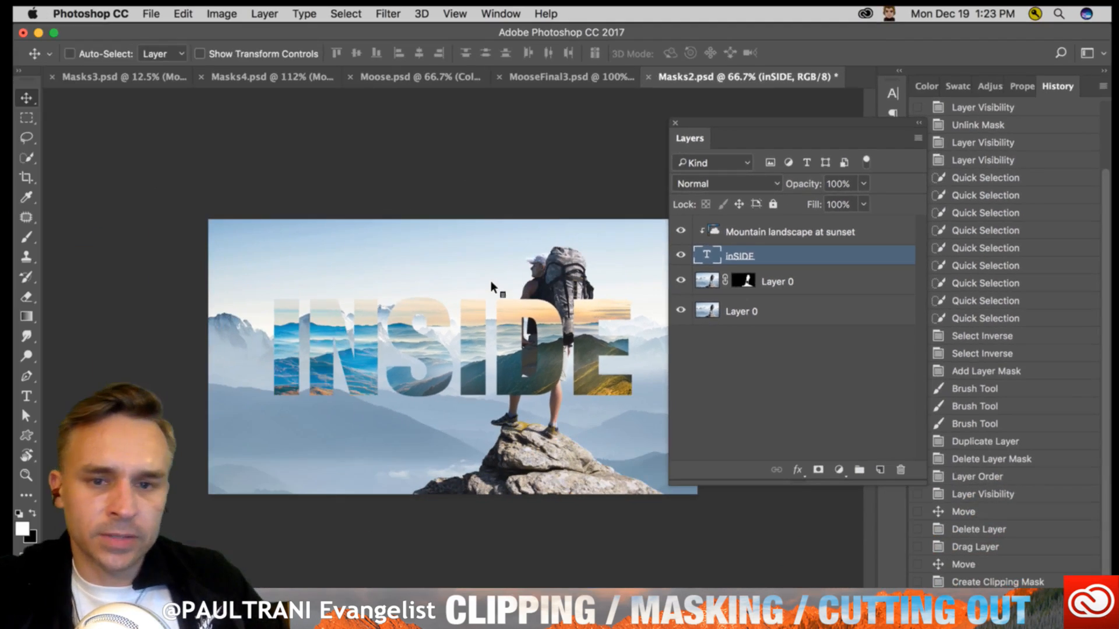
key("super+1")
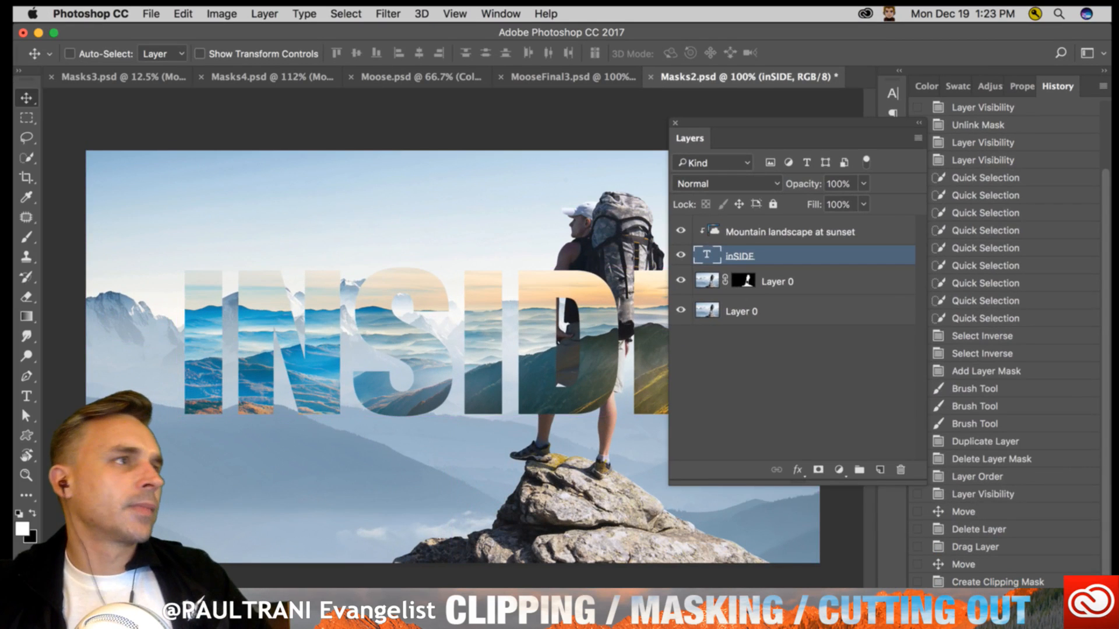
key("F7")
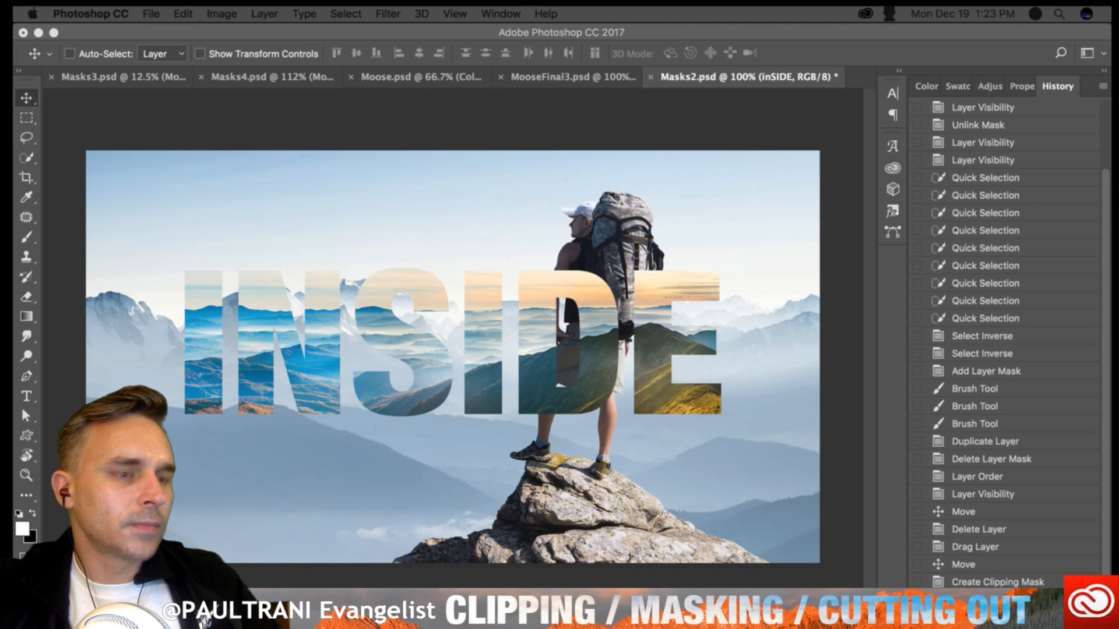
left_click(327, 253)
left_click_drag(699, 140, 952, 85)
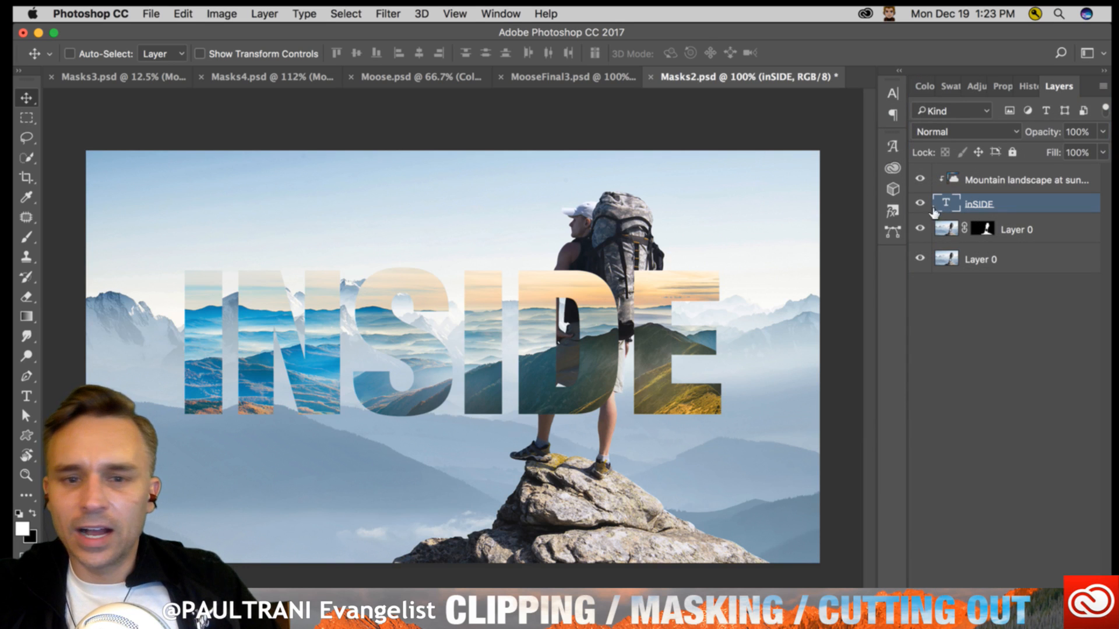
- Shift the clipped Mountain landscape at sunset image slightly up and right inside the INSIDE letters
left_click(25, 395)
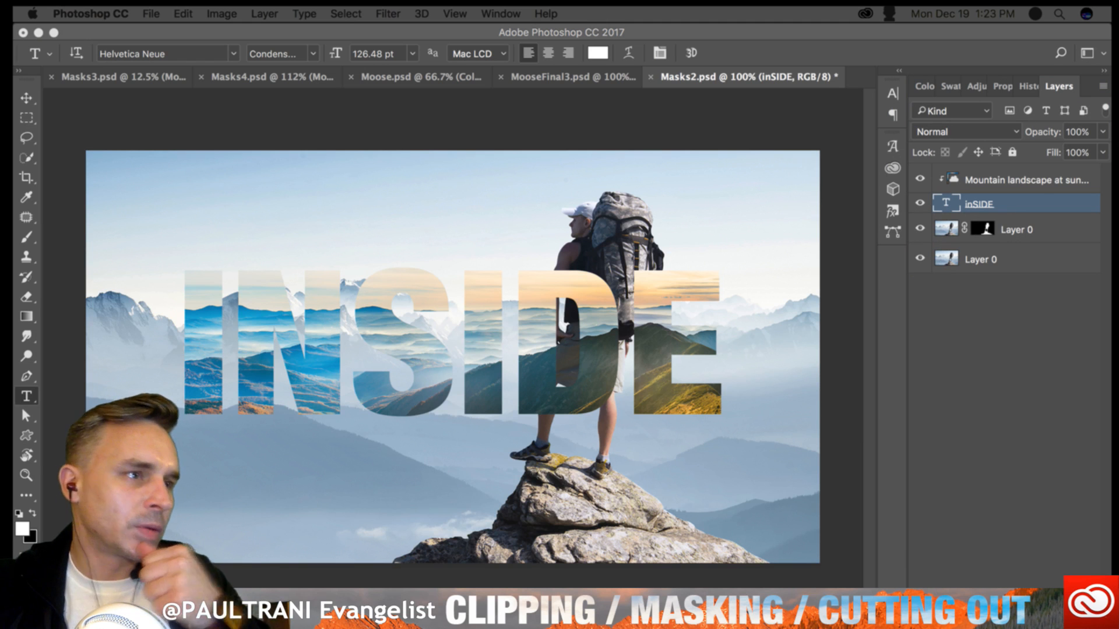
left_click(1024, 199)
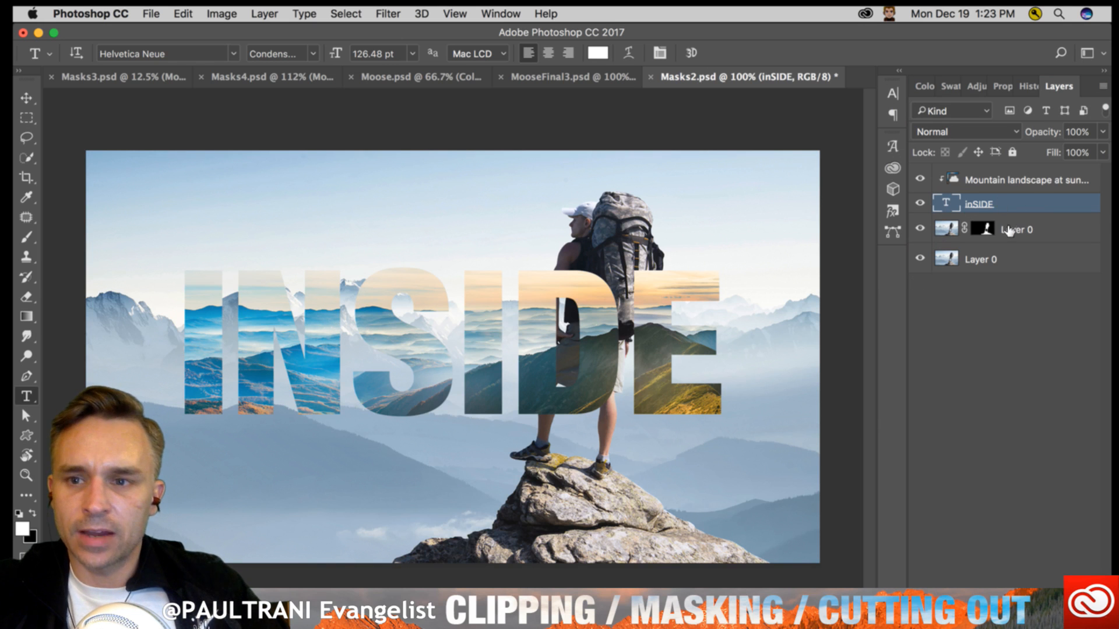
left_click(26, 98)
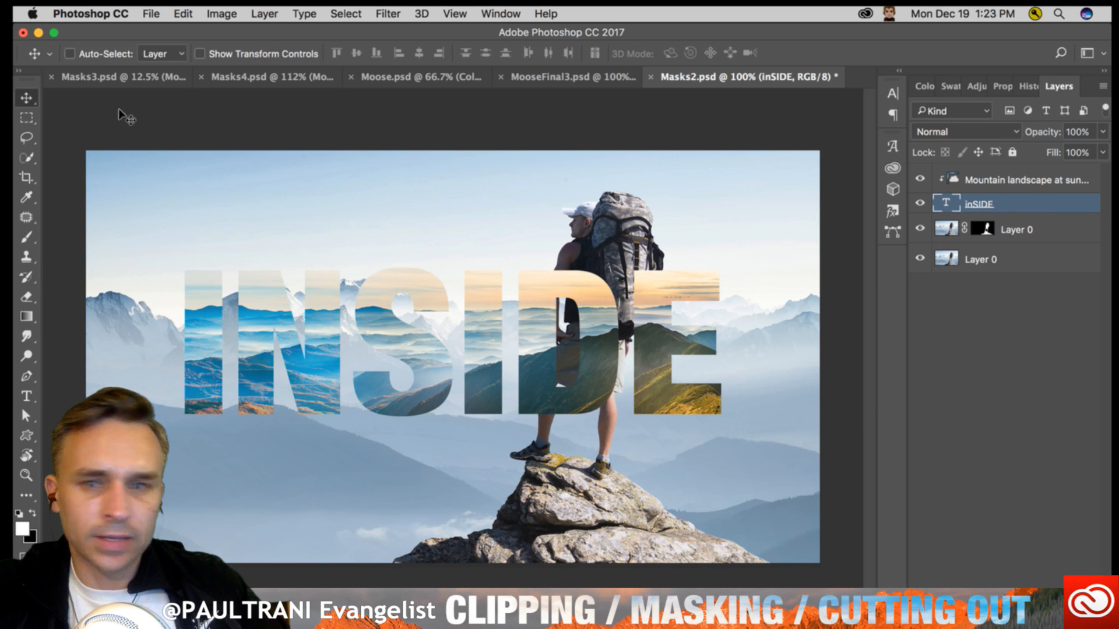
left_click(992, 180)
left_click_drag(275, 329, 301, 302)
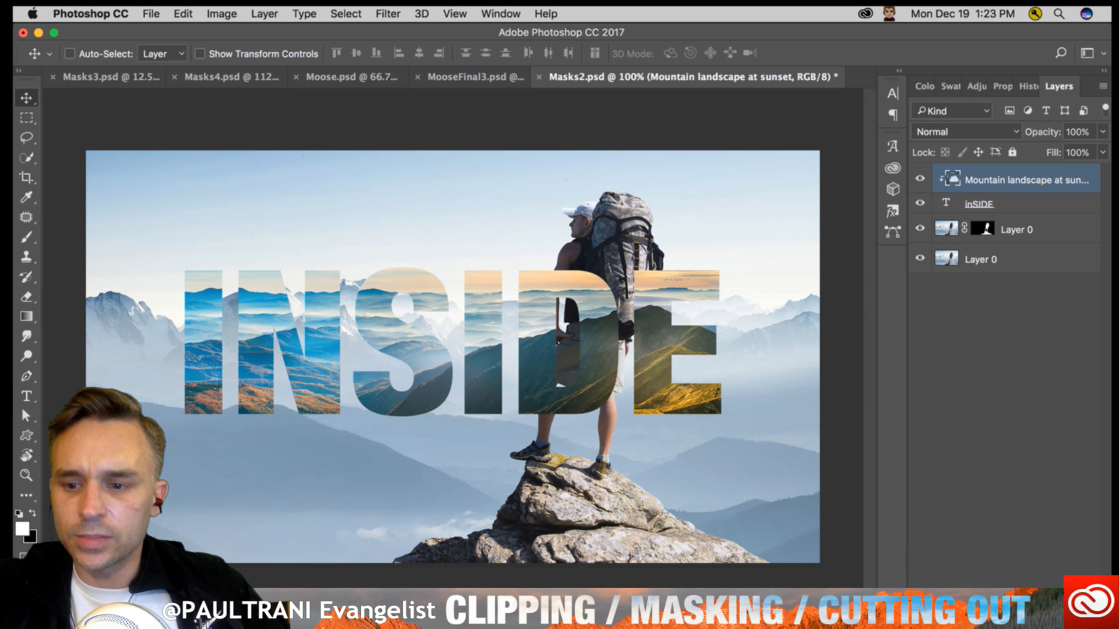
- Duplicate the Mountain landscape at sunset layer beneath the INSIDE text, unclipped, and scale the copy to fill the canvas
key("super+j")
left_click_drag(979, 178, 980, 256)
left_click_drag(408, 281, 504, 318)
key("super+t")
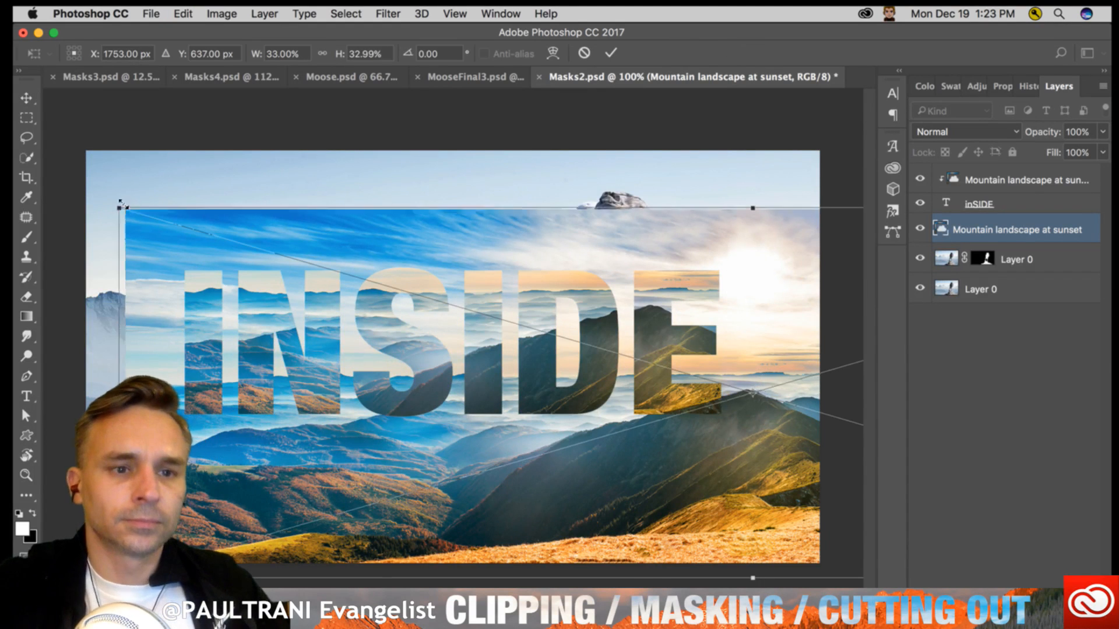
- Flip the clipped Mountain landscape at sunset image vertically and reposition it within the INSIDE letters
left_click(963, 210)
left_click(970, 178)
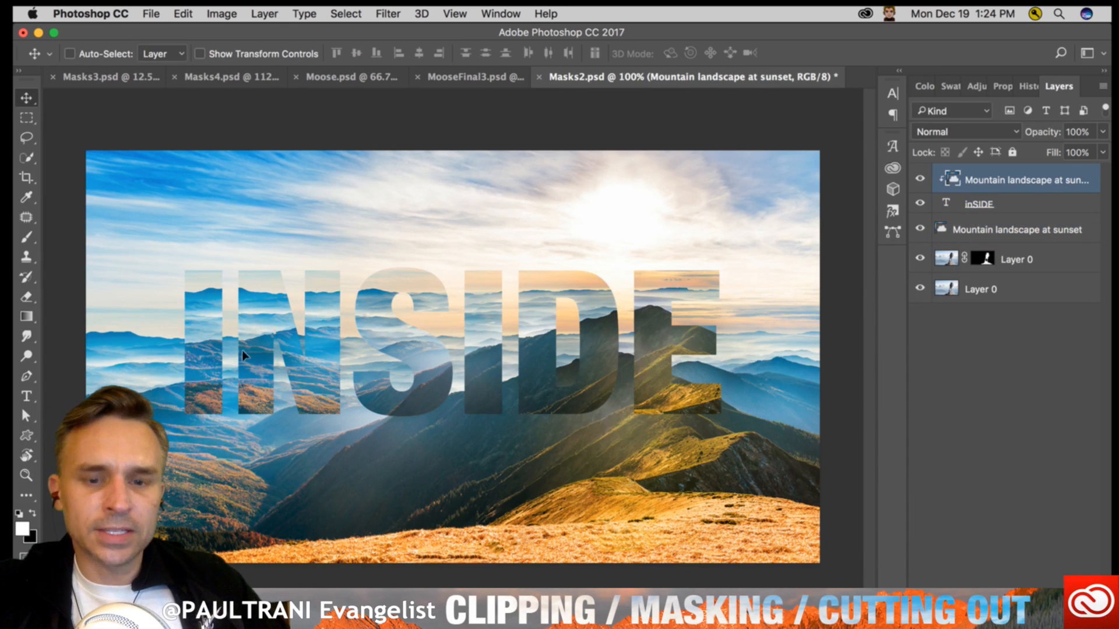
left_click_drag(387, 277, 443, 386)
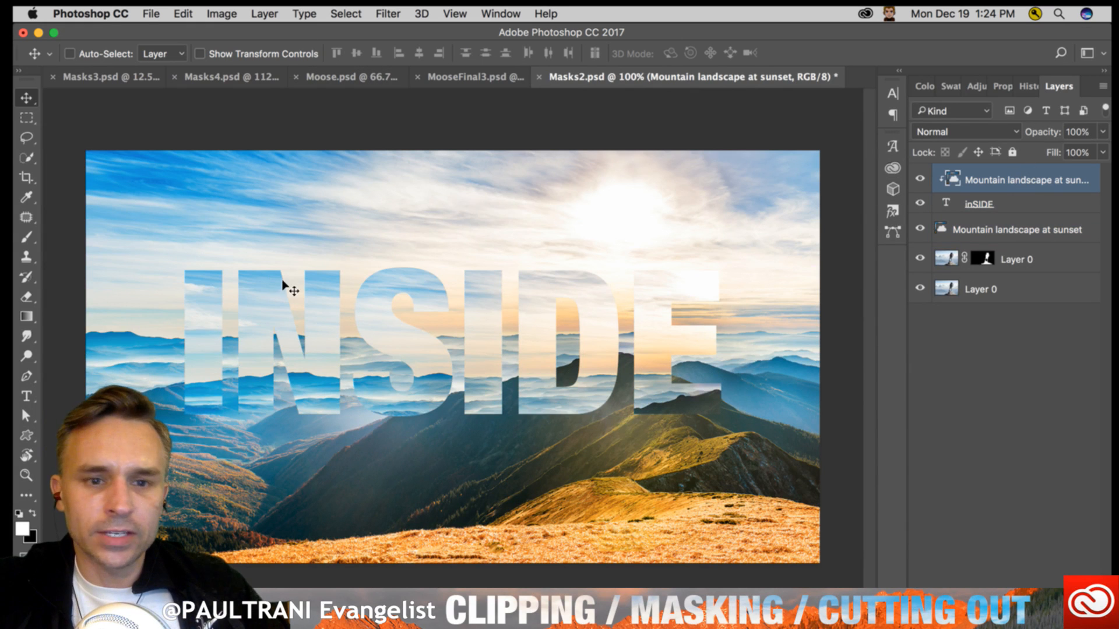
key("super+t")
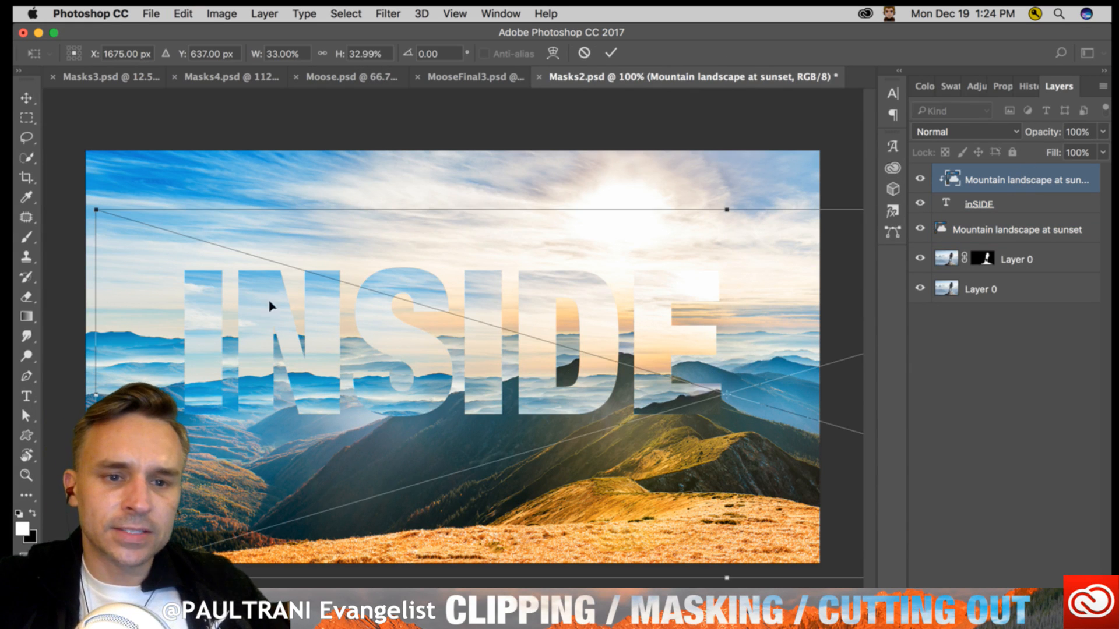
right_click(269, 306)
left_click(308, 502)
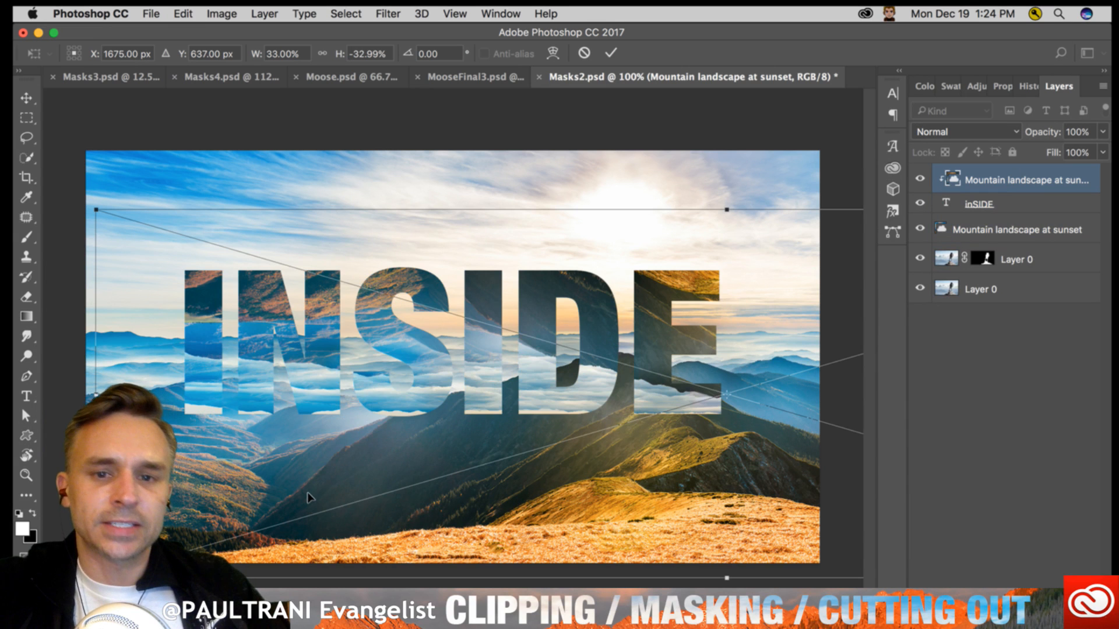
left_click_drag(313, 339, 235, 265)
key("Return")
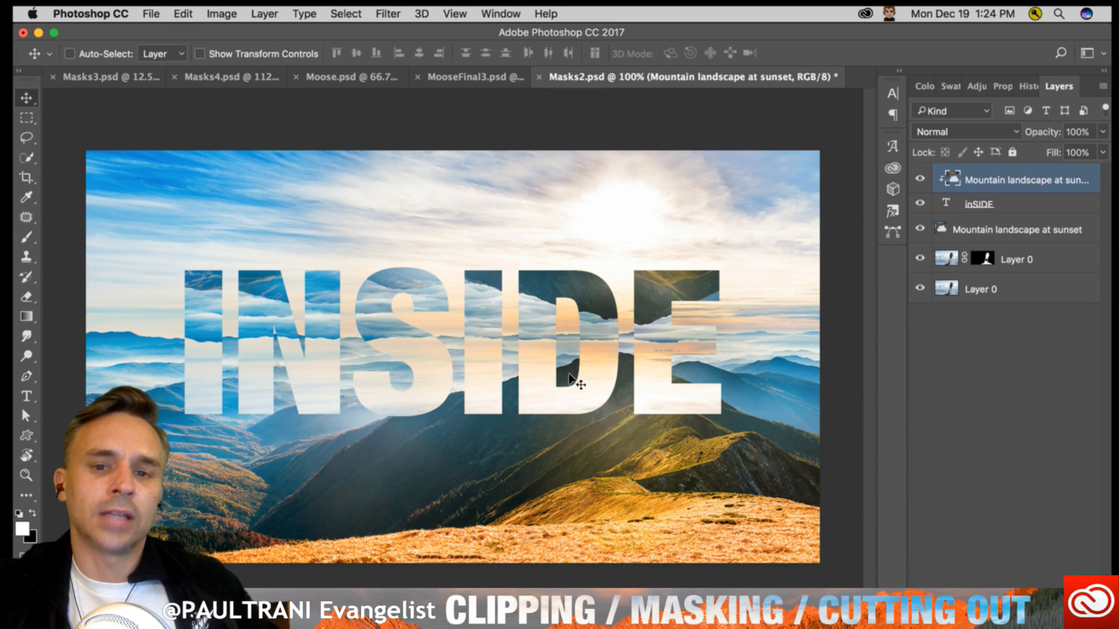
- Hide both Layer 0 hiker layers beneath the mountain landscape background
left_click(1043, 251)
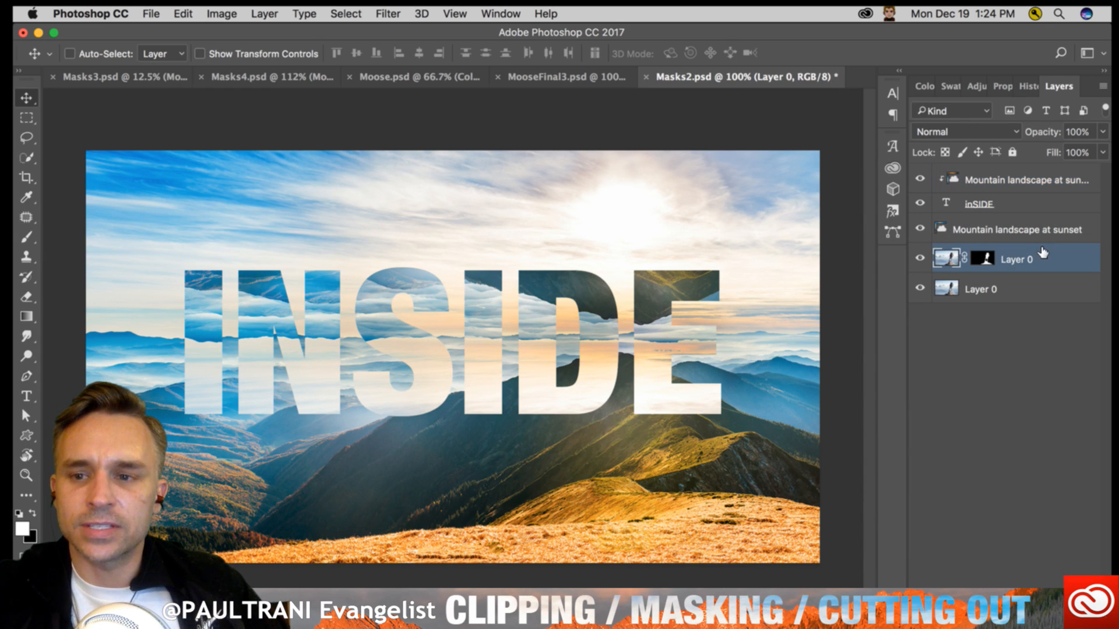
left_click(1027, 285, "shift")
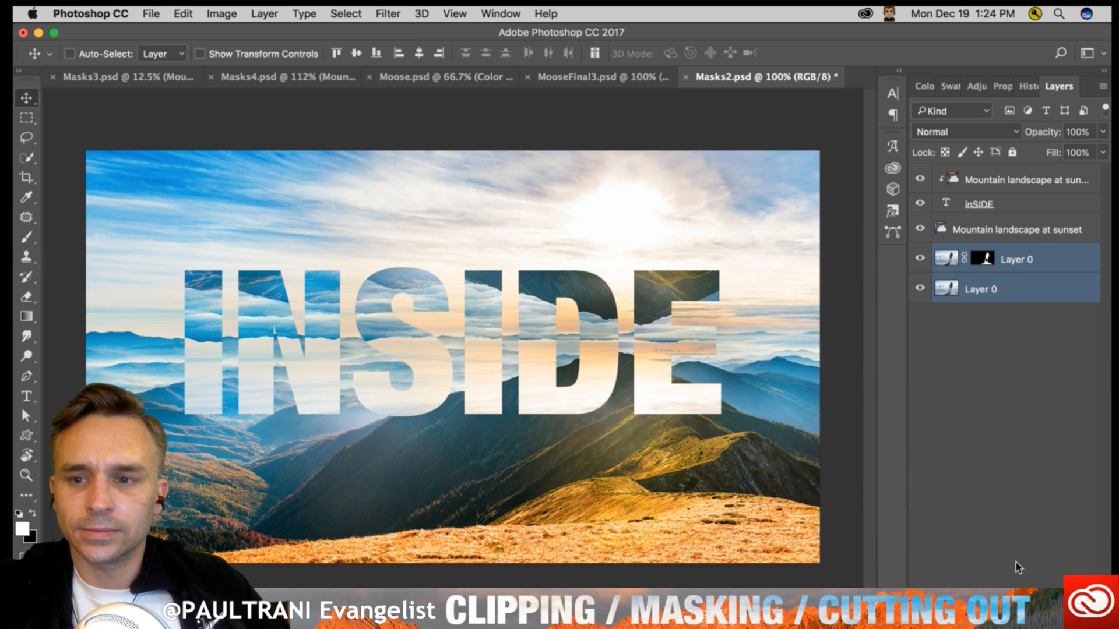
left_click(978, 230)
left_click(984, 183, "shift")
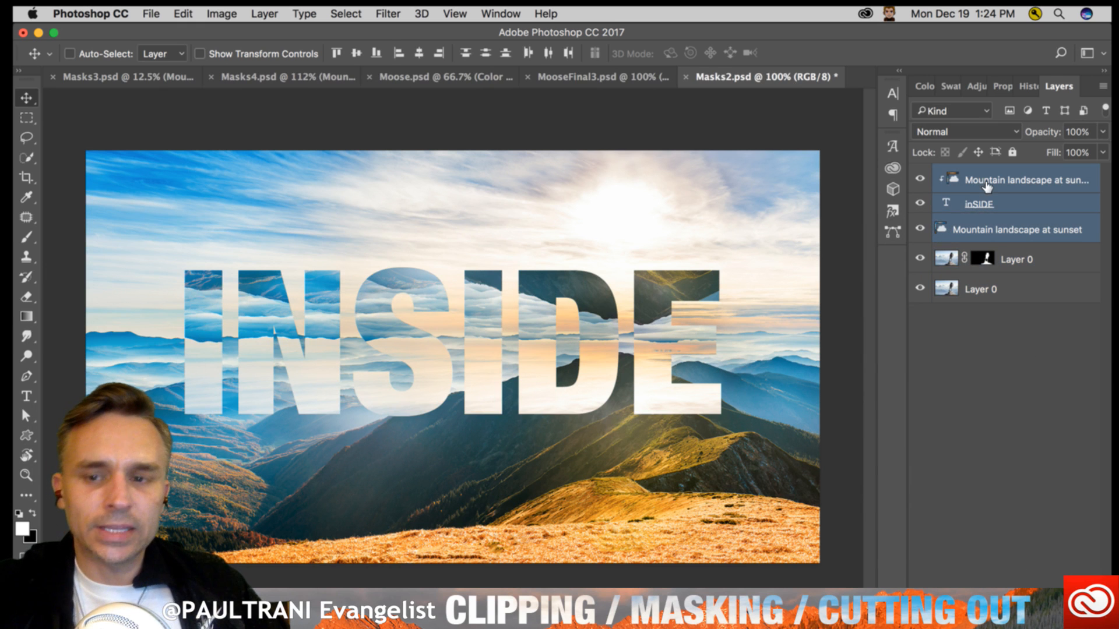
left_click(920, 258)
left_click(920, 288)
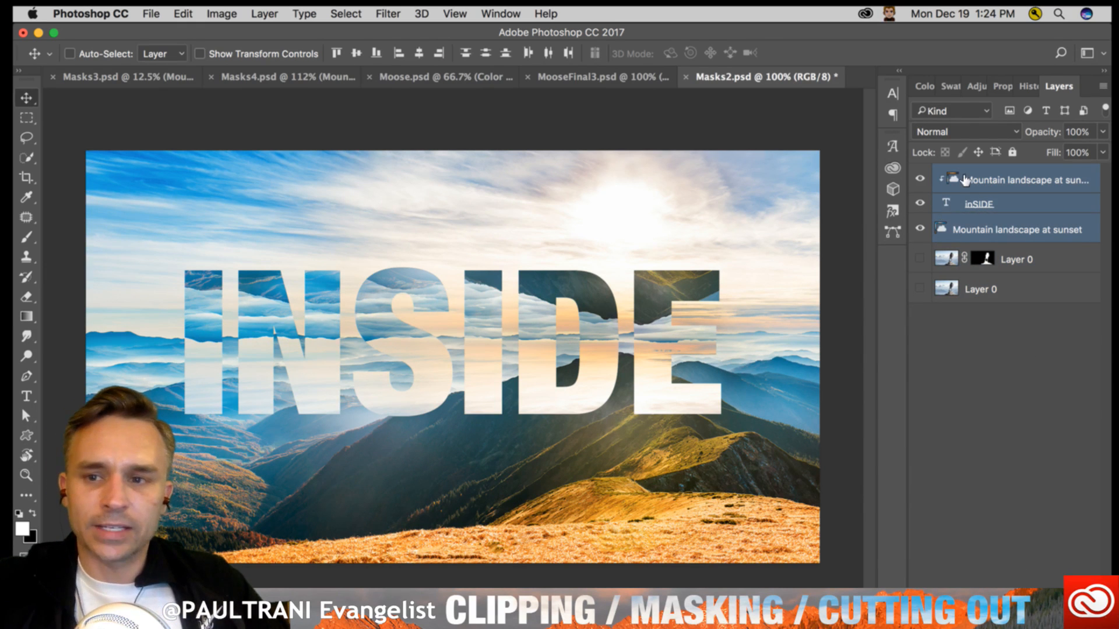
- Replace IN with OUT so the clipped text reads OUTSIDE, and move the word left to fit within the canvas
left_click(965, 180)
left_click(26, 397)
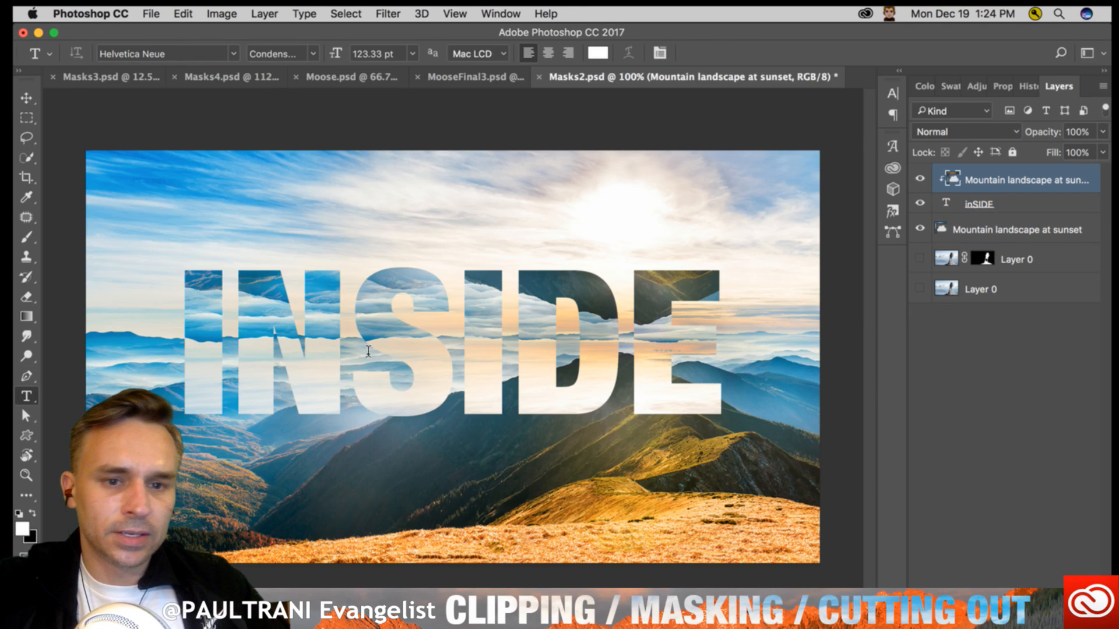
left_click_drag(349, 357, 170, 307)
type("OUT")
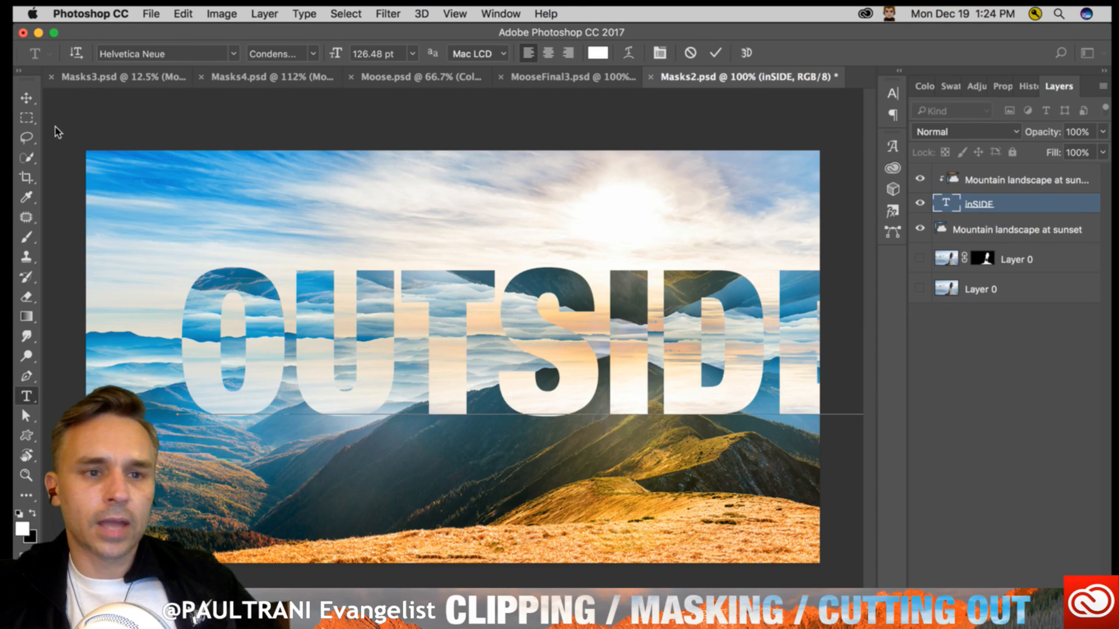
key("ctrl+Return")
key("v")
left_click_drag(490, 357, 433, 358)
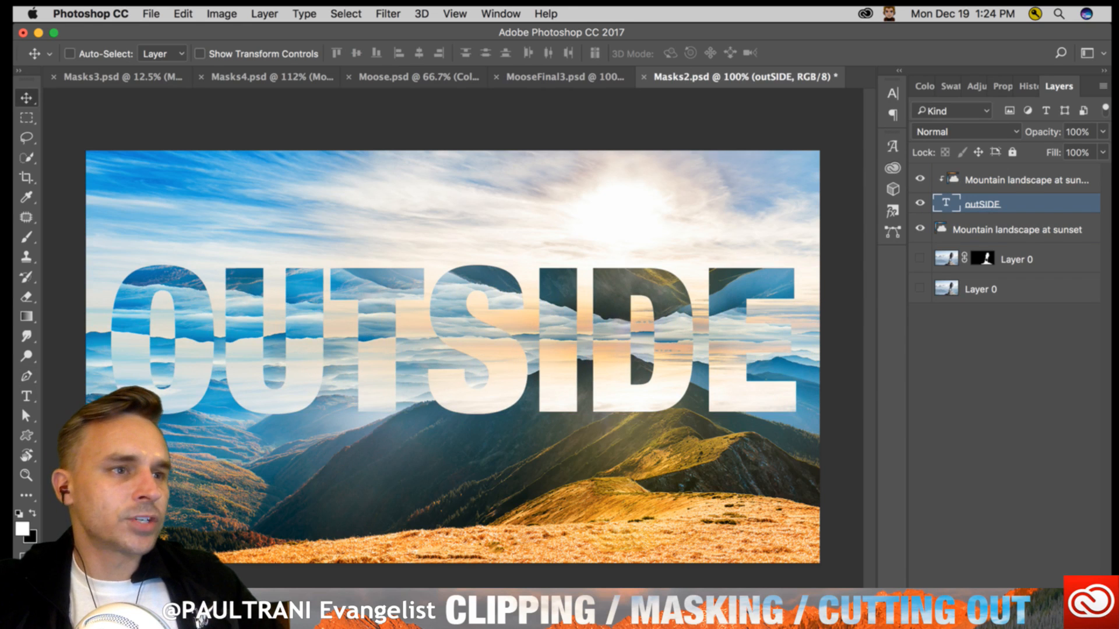
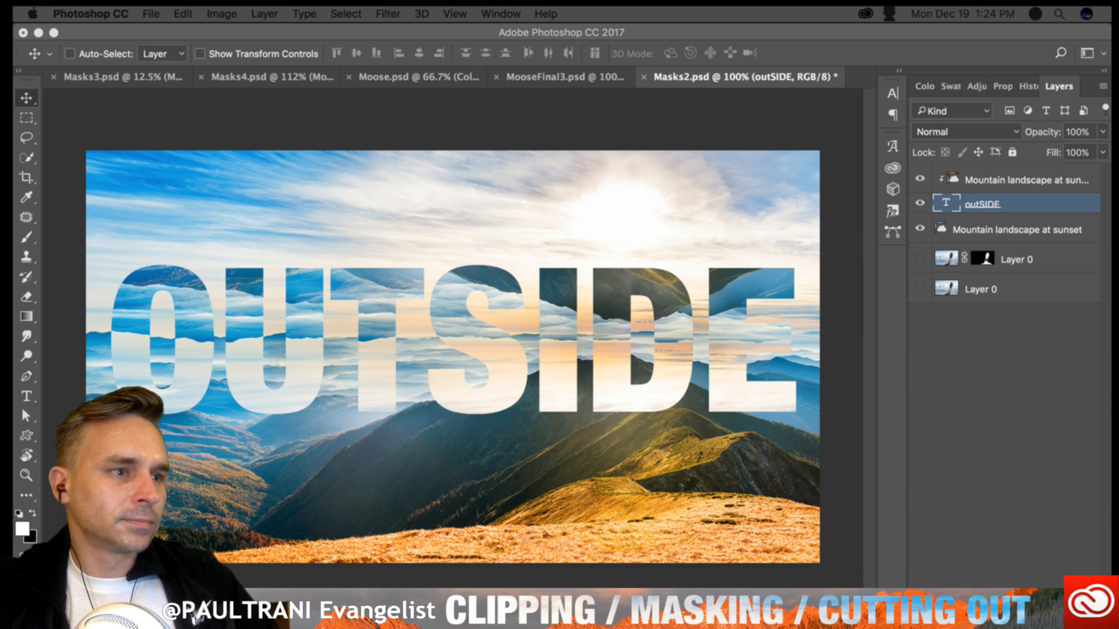
- Move the OUTSIDE text slightly down over the mountain landscape
left_click(474, 349)
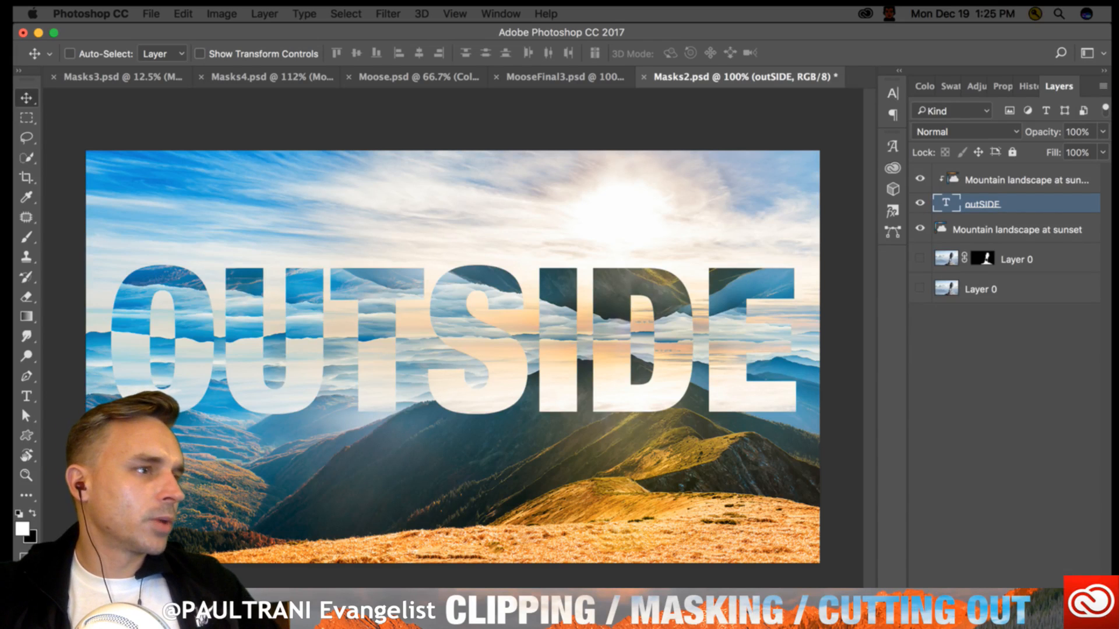
left_click(521, 251)
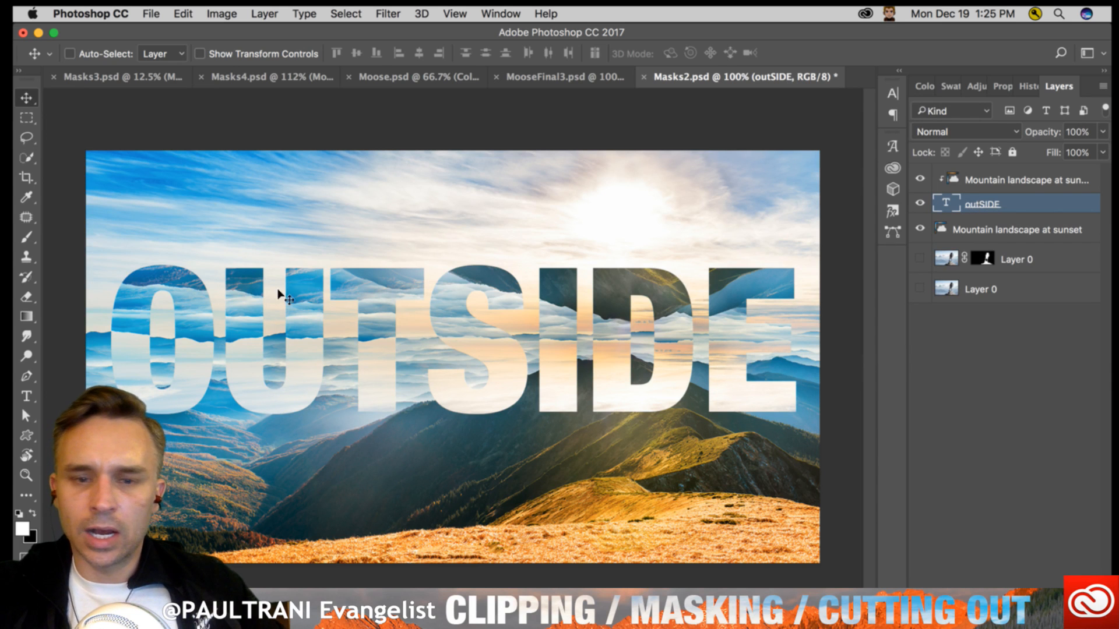
mouse_move(432, 336)
left_mouse_down()
mouse_move(446, 348)
mouse_move(460, 315)
mouse_move(441, 383)
mouse_move(426, 305)
mouse_move(425, 335)
left_mouse_up()
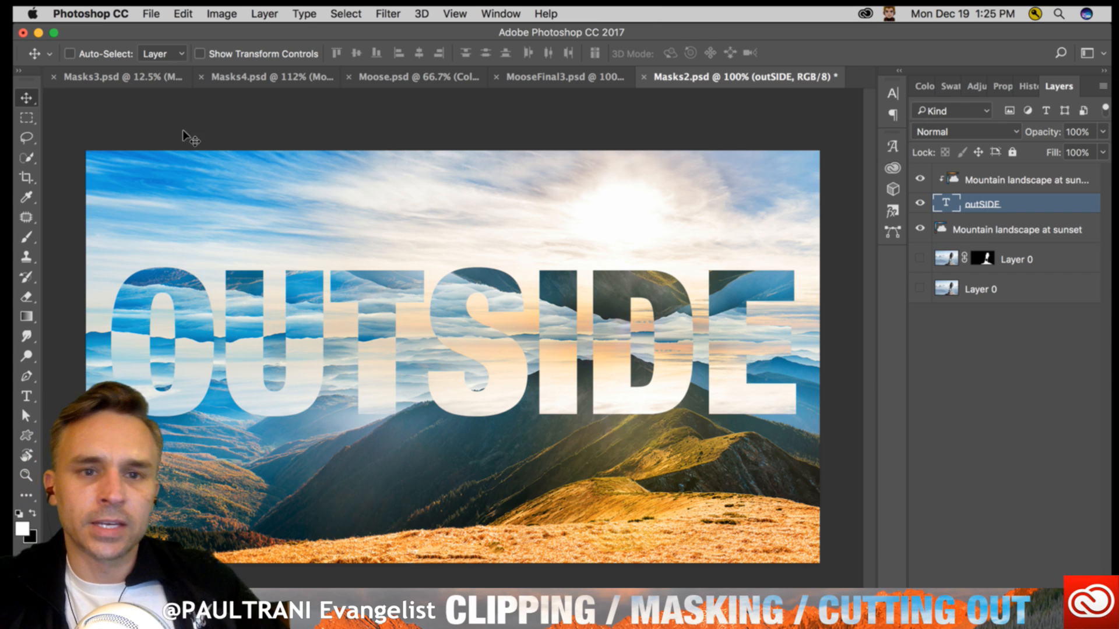
- Switch to MooseFinal3.psd and briefly play the timeline animation of the birds and branches inside the moose
left_click(516, 78)
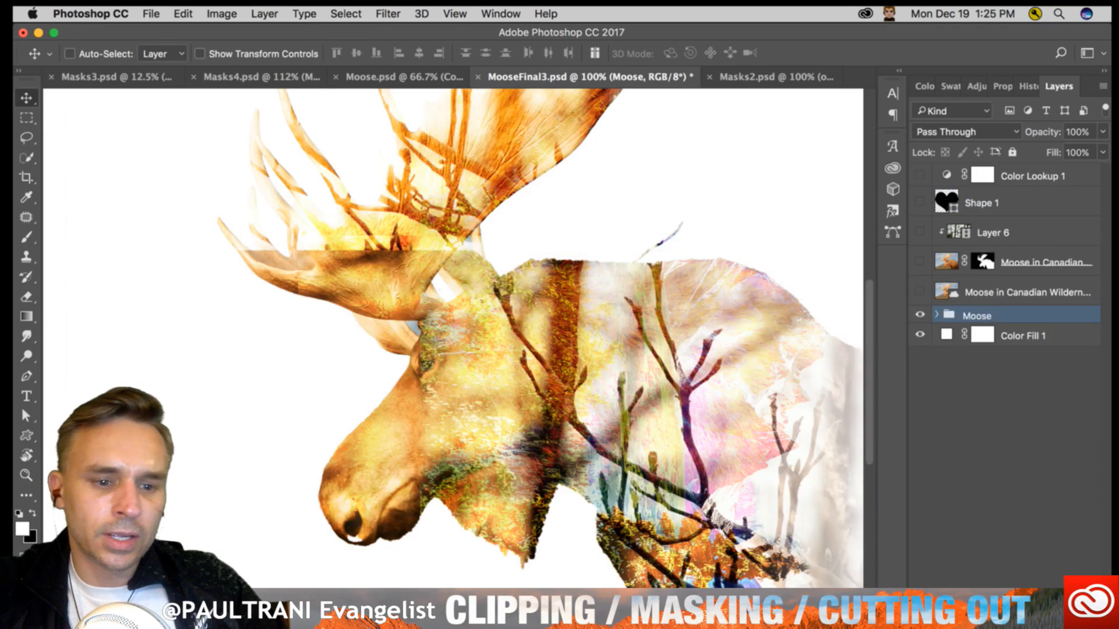
double_click(63, 618)
left_click_drag(285, 577, 249, 577)
key("space")
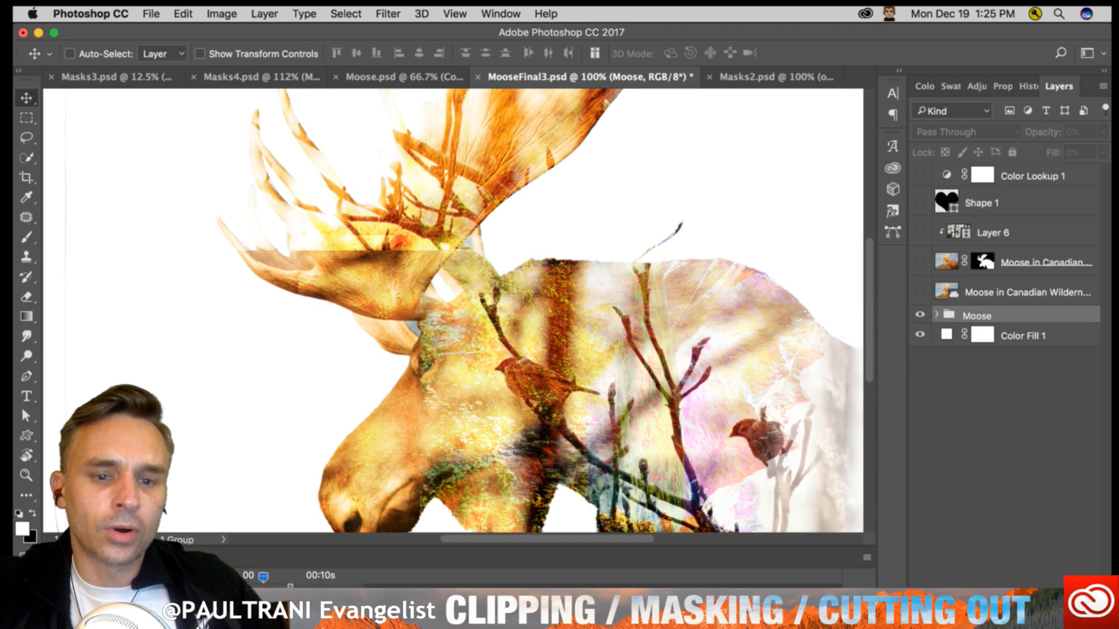
key("space")
double_click(63, 558)
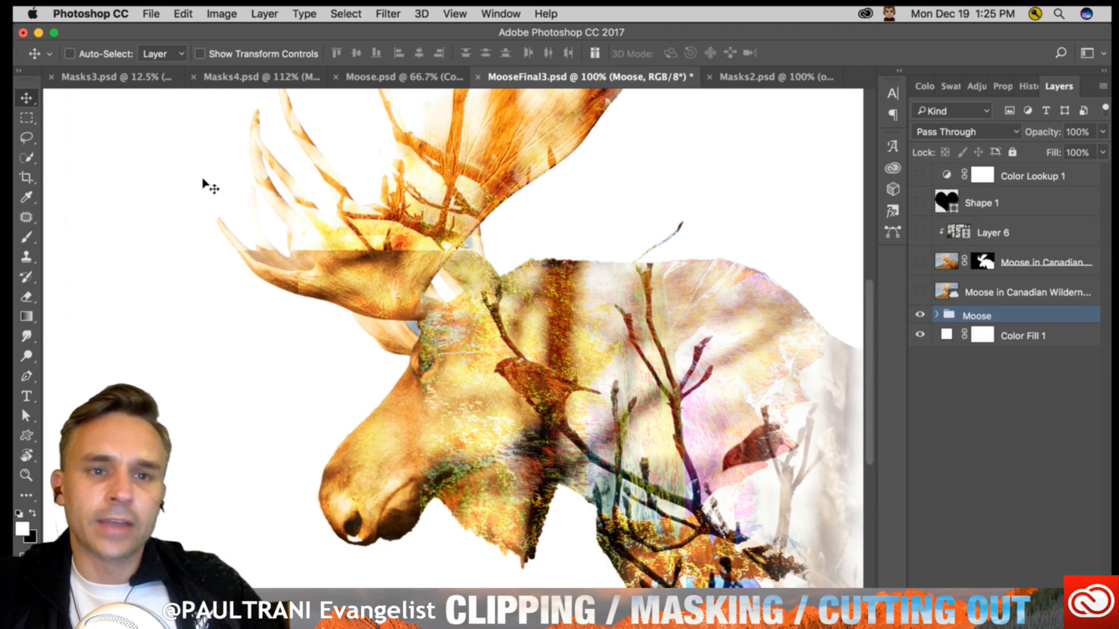
- View the GET OUTSIDE composition in Masks4.psd and open the recent file AdayWithSunshine.psd
left_click(214, 81)
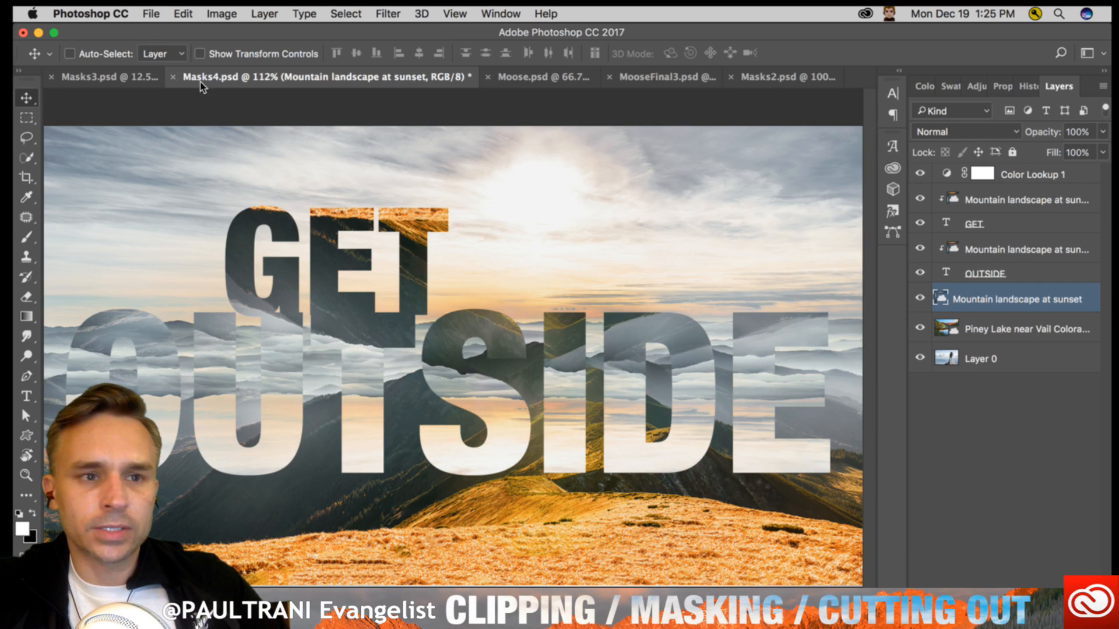
left_click(146, 12)
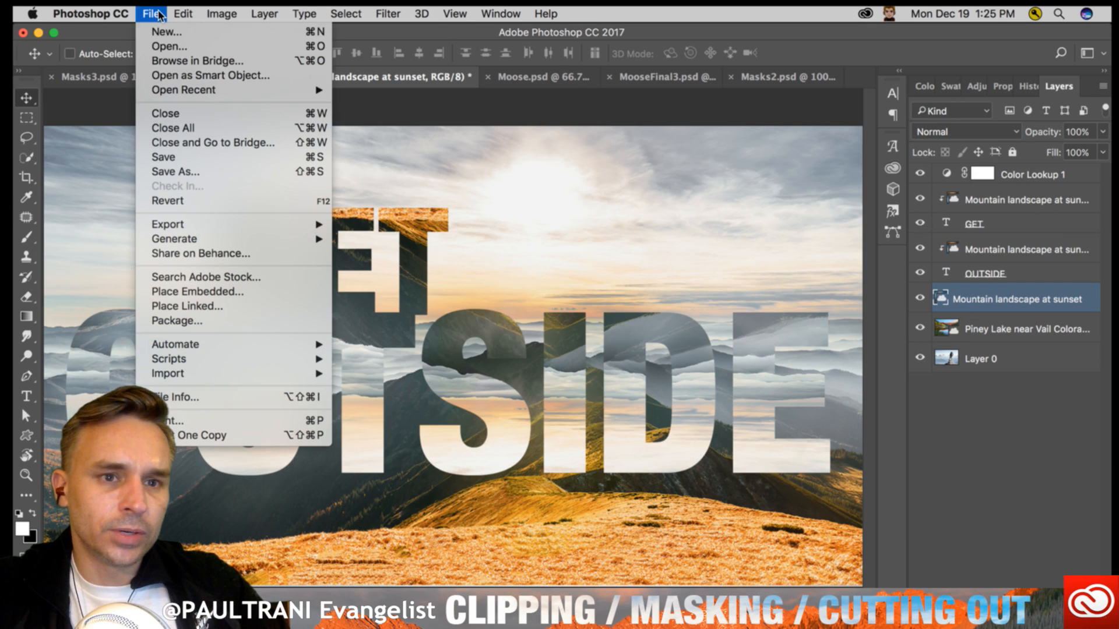
mouse_move(195, 92)
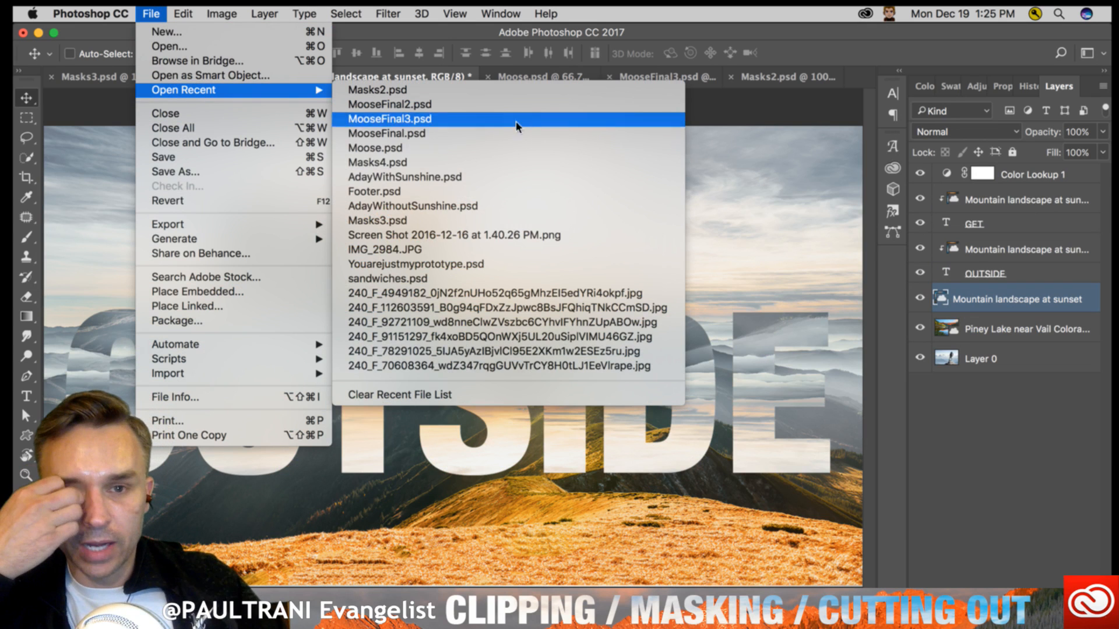
left_click(520, 179)
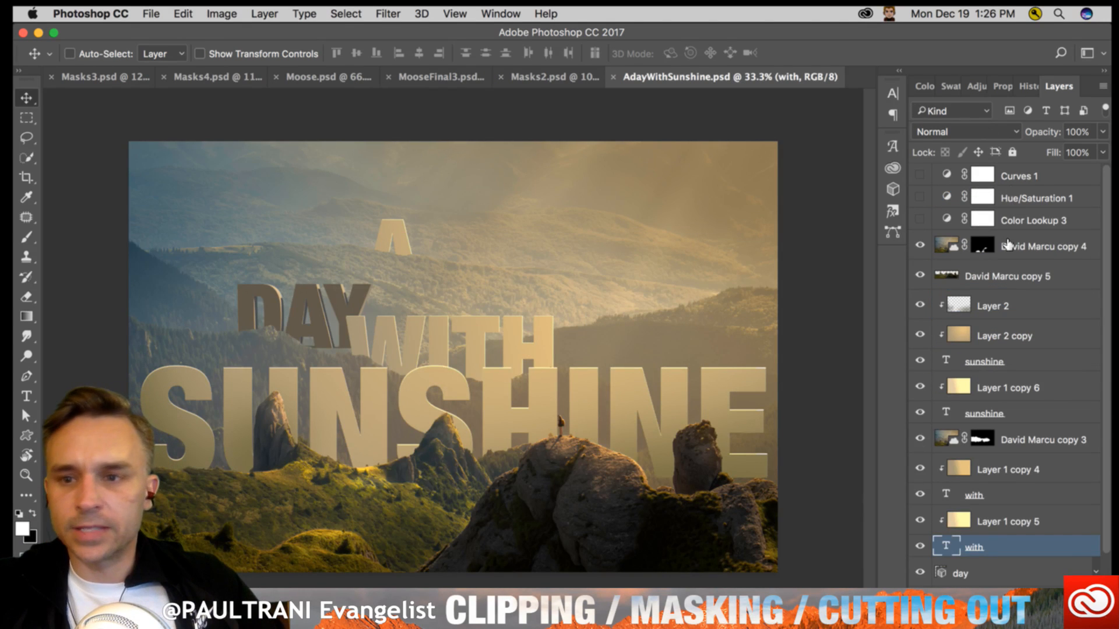
- Inspect the landscape copies around the sunshine text, toggling the masked one beneath it and selecting the uppermost copy's layer mask
left_click(998, 434)
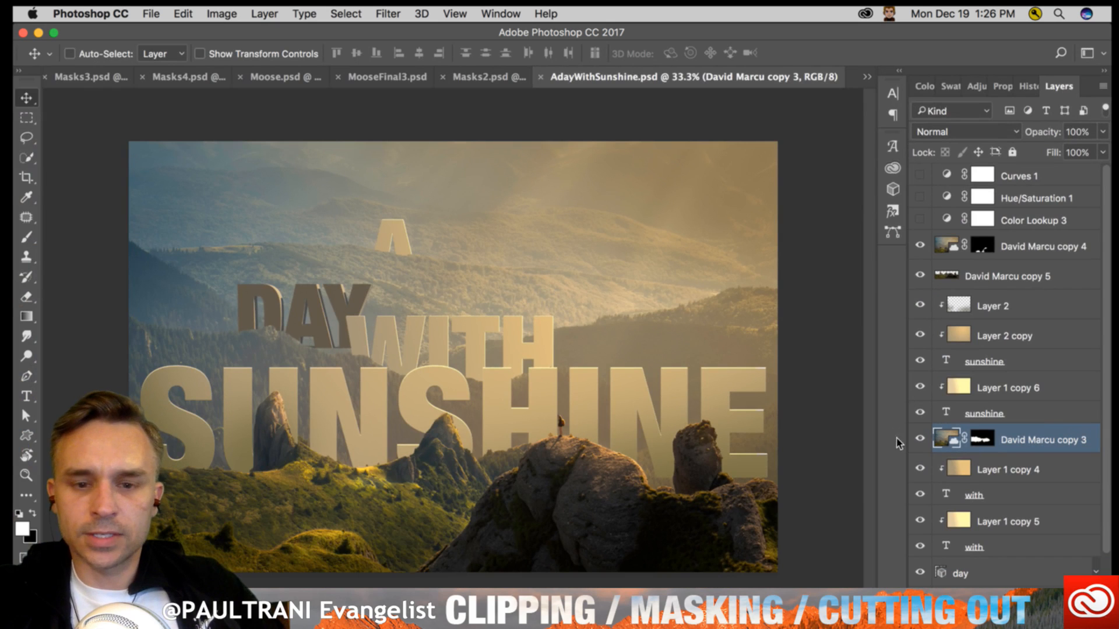
left_click(921, 438)
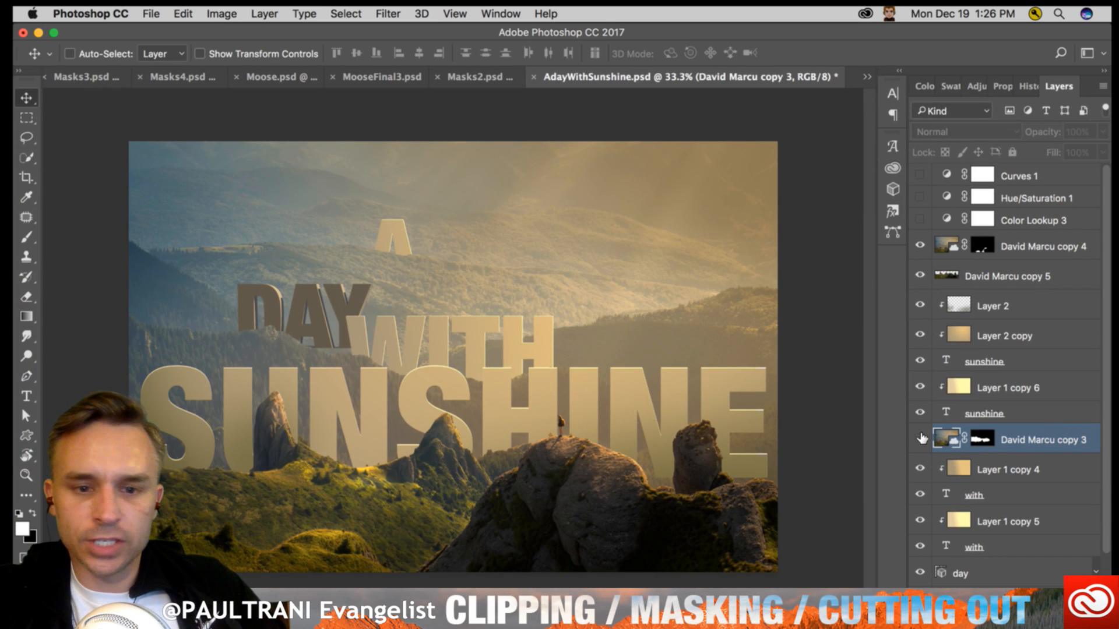
left_click(921, 438)
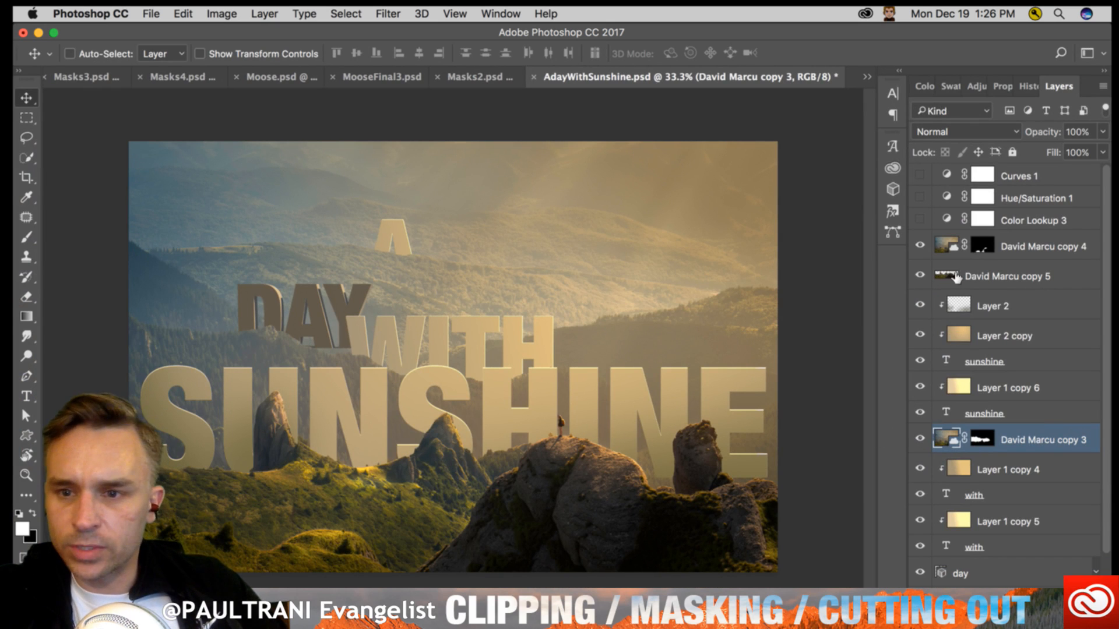
left_click(955, 274)
left_click(950, 243)
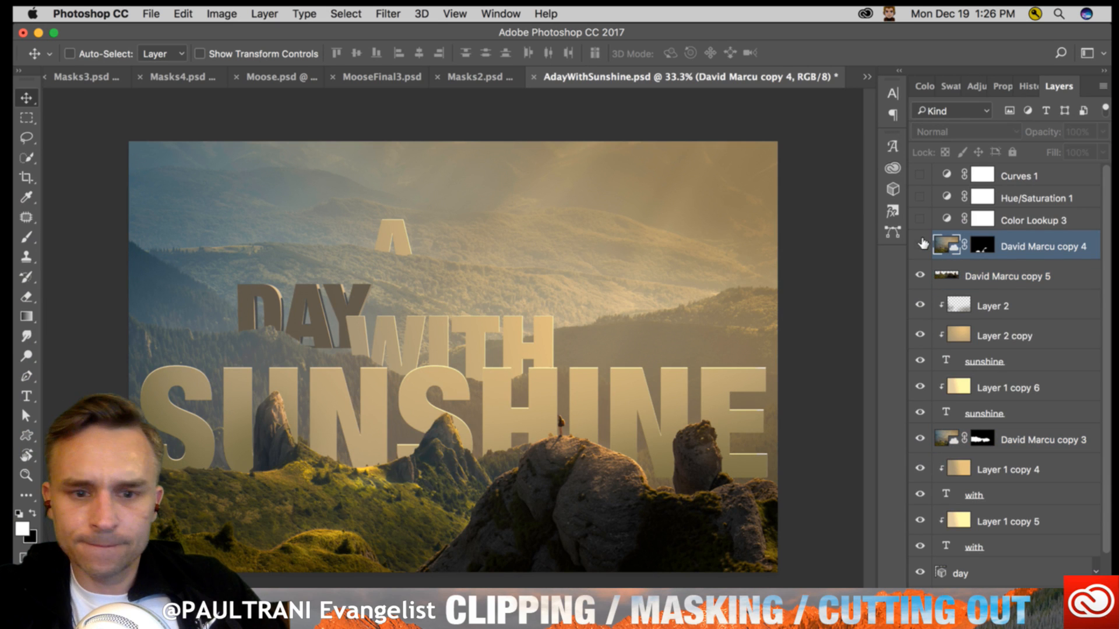
left_click(975, 244)
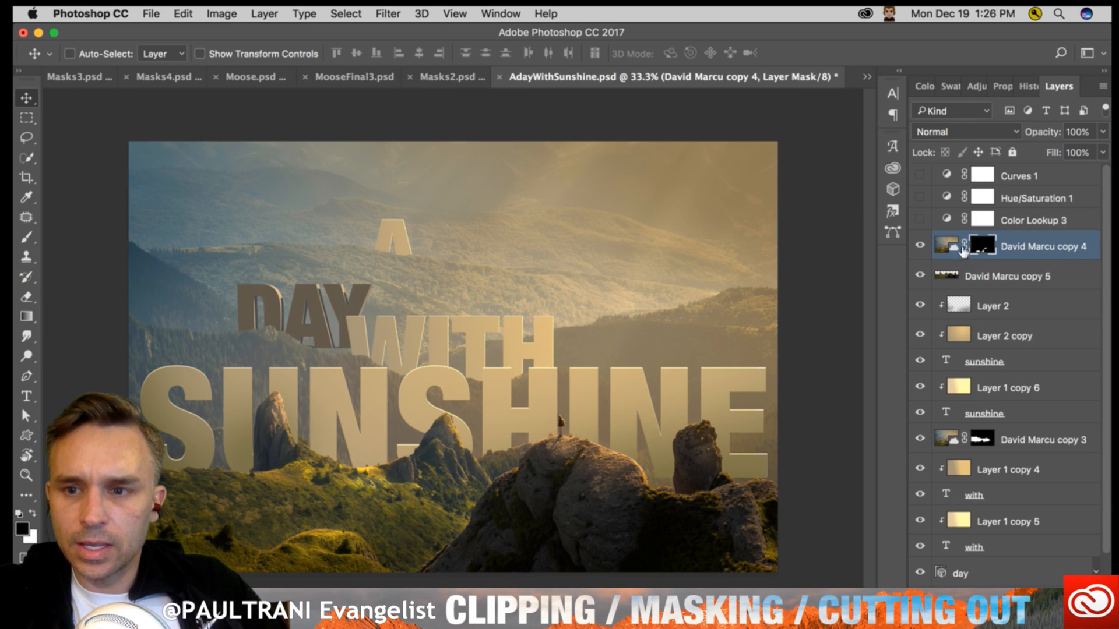
- Inspect the masked landscape copy beneath the 3D day layer, toggling its visibility and selecting its mask and the A text below
scroll(952, 583, "down", 2)
left_click(982, 550)
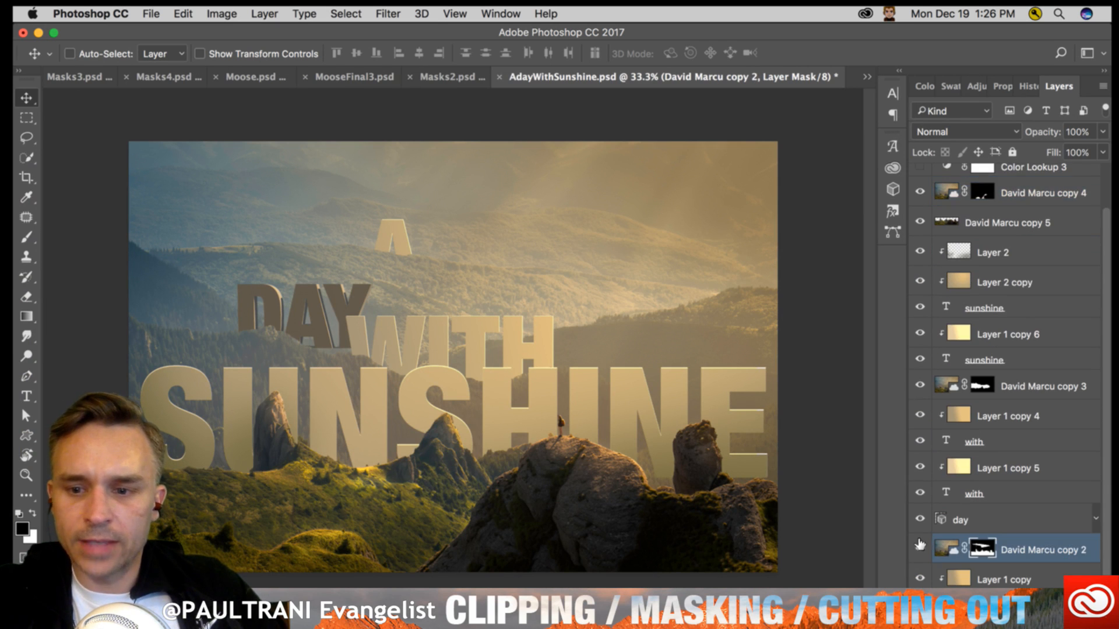
scroll(993, 551, "down", 2)
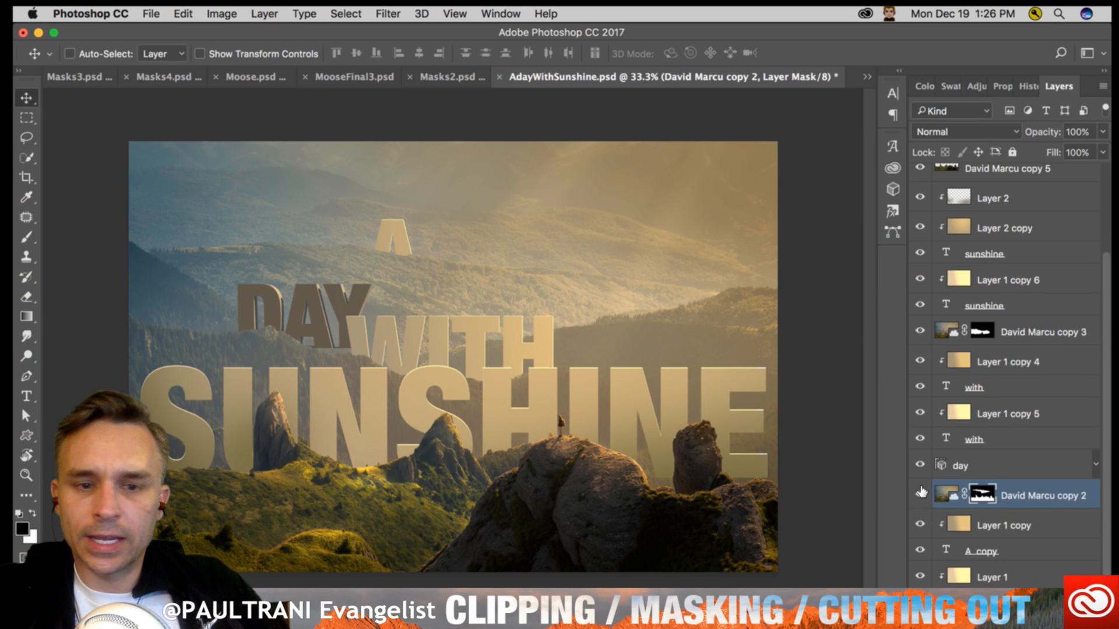
left_click(921, 493)
left_click(920, 492)
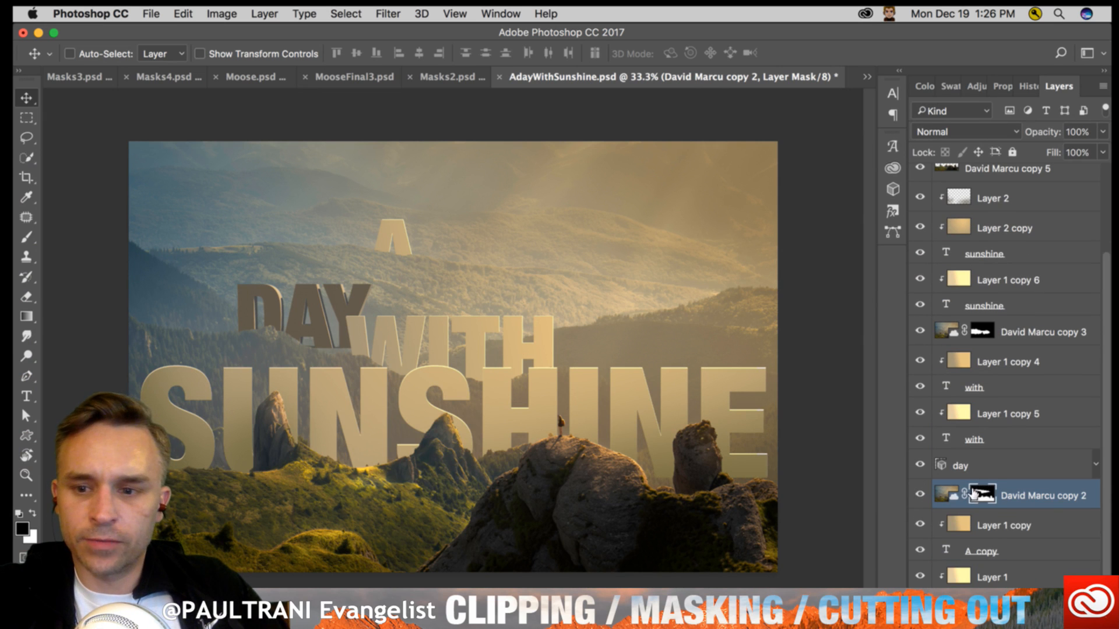
left_click(984, 552)
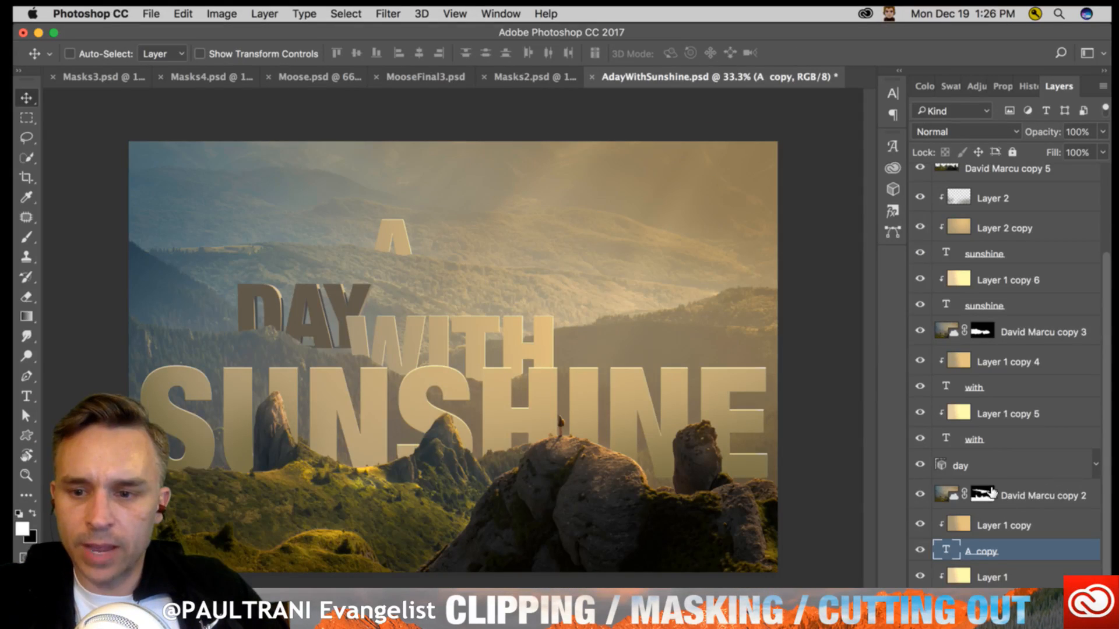
left_click(990, 492)
key("x")
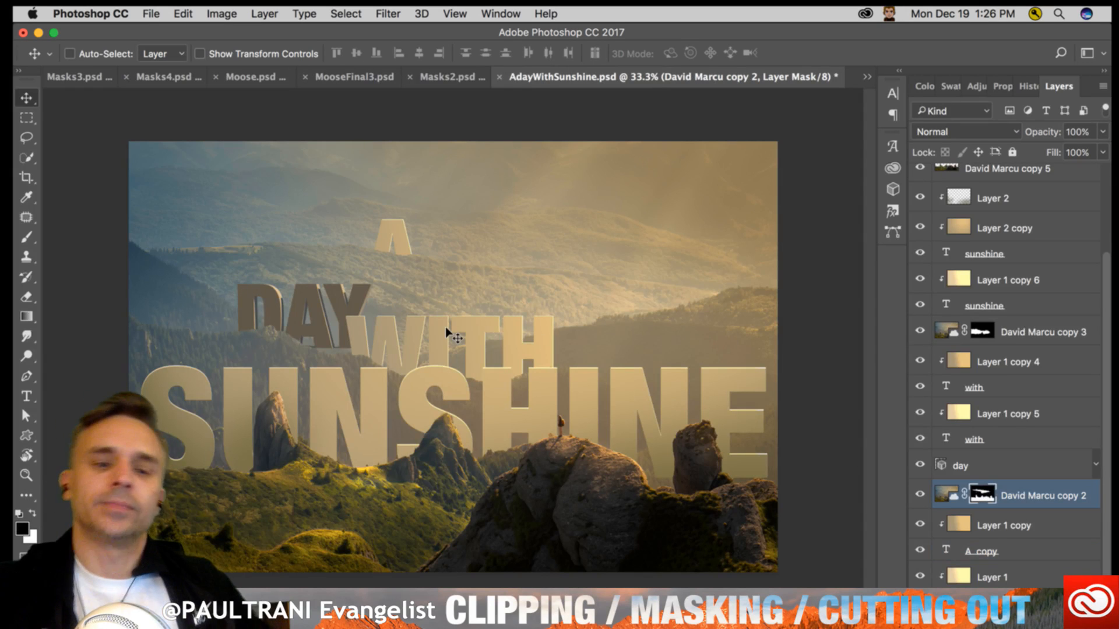
- Select both sunshine text layers with the clipped Layer 1 copy 6 between them and shift the word slightly left behind the rocks
key("super")
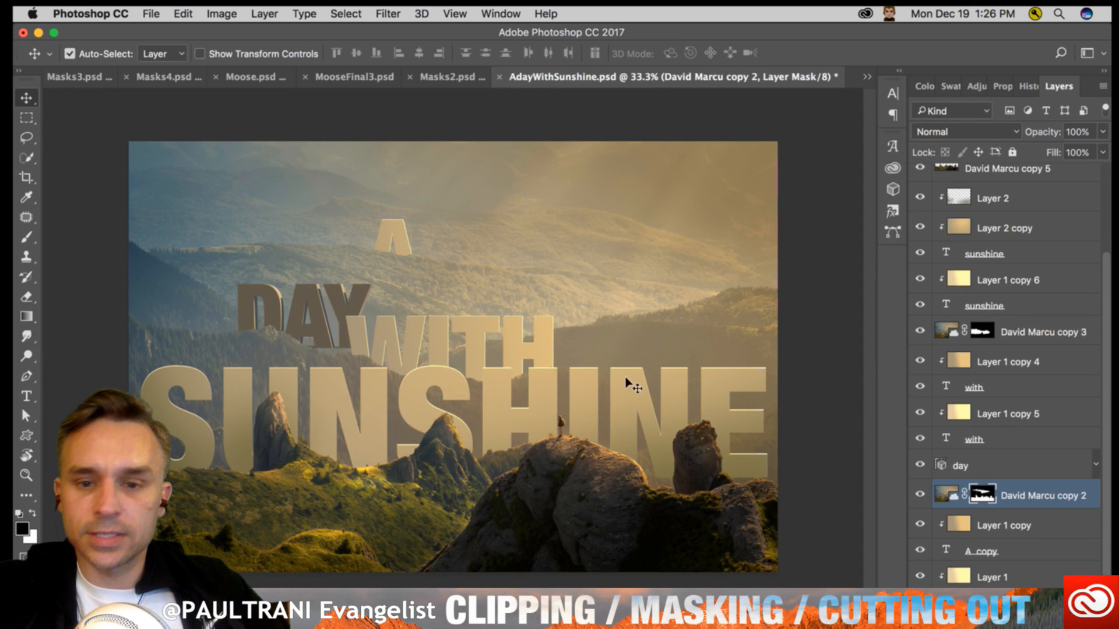
left_click(715, 411, "super")
left_click(984, 254)
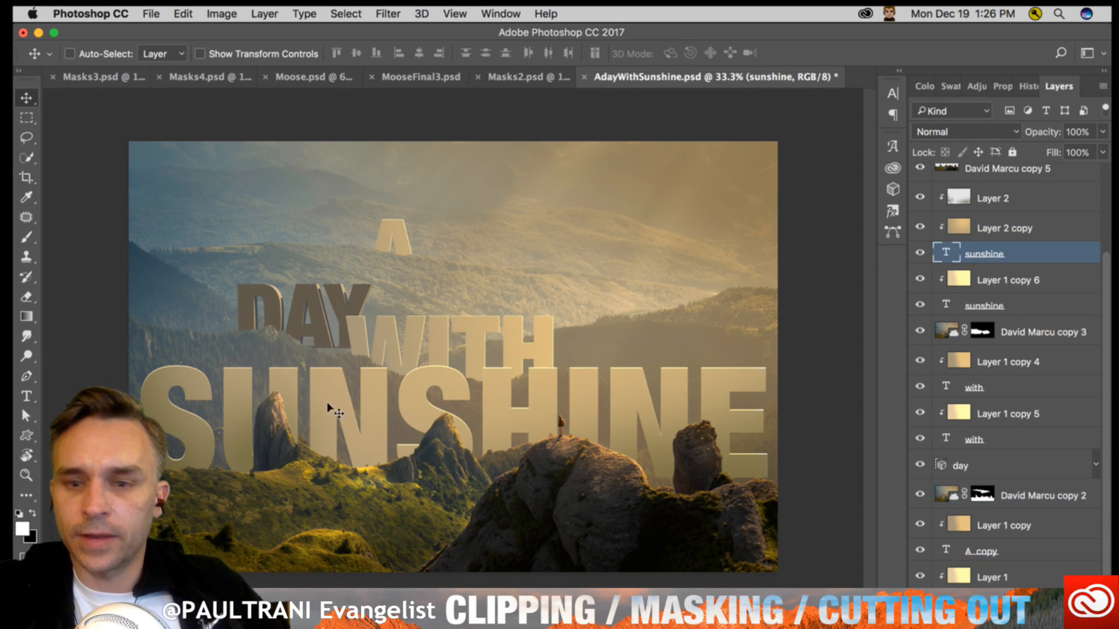
left_click_drag(177, 421, 214, 424)
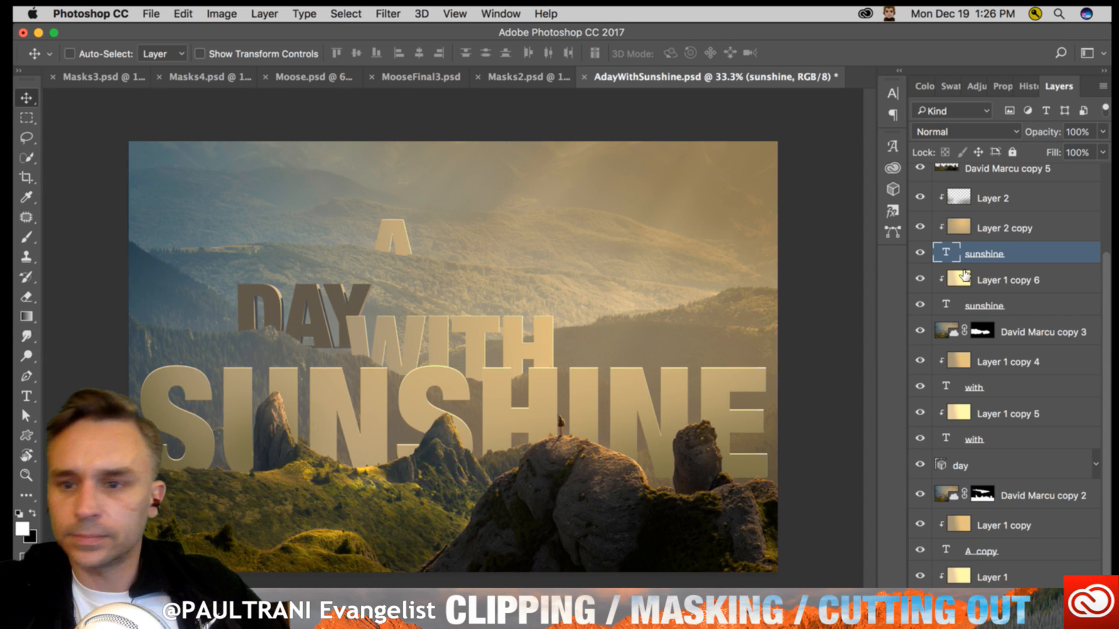
left_click(997, 302, "shift")
left_click_drag(384, 348, 286, 408)
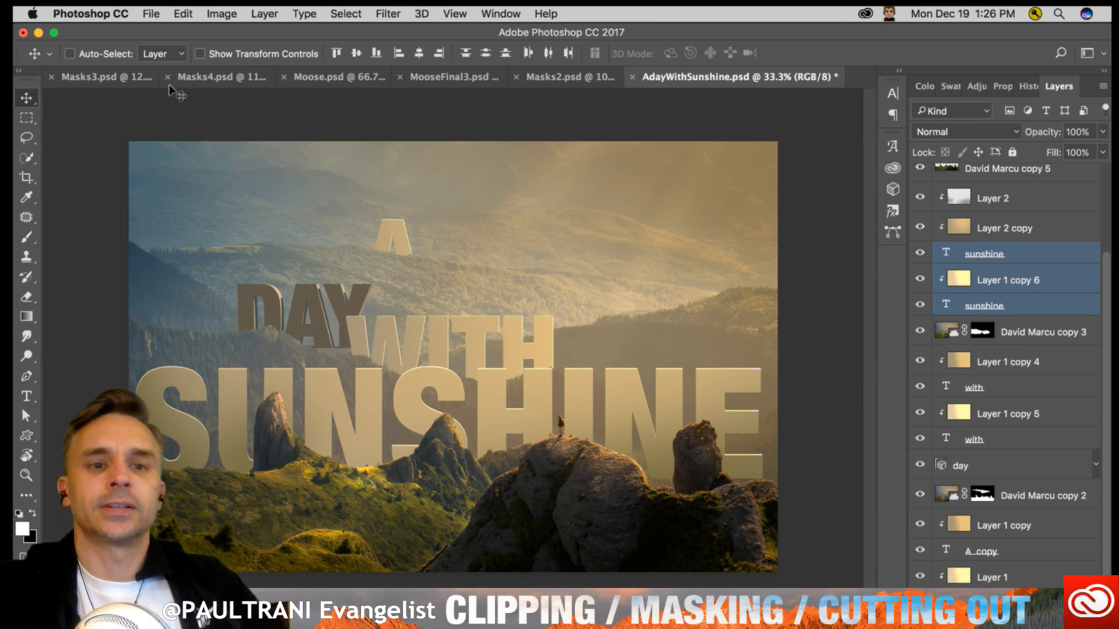
- Browse the stock photos in Masks3.psd and open the image of the girl holding a skateboard in its own document
left_click(26, 118)
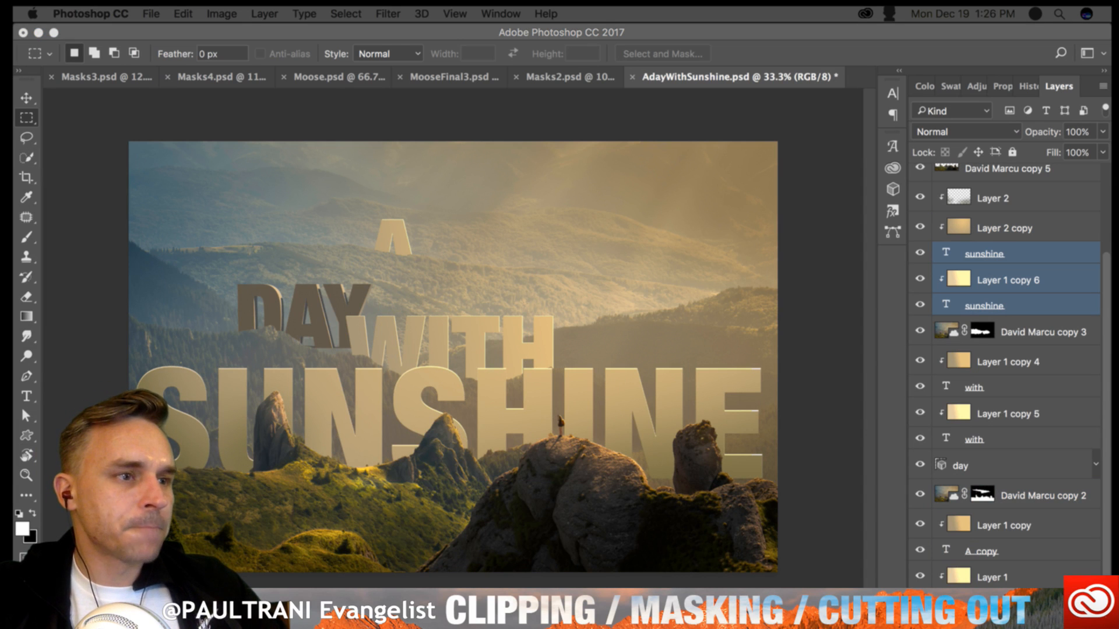
left_click(464, 183)
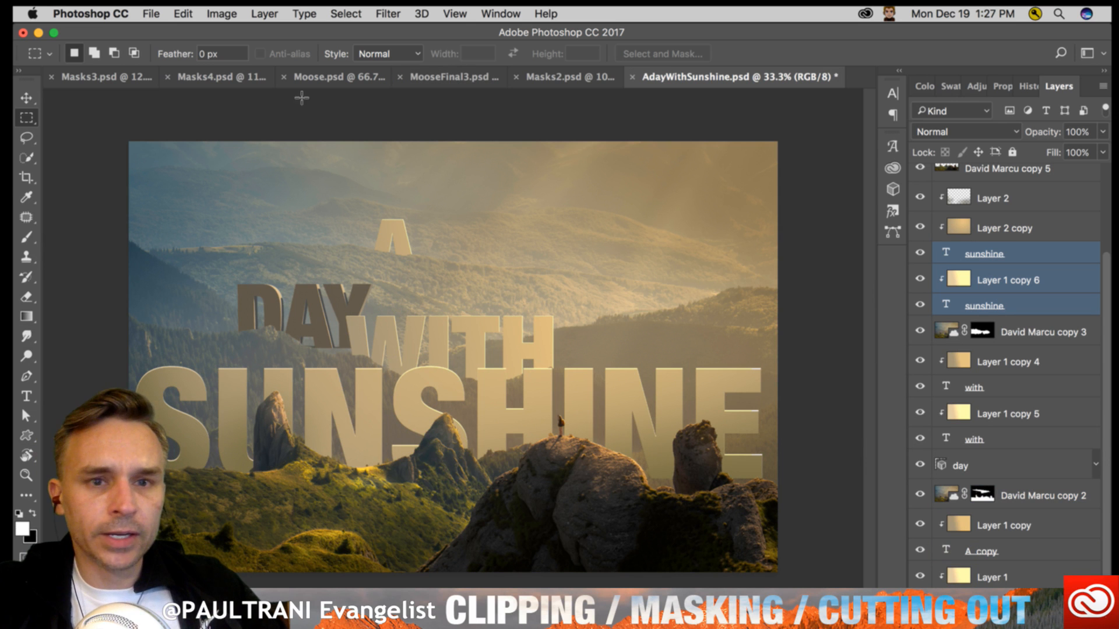
left_click(77, 79)
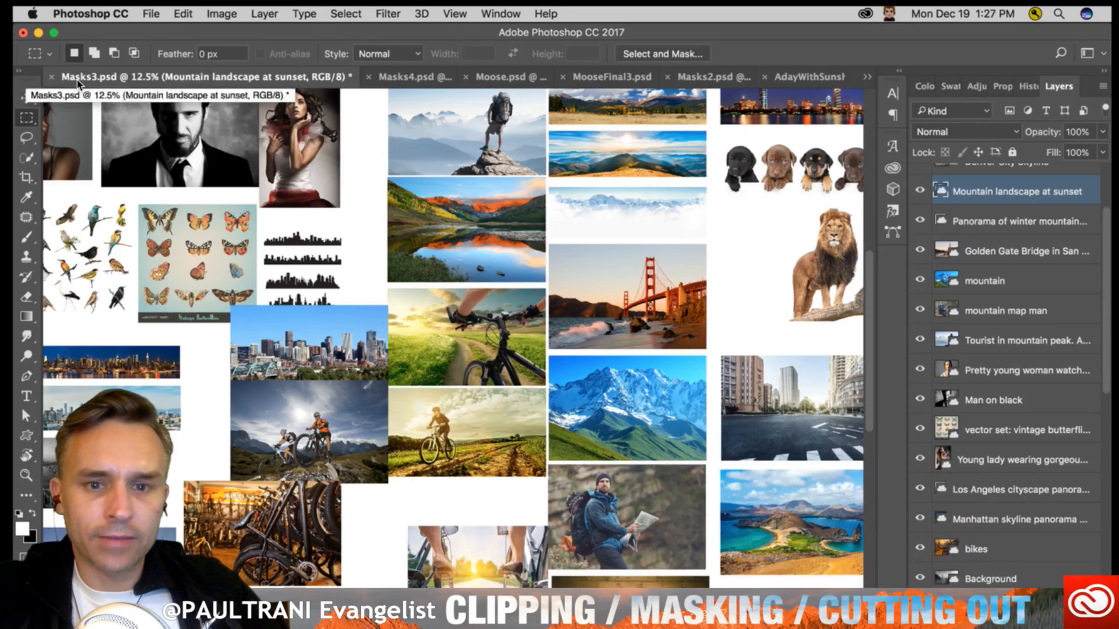
left_click_drag(412, 234, 568, 277)
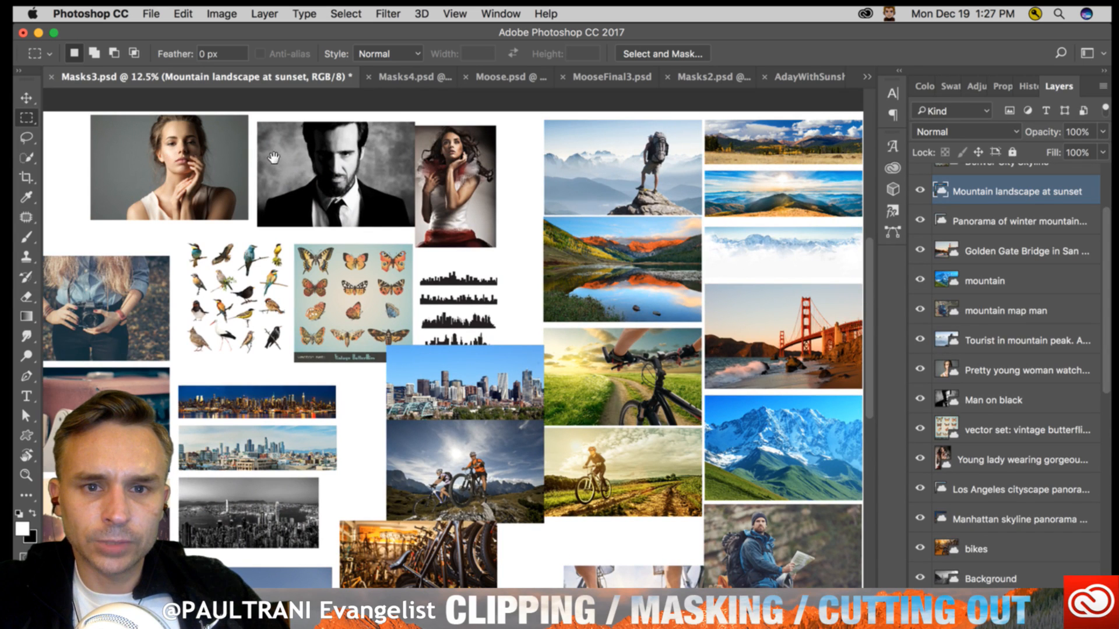
left_click_drag(273, 158, 233, 157)
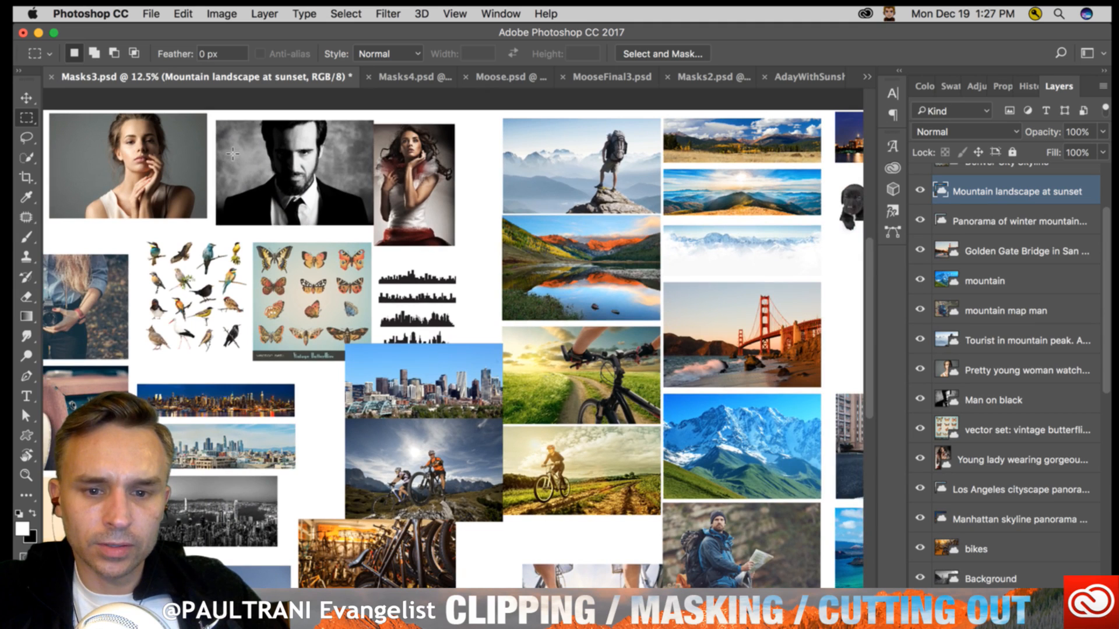
left_click_drag(331, 379, 309, 251)
left_click_drag(409, 444, 339, 373)
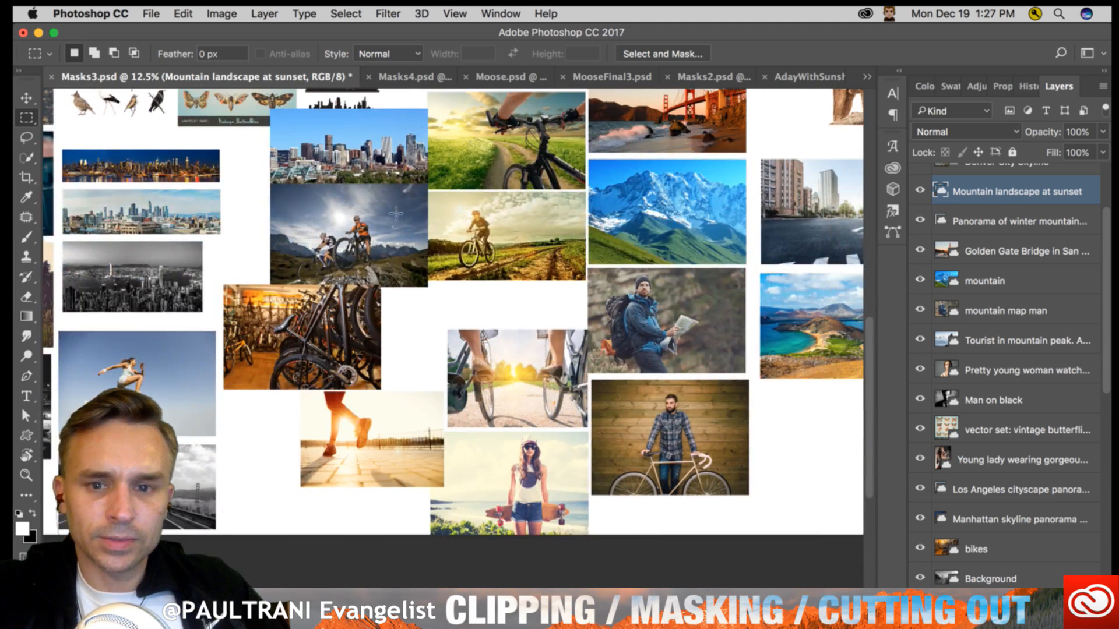
left_click(26, 97)
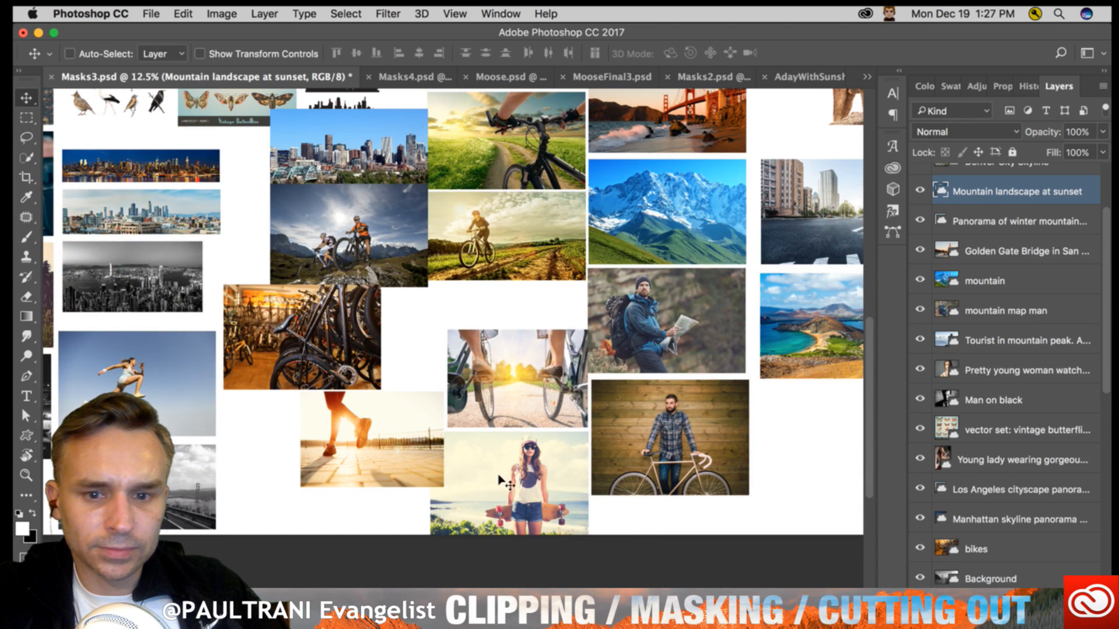
left_click(516, 478, "super")
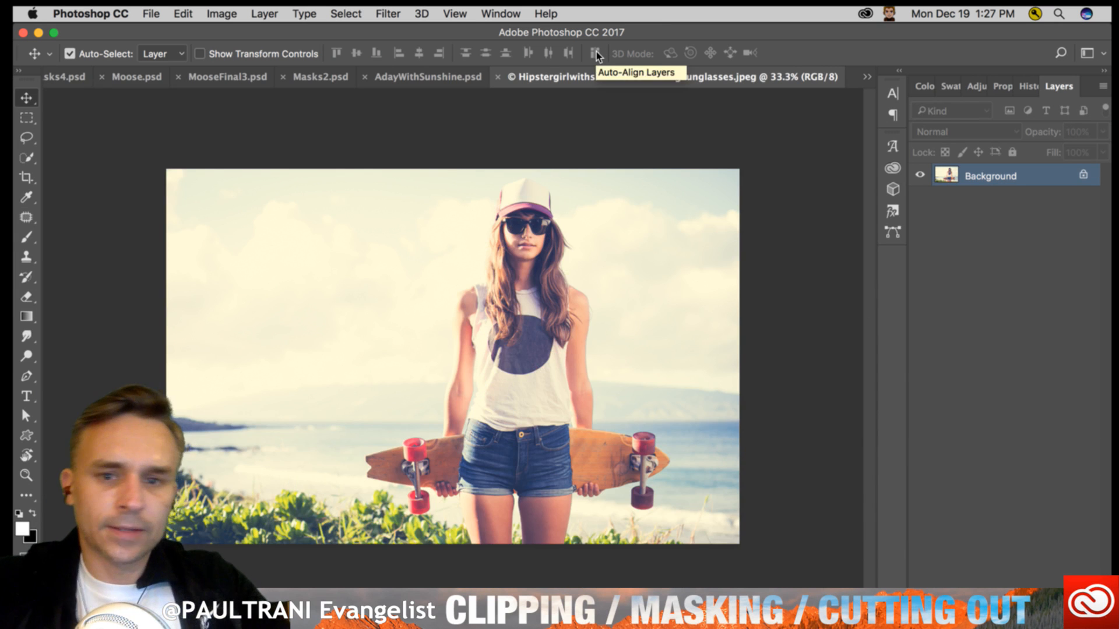
- Examine the girl's face and the loose strands of hair against the sky at 100% zoom
key("super+equal")
key("super+equal")
key("super+minus")
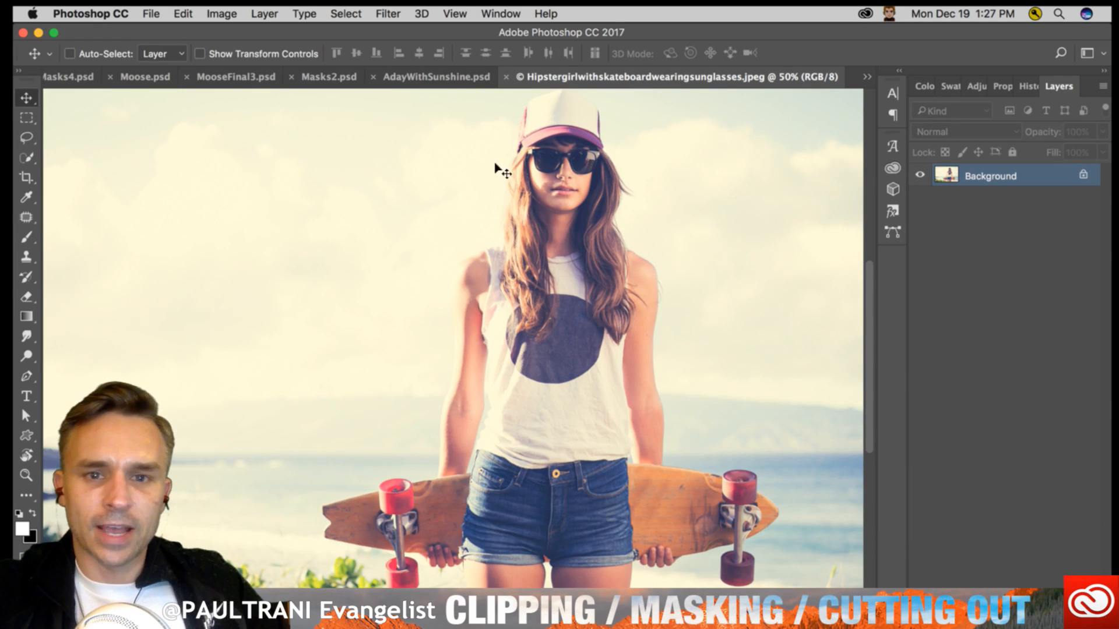
scroll(500, 167, "up", 1)
scroll(499, 167, "right", 1)
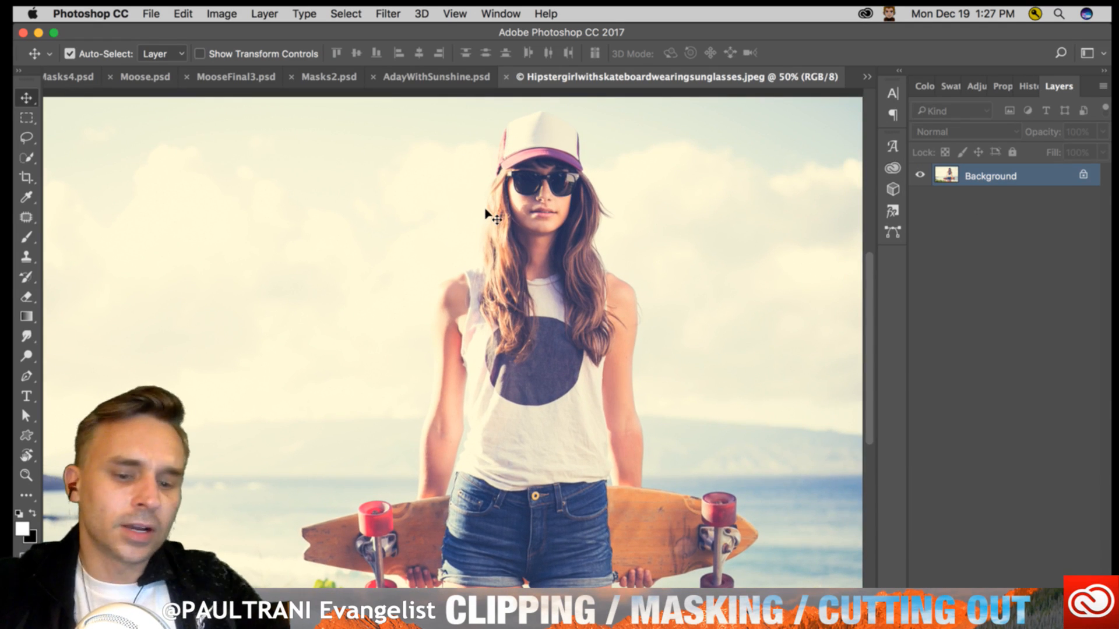
key("super+plus")
key("super+plus")
left_click_drag(484, 226, 437, 385)
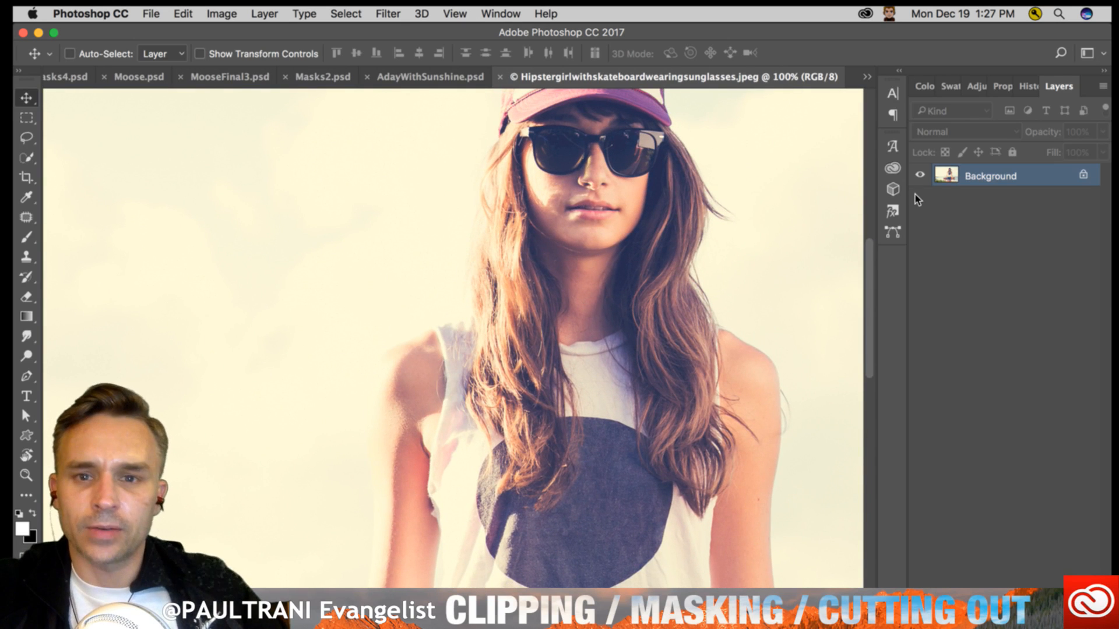
- Start a Focus Area selection on the whole skateboard photo and move its dialog clear of the girl
key("super+minus")
key("super+minus")
key("super+minus")
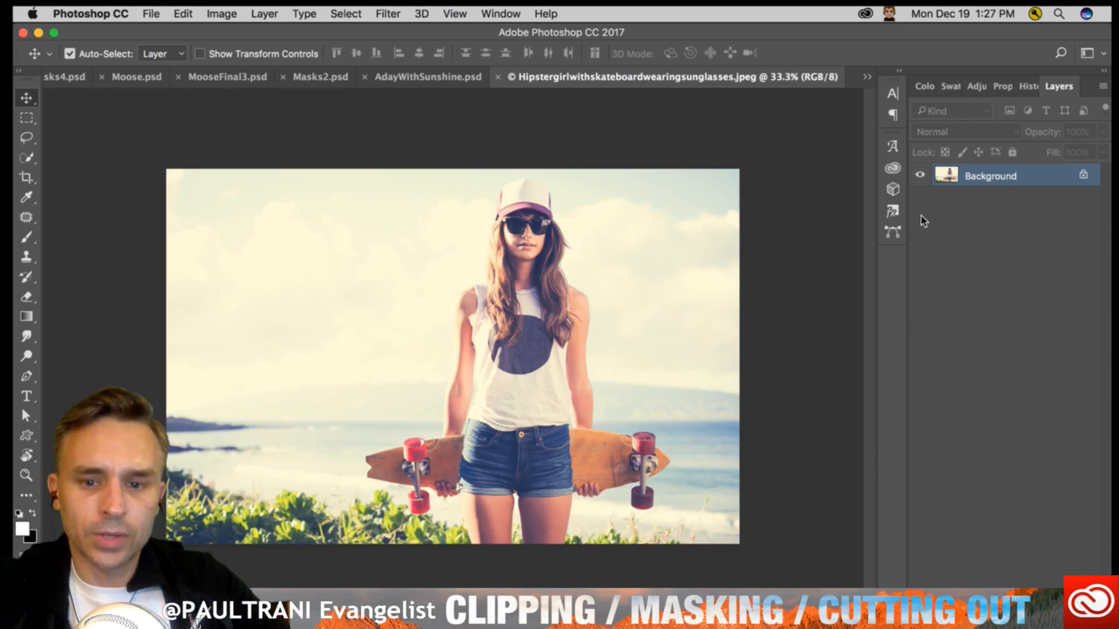
left_click(345, 14)
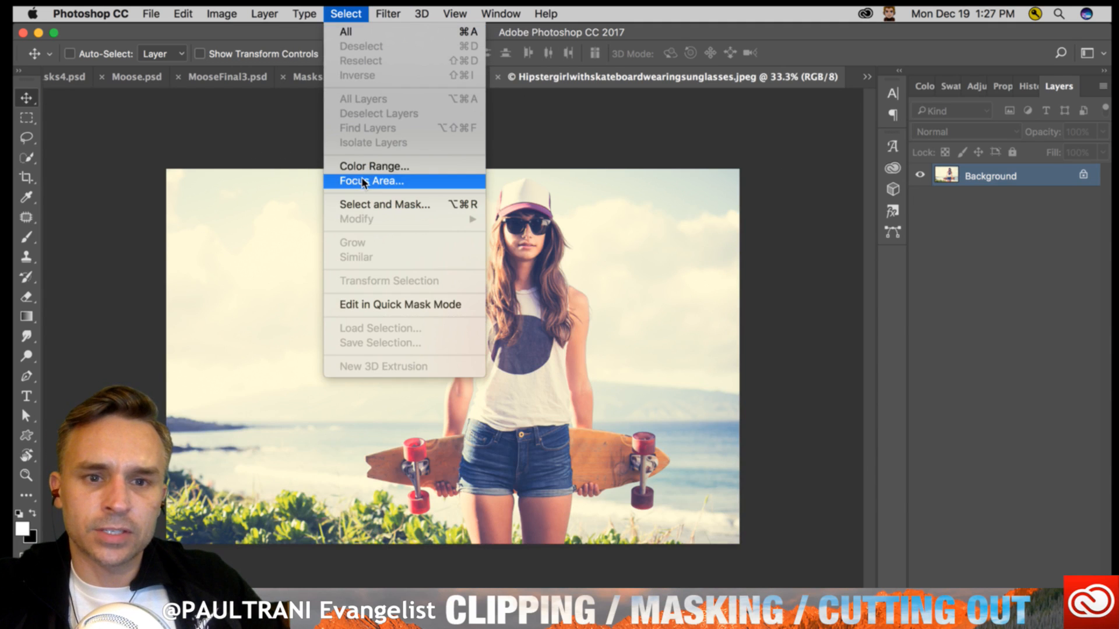
left_click(363, 182)
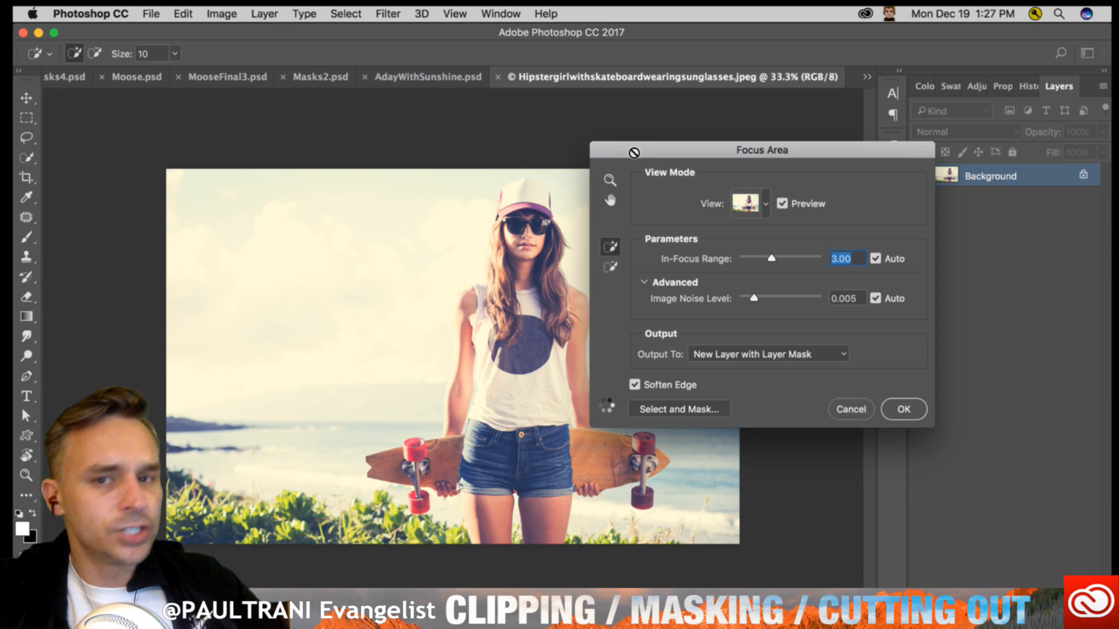
left_click_drag(634, 149, 686, 162)
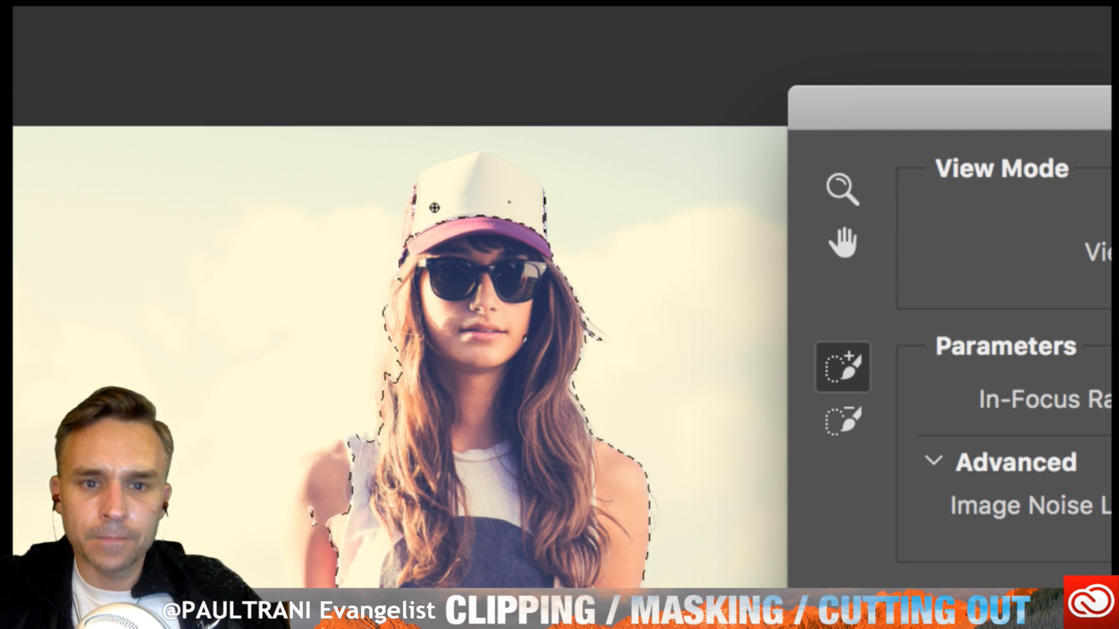
- Enlarge the brush to 80 and add the white front of the cap to the focus selection
key("bracketright")
key("bracketright")
key("bracketright")
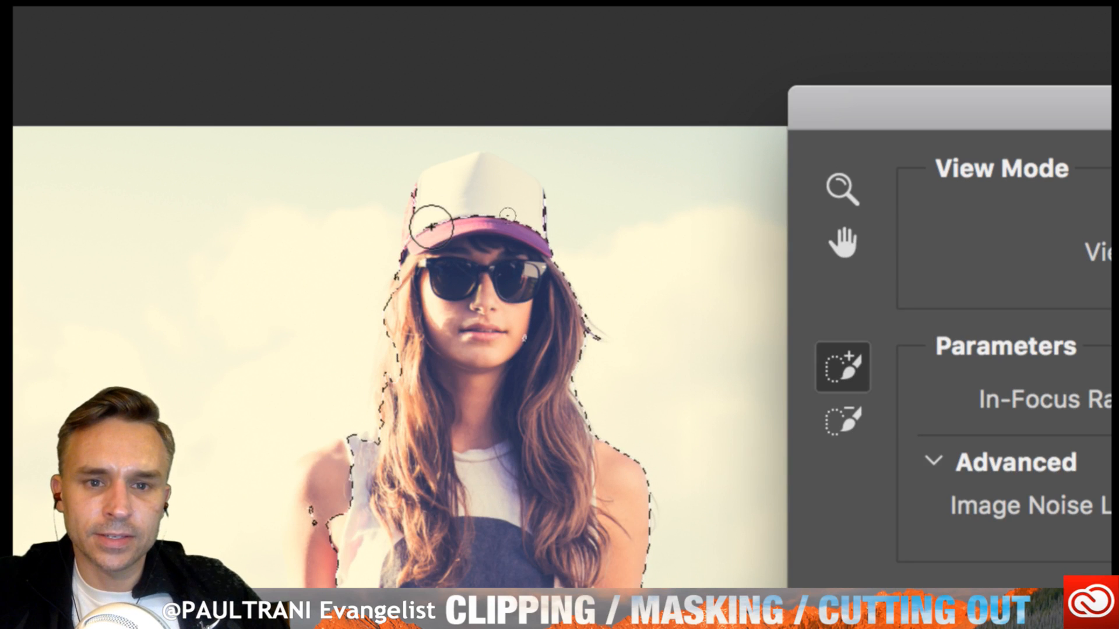
mouse_move(431, 220)
left_mouse_down()
mouse_move(479, 192)
mouse_move(536, 207)
mouse_move(543, 244)
left_mouse_up()
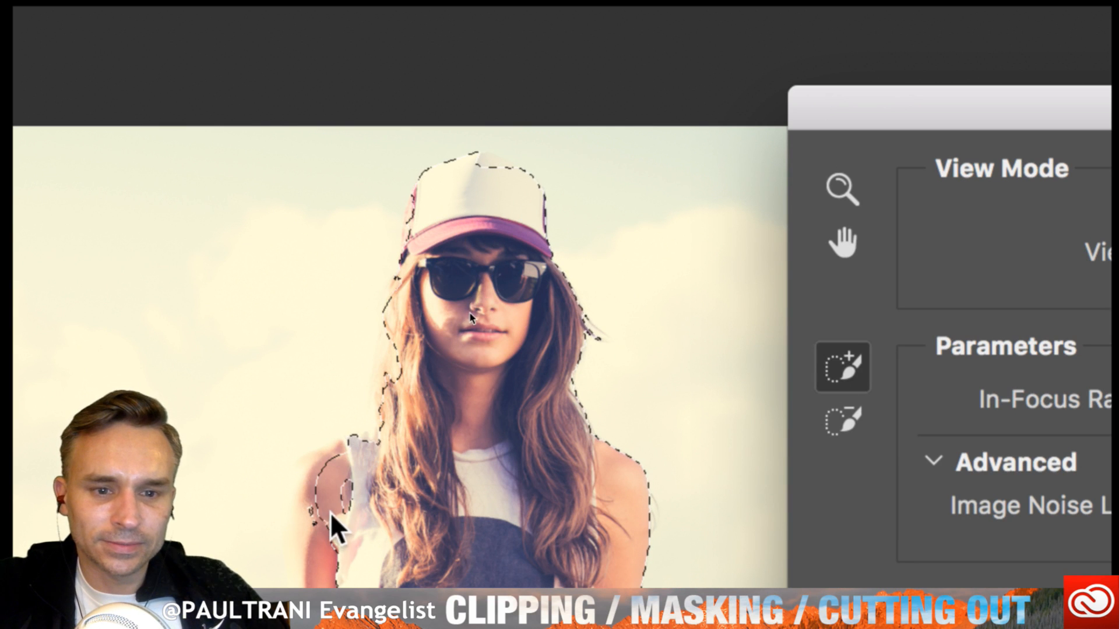
- Add the missing bare shoulder to the selection and output the Focus Area result as New Layer with Layer Mask
left_click_drag(360, 494, 317, 485)
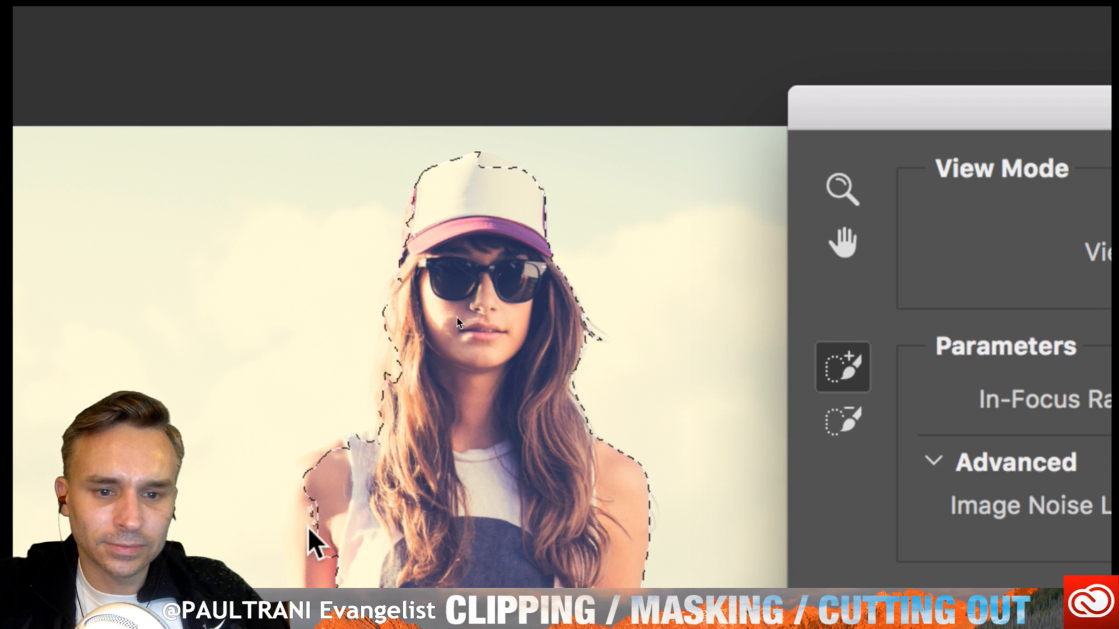
key("super+z")
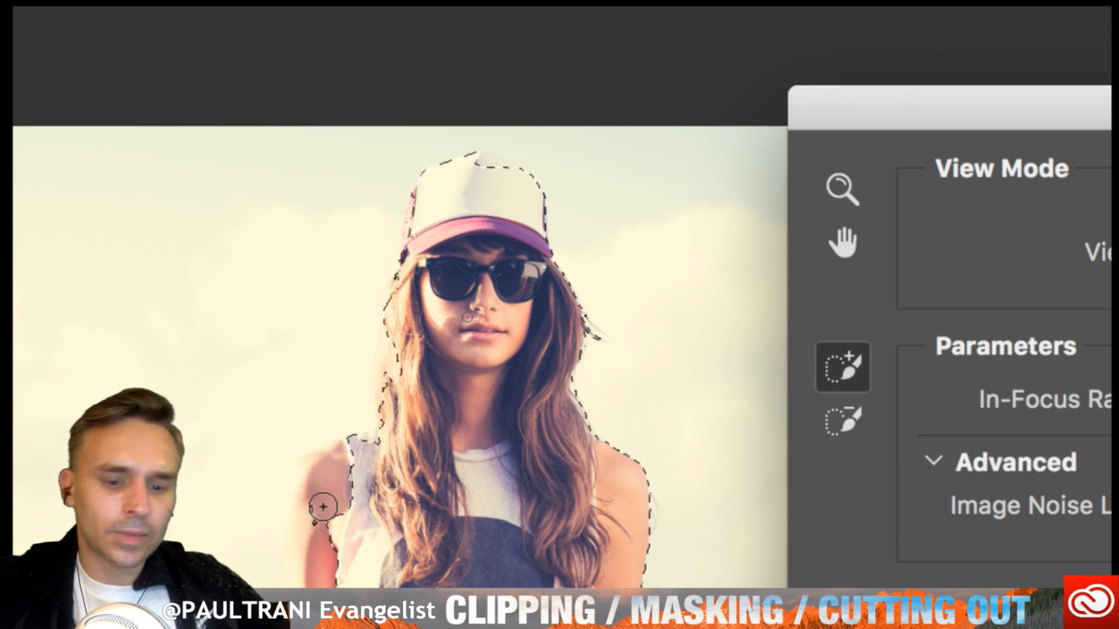
scroll(324, 507, "down", 3)
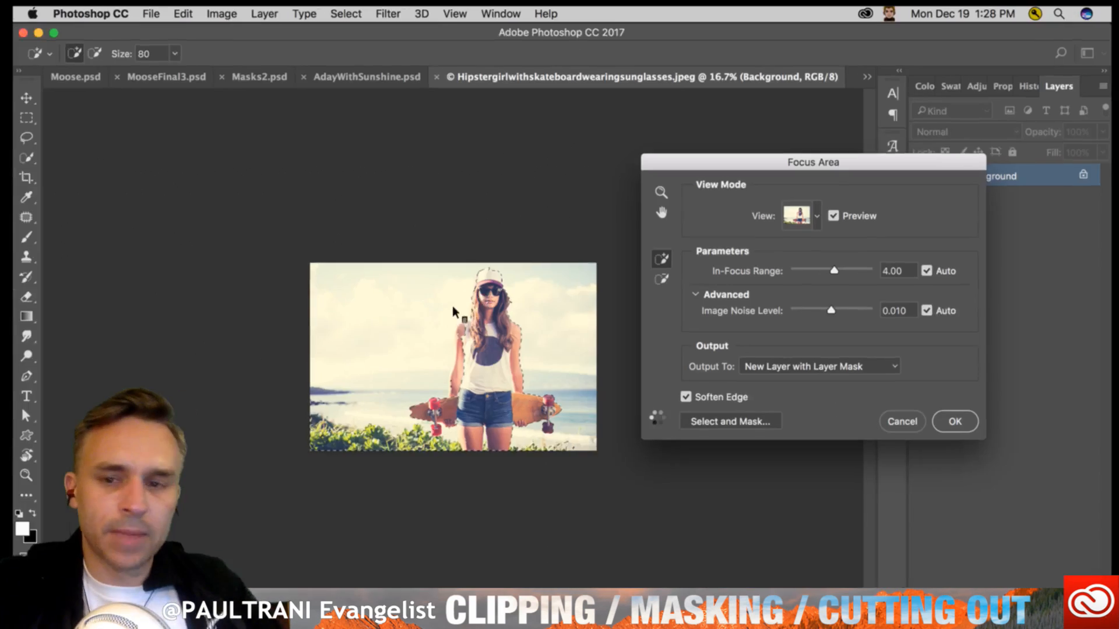
key("super+0")
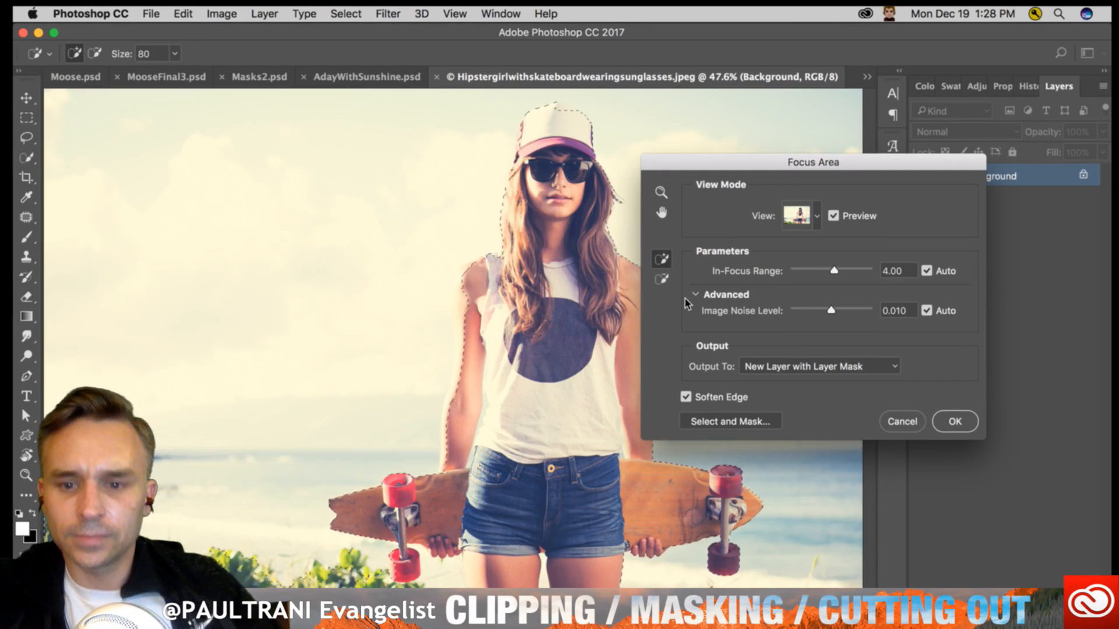
left_click(950, 423)
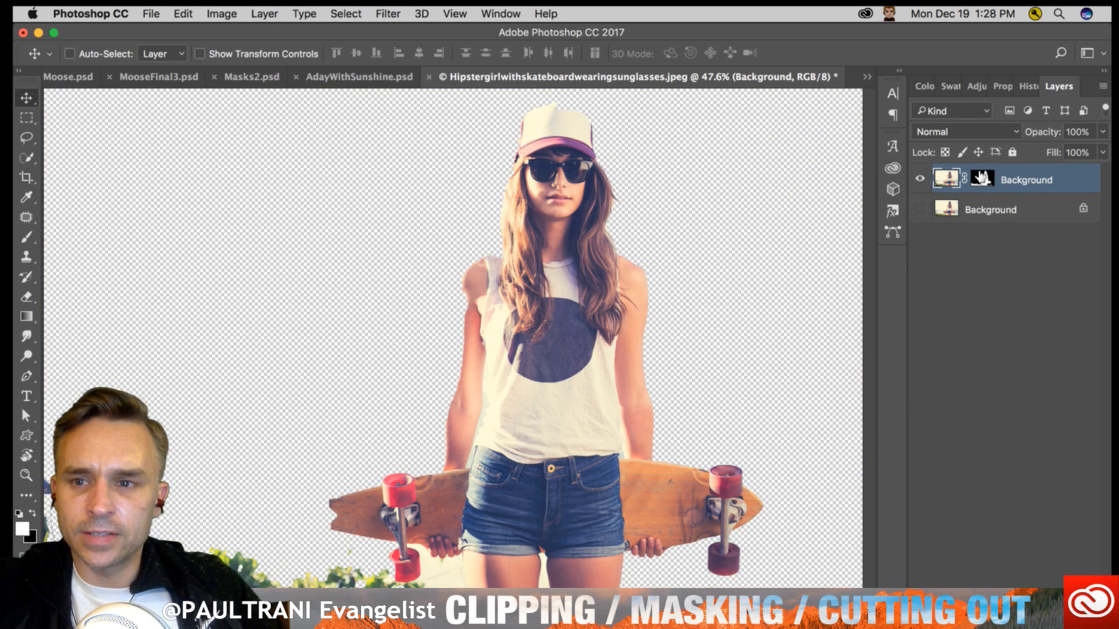
- With the Quick Selection tool at size 125, select the shoulder and arm beside the shirt and subtract the excess outside the arm
left_click(26, 158)
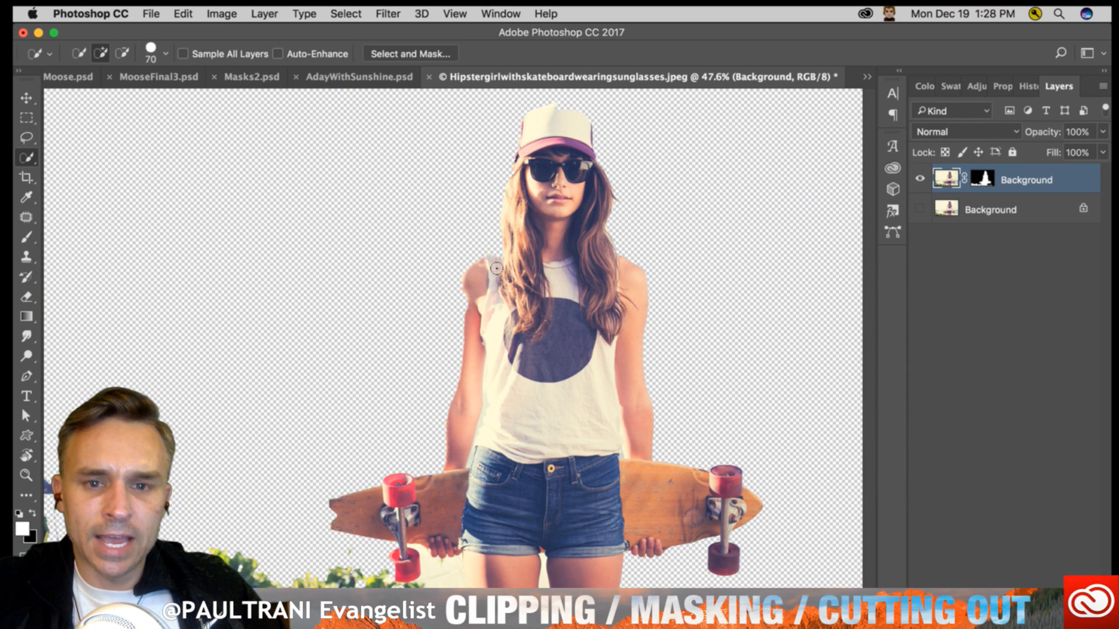
key("bracketright")
key("bracketright")
key("bracketright")
key("bracketright")
key("bracketright")
key("bracketright")
key("bracketright")
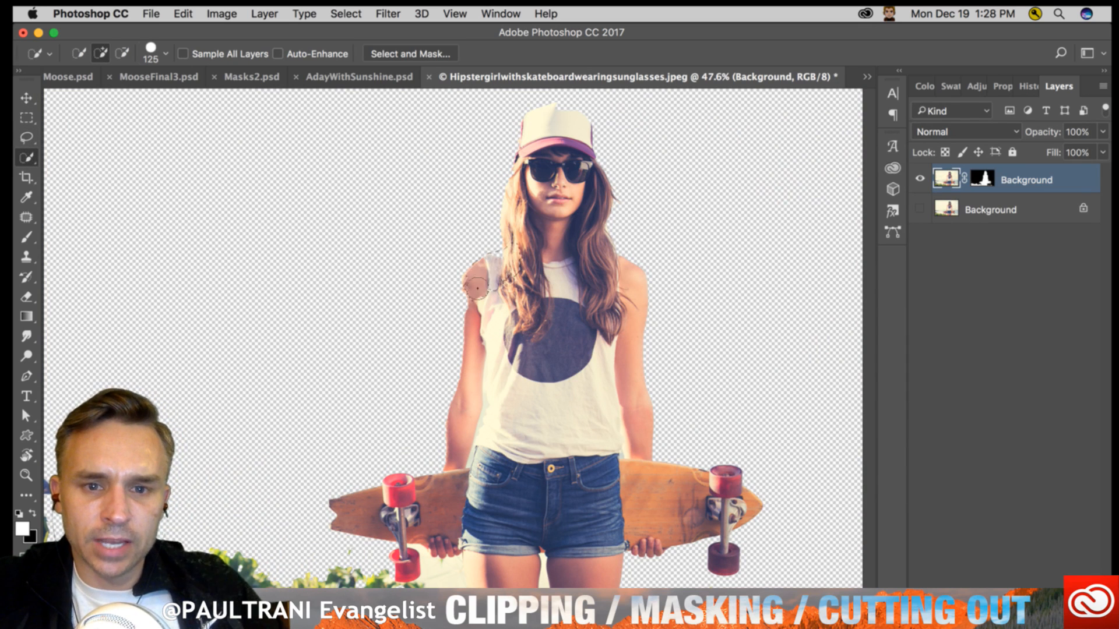
left_click_drag(491, 272, 459, 444)
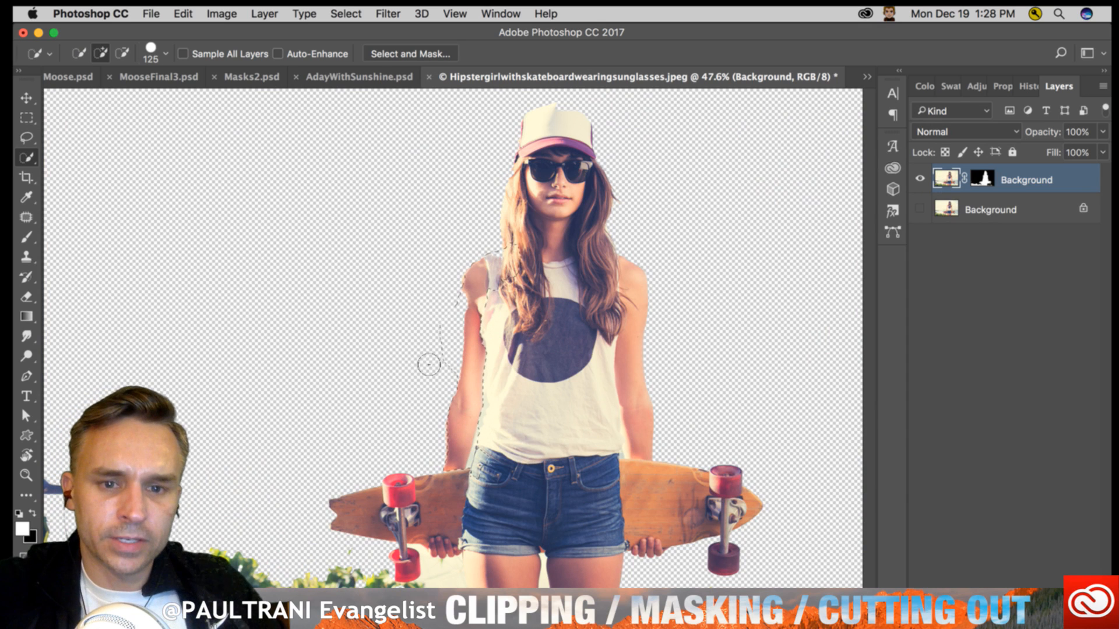
mouse_move(435, 375)
left_mouse_down("alt")
mouse_move(442, 332)
mouse_move(440, 348)
left_mouse_up("alt")
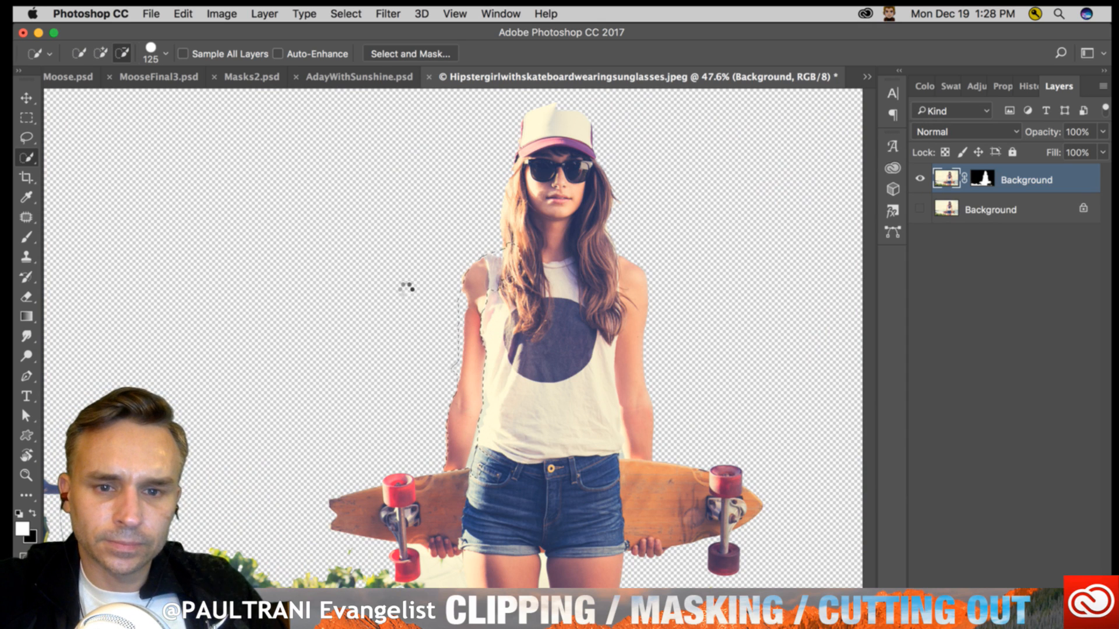
- Fill the selected arm area on the layer mask with the white foreground color at 100% opacity, and deselect
left_click(979, 176)
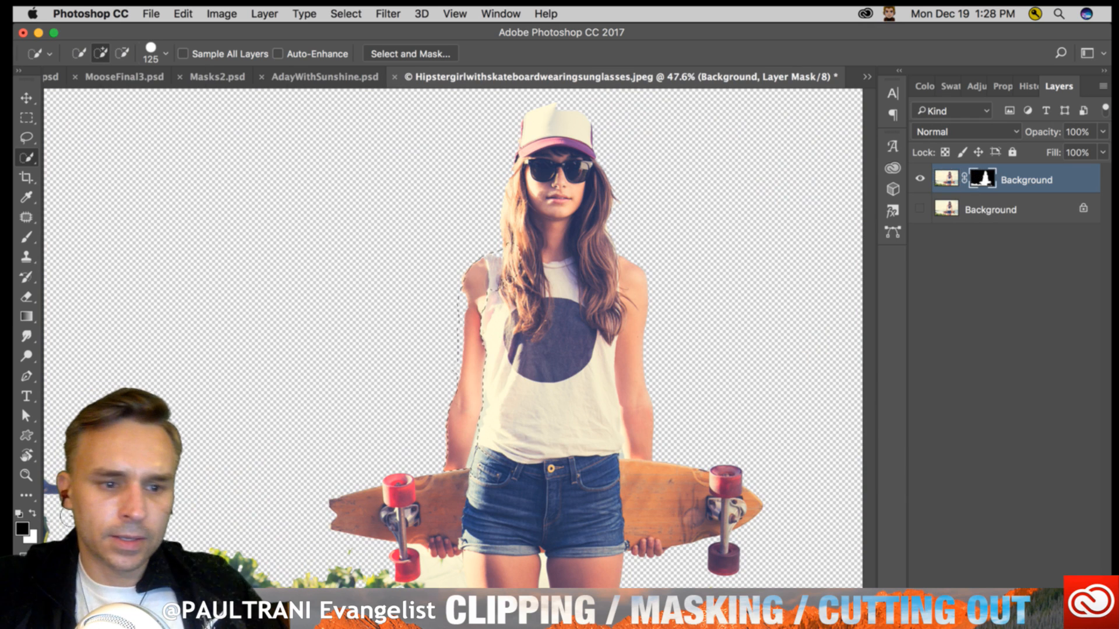
key("shift+BackSpace")
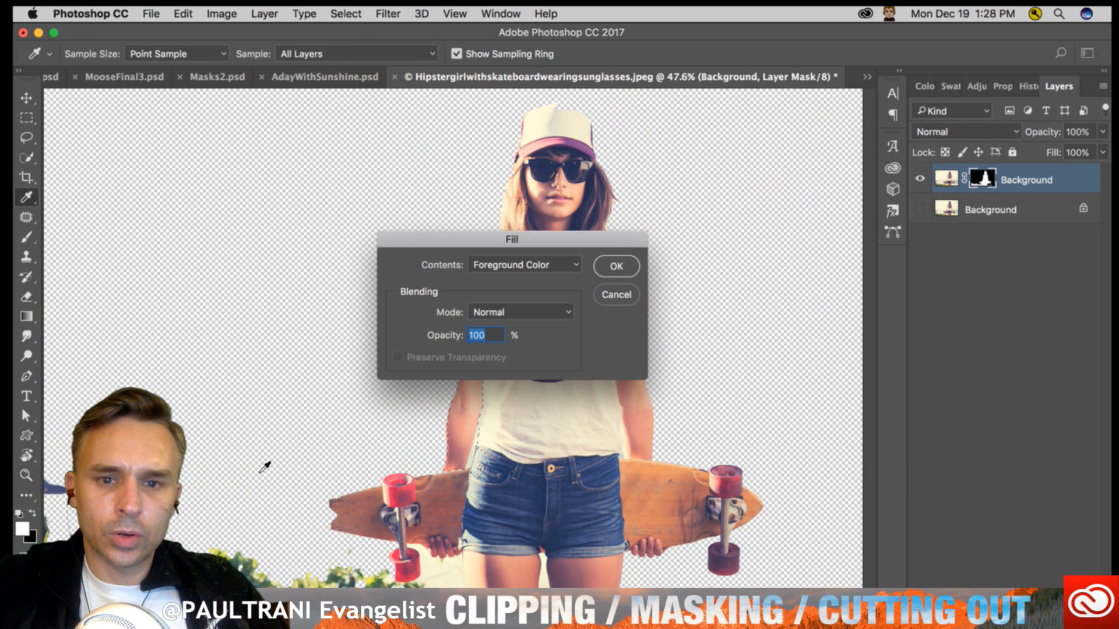
key("Return")
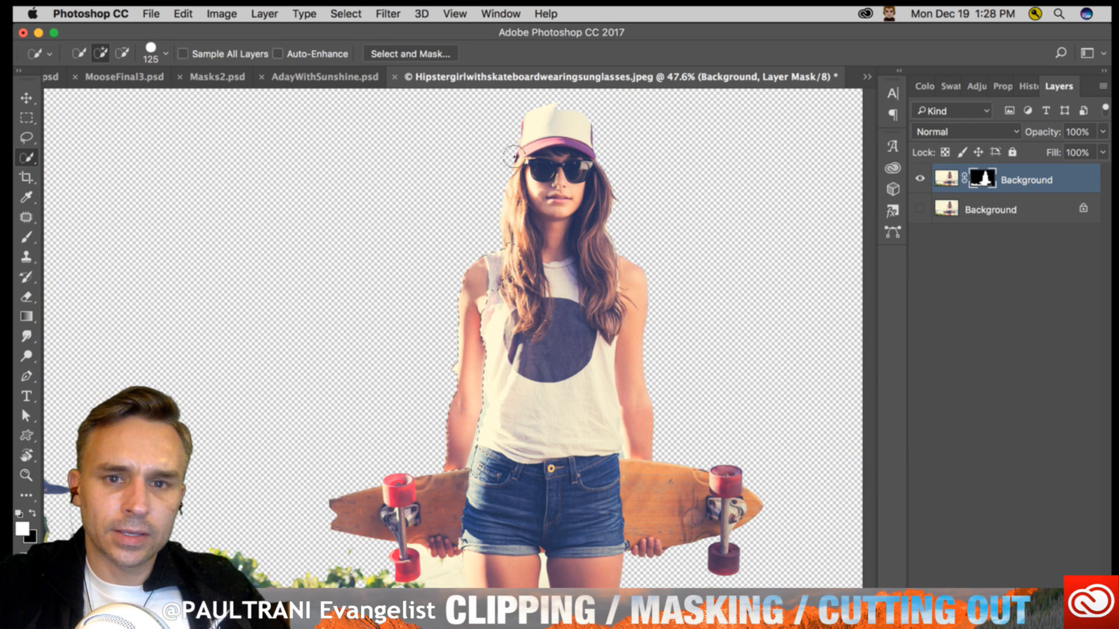
key("super+d")
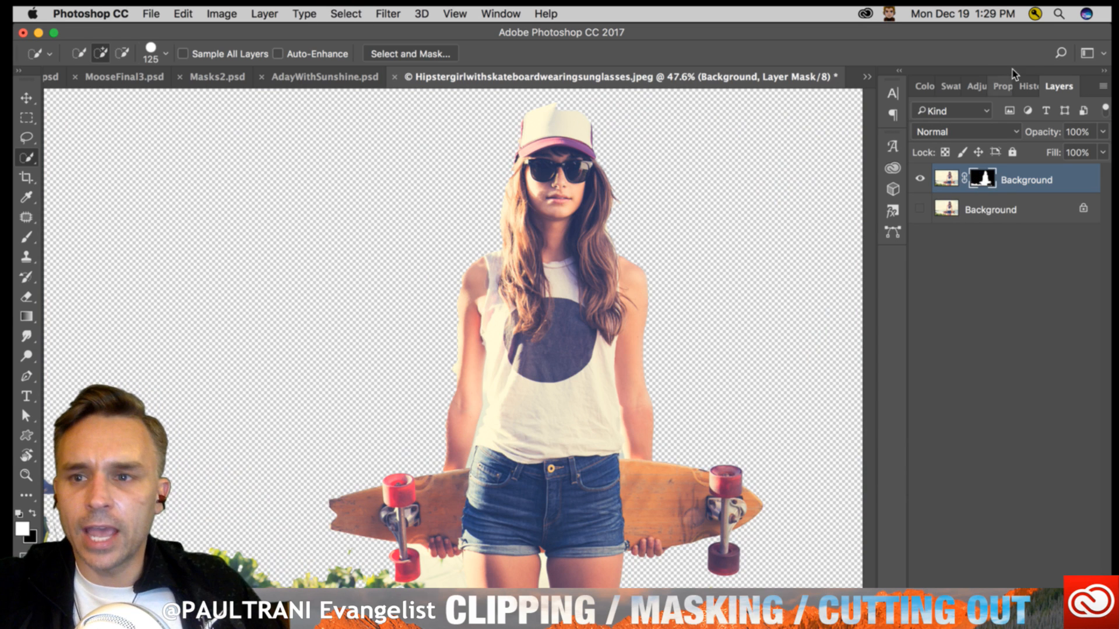
- Dock the layer list below the other panels and open the cutout's layer mask in Select and Mask
left_click_drag(1059, 88, 994, 600)
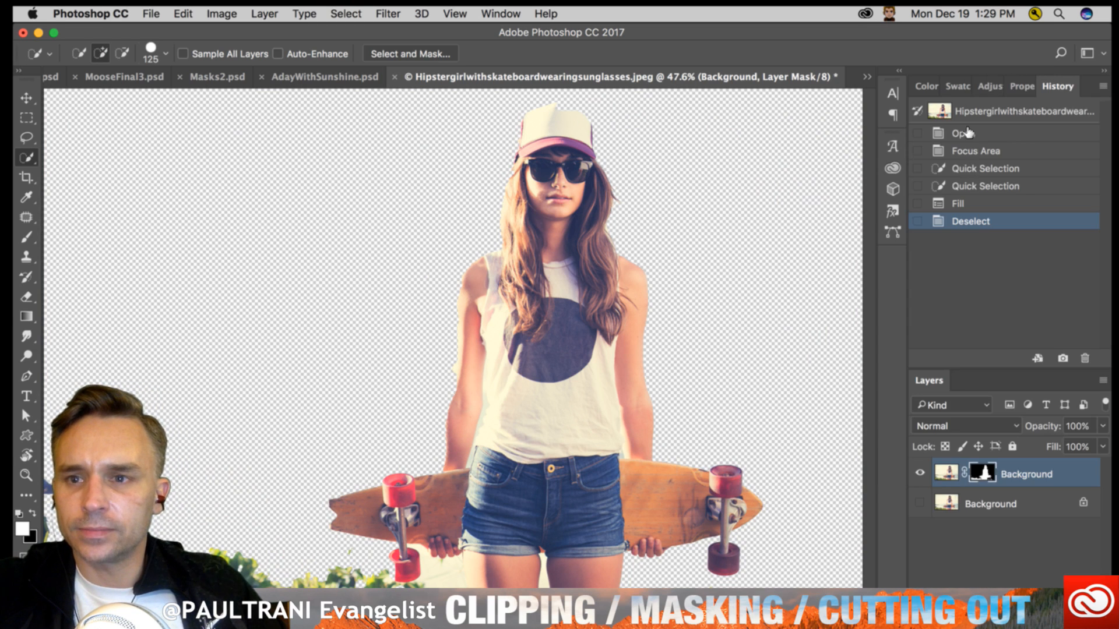
left_click(1022, 85)
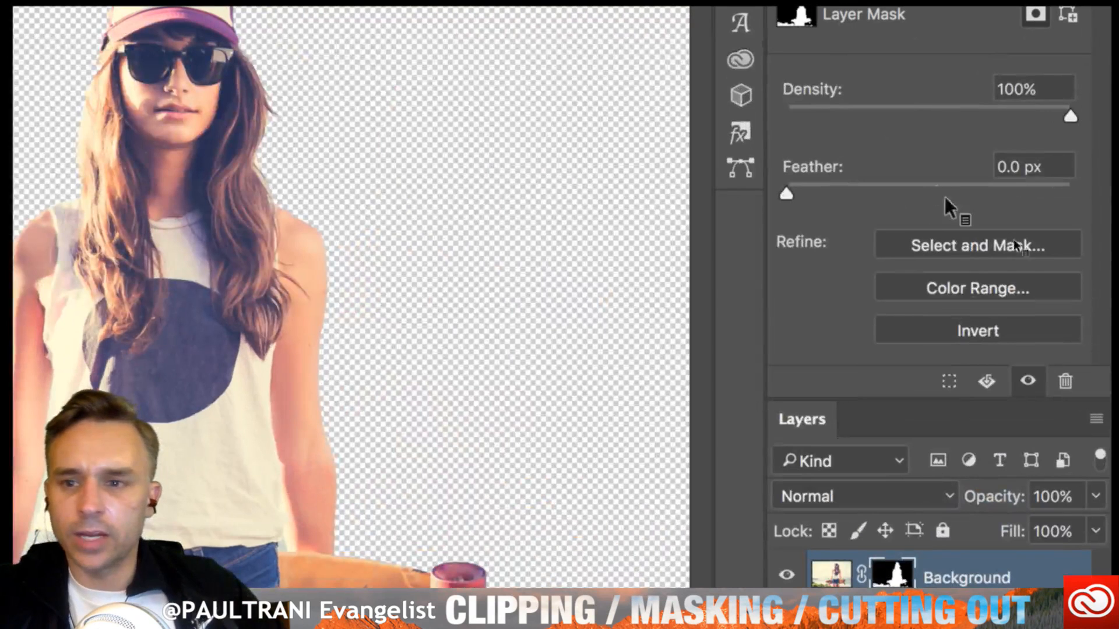
left_click(968, 245)
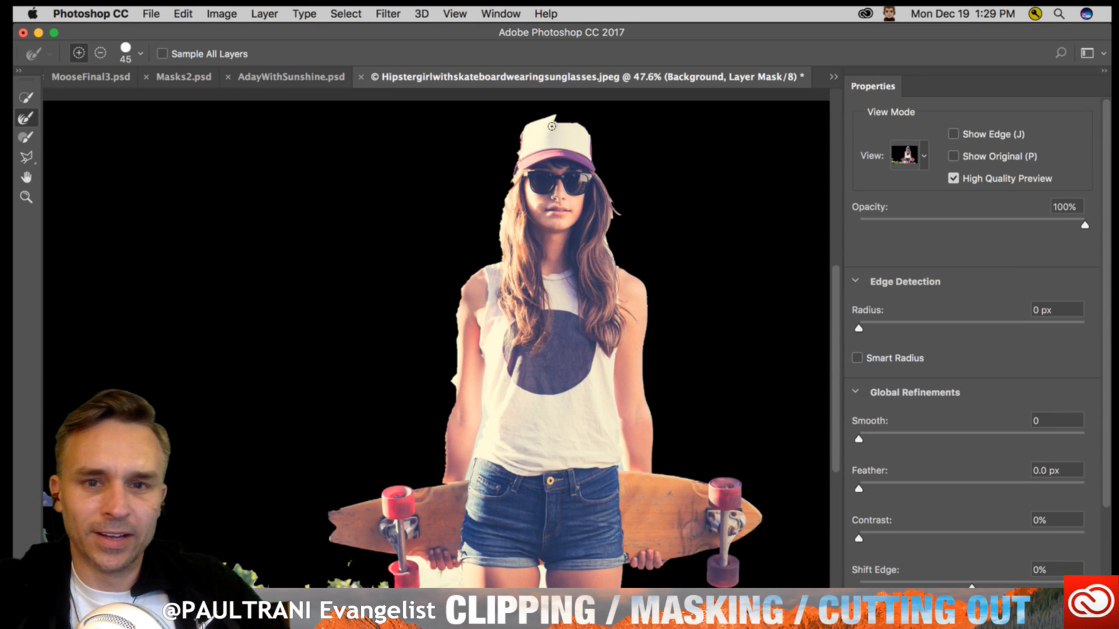
- With the Refine Edge Brush at size 45, paint along the loose hair beside the cheek to remove the sky fringe between strands
left_click(27, 98)
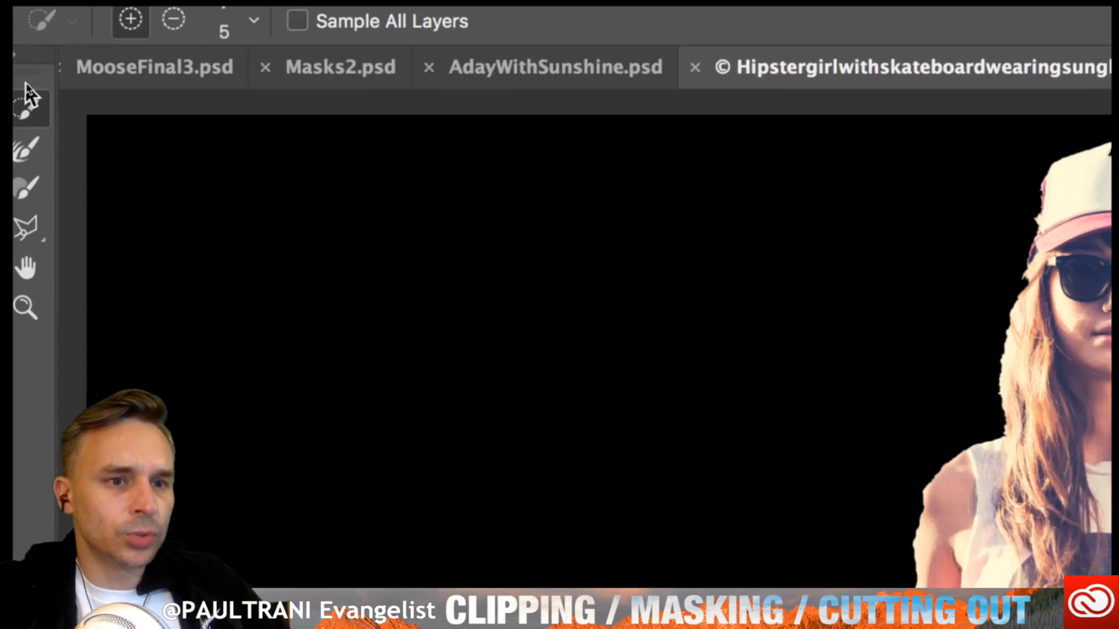
left_click(18, 193)
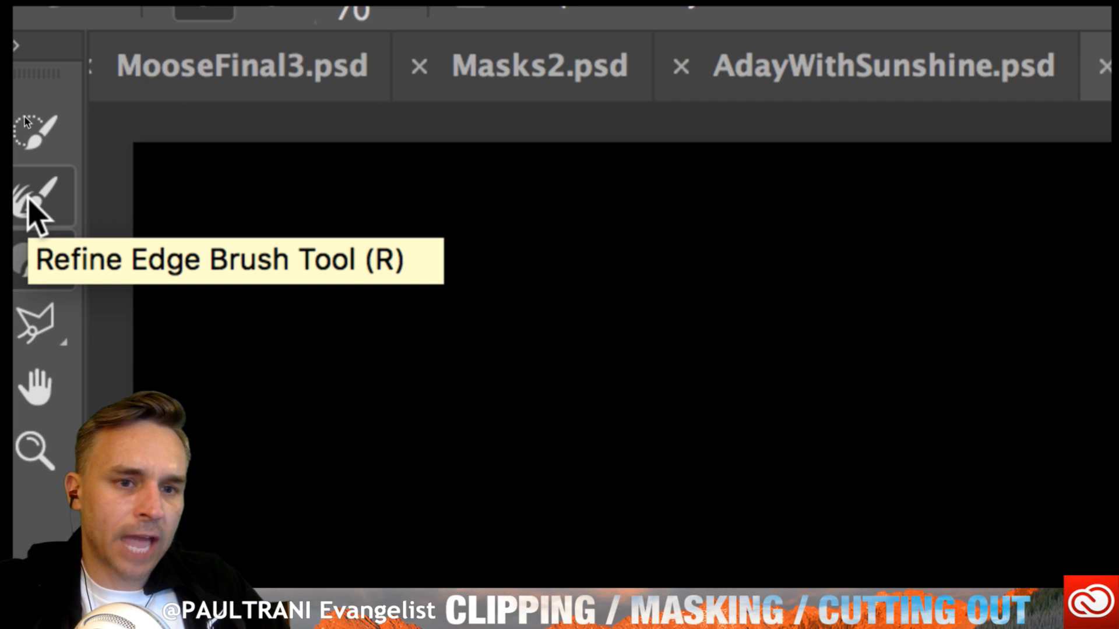
left_click(30, 201)
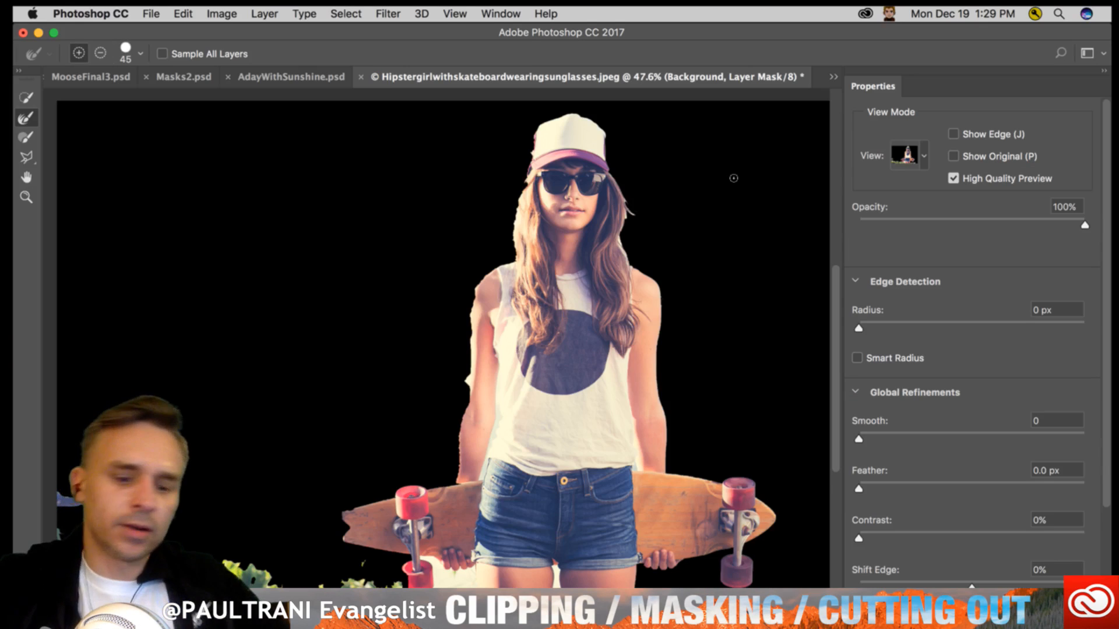
key("super+plus")
key("super+plus")
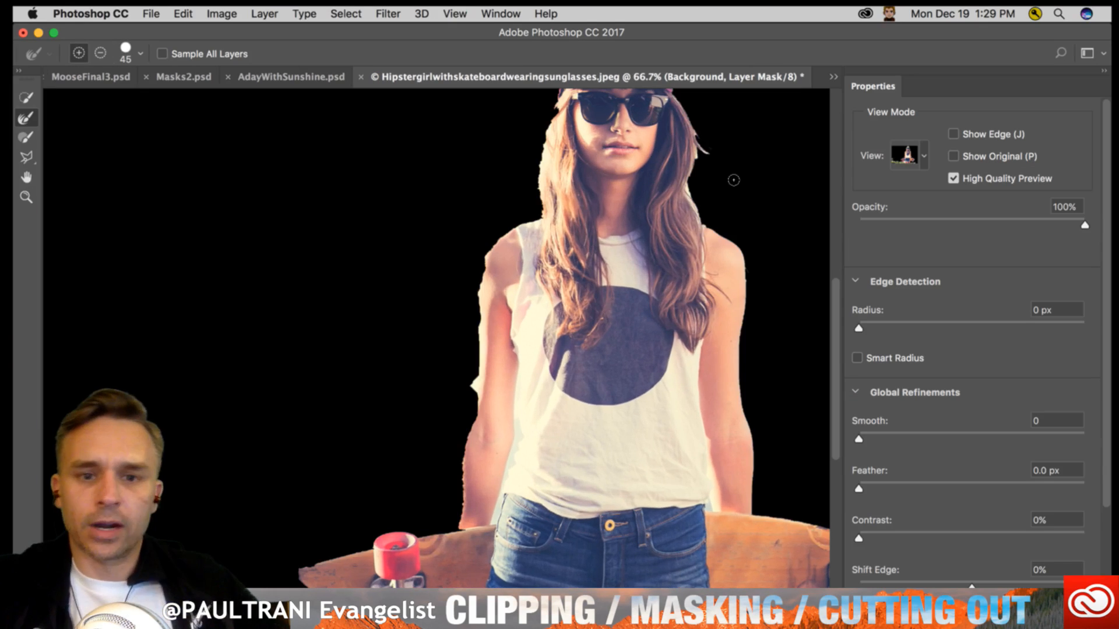
mouse_move(595, 239)
left_mouse_down()
mouse_move(381, 336)
mouse_move(420, 352)
mouse_move(516, 515)
left_mouse_up()
key("super+plus")
key("super+plus")
key("super+plus")
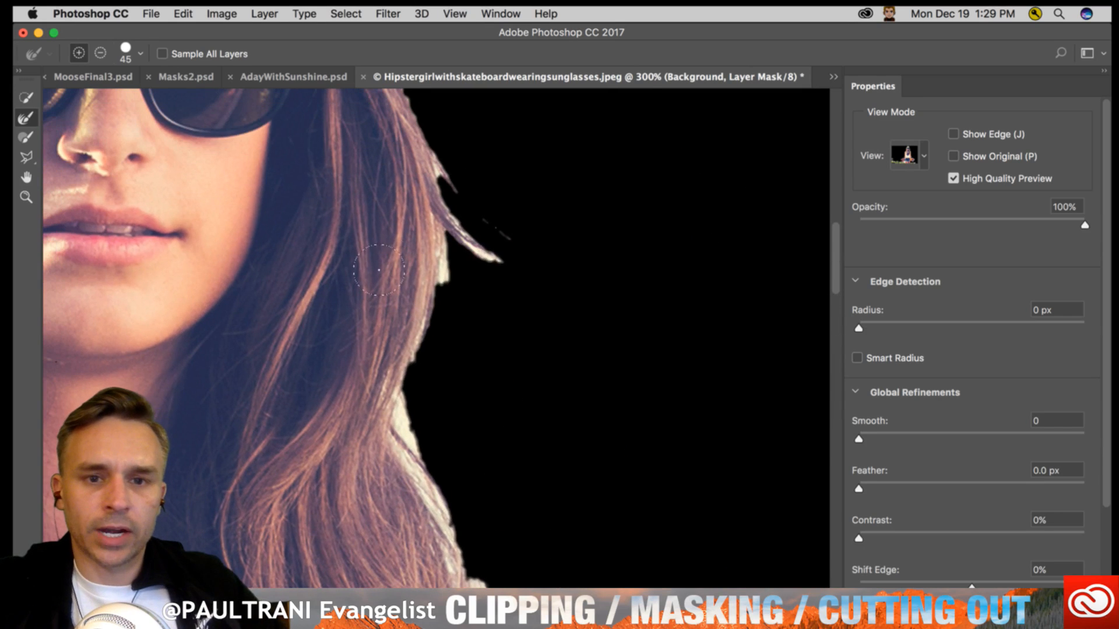
key("super+minus")
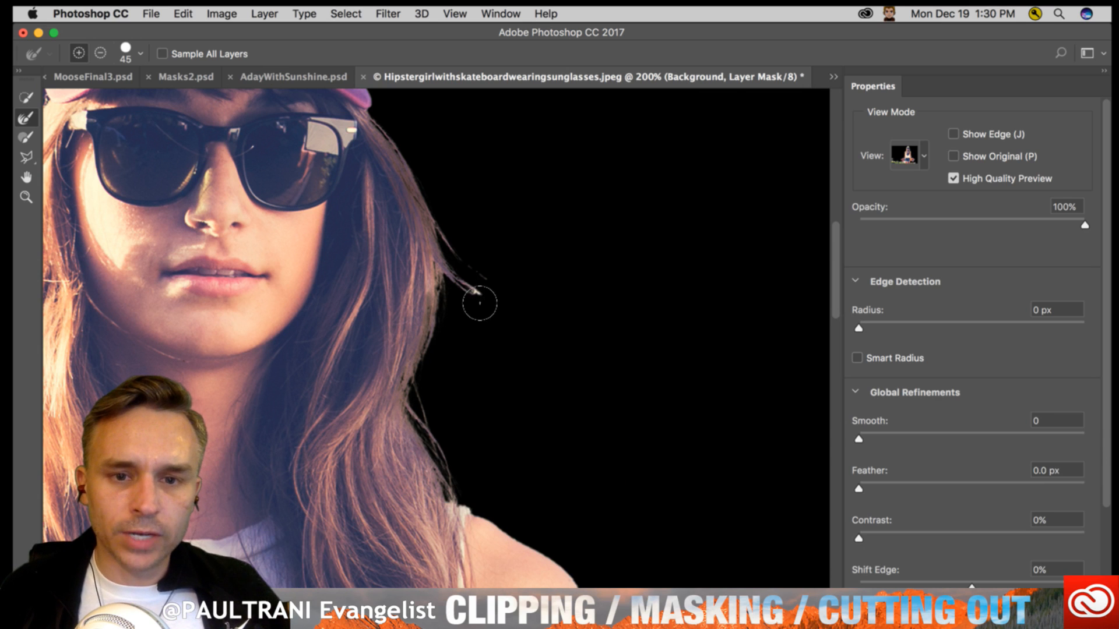
left_click_drag(479, 303, 478, 299)
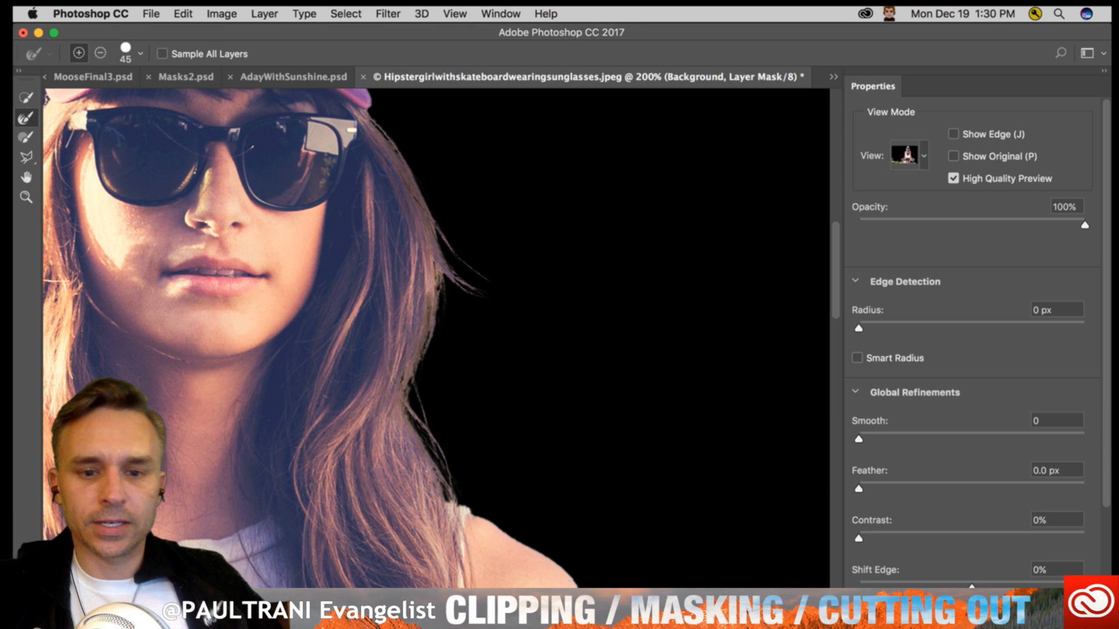
- Refine the hair edge on the opposite side of the face, above the rough-edged shoulder, with the Refine Edge Brush
left_click_drag(516, 555, 457, 212)
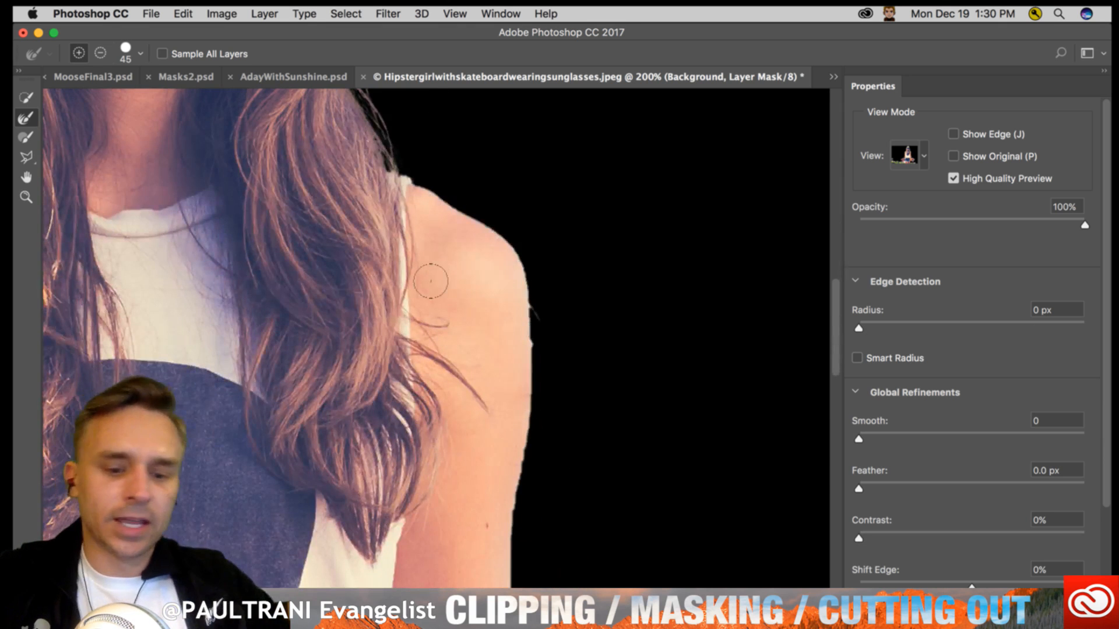
key("super+minus")
key("super+minus")
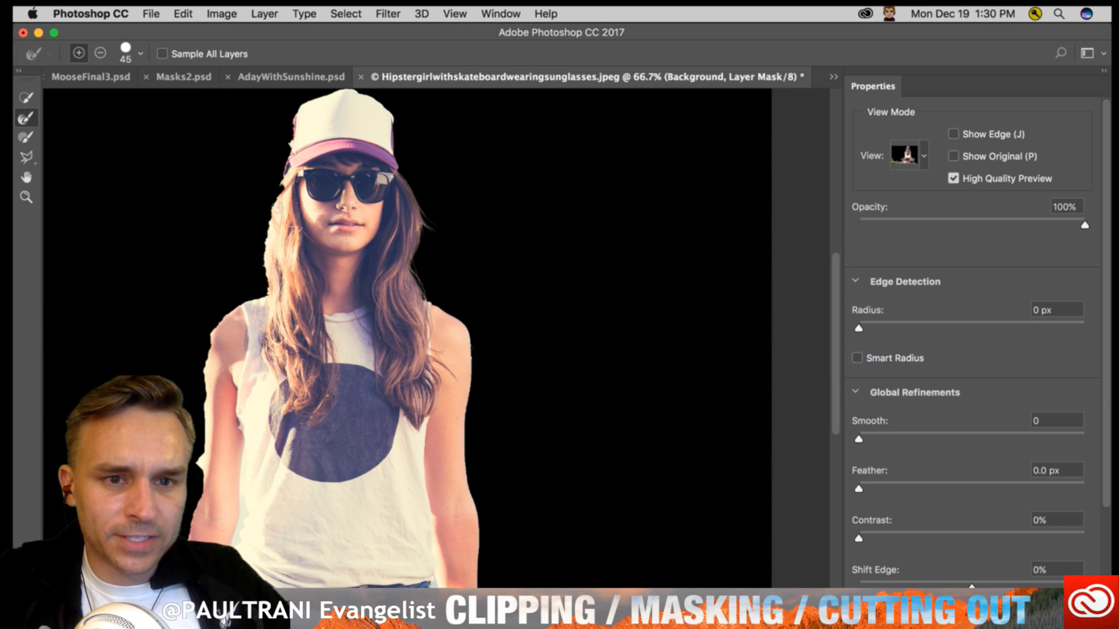
left_click_drag(263, 250, 263, 282)
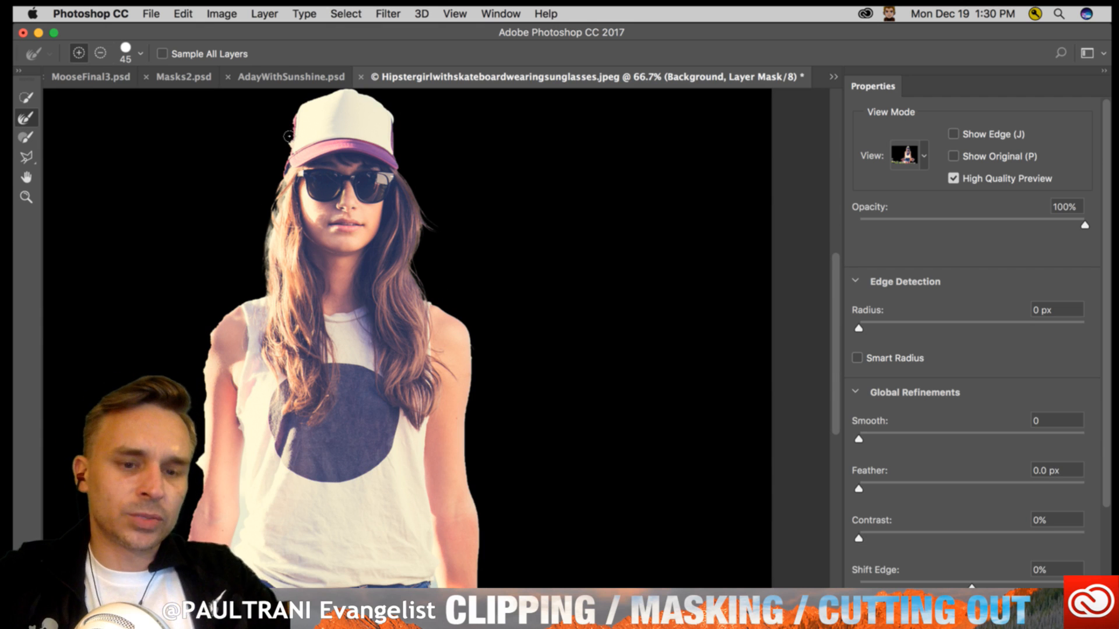
- Activate the freehand Lasso Tool for correcting the mask along the cap's ragged edge
key("super+equal")
key("super+equal")
key("super+equal")
key("super+equal")
key("b")
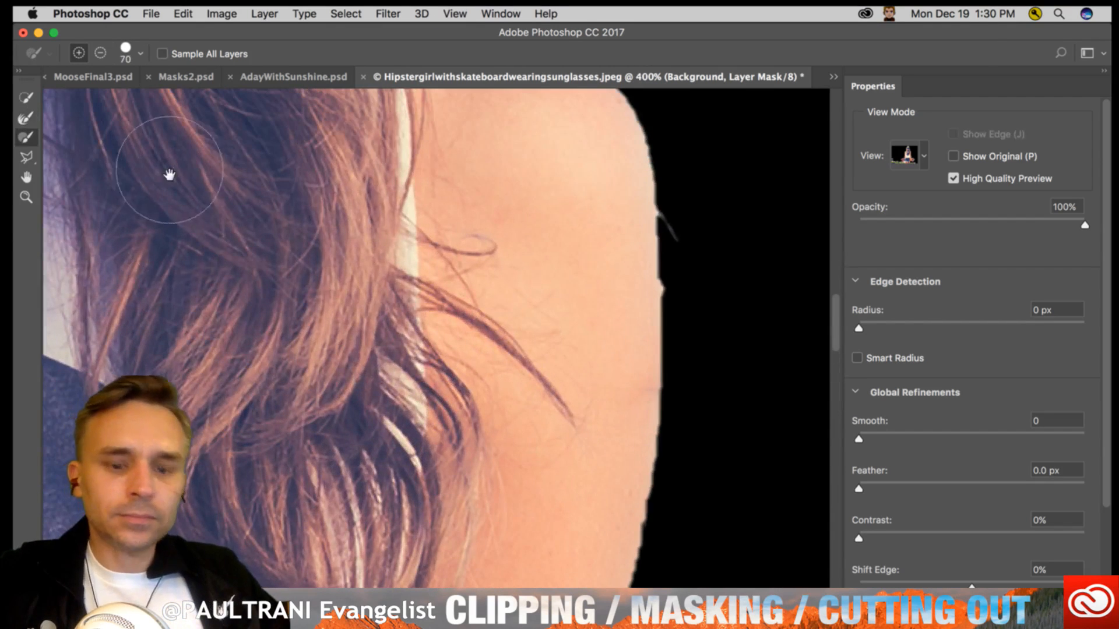
scroll(155, 160, "up", 15)
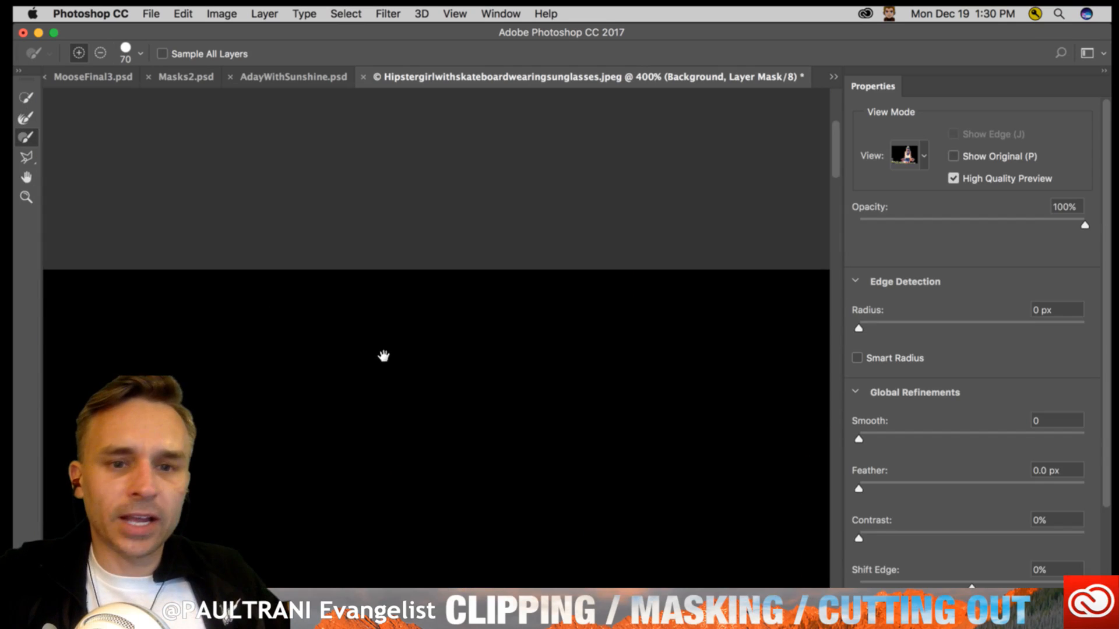
left_click_drag(384, 356, 256, 251)
mouse_move(407, 509)
left_mouse_down()
mouse_move(318, 446)
mouse_move(375, 570)
left_mouse_up()
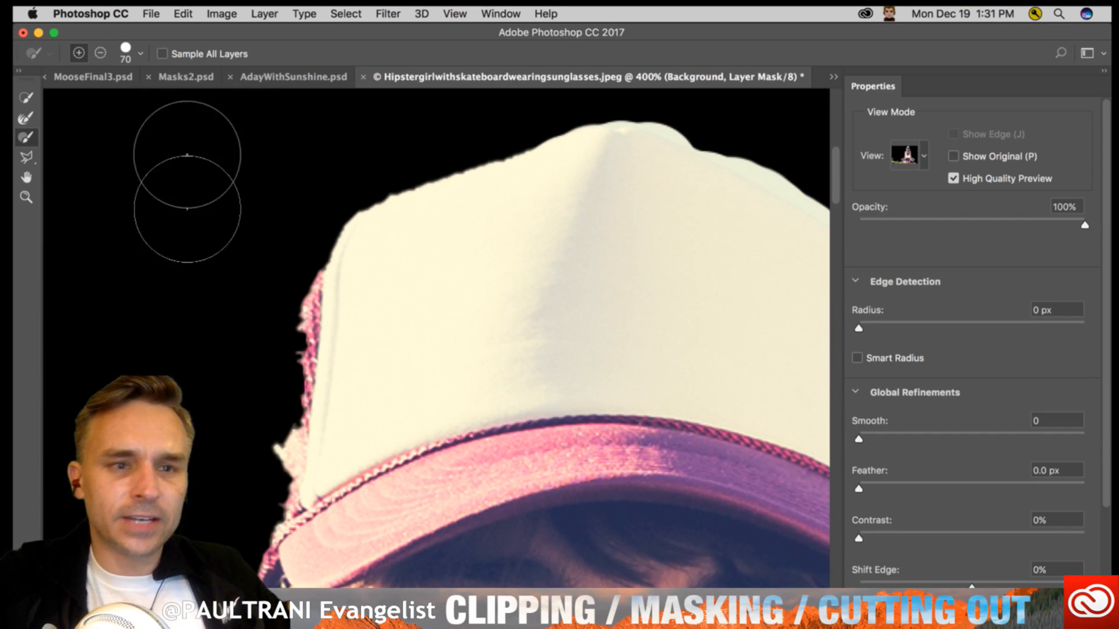
left_click(25, 158)
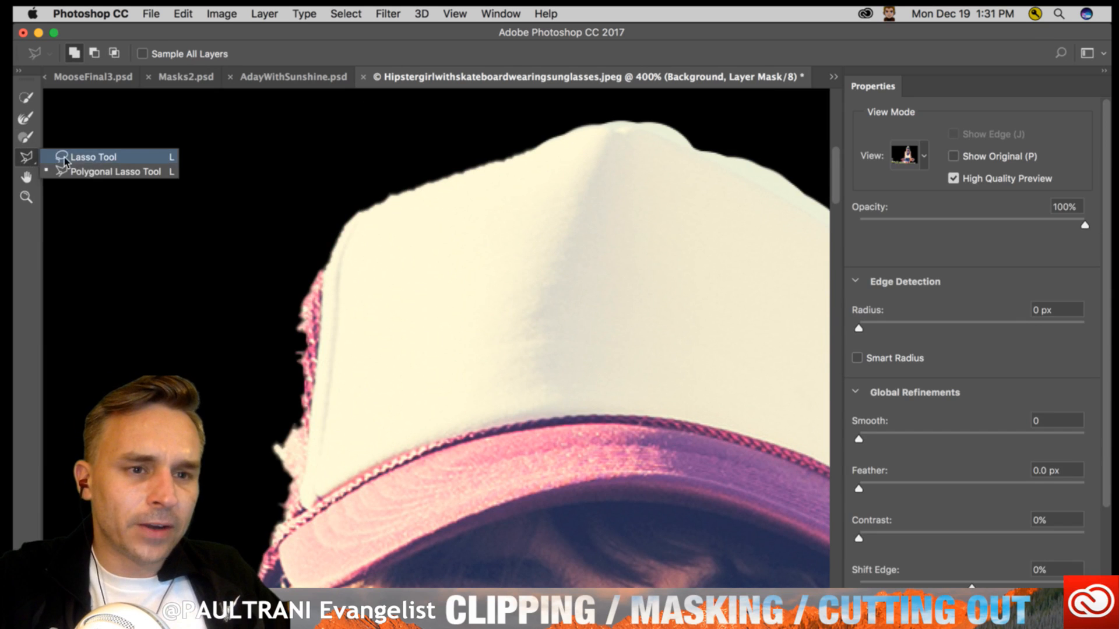
left_click(88, 158)
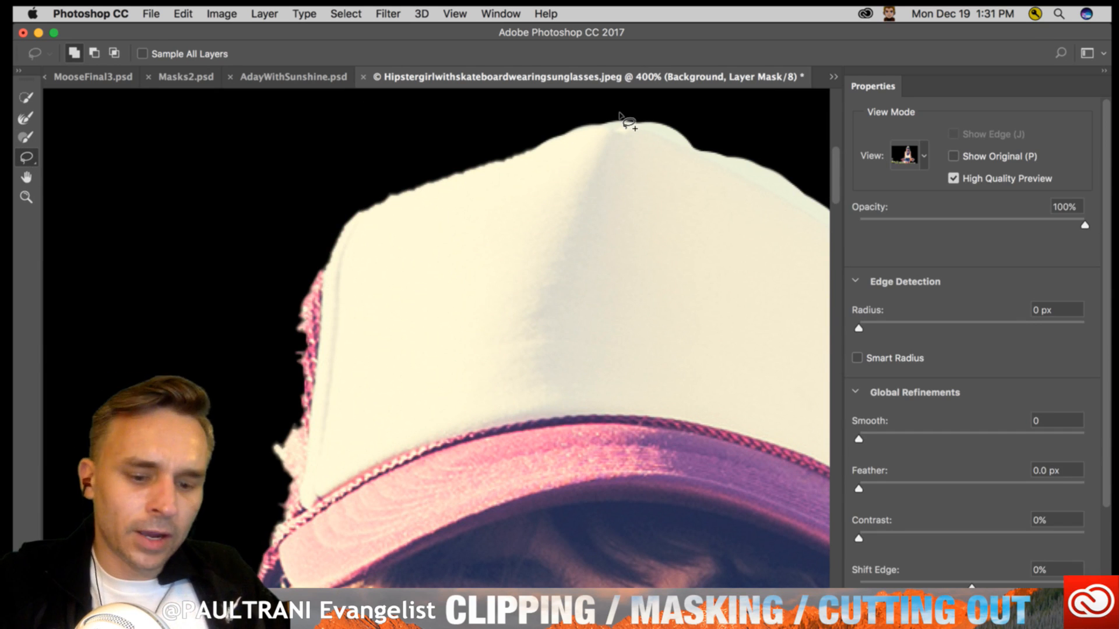
left_click(923, 157)
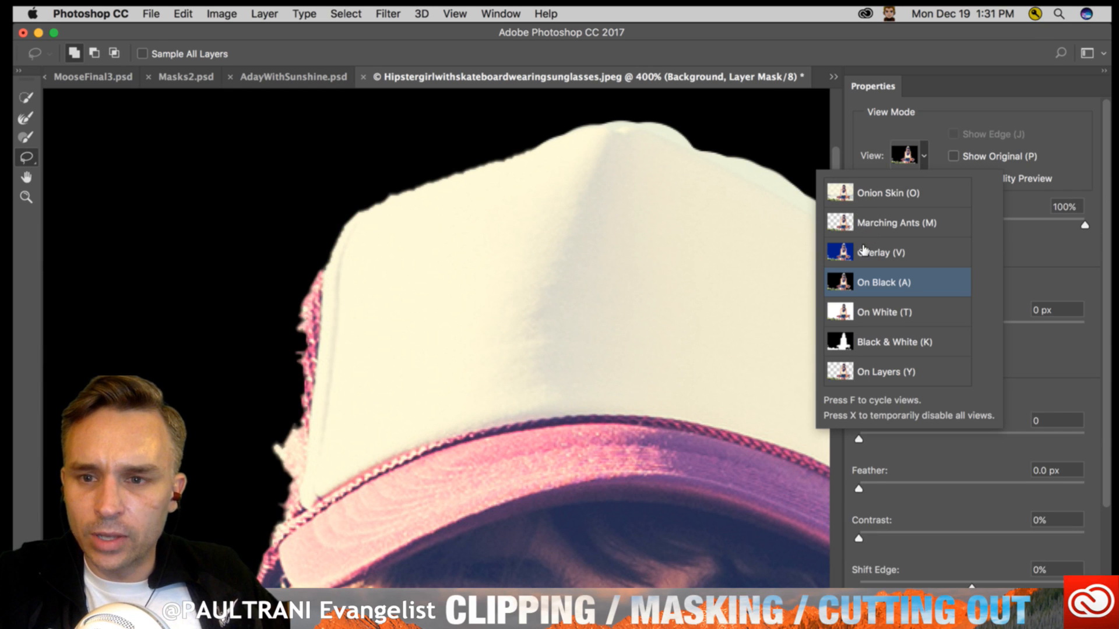
left_click(1023, 203)
left_click_drag(1003, 221, 1085, 224)
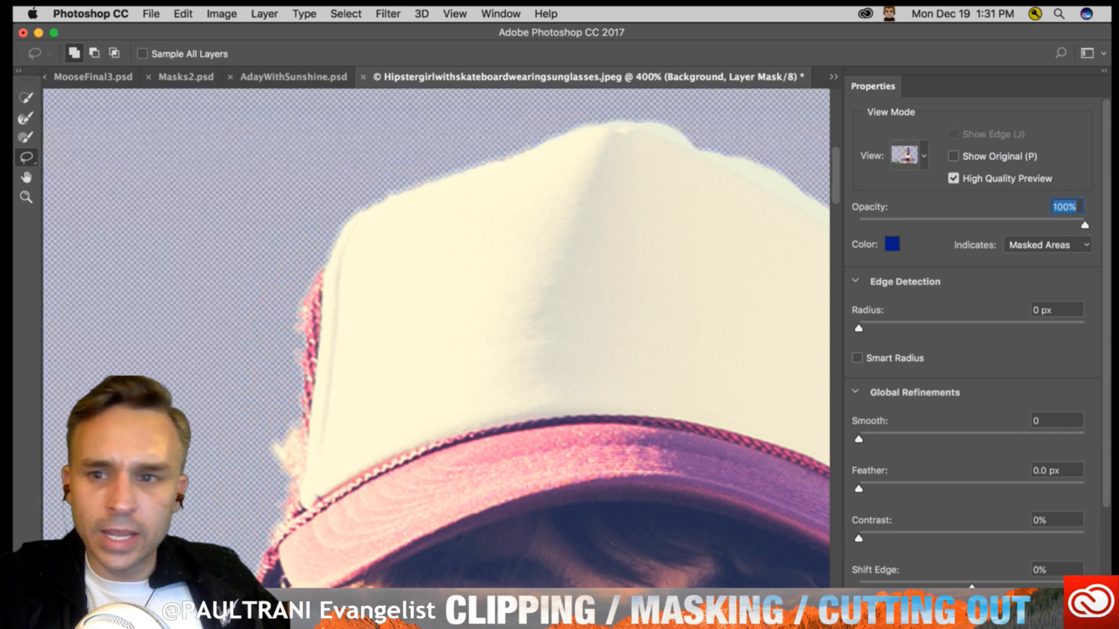
- Switch the mask preview to Onion Skin and set its transparency to 0%
left_click(926, 156)
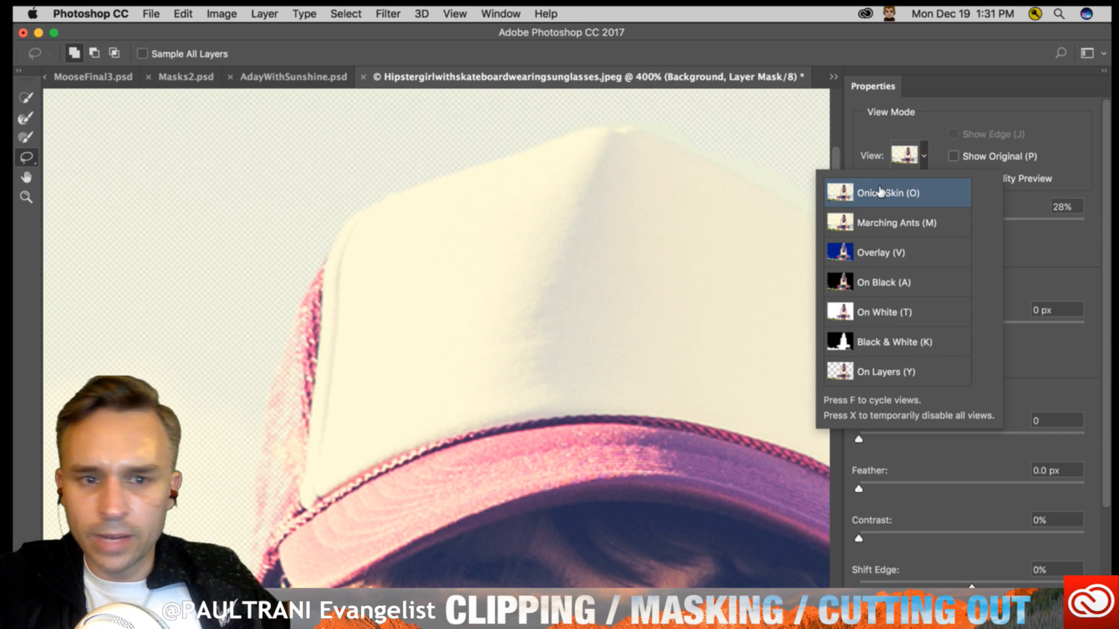
left_click(1001, 196)
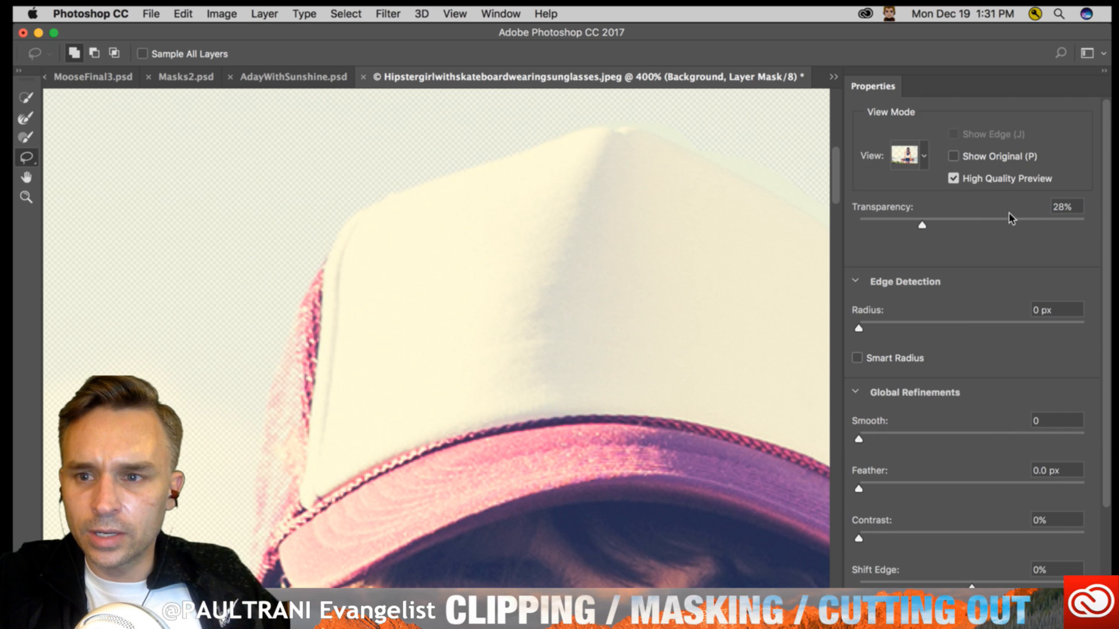
left_click_drag(1011, 222, 929, 221)
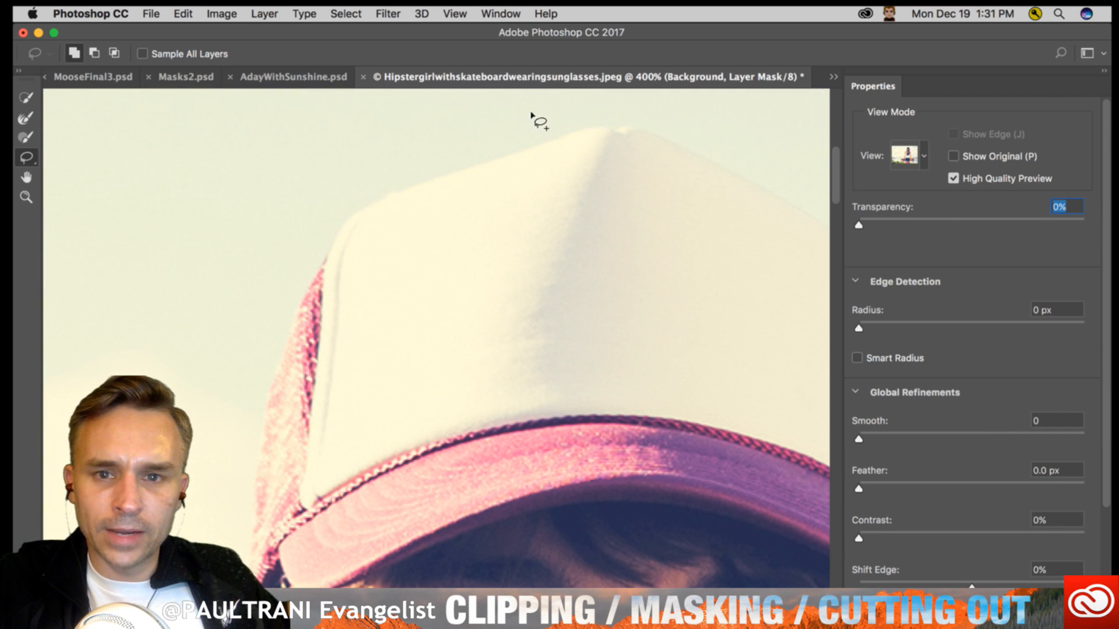
- Outline the cap from its peak down the ragged pink mesh side with the Lasso Tool and add the area to the mask
left_click(597, 128, "alt")
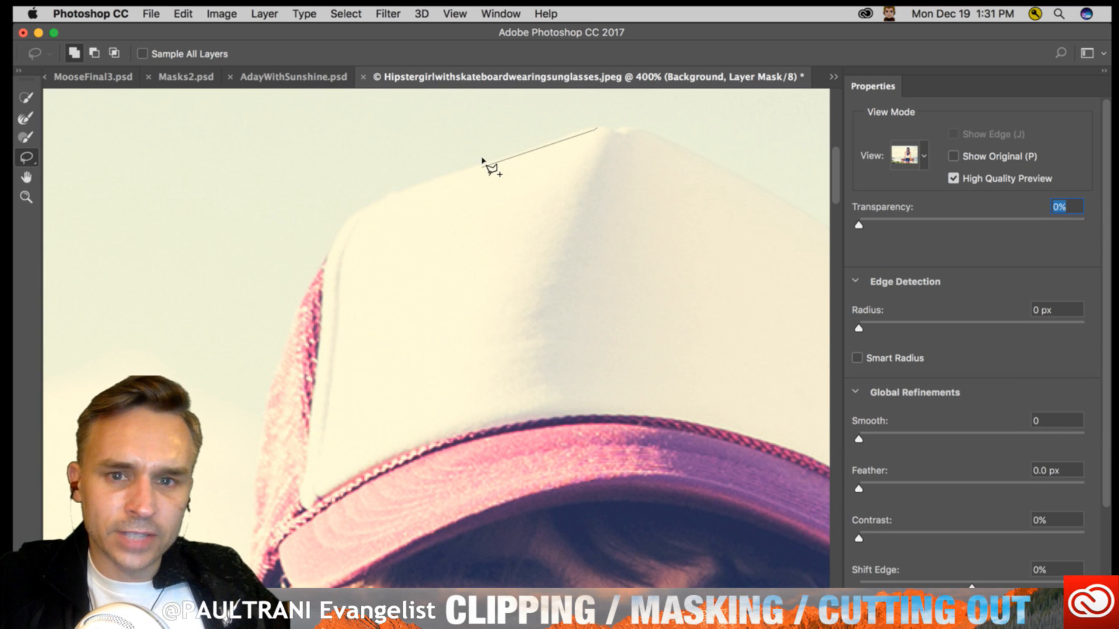
left_click(404, 189, "alt")
mouse_move(350, 215)
left_mouse_down()
mouse_move(297, 310)
mouse_move(285, 308)
mouse_move(238, 551)
mouse_move(253, 529)
left_mouse_up()
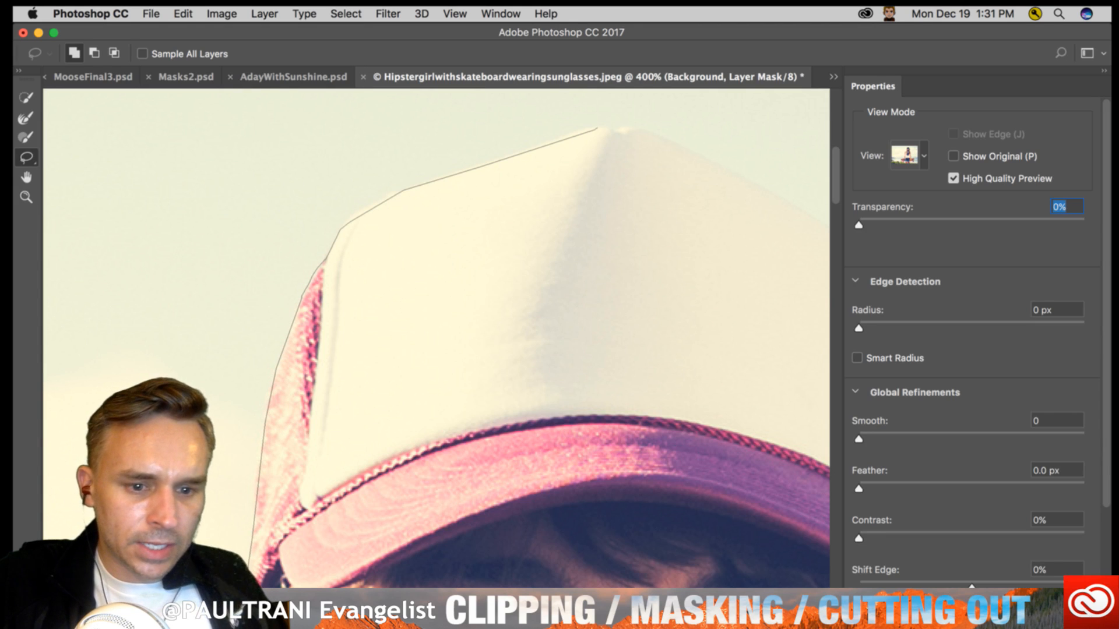
left_click_drag(246, 606, 245, 620)
mouse_move(368, 559)
left_mouse_down()
mouse_move(545, 376)
mouse_move(687, 291)
mouse_move(678, 208)
left_mouse_up()
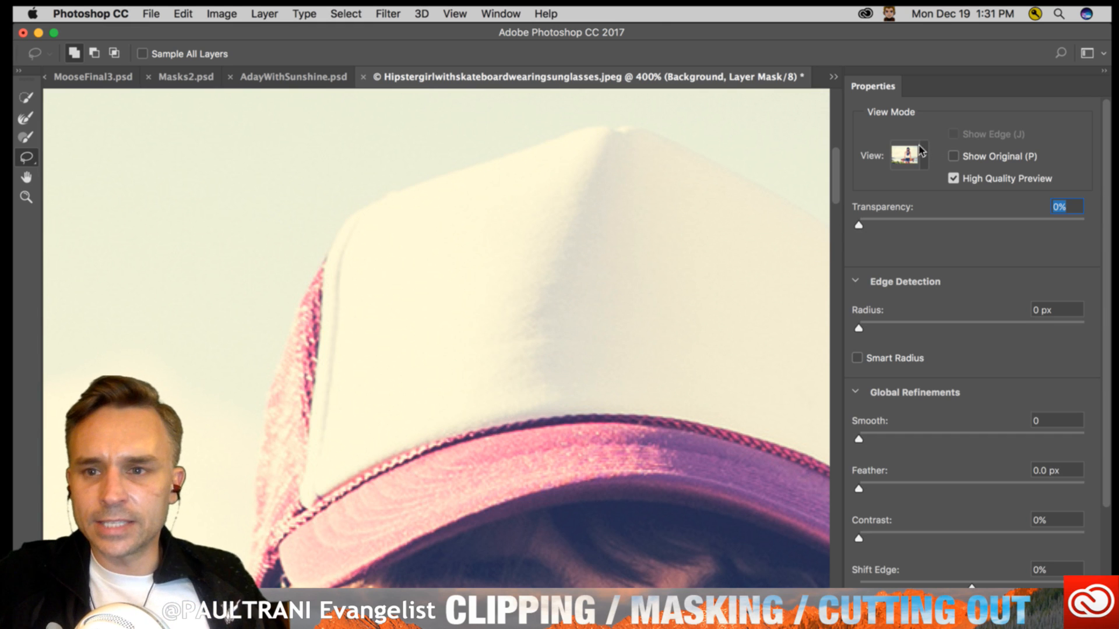
- Set the Onion Skin transparency to 100%, and change the preview to On Black
left_click(930, 221)
left_click_drag(968, 224, 1086, 229)
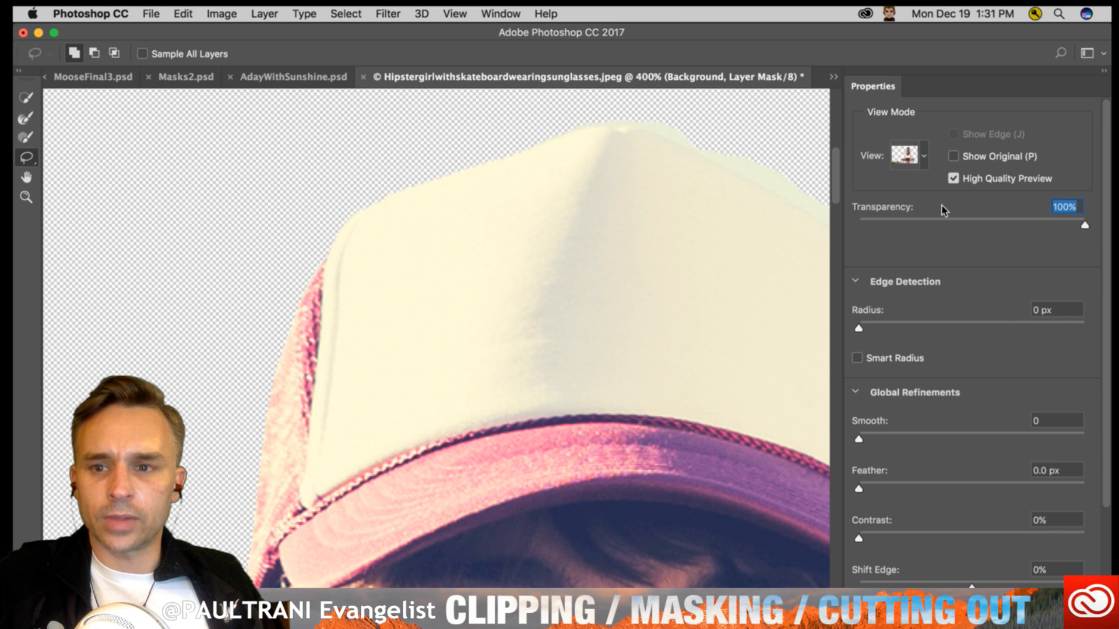
left_click(925, 155)
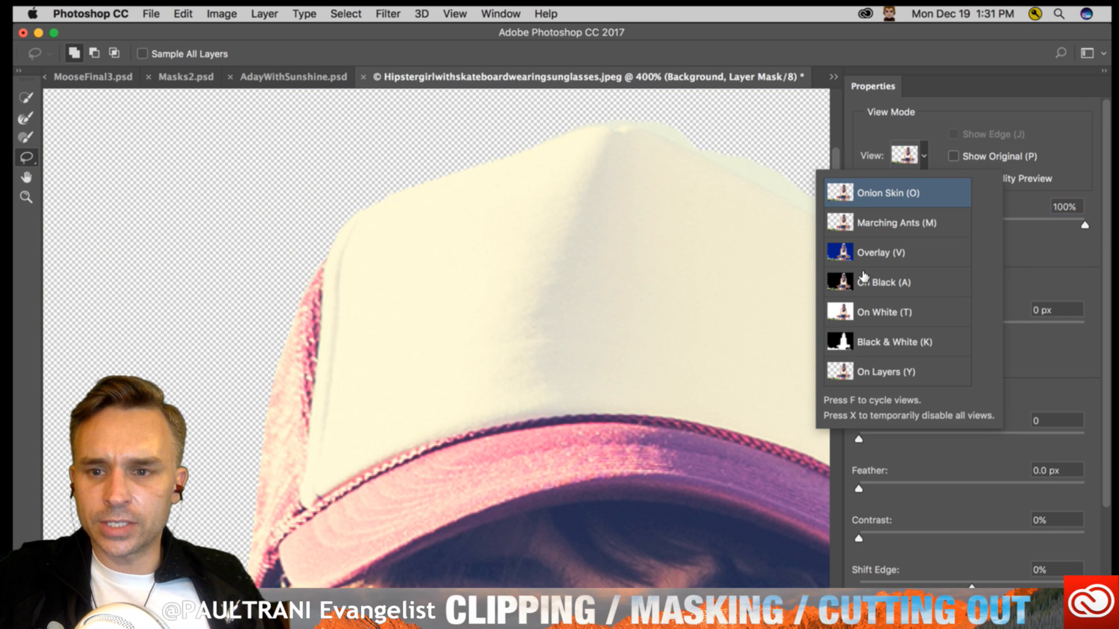
- Subtract the leftover sky fringe along the other side of the cap's crown from the mask with the Lasso Tool
left_click_drag(507, 124, 192, 136)
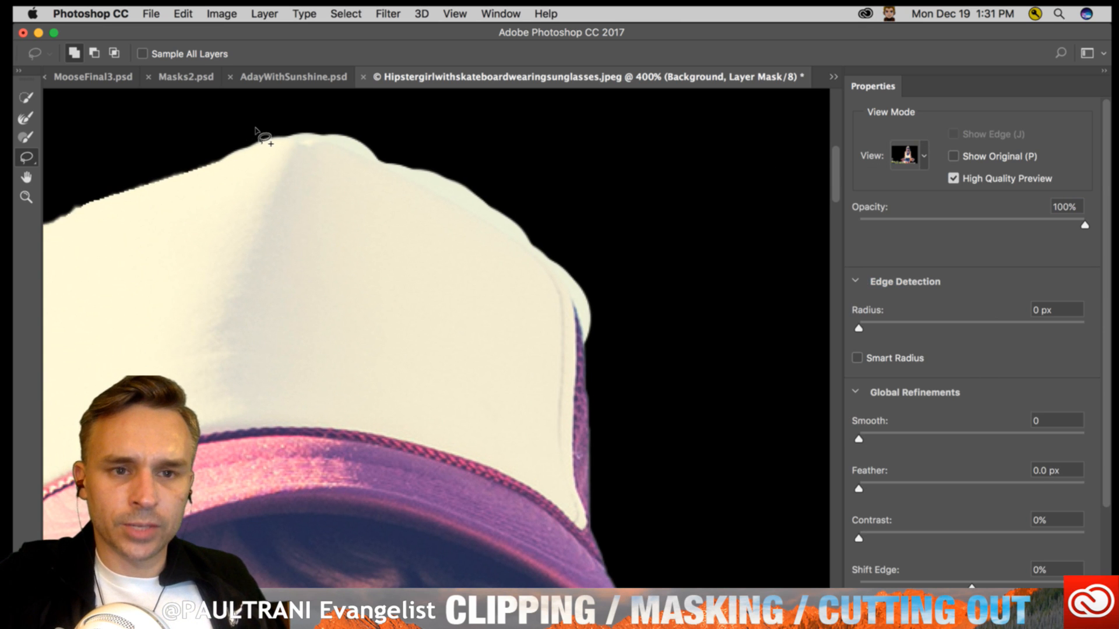
key("alt")
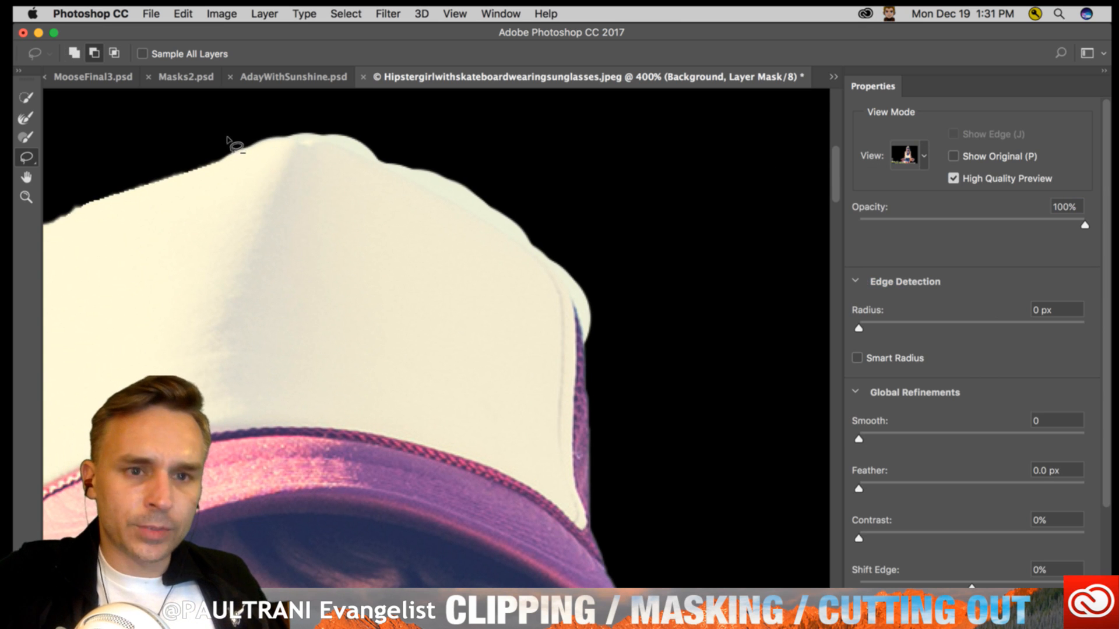
left_click_drag(229, 146, 300, 140)
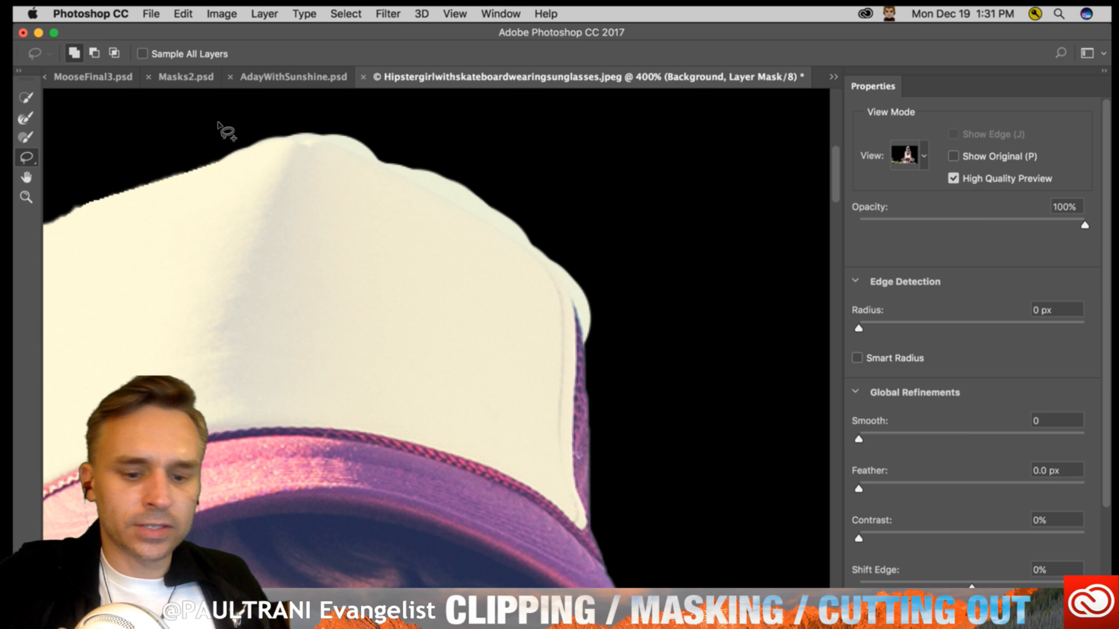
key("alt")
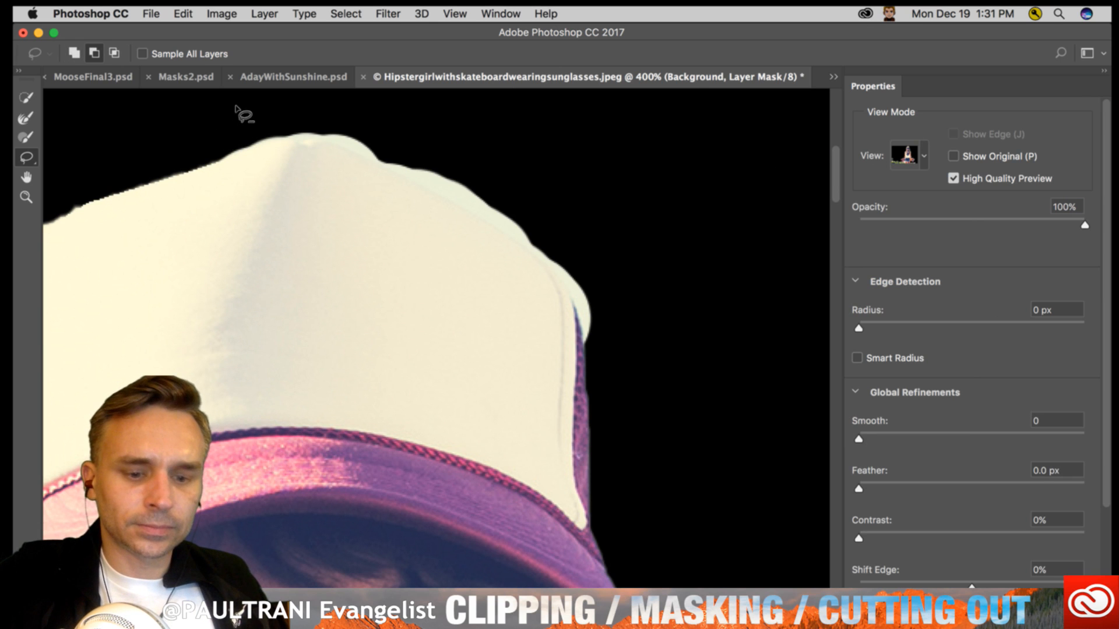
mouse_move(226, 117)
left_mouse_down()
mouse_move(319, 137)
mouse_move(282, 129)
mouse_move(415, 162)
mouse_move(485, 206)
mouse_move(572, 292)
mouse_move(599, 362)
mouse_move(627, 361)
mouse_move(632, 261)
mouse_move(458, 108)
mouse_move(228, 118)
left_mouse_up()
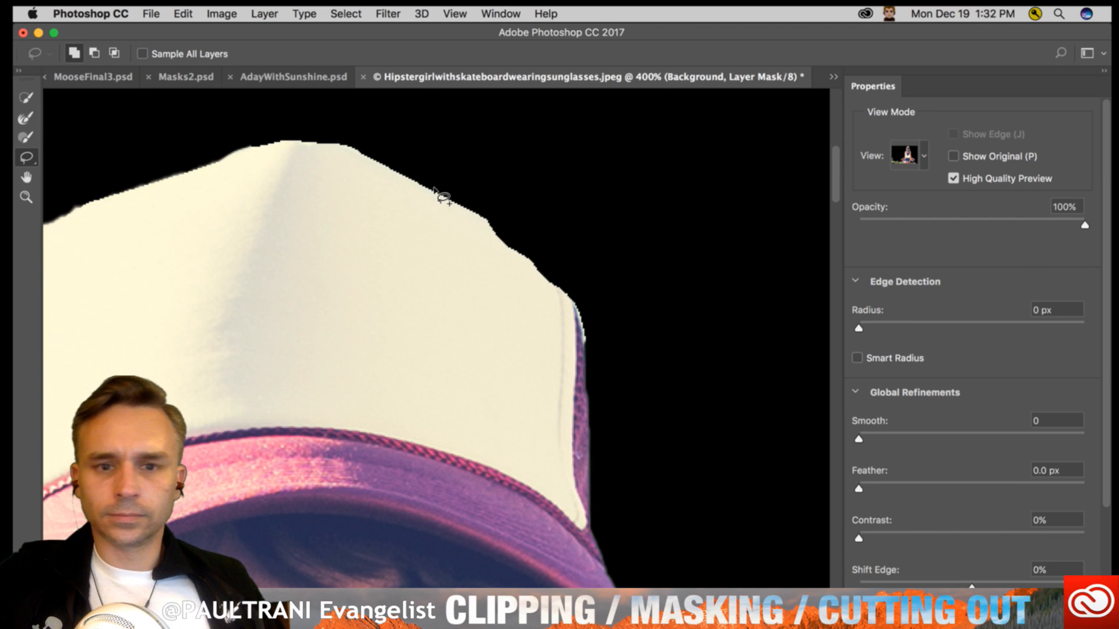
- Check the whole cutout and apply the Select and Mask refinements to the layer mask
key("super+minus")
key("super+minus")
key("super+minus")
key("super+minus")
key("super+minus")
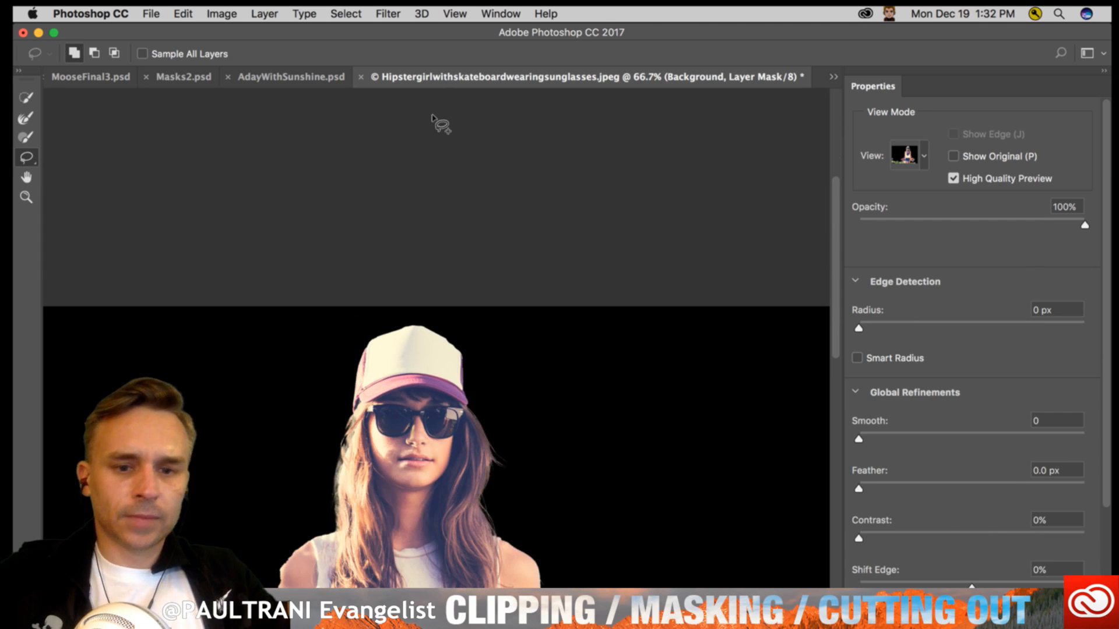
left_click_drag(444, 394, 459, 175)
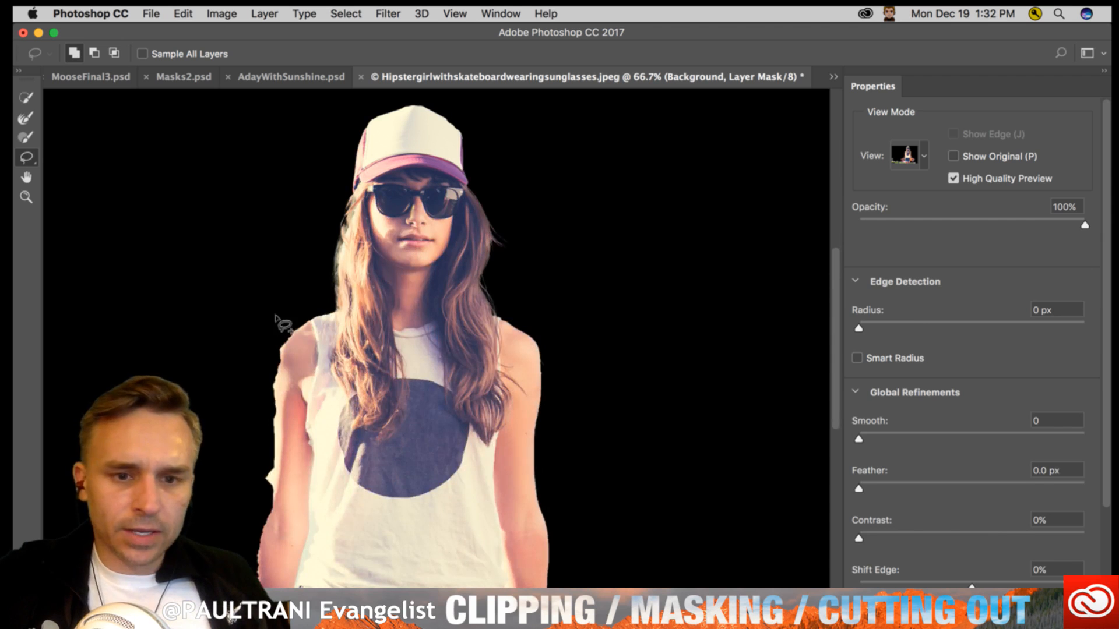
key("Return")
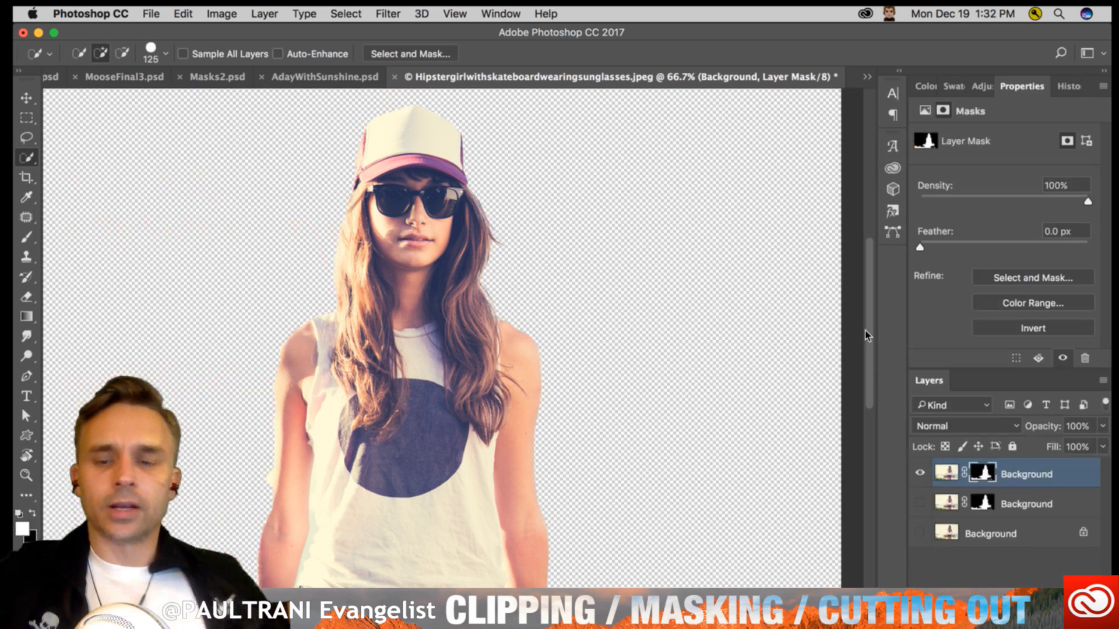
- Show the original unmasked photo layer and delete the hidden masked duplicate above it
left_click(919, 530)
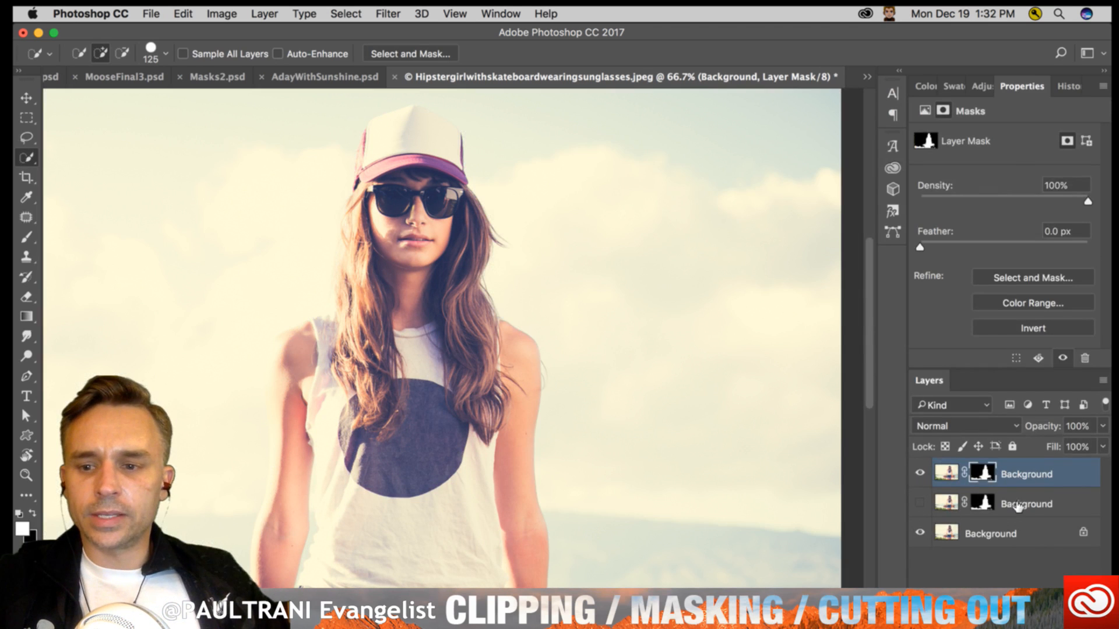
left_click(949, 507)
key("Delete")
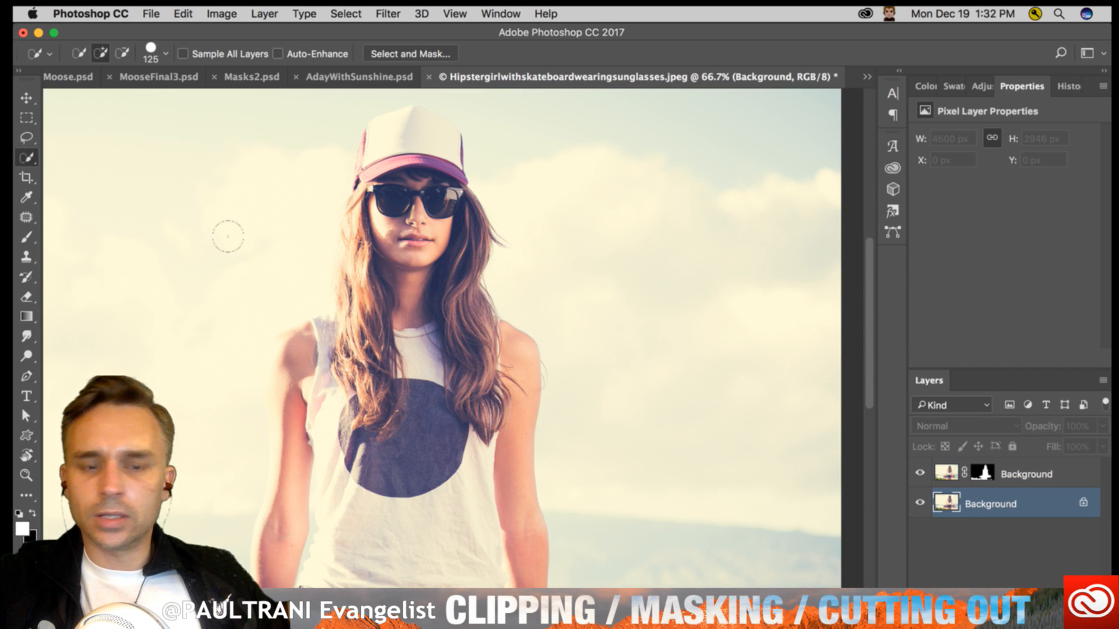
- Reset the colors to default and sample the denim blue of the shorts as the foreground color
key("super+minus")
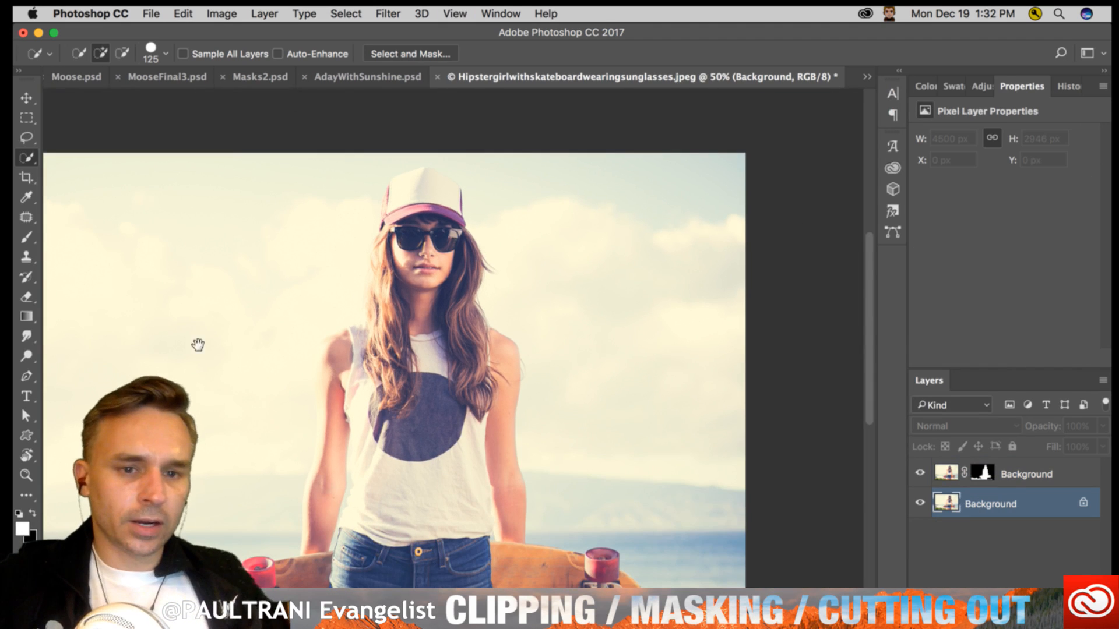
left_click_drag(198, 345, 321, 281)
left_click(26, 396)
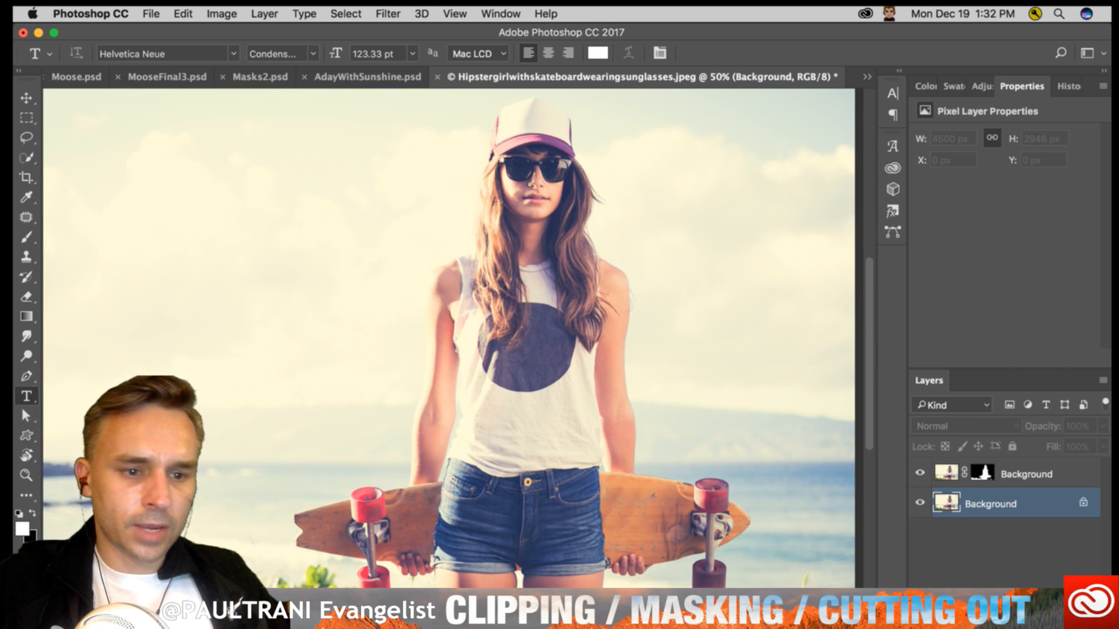
left_click(20, 514)
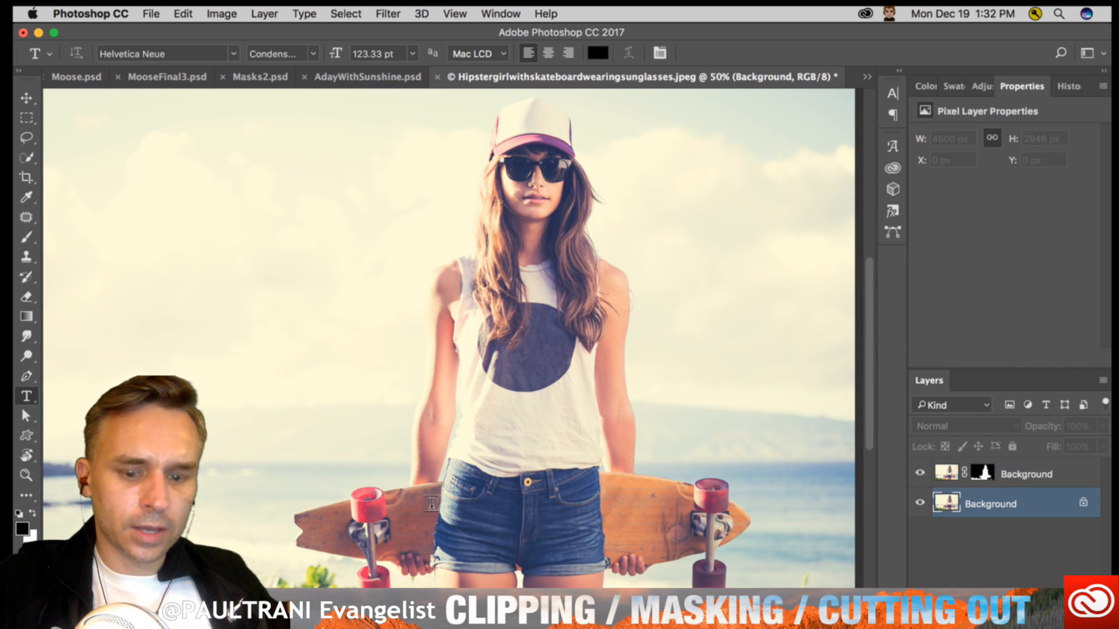
key("i")
left_click(471, 511)
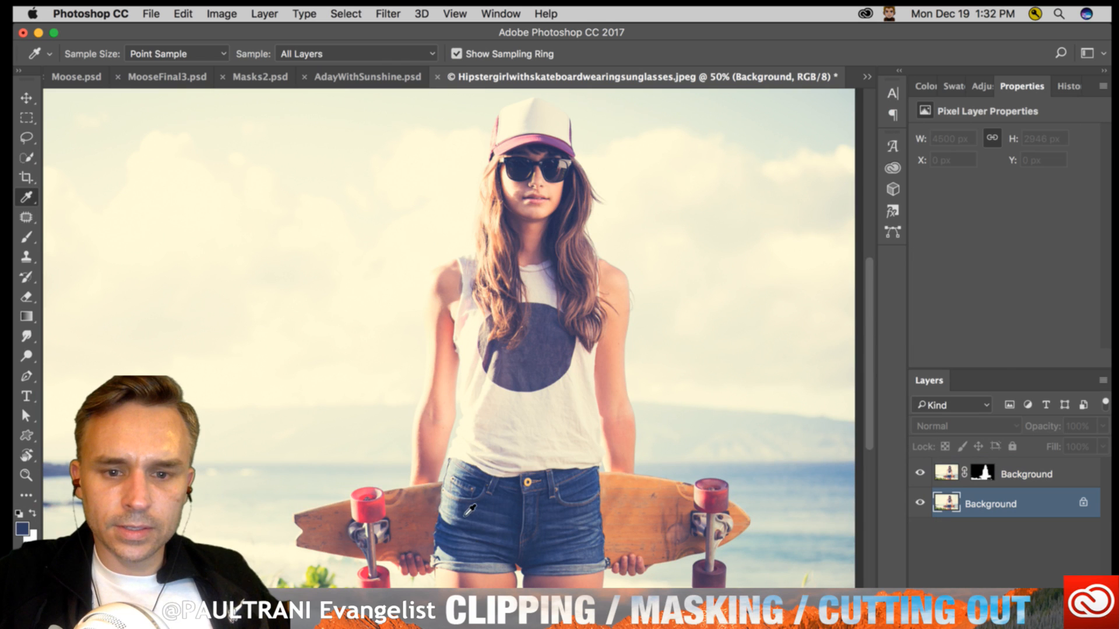
- Add the text MAUI in the sky beside the girl, on a type layer between the photo and the cutout
key("t")
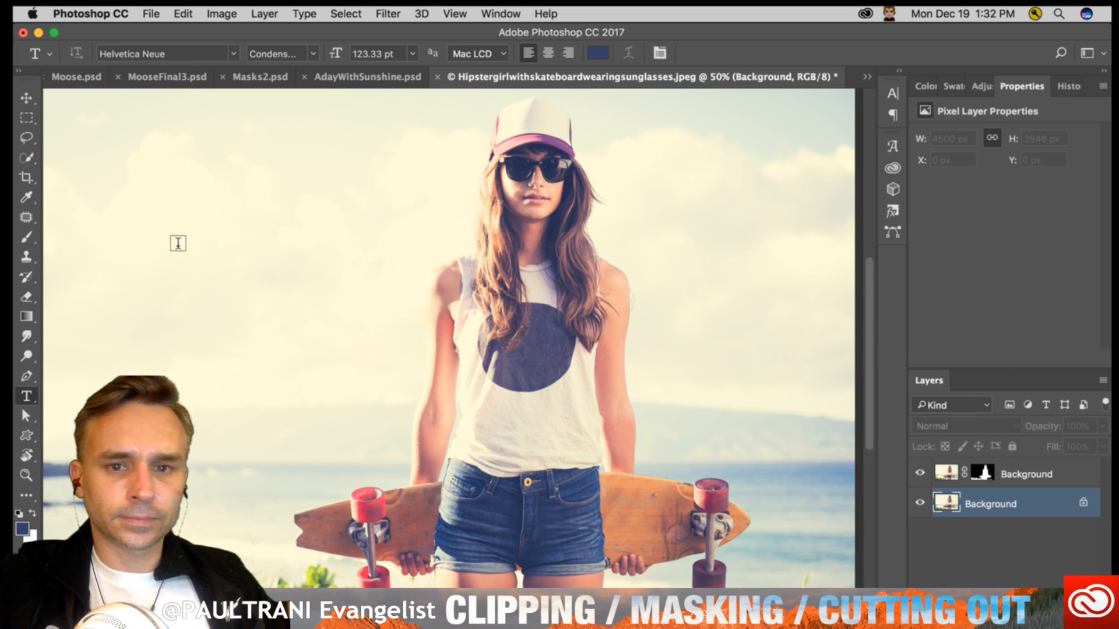
left_click(199, 287)
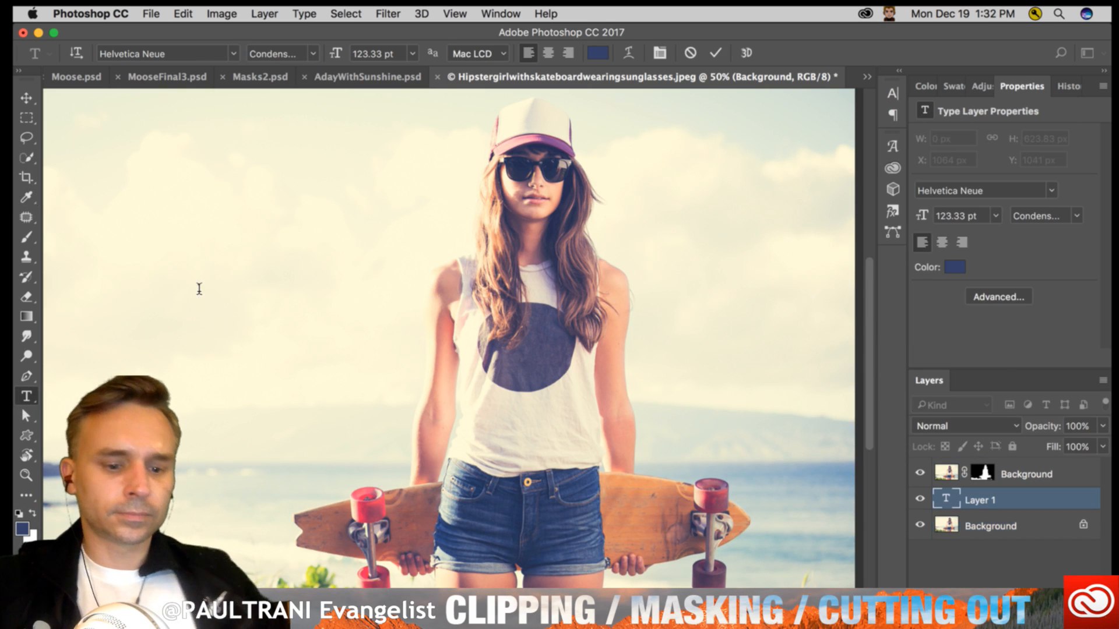
type("MAUI")
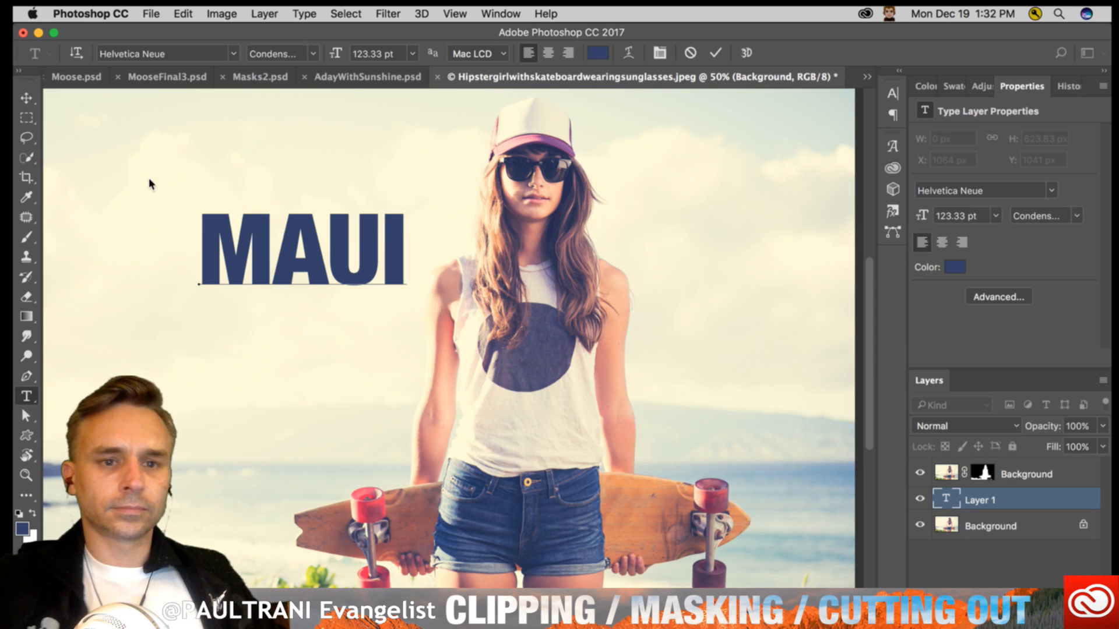
- Scale the MAUI text to about 364% so it spans the photo behind the girl, and move it to about X 306 px, Y 107 px
left_click(27, 98)
key("ctrl+t")
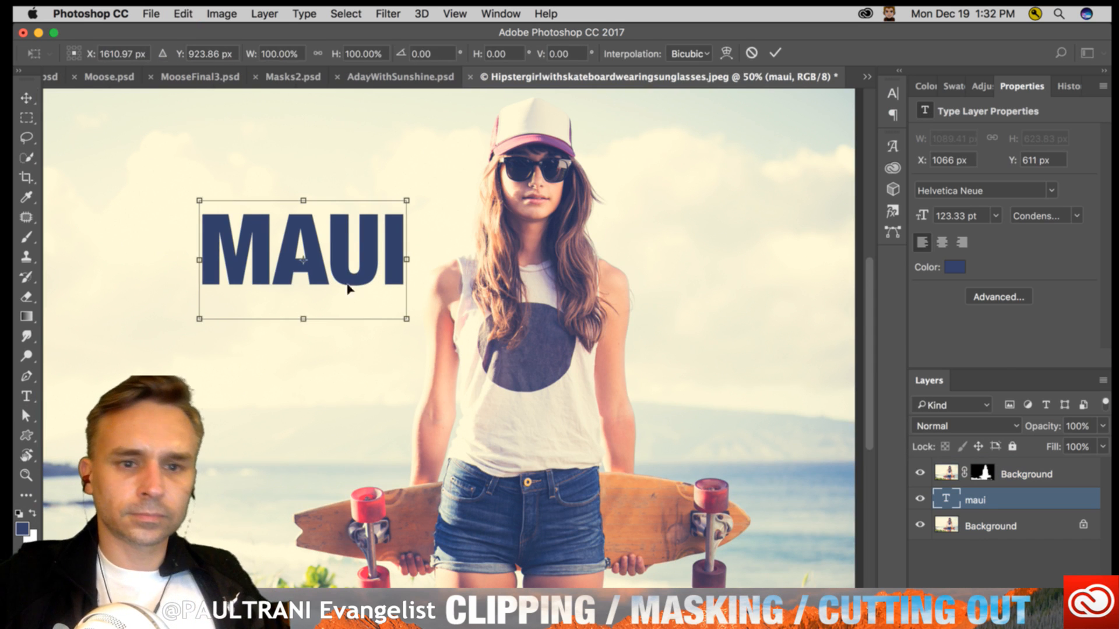
left_click_drag(406, 319, 825, 558)
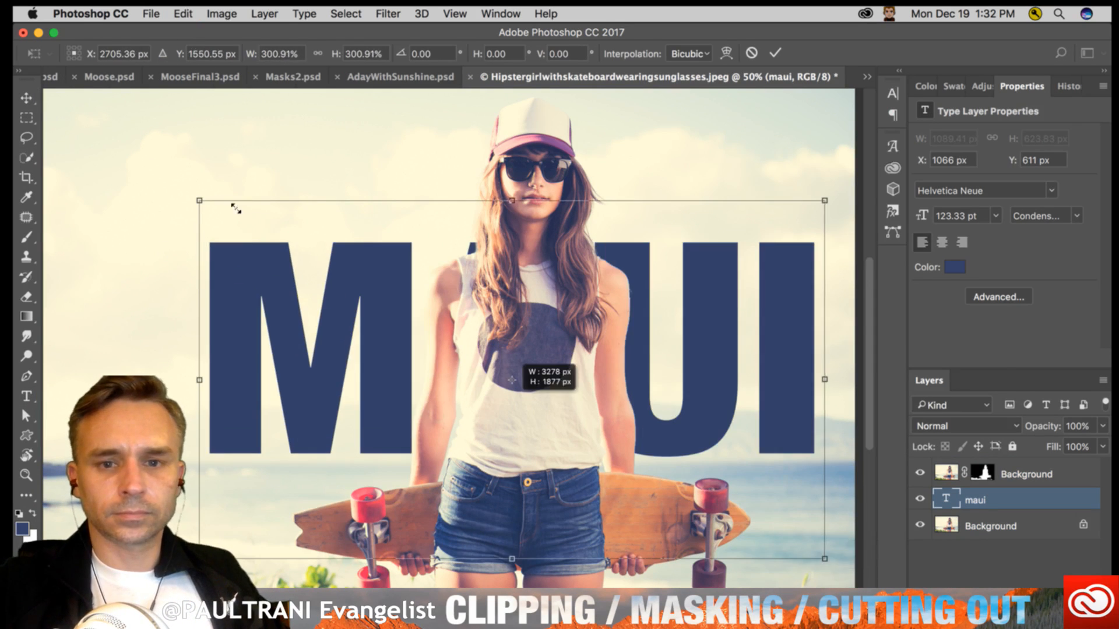
left_click_drag(192, 201, 89, 129)
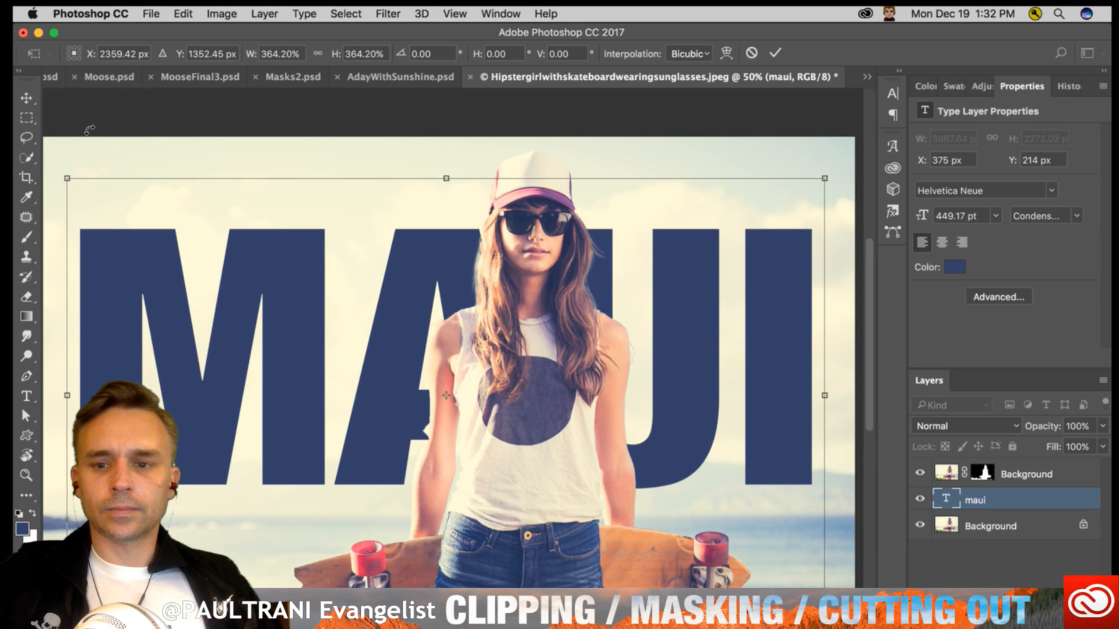
key("Return")
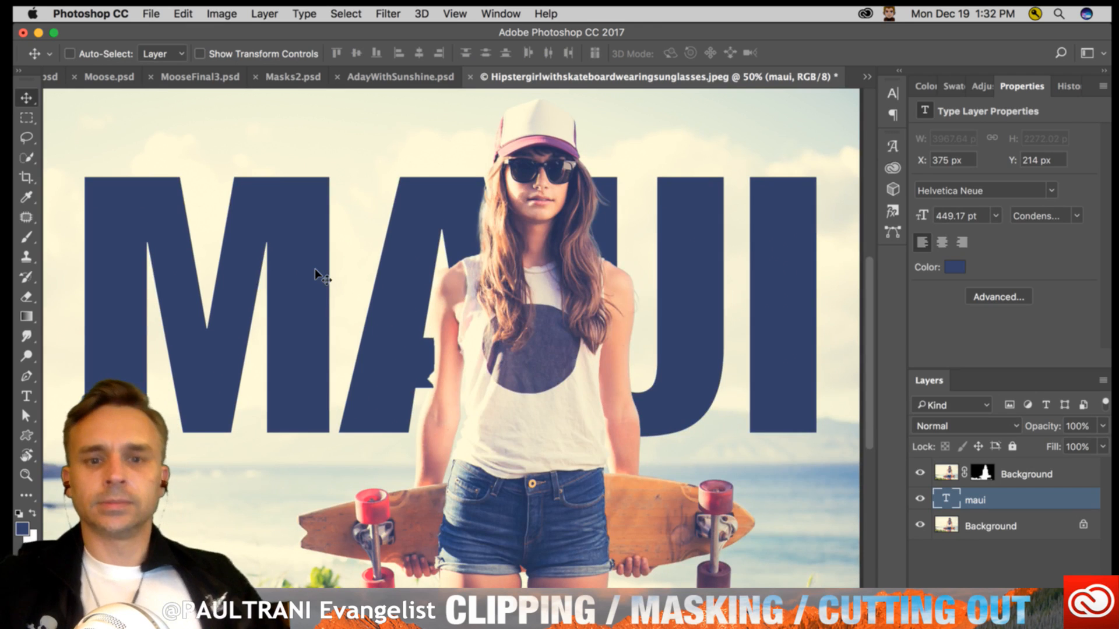
key("super+minus")
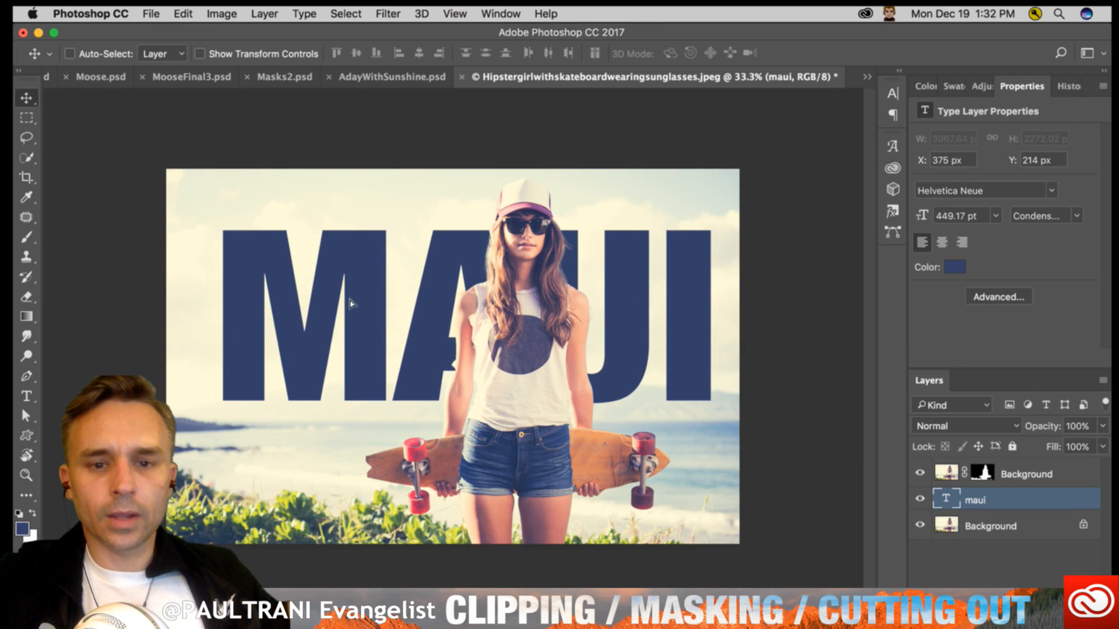
left_click_drag(350, 303, 342, 289)
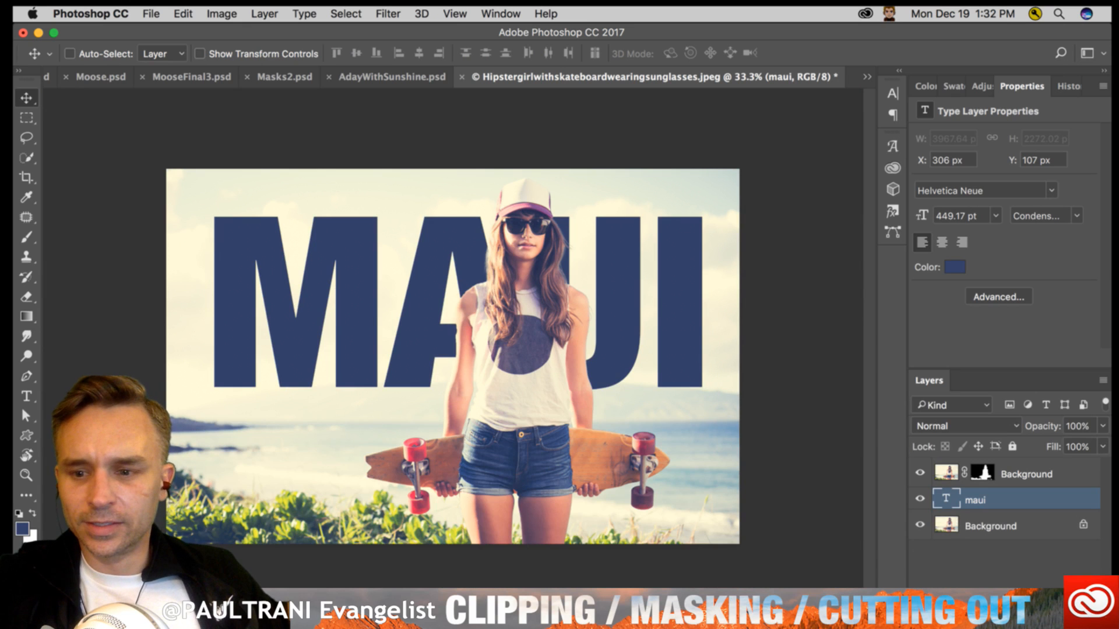
- Duplicate the original photo layer, place the copy directly above the maui text layer and clip it to the text
left_click(968, 526)
key("super+j")
left_click_drag(967, 525, 984, 505)
left_click(1018, 518, "alt")
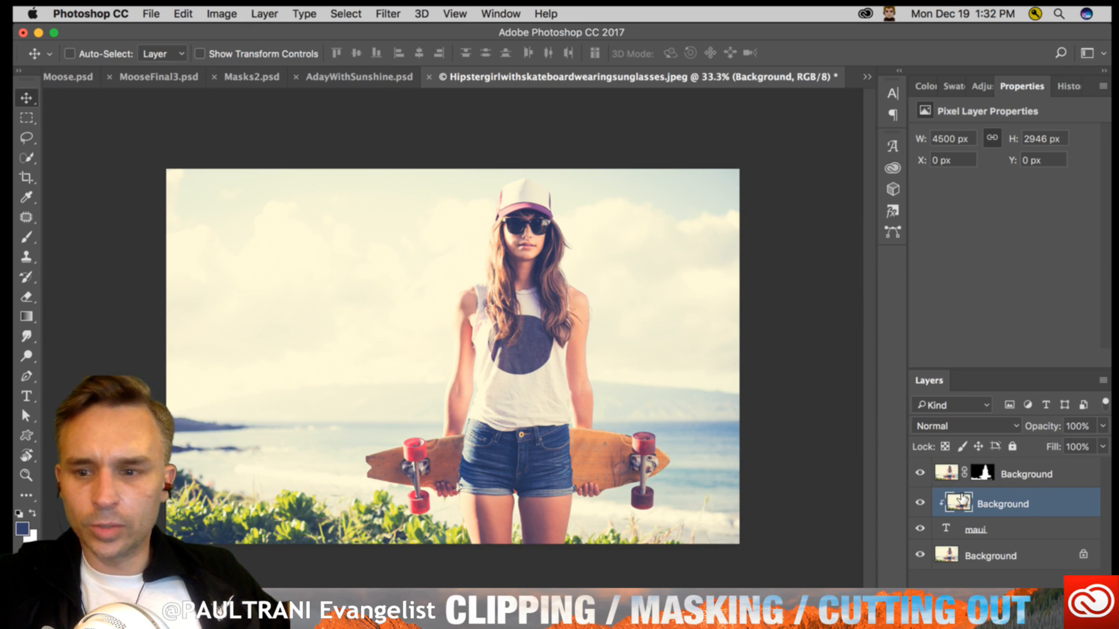
- Flip the clipped photo copy vertically inside the MAUI letters
key("super+t")
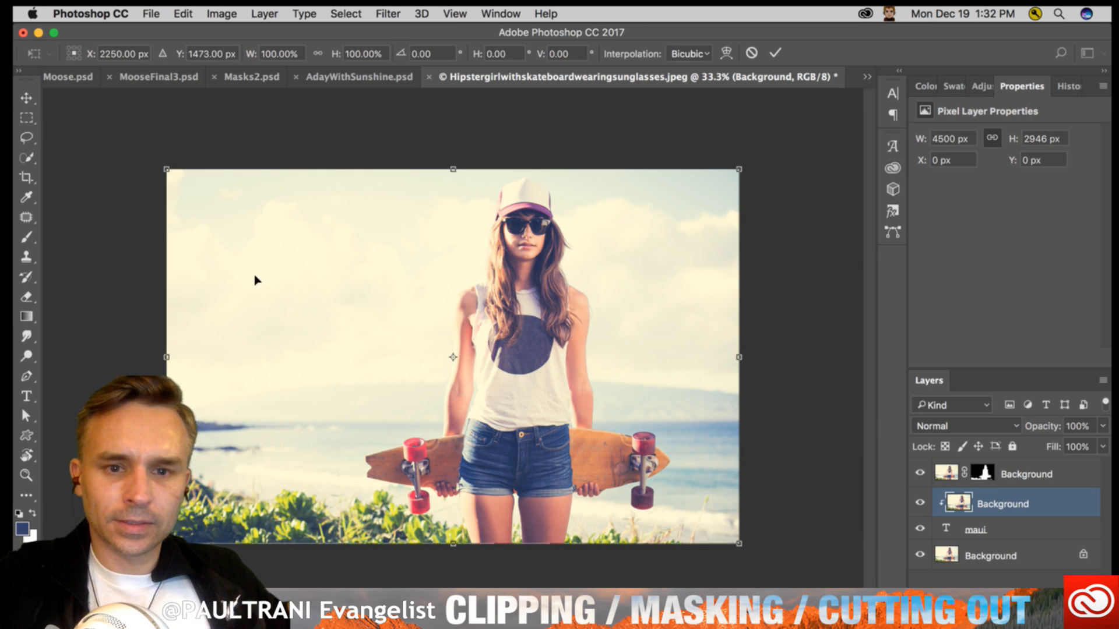
right_click(257, 280)
left_click(277, 485)
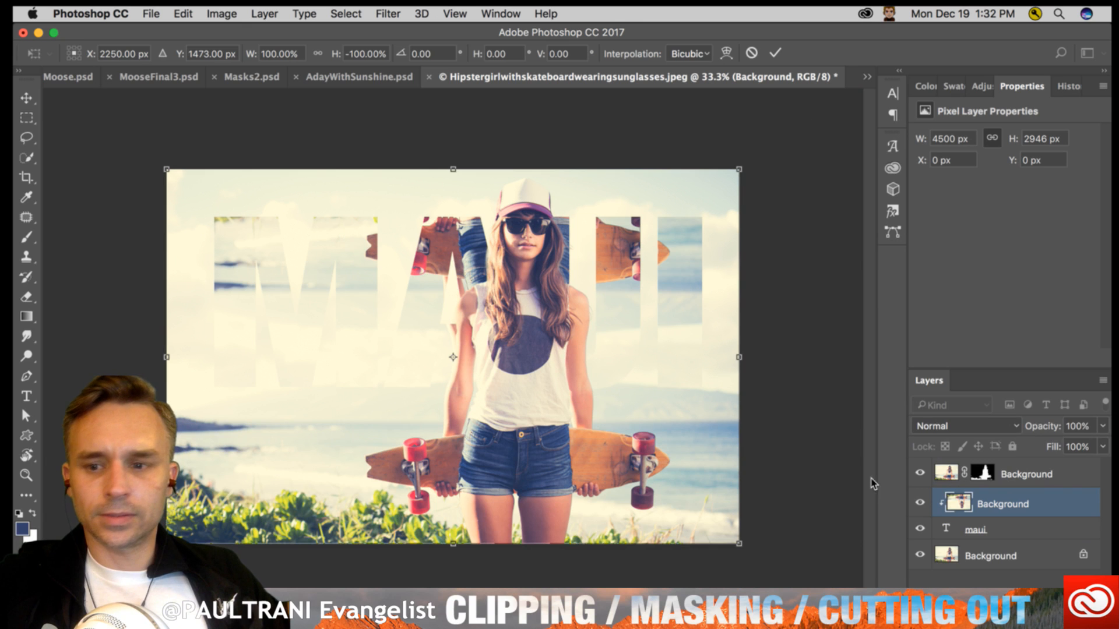
key("Return")
- Convert the clipped photo copy to a smart object and apply a Gaussian Blur with a 16.2 pixel radius
right_click(1026, 504)
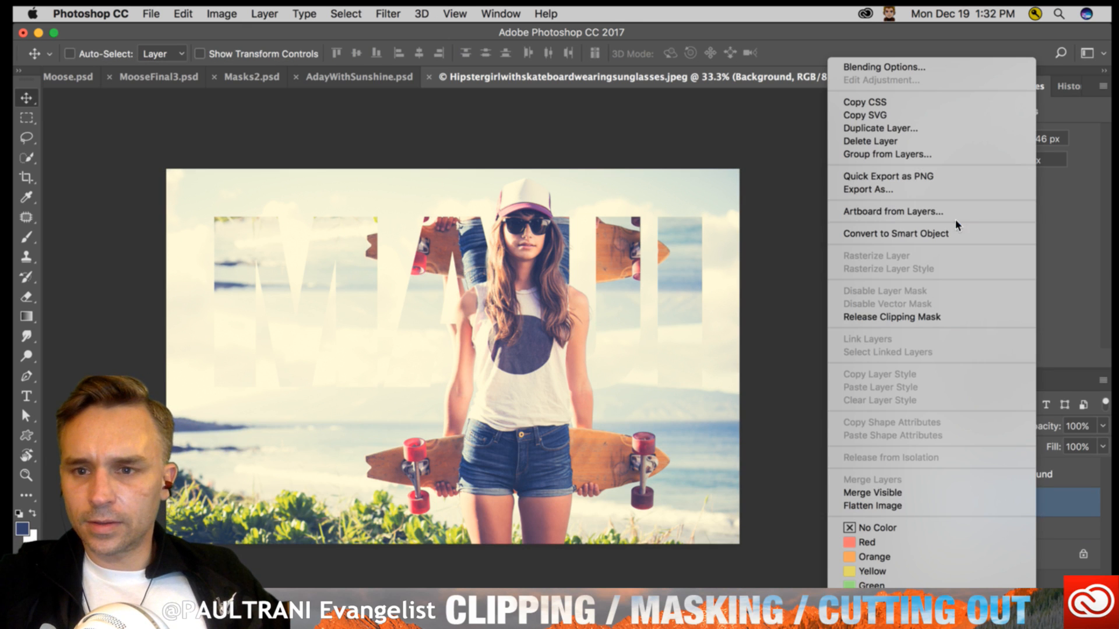
left_click(954, 235)
left_click(402, 14)
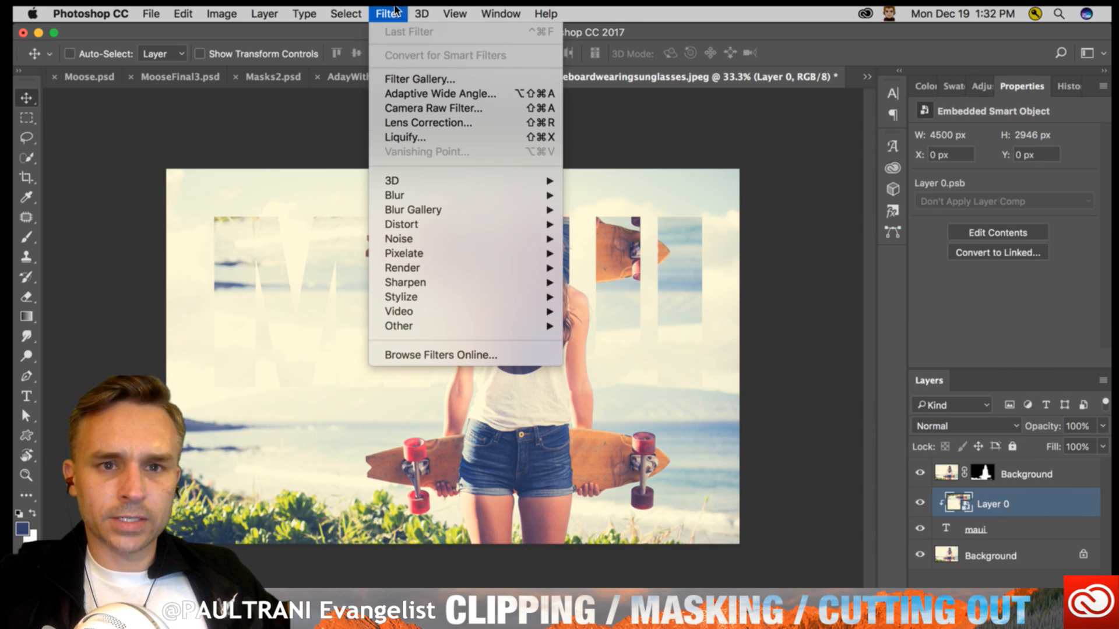
mouse_move(417, 194)
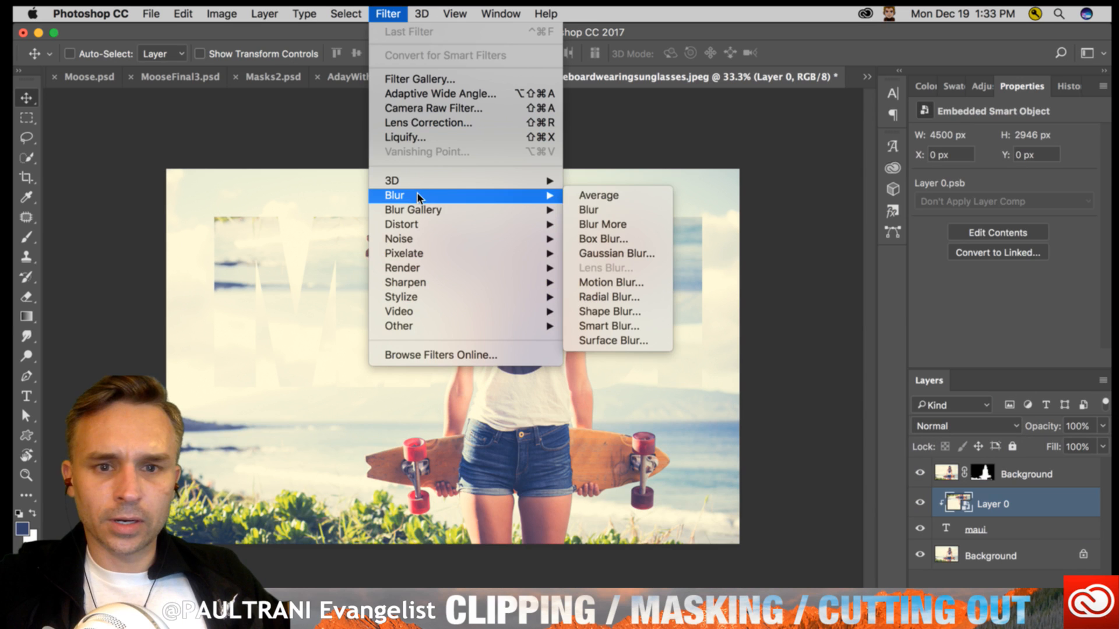
left_click(592, 253)
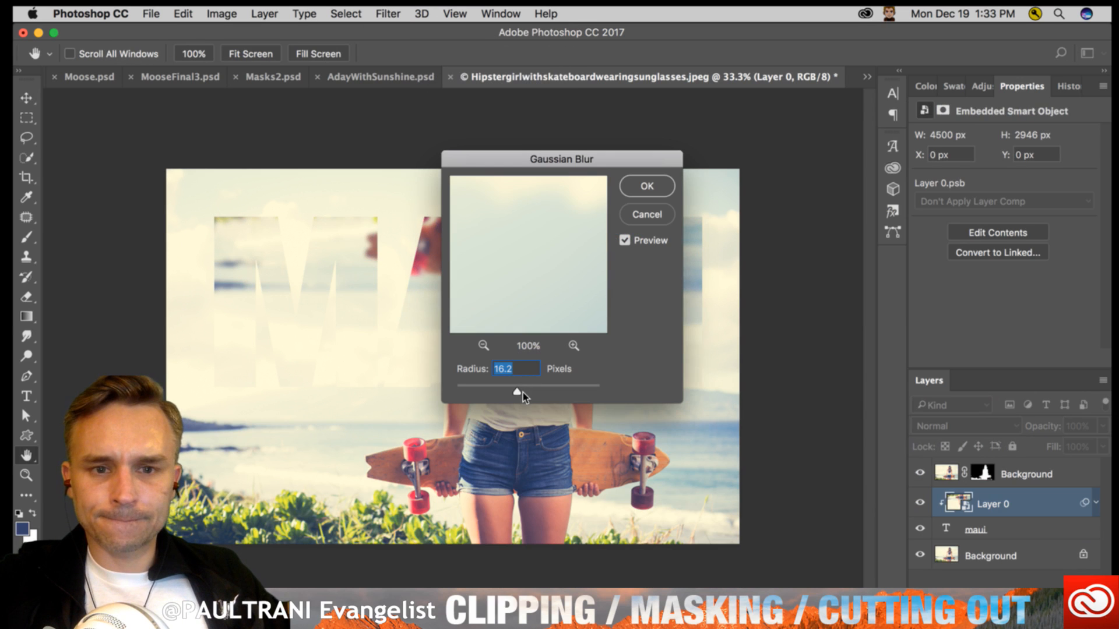
key("Return")
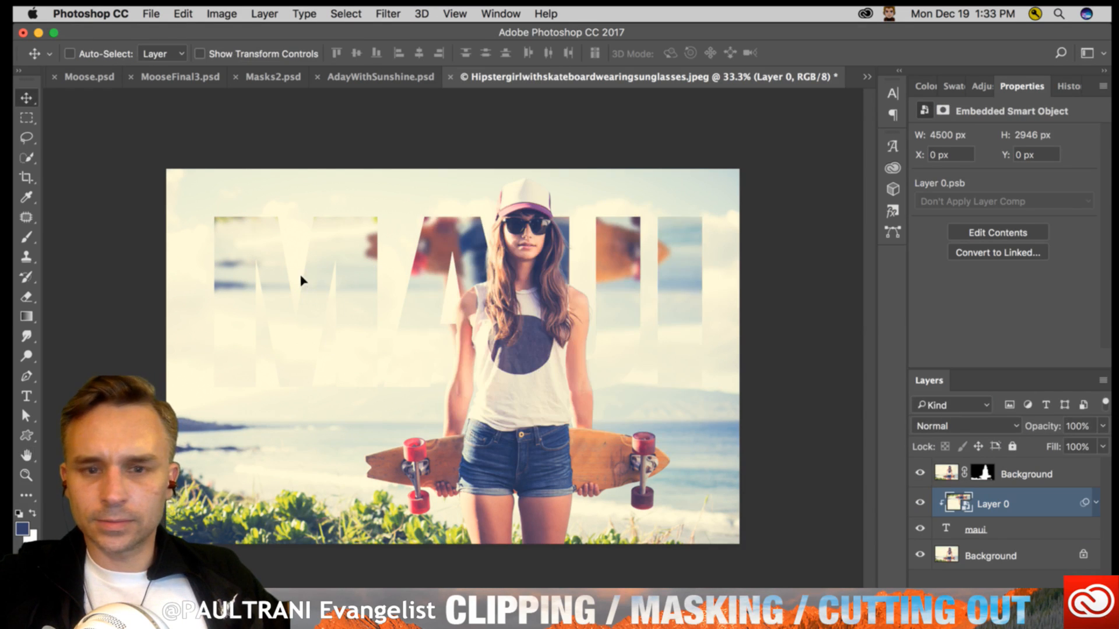
- Enlarge the clipped smart object to about 6086 × 3985 px and reposition it within the letters at about X -685 px, Y -334 px
left_click_drag(299, 279, 316, 382)
key("ctrl+t")
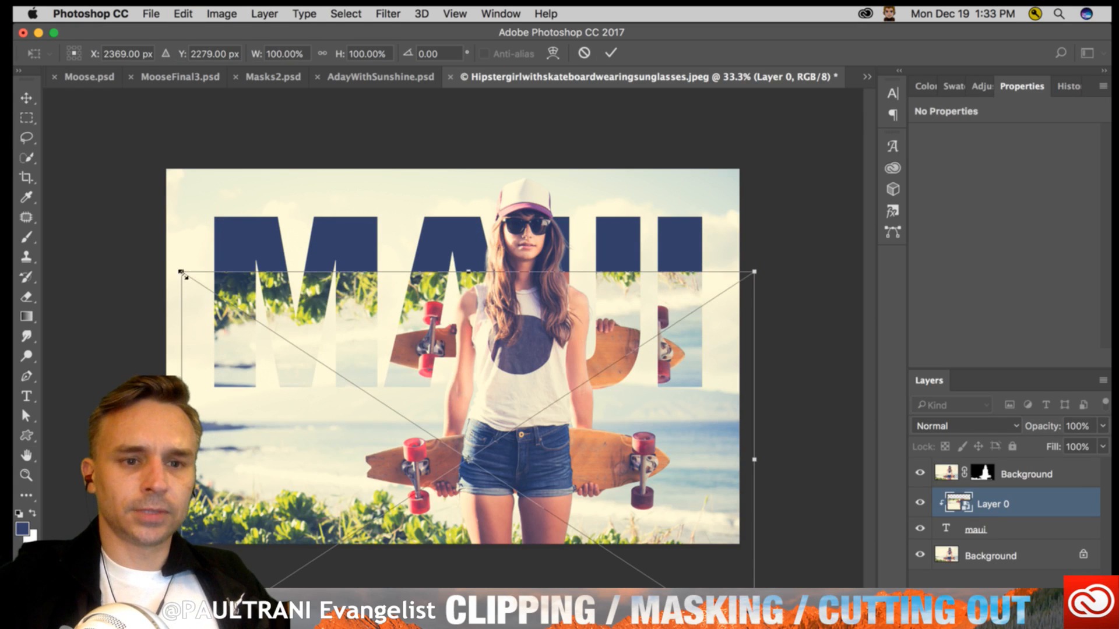
left_click_drag(182, 272, 15, 143)
left_click_drag(200, 317, 351, 335)
key("Return")
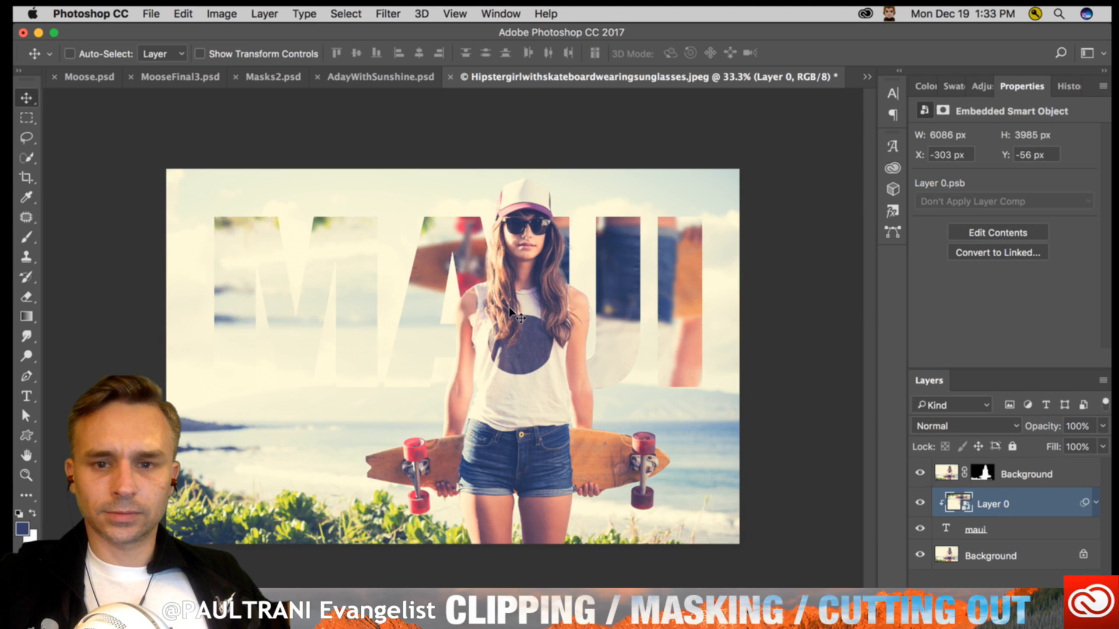
left_click_drag(312, 295, 309, 272)
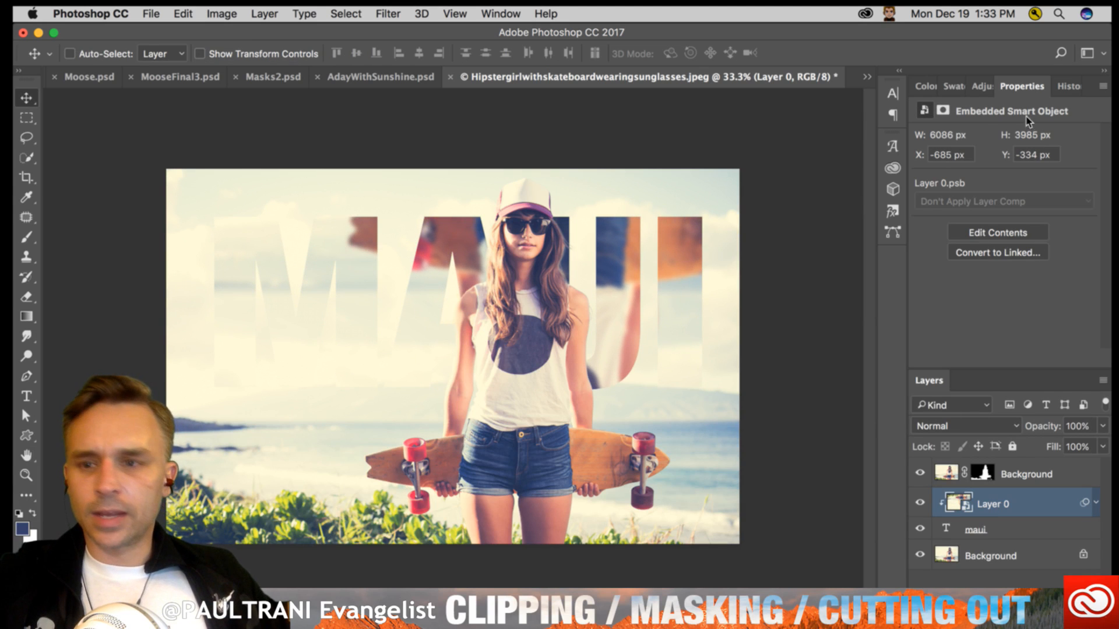
- Add a layer above the clipped photo, fill it with a downward blue-to-transparent gradient and clip it to the MAUI text
double_click(1092, 88)
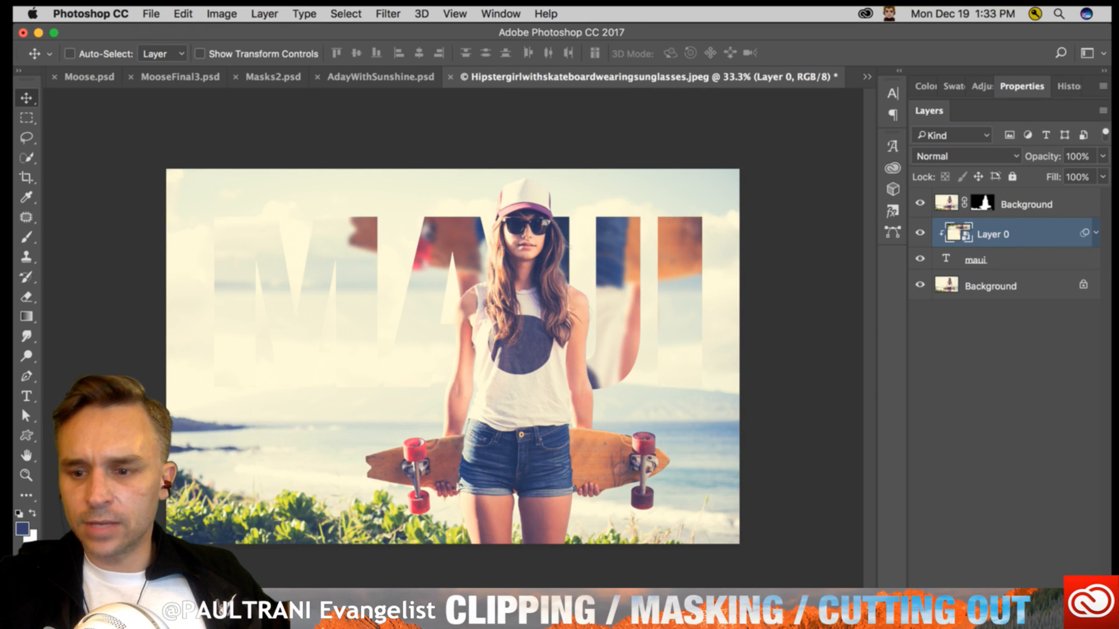
key("super+alt+shift+n")
left_click(26, 317)
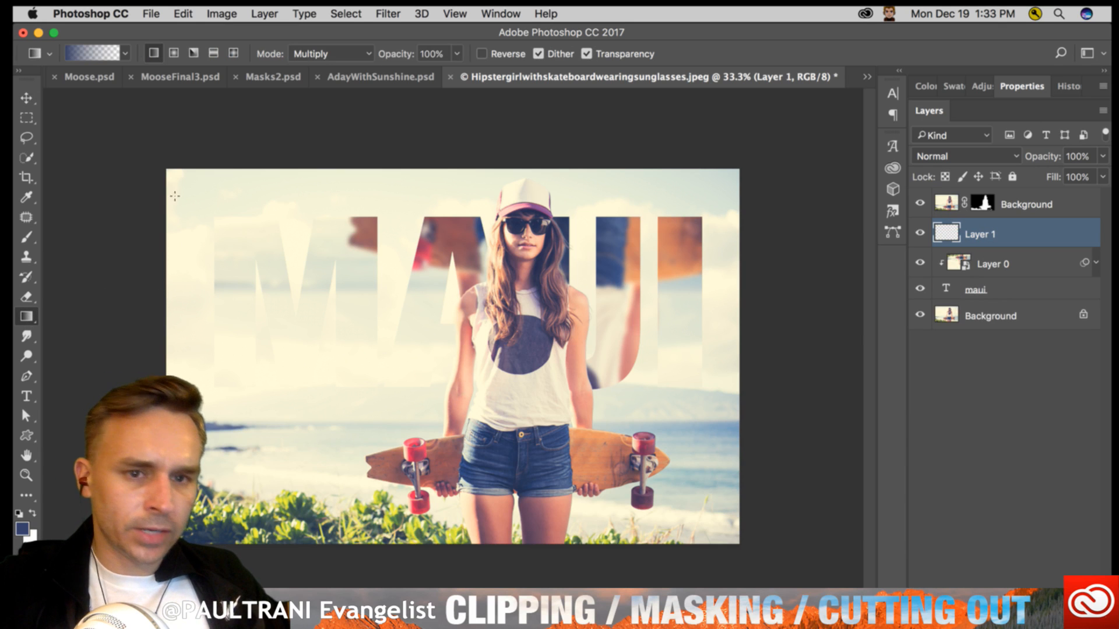
left_click_drag(245, 278, 225, 464)
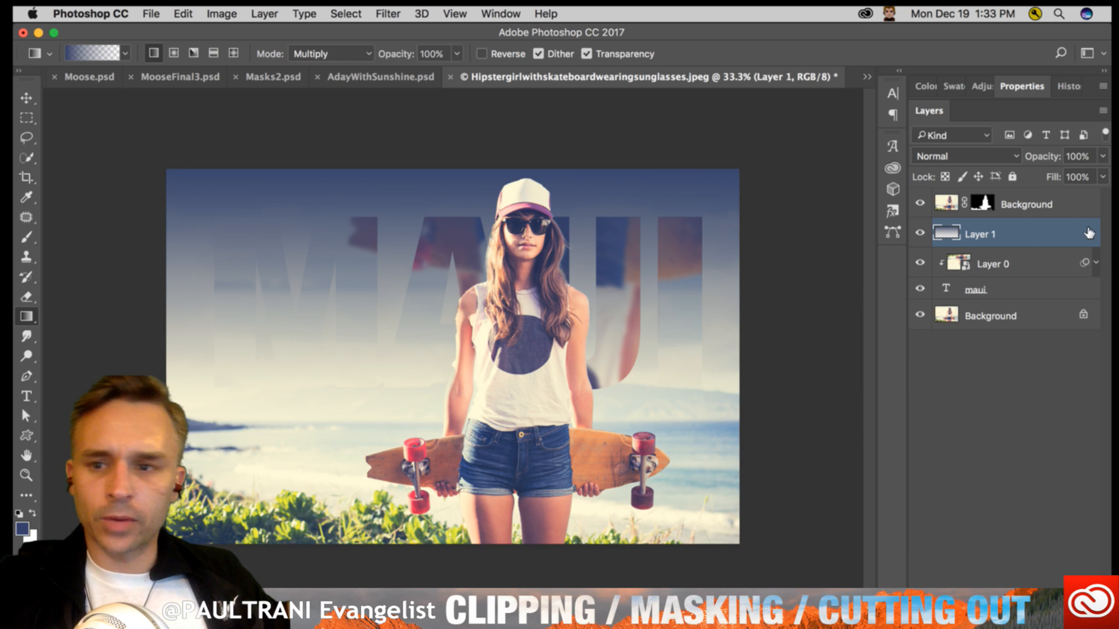
left_click(1046, 252, "alt")
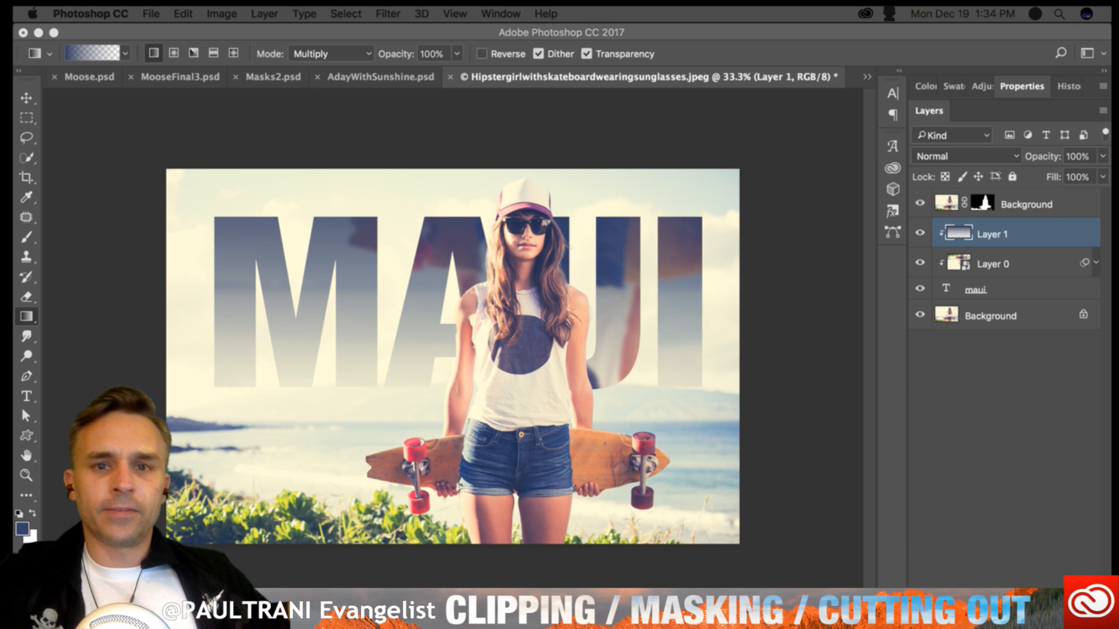
- With the maui text layer selected, search the font list for "bold" and clear the search
left_click(995, 291)
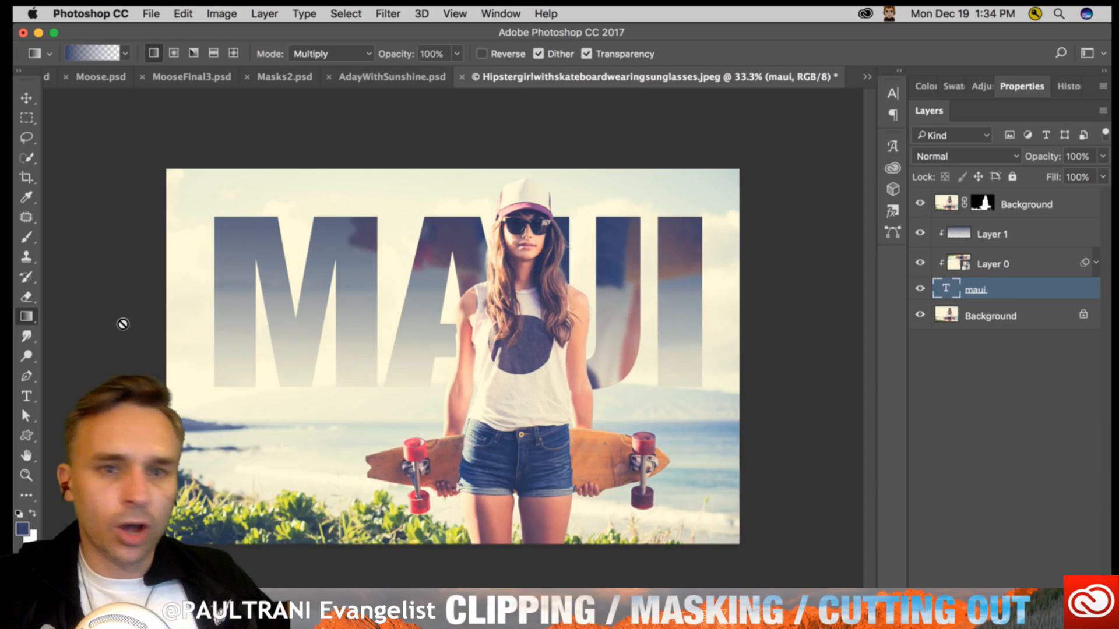
left_click(26, 396)
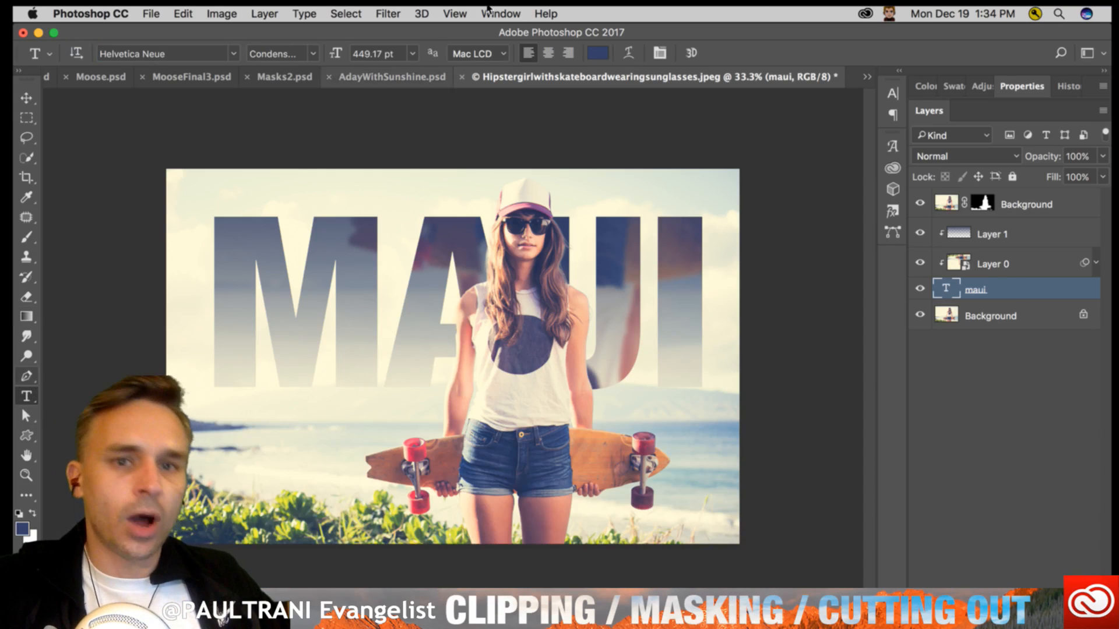
left_click(214, 52)
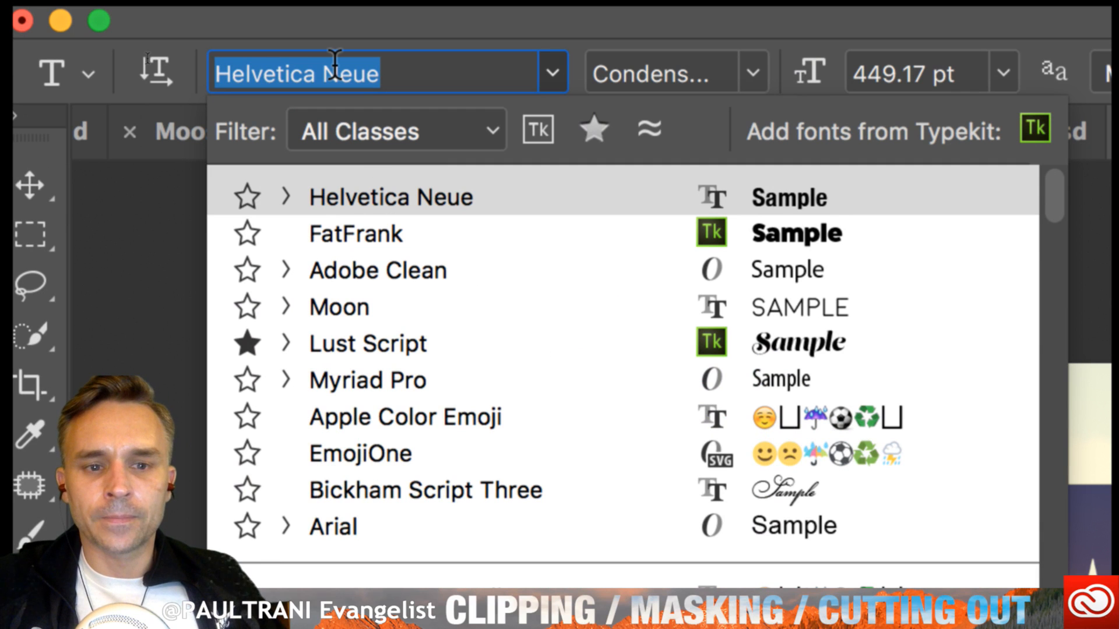
left_click(411, 73)
left_click_drag(423, 73, 76, 21)
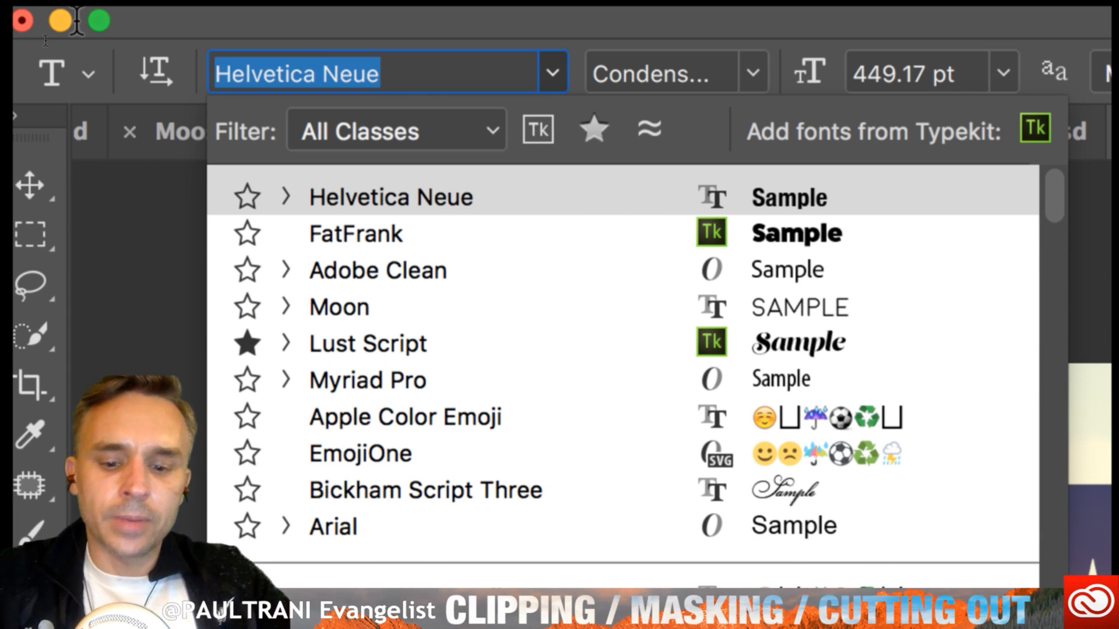
type("bold")
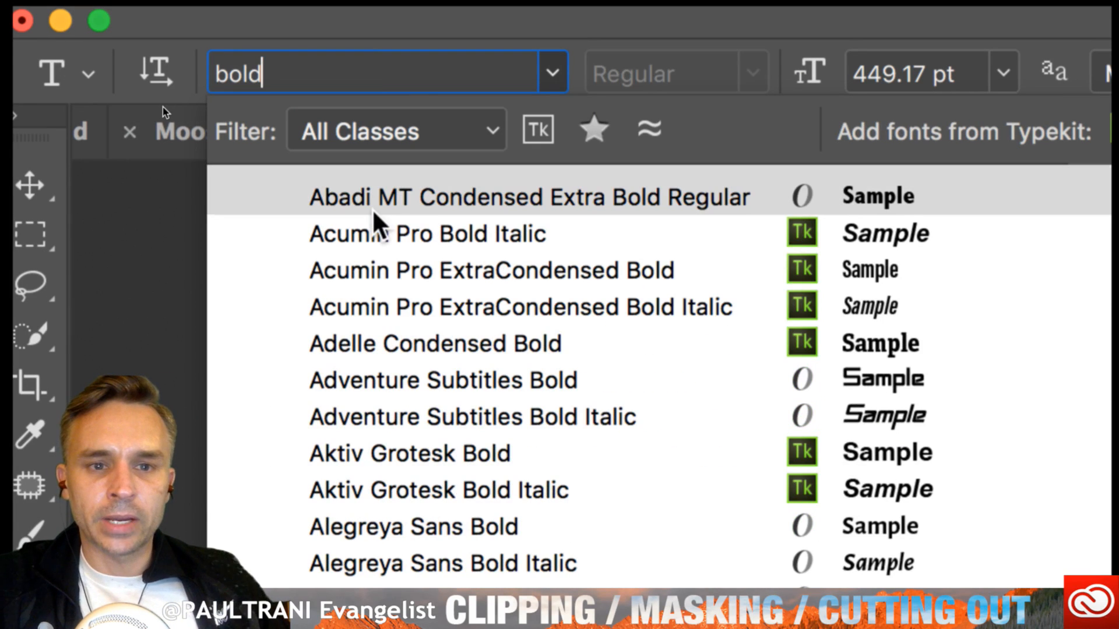
left_click_drag(287, 63, 183, 50)
key("BackSpace")
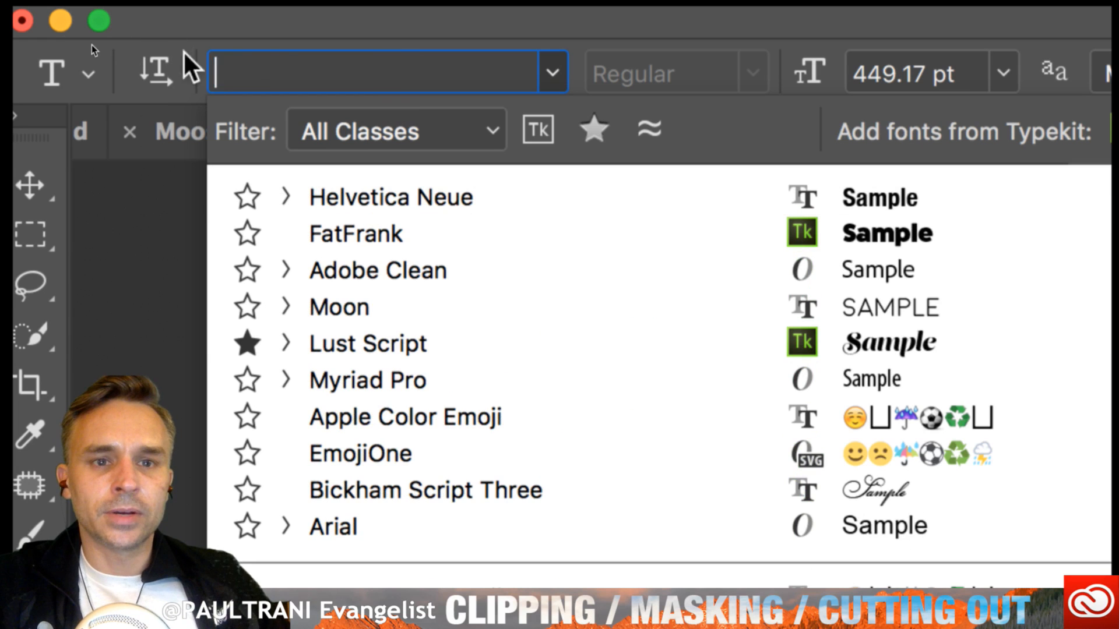
- Review the font class filter options and close the font list without choosing a different font
left_click(479, 132)
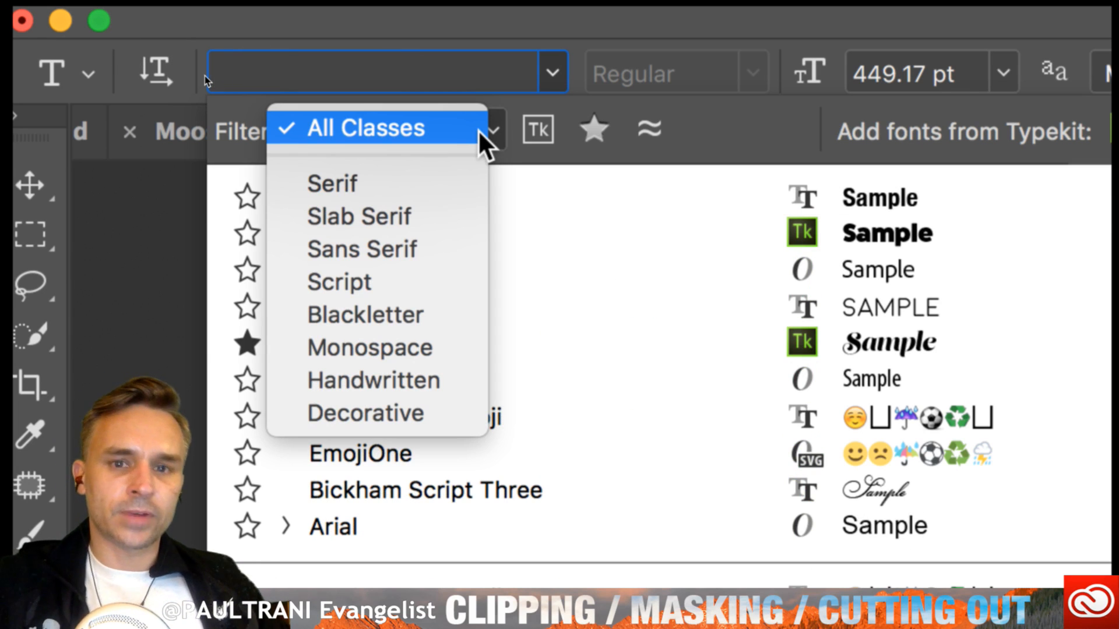
left_click(725, 115)
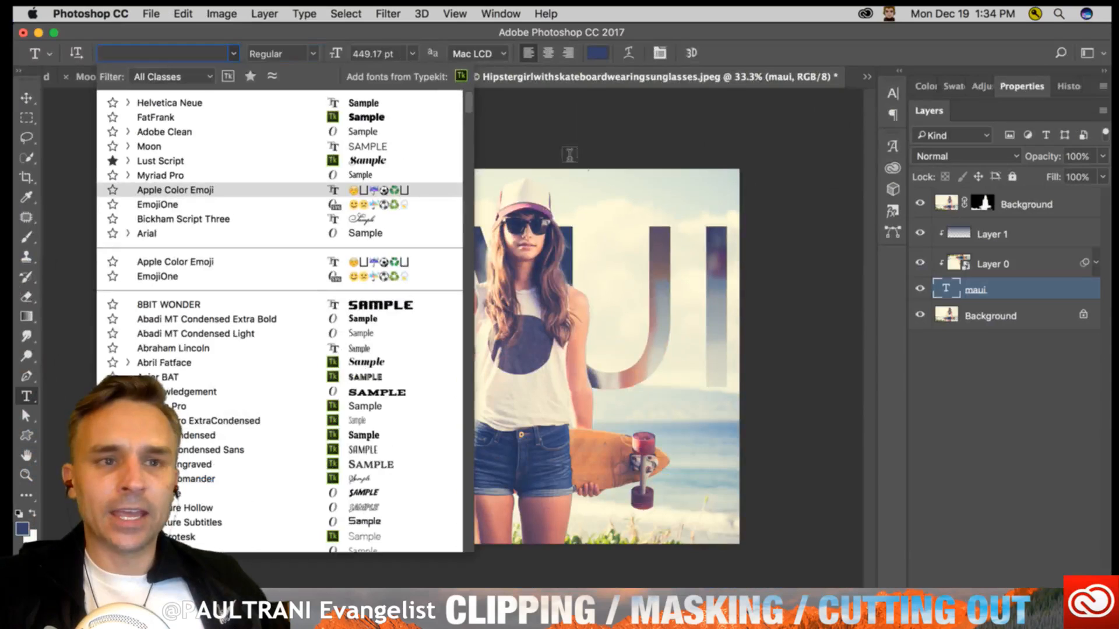
left_click(611, 161)
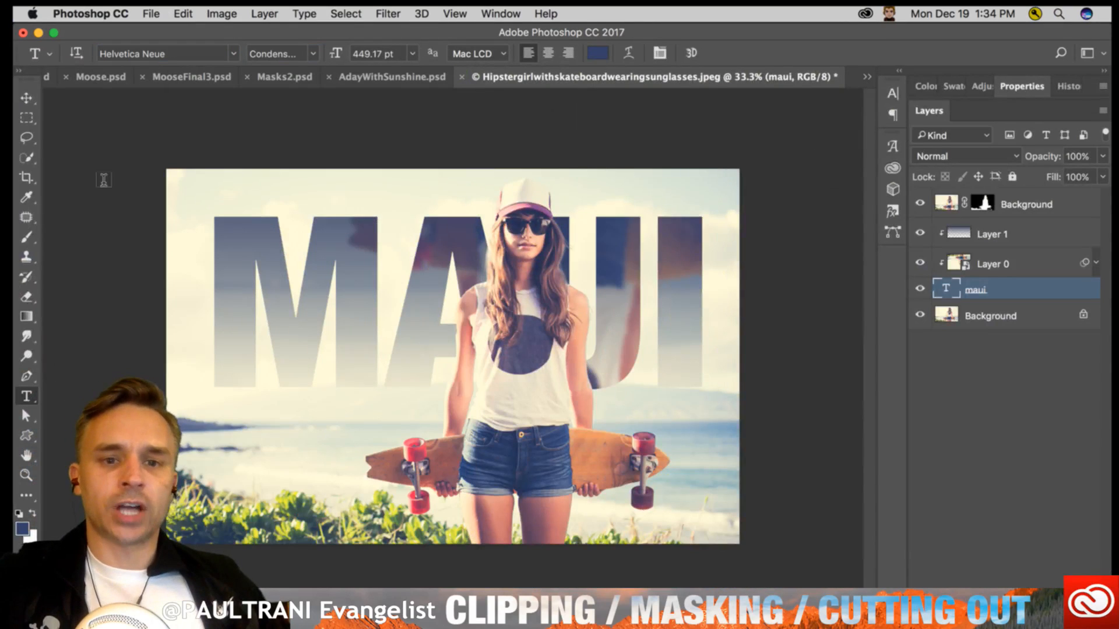
- Swap the foreground and background colors back and forth and reset them to the default black and white
left_click(26, 97)
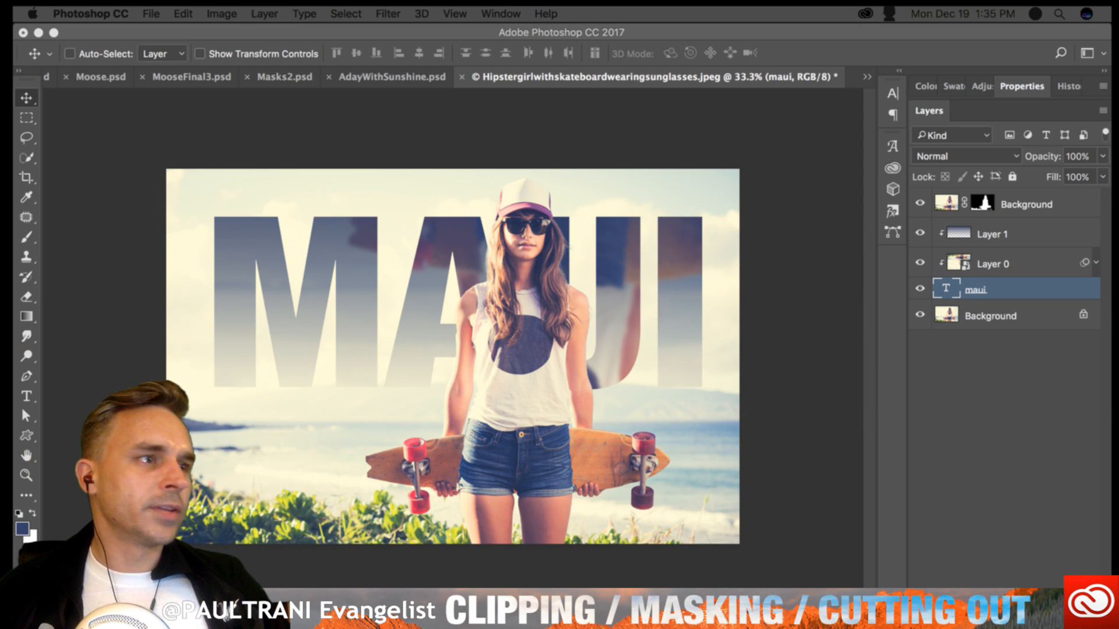
left_click(467, 125)
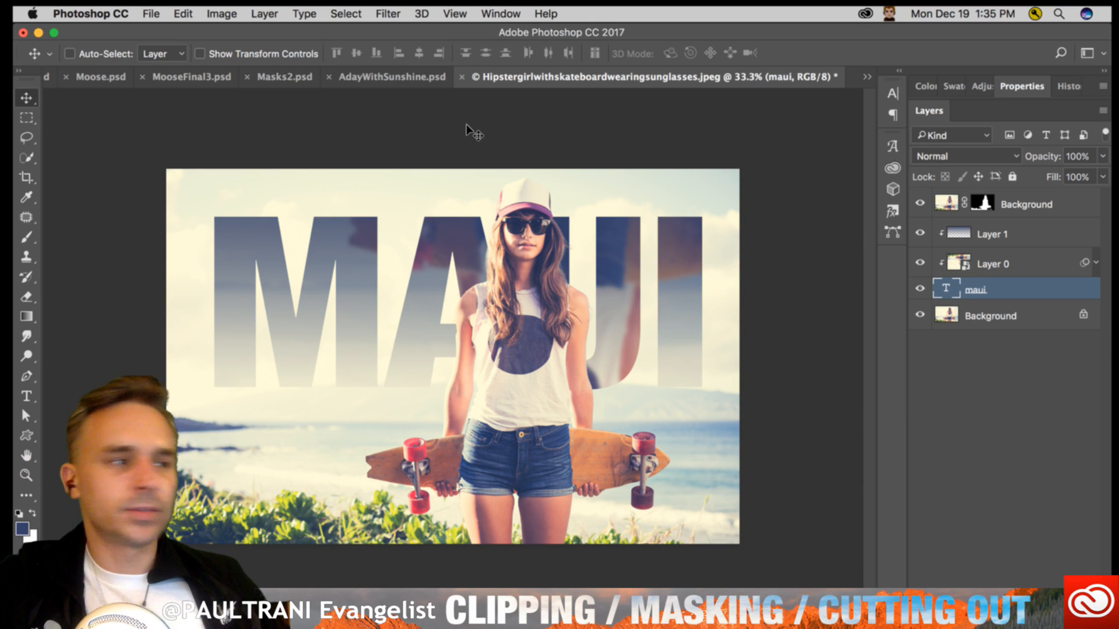
key("x")
key("x")
key("x")
key("x")
key("x")
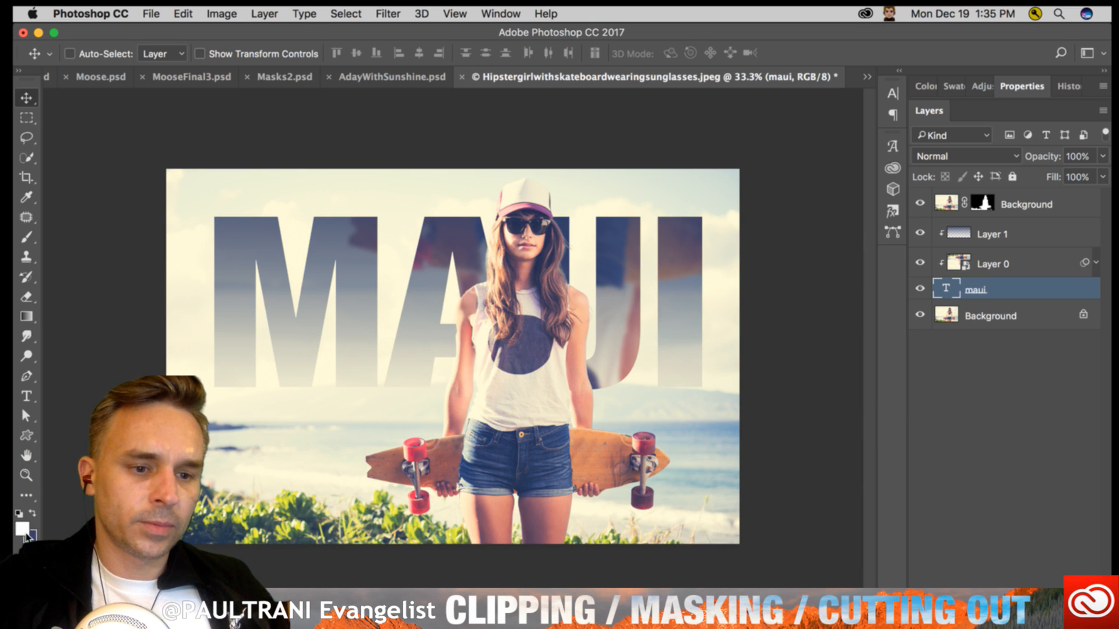
key("x")
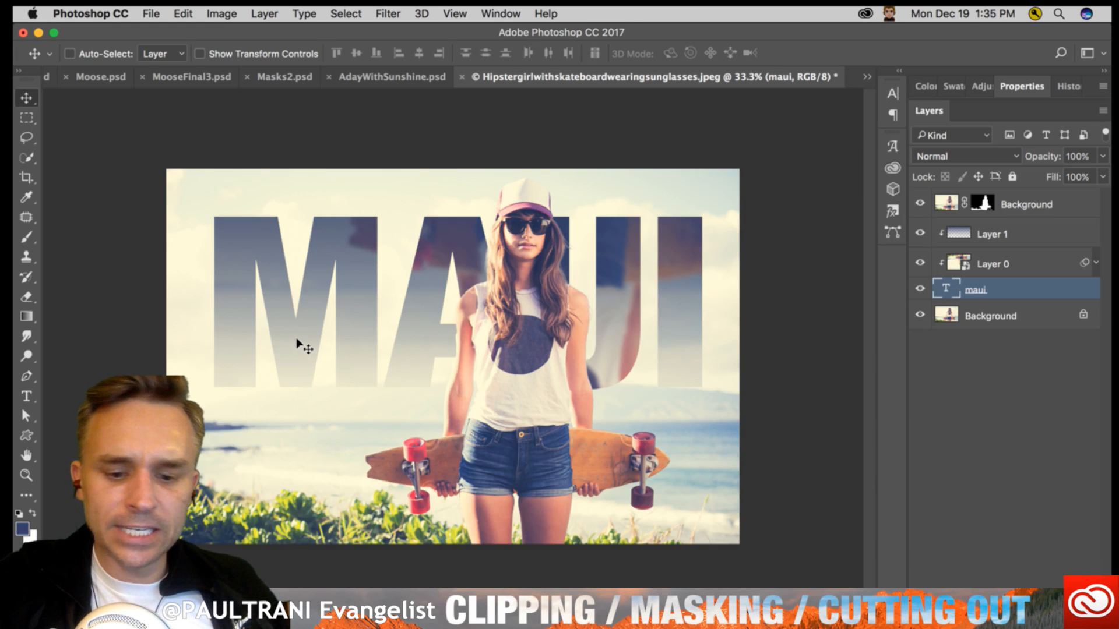
key("d")
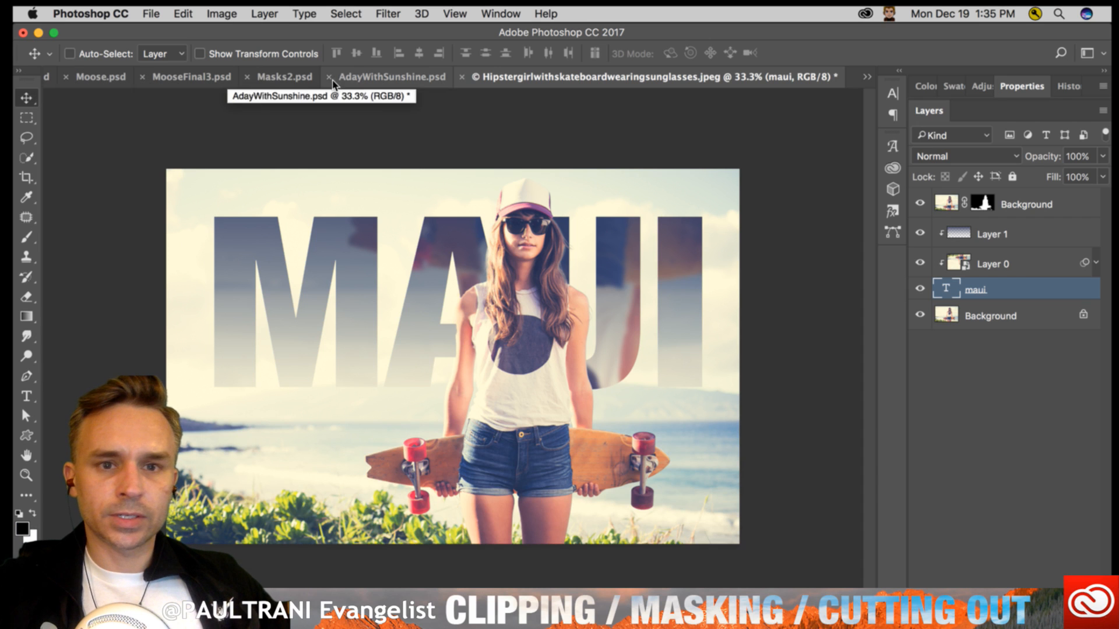
- In Masks2.psd, open the contents of the clipped mountain landscape smart object, copy the whole photo and close it
left_click(273, 79)
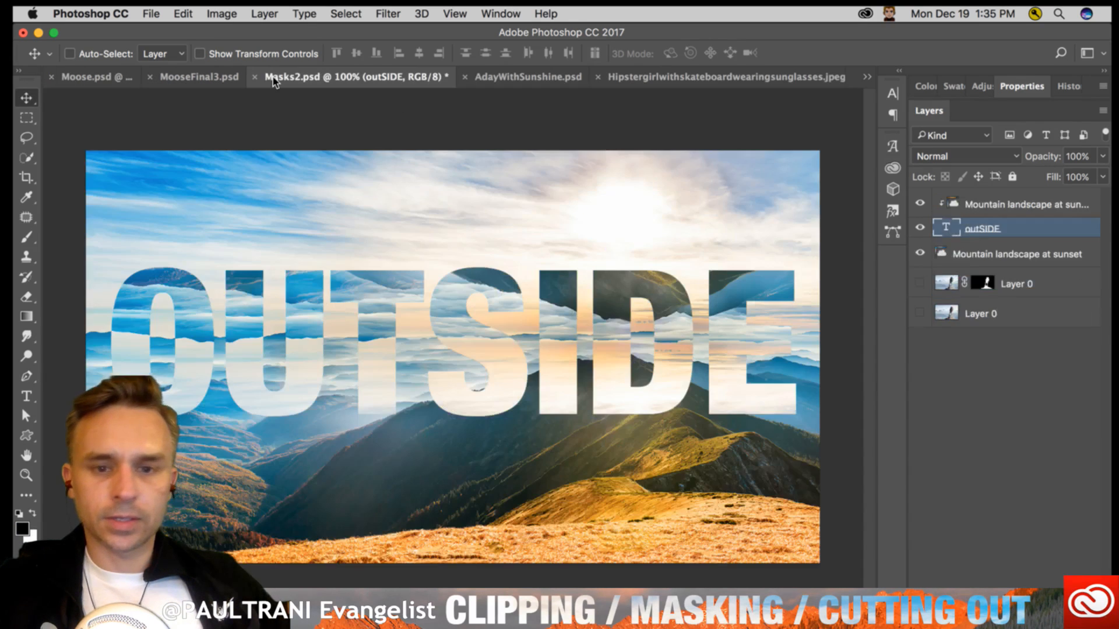
left_click(953, 201)
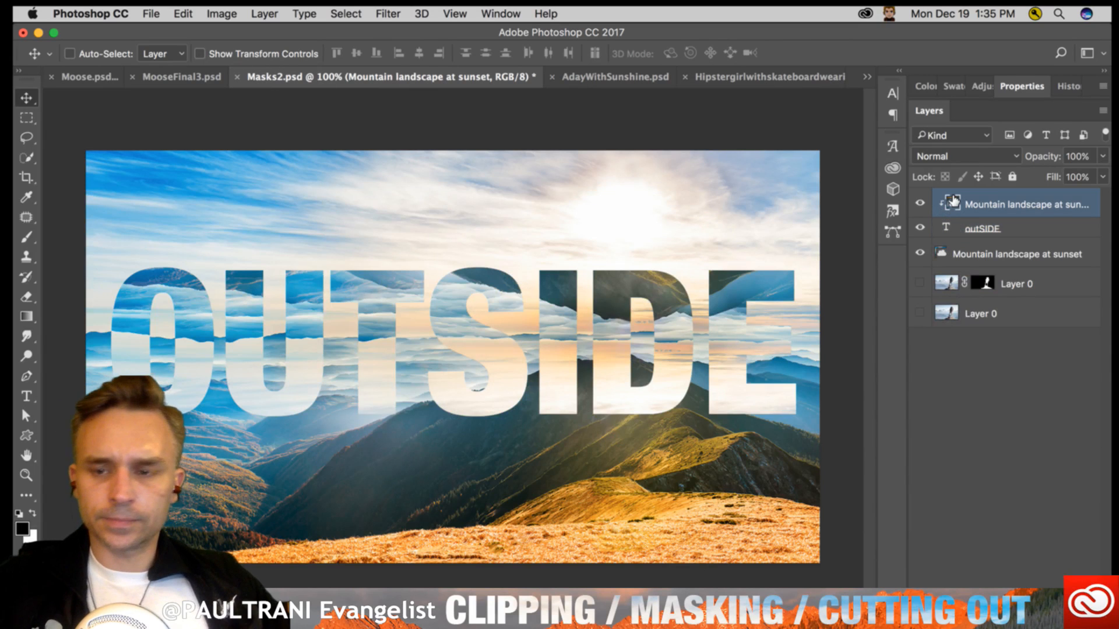
double_click(952, 204)
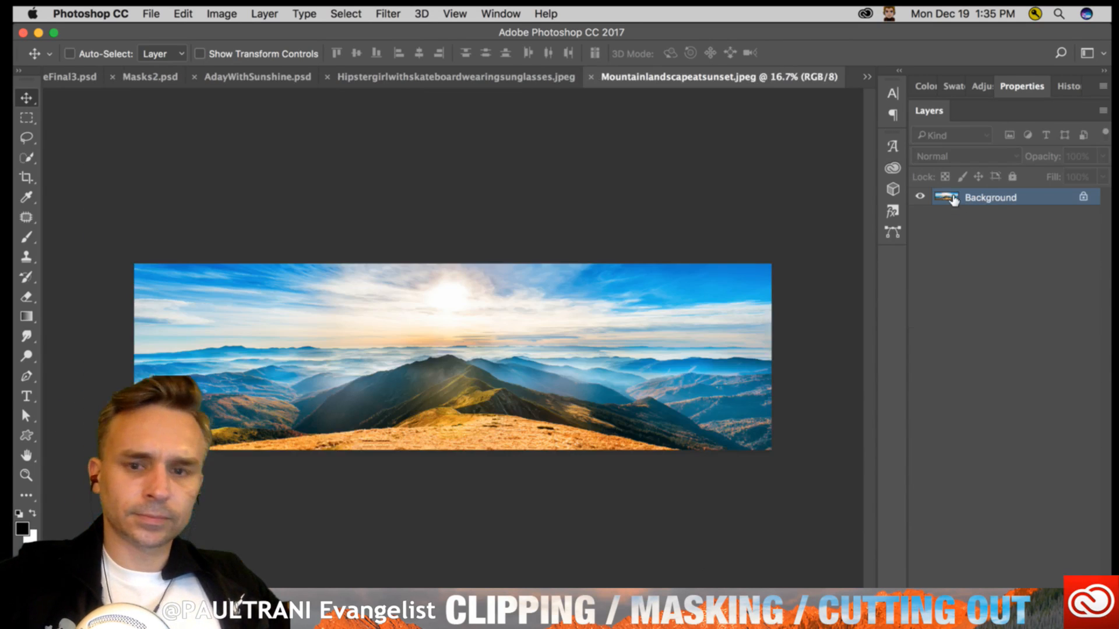
key("super+w")
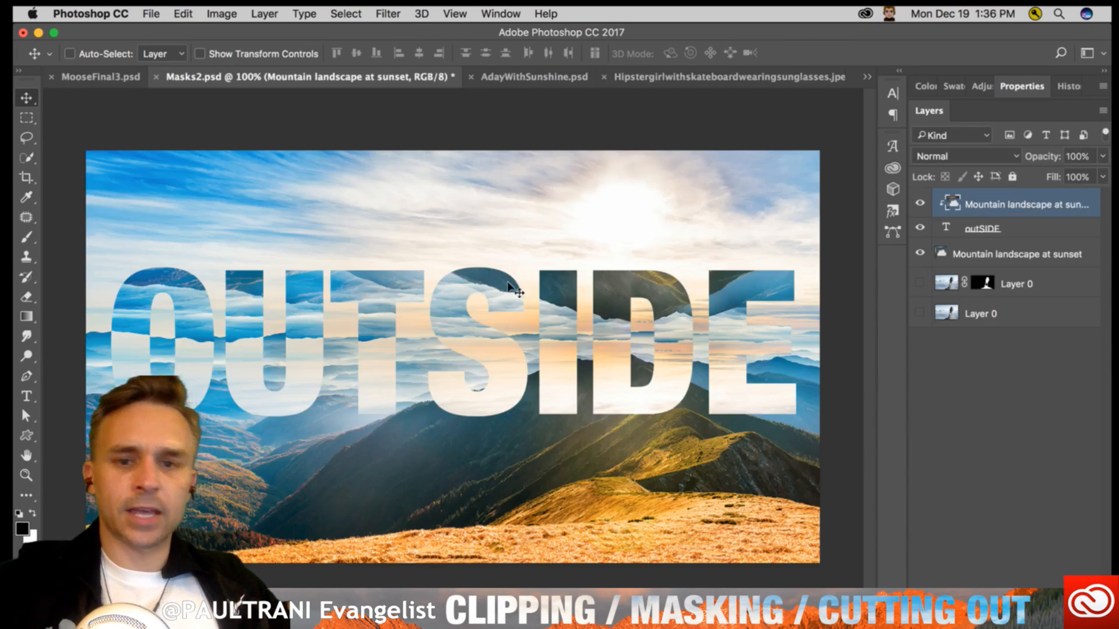
- Paste the mountain landscape above Layer 1 in the skateboard girl document and shift it slightly up behind her
left_click(662, 80)
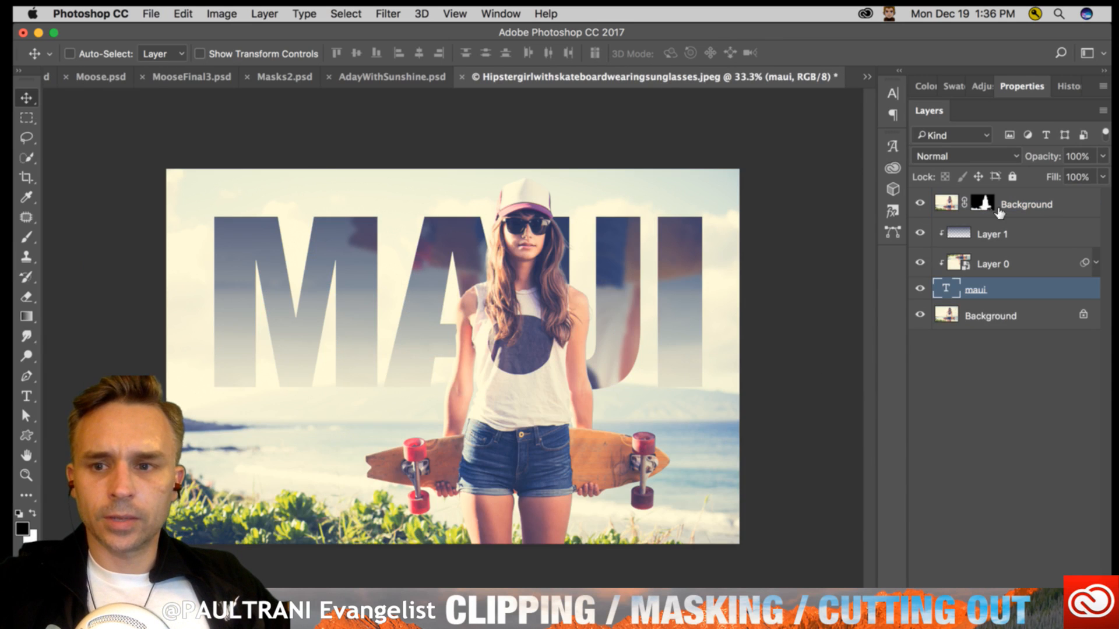
left_click(1004, 233)
key("super+v")
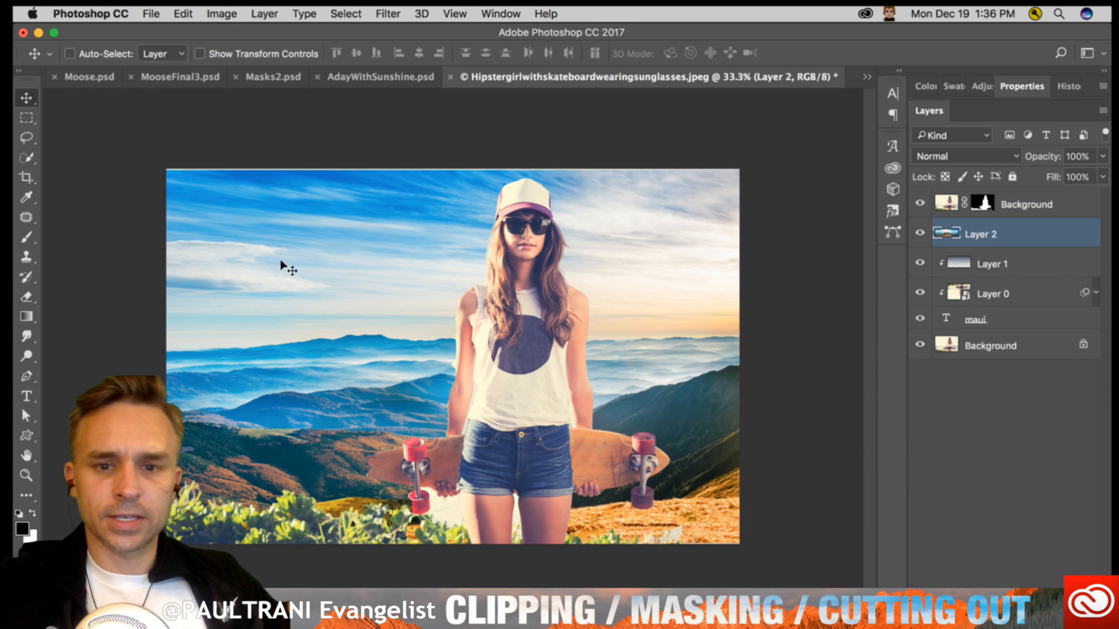
left_click_drag(288, 264, 251, 252)
left_click_drag(257, 326, 257, 307)
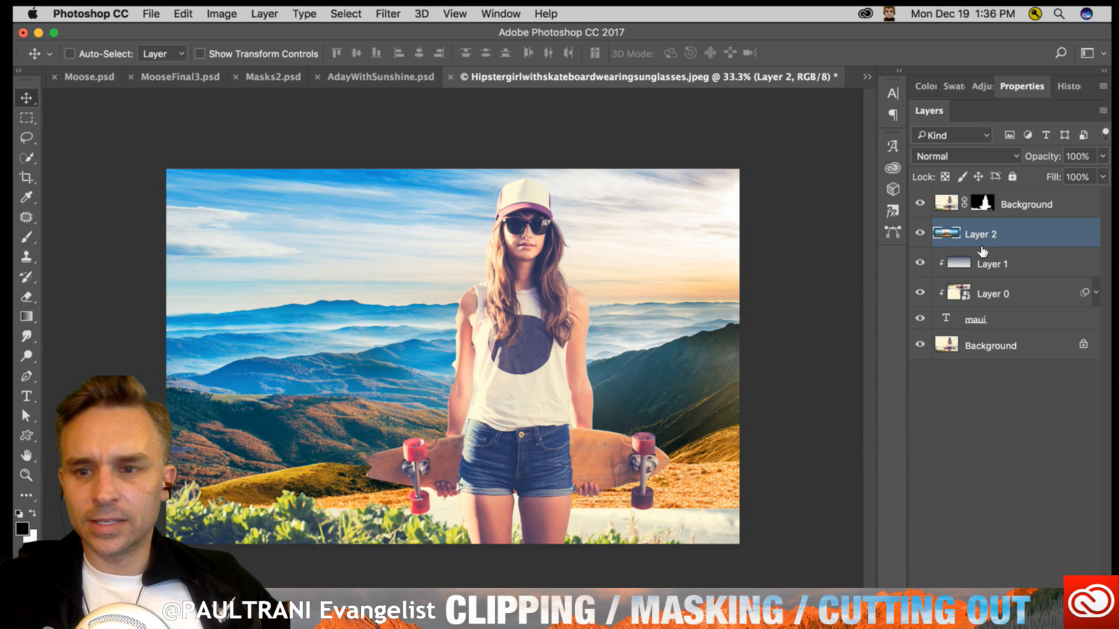
- Group Layer 1, Layer 0 and the maui text layer into a new group named "type and stuff"
left_click(985, 265)
left_click(1016, 317, "shift")
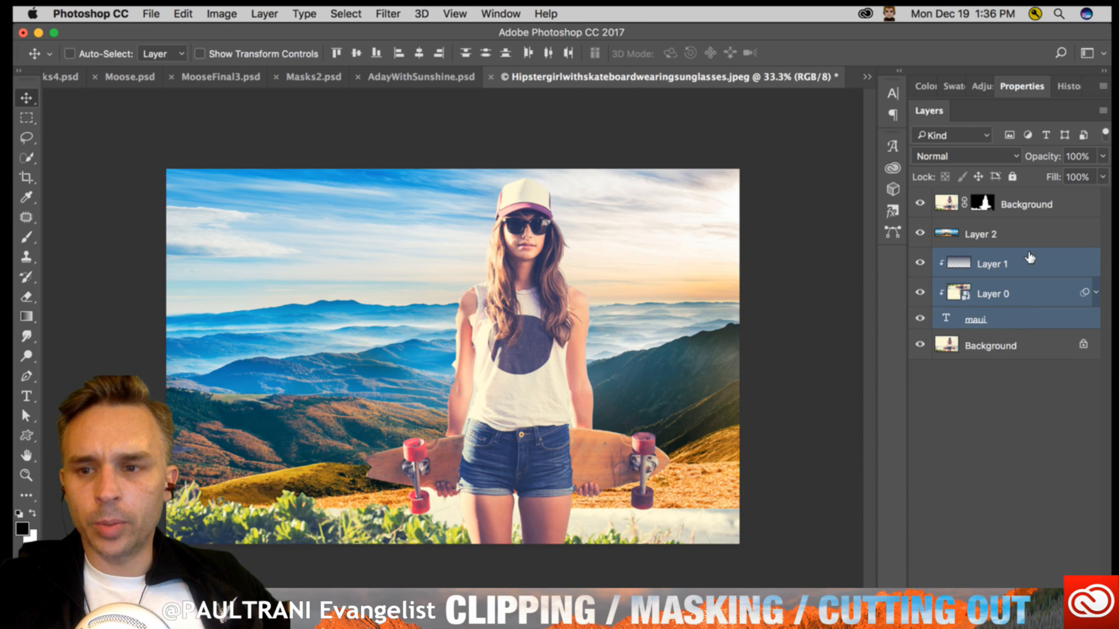
left_click(1102, 111)
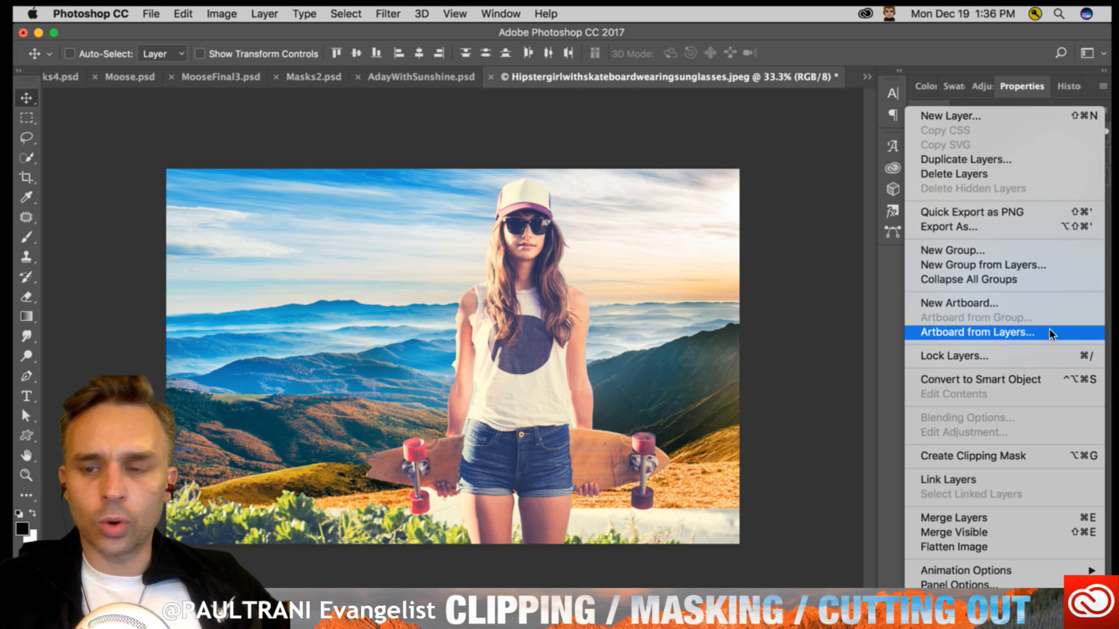
left_click(1077, 271)
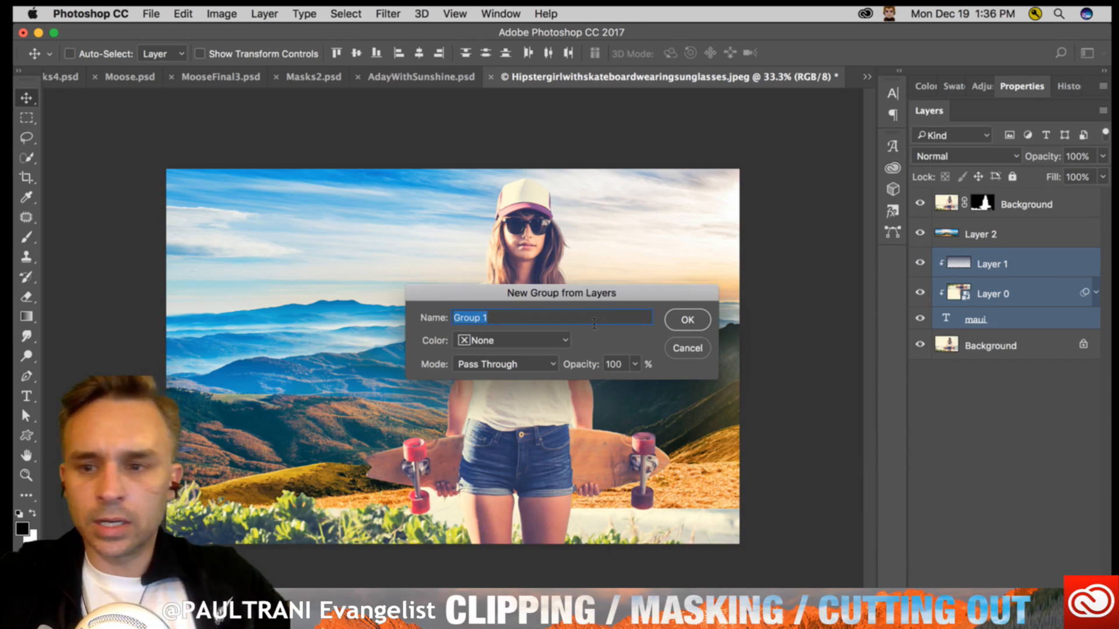
type("type and st")
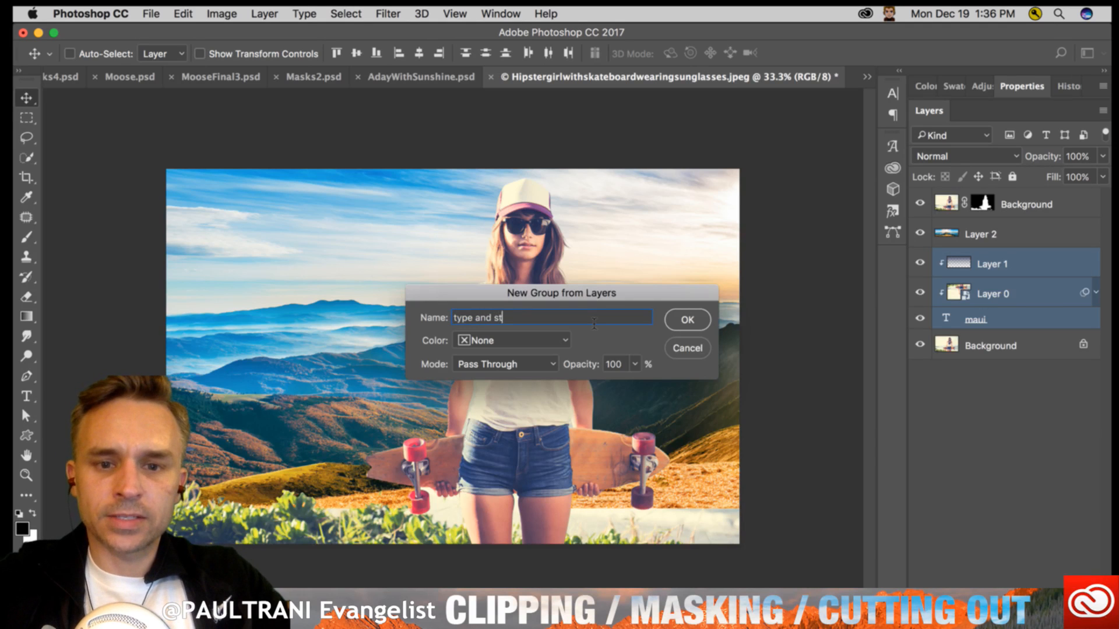
type("uff")
key("Return")
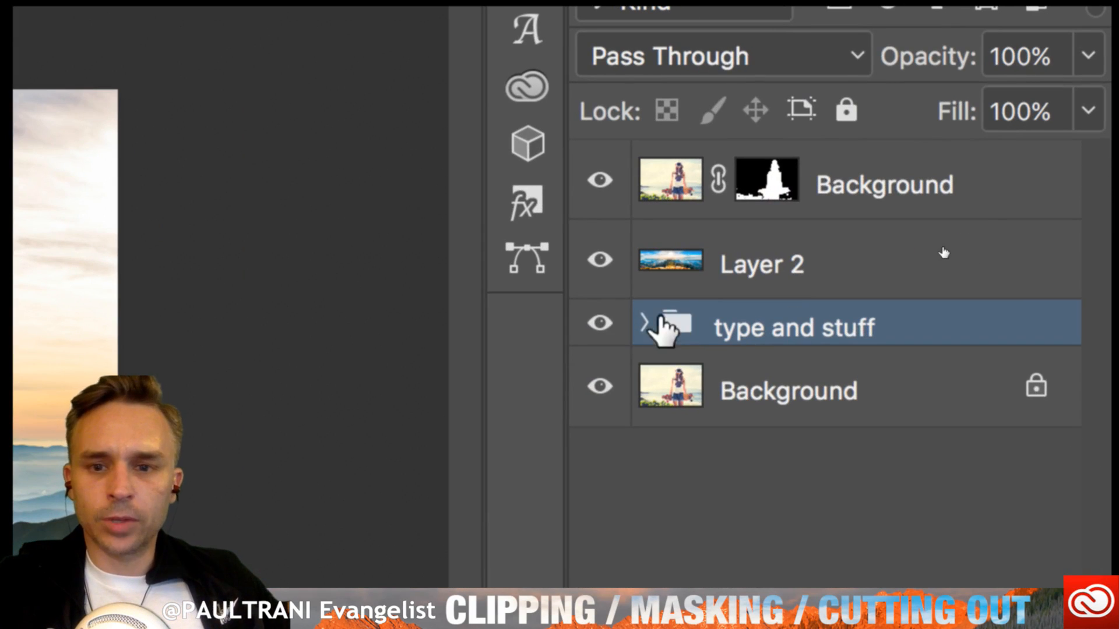
- Clip the mountain landscape layer to the "type and stuff" group and shift the landscape slightly down inside the letters
left_click(841, 295, "alt")
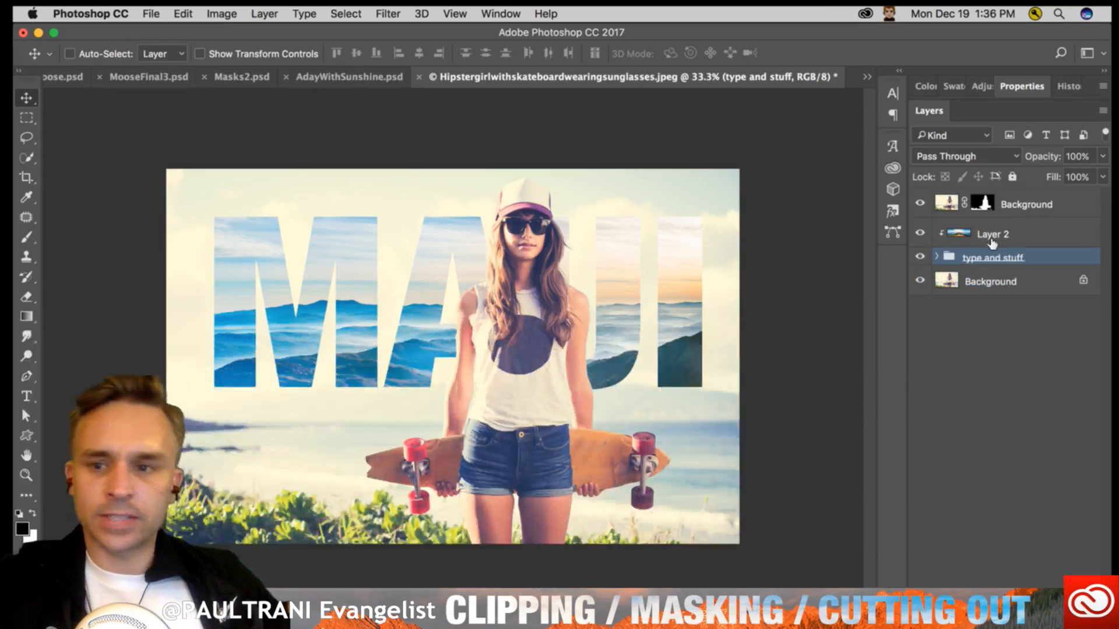
left_click(993, 240)
left_click(964, 255)
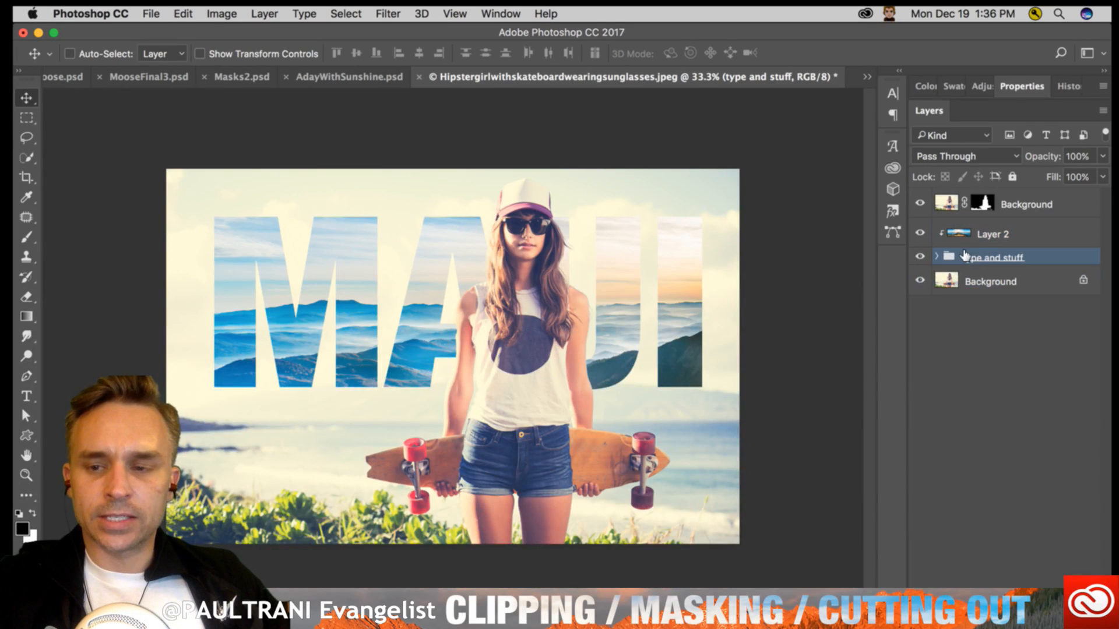
left_click(989, 235)
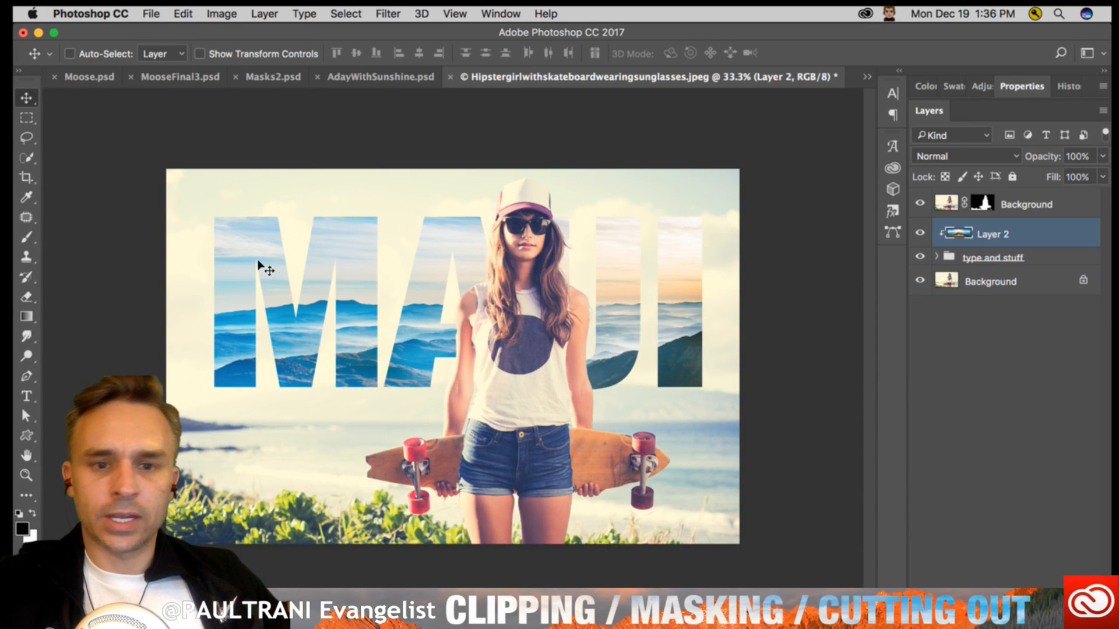
left_click_drag(577, 320, 577, 336)
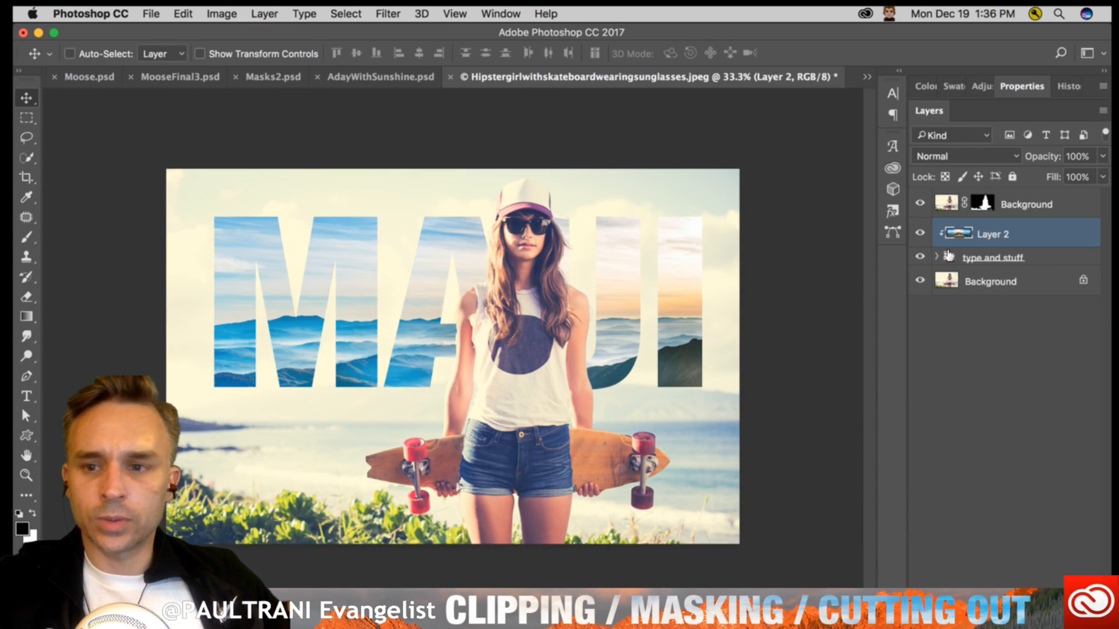
- Add the text "is the place to be" below MAUI, on a new layer above Layer 1 inside the "type and stuff" group
left_click(937, 257)
left_click(980, 280)
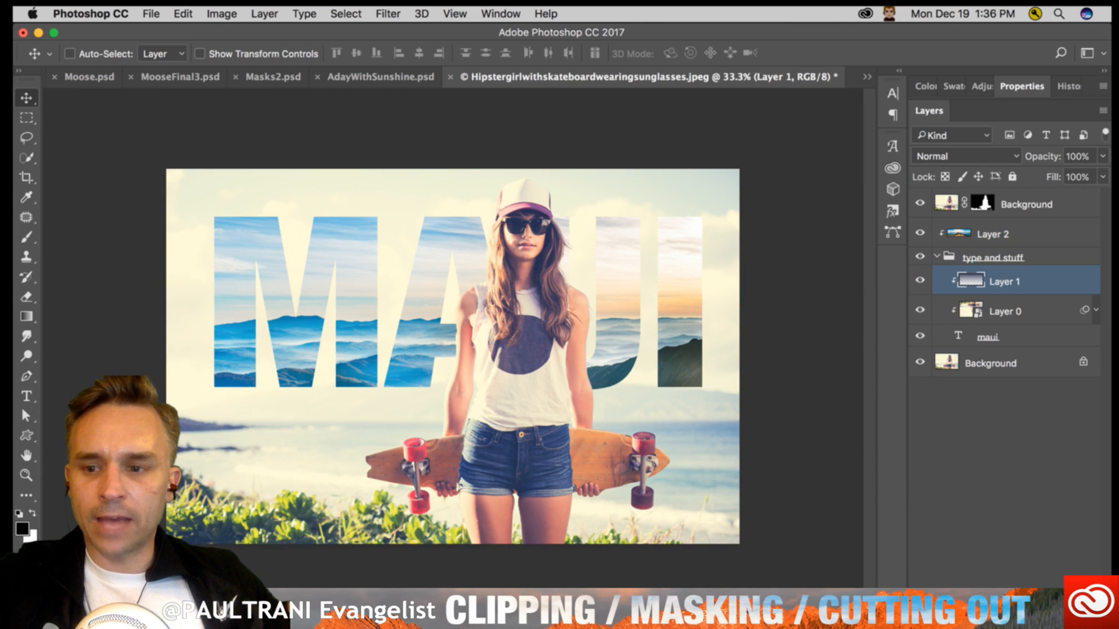
key("super+shift+alt+n")
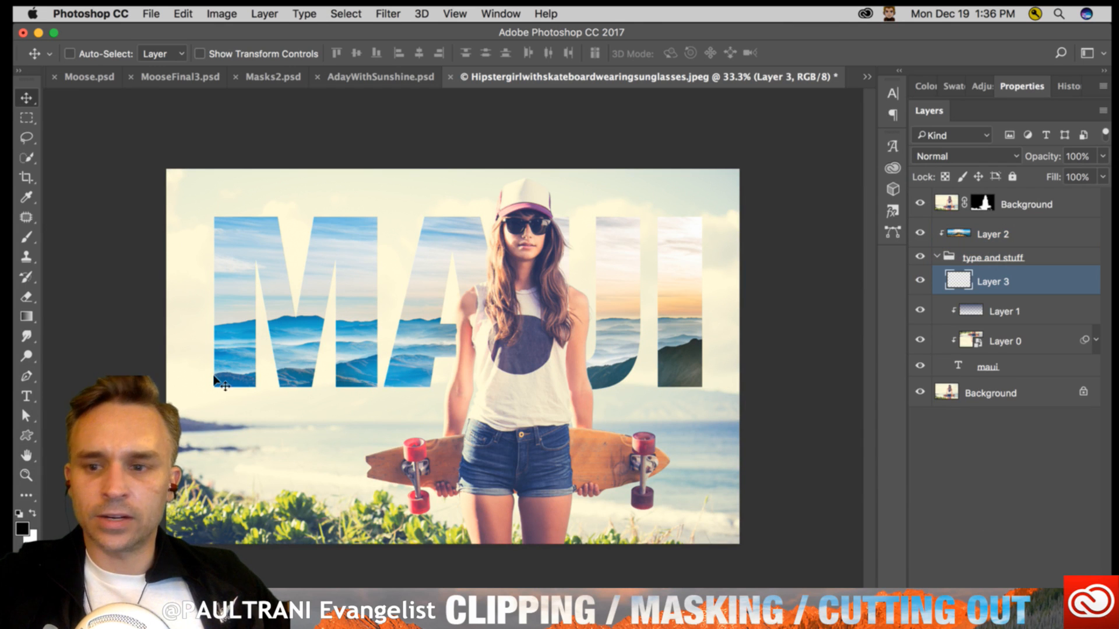
left_click(27, 397)
left_click(203, 466)
type("is the pl")
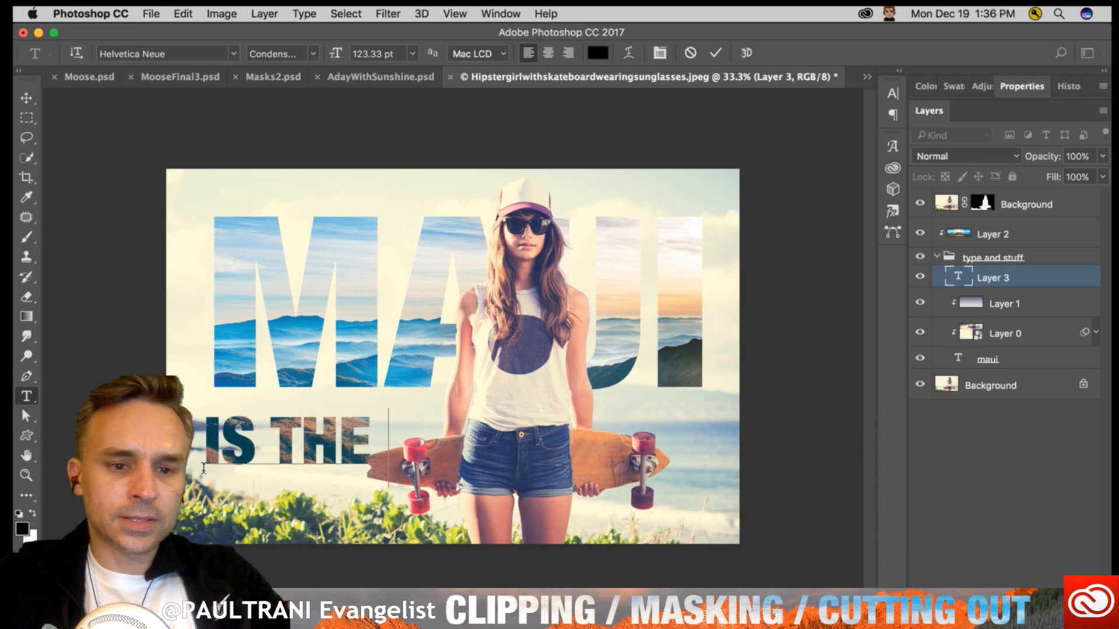
type("ace to be")
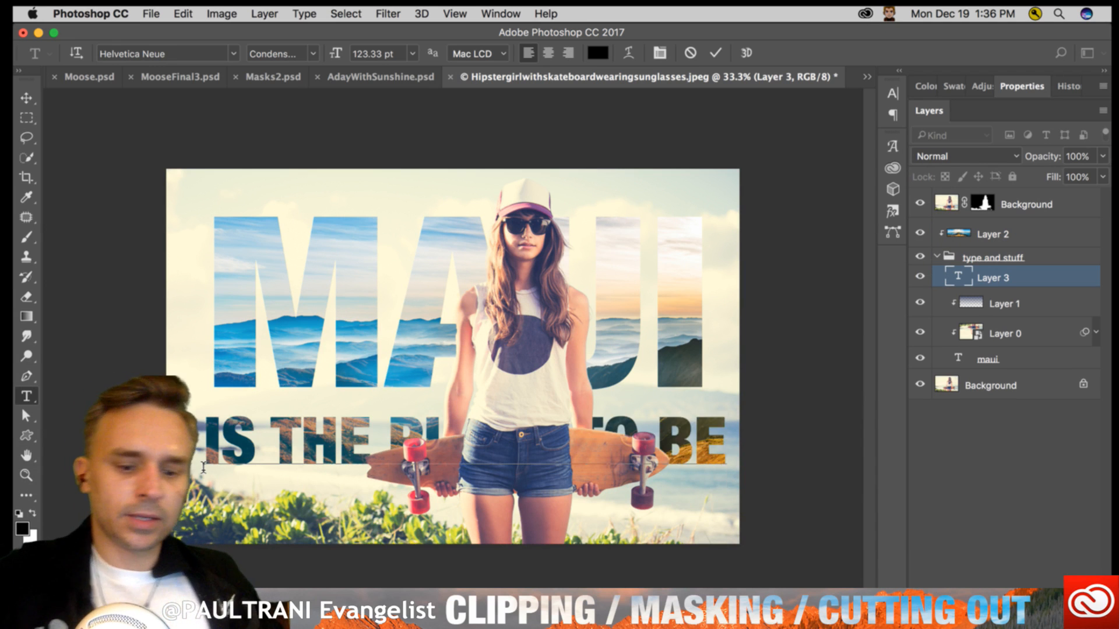
- Shrink the "is the place to be" text and move it directly beneath MAUI, aligned with the start of the M
key("super+a")
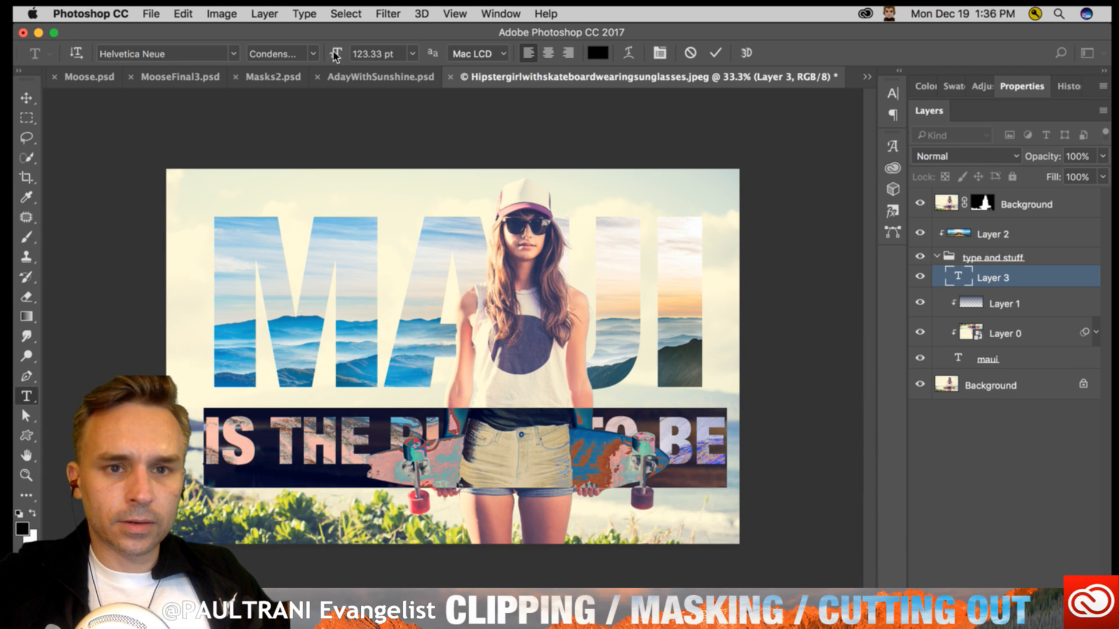
left_click_drag(336, 54, 279, 60)
left_click(24, 99)
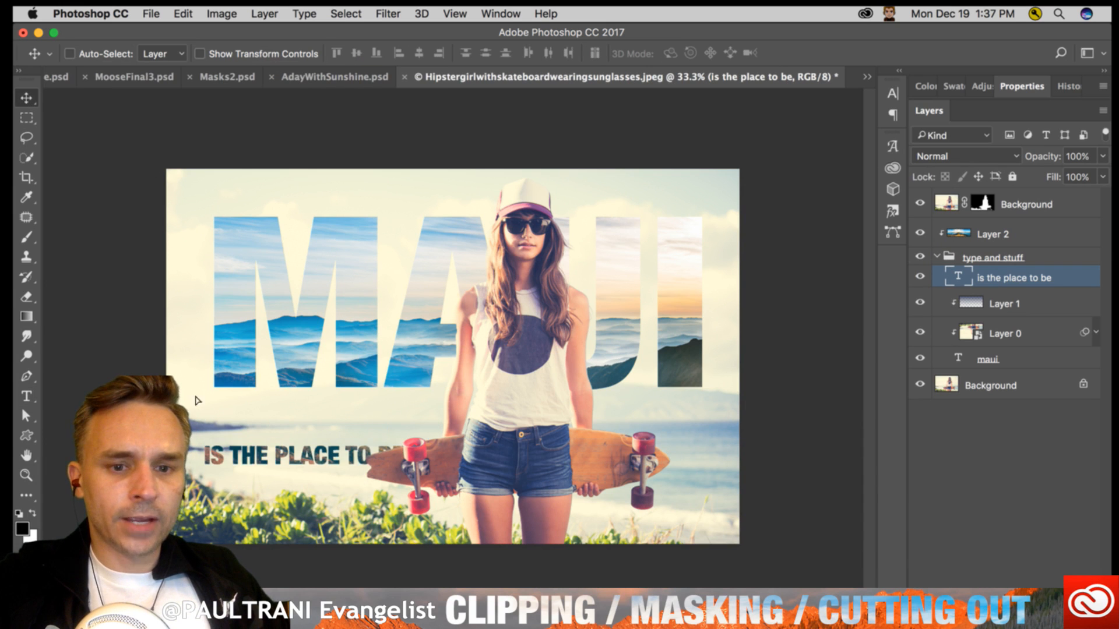
left_click_drag(197, 400, 207, 345)
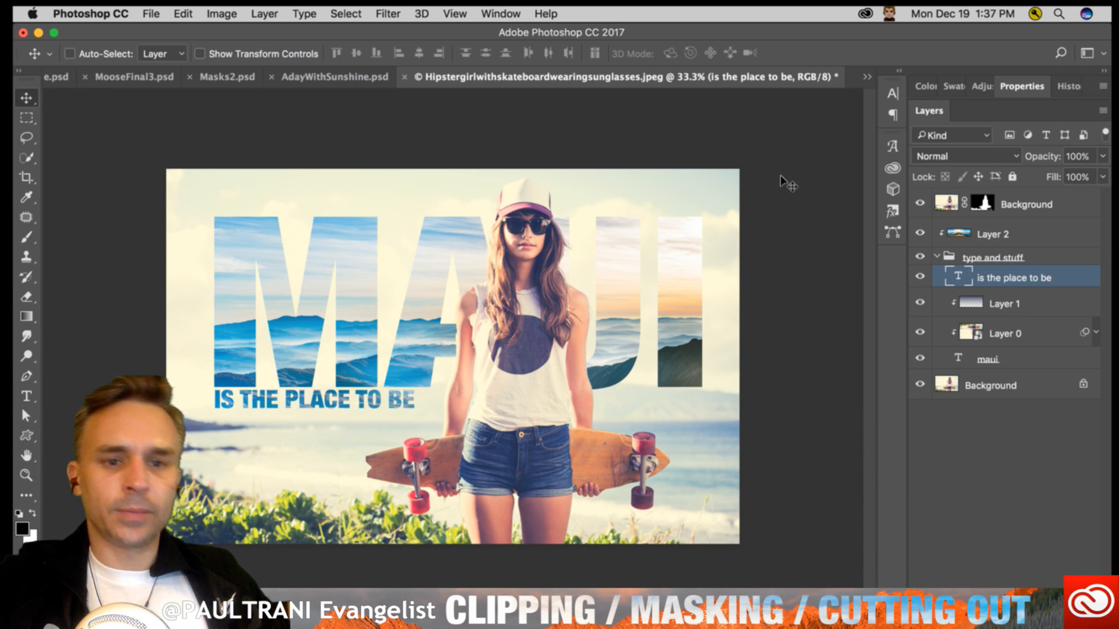
- Collapse the "type and stuff" group and select the clipped mountain landscape layer above it
left_click(985, 257)
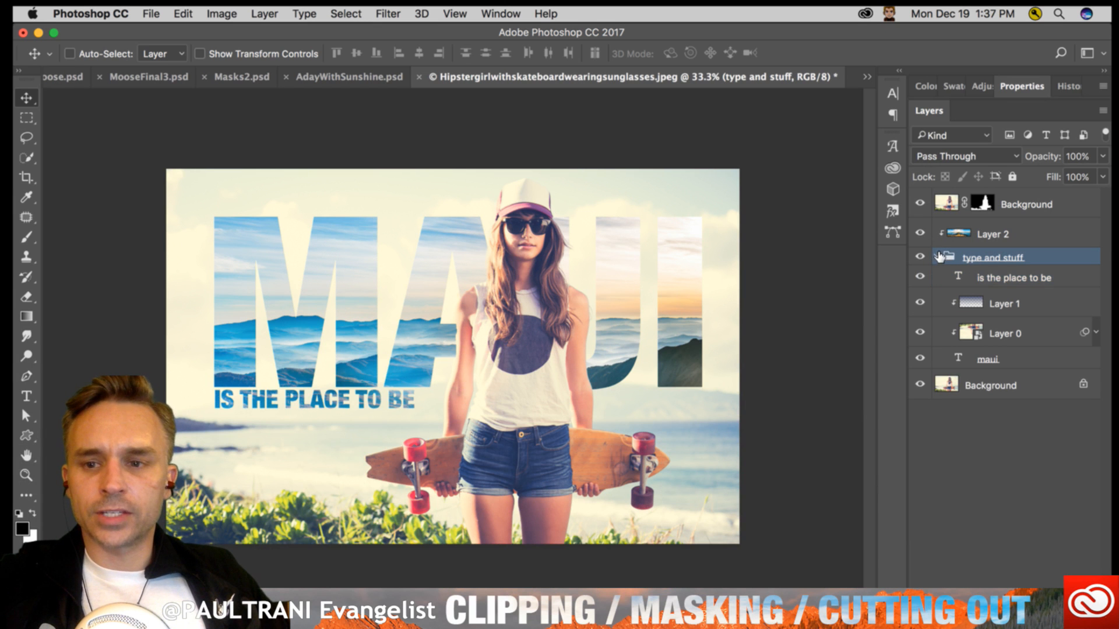
left_click(939, 257)
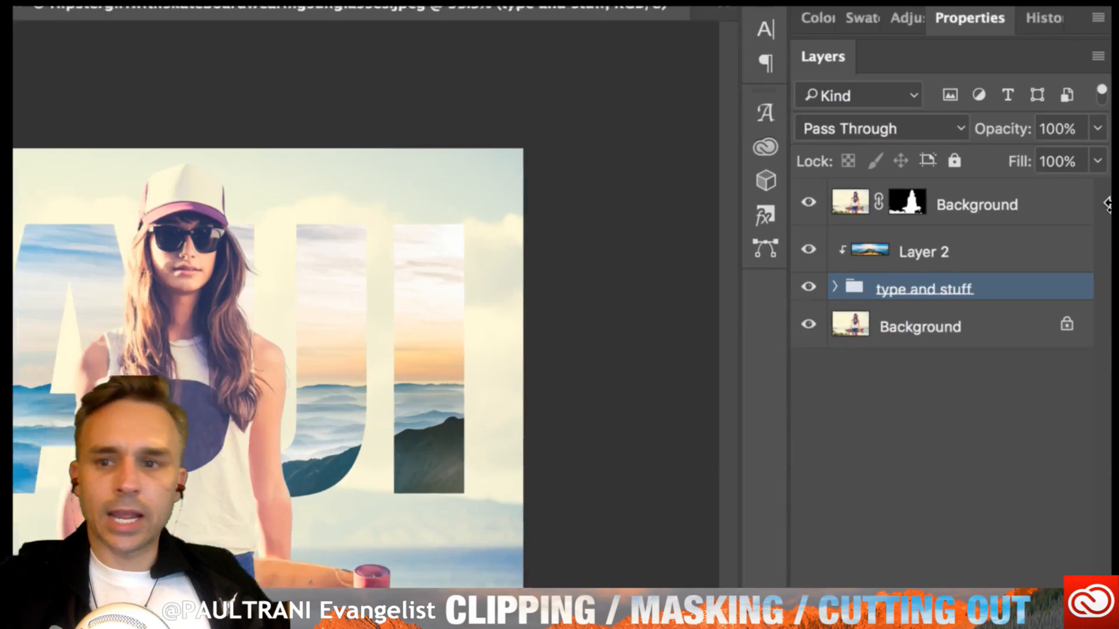
left_click(938, 252)
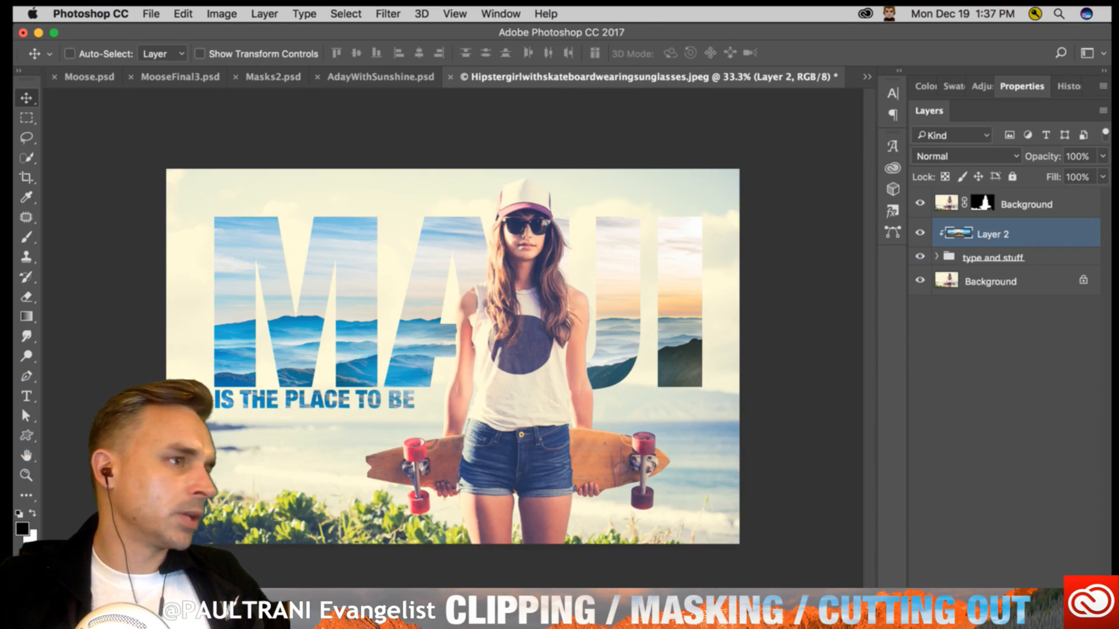
- Dismiss the clipboard export message, select the masked Background layer and shorten the application window to expose the layer controls
key("super+Tab")
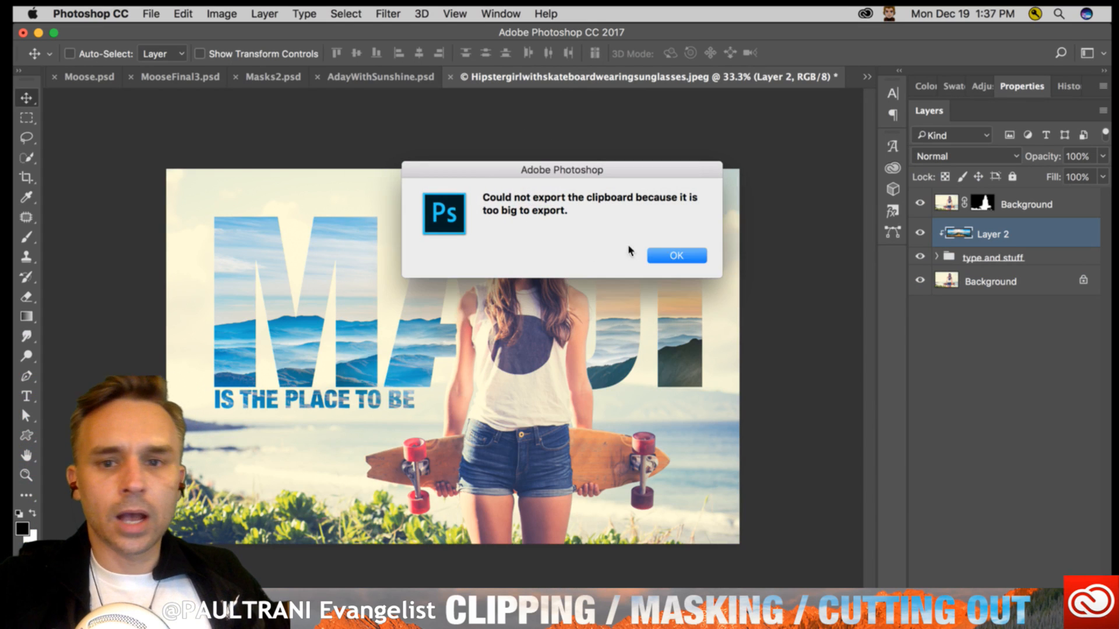
left_click(662, 257)
left_click(1064, 205)
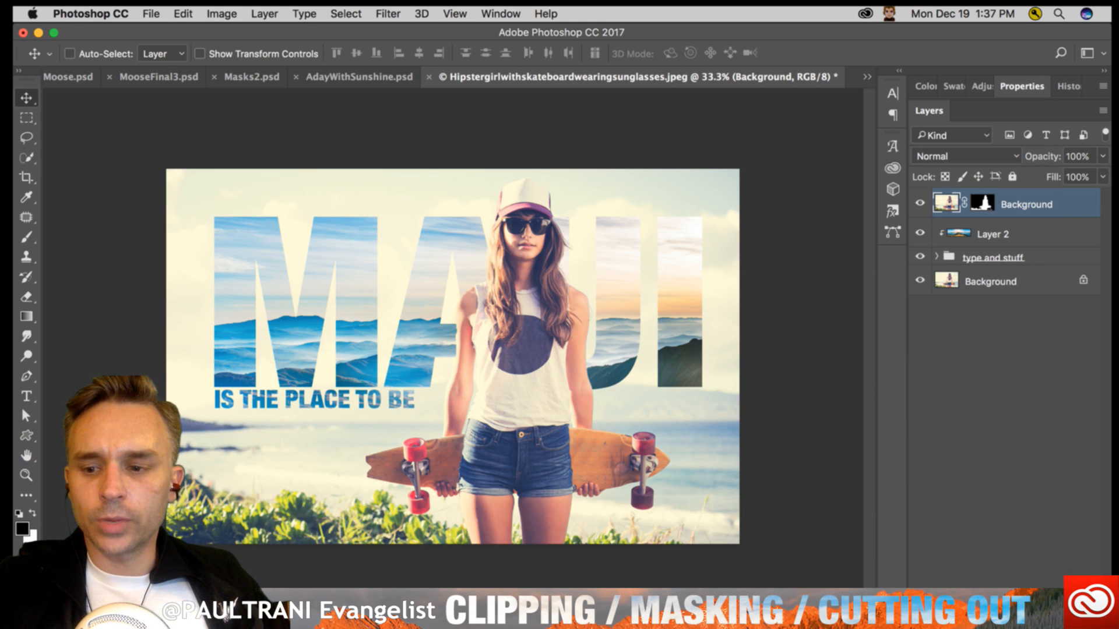
left_click_drag(874, 628, 874, 588)
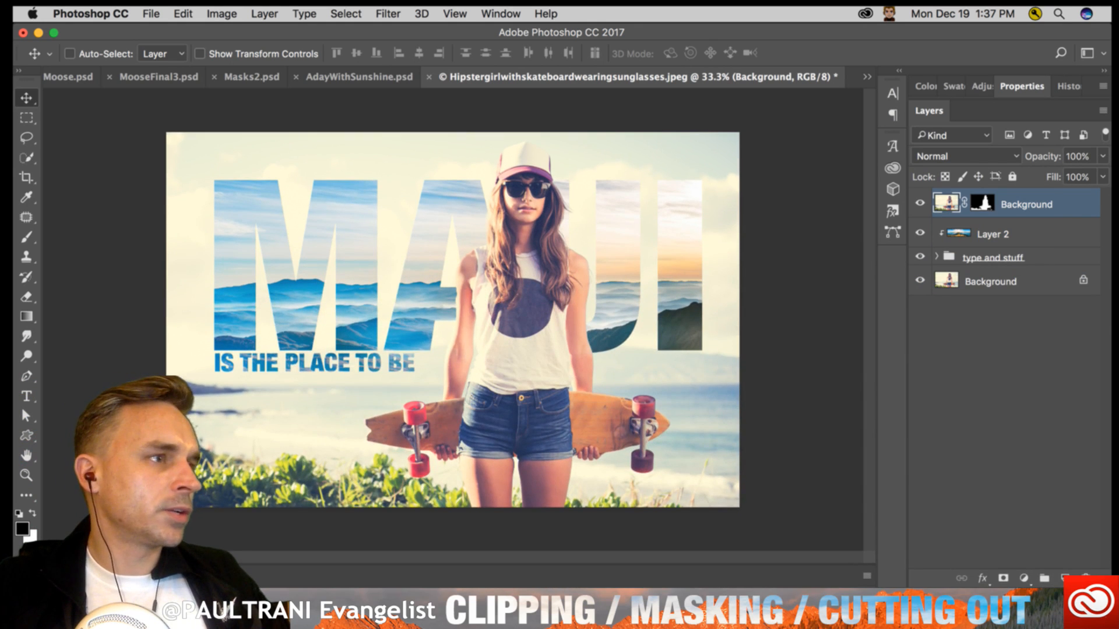
left_click_drag(1112, 588, 1110, 586)
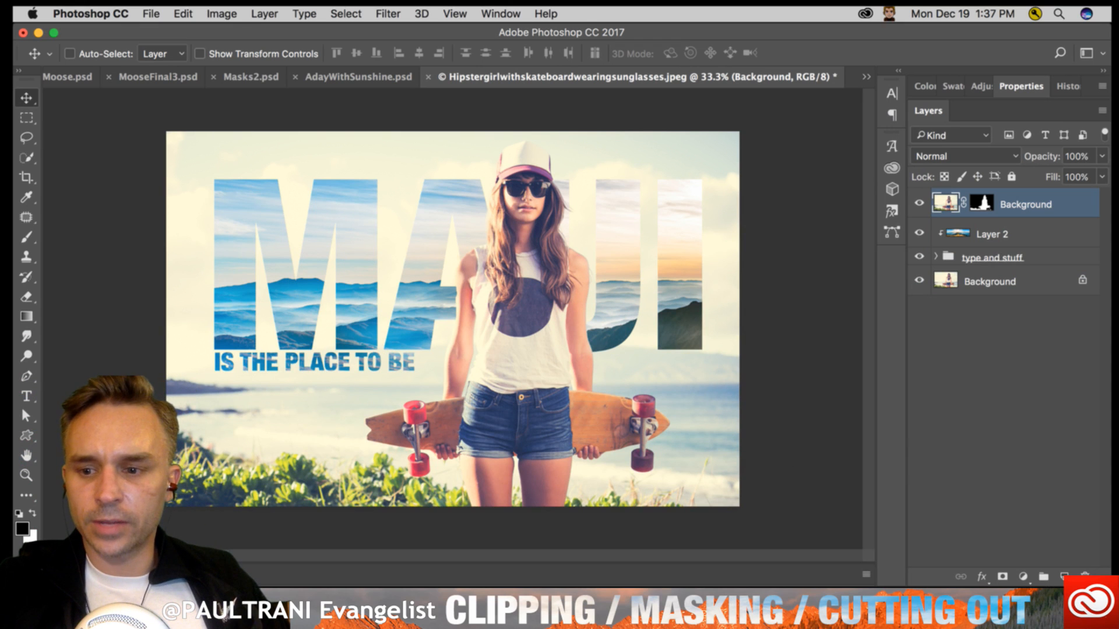
left_click_drag(1109, 588, 1108, 564)
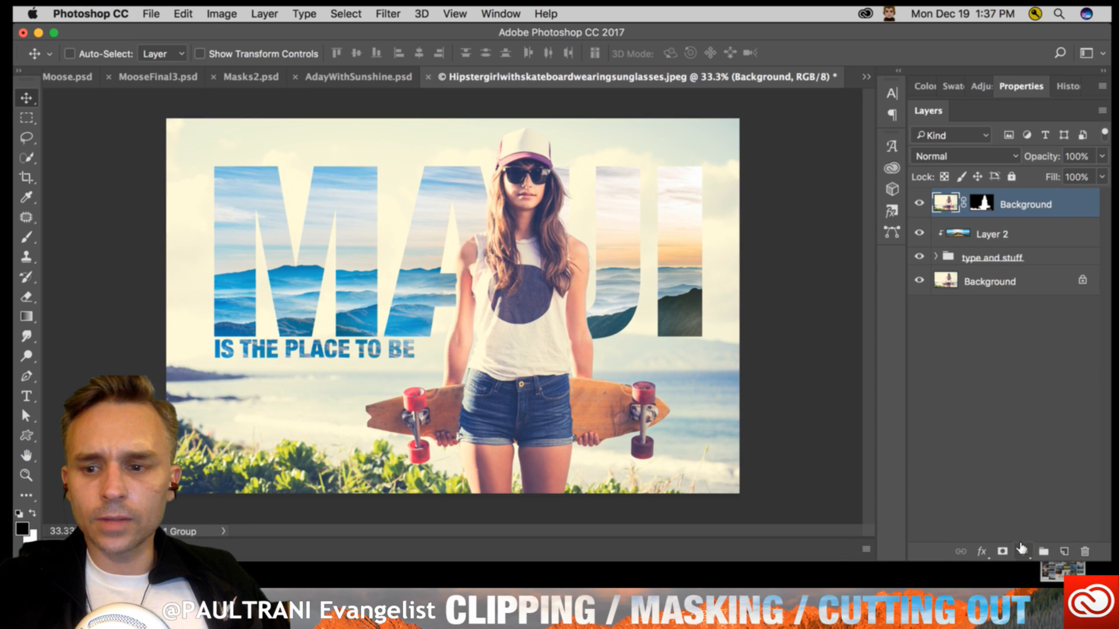
- Review the available fill and adjustment layer types, and regroup the Layers panel with the Properties and Color panels
left_click(1023, 551)
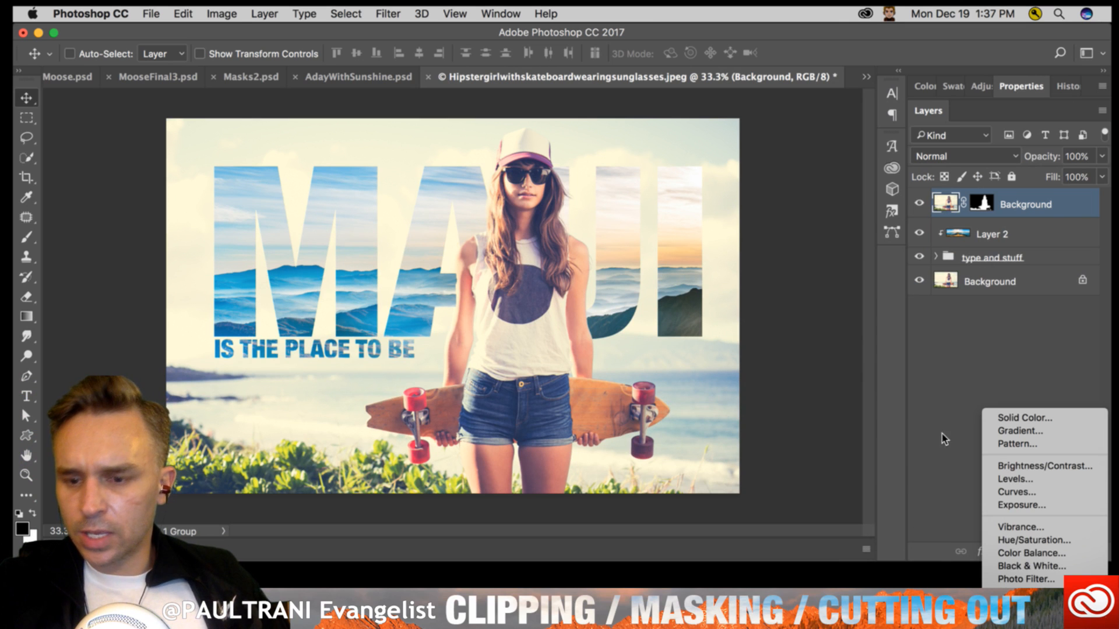
left_click(933, 410)
left_click_drag(966, 108, 584, 42)
left_click(694, 375)
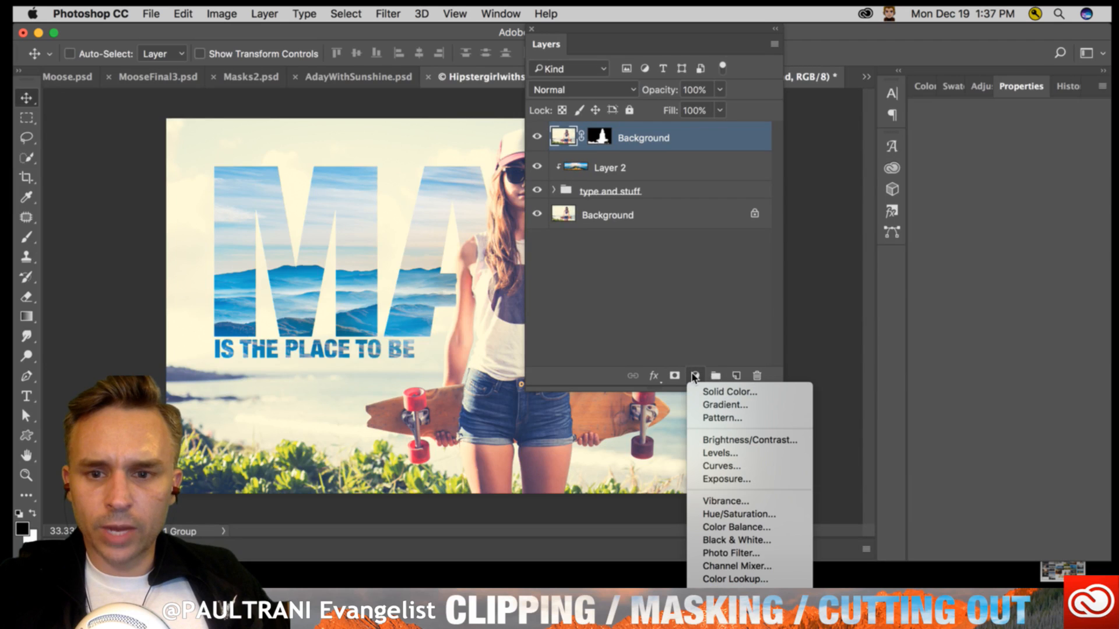
left_click(558, 225)
left_click_drag(543, 42, 941, 91)
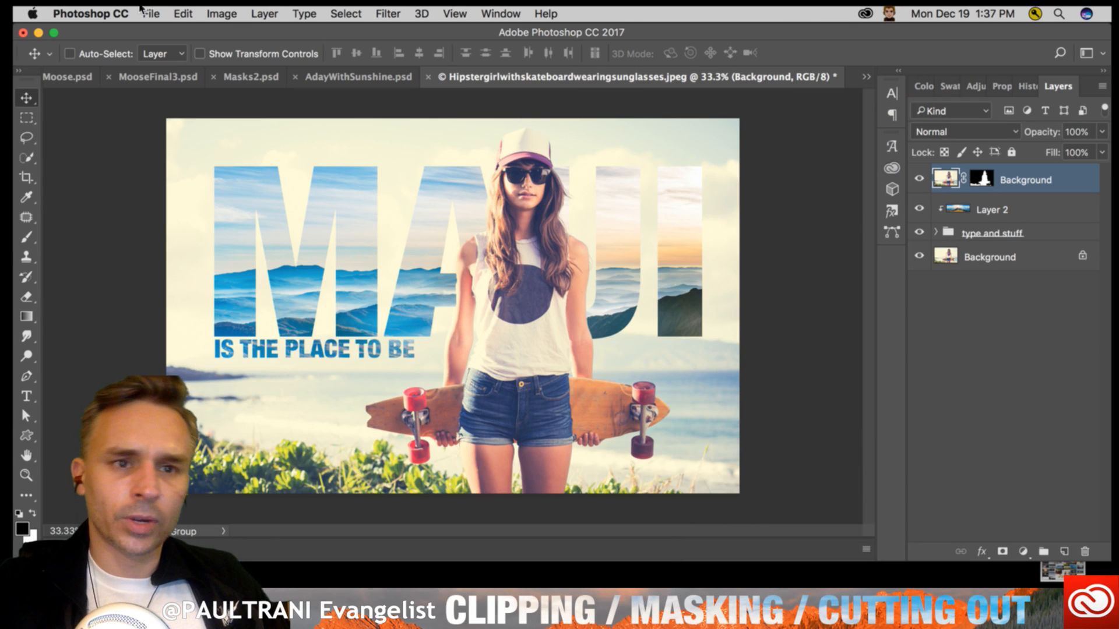
- Add a Gradient Map adjustment layer with default settings above the masked Background layer
left_click(216, 13)
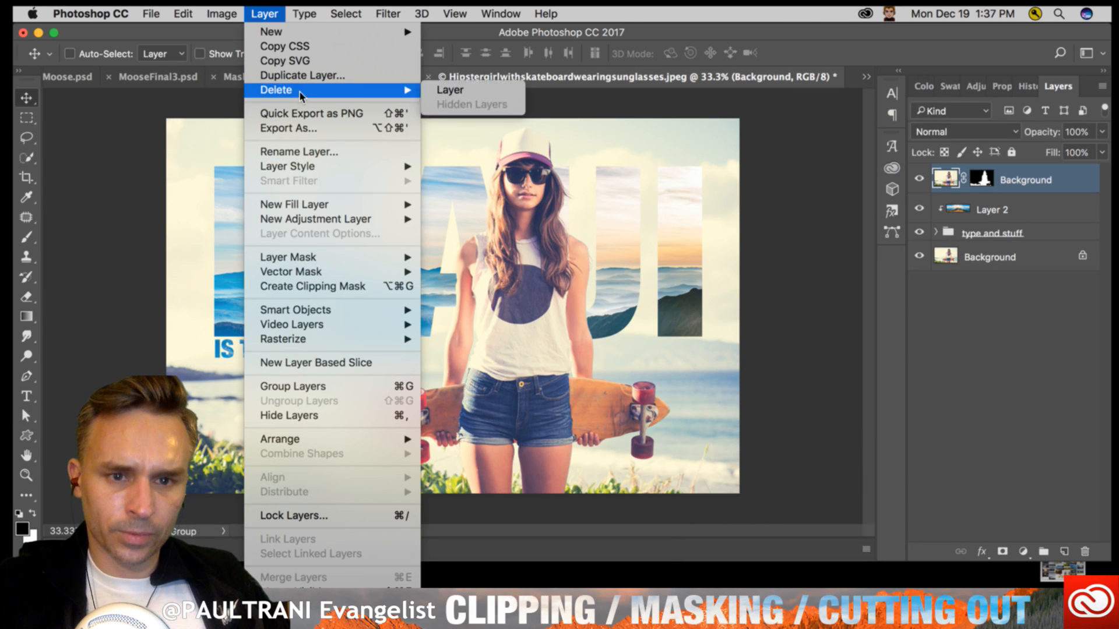
mouse_move(310, 218)
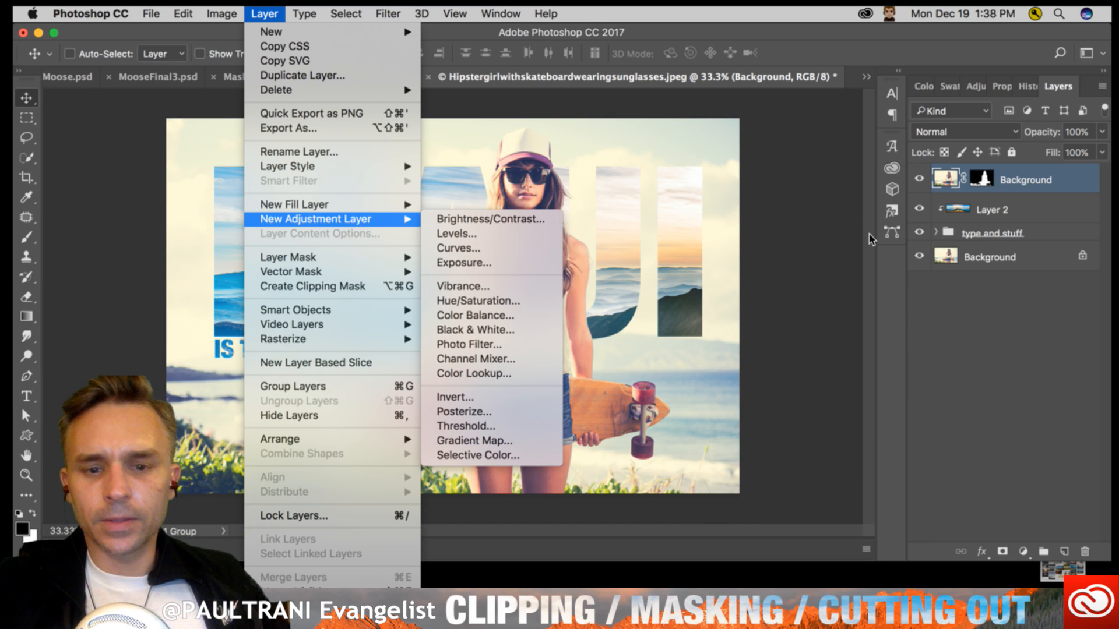
left_click(520, 442)
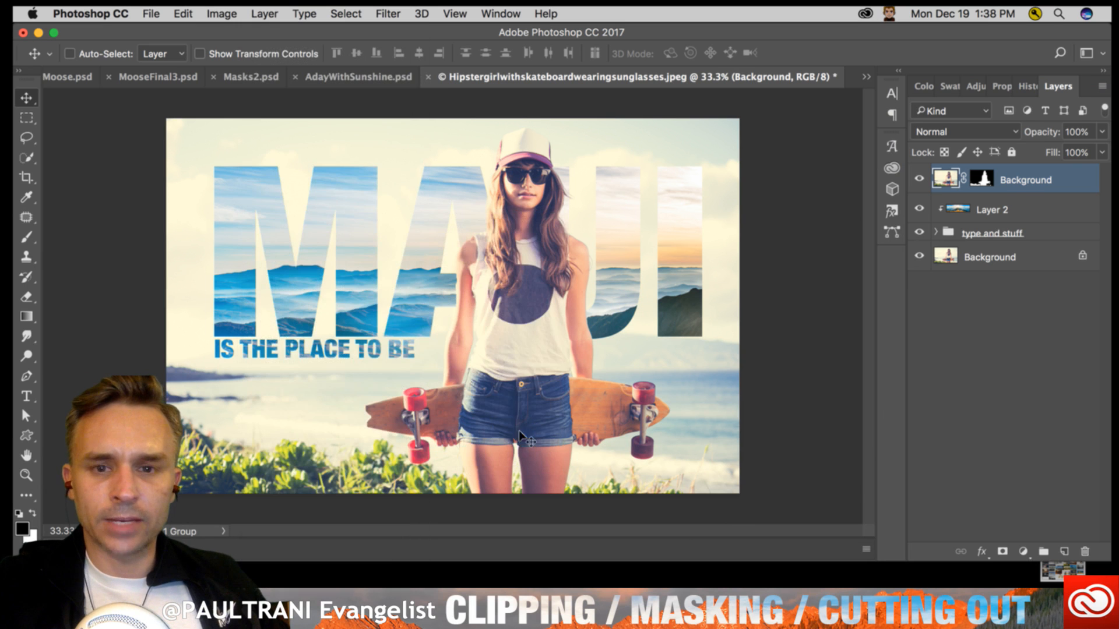
left_click_drag(633, 387, 579, 157)
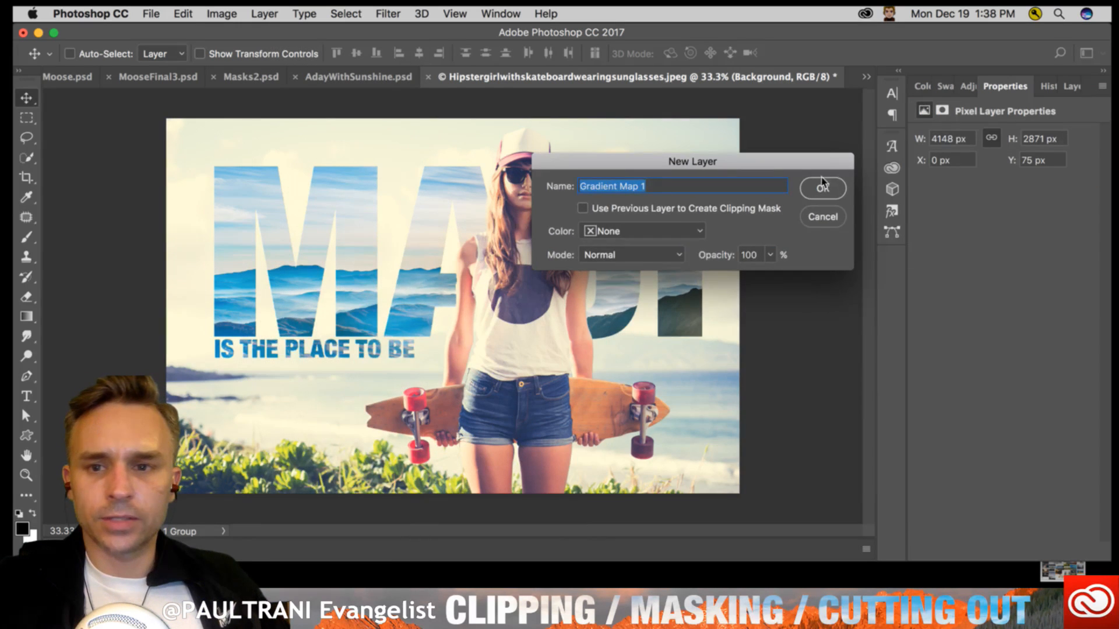
left_click(816, 188)
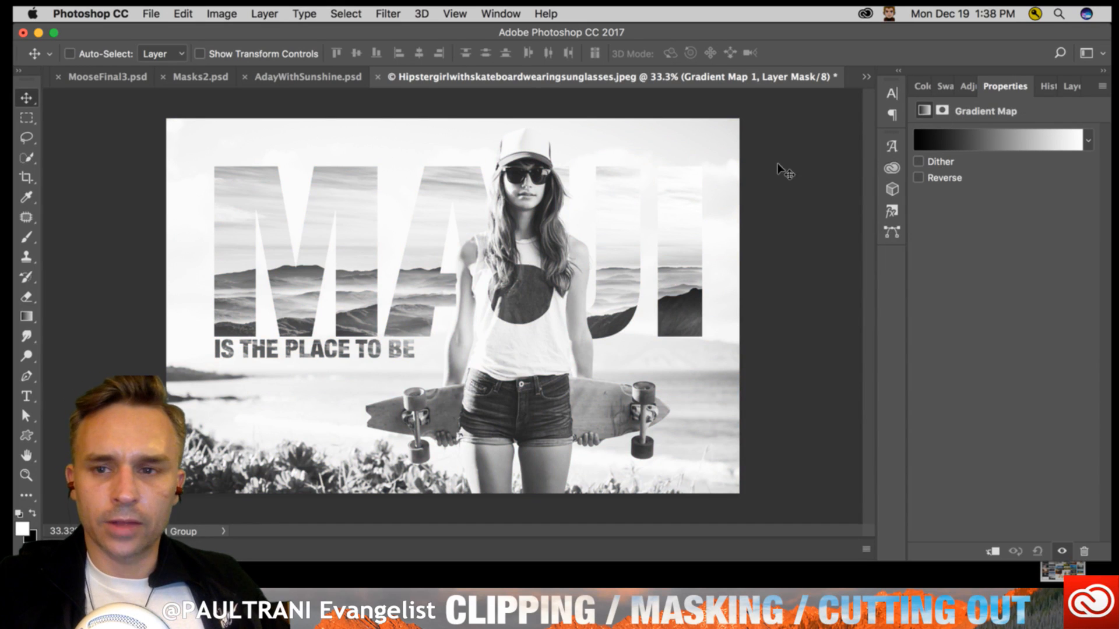
- Try the blue-yellow, red-green and yellow-purple gradient presets on the gradient map
left_click(1088, 141)
left_click(1089, 141)
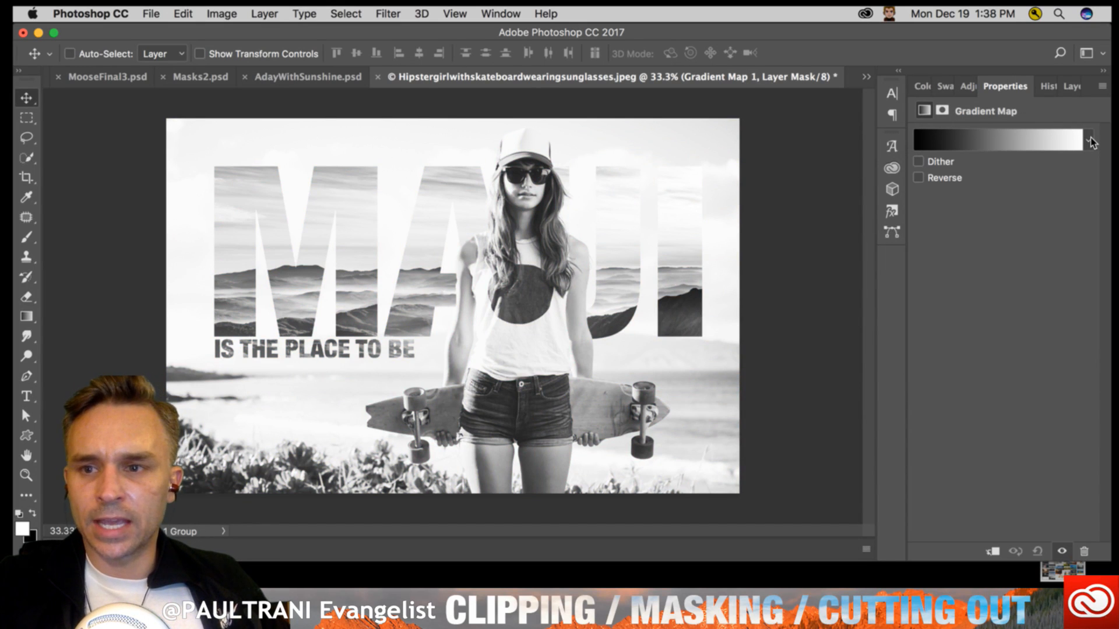
left_click(1090, 141)
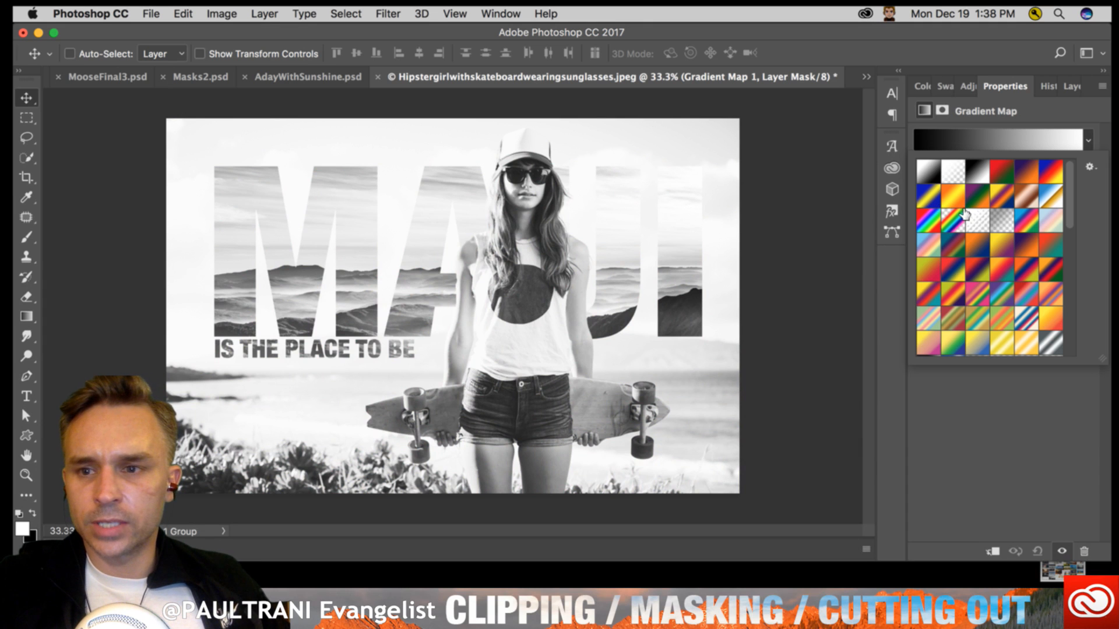
left_click(927, 198)
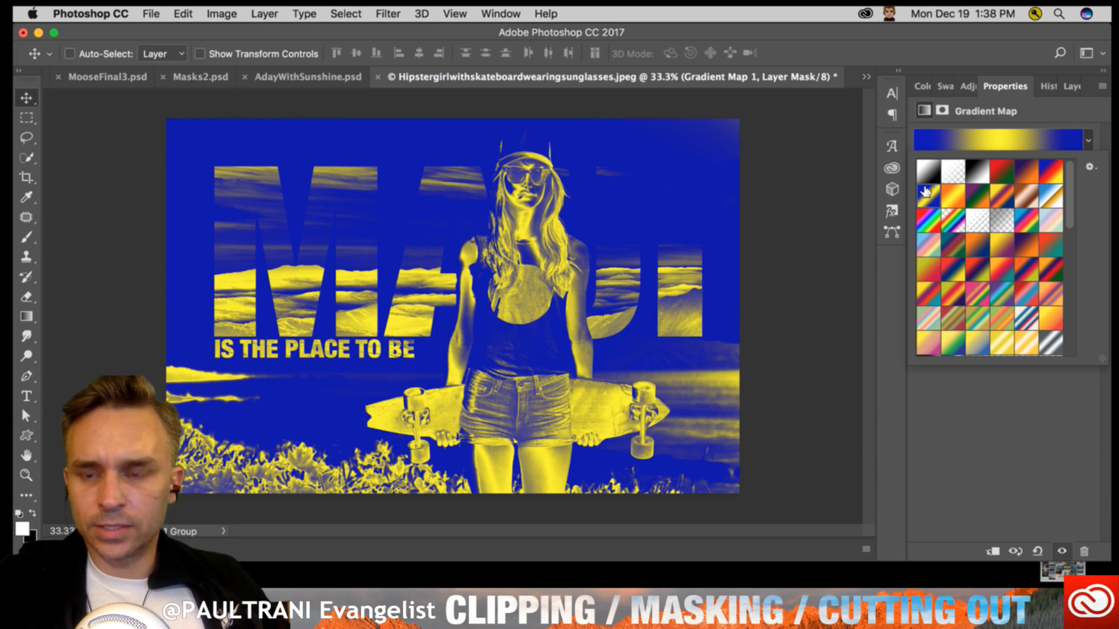
left_click(1004, 172)
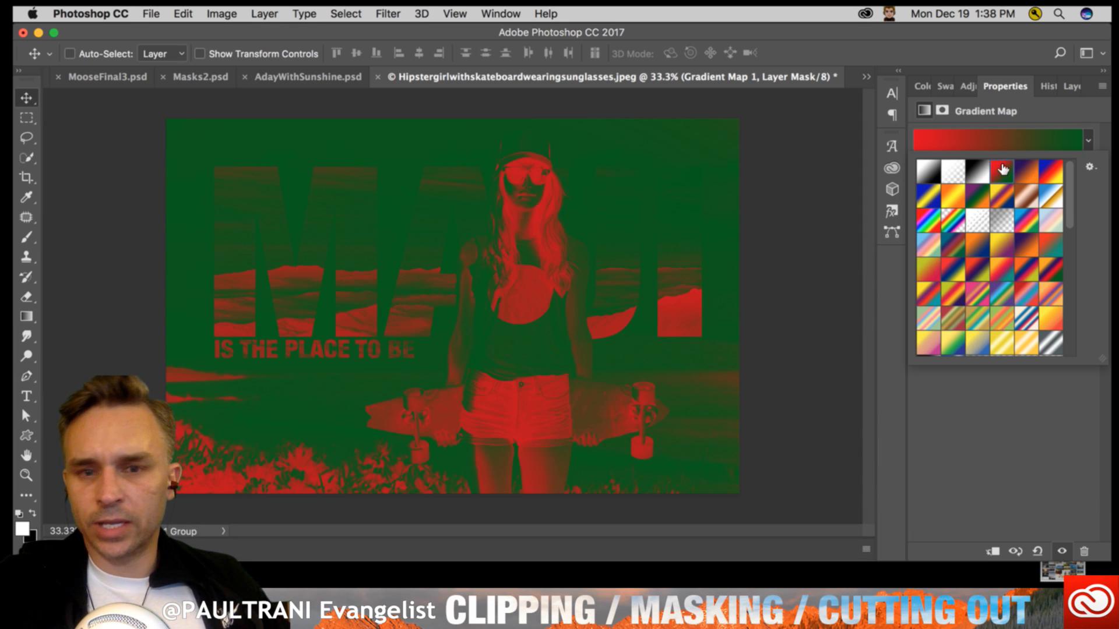
left_click(1002, 242)
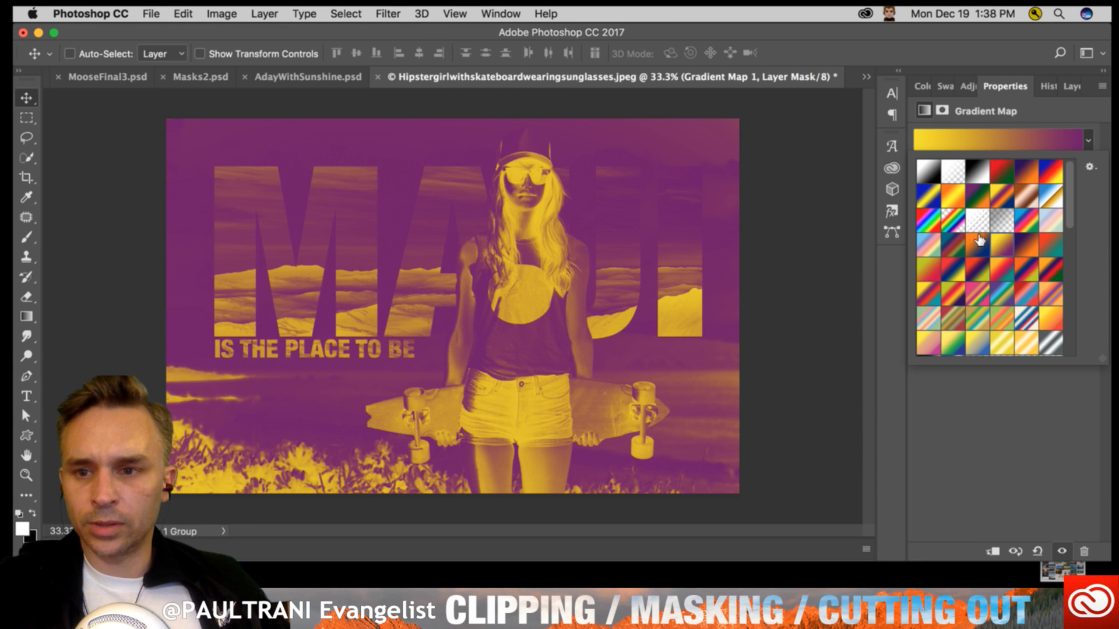
- Try several photographic toning presets on the gradient map, including sepia brown, dark navy to white and black-brown-blue
scroll(972, 245, "down", 10)
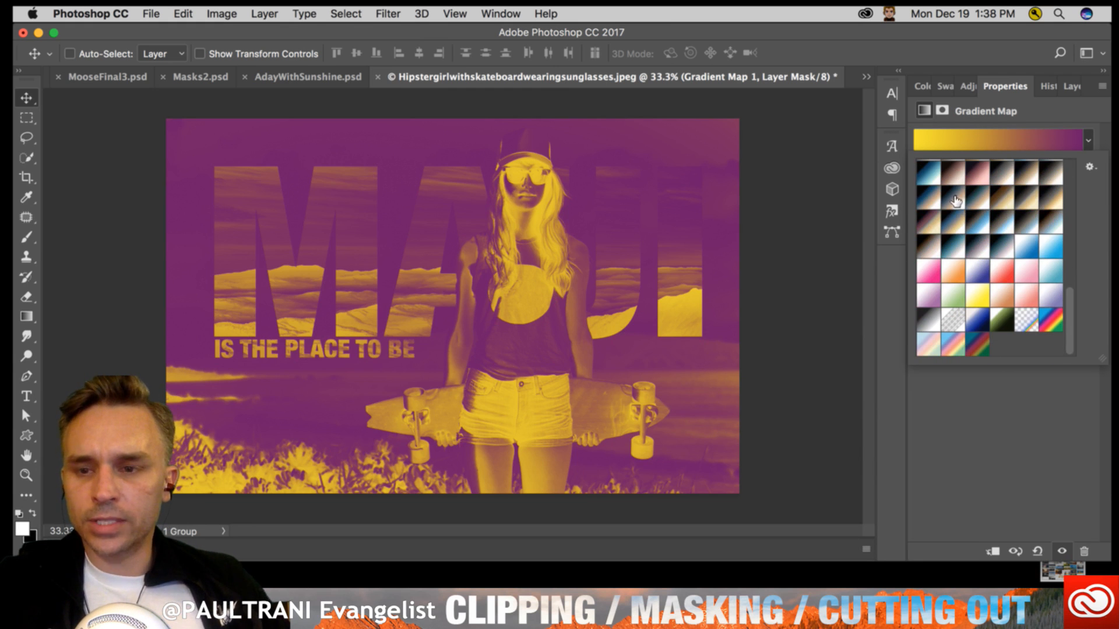
left_click(928, 174)
left_click(952, 172)
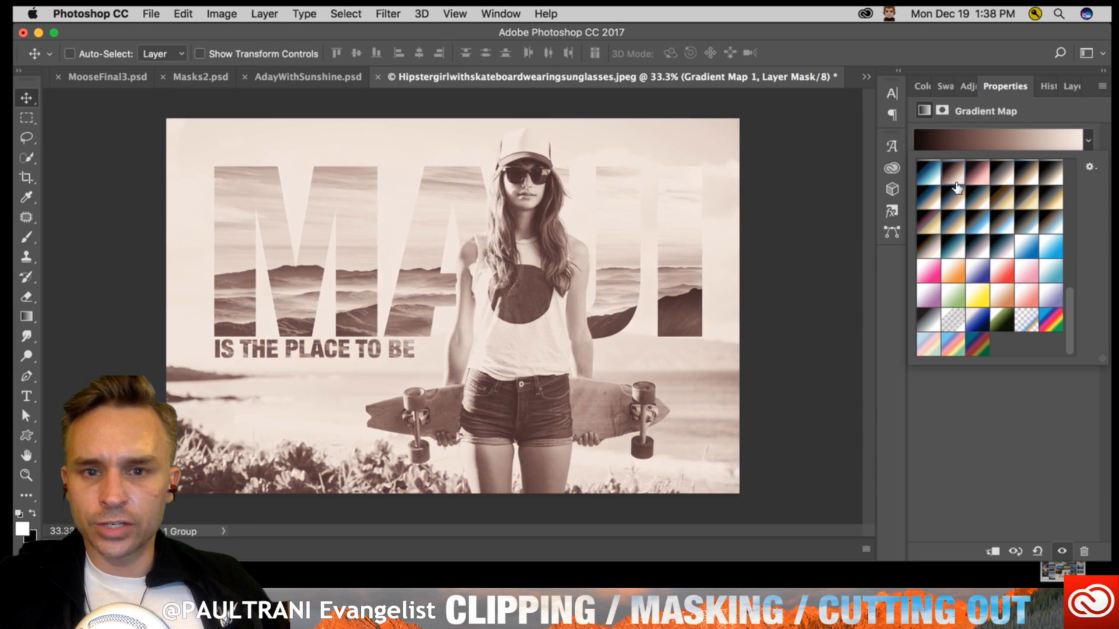
left_click(952, 198)
left_click(1002, 247)
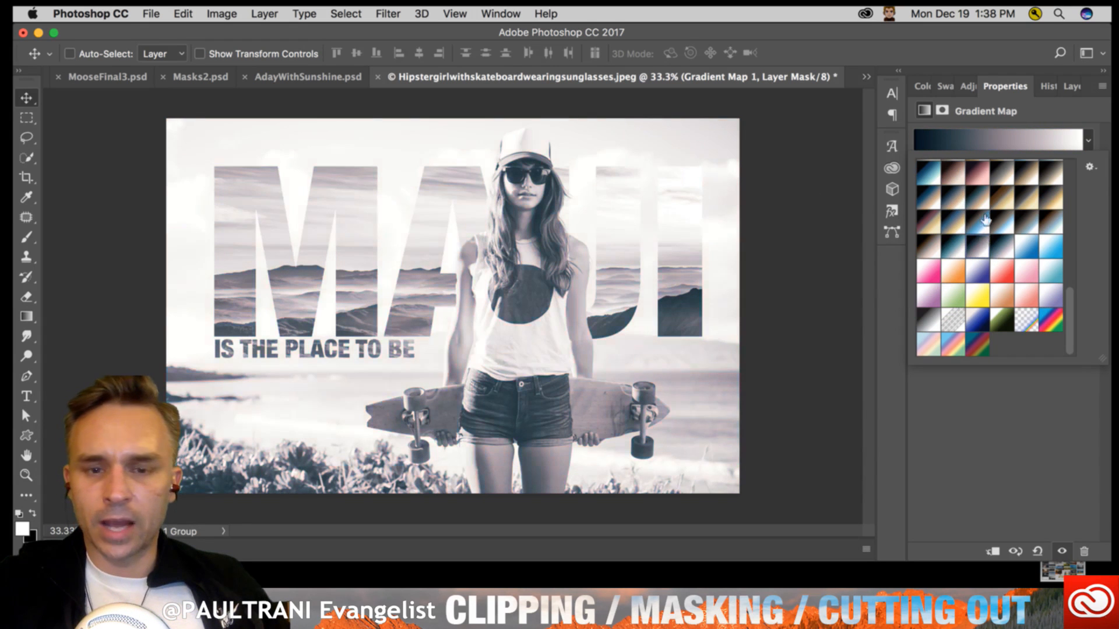
left_click(977, 221)
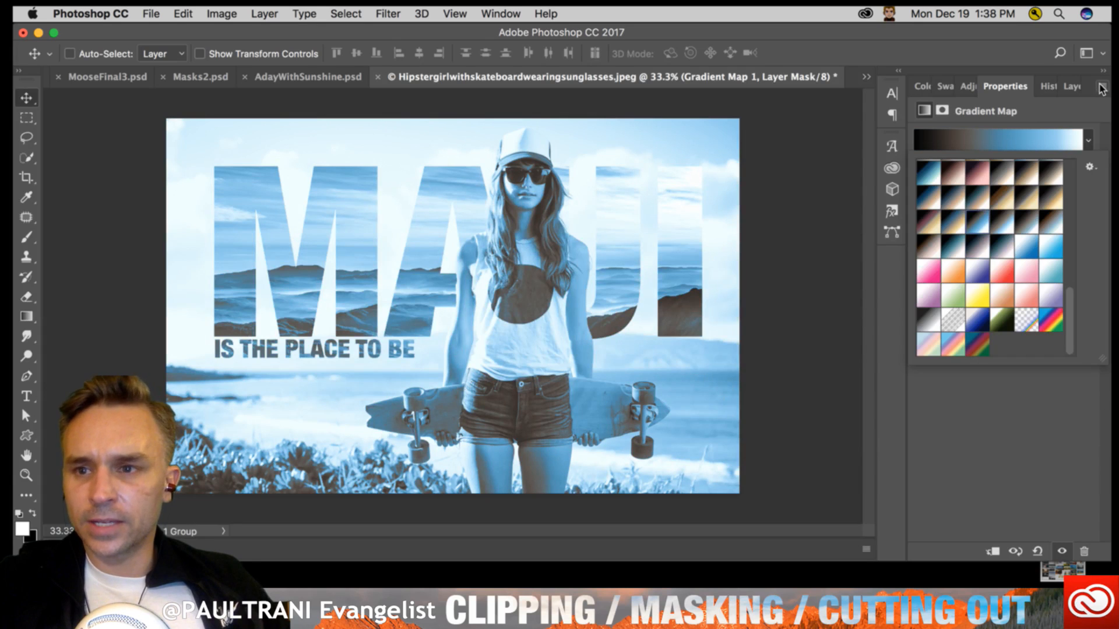
- Examine the gradient preset library options, including the Photographic Toning set
left_click(1050, 116)
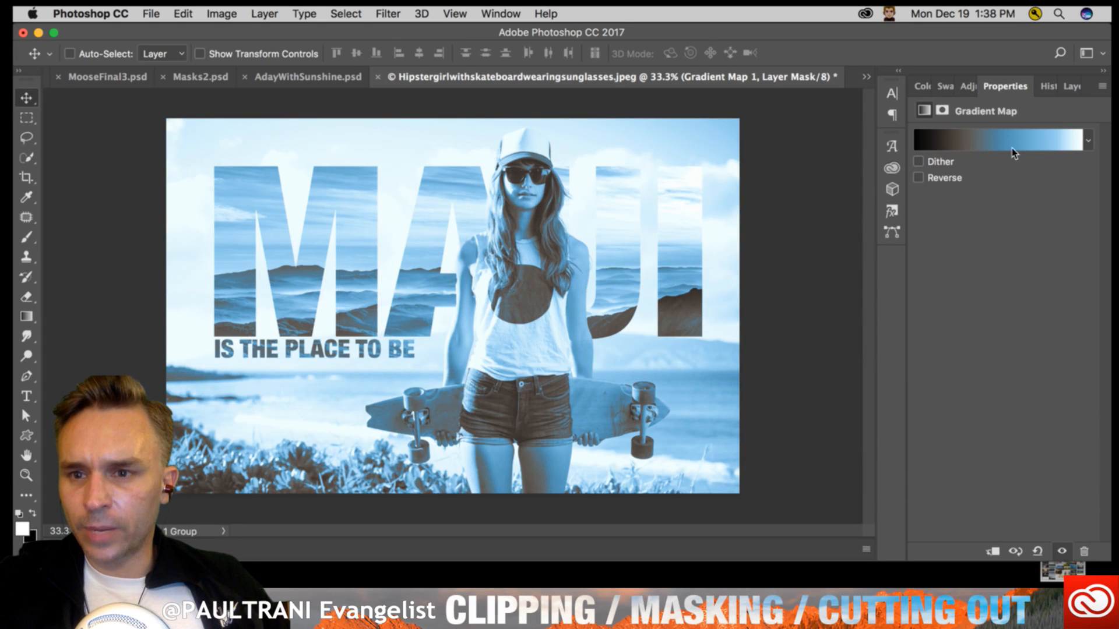
left_click(1102, 87)
left_click(1062, 249)
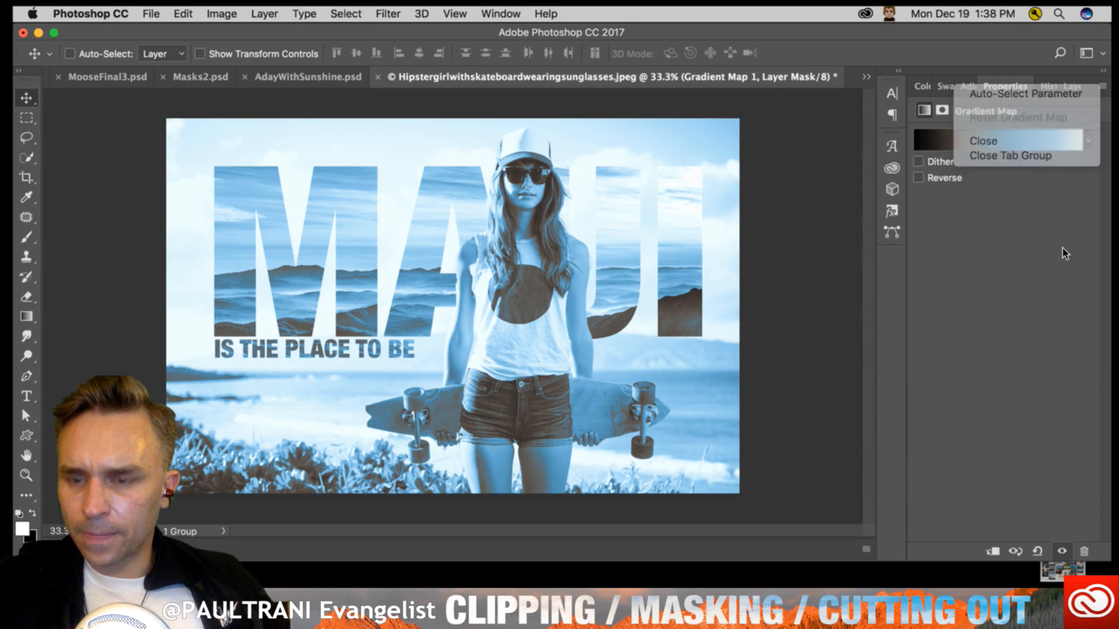
left_click(1087, 142)
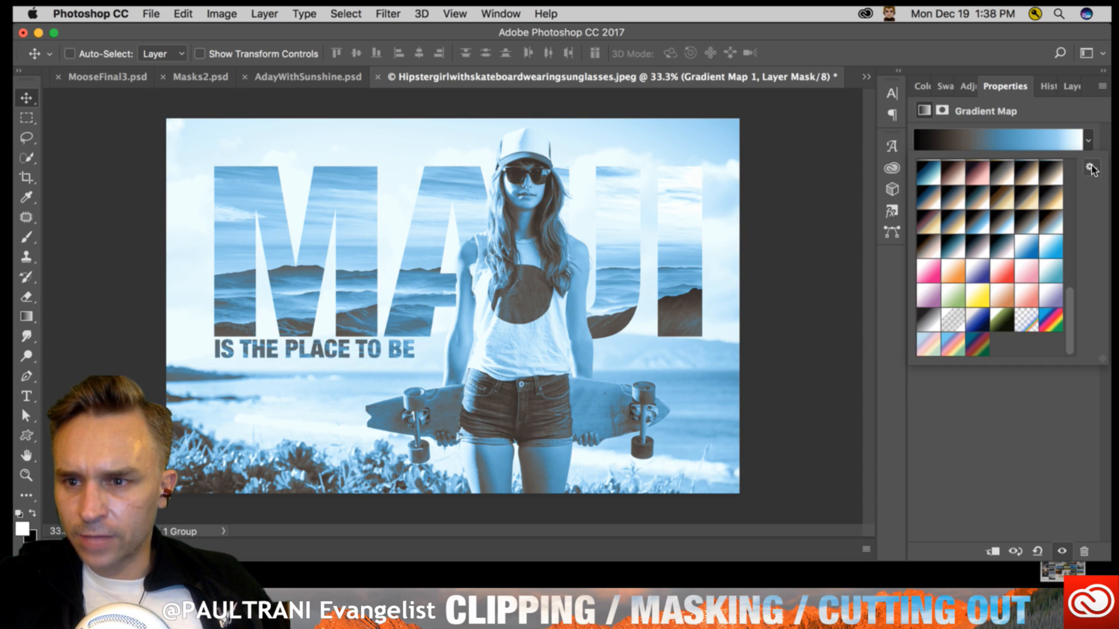
left_click(1091, 167)
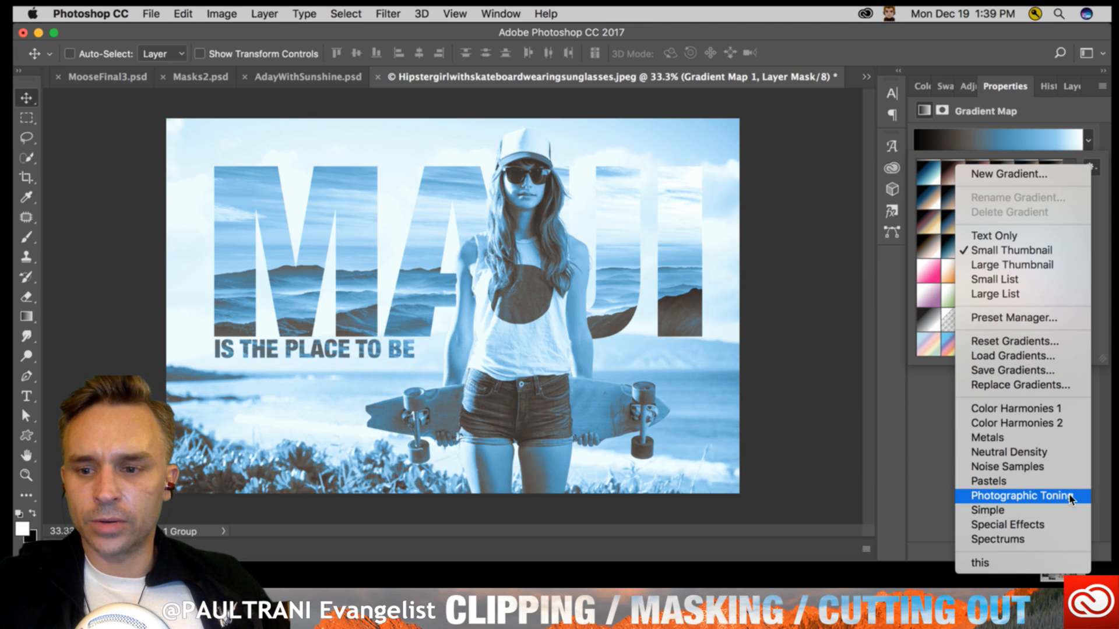
left_click(927, 313)
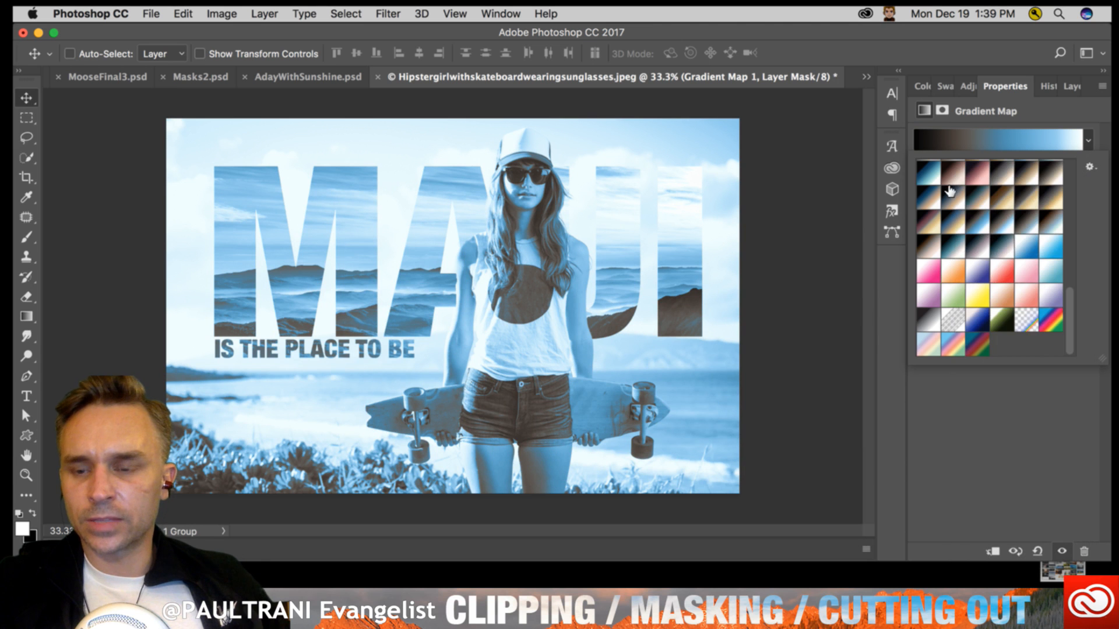
- Compare more toning presets on the gradient map and apply the dark blue to cream gradient
left_click(1026, 222)
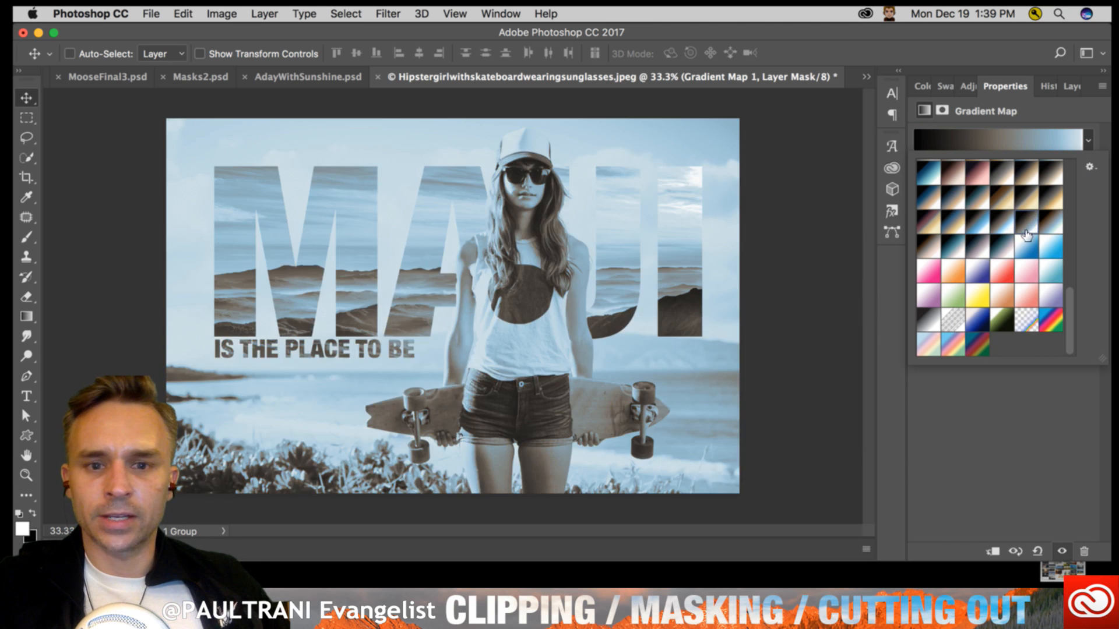
left_click(1023, 248)
left_click(998, 245)
left_click(982, 248)
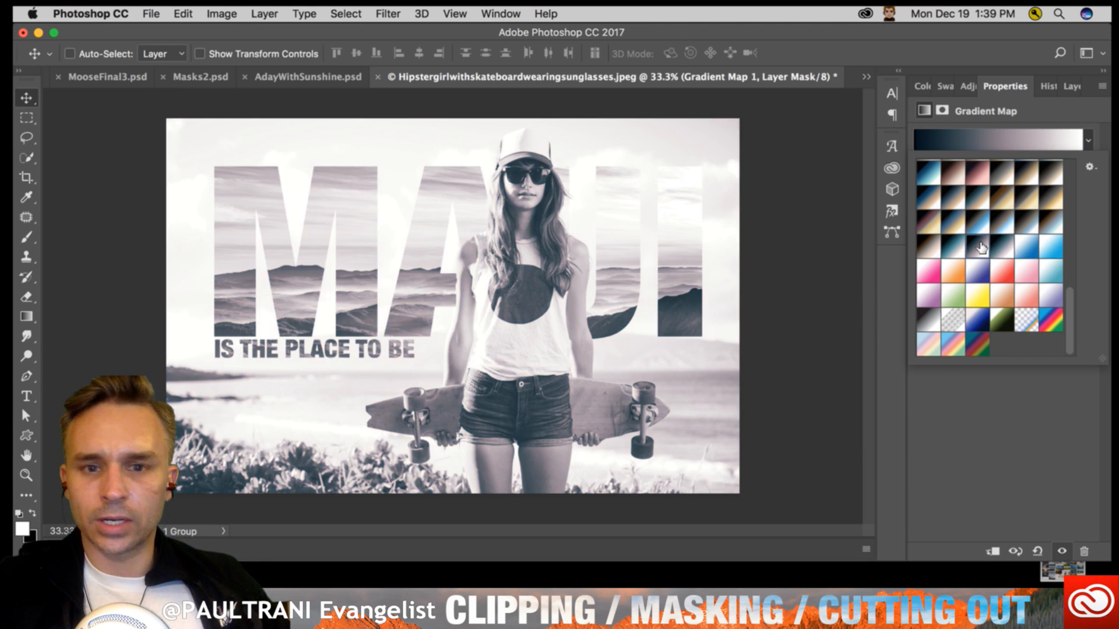
left_click(949, 240)
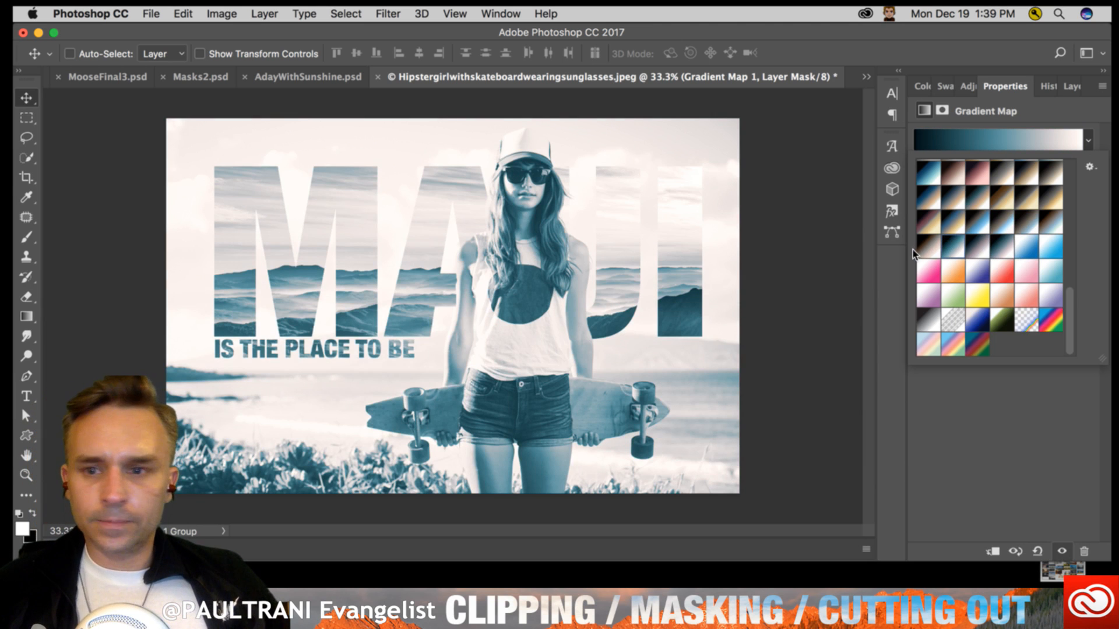
left_click(932, 244)
left_click(955, 225)
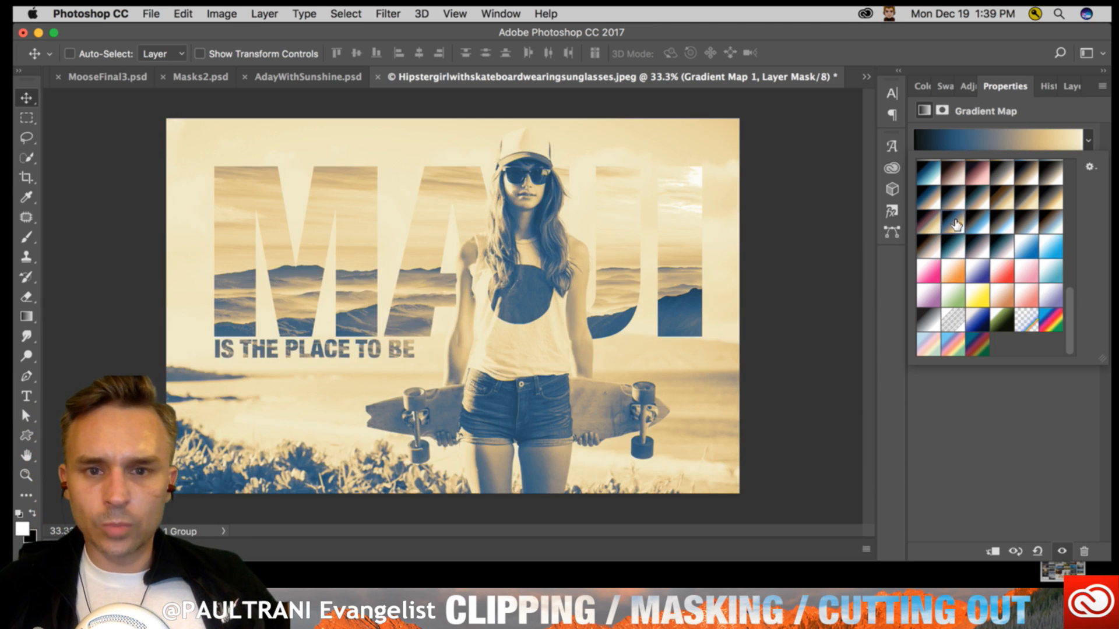
left_click(160, 229)
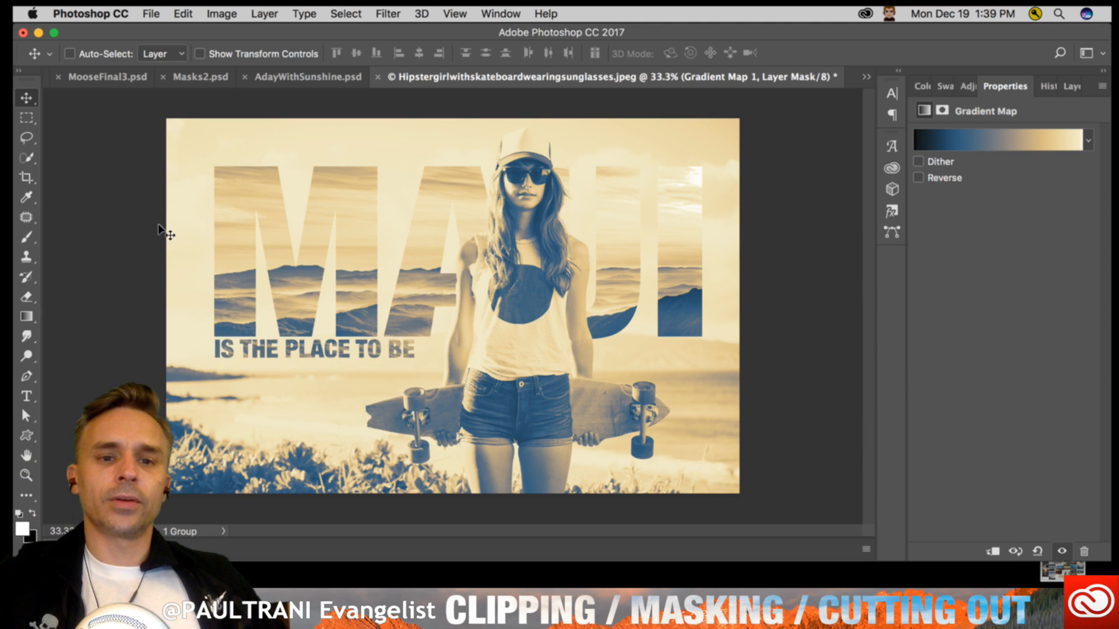
- Show the layer stack containing the gradient map and activate the Rectangular Marquee tool
left_click(1071, 86)
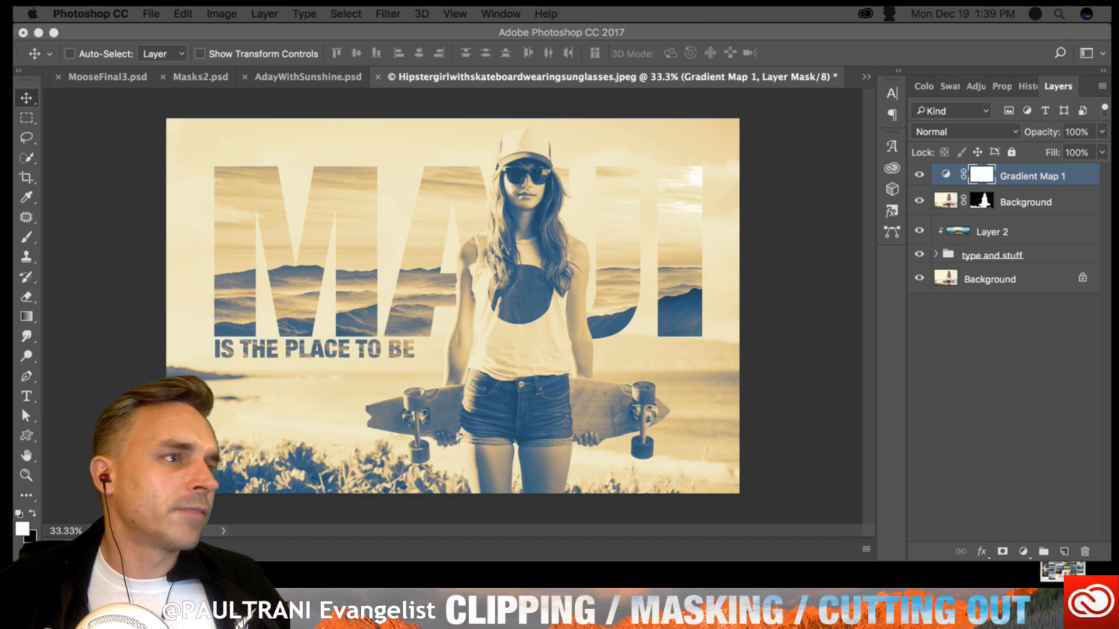
left_click(363, 422)
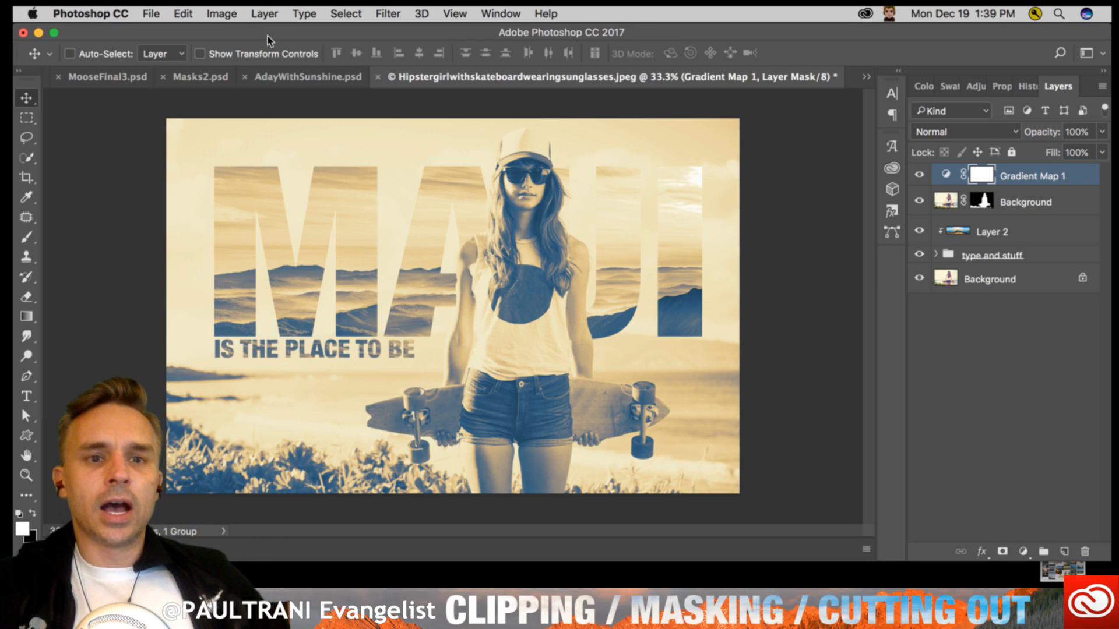
left_click(27, 118)
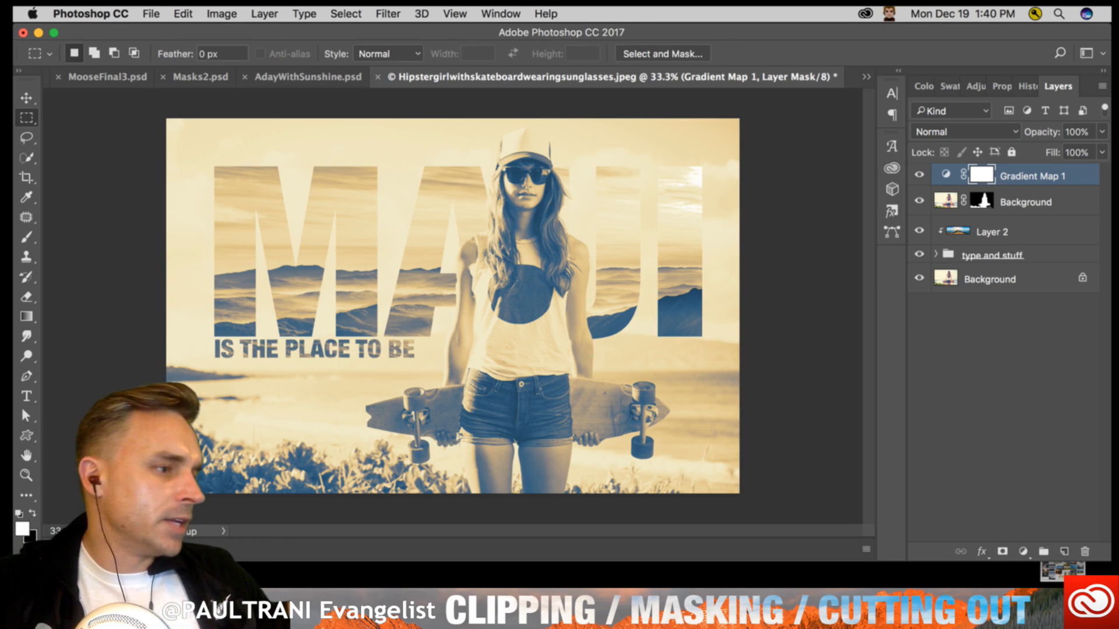
- Switch to ToYou.ai in Illustrator and collapse the Character and Libraries panels to reveal the whole lettering
key("super+Tab")
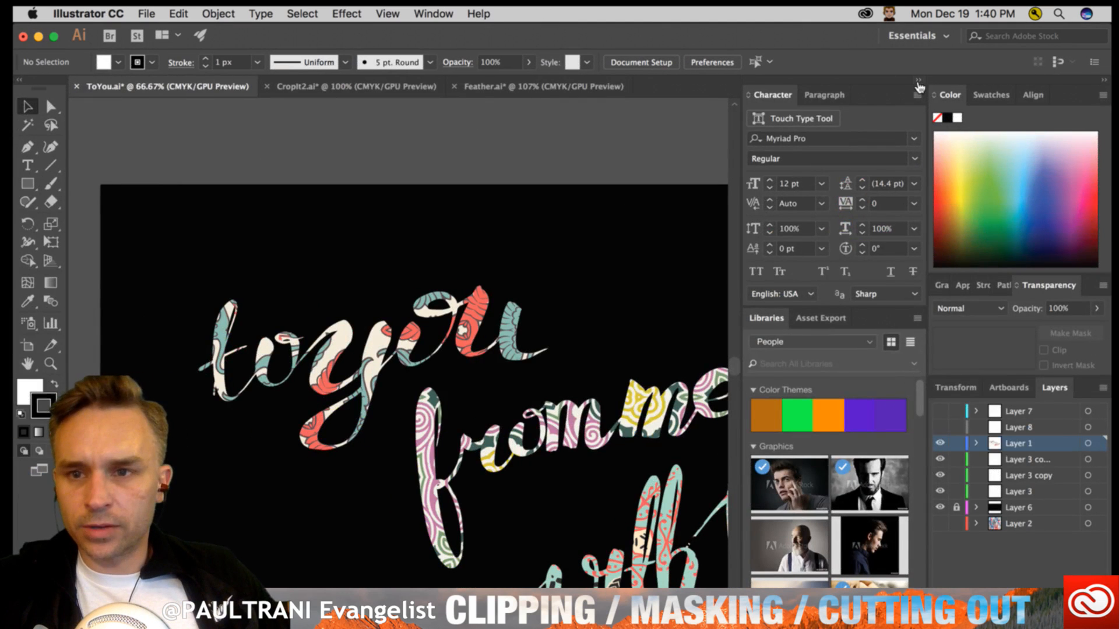
left_click(918, 83)
scroll(362, 259, "down", 4)
scroll(362, 259, "right", 4)
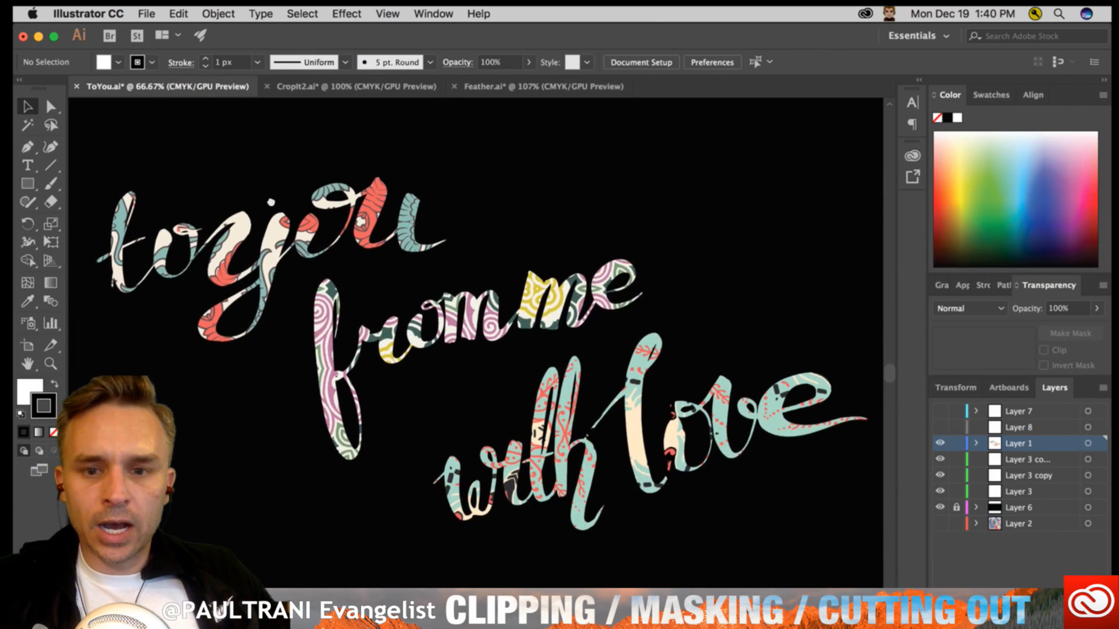
- Isolate the "to you" clip group, reposition the pattern inside the lettering and exit isolation mode
left_click(230, 227)
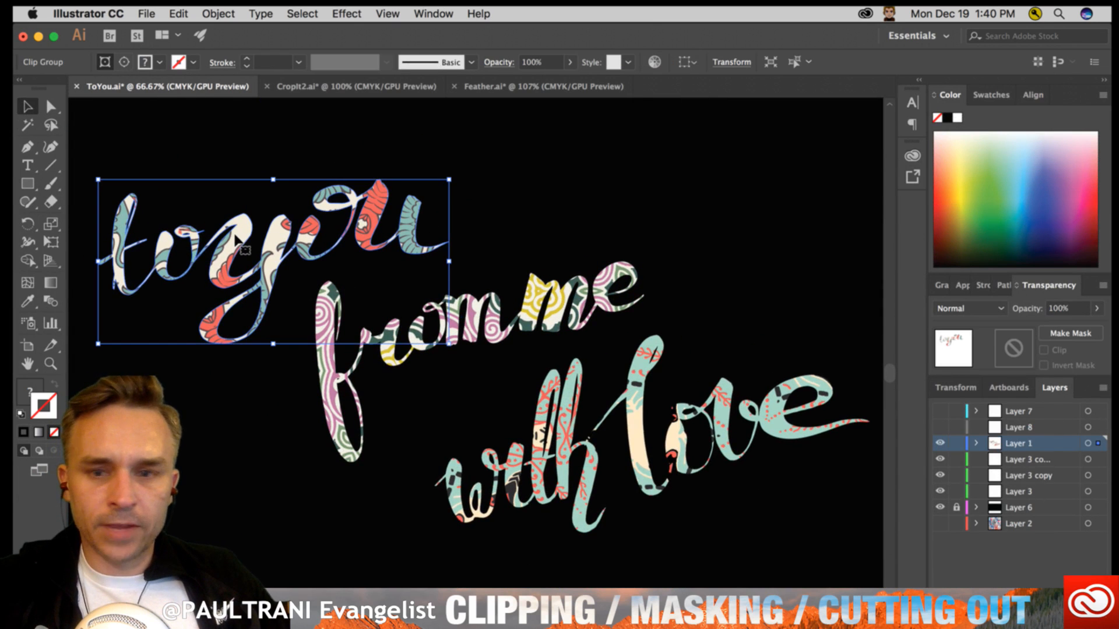
double_click(229, 227)
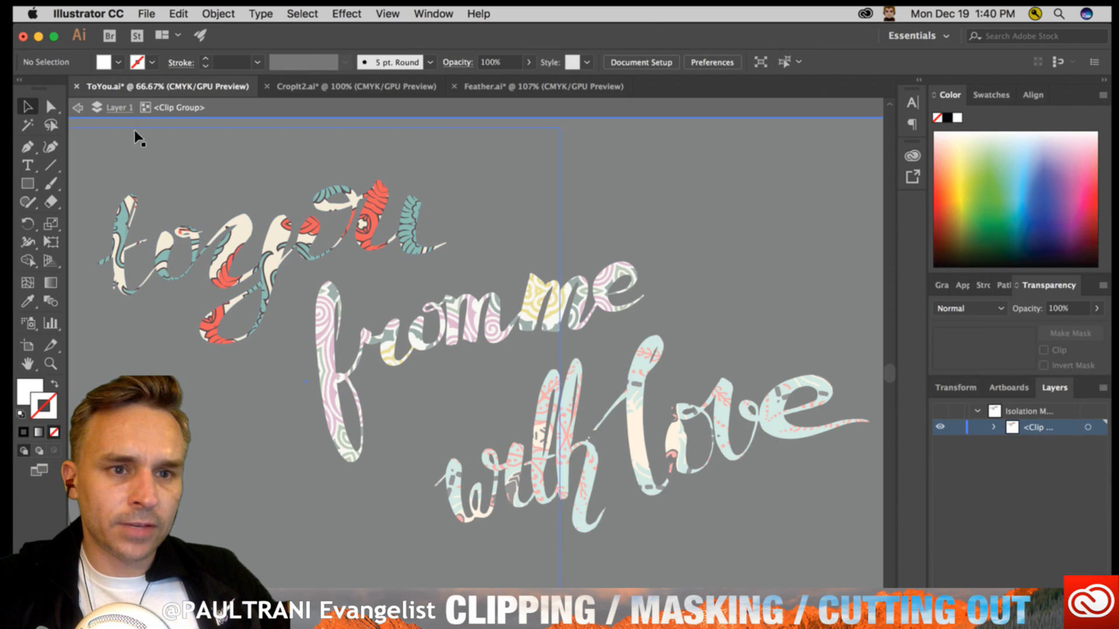
left_click_drag(196, 182, 207, 139)
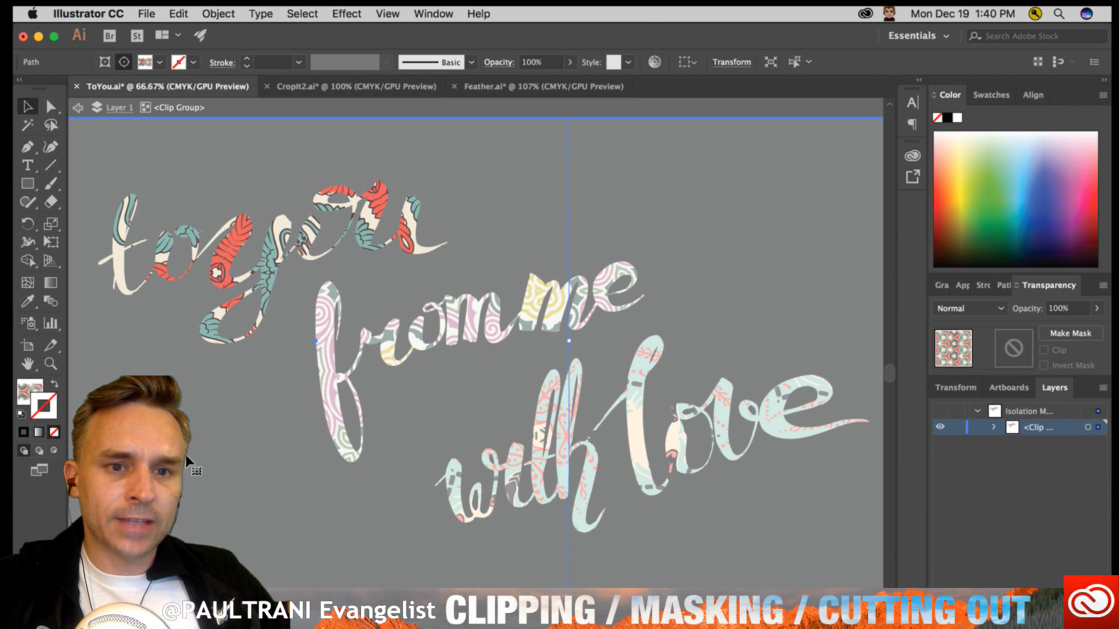
left_click_drag(188, 326, 240, 367)
left_click_drag(242, 409, 173, 367)
left_click_drag(198, 403, 180, 376)
left_click_drag(169, 331, 188, 409)
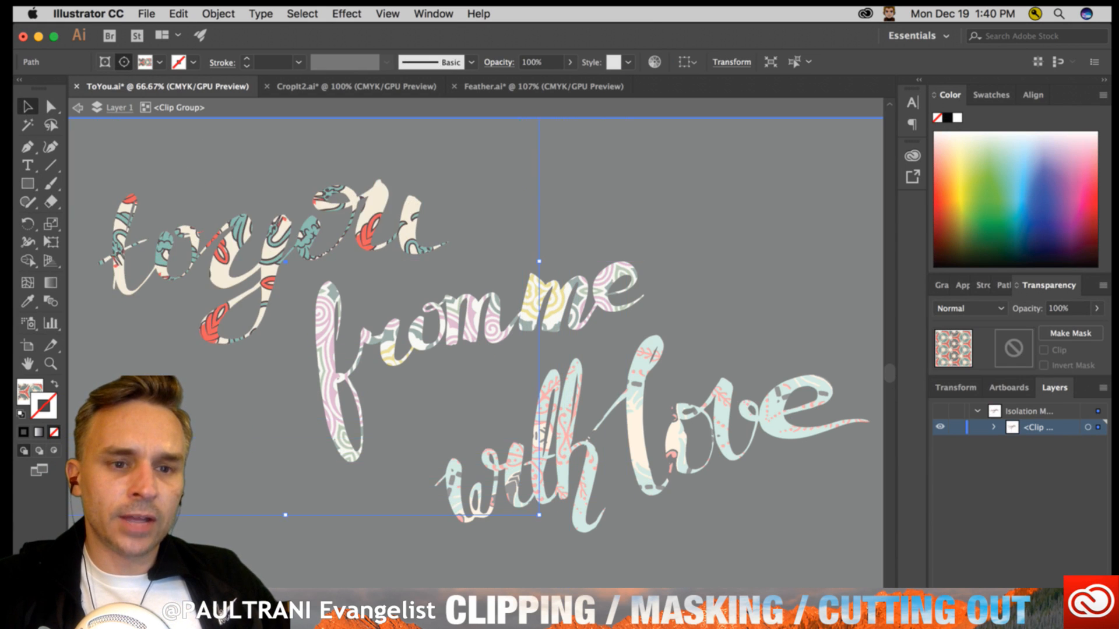
left_click_drag(172, 367, 224, 381)
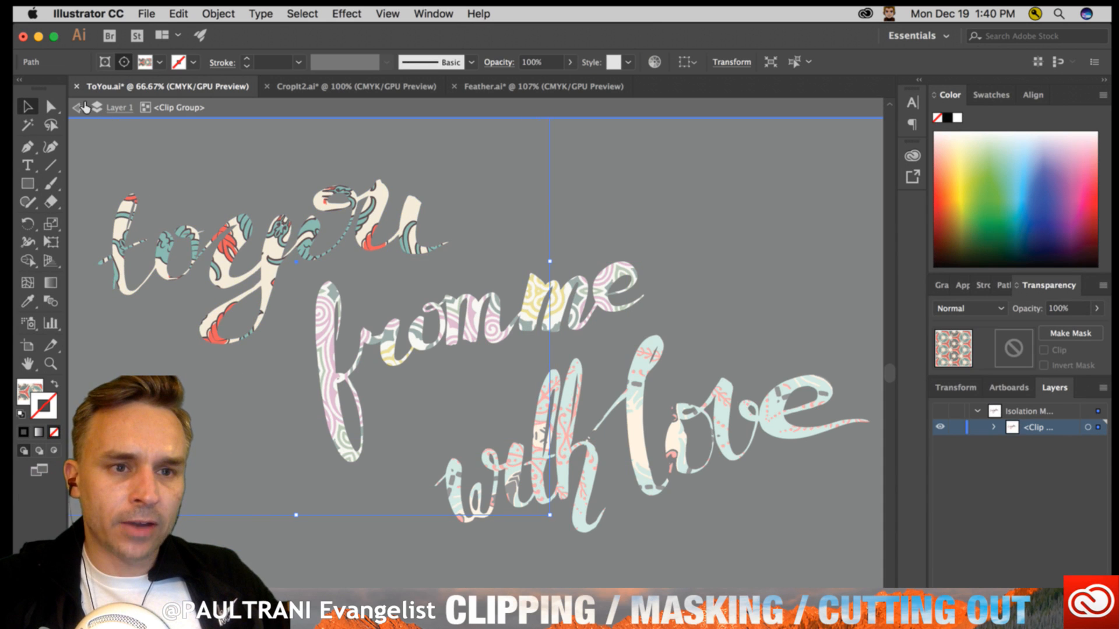
left_click(80, 108)
- Switch to the CropIt2.ai document
left_click(352, 87)
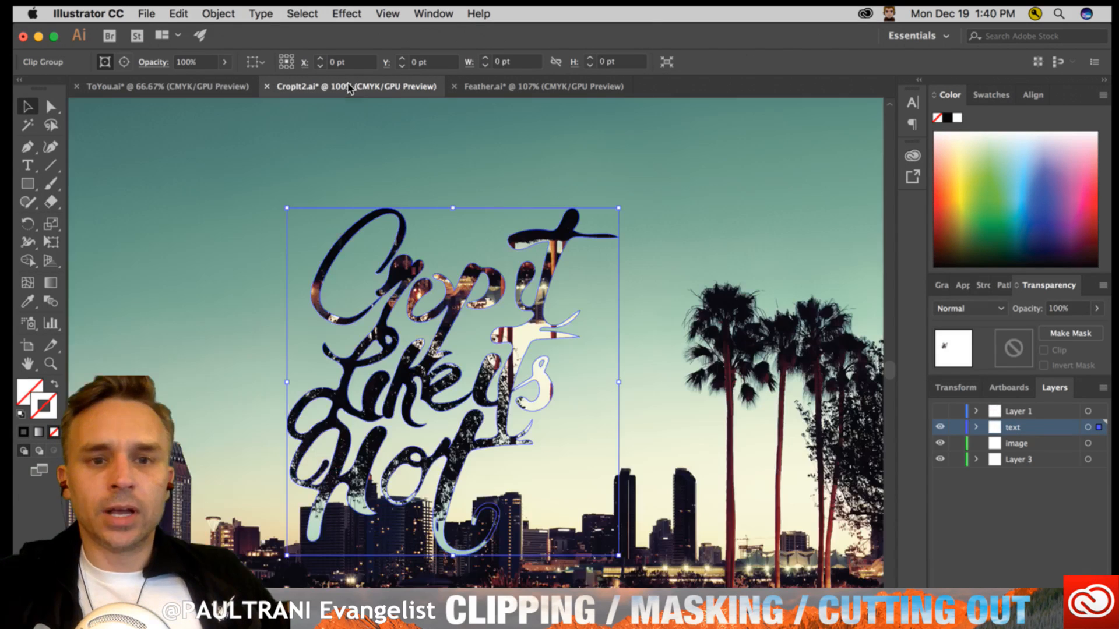
- Isolate the "Crop it Like its Hot" clip group, reposition the upside-down skyline photo inside the lettering and exit isolation mode
double_click(388, 385)
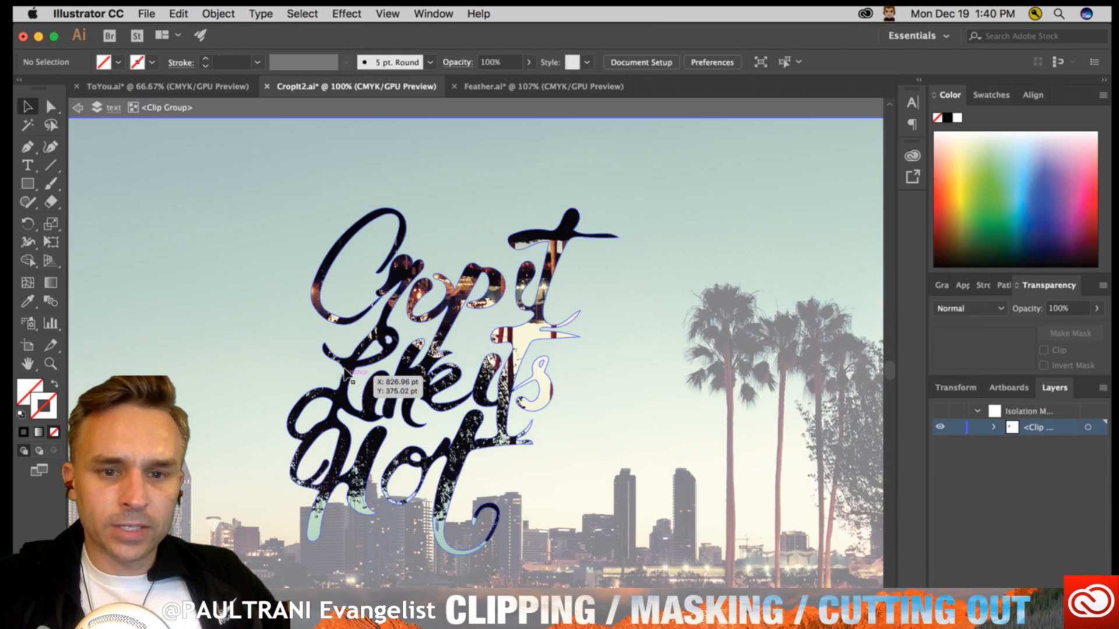
mouse_move(172, 352)
left_mouse_down()
mouse_move(215, 367)
mouse_move(177, 332)
mouse_move(225, 387)
mouse_move(190, 355)
left_mouse_up()
left_click(80, 108)
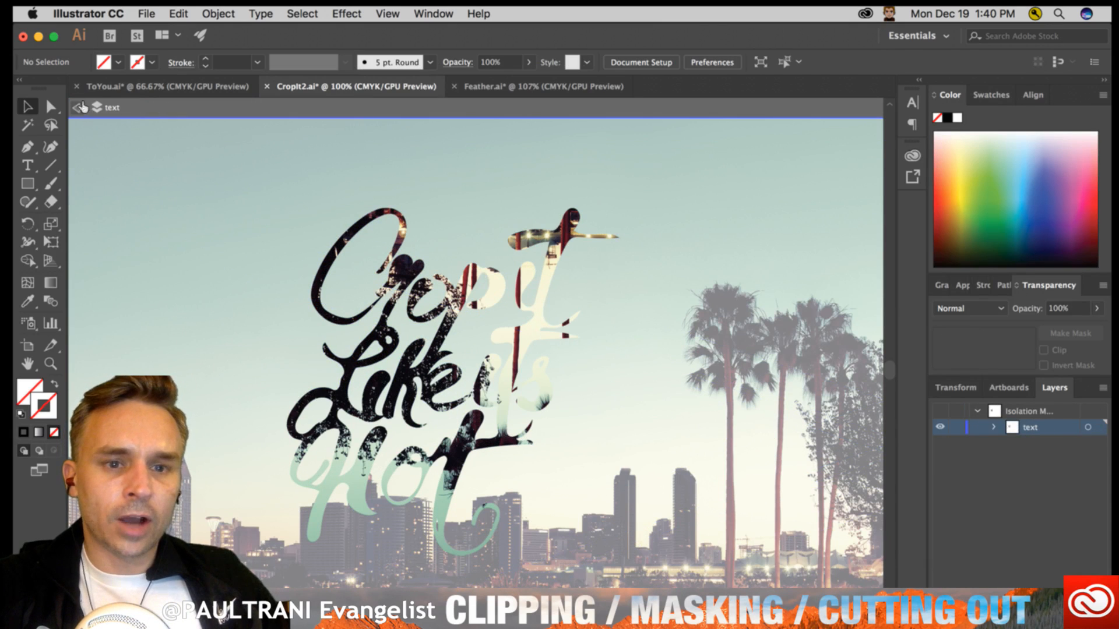
left_click(79, 107)
- Release the clipping mask on the "Crop it Like its Hot" lettering and remake it from the same photo and letter shapes
right_click(408, 258)
mouse_move(443, 420)
left_click(582, 465)
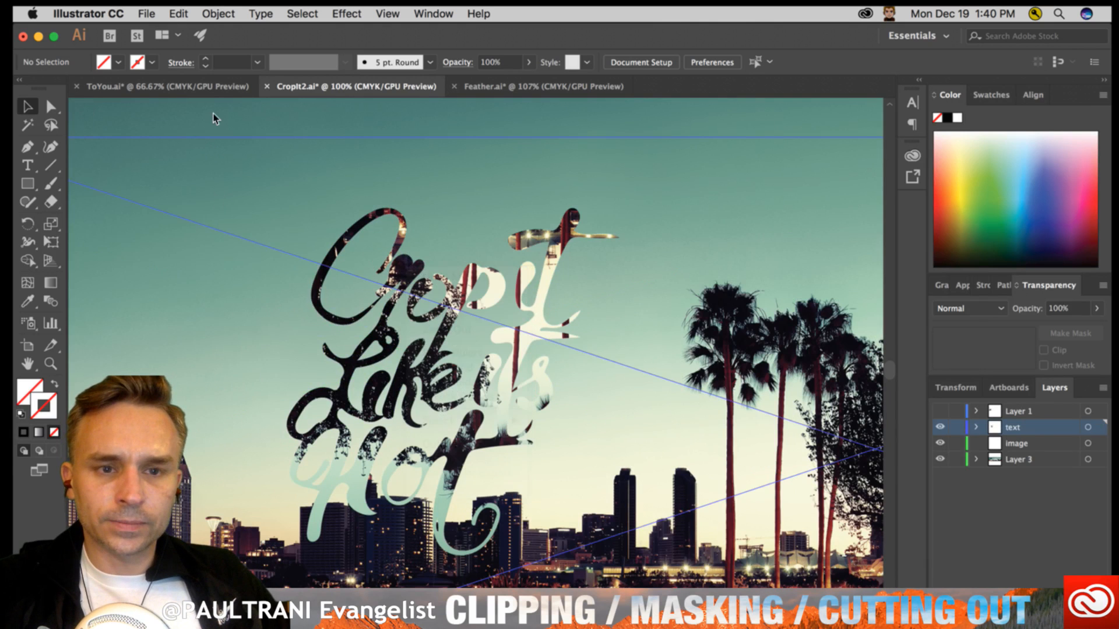
left_click(411, 267)
right_click(396, 278)
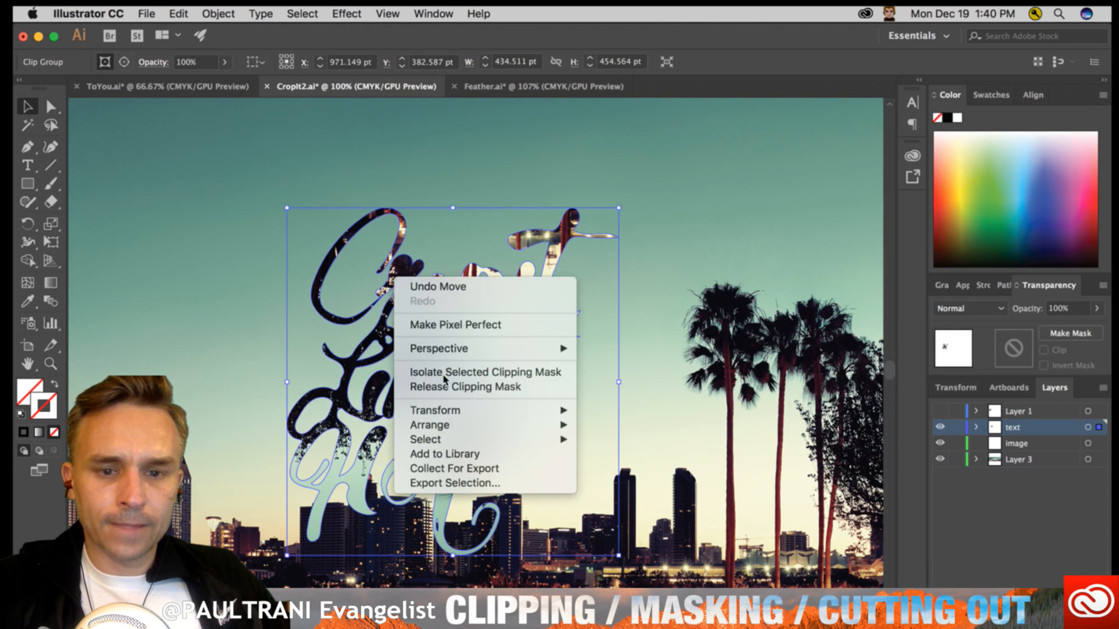
left_click(436, 391)
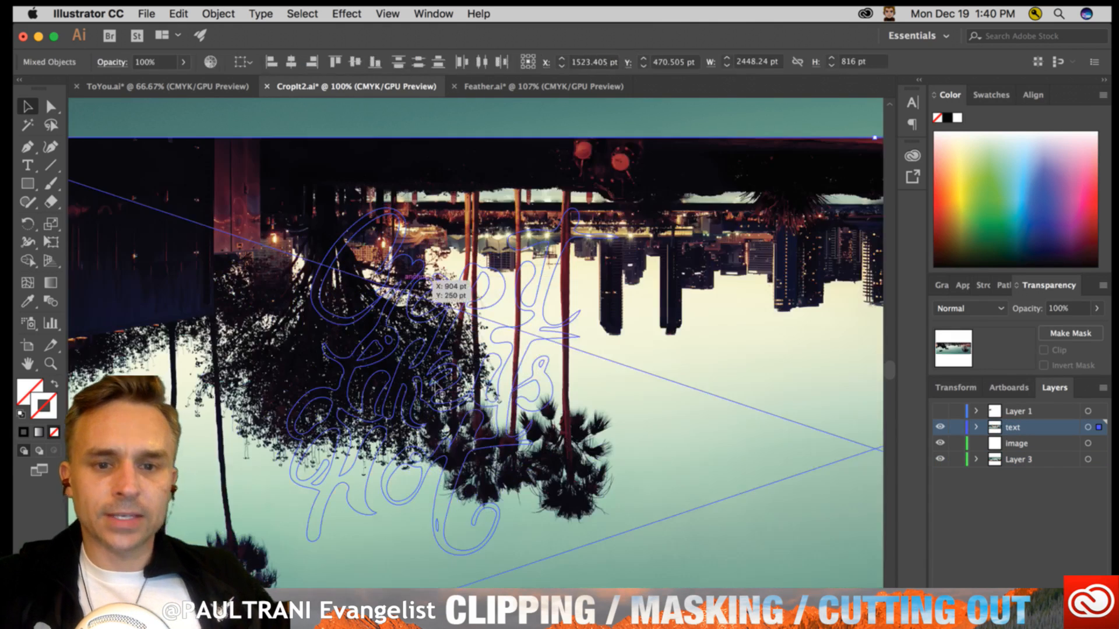
right_click(346, 252)
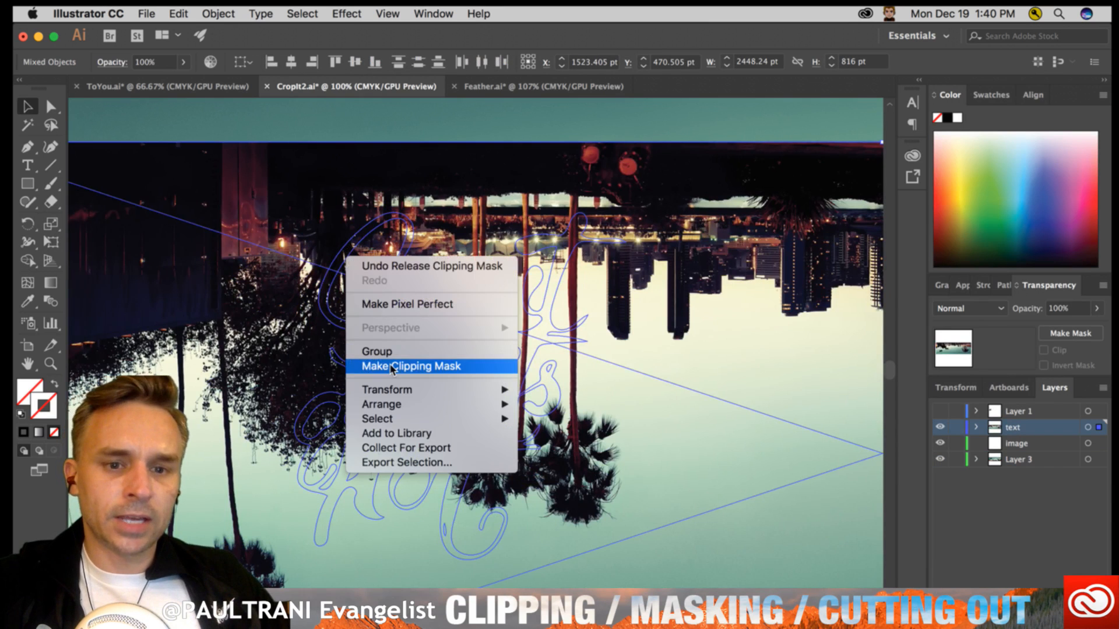
left_click(375, 366)
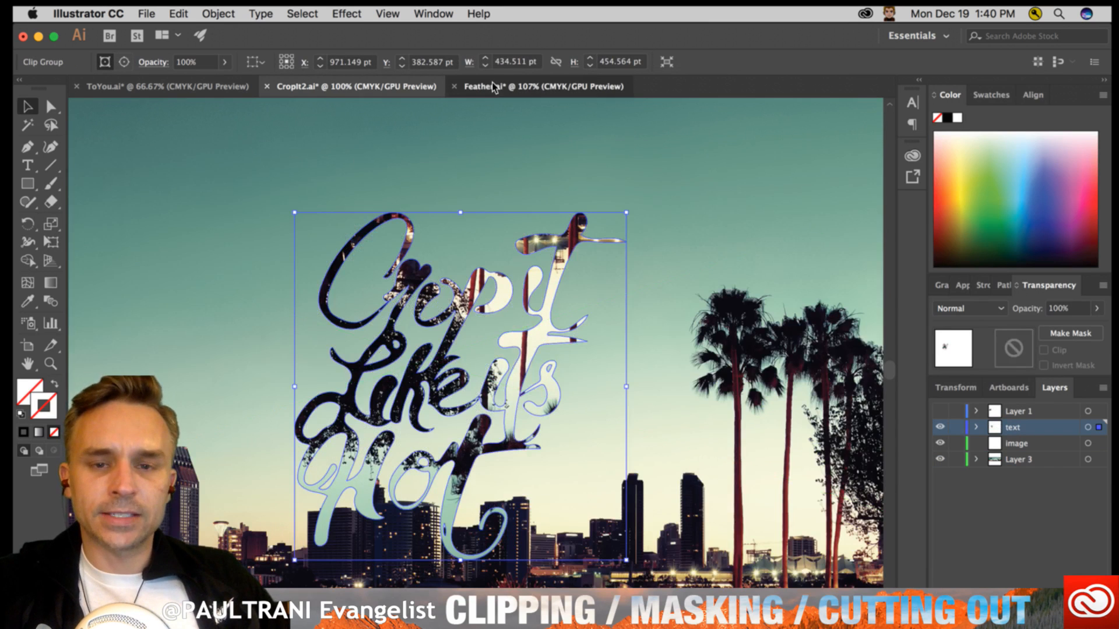
- Switch to Feather.ai, release the heart's opacity mask and move the skyline photo down behind the heart
left_click(544, 87)
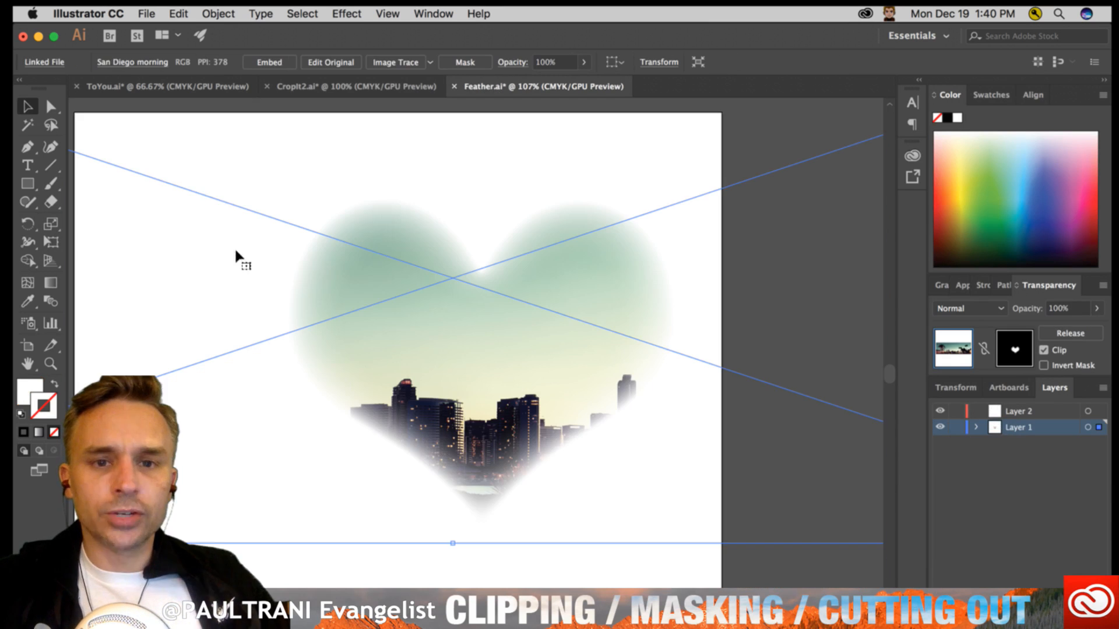
right_click(398, 340)
left_click(491, 162)
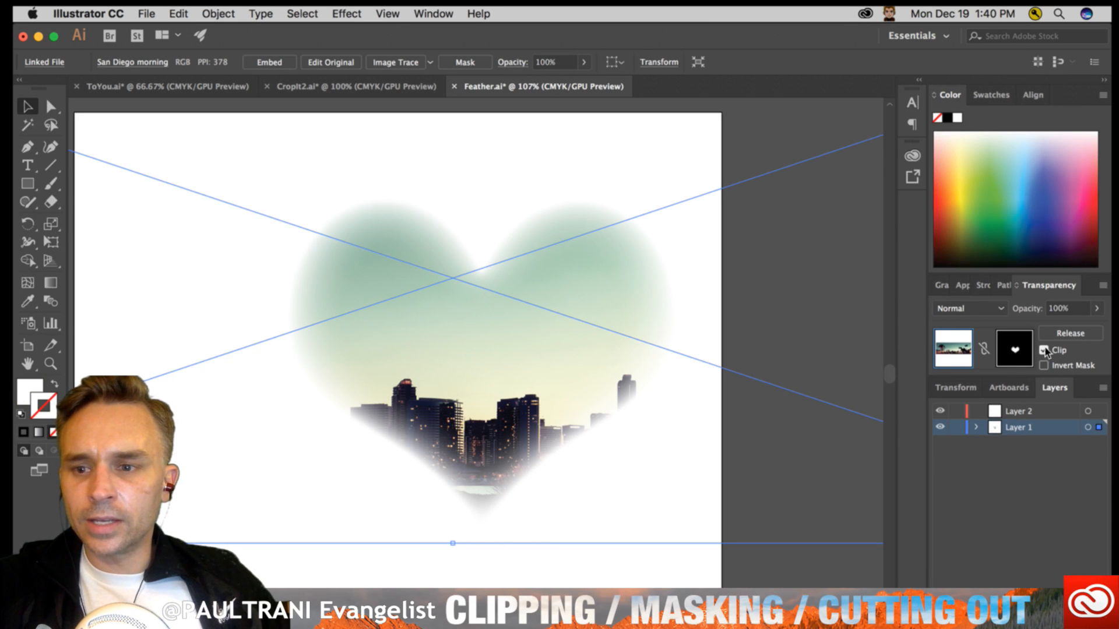
left_click(1071, 333)
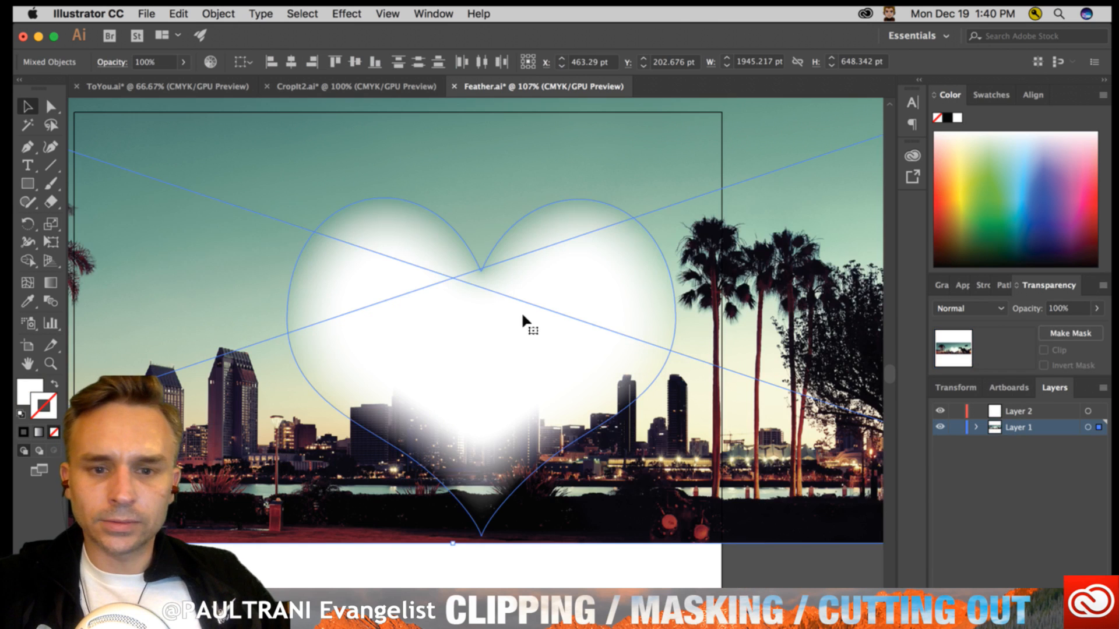
left_click(322, 570)
left_click_drag(366, 185, 373, 284)
- Select only the white heart and show the Feather command among the Stylize effects
left_click(373, 284)
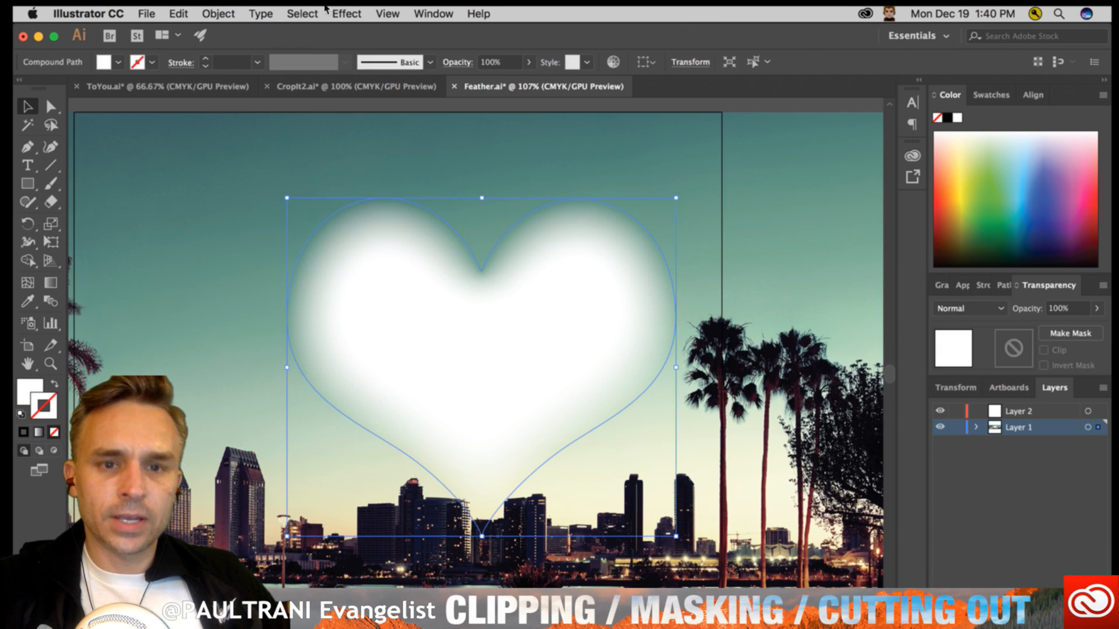
left_click(324, 12)
mouse_move(347, 13)
mouse_move(408, 210)
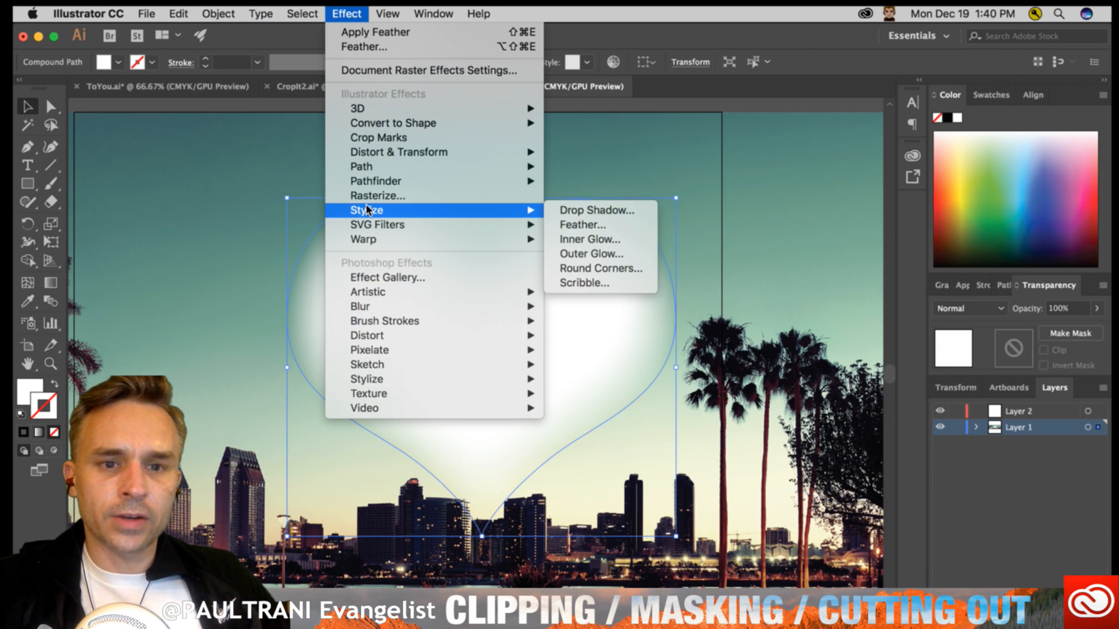
left_click(658, 231)
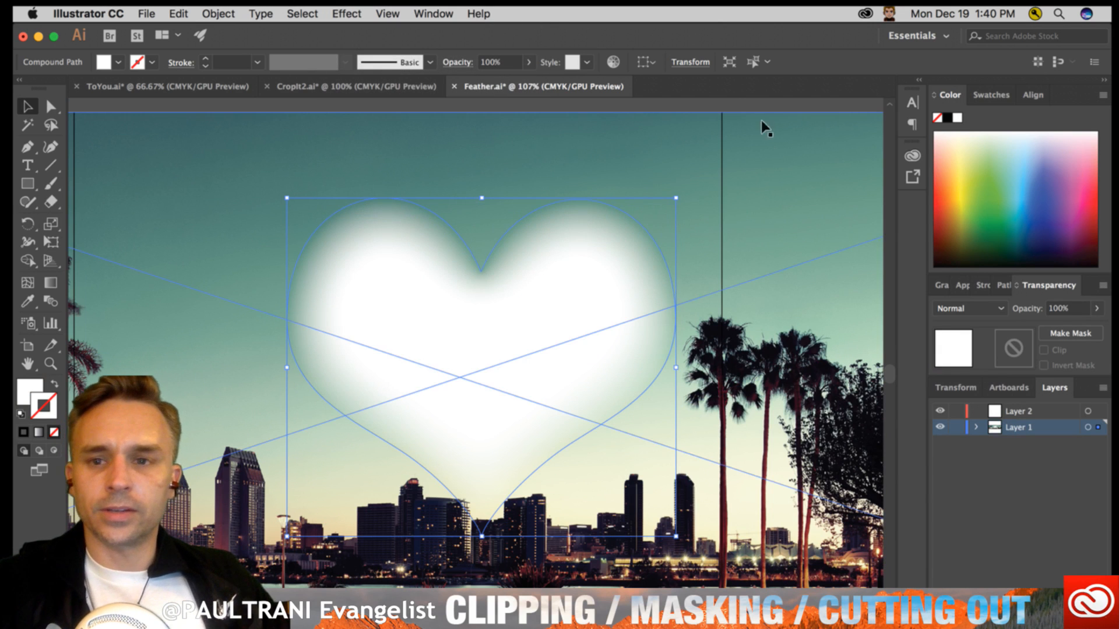
- Select the skyline photo together with the feathered heart, check the opacity mask options and make a clipping opacity mask
left_click(725, 142, "shift")
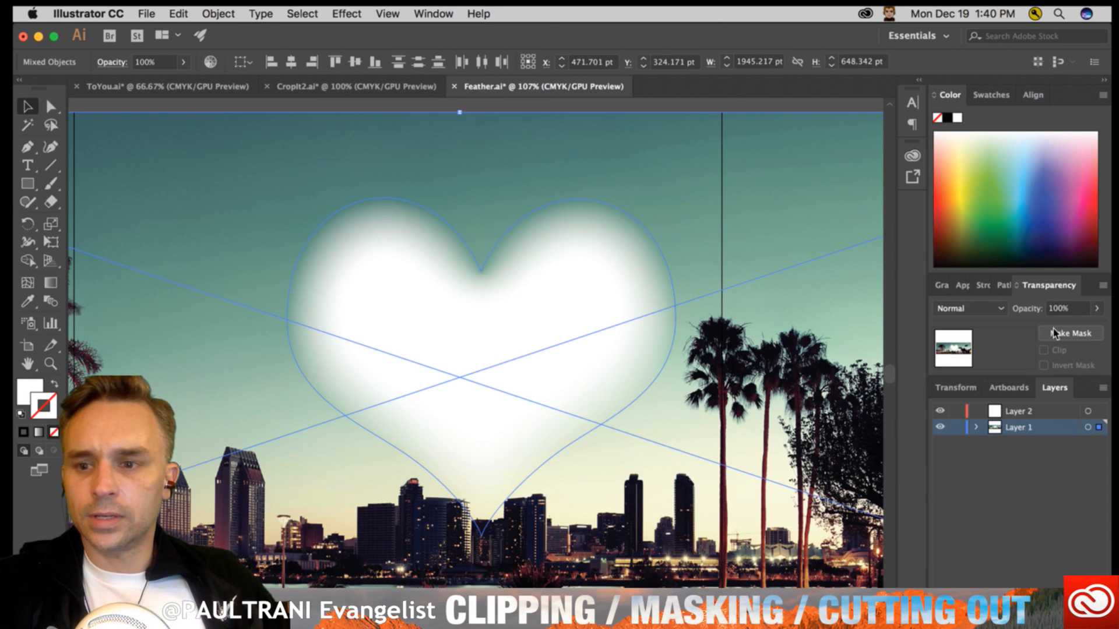
left_click(1103, 285)
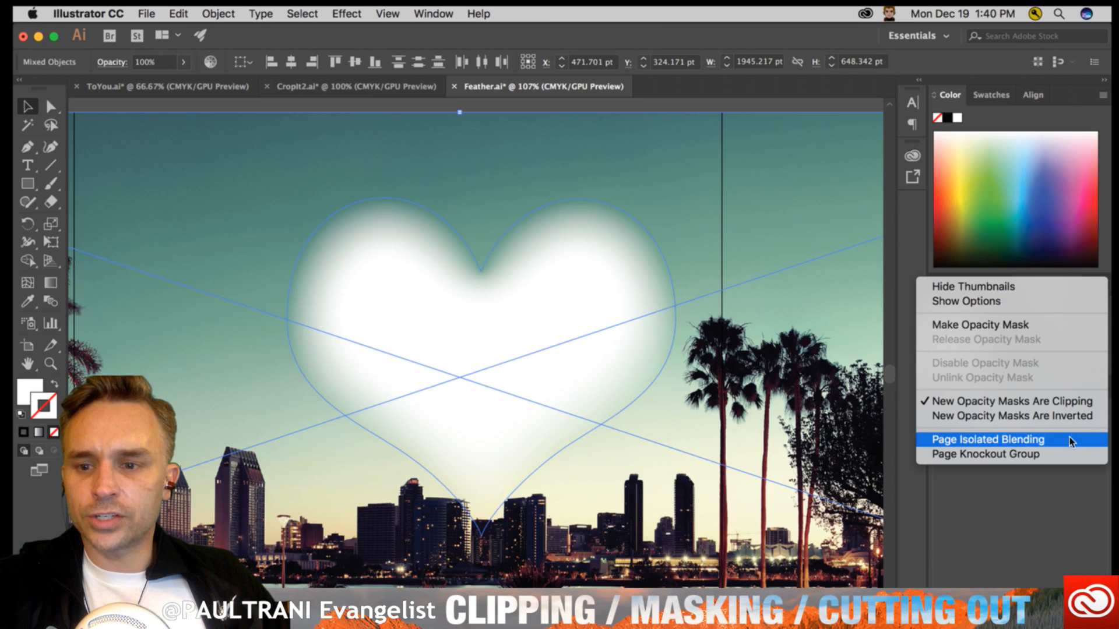
left_click(1082, 398)
left_click(1059, 335)
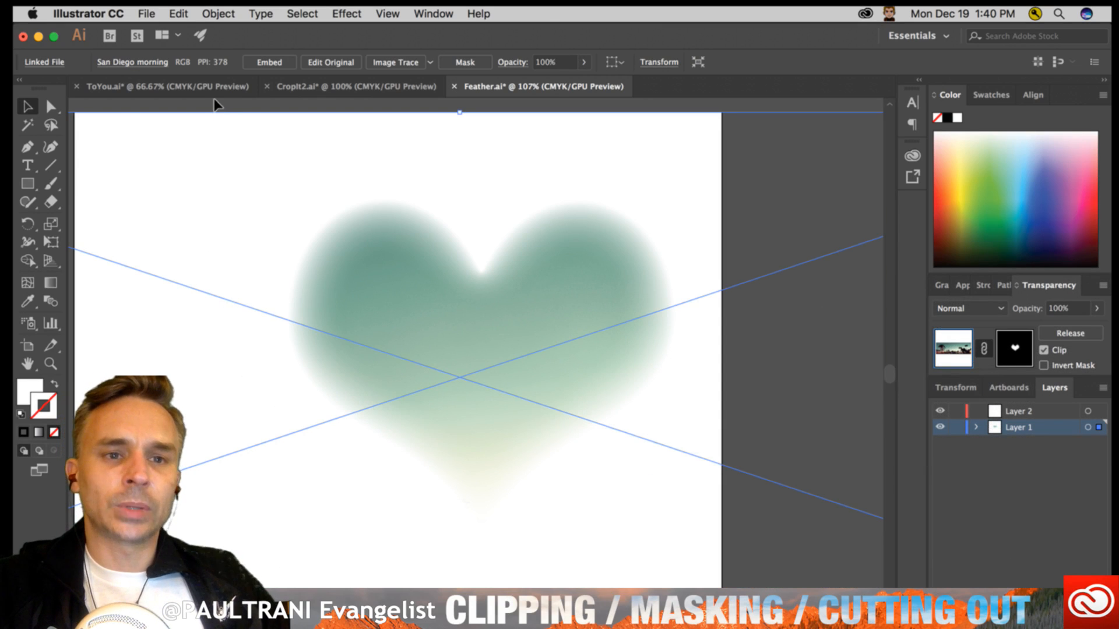
- Switch to Photoshop, look at Masks3.psd and bring up the Masks4.psd document
left_click(216, 105)
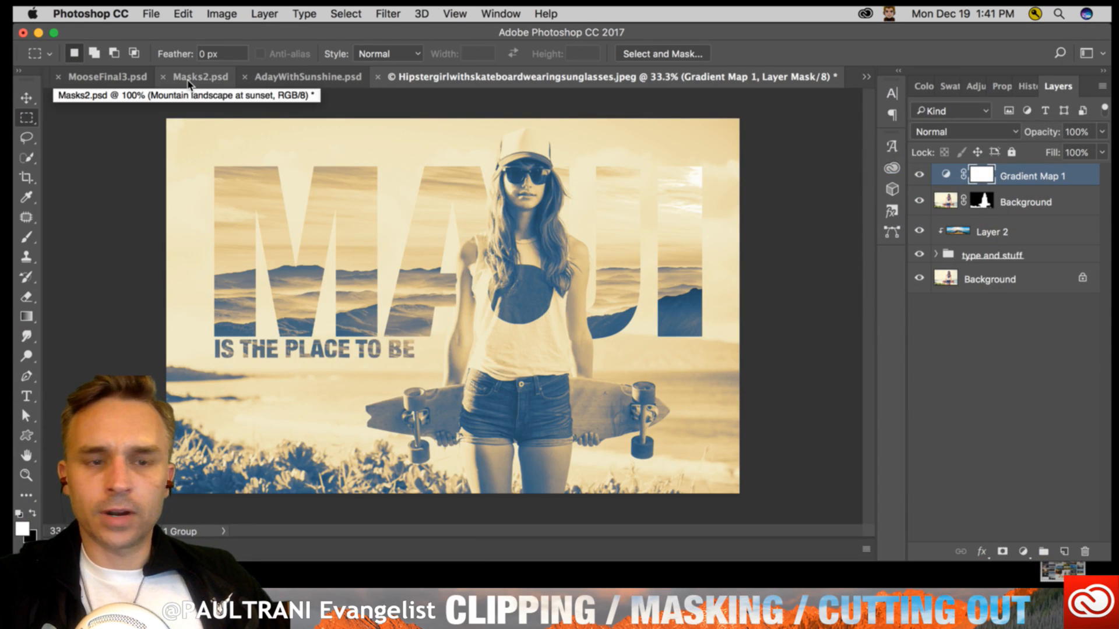
left_click(871, 75)
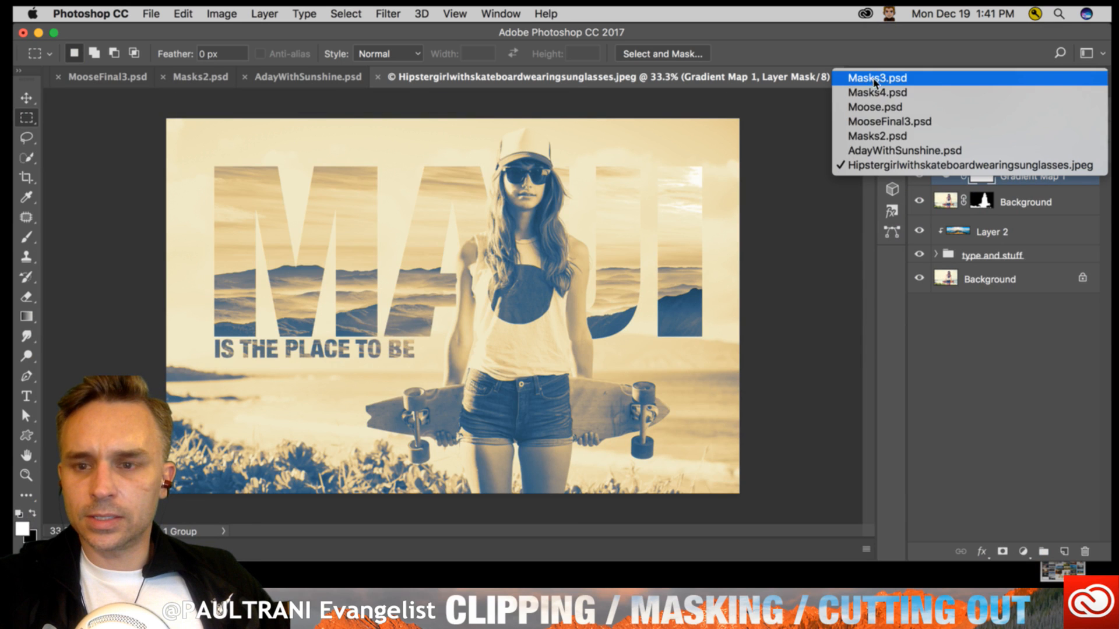
left_click(903, 80)
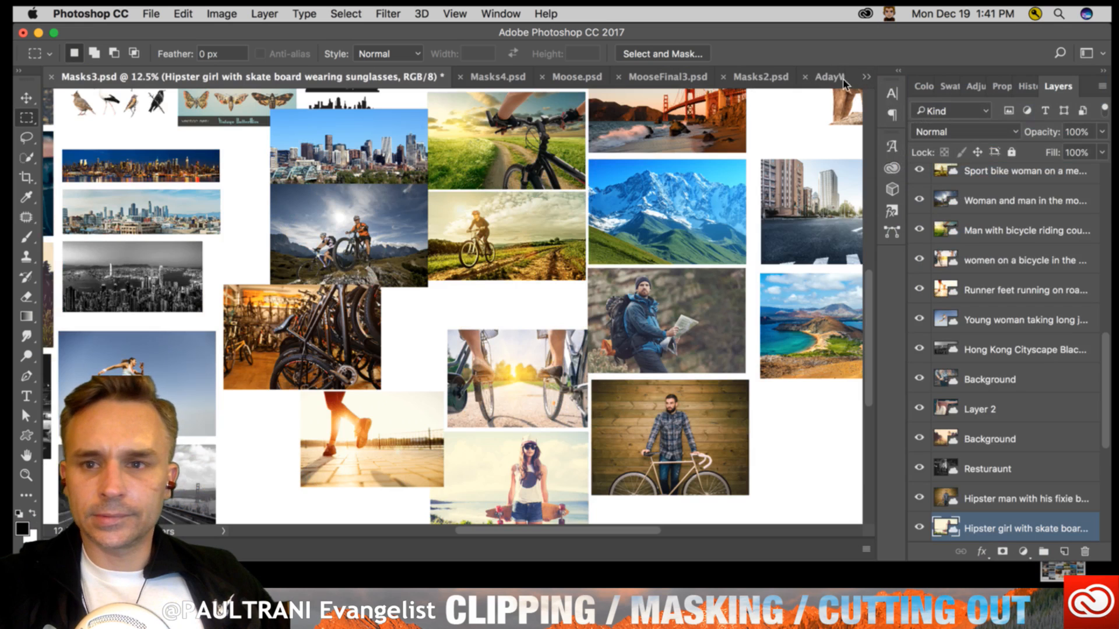
left_click(868, 77)
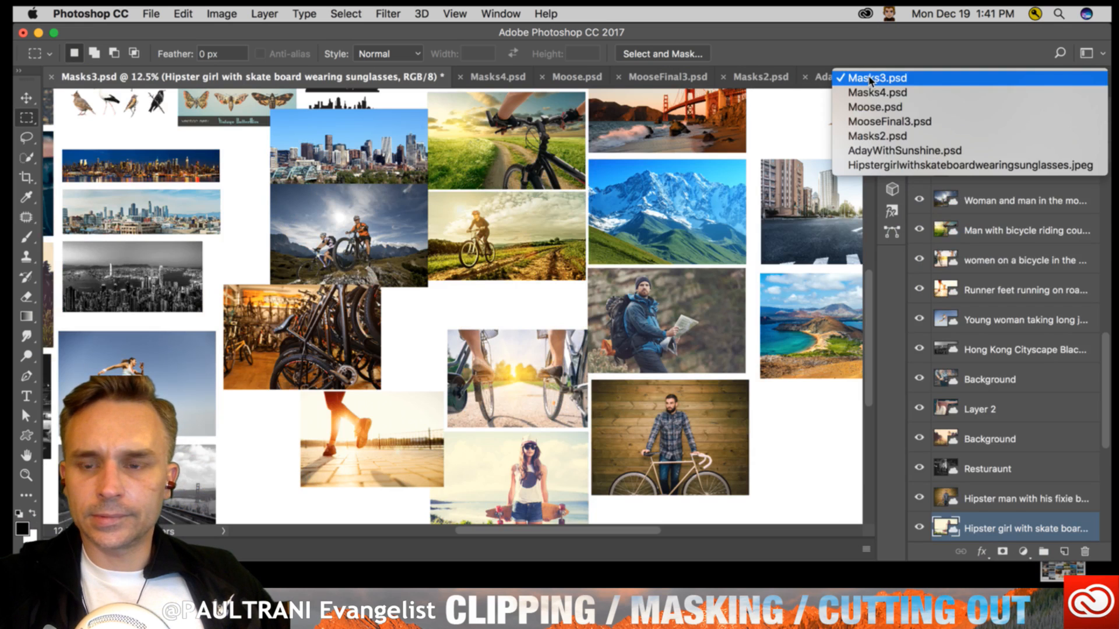
left_click(909, 95)
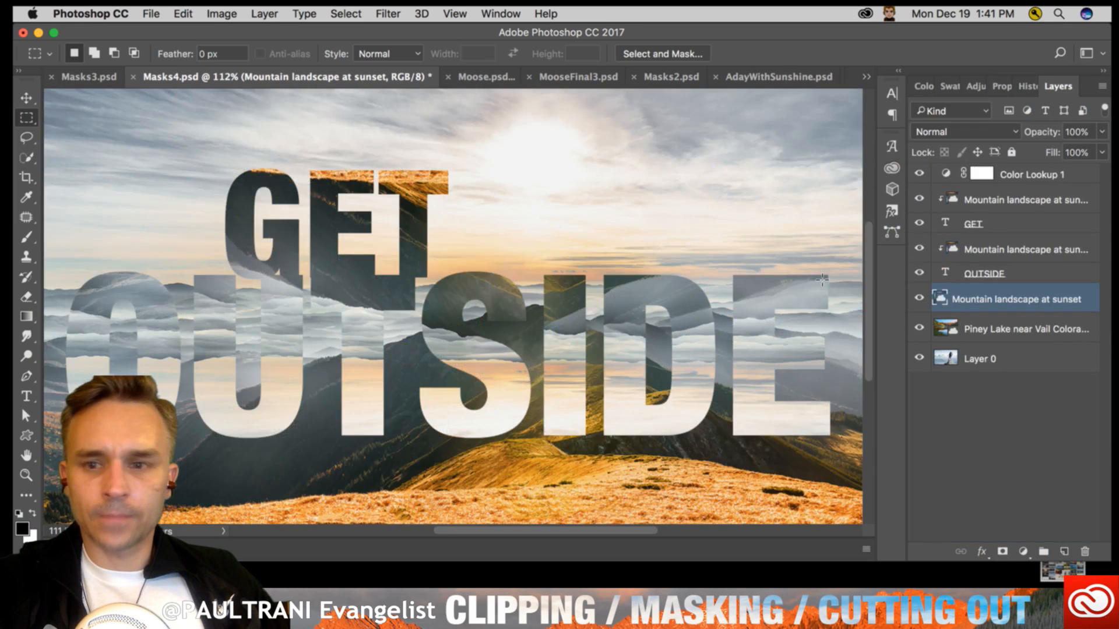
- Hide every layer above Layer 0 and select Layer 0 with the hiker photo
left_click(983, 225)
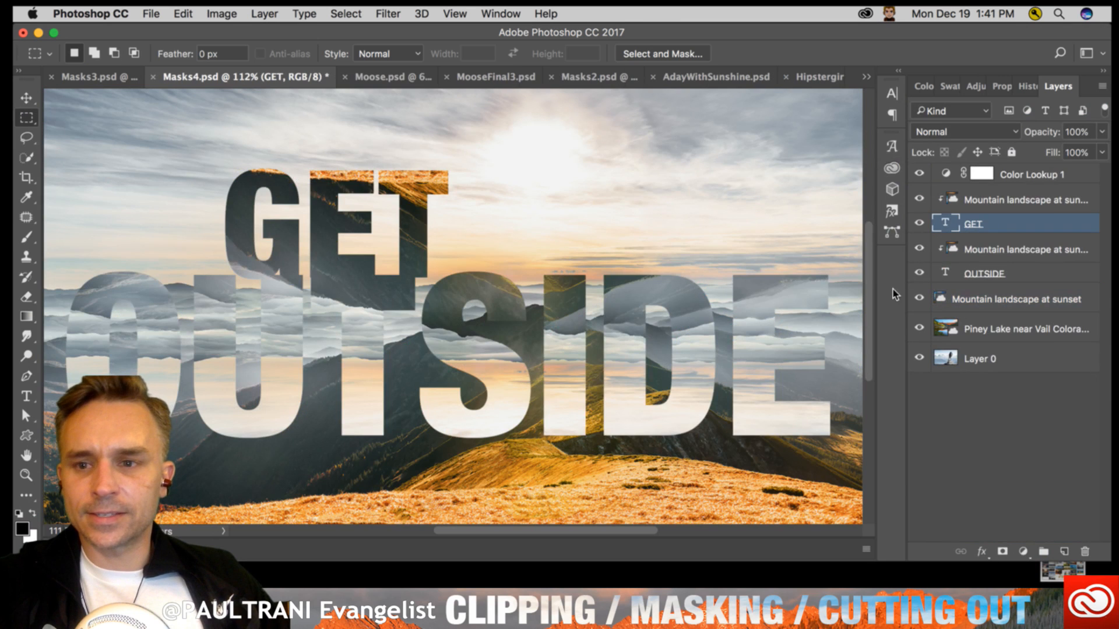
left_click_drag(919, 328, 917, 169)
left_click(948, 357)
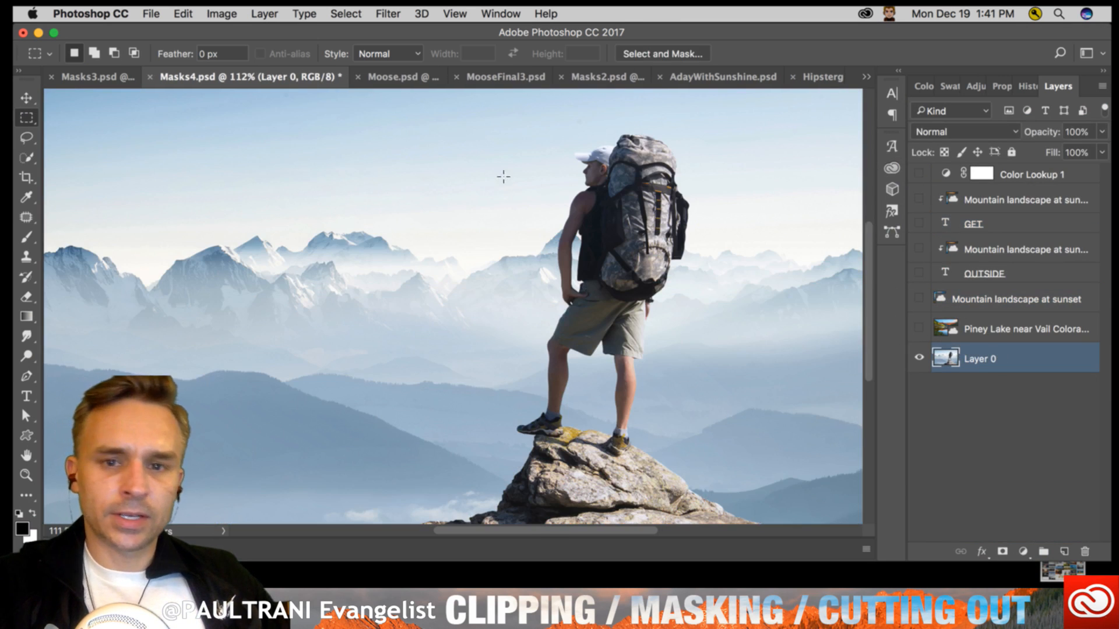
- Select the hiker's body and backpack with the Quick Selection tool and add a layer mask to Layer 0 from the selection
left_click(26, 158)
left_click_drag(617, 206, 608, 297)
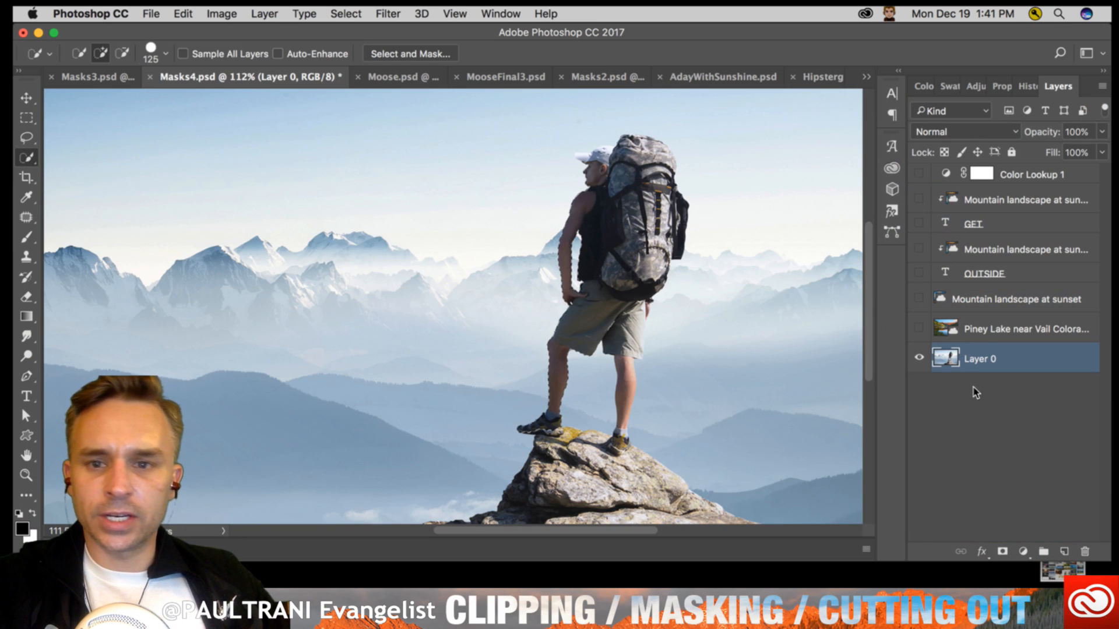
left_click(1002, 551)
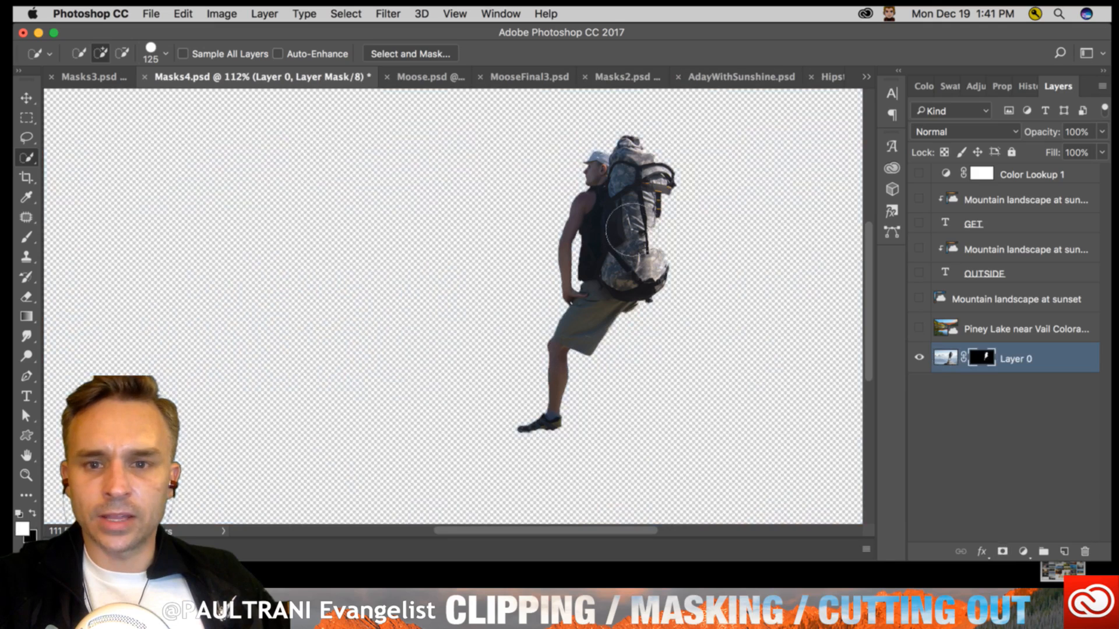
- Swap the foreground and background colours on Layer 0's mask and back again, and activate the Brush tool
left_click(32, 513)
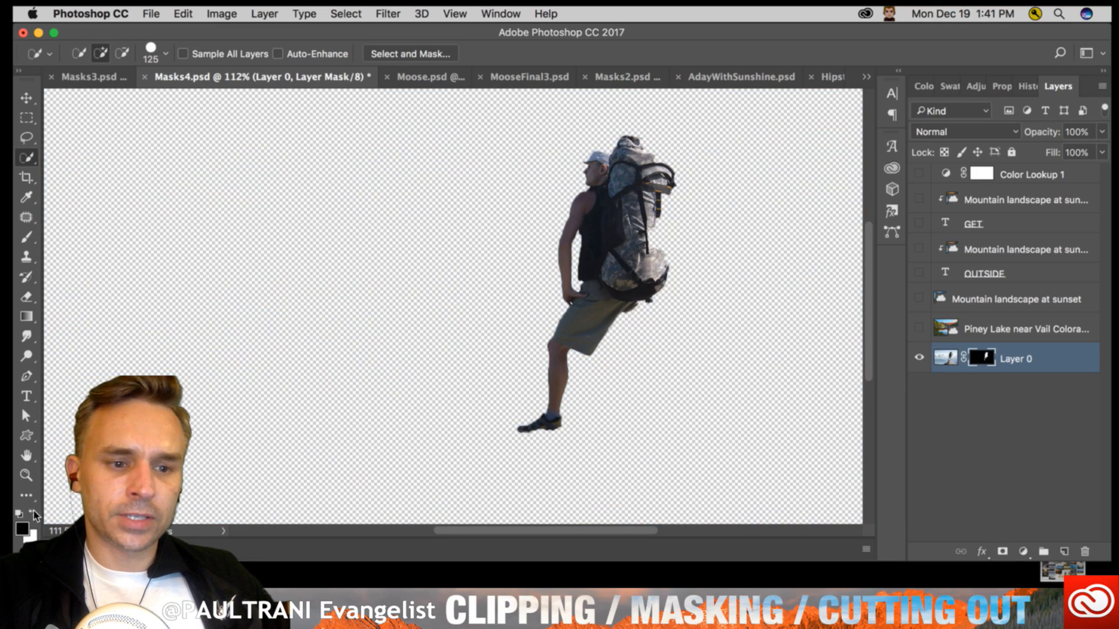
left_click(35, 512)
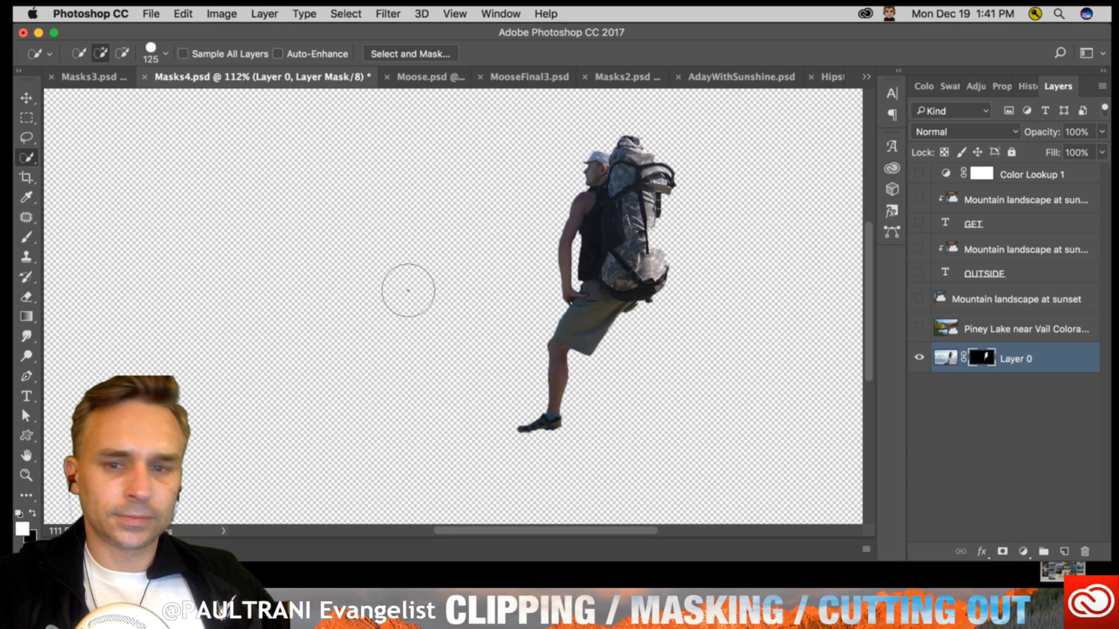
left_click_drag(407, 290, 522, 260)
key("super+d")
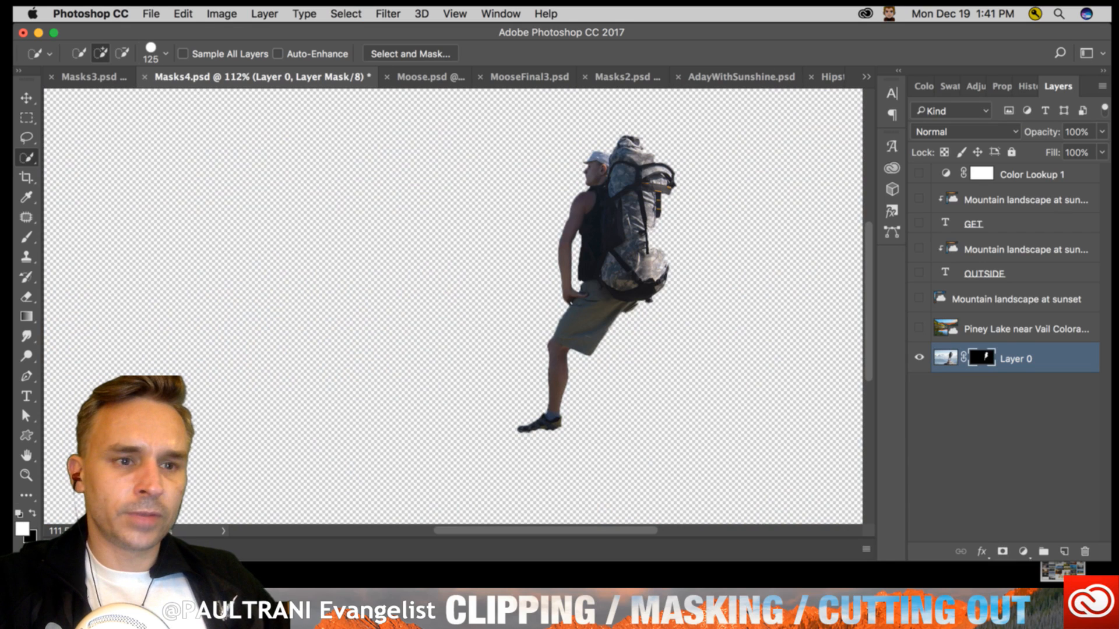
left_click(26, 237)
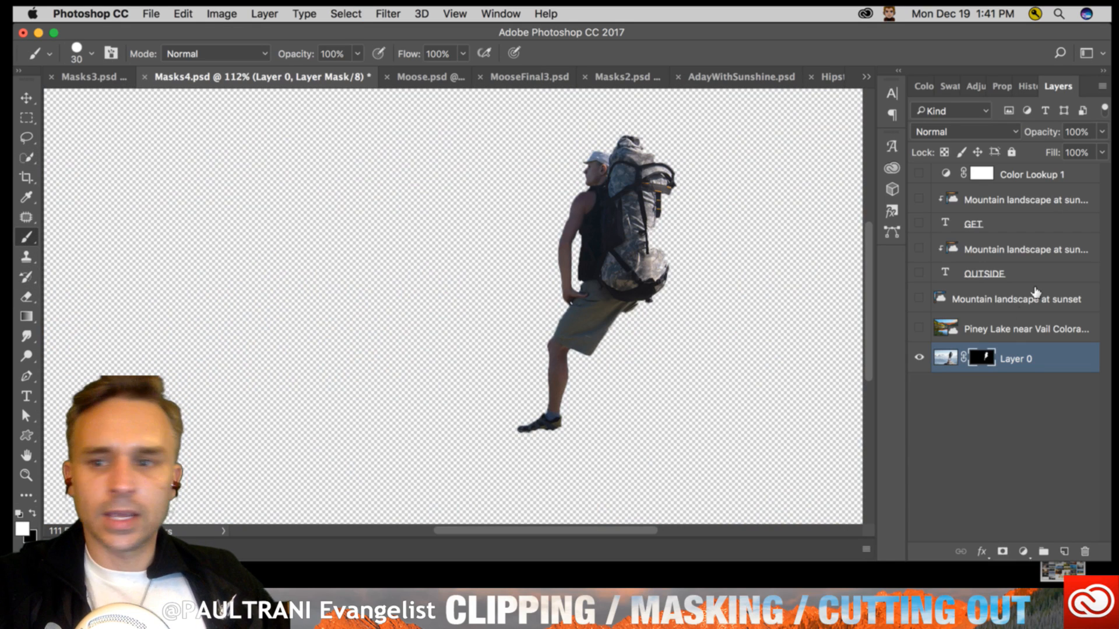
- Delete Layer 0's mask and show the two landscape layers above it, the OUTSIDE text and its clipped landscape
right_click(983, 355)
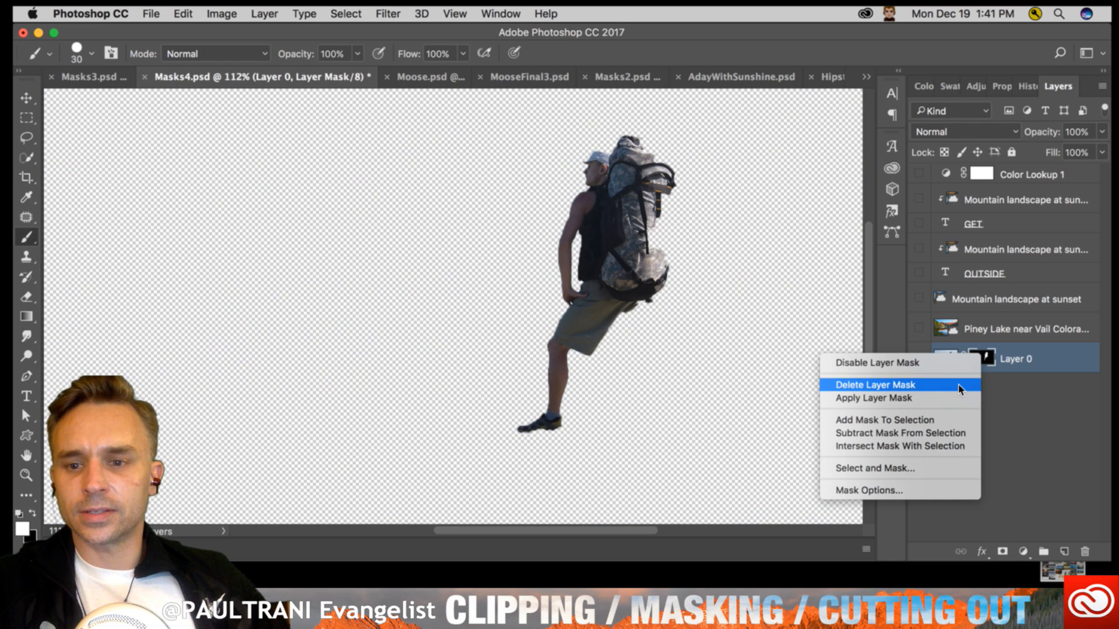
left_click(909, 385)
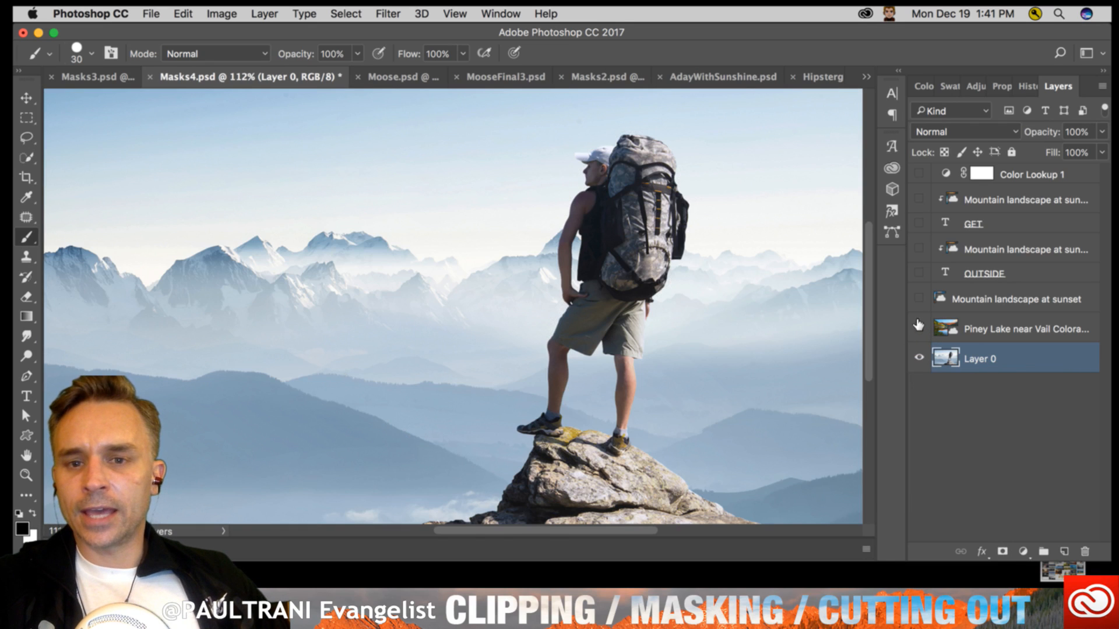
left_click_drag(919, 325, 919, 272)
left_click(1001, 272)
left_click(919, 248)
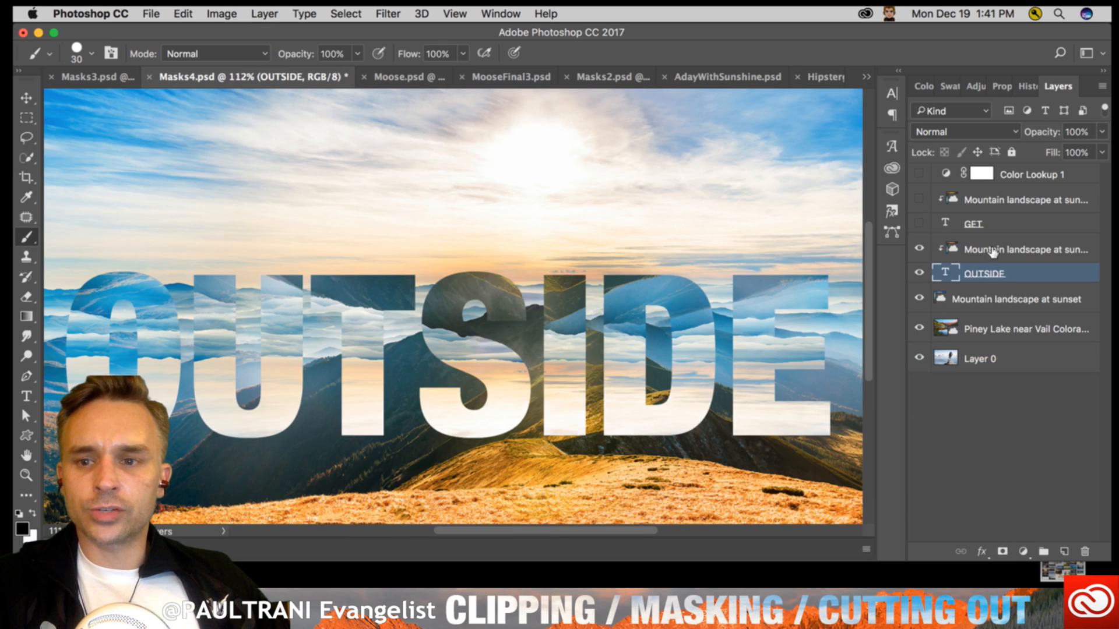
- Select the landscape layer clipped to OUTSIDE and shift it slightly inside the letters with the Move tool
left_click(996, 249)
key("v")
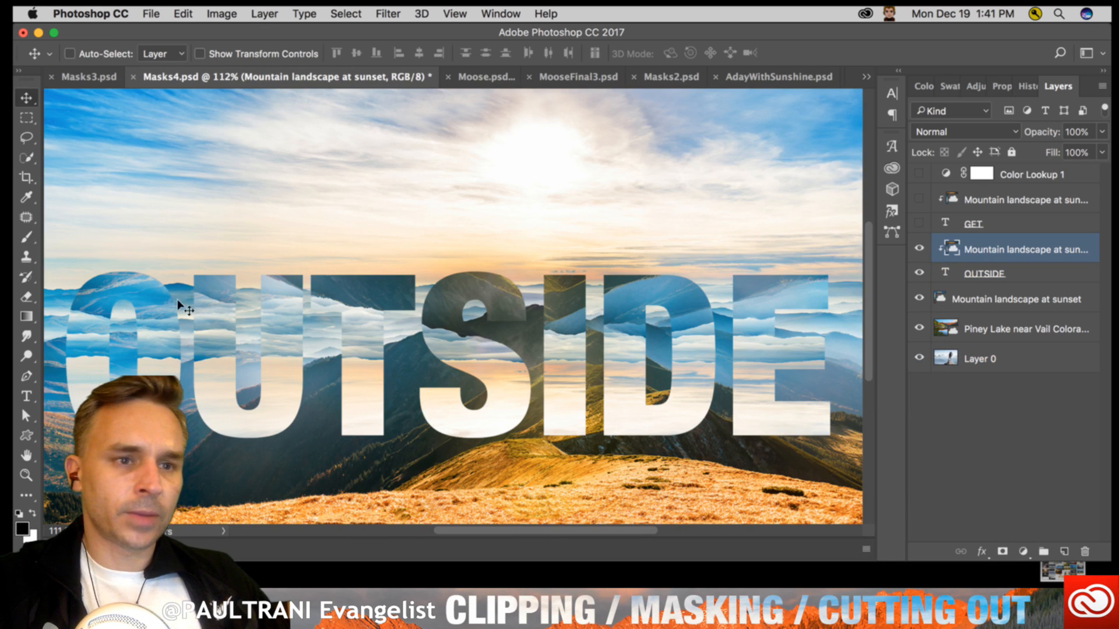
left_click_drag(177, 299, 210, 299)
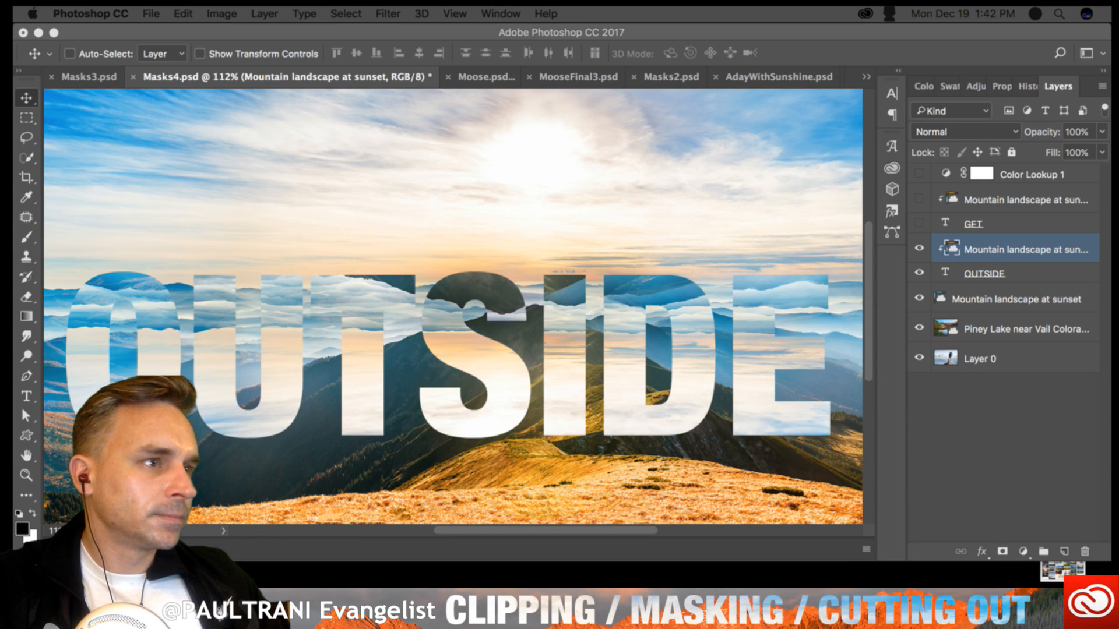
left_click(475, 392)
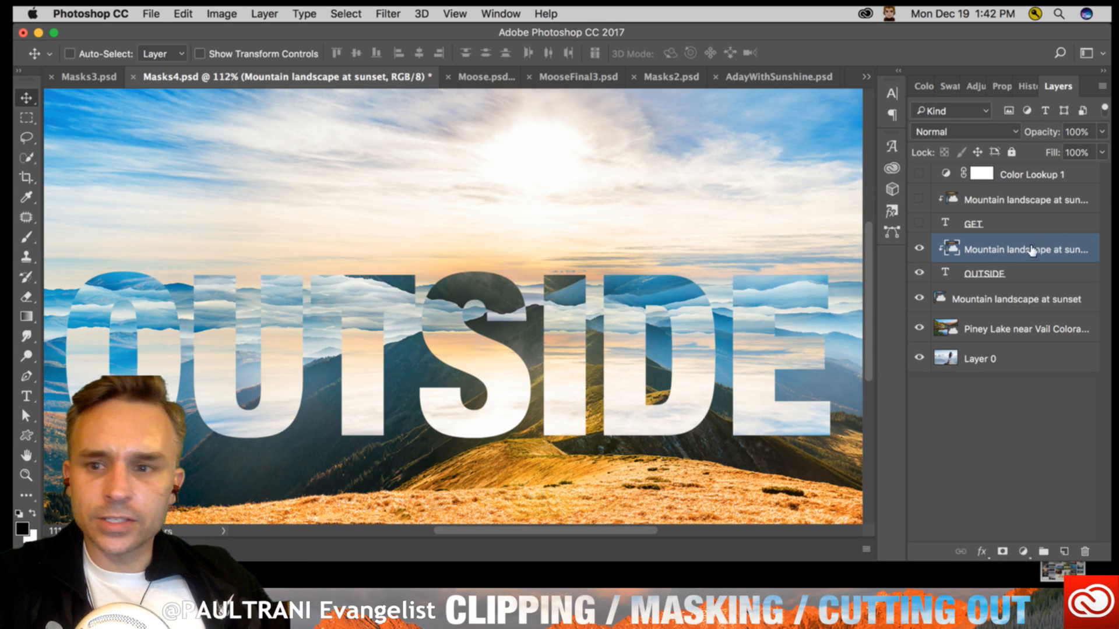
- Release the landscape's clipping from OUTSIDE, move the landscape, and clip it to the text again with a slight shift inside the letters
left_click(1013, 263, "alt")
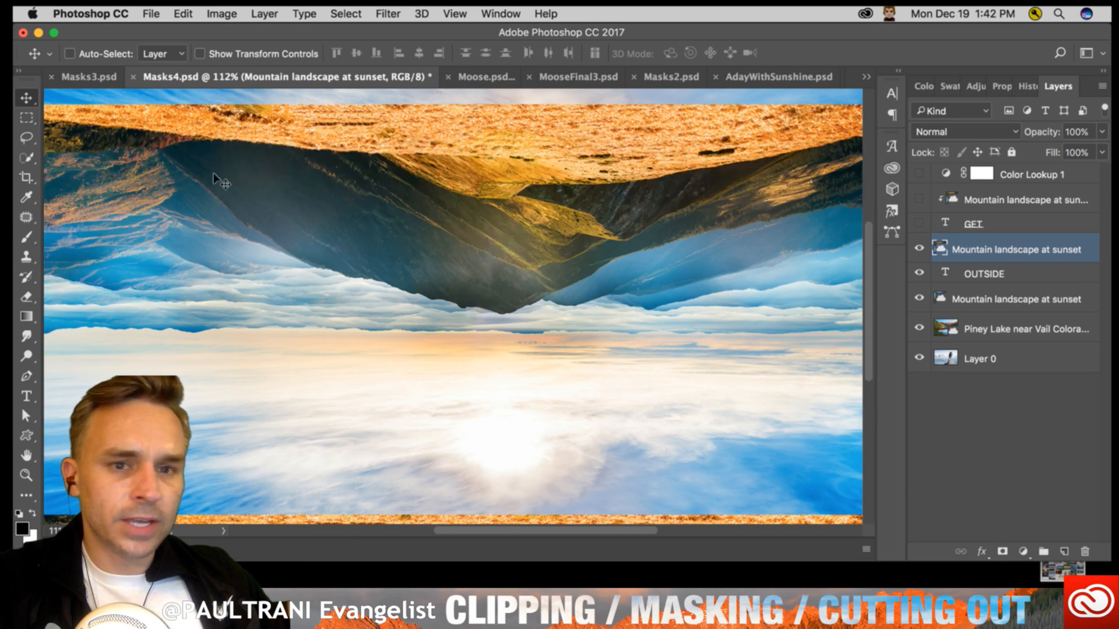
left_click_drag(373, 228, 402, 175)
right_click(1027, 241)
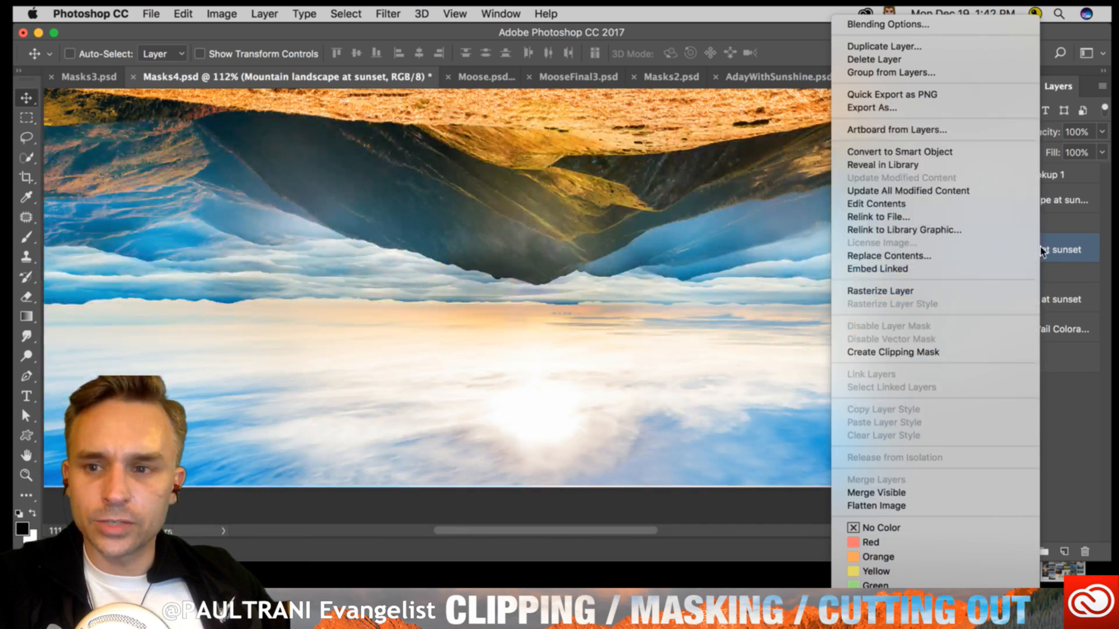
left_click(950, 352)
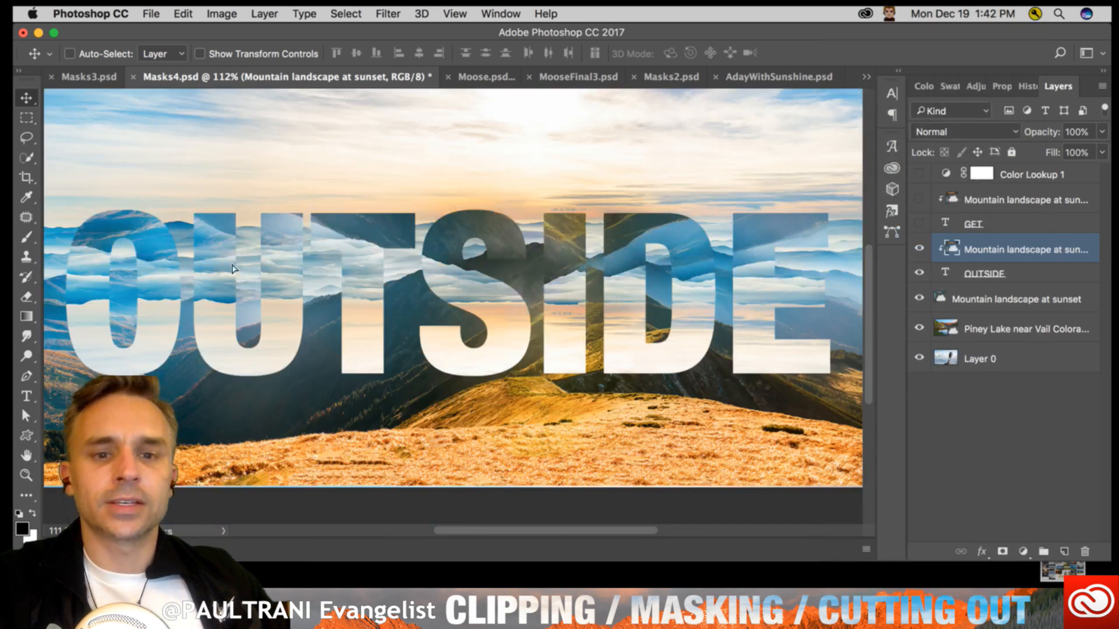
left_click_drag(252, 263, 224, 251)
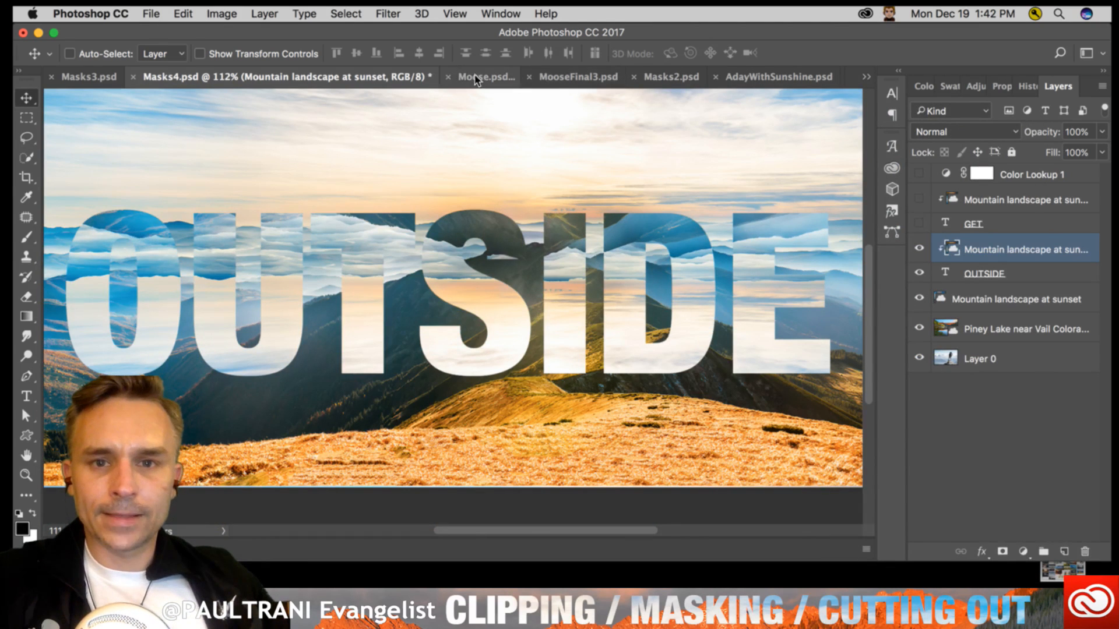
- Switch to the MooseFinal3.psd document and view the moose composite at the start of the timeline with the Timeline collapsed
left_click(564, 80)
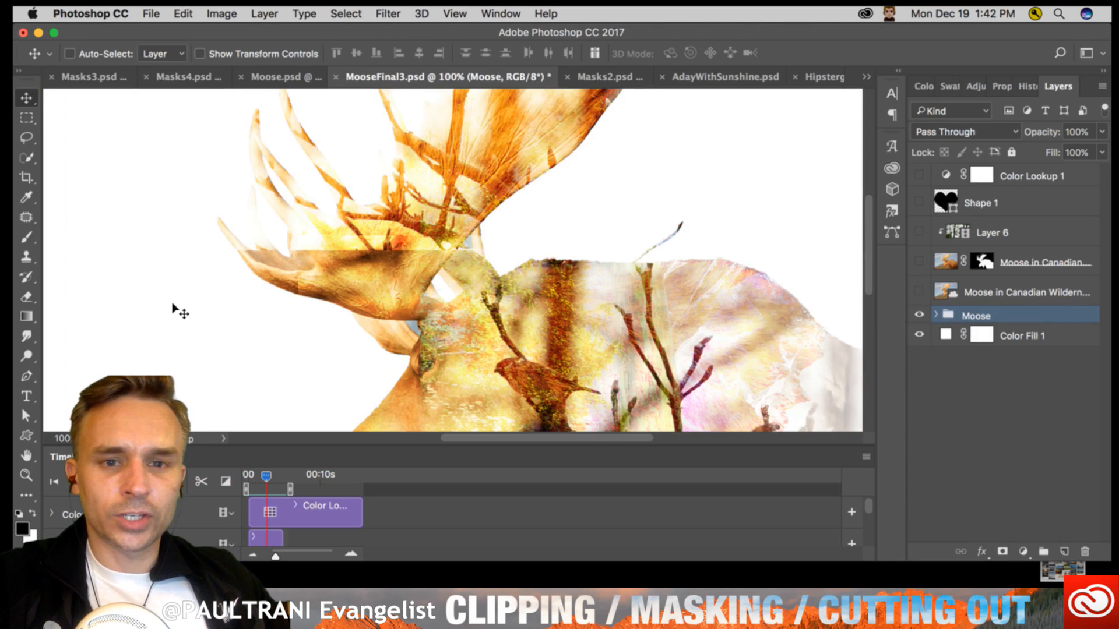
scroll(175, 309, "down", 3)
mouse_move(265, 478)
left_mouse_down()
mouse_move(249, 480)
mouse_move(285, 482)
mouse_move(248, 483)
left_mouse_up()
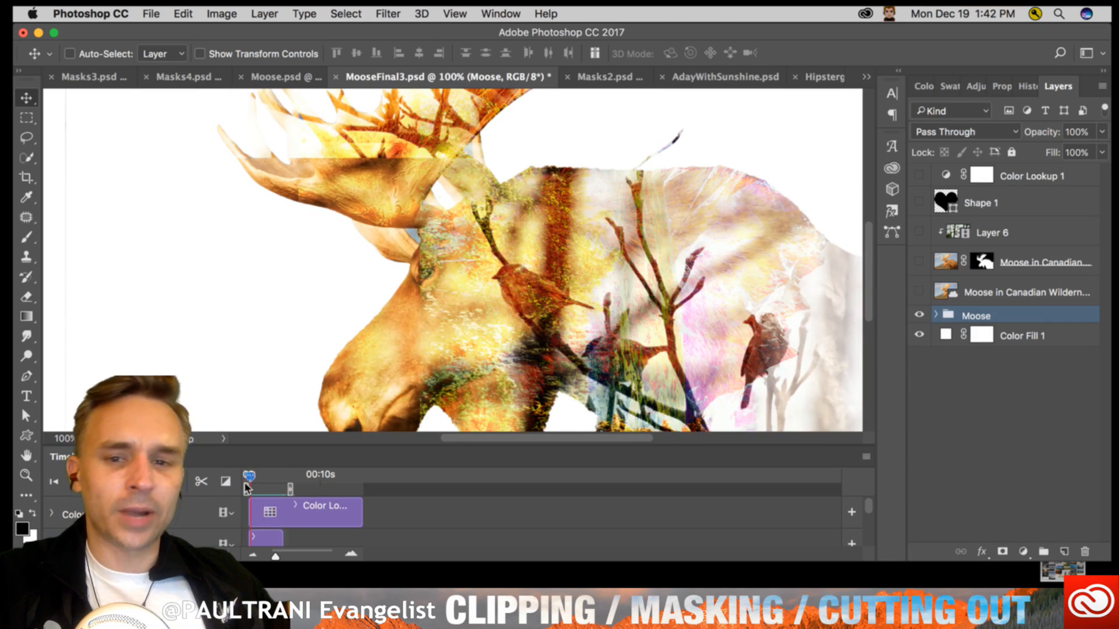
double_click(74, 457)
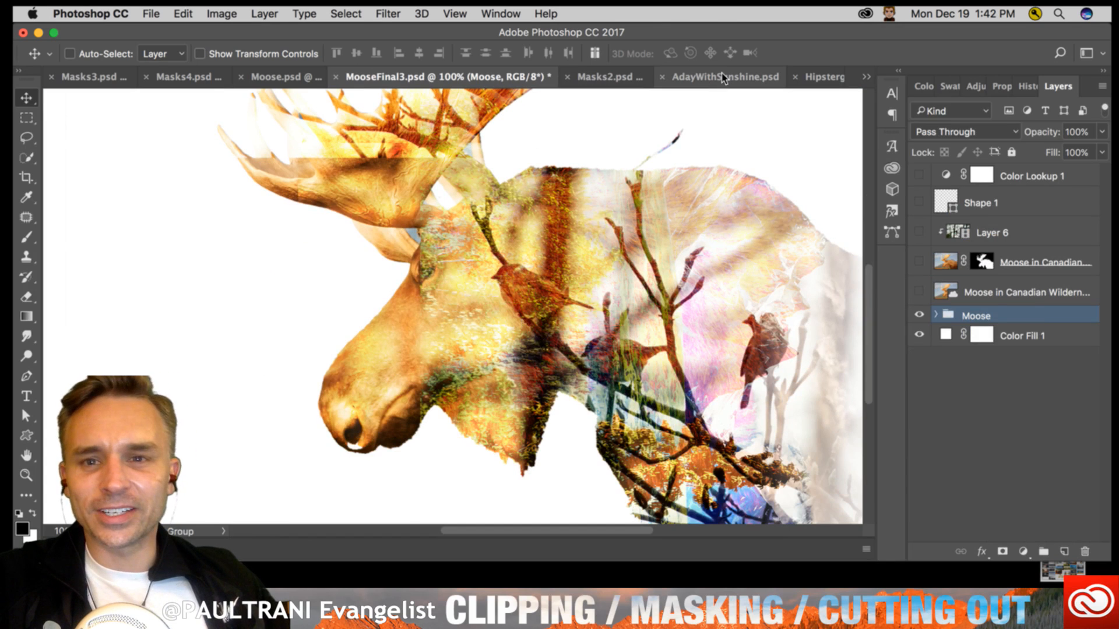
- Switch to the skateboard girl document and examine its MAUI layers by toggling Gradient Map 1 and the clipped Layer 2 off and on
left_click(829, 77)
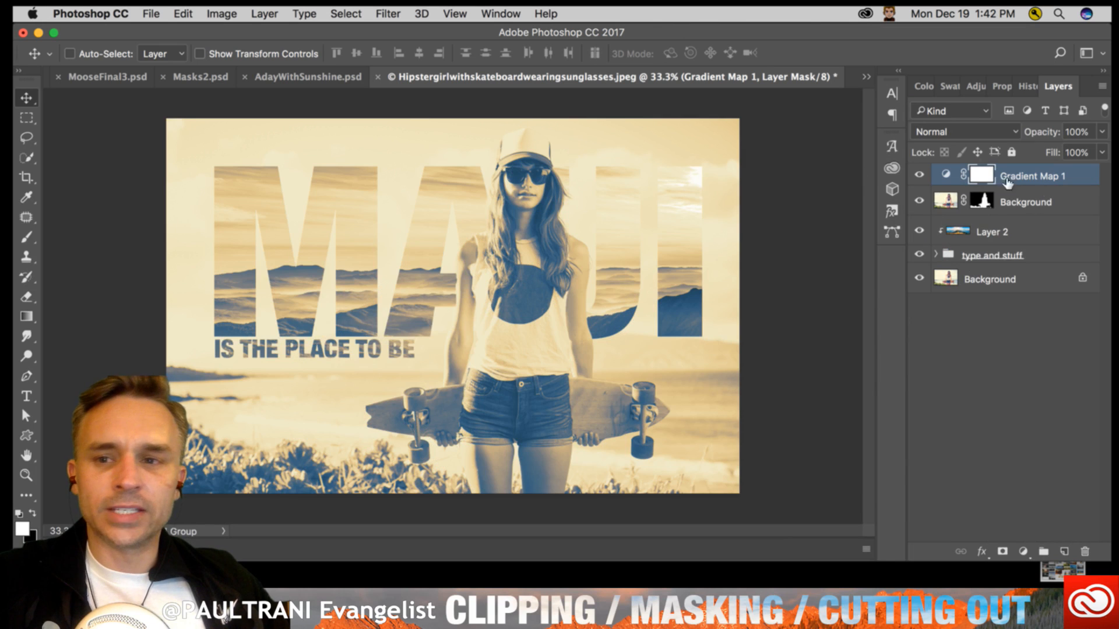
left_click(919, 175)
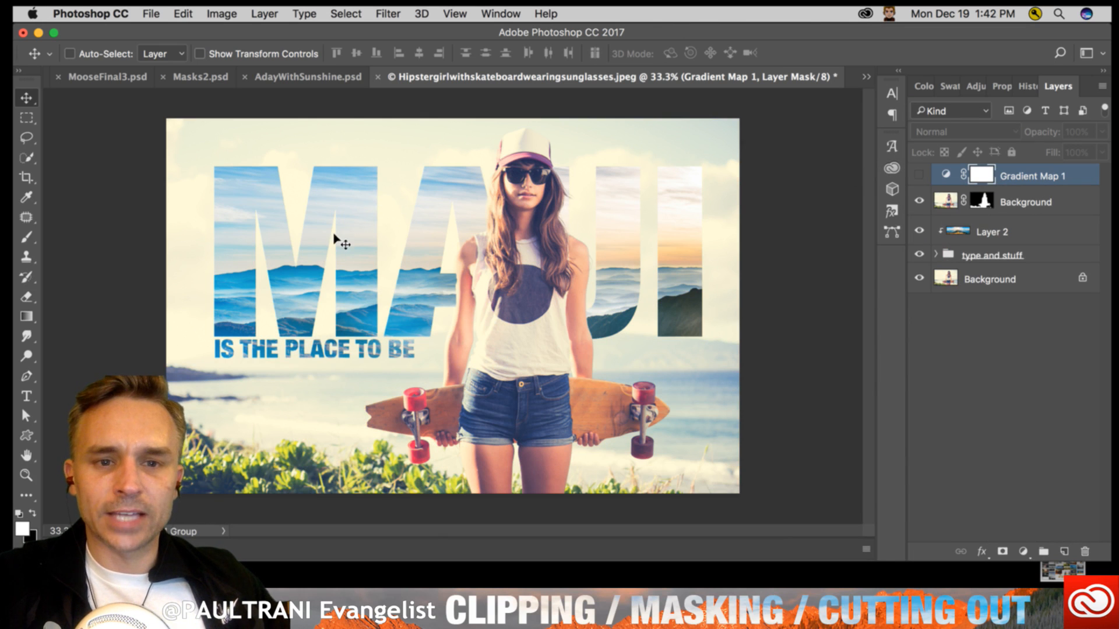
left_click(977, 230)
left_click(919, 231)
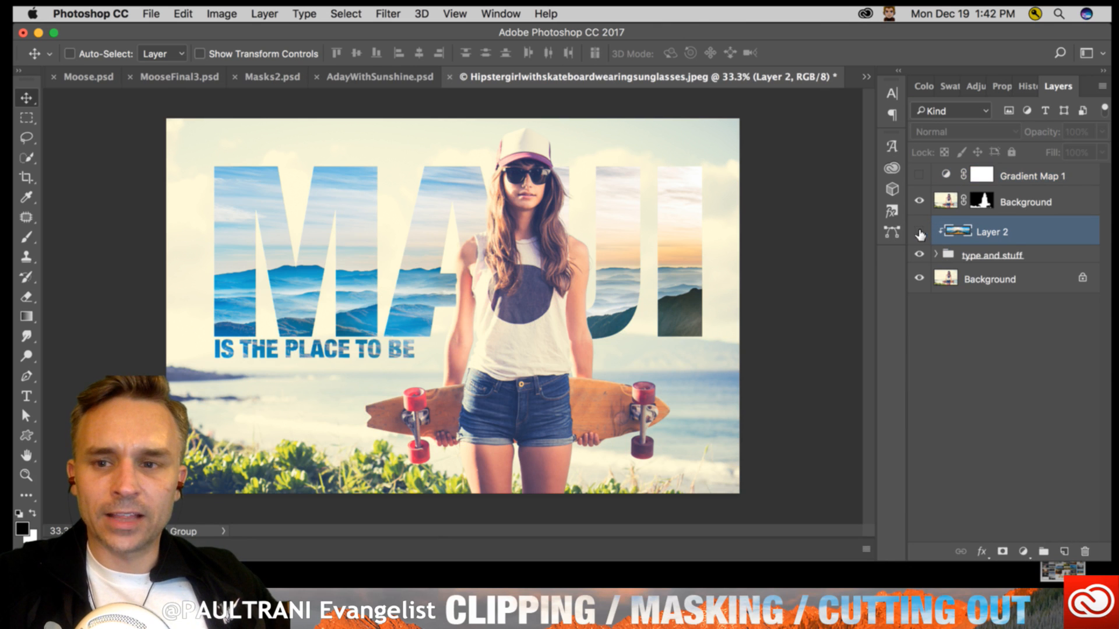
left_click(918, 231)
left_click(947, 255)
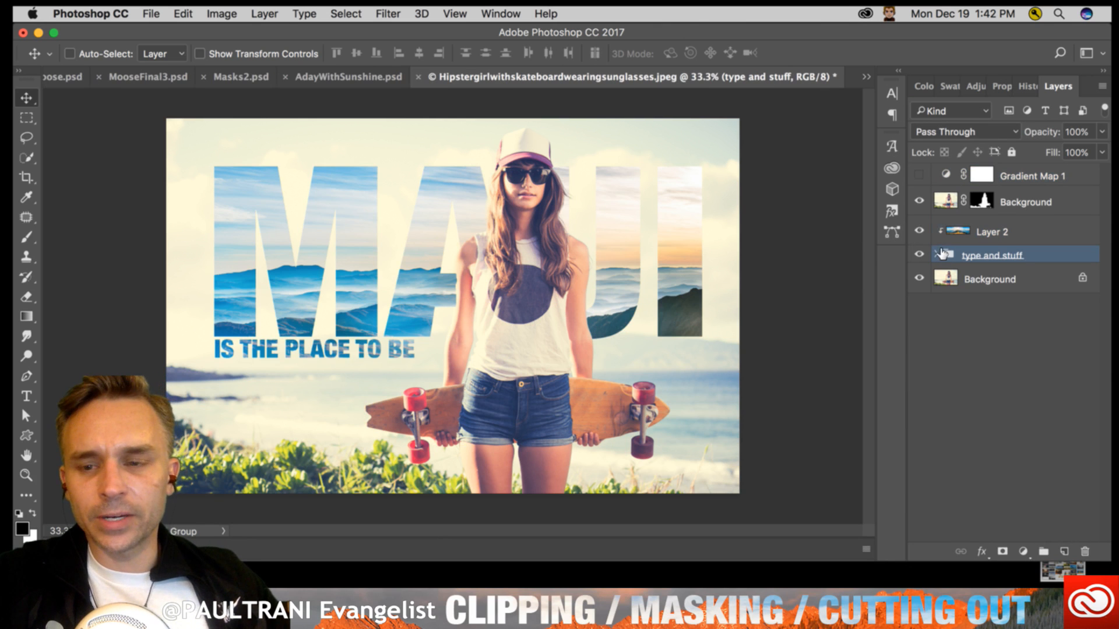
left_click(920, 229)
left_click(919, 228)
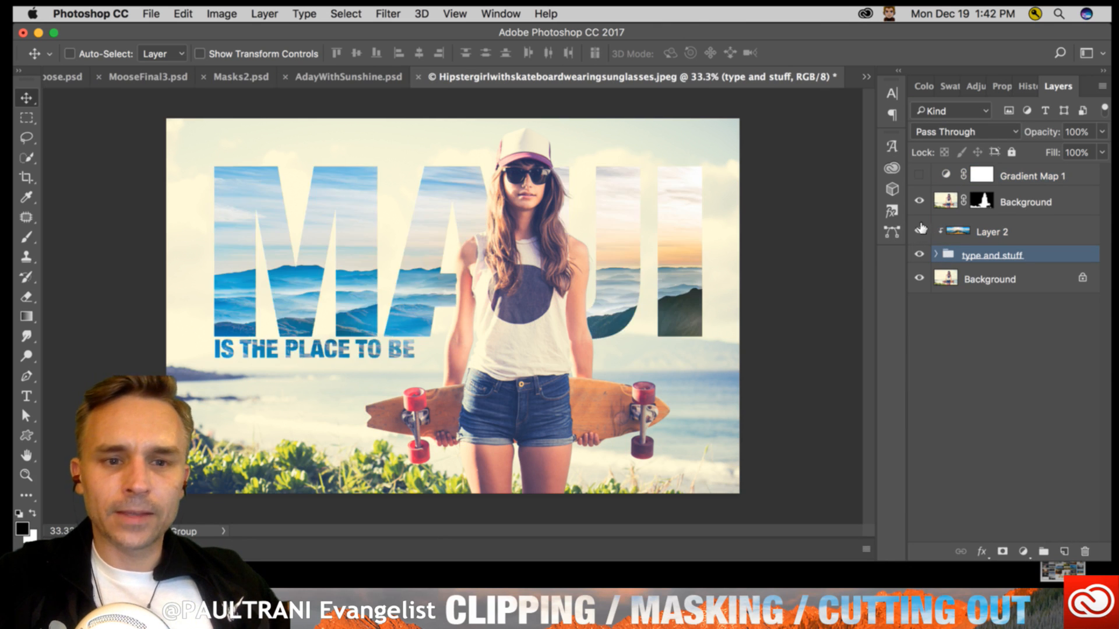
left_click(991, 231)
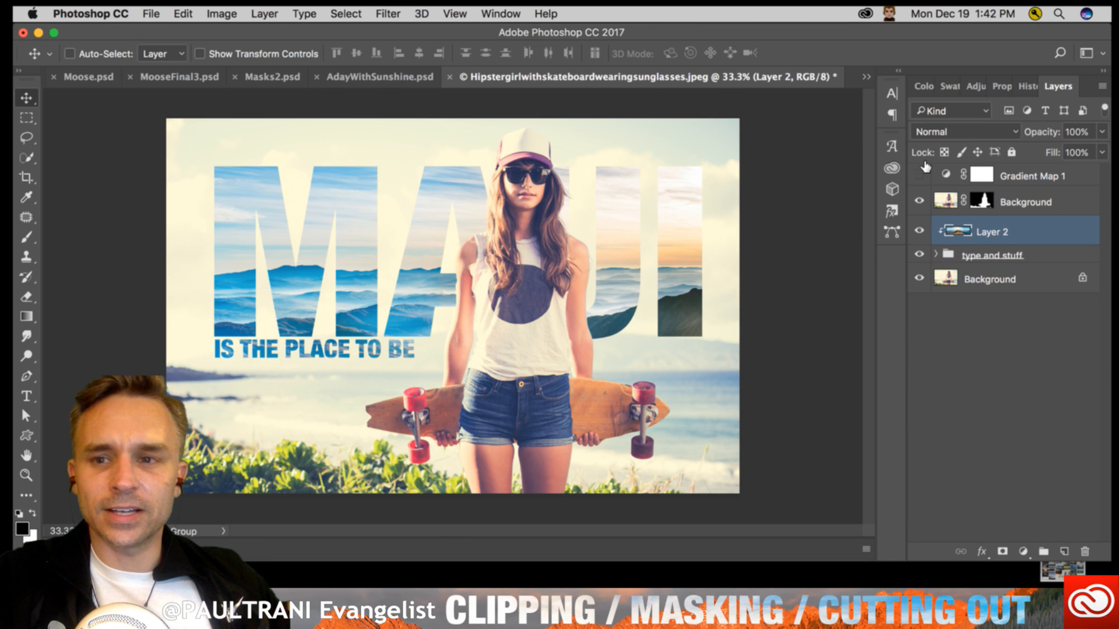
left_click(919, 175)
left_click(1028, 175)
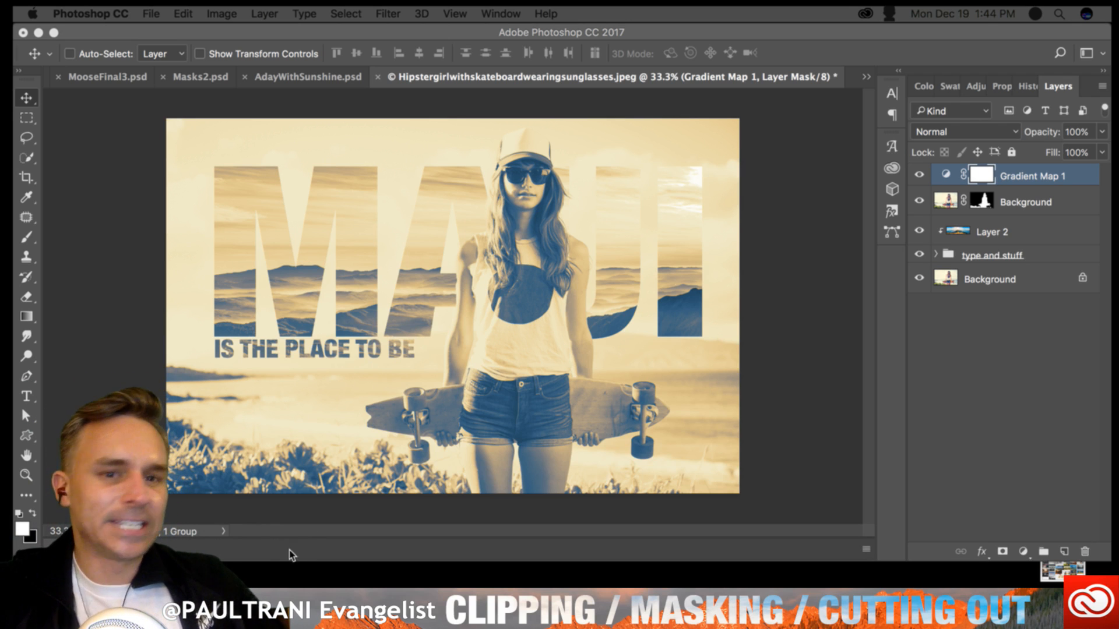
- Expand the type and stuff group and replace the MAUI headline text with the presenter's social media handle
left_click(294, 368)
left_click(26, 397)
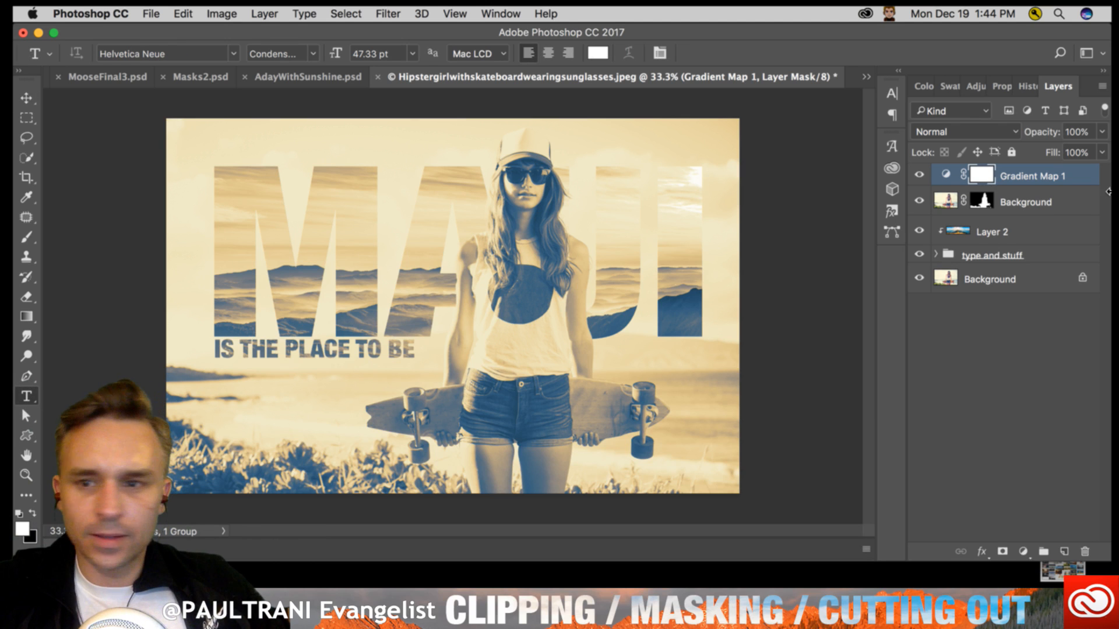
left_click(973, 254)
left_click(936, 255)
left_click(1003, 273)
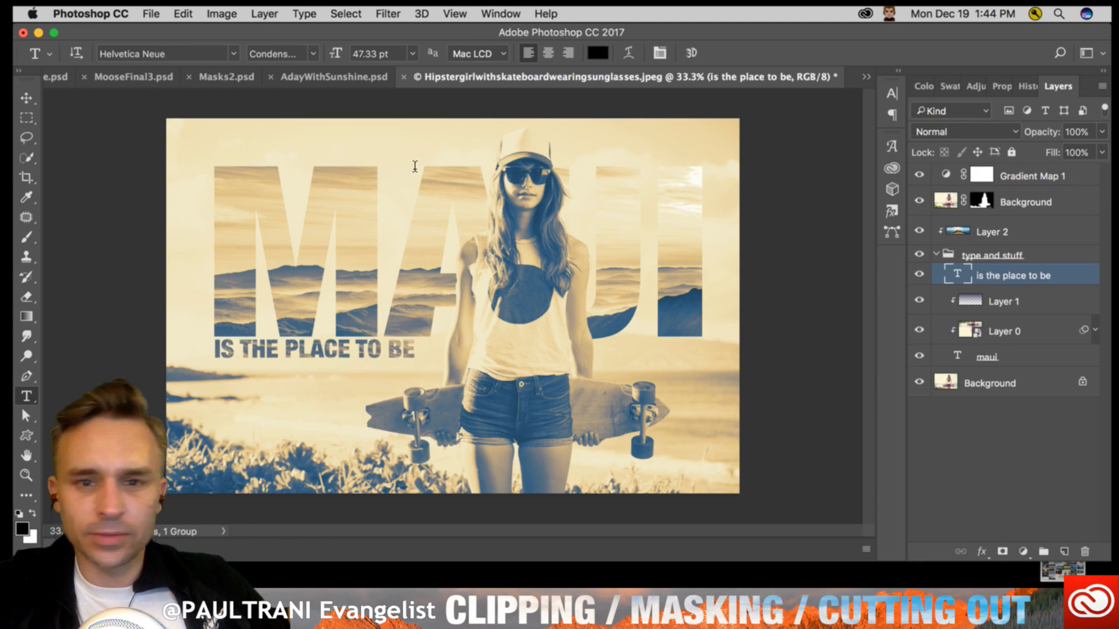
left_click(241, 158)
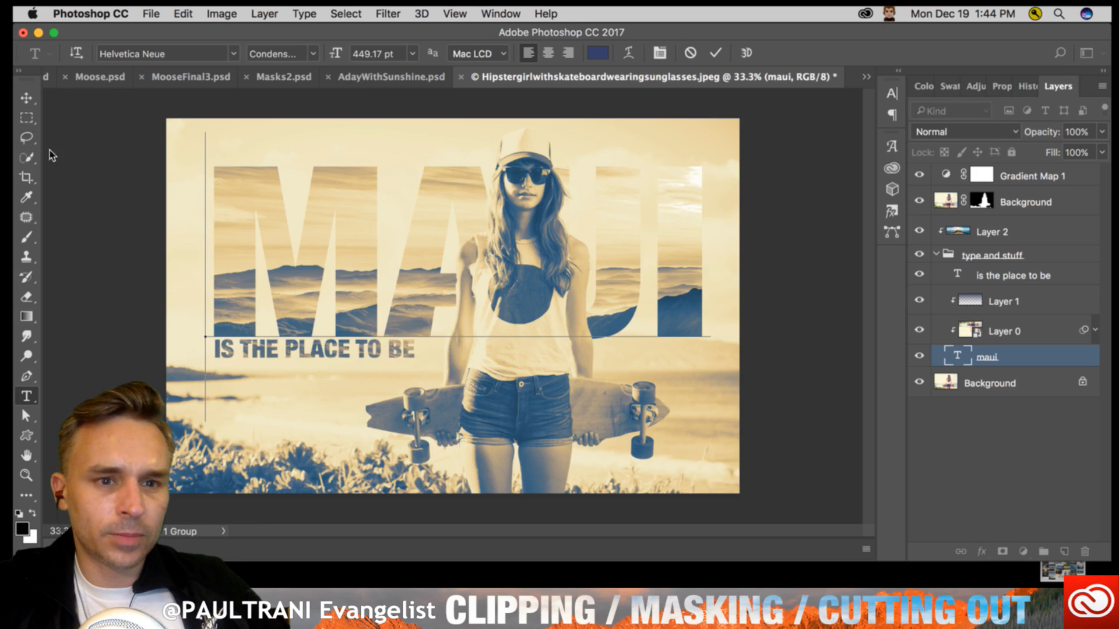
left_click(28, 120)
left_click(27, 396)
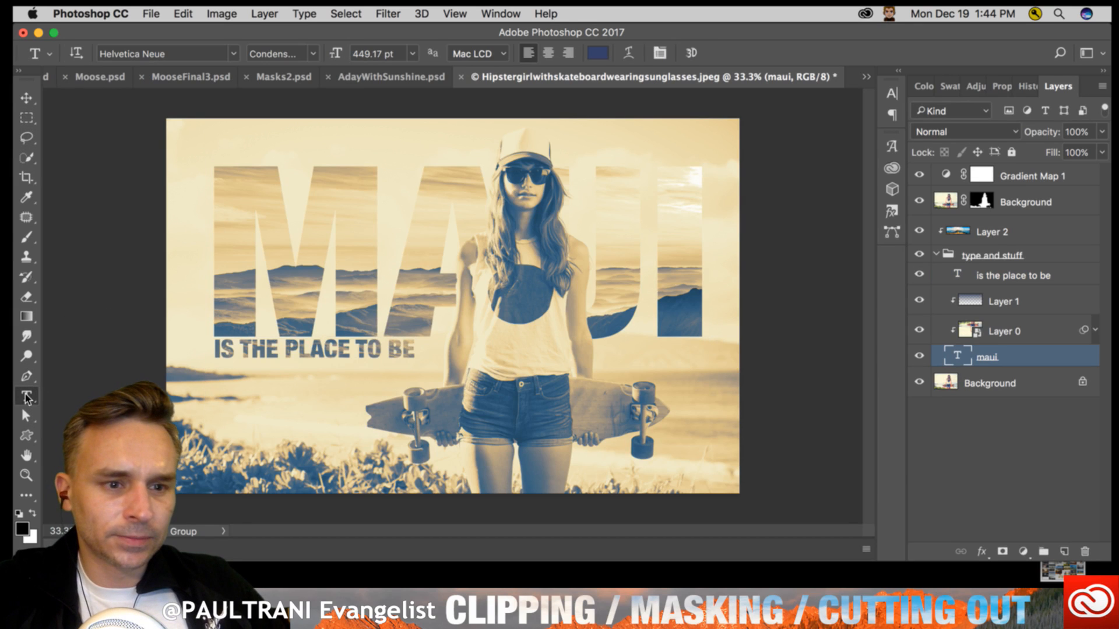
left_click(209, 236)
key("super+a")
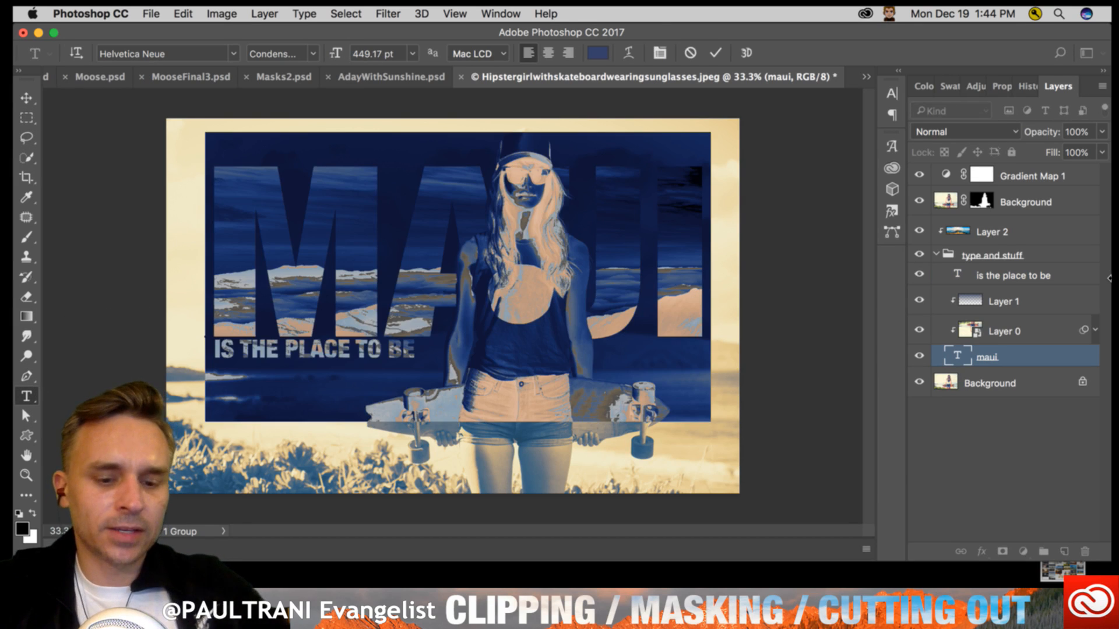
type("@PA")
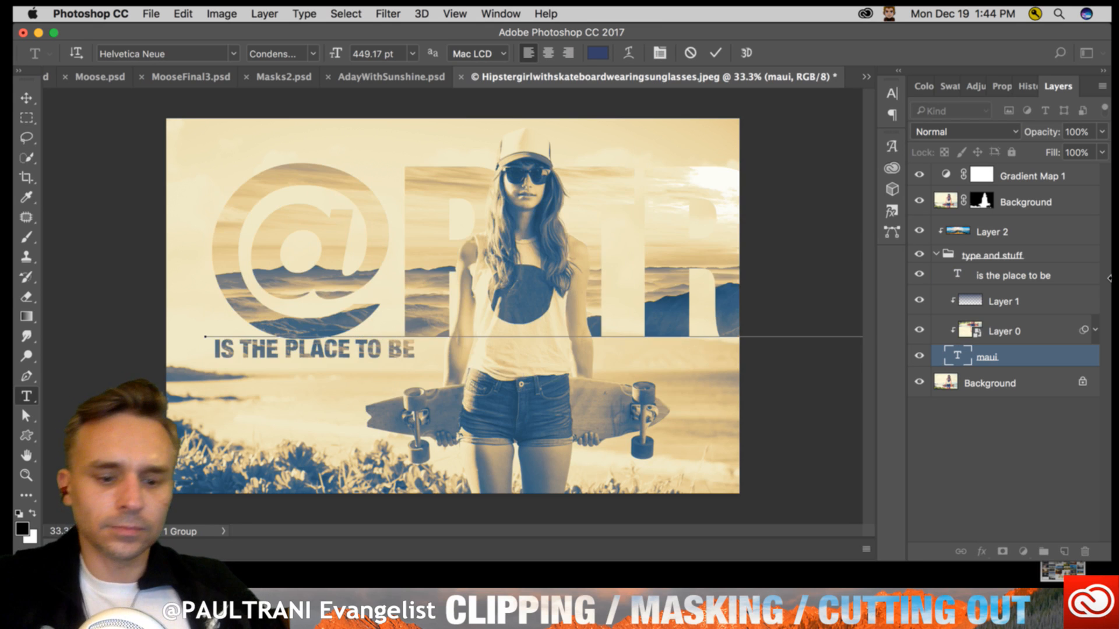
- Set the whole headline to 240.17 pt and hide the masked Background layer and Gradient Map 1
key("super+a")
left_click_drag(335, 51, 181, 57)
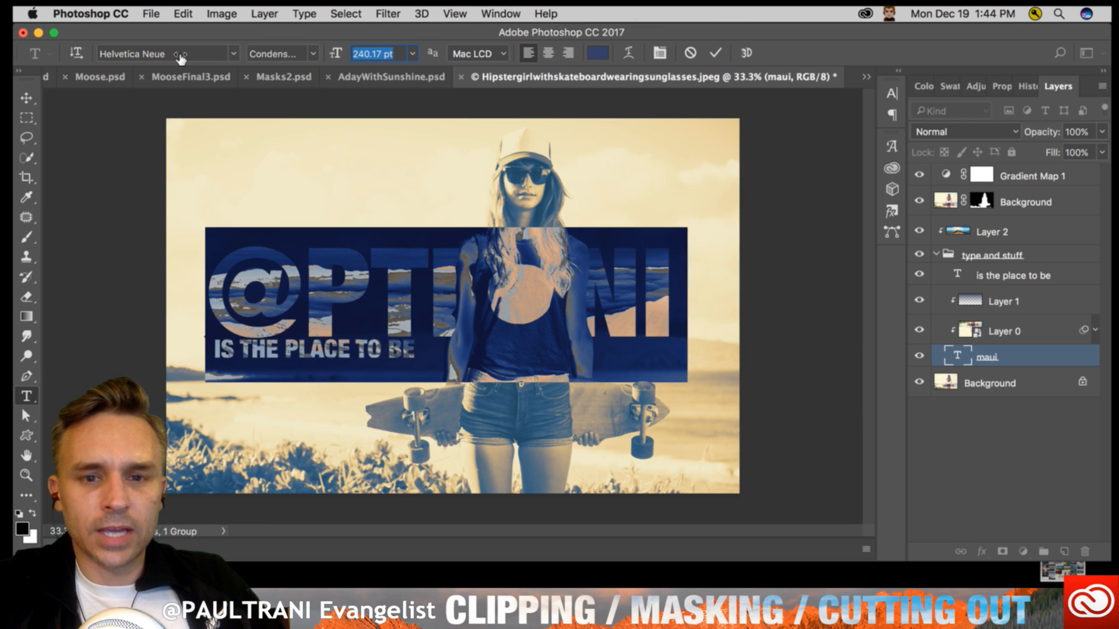
left_click(26, 97)
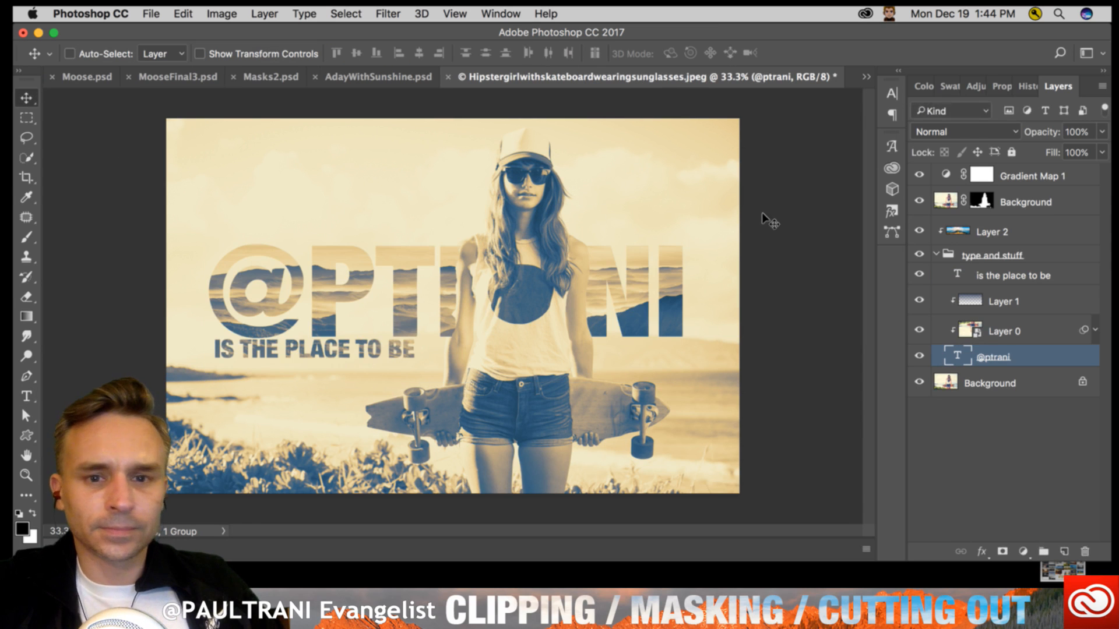
left_click(918, 201)
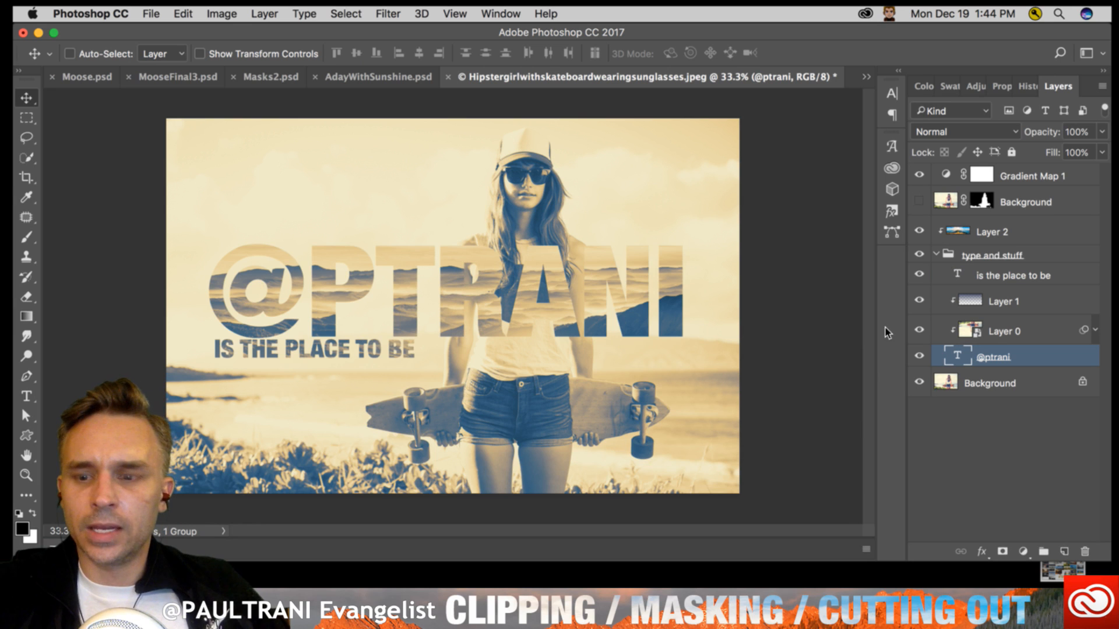
left_click(920, 176)
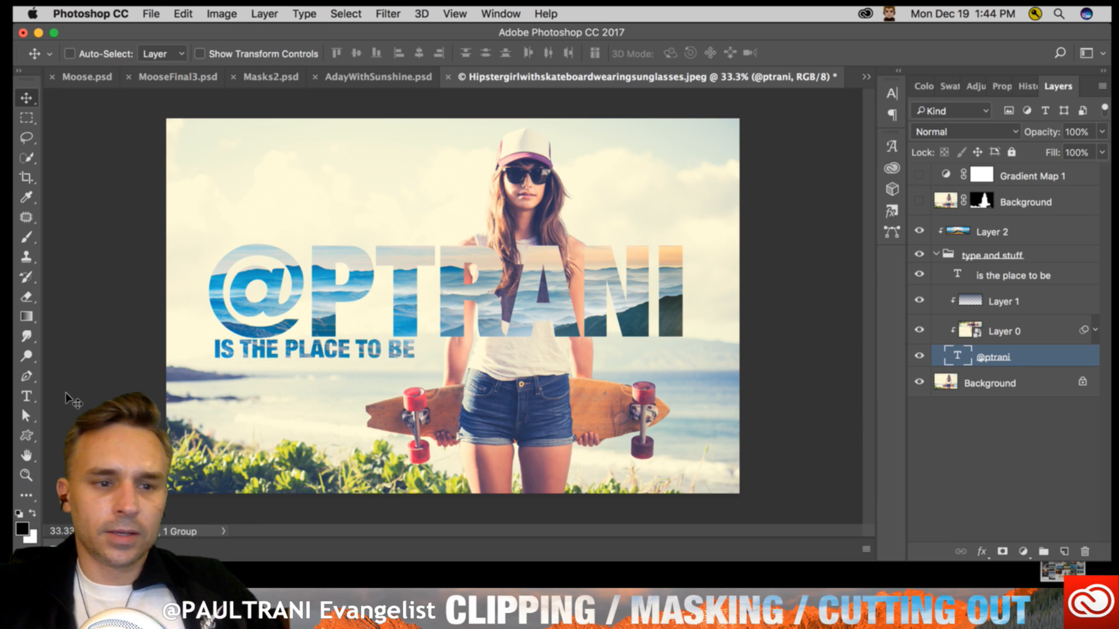
- Select all of the "is the place to be" tagline text for editing with the Type tool
key("t")
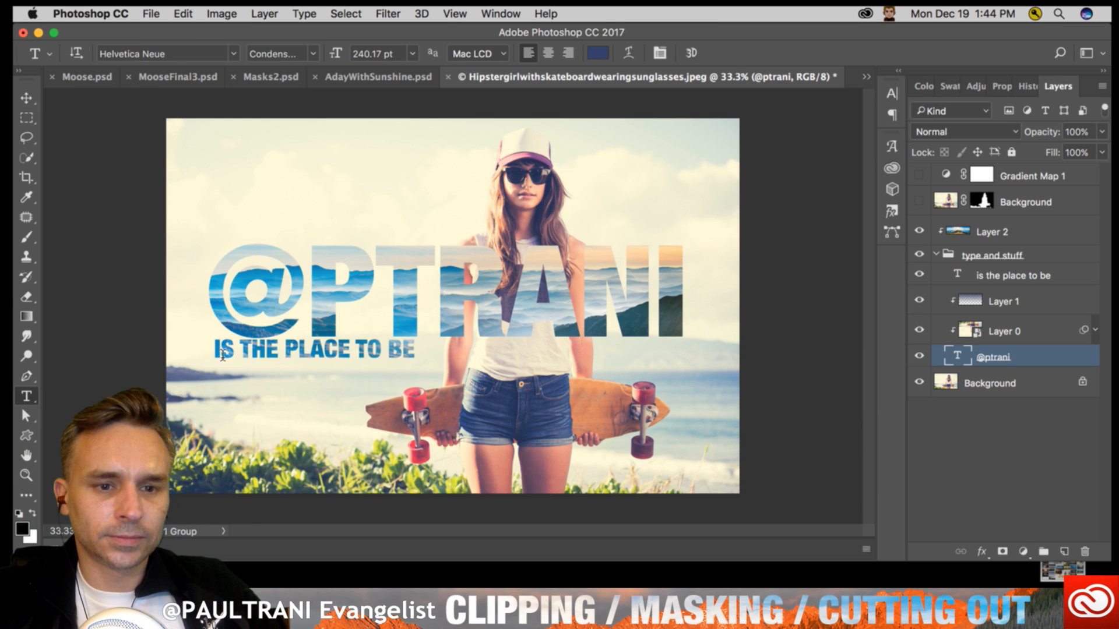
left_click_drag(224, 334, 533, 362)
left_click(1021, 356)
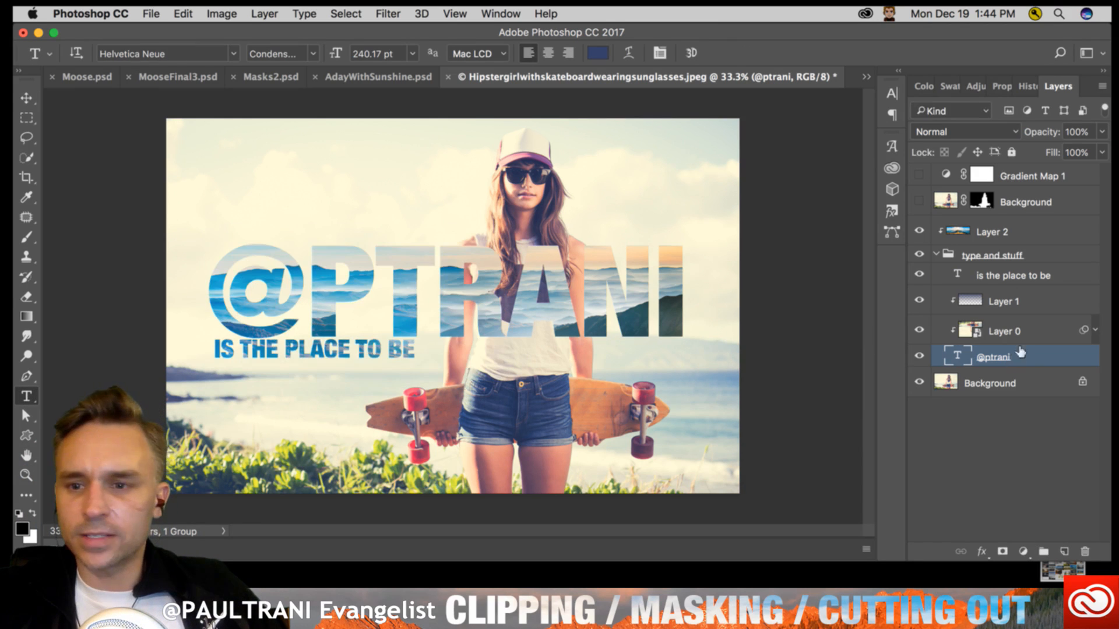
left_click(1000, 275)
left_click(215, 347)
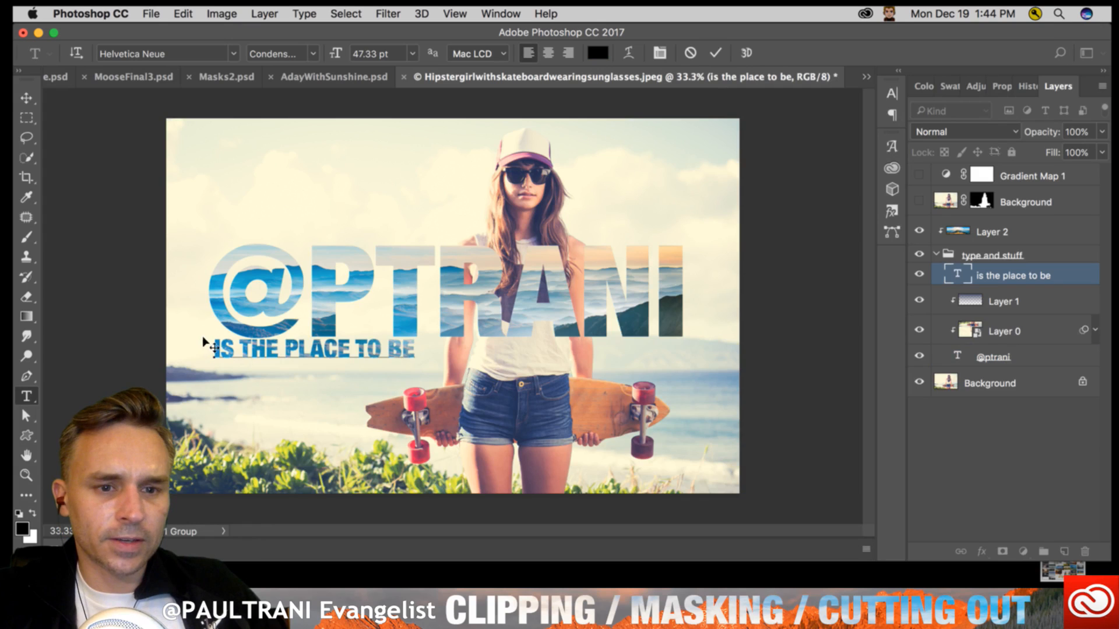
left_click_drag(215, 348, 600, 356)
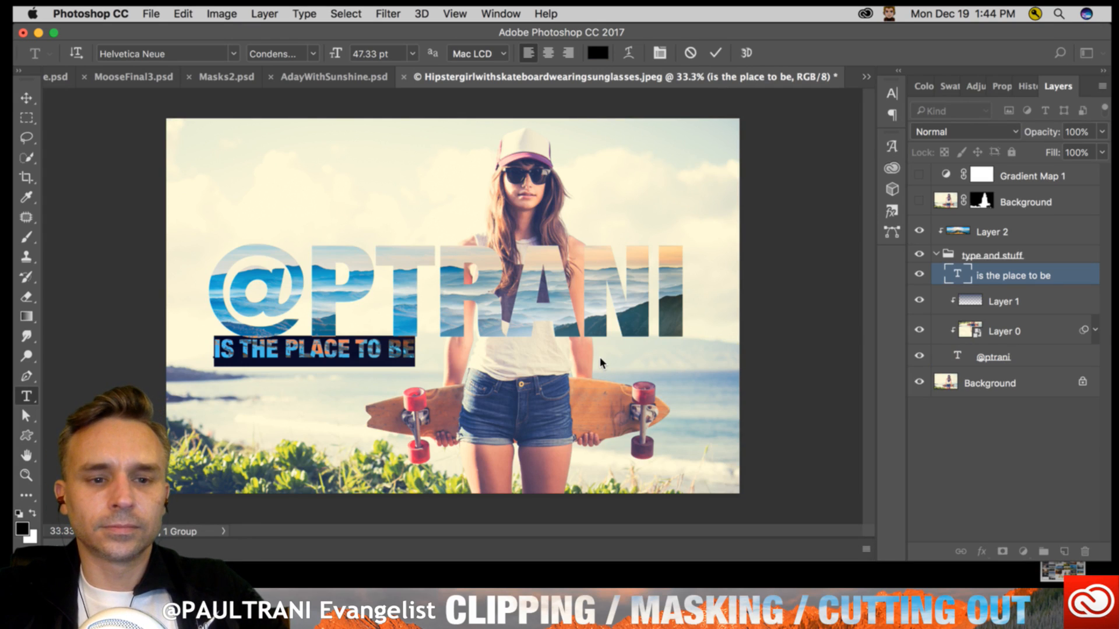
- Replace the tagline text with "FOLLOW HIM BECAUSE HE HAS LOW SELF"
type("FOLLOW HI")
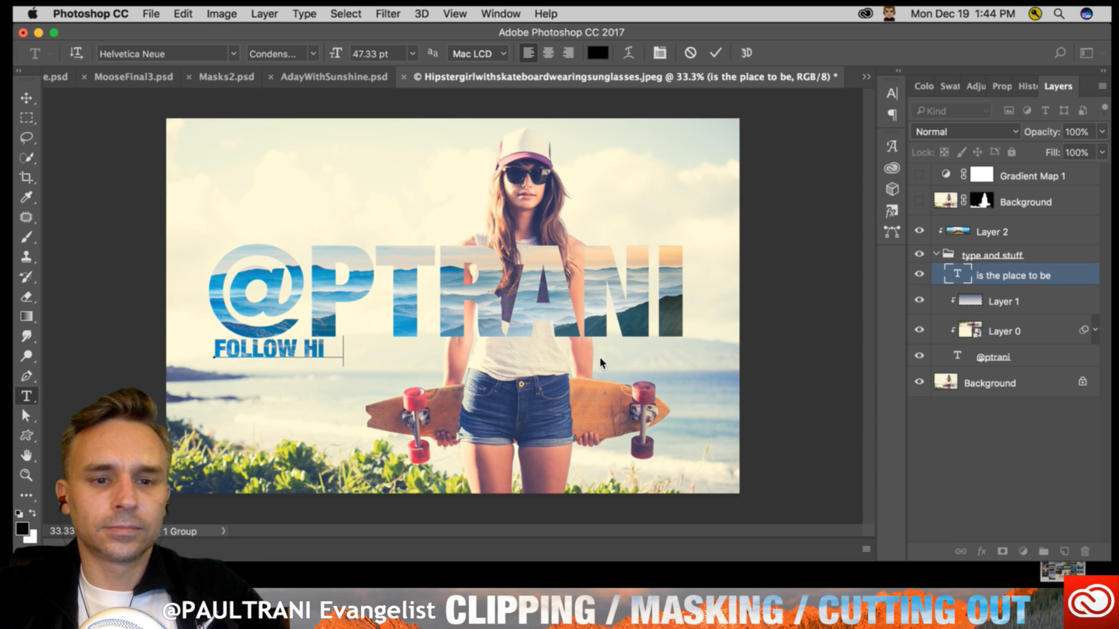
type("M BECAUSE HE HA")
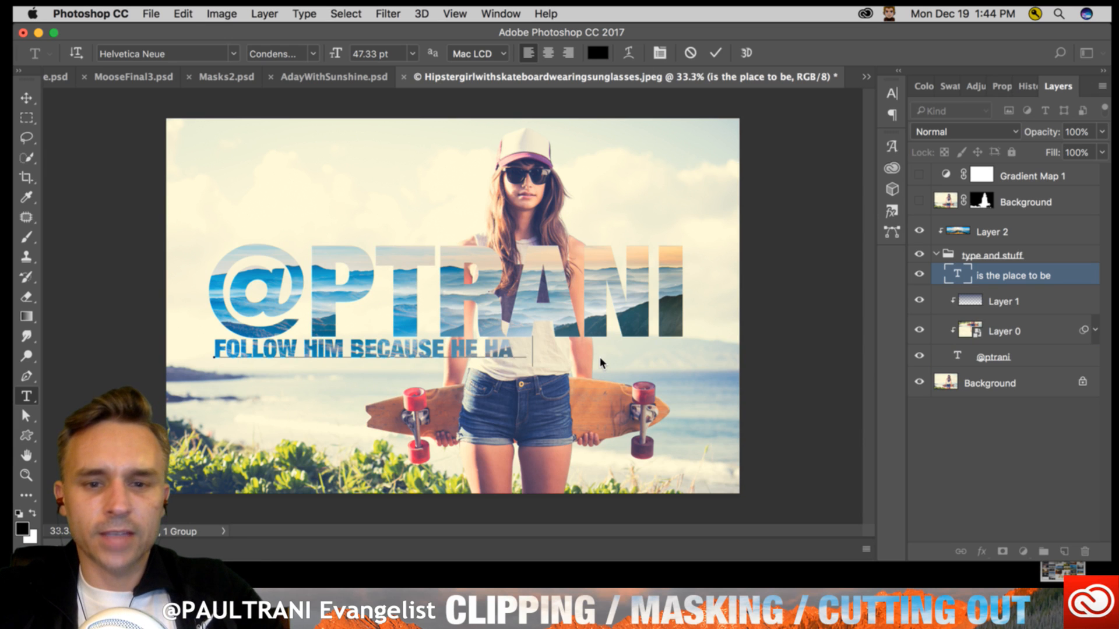
type("S LOWE SELF E")
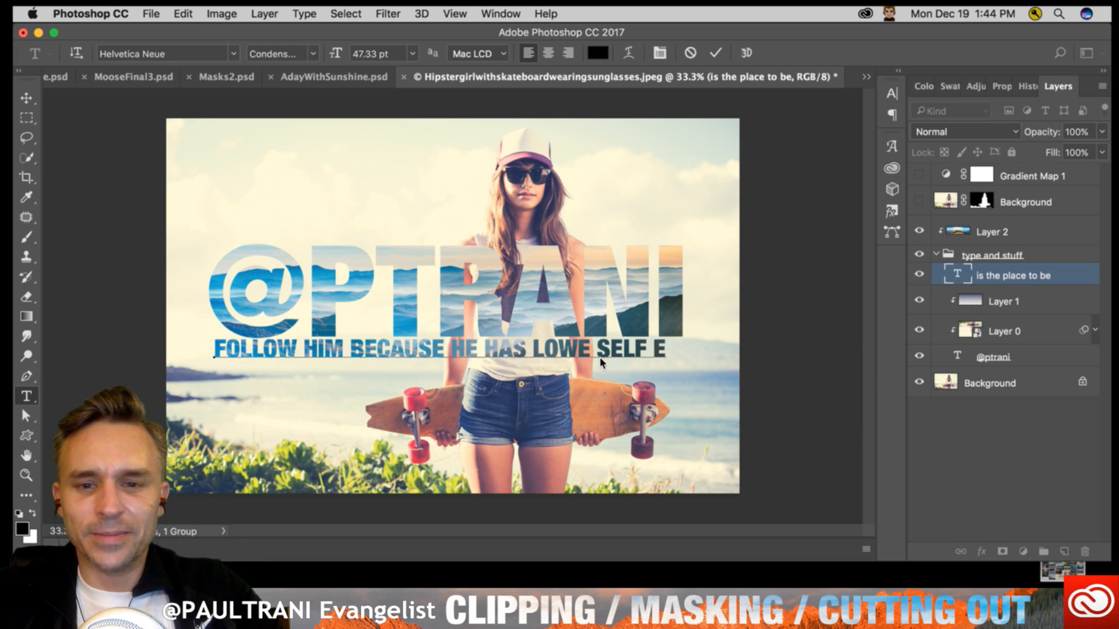
key("BackSpace")
key("BackSpace")
key("BackSpace")
key("BackSpace")
key("BackSpace")
key("BackSpace")
key("BackSpace")
key("BackSpace")
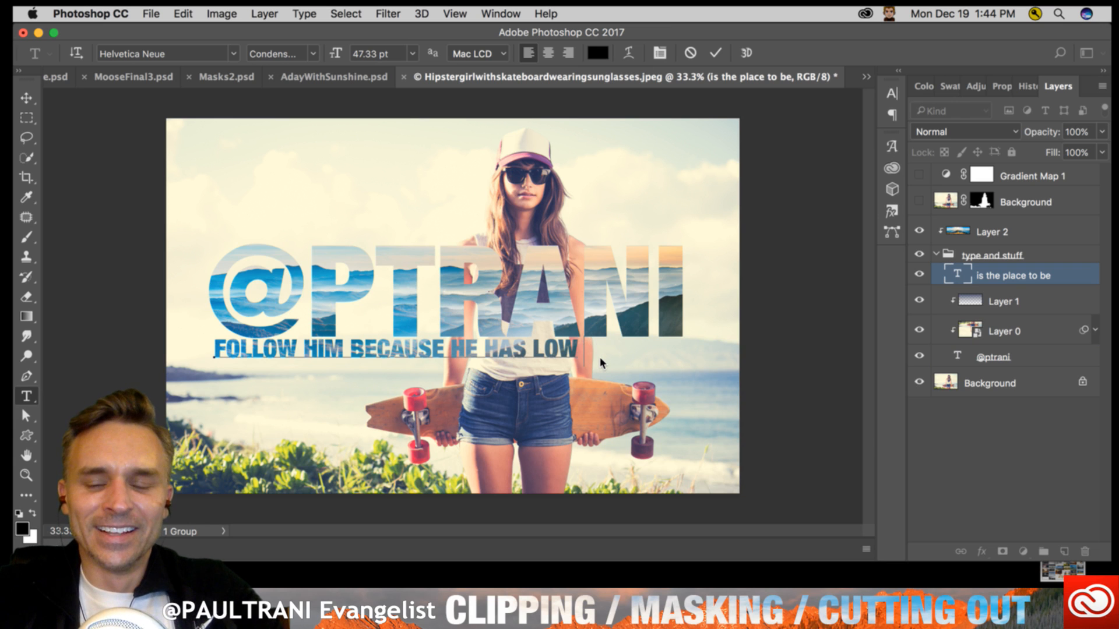
type("SELF")
- Replace the entire tagline with "FOLLOW" and move it slightly down beneath the headline with the Move tool
key("super+a")
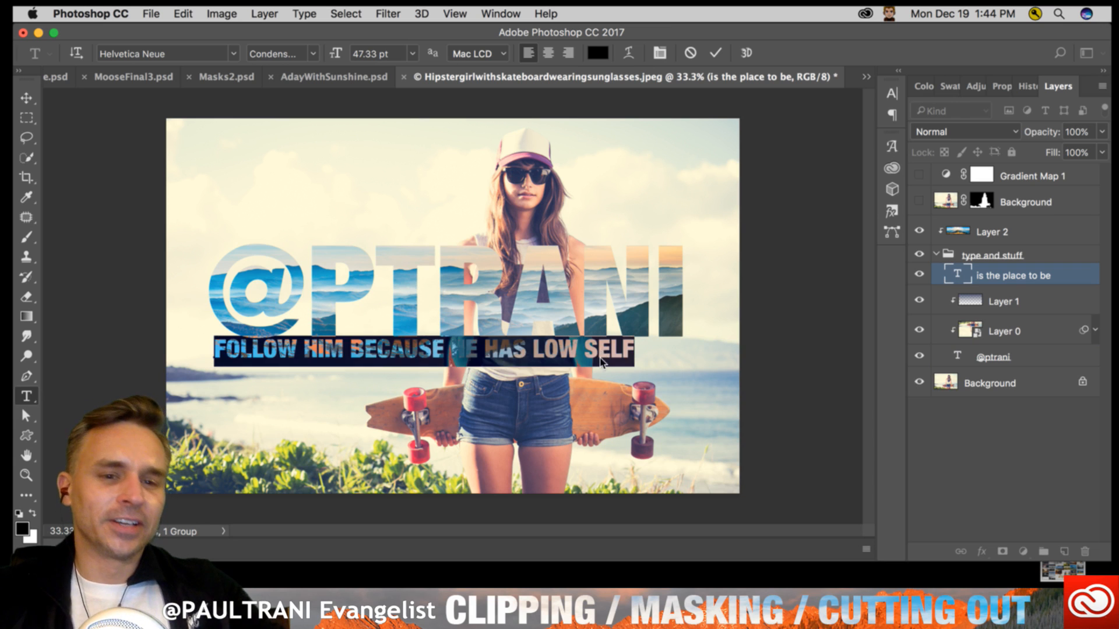
type("FOLLOW")
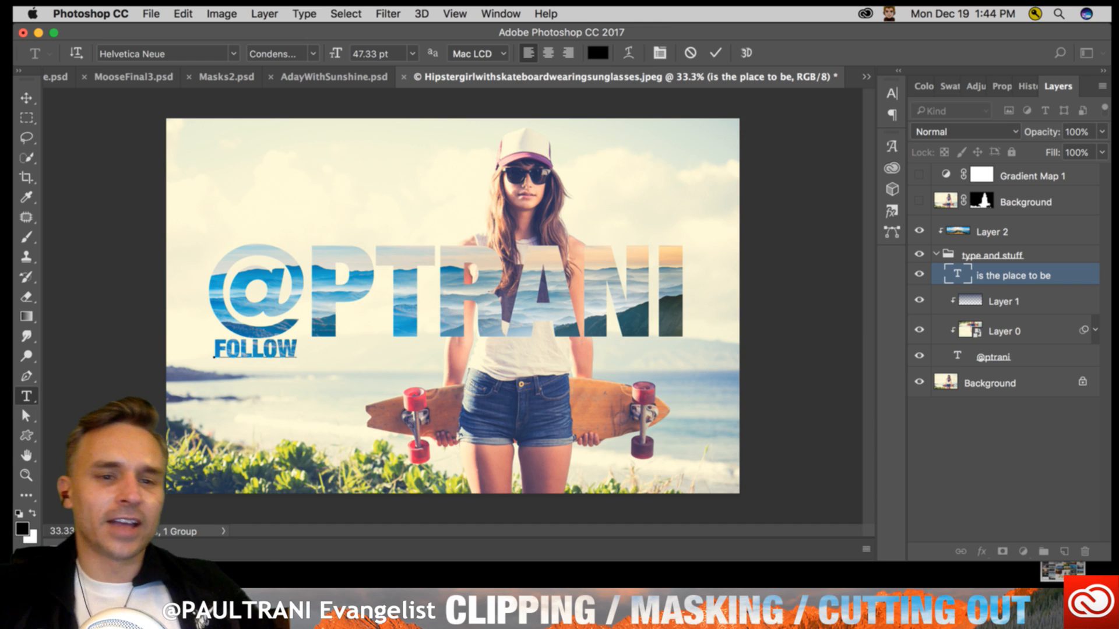
left_click(26, 98)
left_click_drag(200, 337, 204, 350)
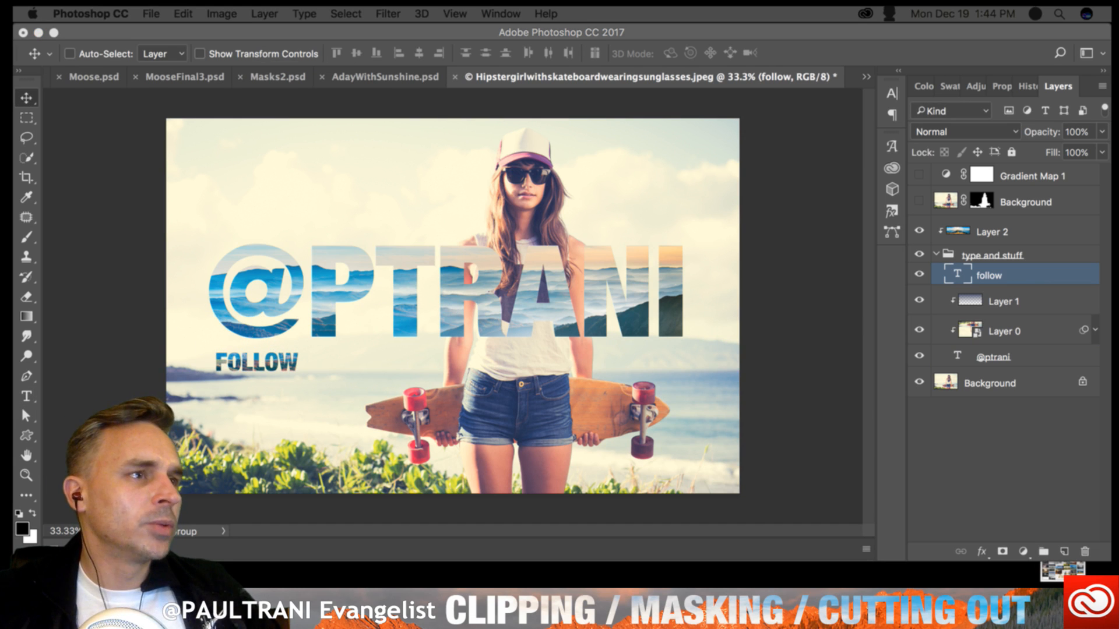